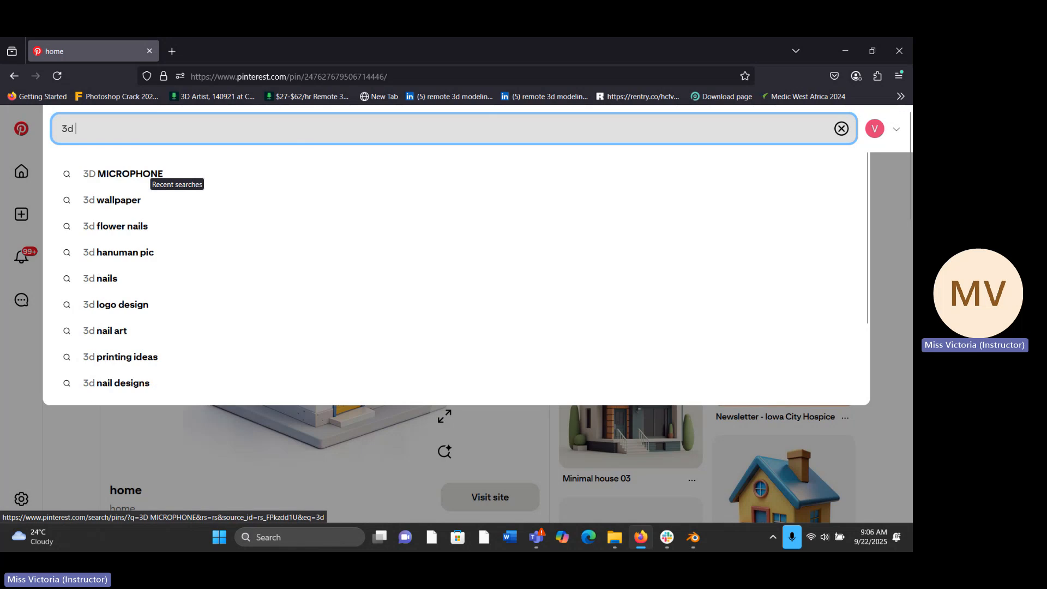
# - Search Pinterest for "3d house" and open the pin of the small white house with the blue roof and yellow door
pyautogui.write('e')
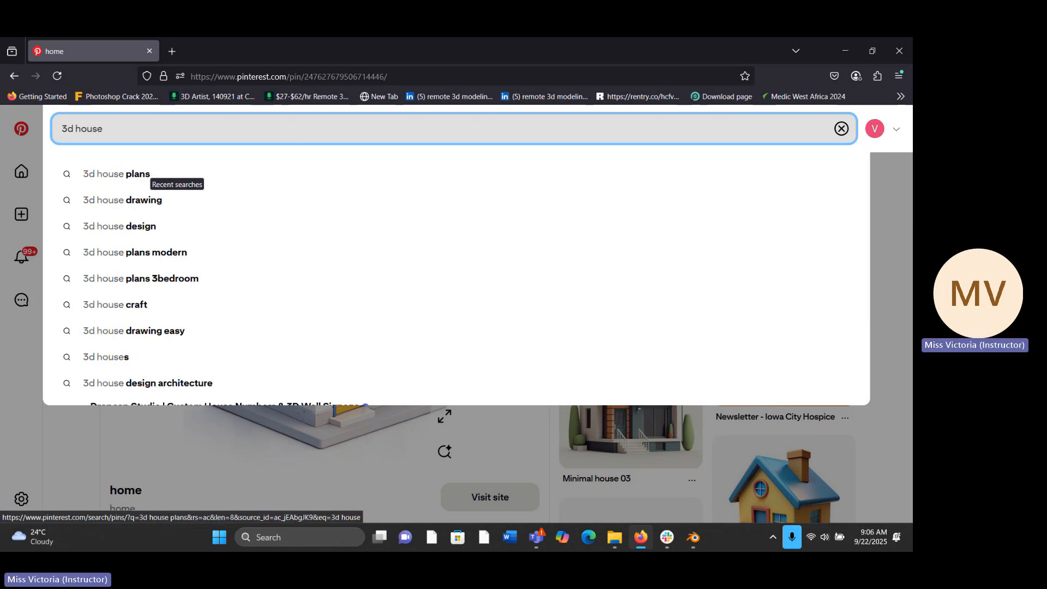
pyautogui.press('Return')
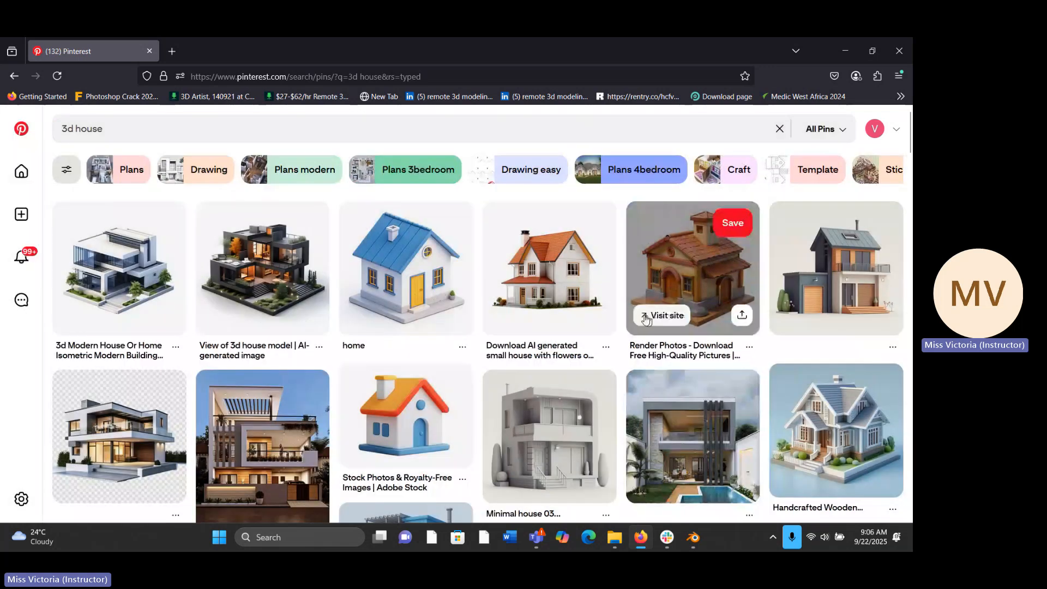
pyautogui.click(427, 259)
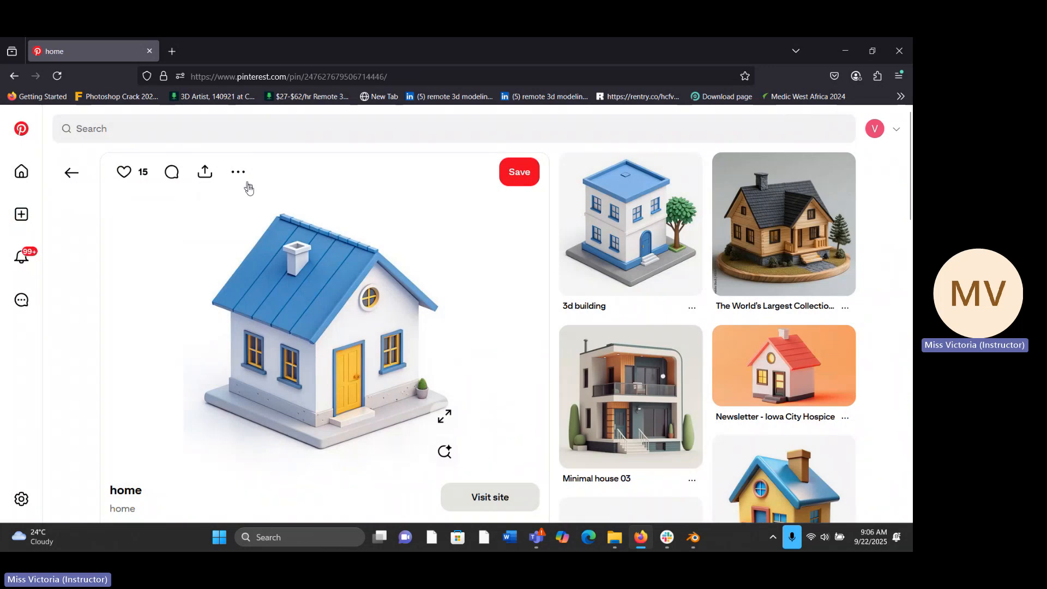
# - Download the pin's image as home.jpg, show it in the Downloads folder, and switch to Blender
pyautogui.click(239, 175)
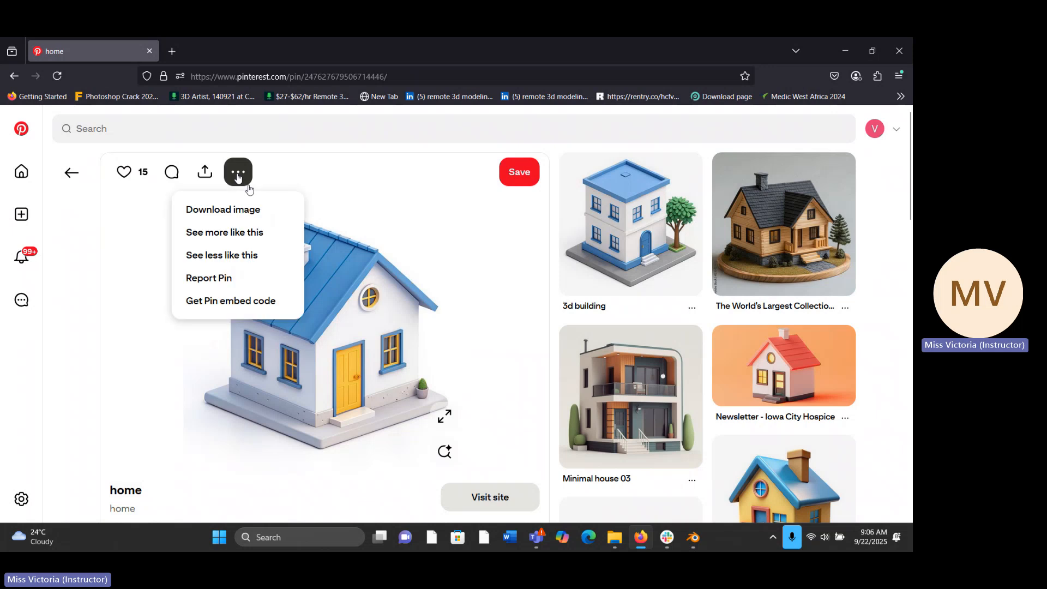
pyautogui.click(230, 211)
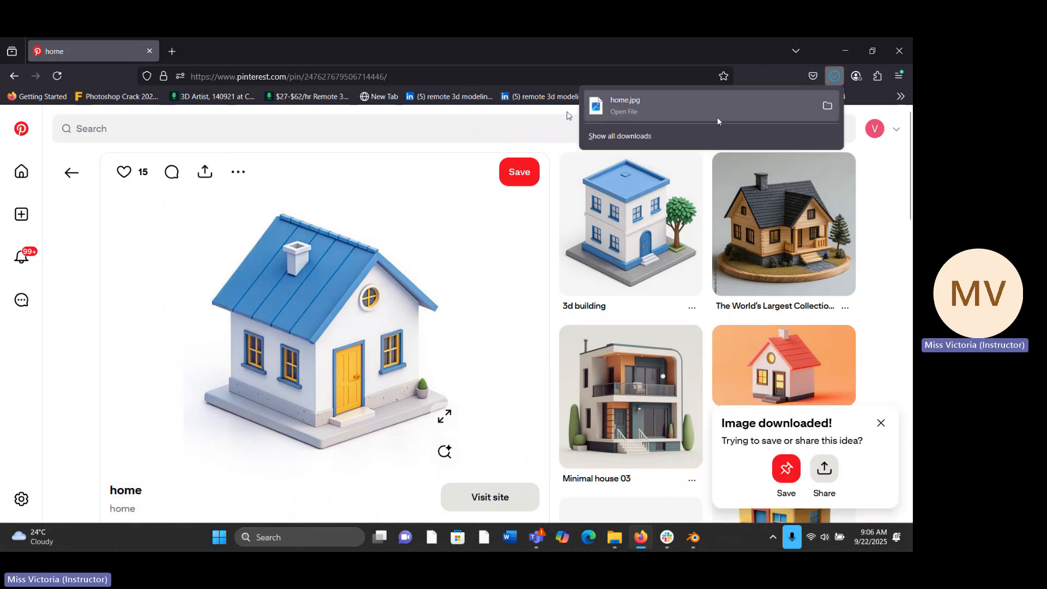
pyautogui.click(828, 107)
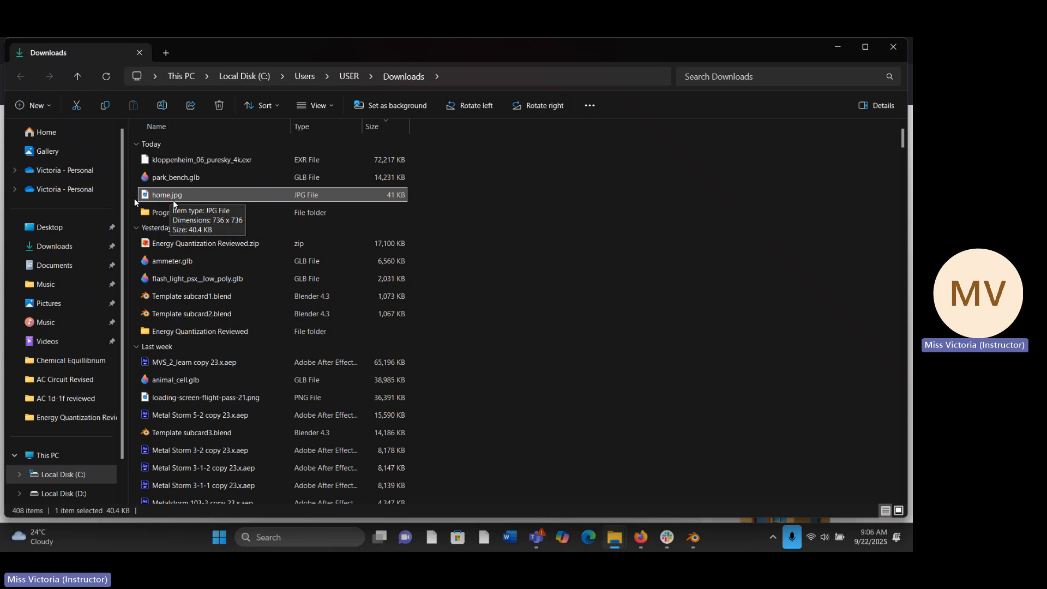
pyautogui.click(832, 50)
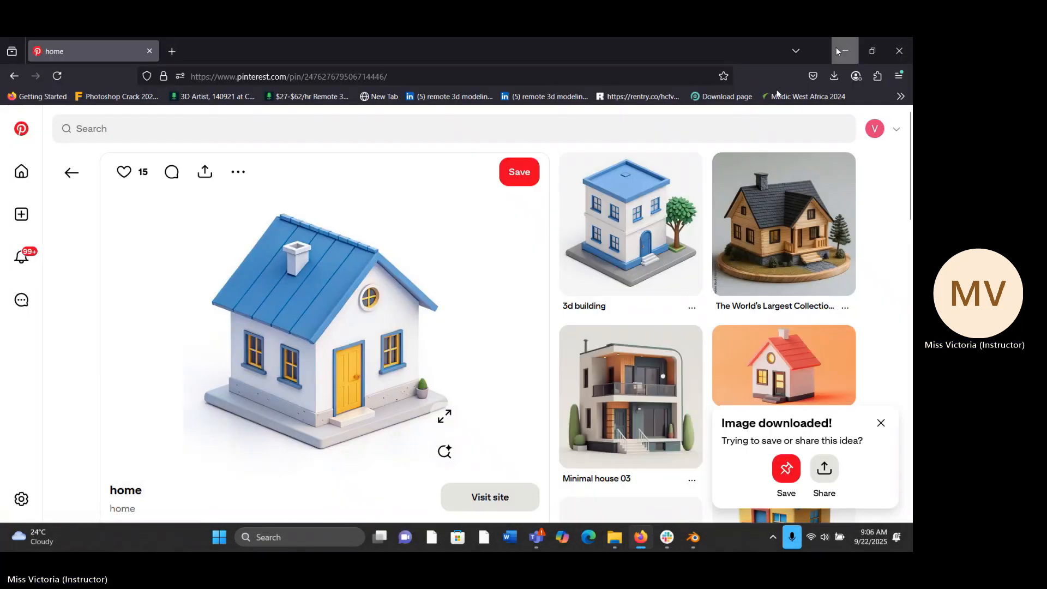
pyautogui.click(837, 47)
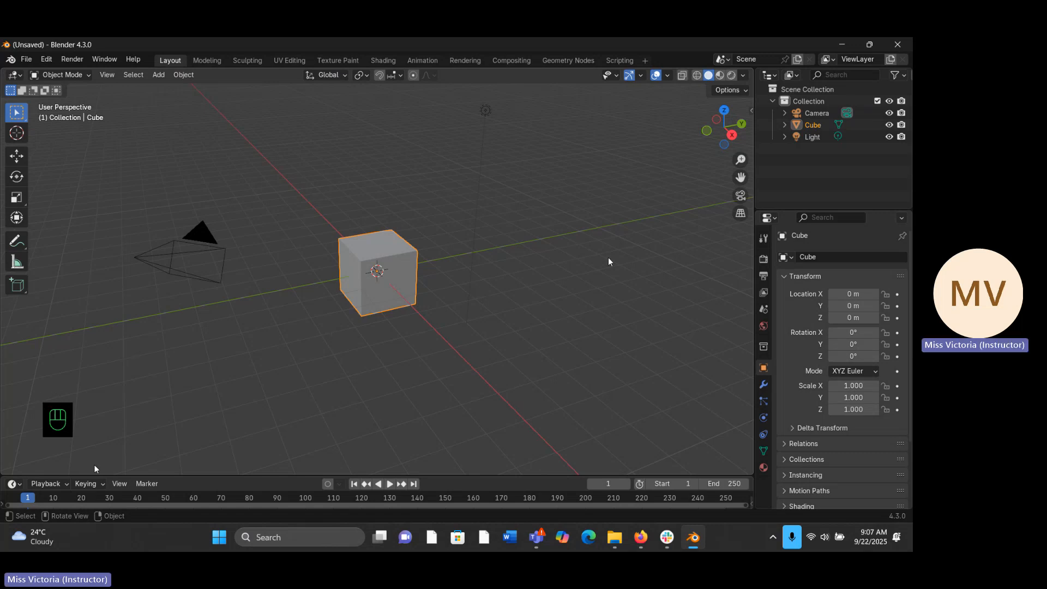
# - Split the 3D viewport vertically at about two thirds of its width and turn the new area into an Image Editor
pyautogui.rightClick(752, 203)
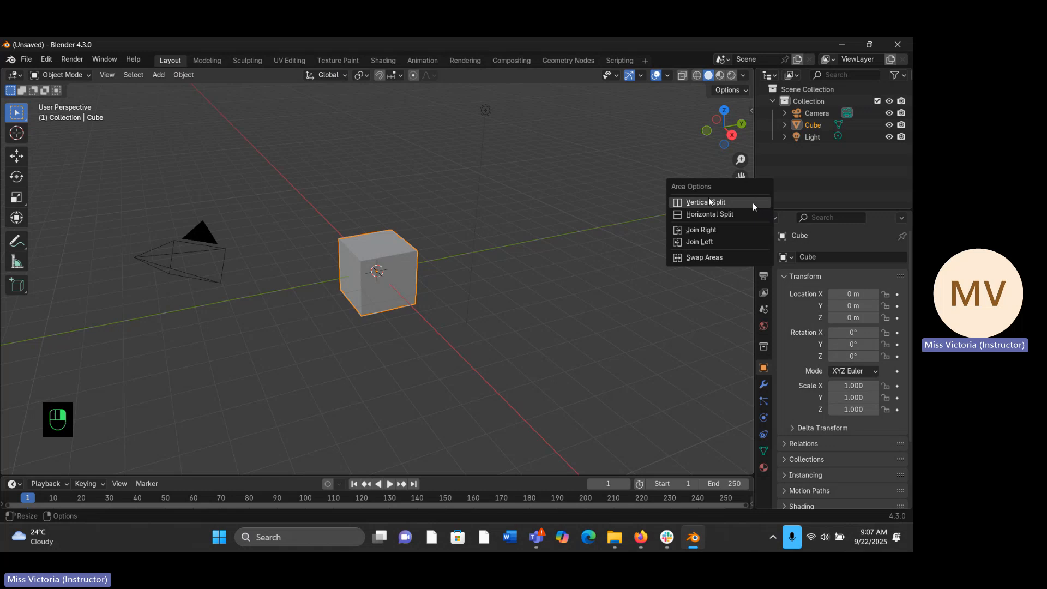
pyautogui.click(753, 204)
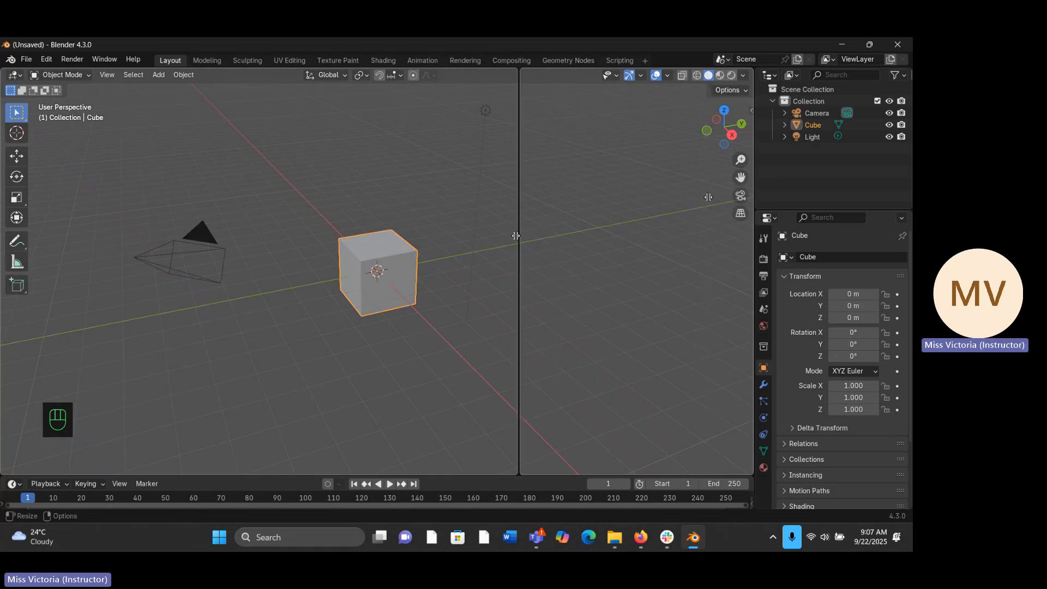
pyautogui.click(510, 238)
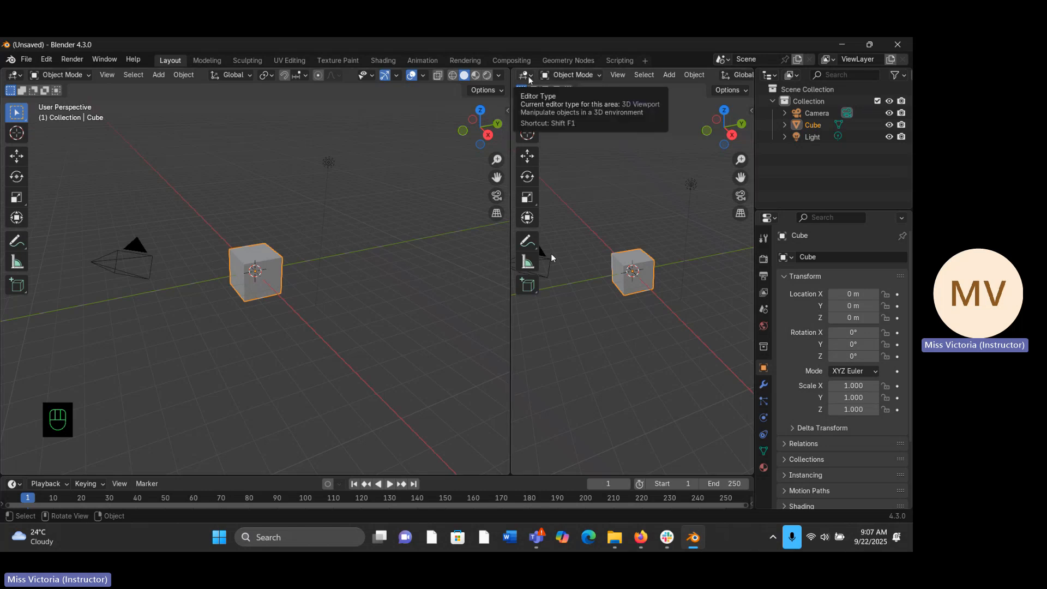
pyautogui.click(528, 80)
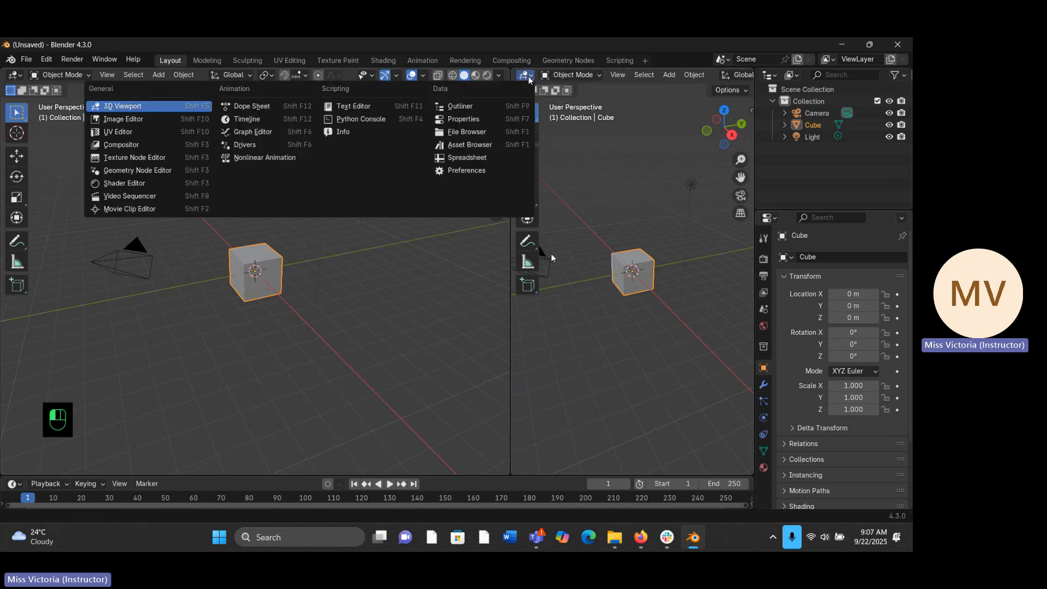
pyautogui.click(132, 119)
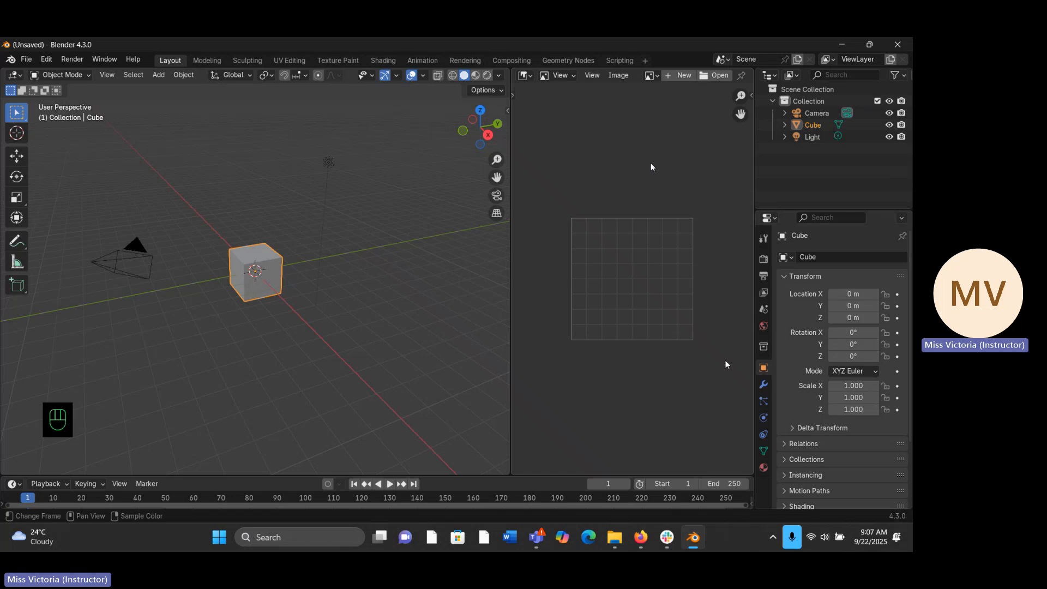
# - Open home.jpg from the Downloads folder in the Image Editor, look it over, and unlink it again
pyautogui.click(720, 75)
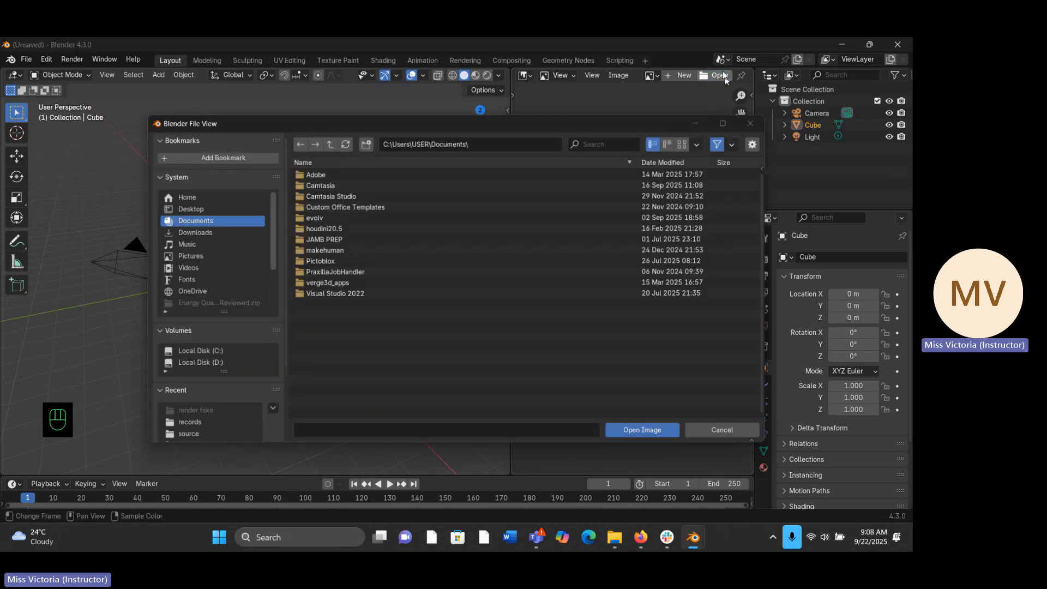
pyautogui.click(194, 233)
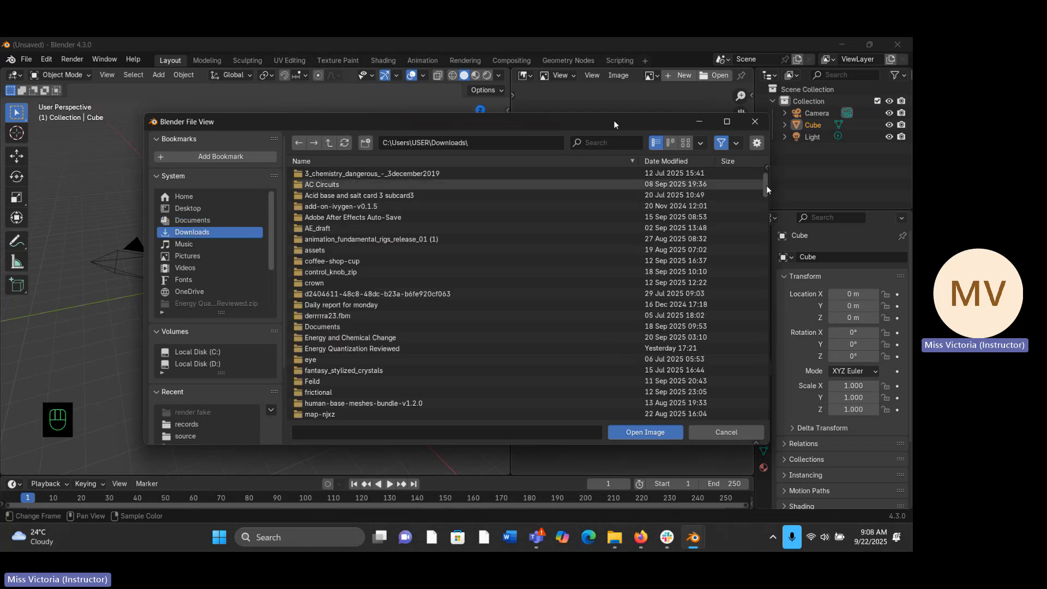
pyautogui.moveTo(767, 190); pyautogui.dragTo(776, 309)
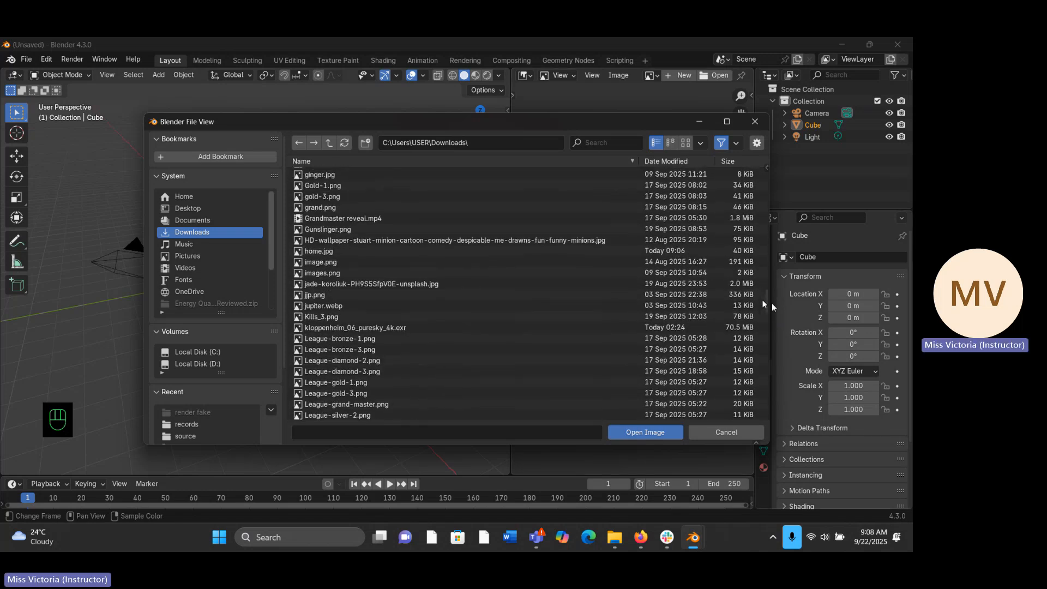
pyautogui.click(319, 252)
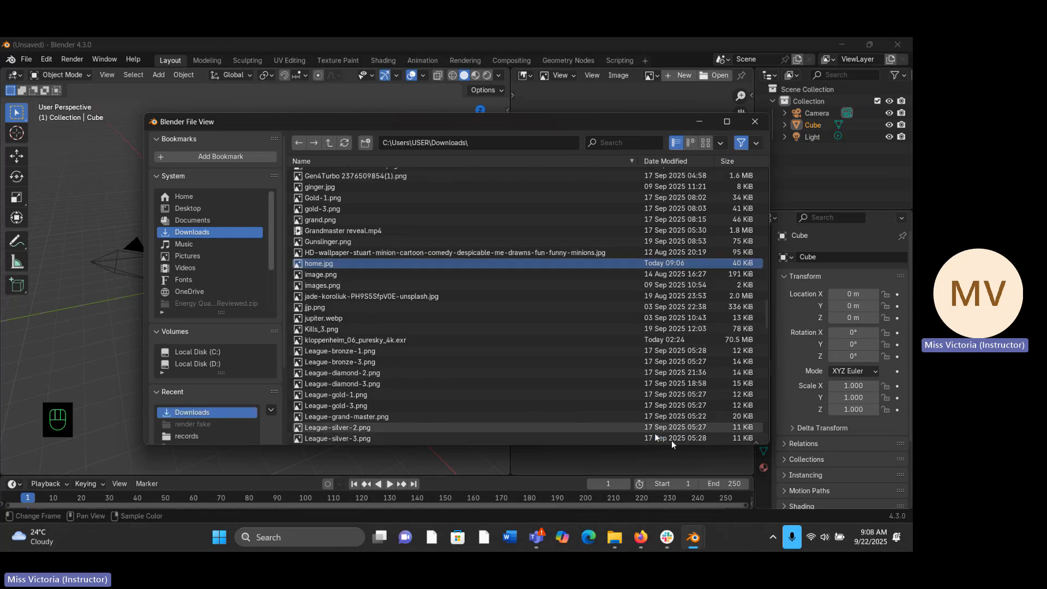
pyautogui.click(645, 432)
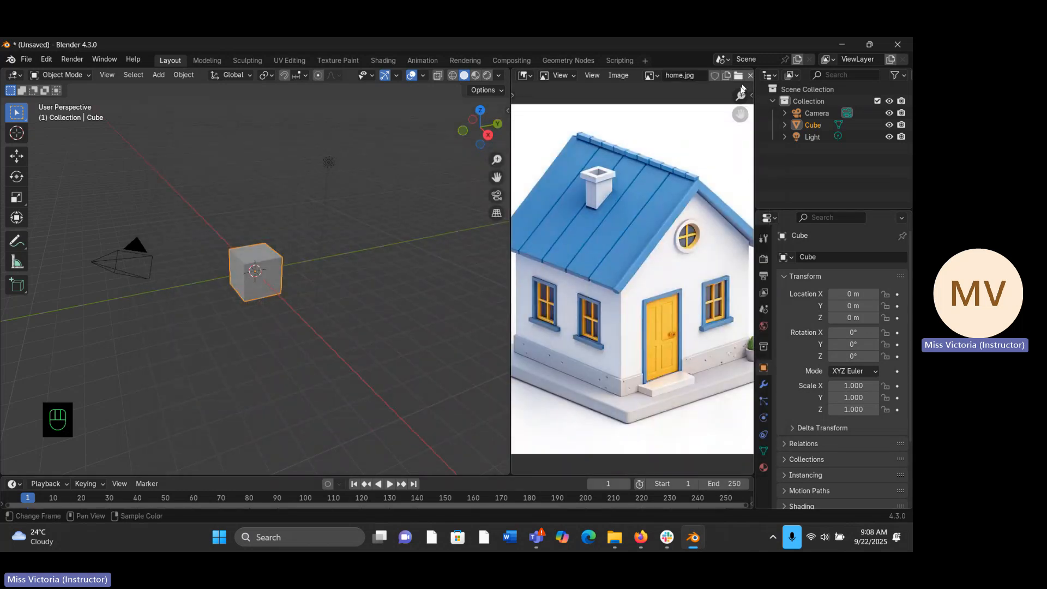
pyautogui.moveTo(741, 95); pyautogui.dragTo(718, 144)
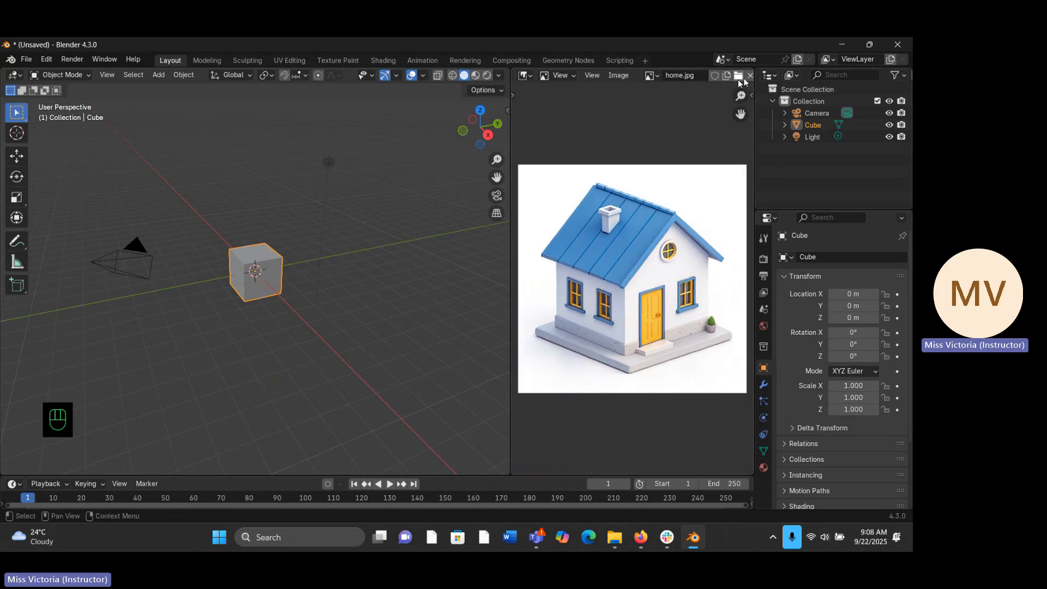
pyautogui.scroll(2, 739, 89)
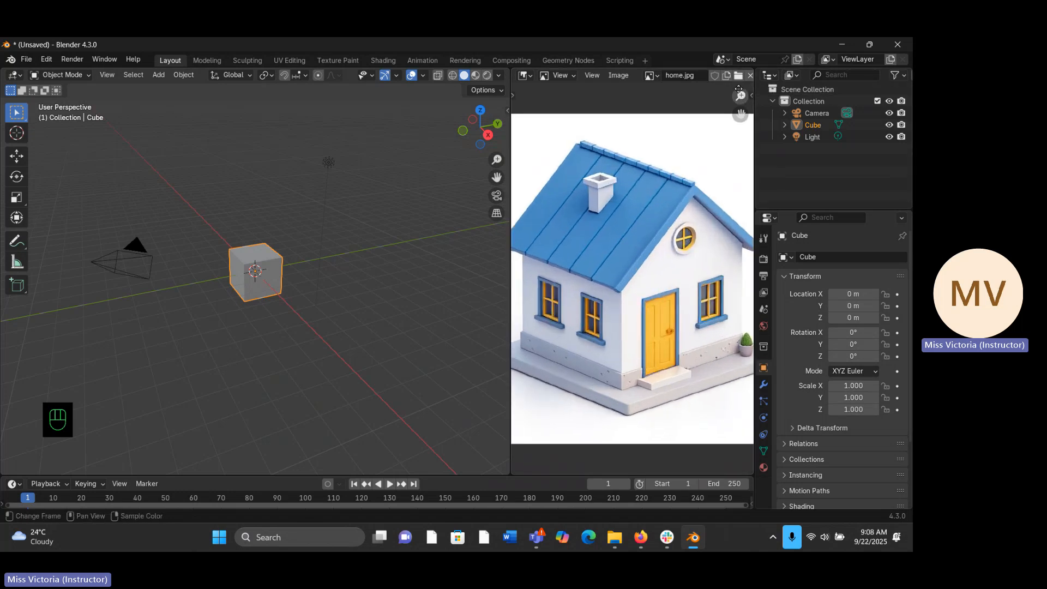
pyautogui.moveTo(738, 88); pyautogui.dragTo(730, 103)
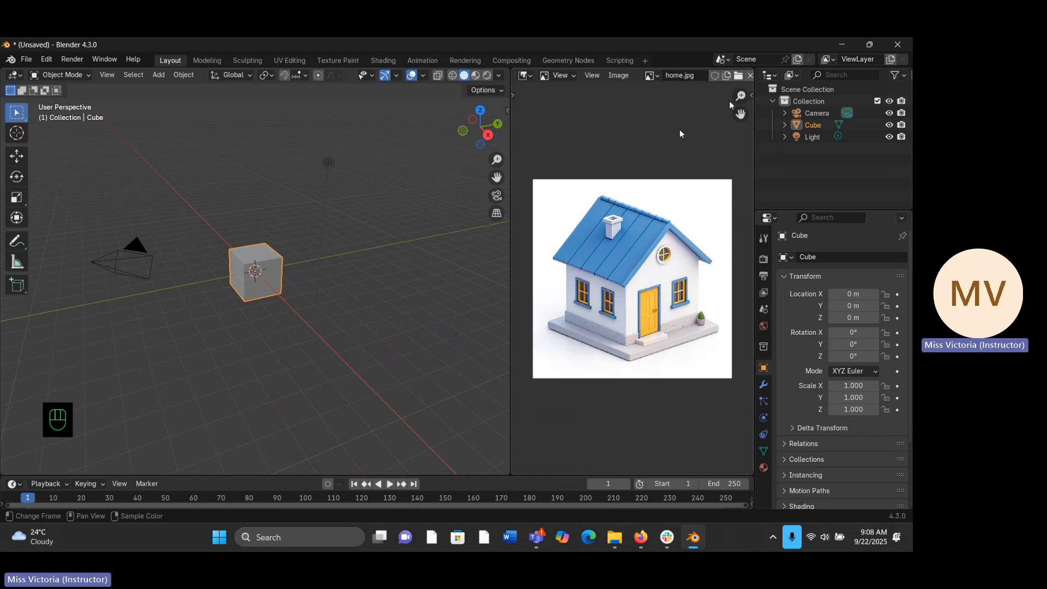
pyautogui.click(750, 76)
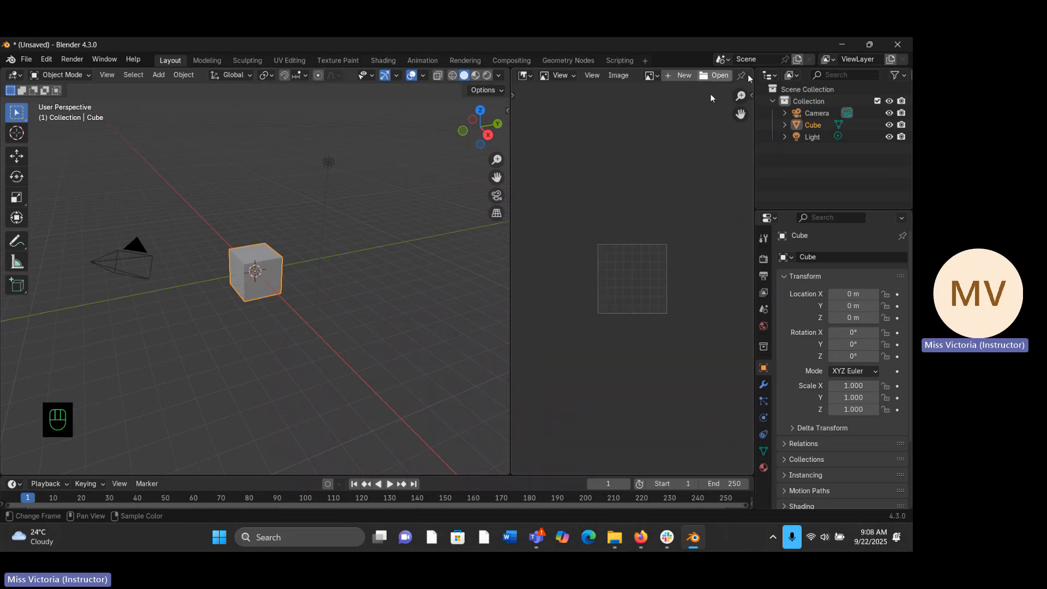
# - Load home.jpg into the Image Editor straight from the Downloads folder in File Explorer
pyautogui.click(615, 538)
pyautogui.click(671, 454)
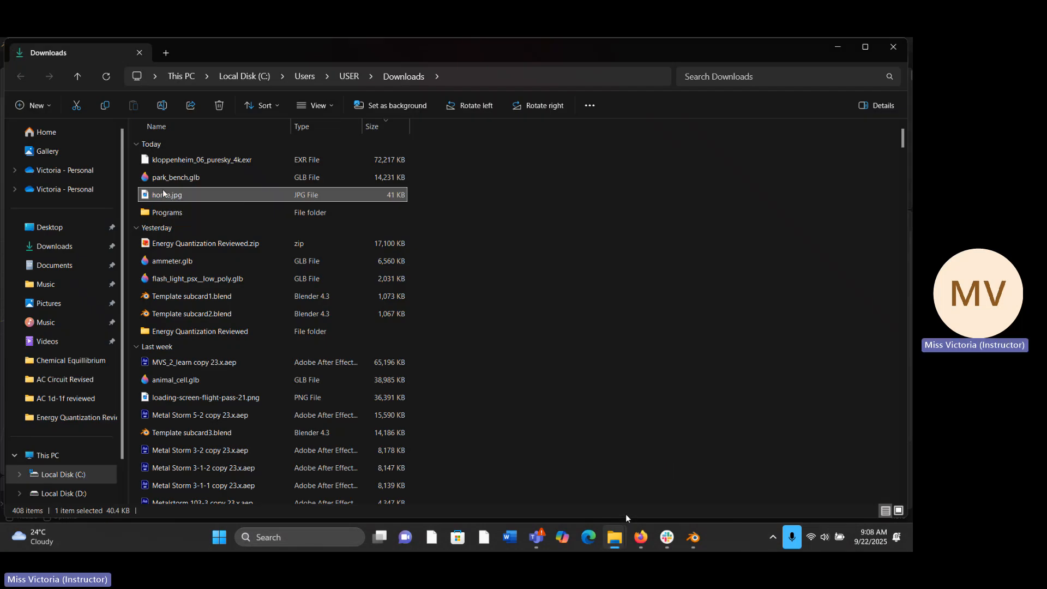
pyautogui.moveTo(163, 195); pyautogui.dragTo(702, 520)
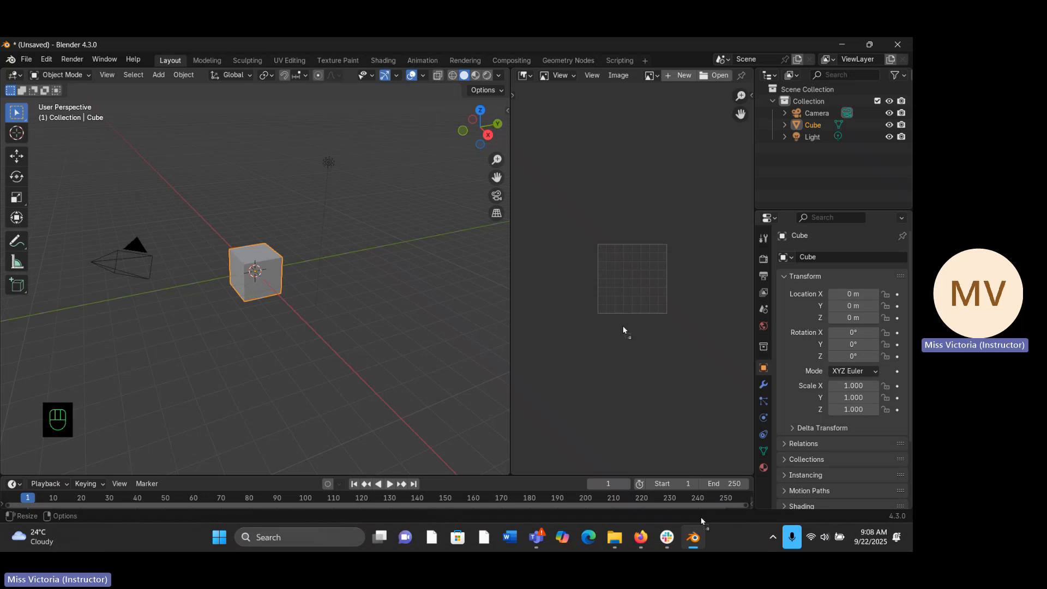
pyautogui.moveTo(629, 253); pyautogui.dragTo(612, 250)
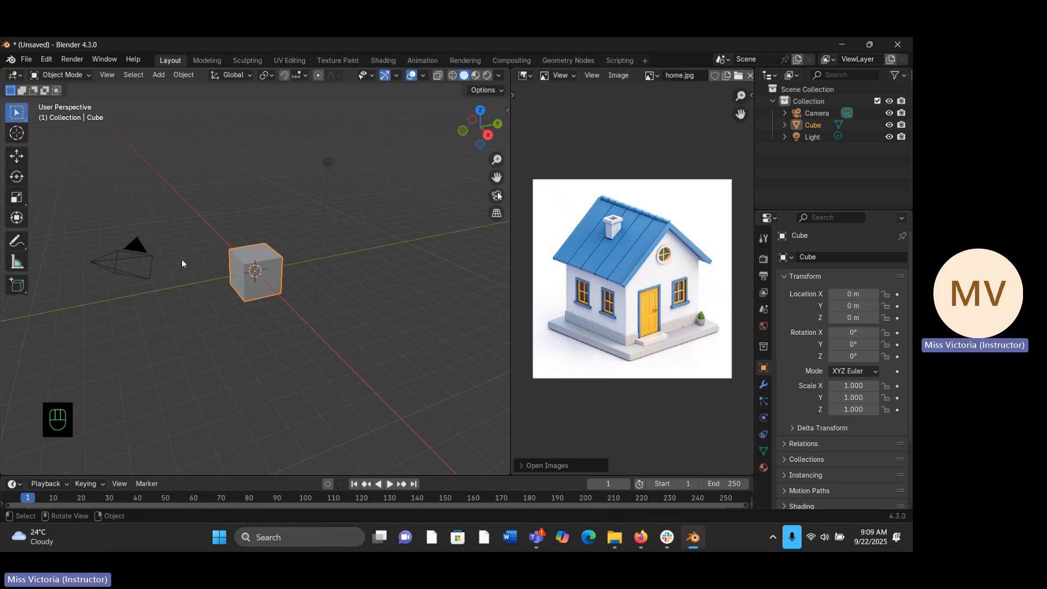
# - Set the 3D viewport to the front orthographic view
pyautogui.press('KP_1')
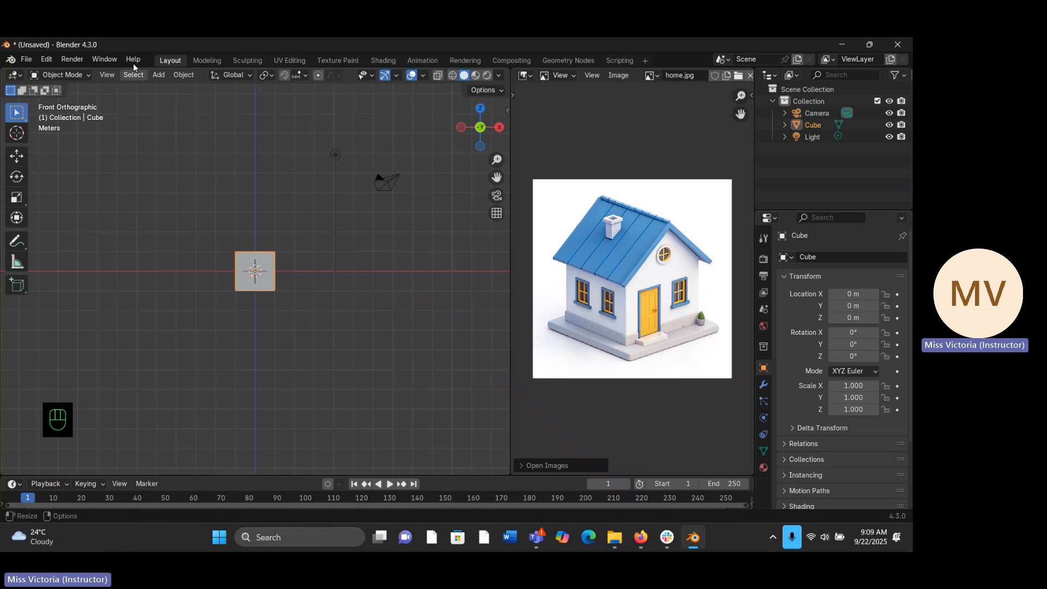
pyautogui.click(107, 75)
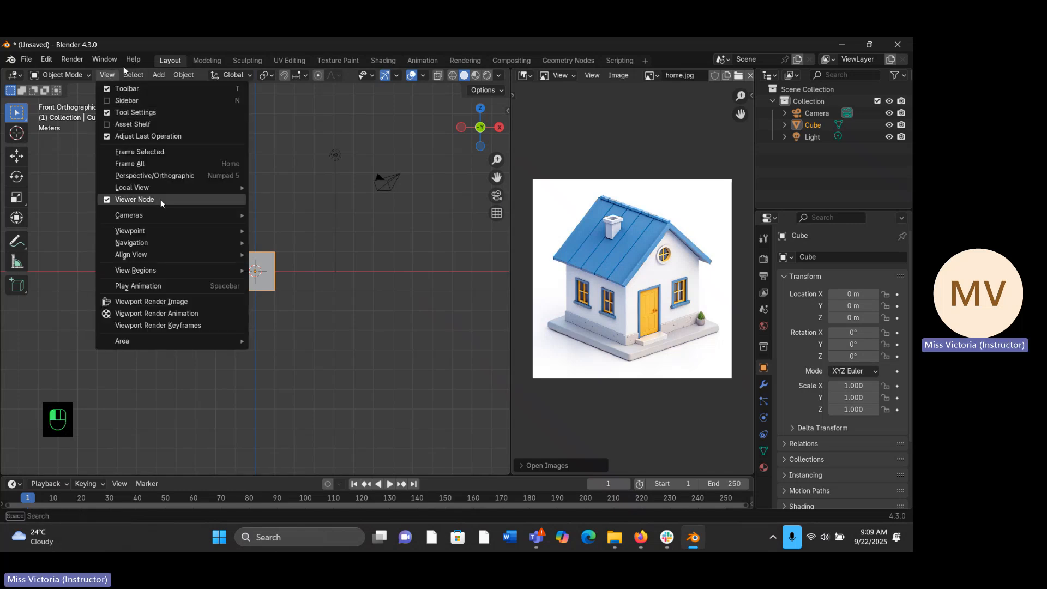
pyautogui.moveTo(148, 231)
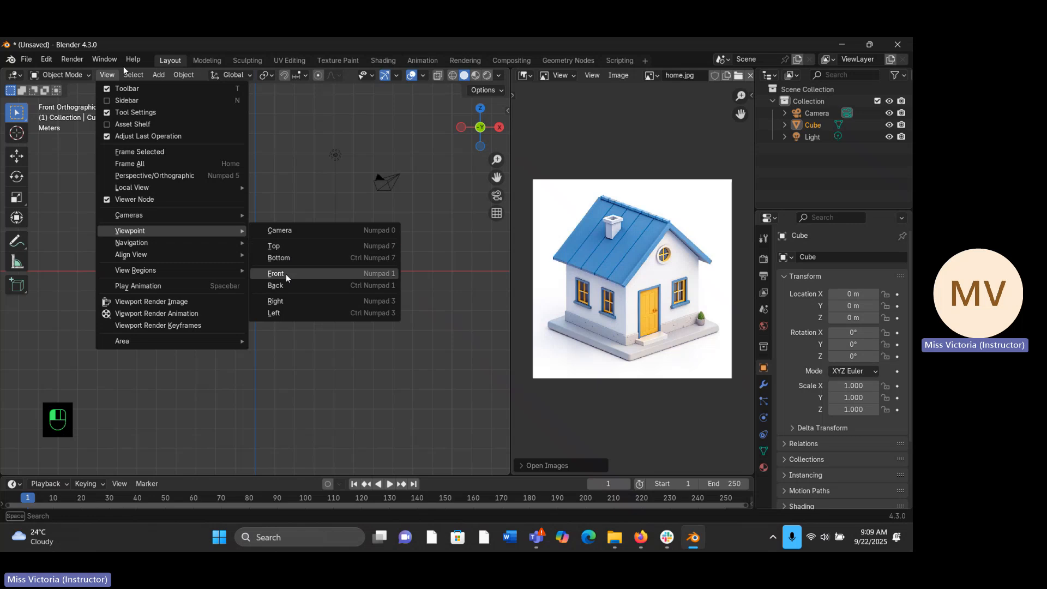
pyautogui.click(275, 277)
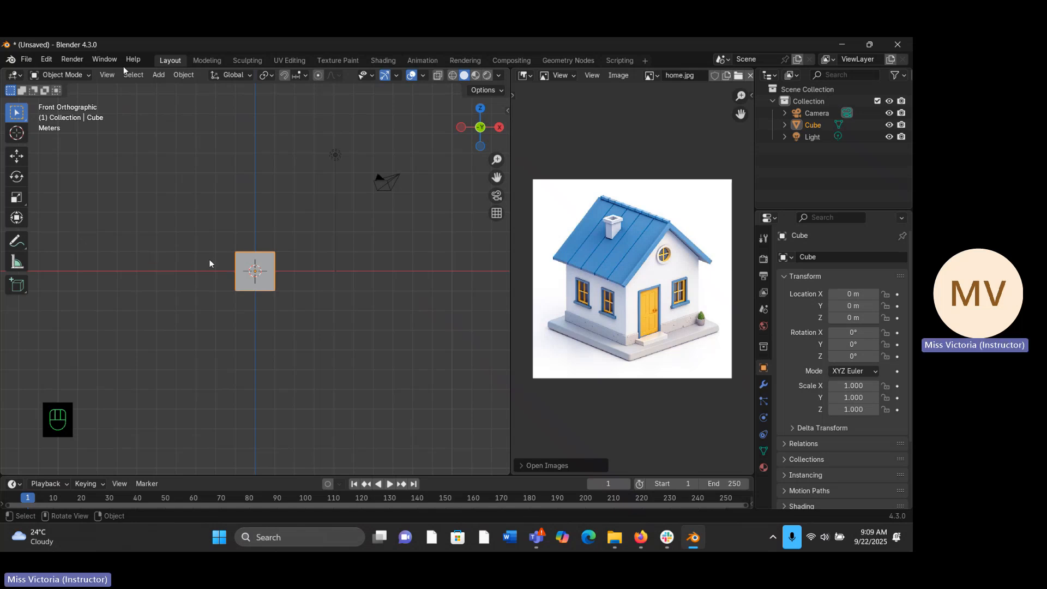
# - Raise the cube about 1.015 m along Z so that its base rests on the ground line
pyautogui.scroll(3, 464, 191)
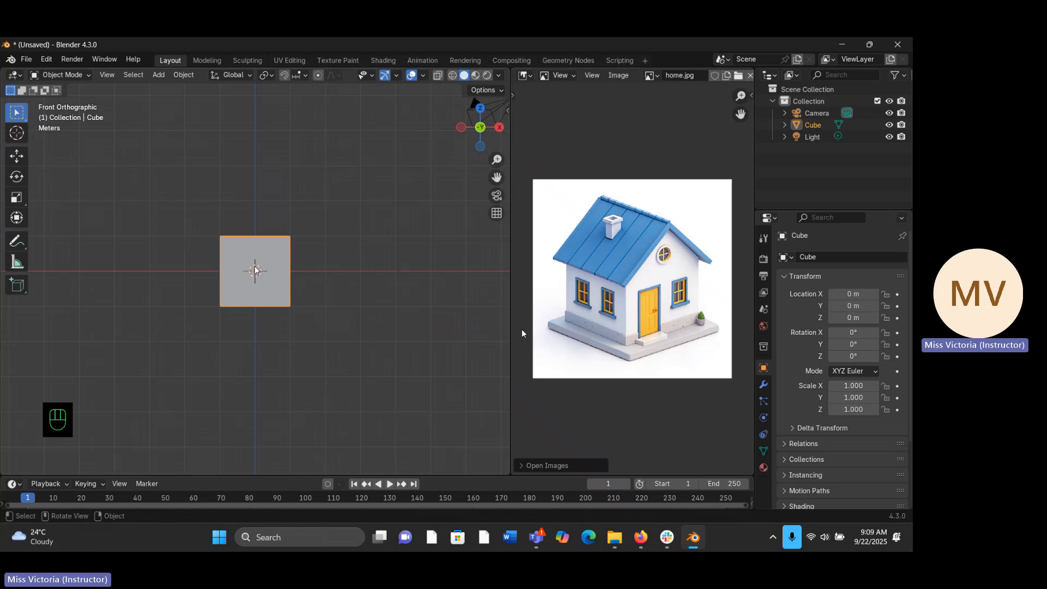
pyautogui.press('g')
pyautogui.press('z')
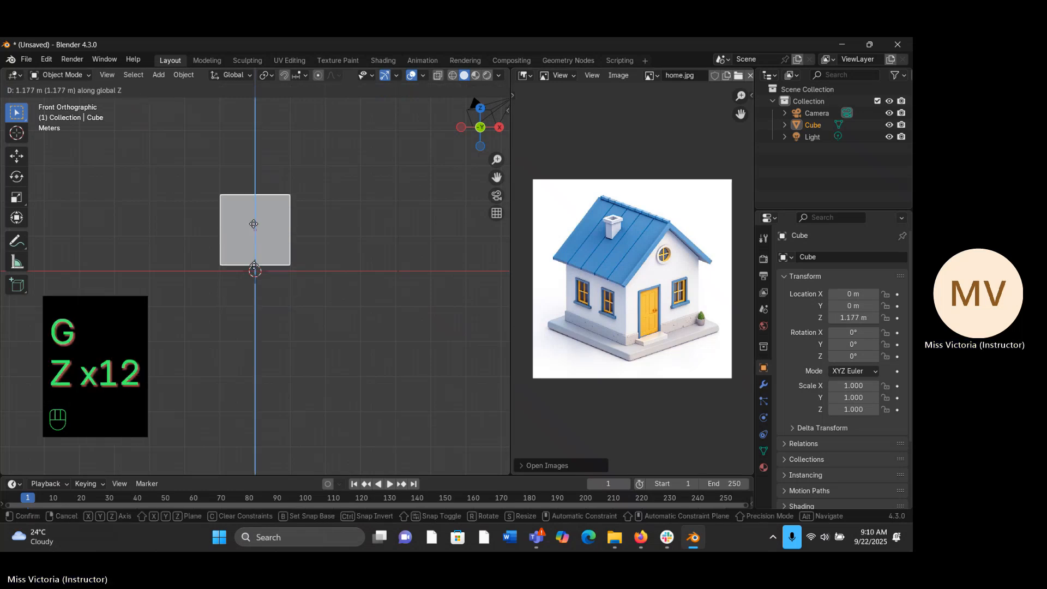
pyautogui.press('z')
pyautogui.press('z')
pyautogui.press('z')
pyautogui.press('z')
pyautogui.press('z')
pyautogui.press('z')
pyautogui.press('z')
pyautogui.press('z')
pyautogui.press('z')
pyautogui.press('z')
pyautogui.press('z')
pyautogui.press('z')
pyautogui.press('z')
pyautogui.press('z')
pyautogui.press('z')
pyautogui.press('z')
pyautogui.press('z')
pyautogui.press('z')
pyautogui.press('z')
pyautogui.press('z')
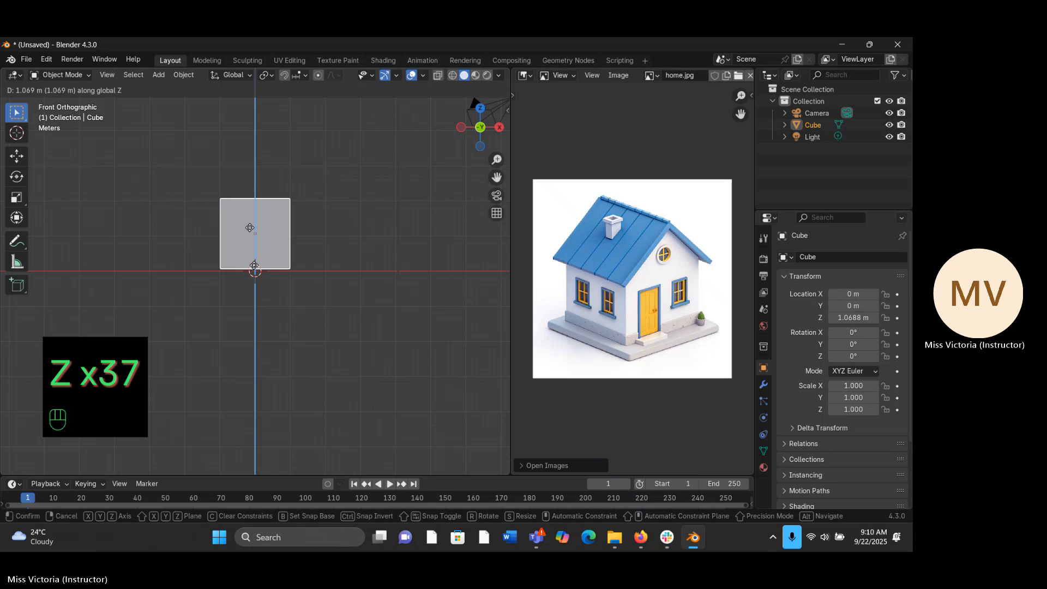
pyautogui.press('z')
pyautogui.press('z')
pyautogui.press('z')
pyautogui.press('z')
pyautogui.press('z')
pyautogui.press('z')
pyautogui.press('z')
pyautogui.click(250, 233)
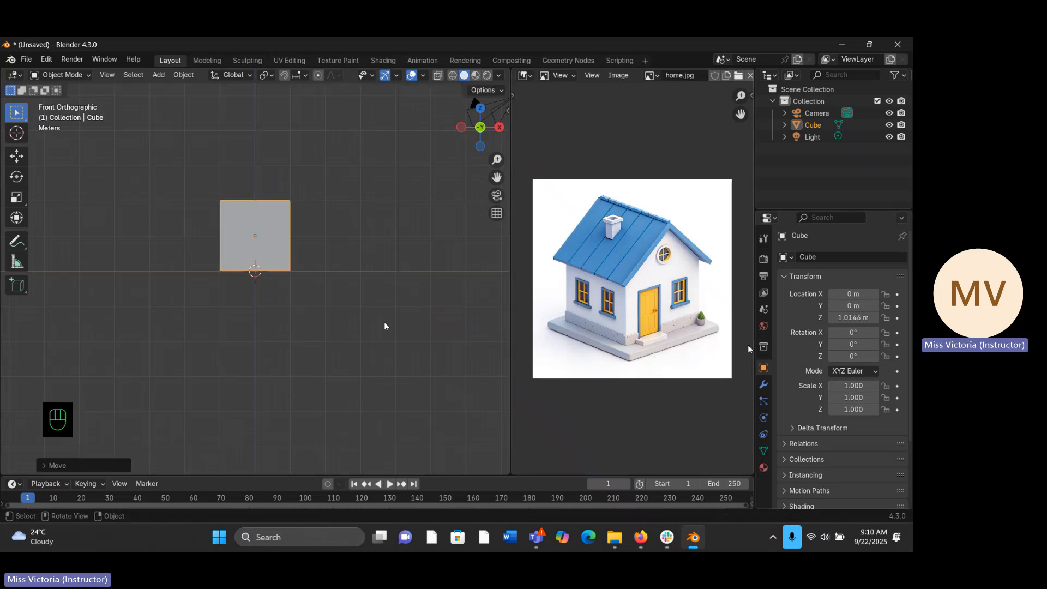
# - Flatten the cube into a thin slab by scaling it along Z to about 0.07
pyautogui.press('s')
pyautogui.press('z')
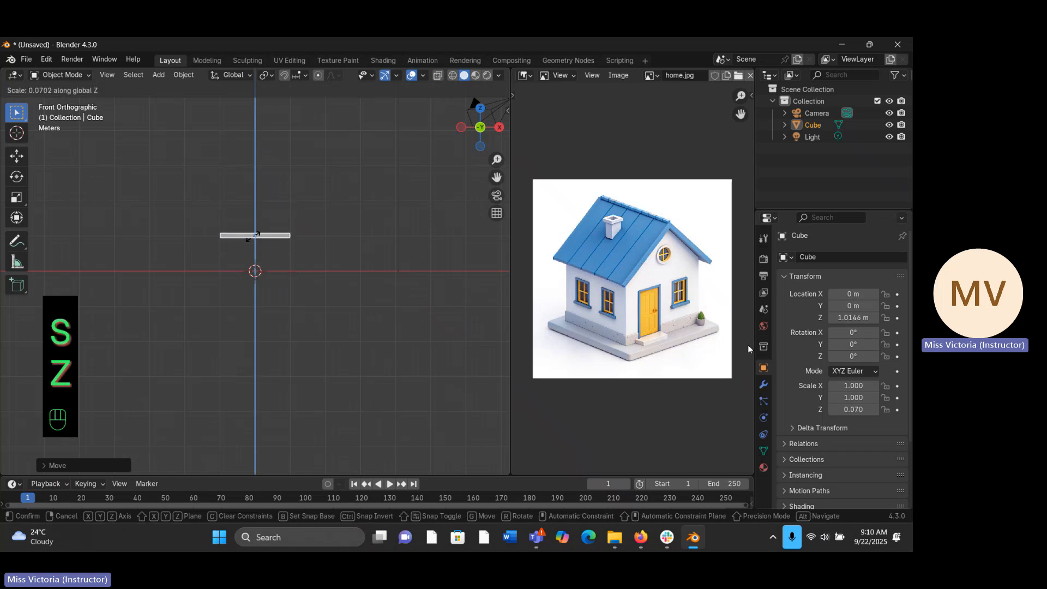
pyautogui.click(253, 237)
# - Lower the slab along Z to about 0.095 m so that it sits on the ground line
pyautogui.press('g')
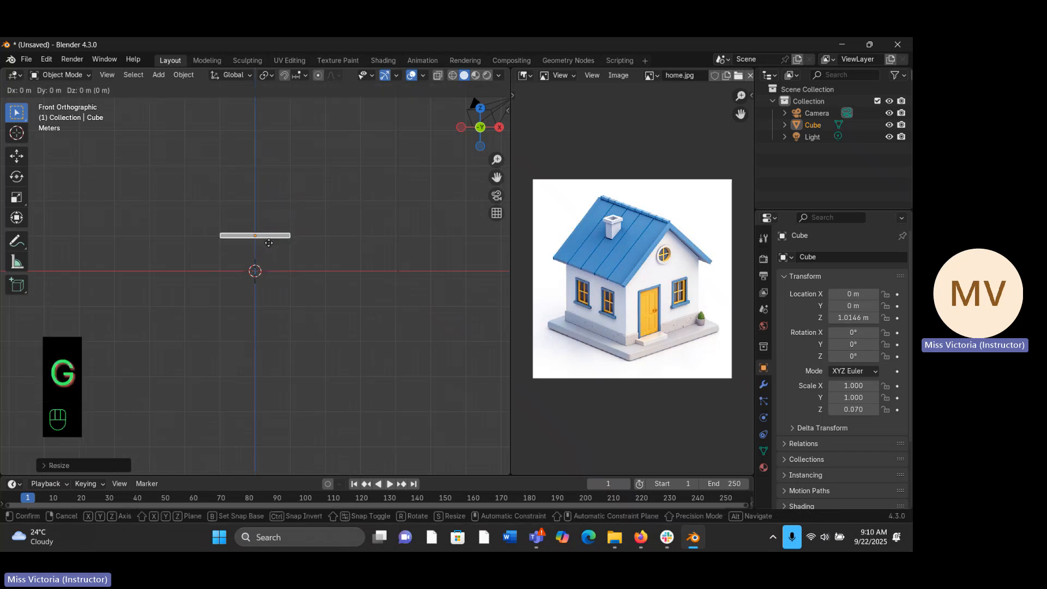
pyautogui.press('z')
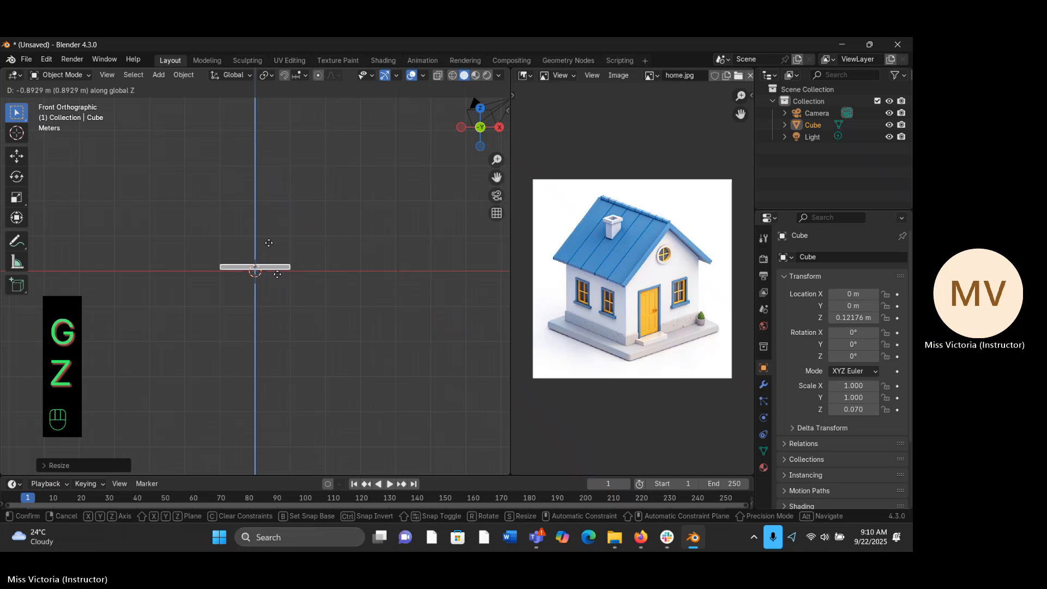
pyautogui.click(277, 279)
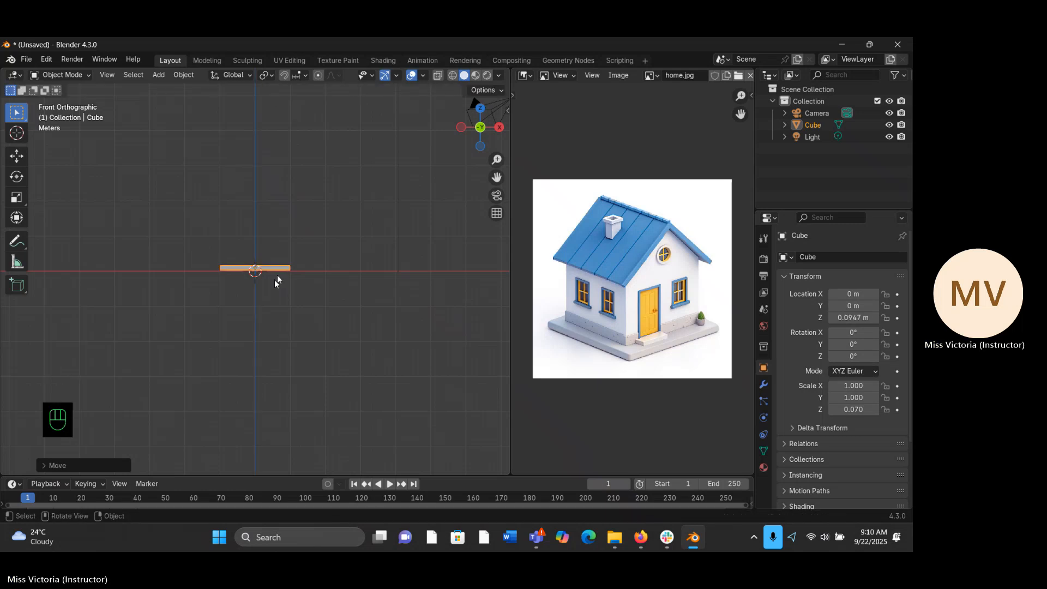
# - Widen the slab along the X axis to a scale of about 1.26
pyautogui.moveTo(278, 279)
pyautogui.mouseDown(button='middle')
pyautogui.moveTo(161, 357)
pyautogui.moveTo(292, 379)
pyautogui.moveTo(262, 378)
pyautogui.moveTo(264, 290)
pyautogui.mouseUp(button='middle')
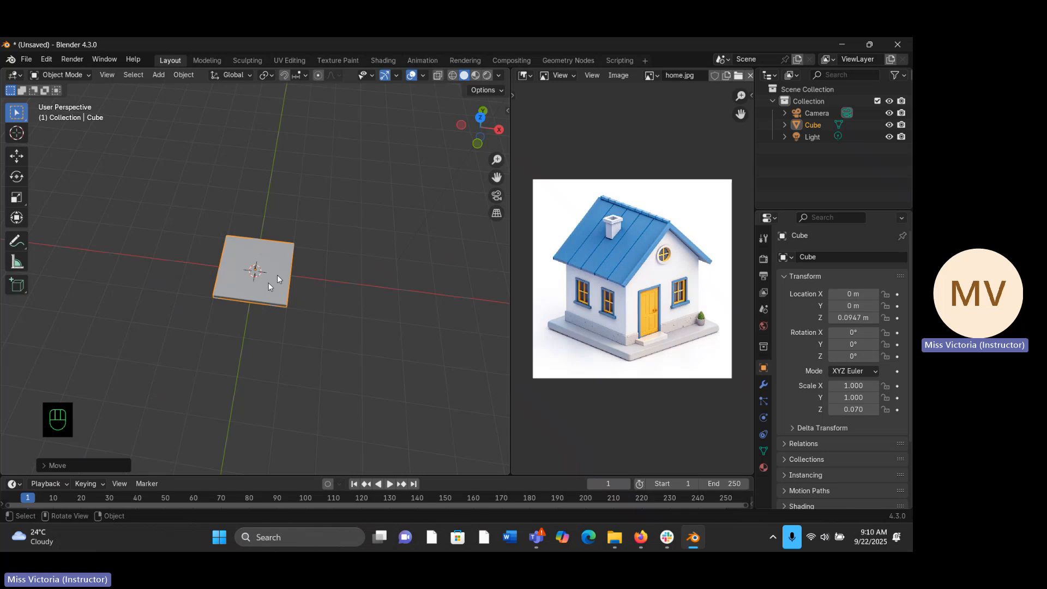
pyautogui.press('s')
pyautogui.press('x')
pyautogui.press('x')
pyautogui.press('x')
pyautogui.press('x')
pyautogui.press('x')
pyautogui.press('x')
pyautogui.press('x')
pyautogui.press('x')
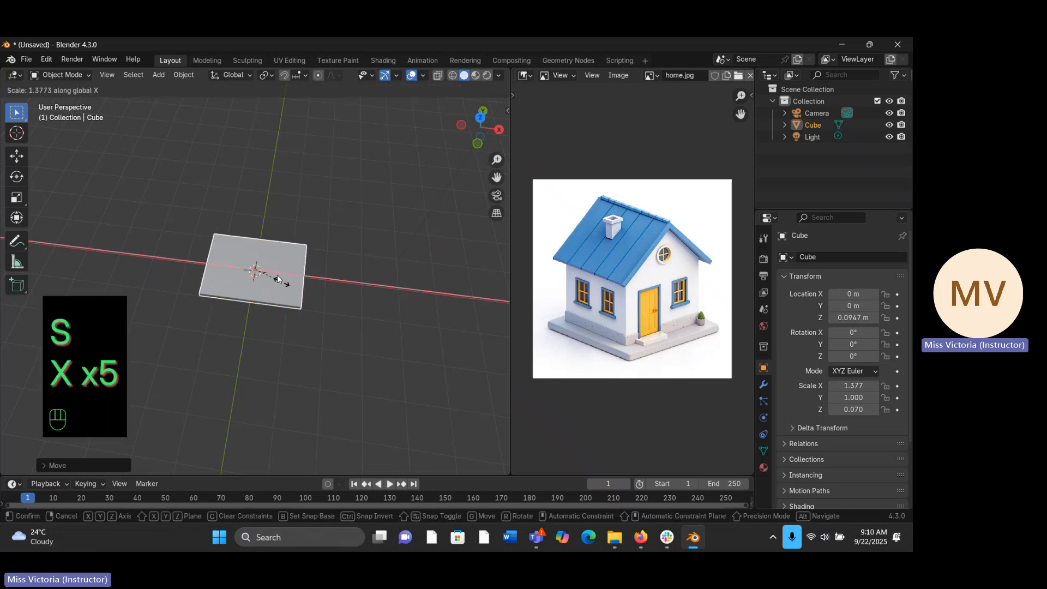
pyautogui.press('x')
pyautogui.press('x')
pyautogui.press('x')
pyautogui.press('x')
pyautogui.press('x')
pyautogui.press('x')
pyautogui.click(279, 281)
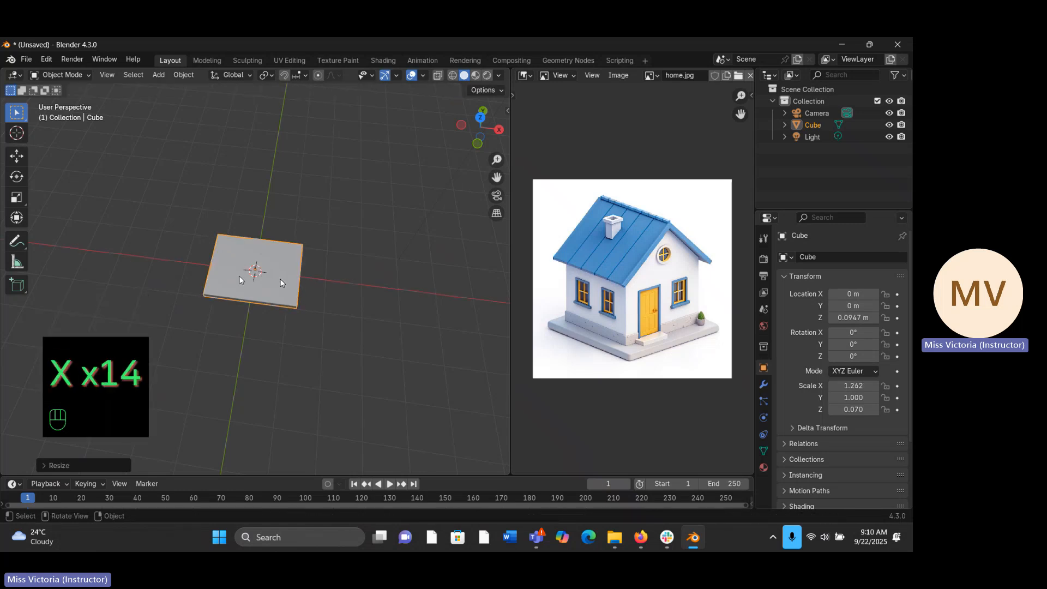
# - Duplicate the base slab in place and raise the copy along Z to about 0.257 m, onto the original
pyautogui.moveTo(238, 267)
pyautogui.mouseDown(button='middle')
pyautogui.moveTo(194, 207)
pyautogui.moveTo(178, 211)
pyautogui.moveTo(246, 200)
pyautogui.moveTo(234, 257)
pyautogui.mouseUp(button='middle')
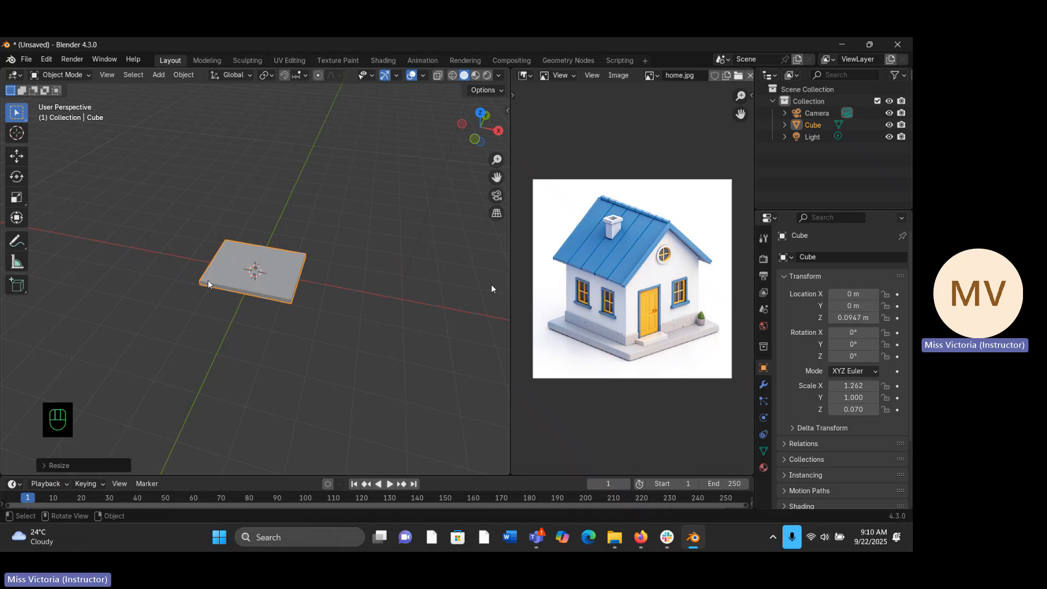
pyautogui.press('KP_1')
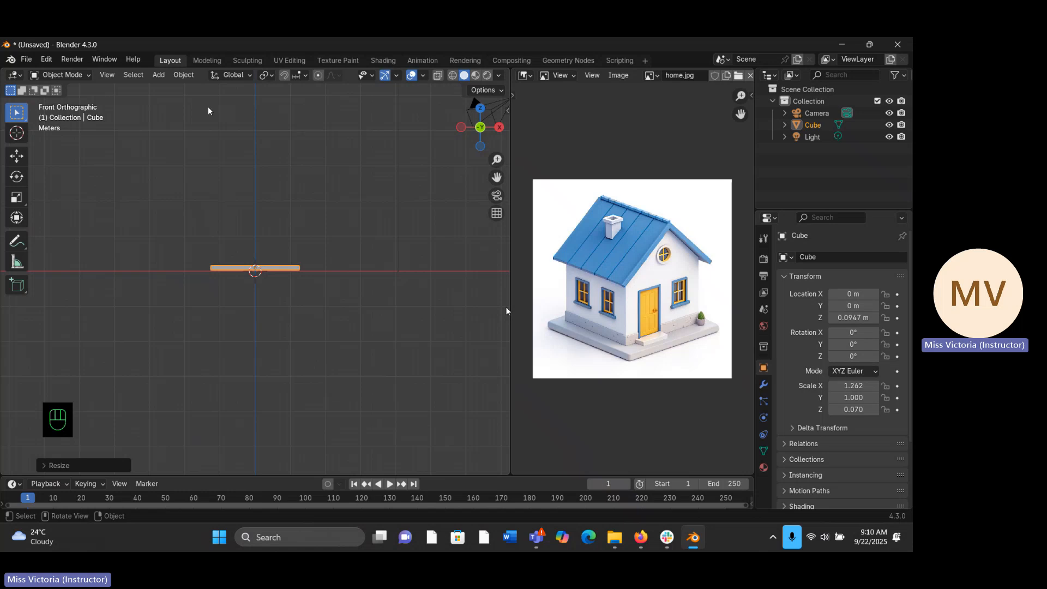
pyautogui.click(158, 76)
pyautogui.moveTo(174, 88)
pyautogui.hotkey('shift', 'a')
pyautogui.hotkey('shift', 'd')
pyautogui.rightClick(274, 247)
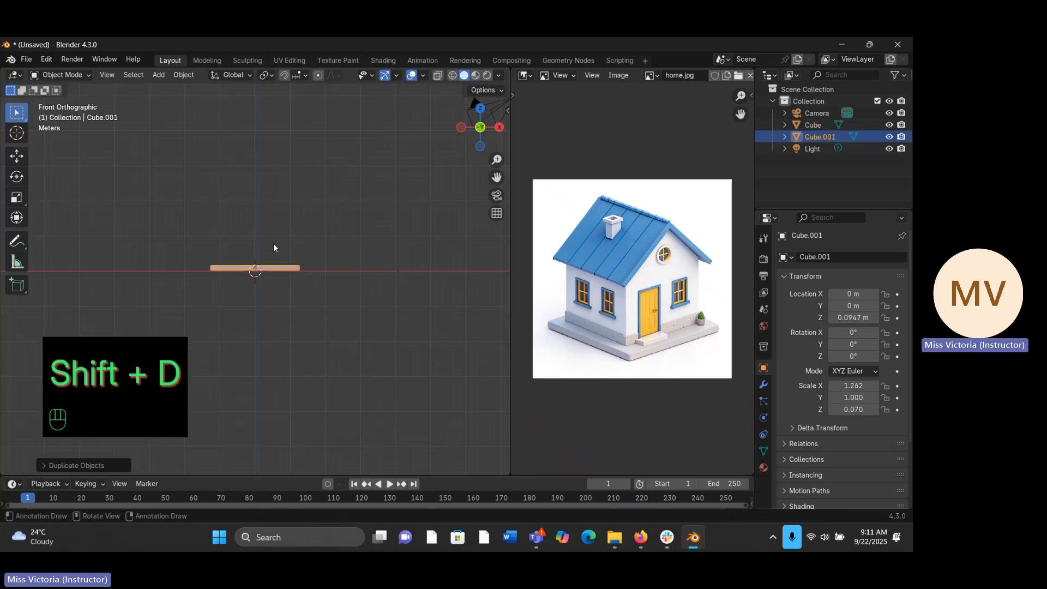
pyautogui.press('g')
pyautogui.press('z')
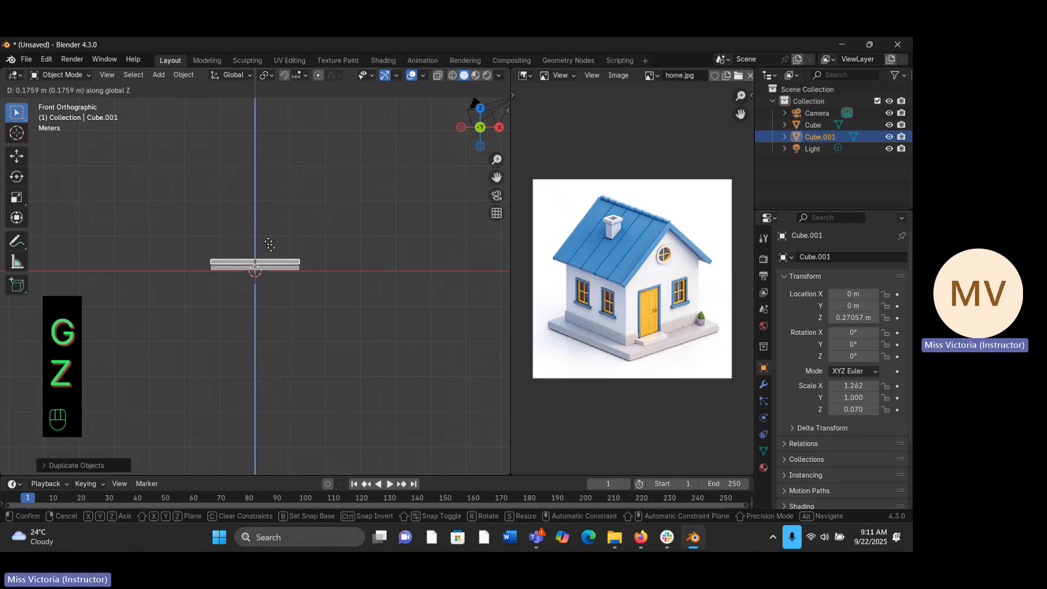
pyautogui.click(269, 245)
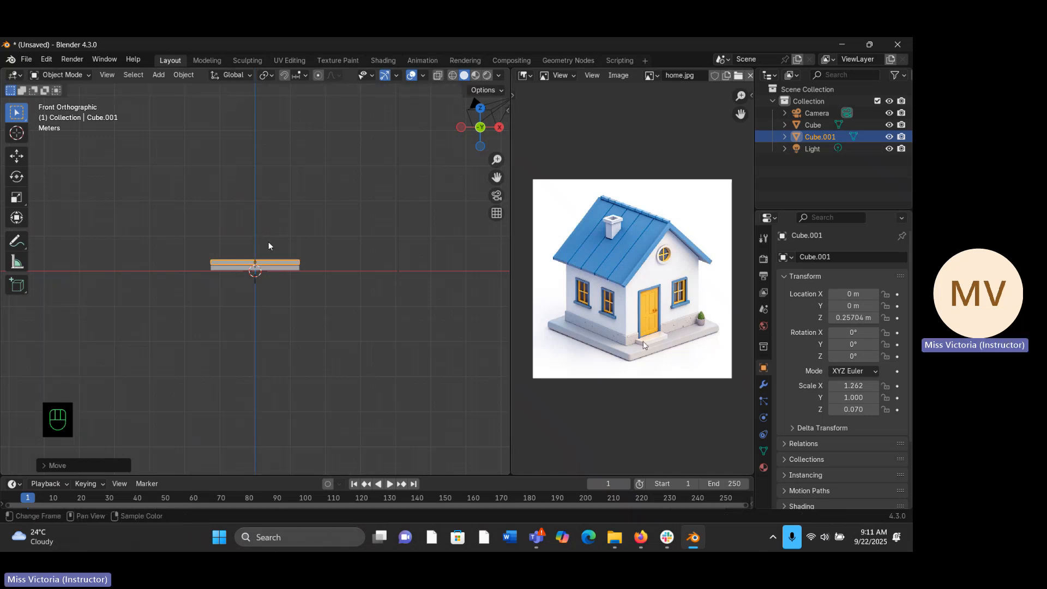
# - Scale the upper slab down uniformly to about 0.978 in X and 0.775 in Y, leaving a border of base around it
pyautogui.press('s')
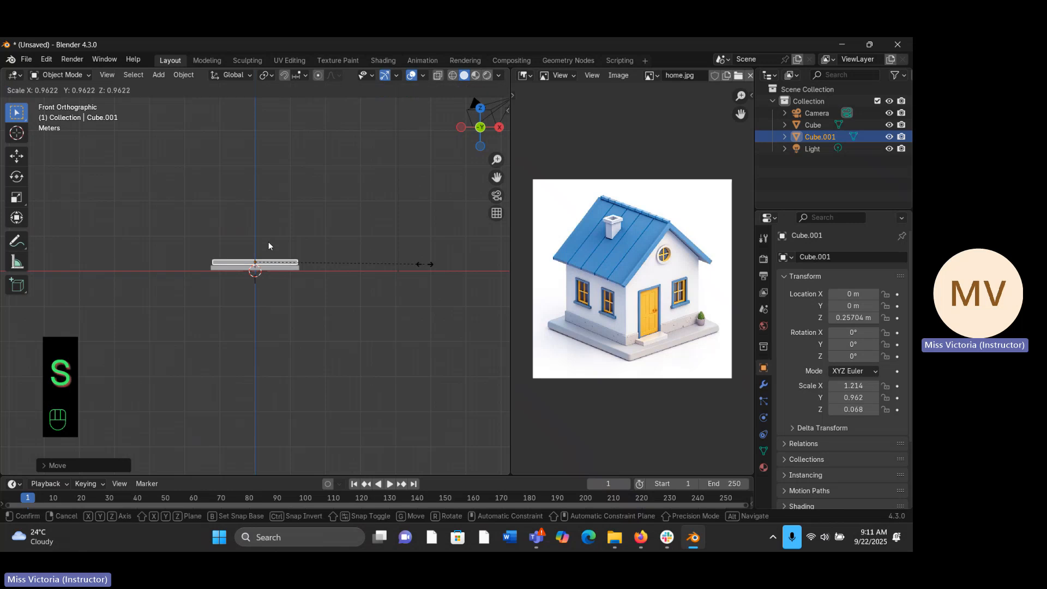
pyautogui.click(406, 270)
pyautogui.moveTo(406, 270); pyautogui.dragTo(369, 360, button='middle')
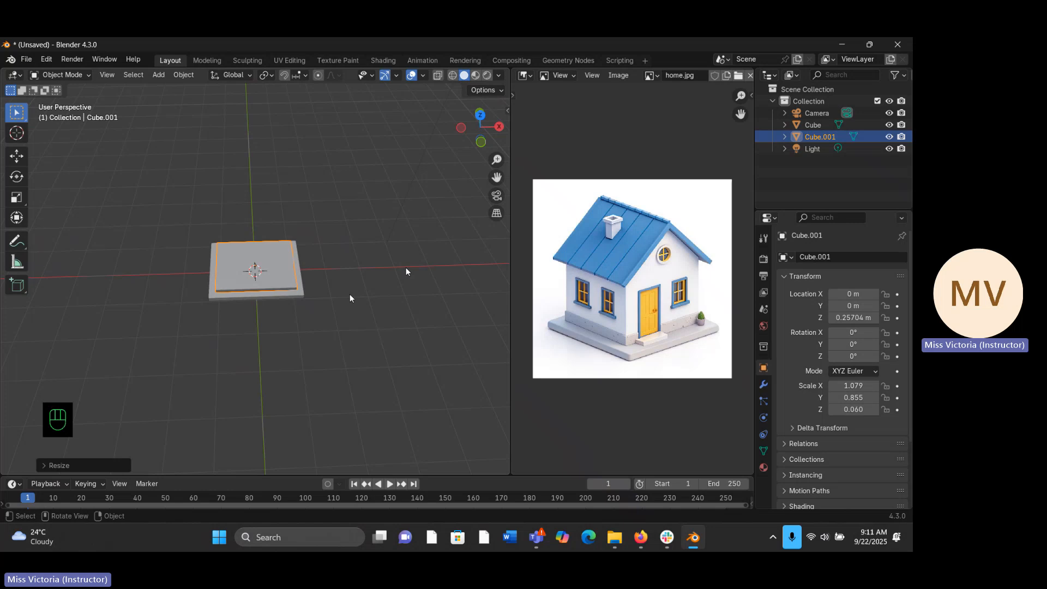
pyautogui.press('s')
pyautogui.press('s')
pyautogui.press('s')
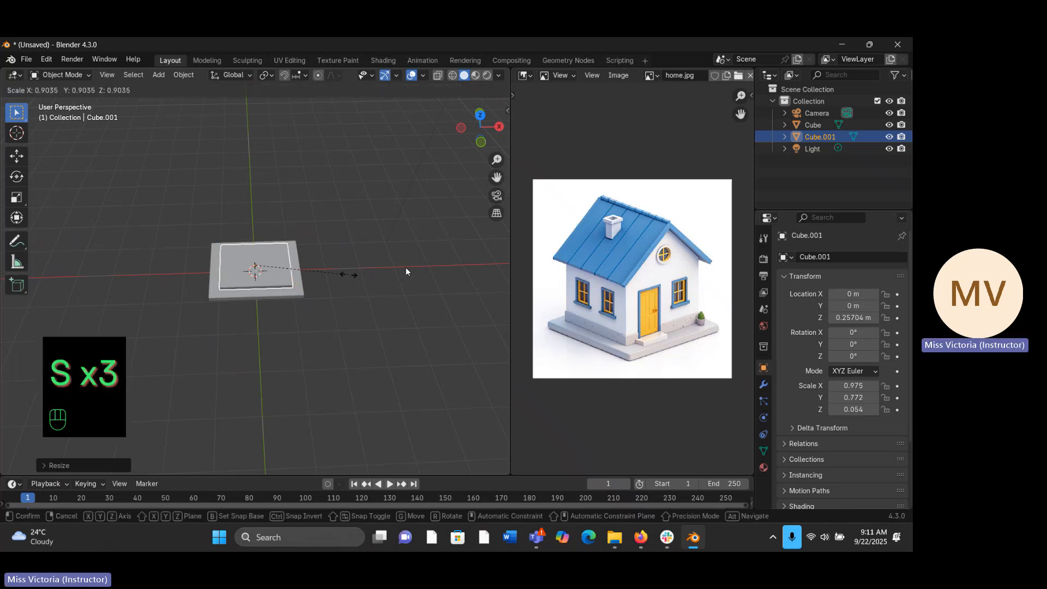
pyautogui.press('s')
pyautogui.press('s')
pyautogui.press('s')
pyautogui.press('s')
pyautogui.press('s')
pyautogui.click(406, 271)
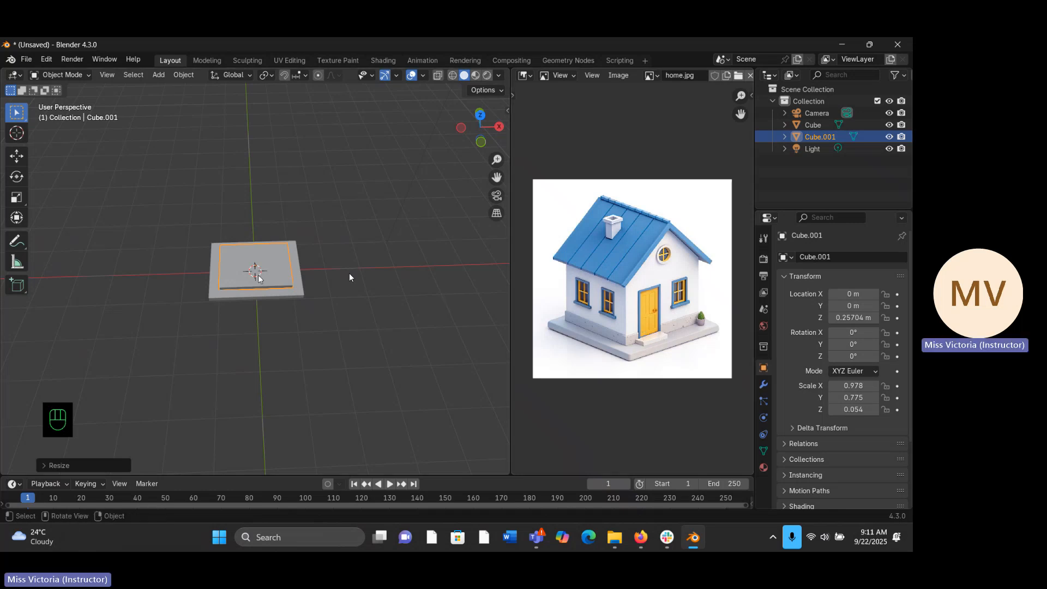
# - In the front view, lower the upper slab along Z to about 0.244 m so that it rests on the base
pyautogui.moveTo(260, 280); pyautogui.dragTo(225, 223, button='middle')
pyautogui.press('KP_1')
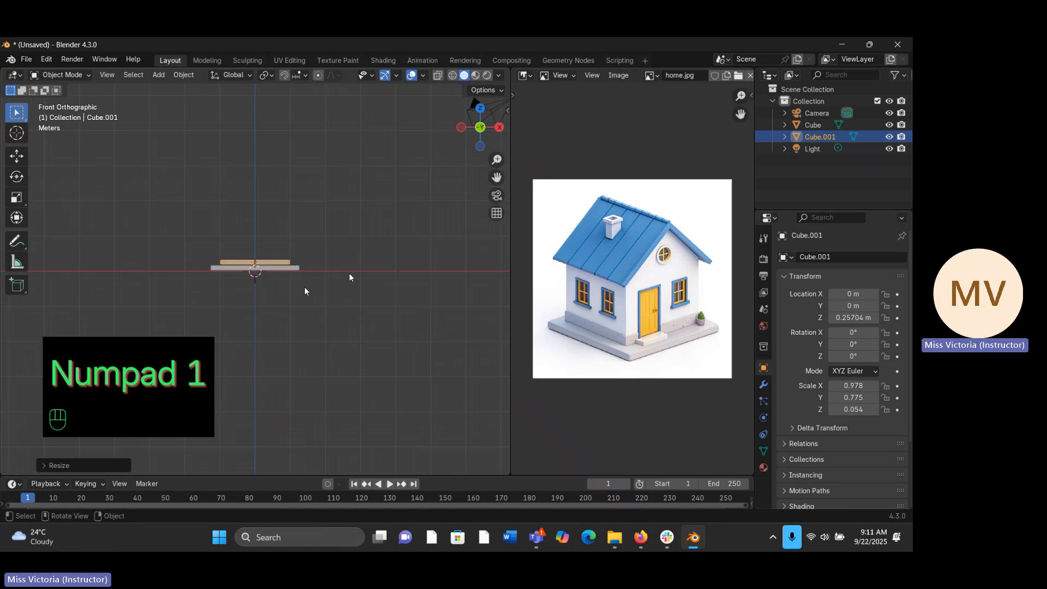
pyautogui.press('g')
pyautogui.press('z')
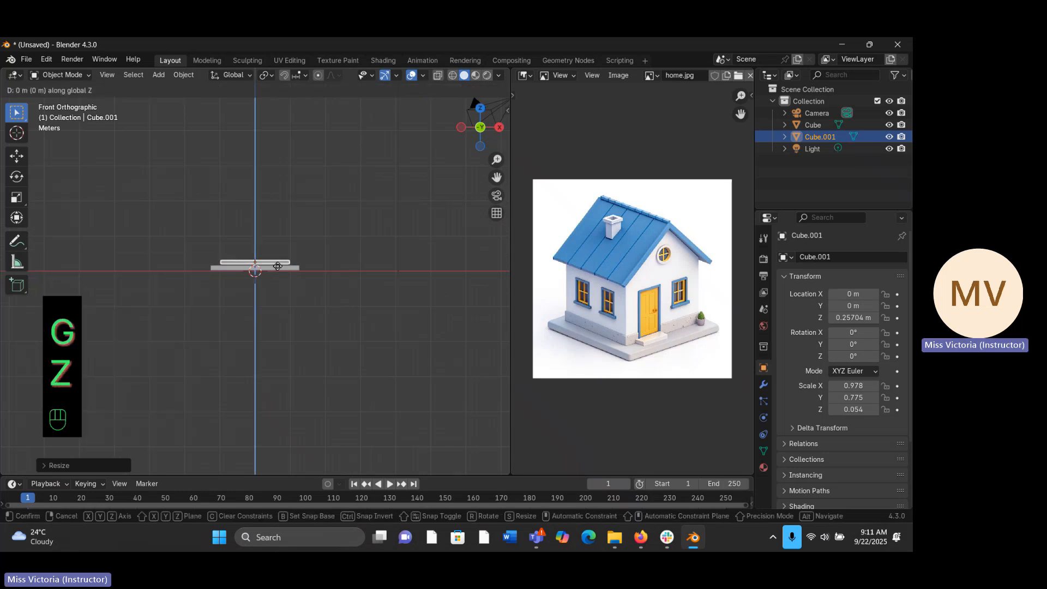
pyautogui.click(277, 266)
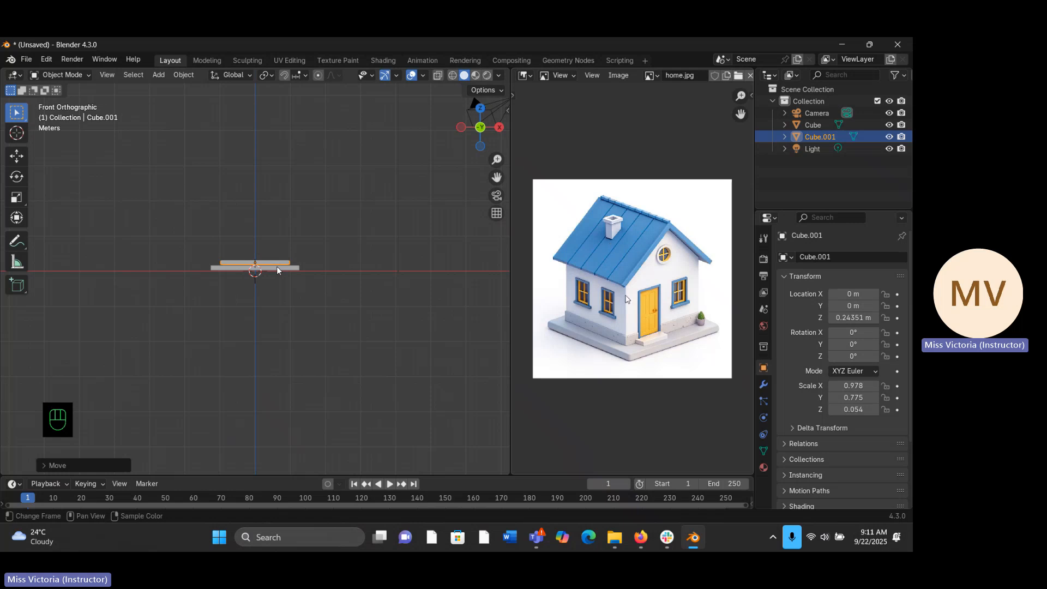
# - Stretch the upper slab along Z to a scale of about -0.823 and raise it to Z about 1.001 m, onto the base
pyautogui.press('s')
pyautogui.press('z')
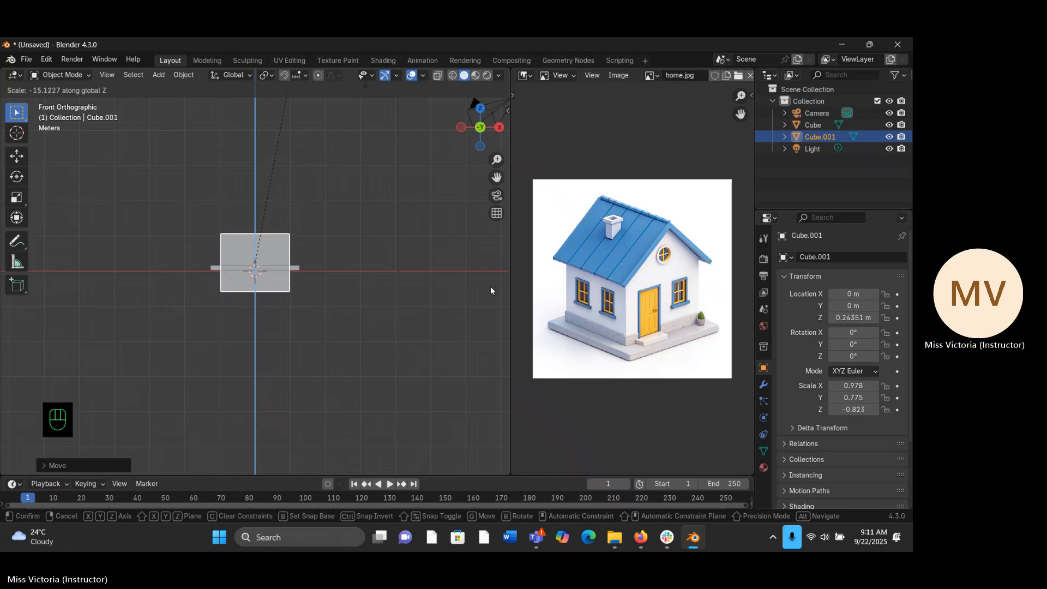
pyautogui.click(490, 291)
pyautogui.press('g')
pyautogui.press('z')
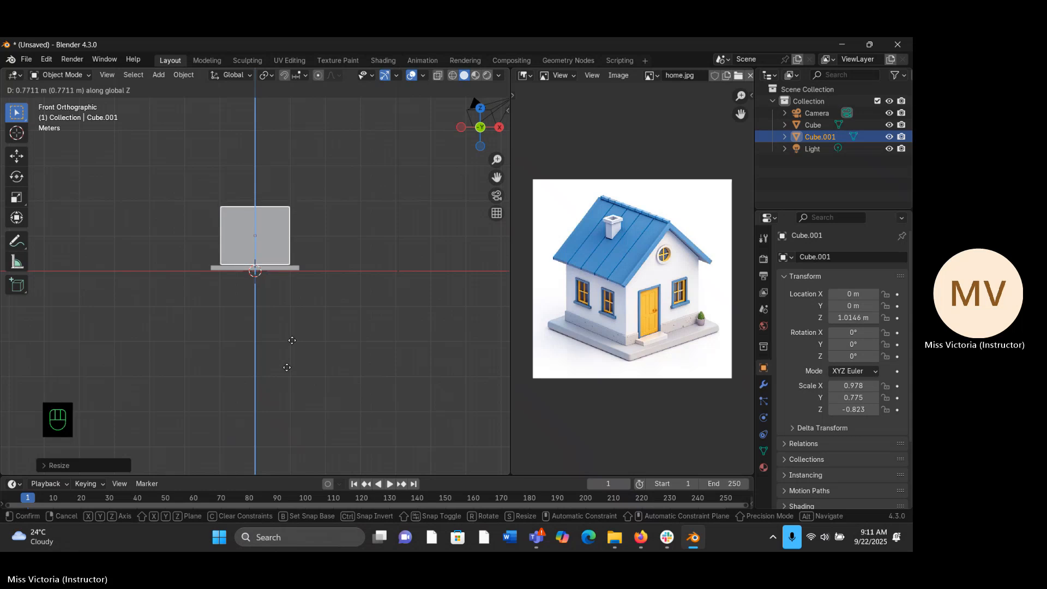
pyautogui.click(293, 344)
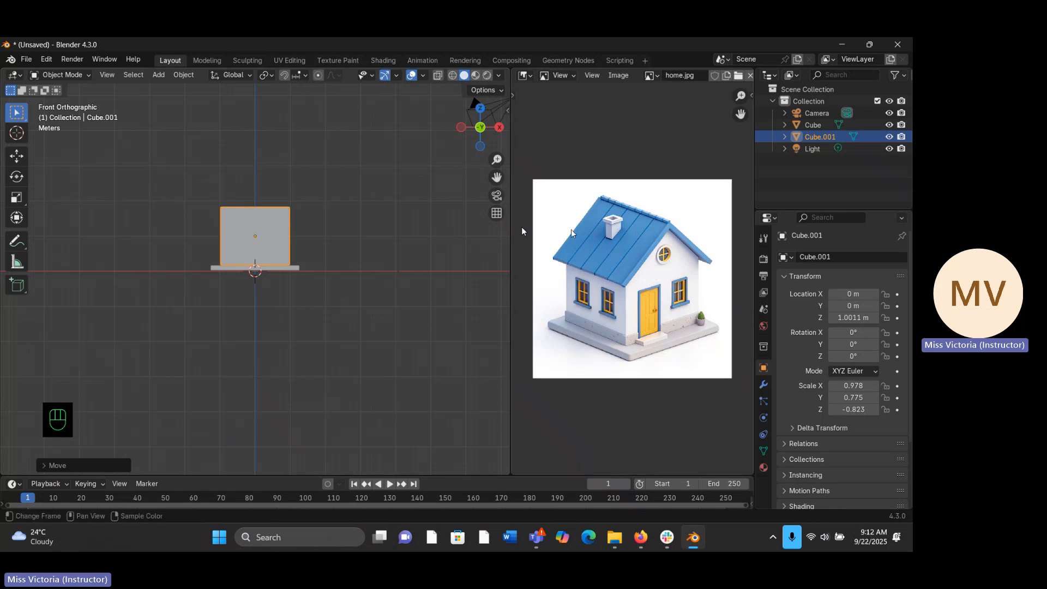
# - In Edit Mode, extrude the top face of the house body about 0.83 m upward along Z
pyautogui.click(55, 79)
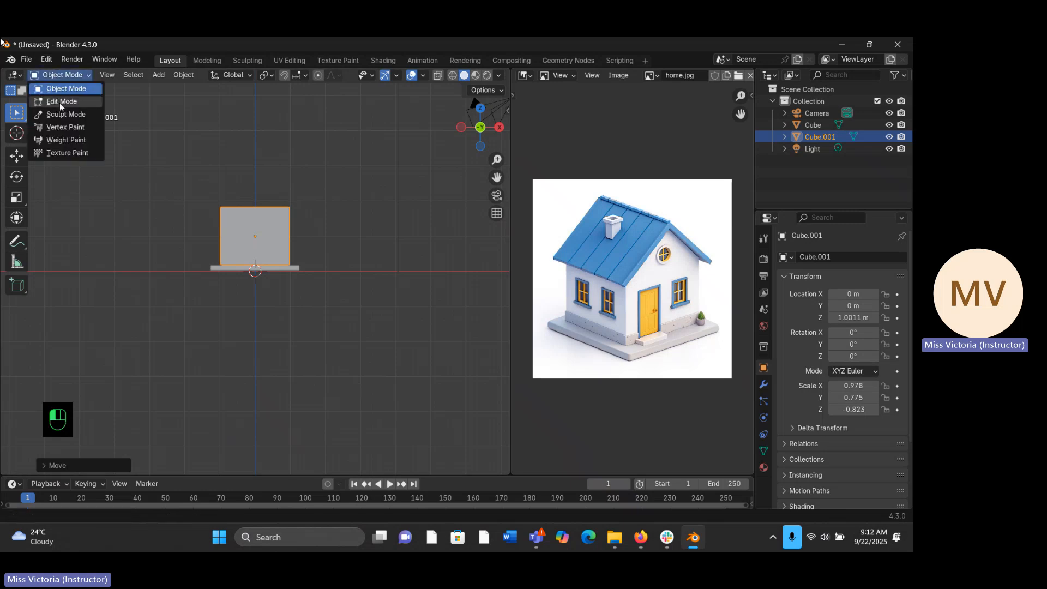
pyautogui.press('Tab')
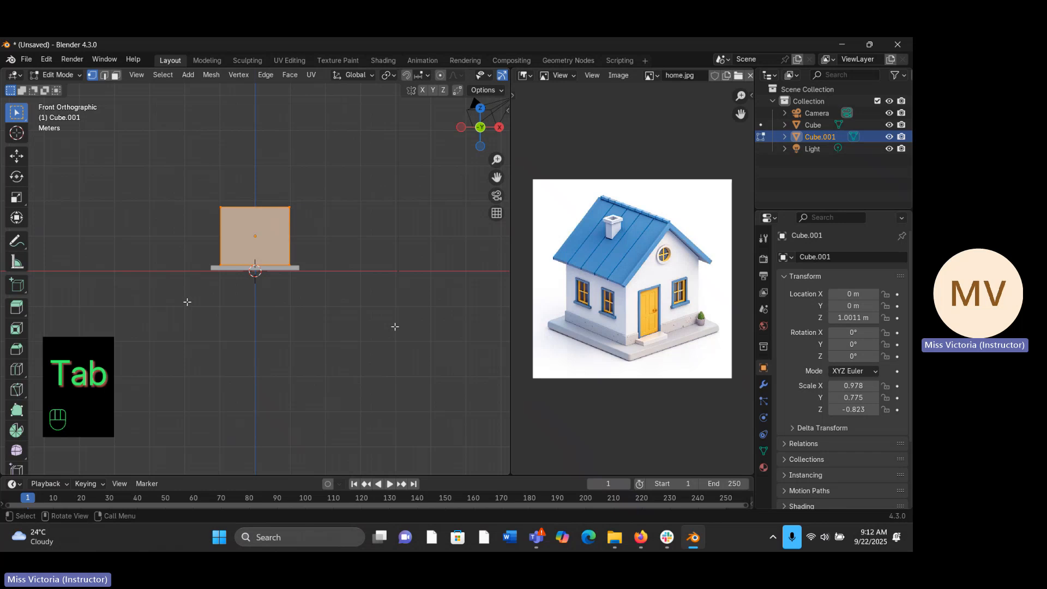
pyautogui.moveTo(502, 274); pyautogui.dragTo(352, 332, button='middle')
pyautogui.click(116, 77)
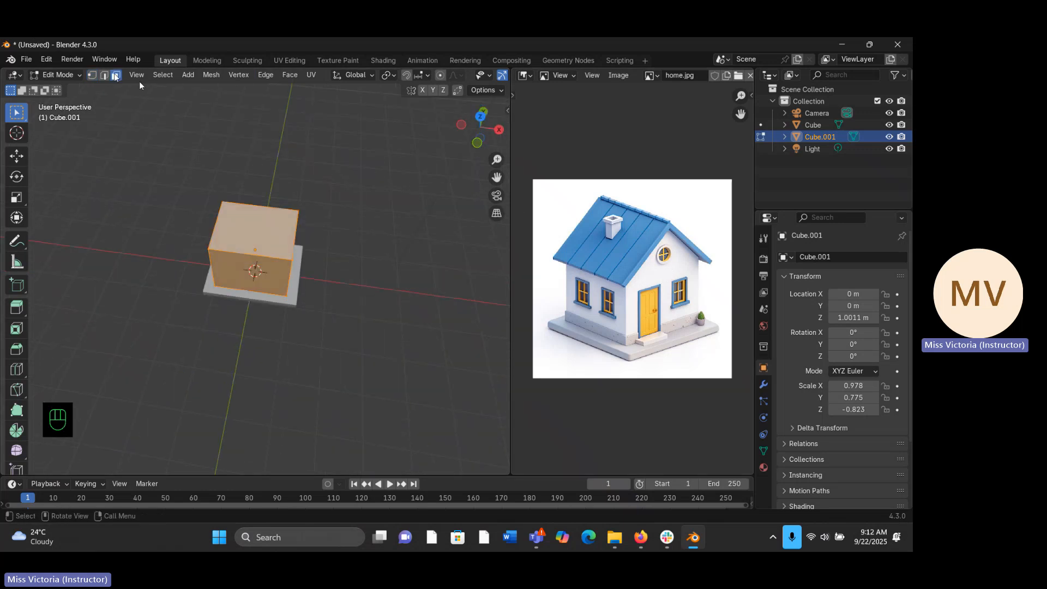
pyautogui.click(263, 240)
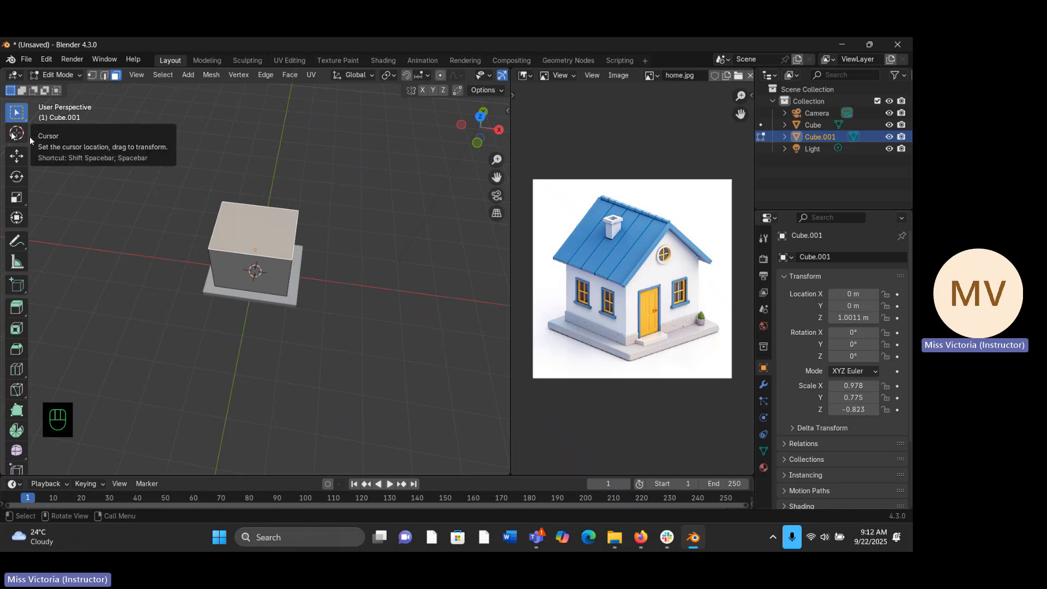
pyautogui.press('KP_1')
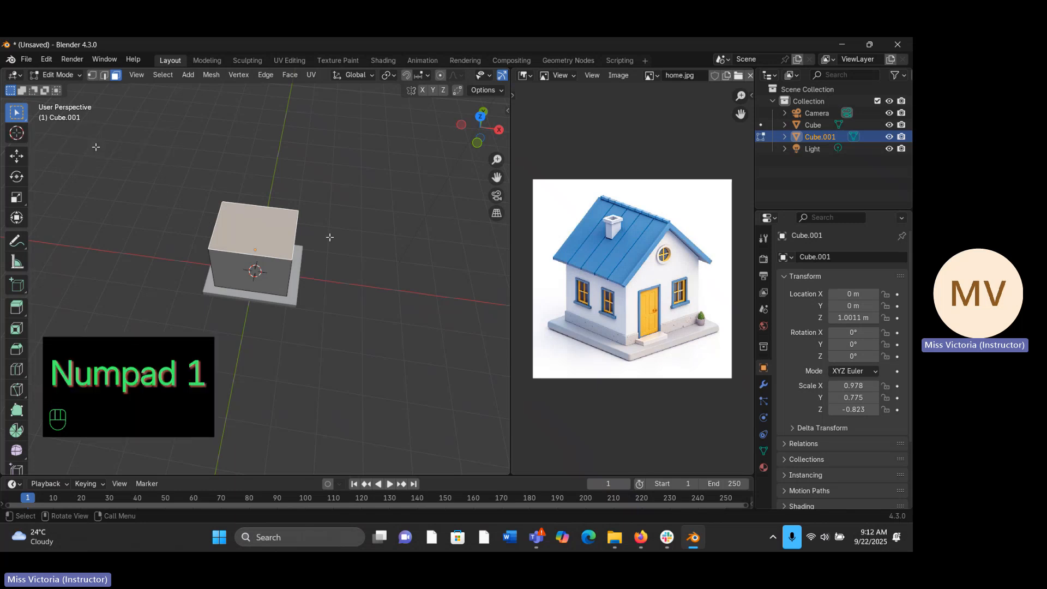
pyautogui.press('KP_1')
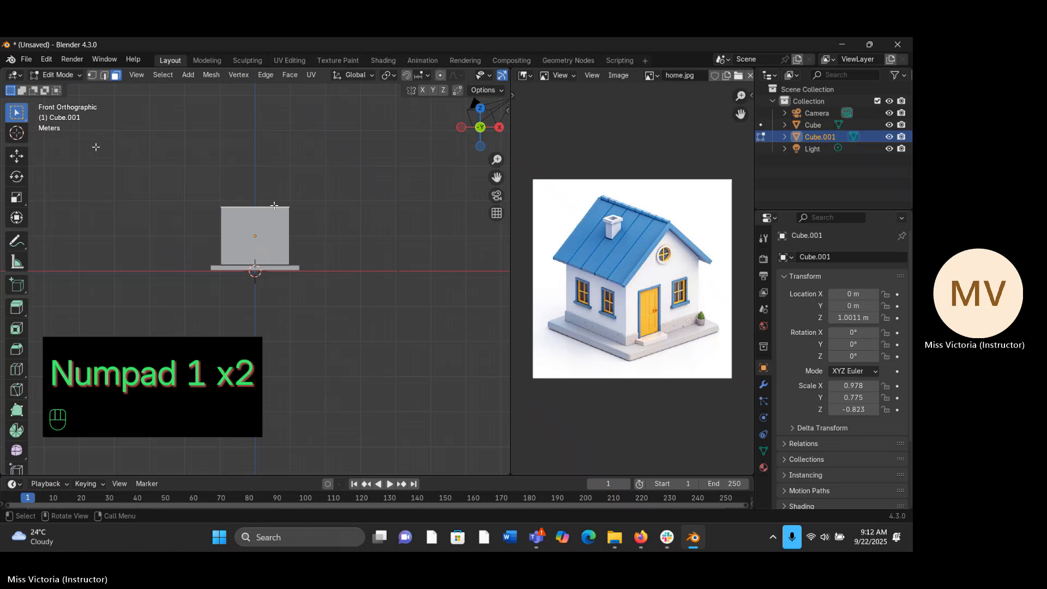
pyautogui.press('e')
pyautogui.press('z')
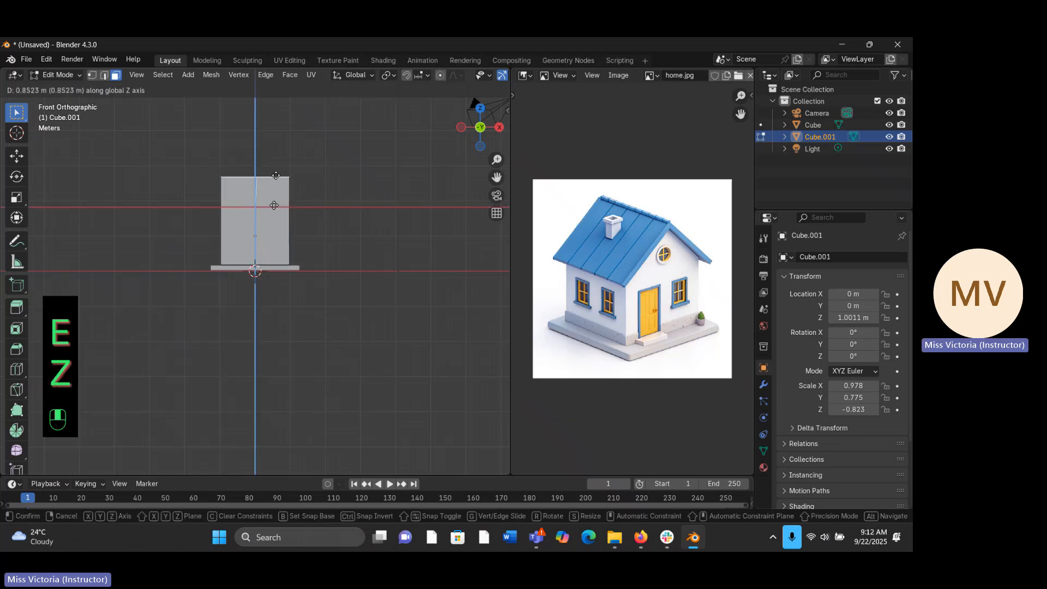
pyautogui.click(274, 205)
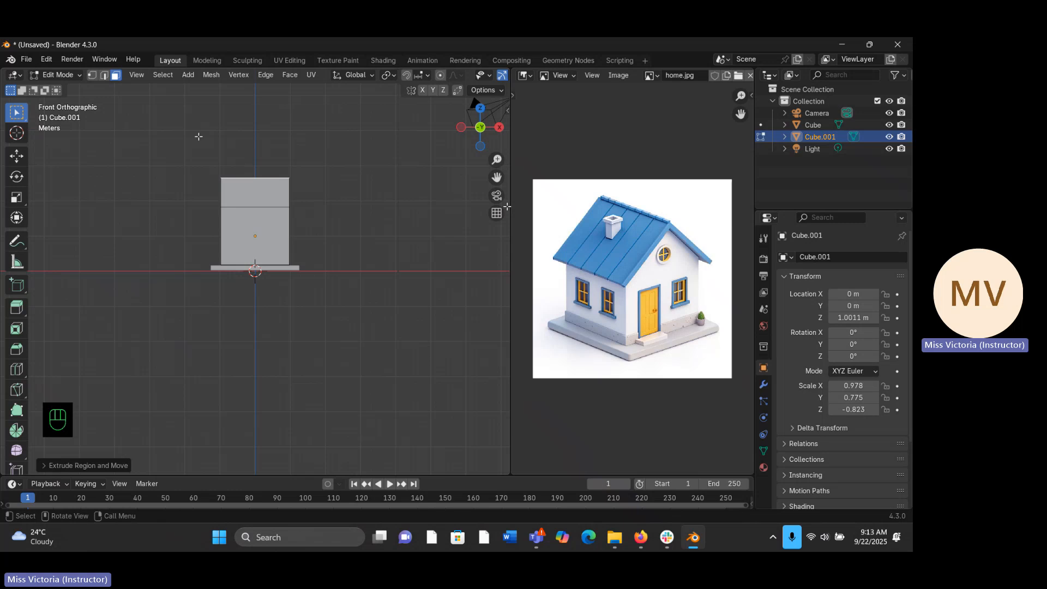
# - Merge the two front top vertices of the extruded section at their center to form the front gable peak
pyautogui.click(93, 76)
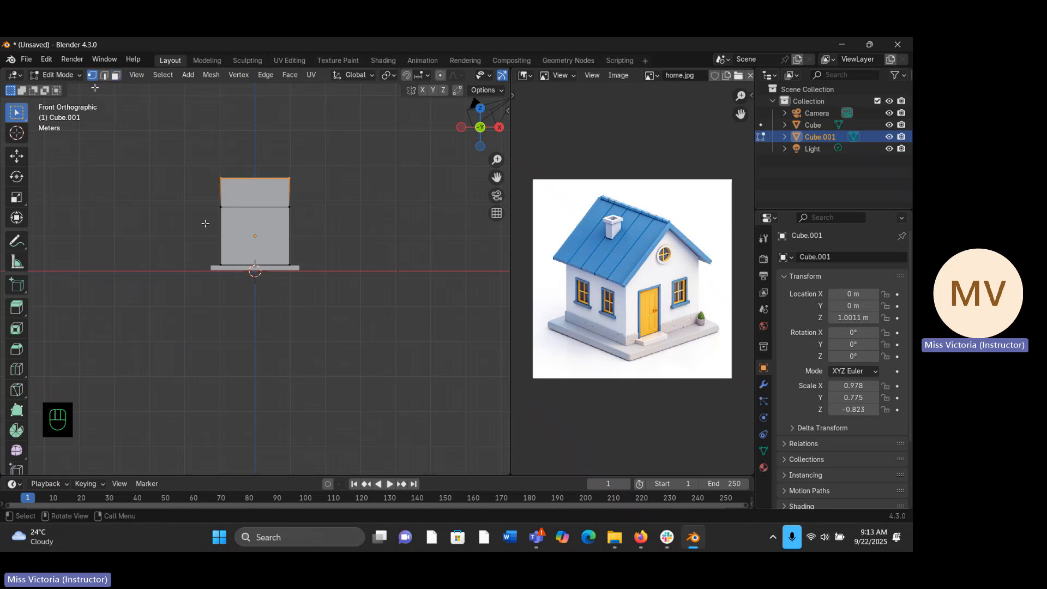
pyautogui.click(221, 179)
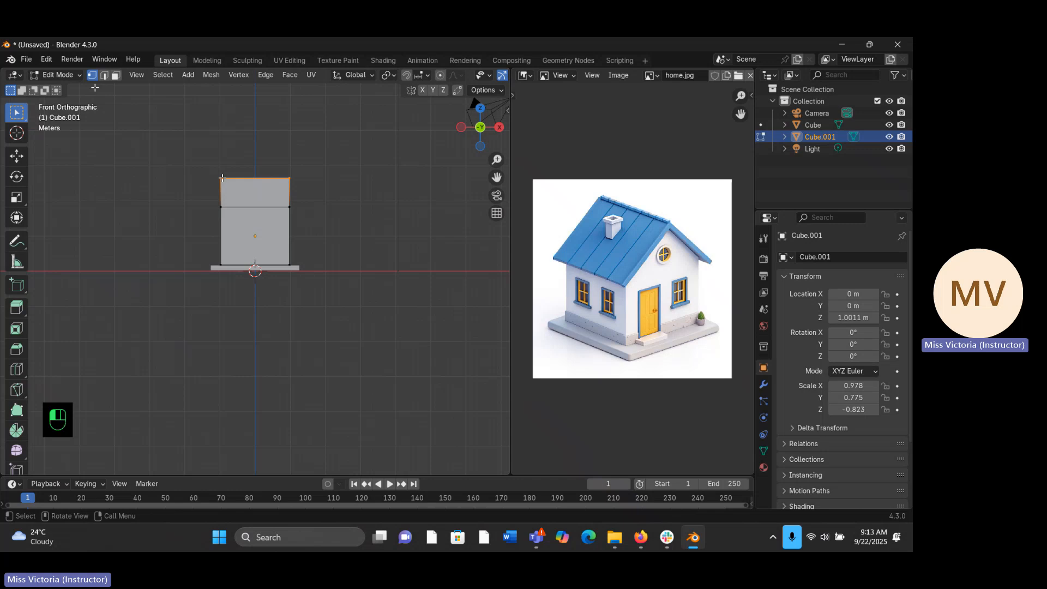
pyautogui.click(288, 176)
pyautogui.moveTo(296, 202); pyautogui.dragTo(275, 237, button='middle')
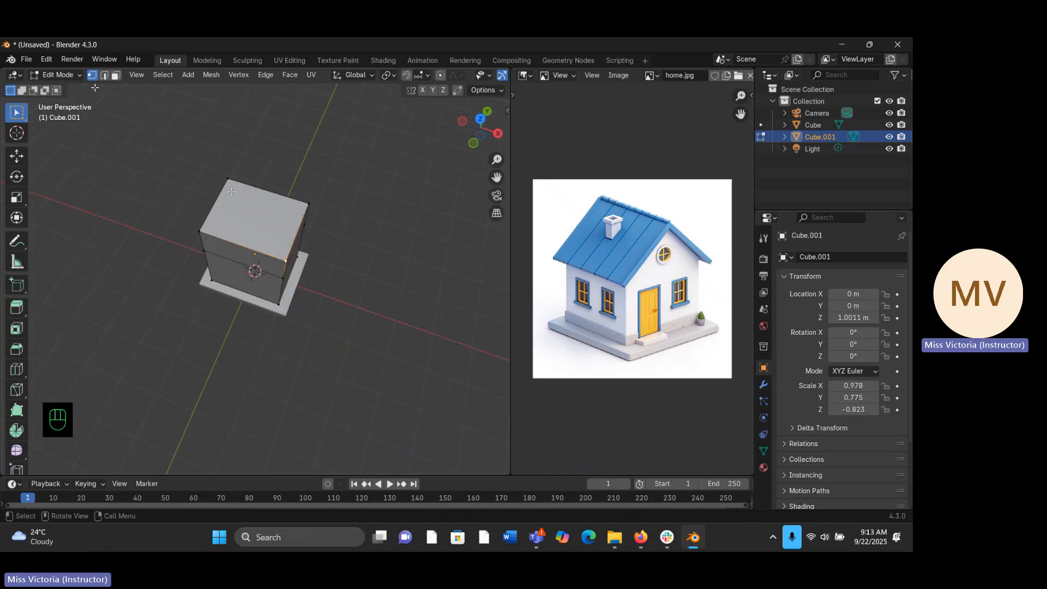
pyautogui.moveTo(189, 262); pyautogui.dragTo(221, 237, button='middle')
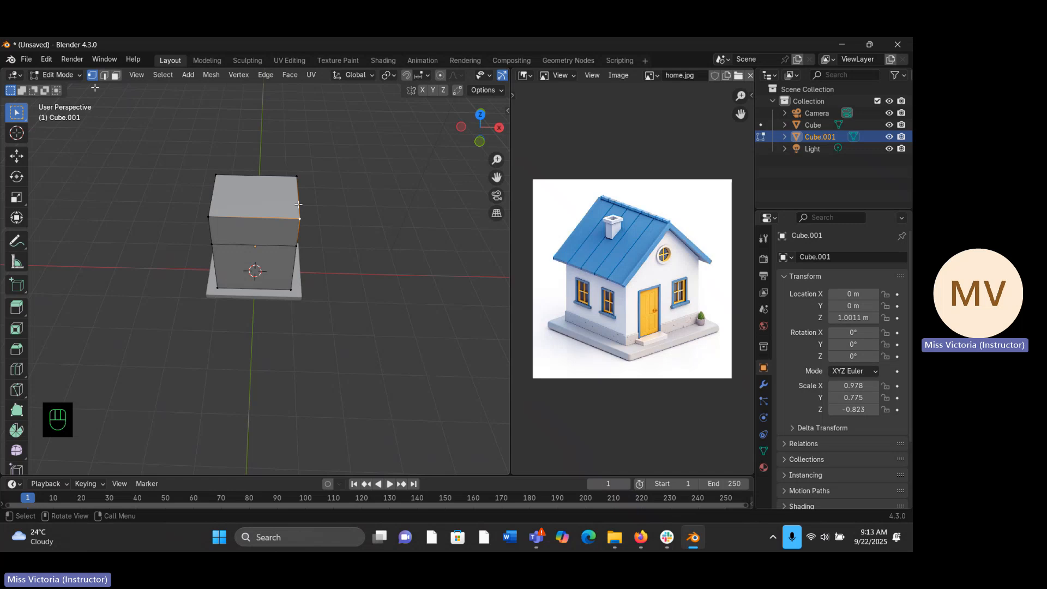
pyautogui.click(303, 219)
pyautogui.keyDown('shift'); pyautogui.click(211, 216); pyautogui.keyUp('shift')
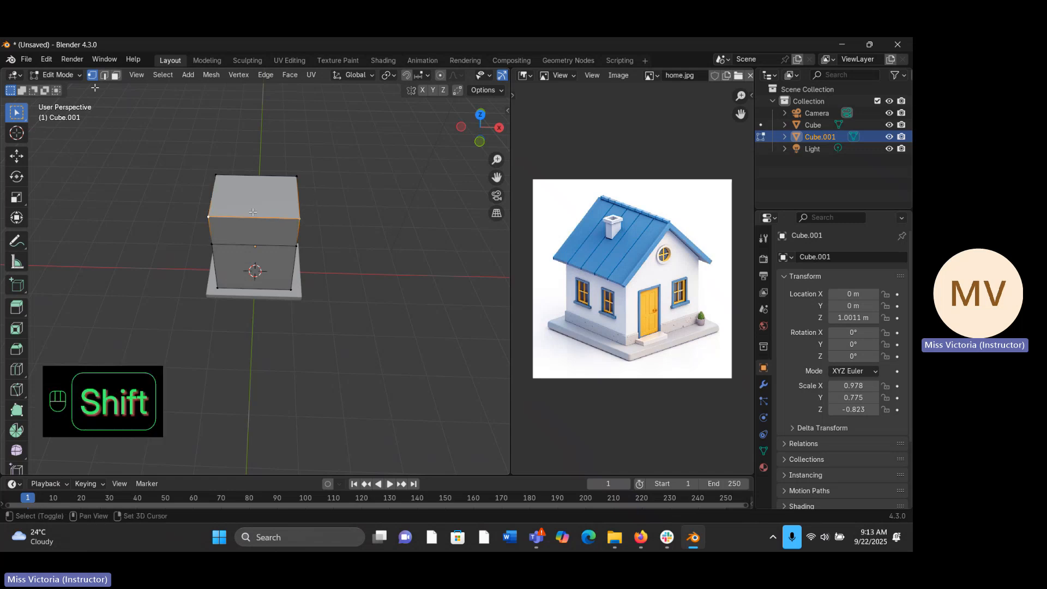
pyautogui.press('m')
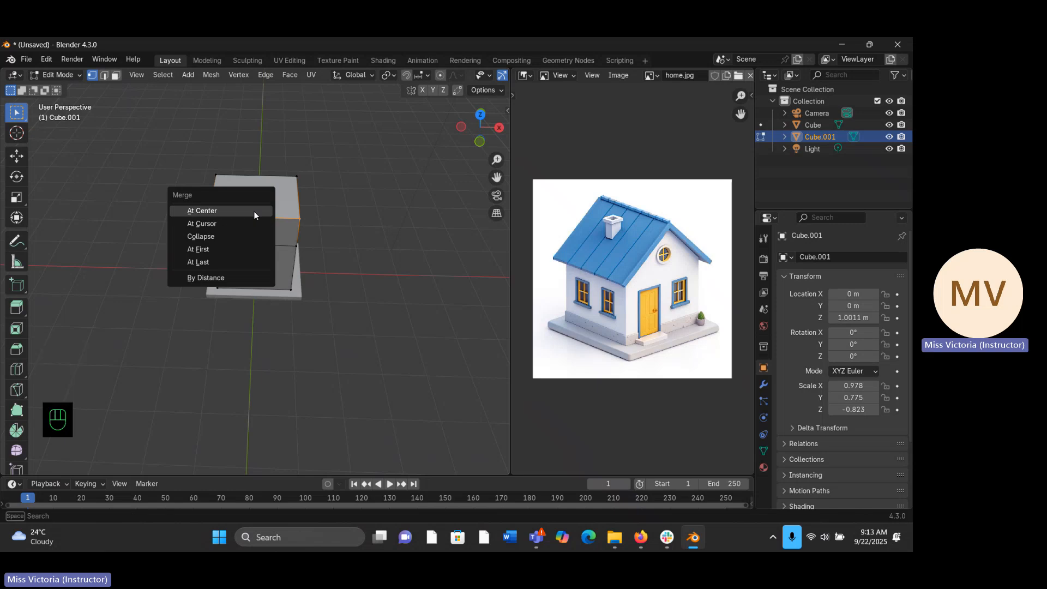
pyautogui.click(254, 212)
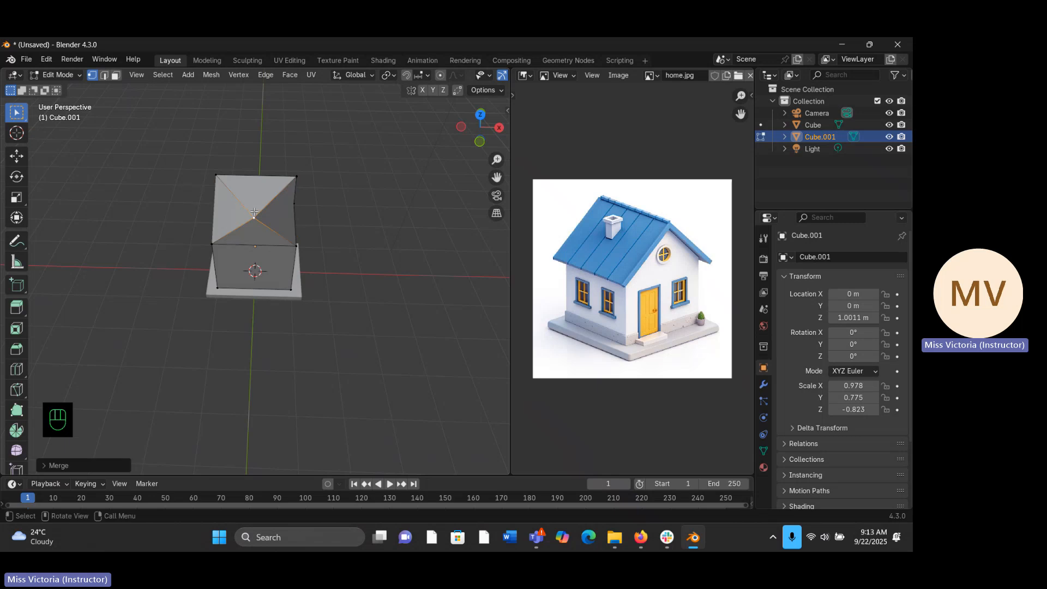
# - Merge the two rear top vertices of the extruded section at their center to form the rear gable peak
pyautogui.moveTo(265, 247); pyautogui.dragTo(320, 183, button='middle')
pyautogui.click(303, 196)
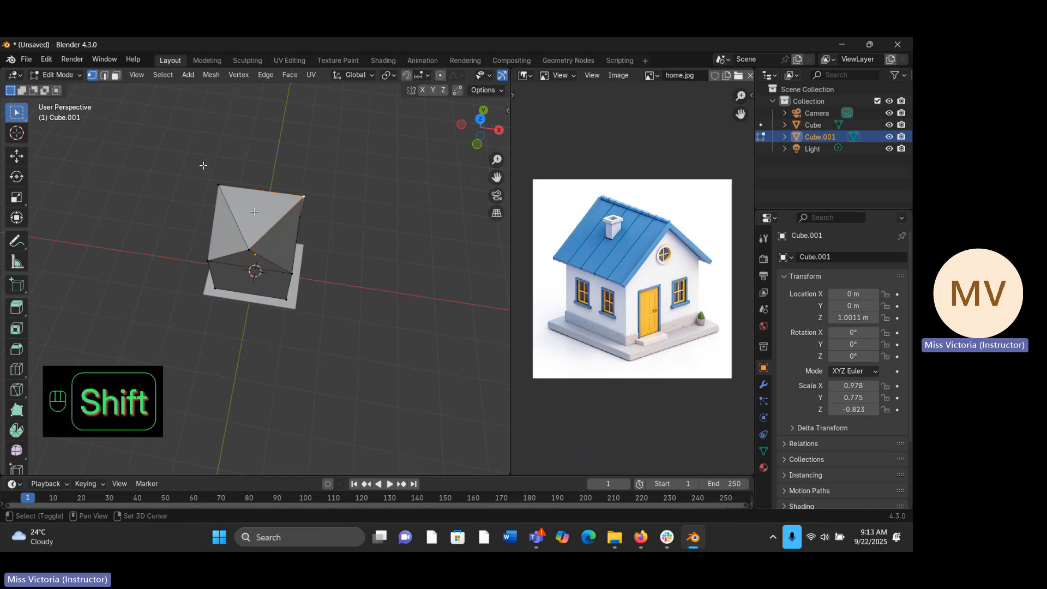
pyautogui.keyDown('shift'); pyautogui.click(217, 184); pyautogui.keyUp('shift')
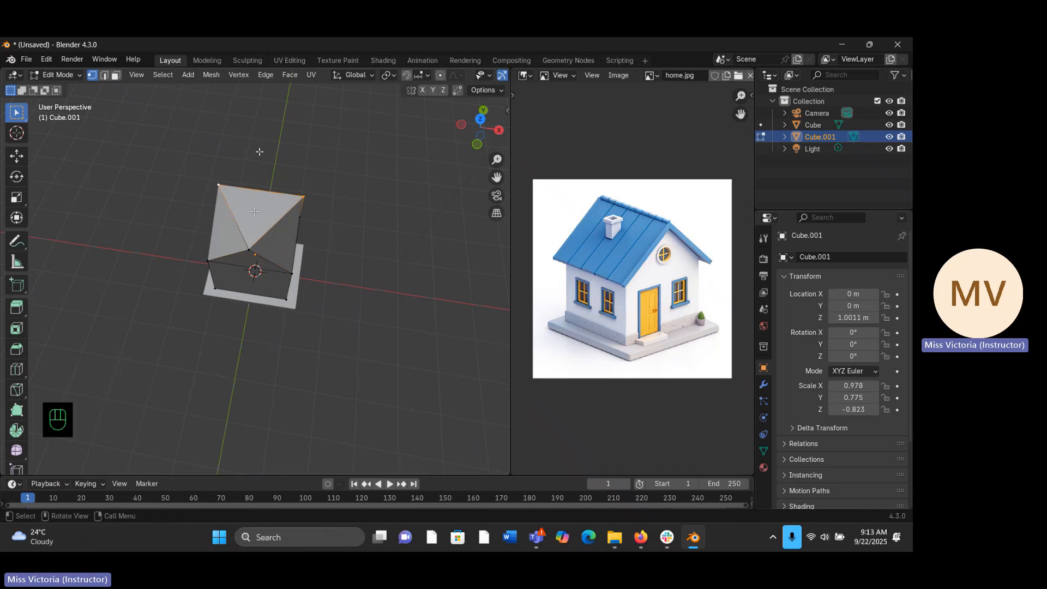
pyautogui.press('m')
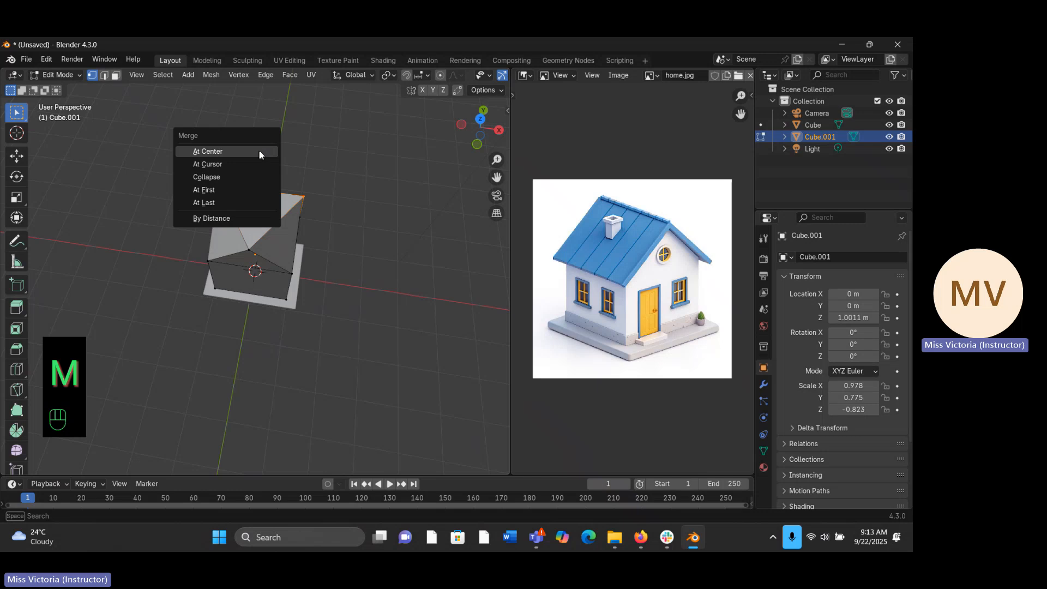
pyautogui.click(260, 151)
pyautogui.moveTo(260, 151); pyautogui.dragTo(346, 171, button='middle')
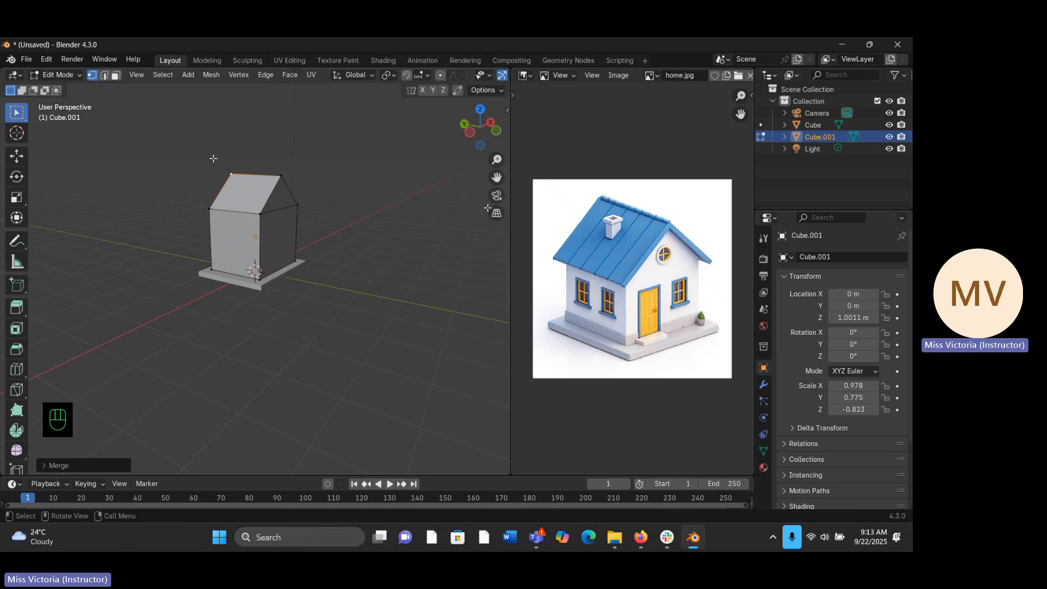
pyautogui.press('KP_1')
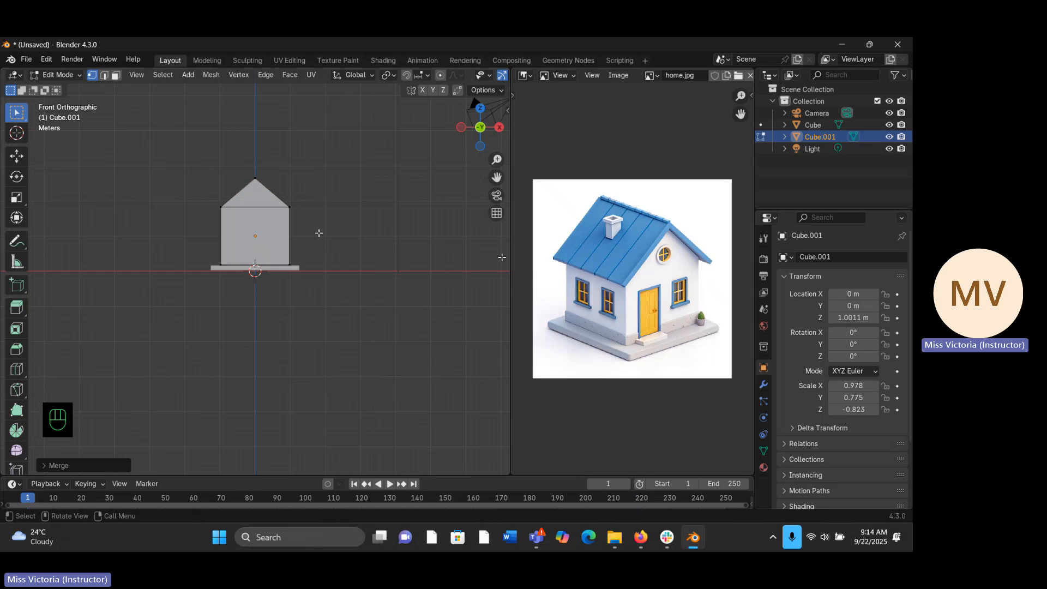
# - Select both sloping roof faces in face select mode and separate the selection into its own object
pyautogui.moveTo(319, 233); pyautogui.dragTo(297, 210, button='middle')
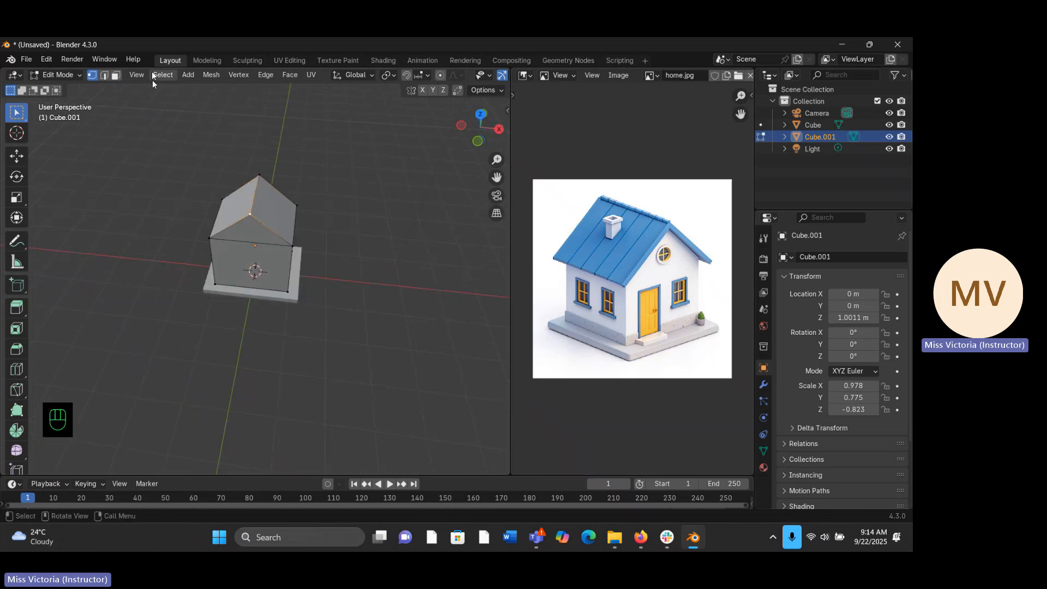
pyautogui.click(116, 75)
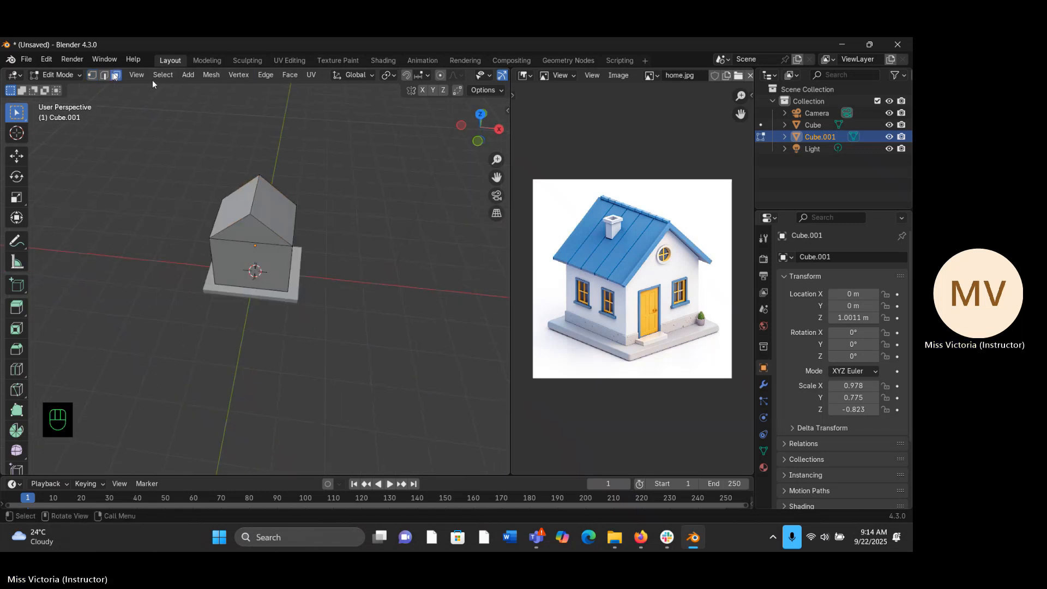
pyautogui.click(243, 210)
pyautogui.click(266, 202)
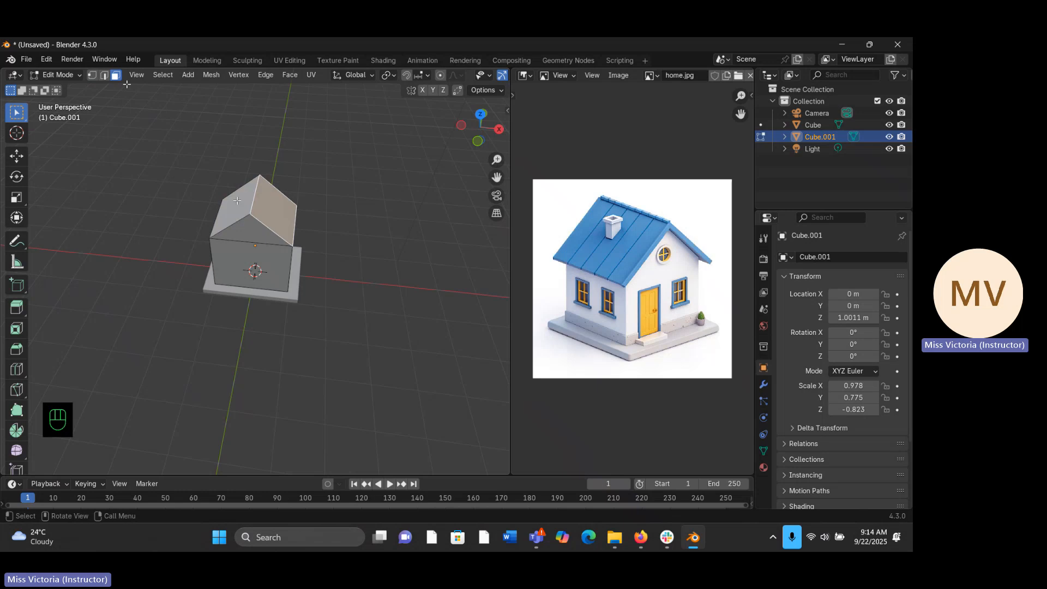
pyautogui.click(240, 208)
pyautogui.click(264, 200)
pyautogui.press('shift')
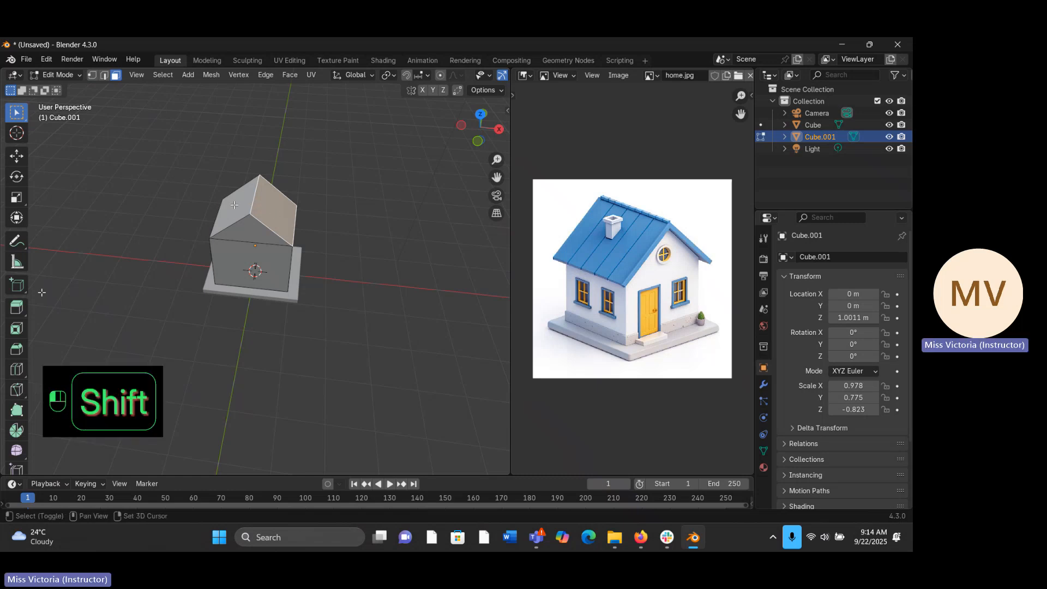
pyautogui.keyDown('shift'); pyautogui.click(253, 204); pyautogui.keyUp('shift')
pyautogui.moveTo(253, 204); pyautogui.dragTo(276, 174, button='middle')
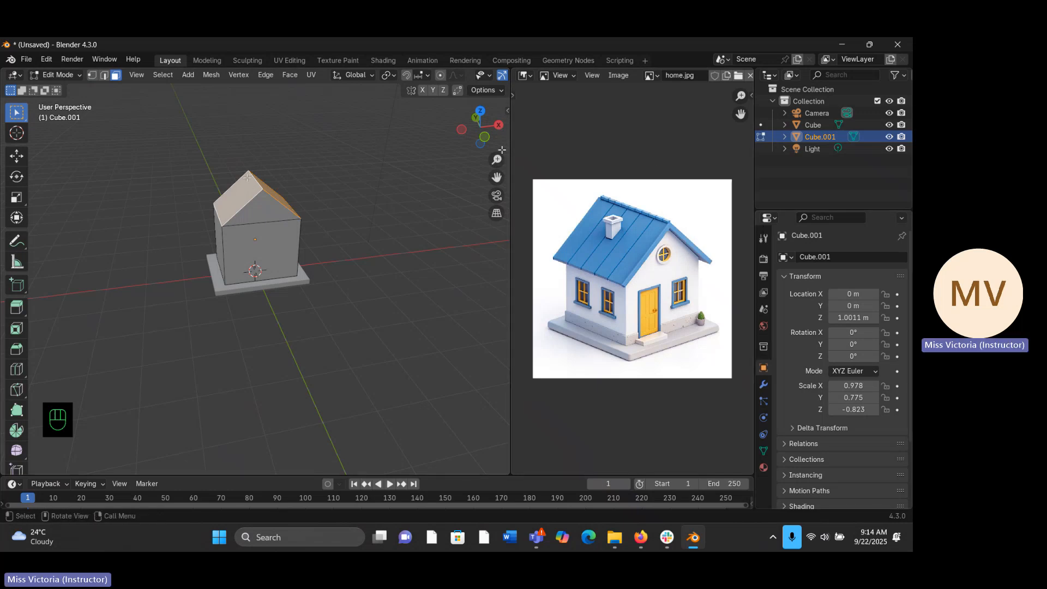
pyautogui.press('p')
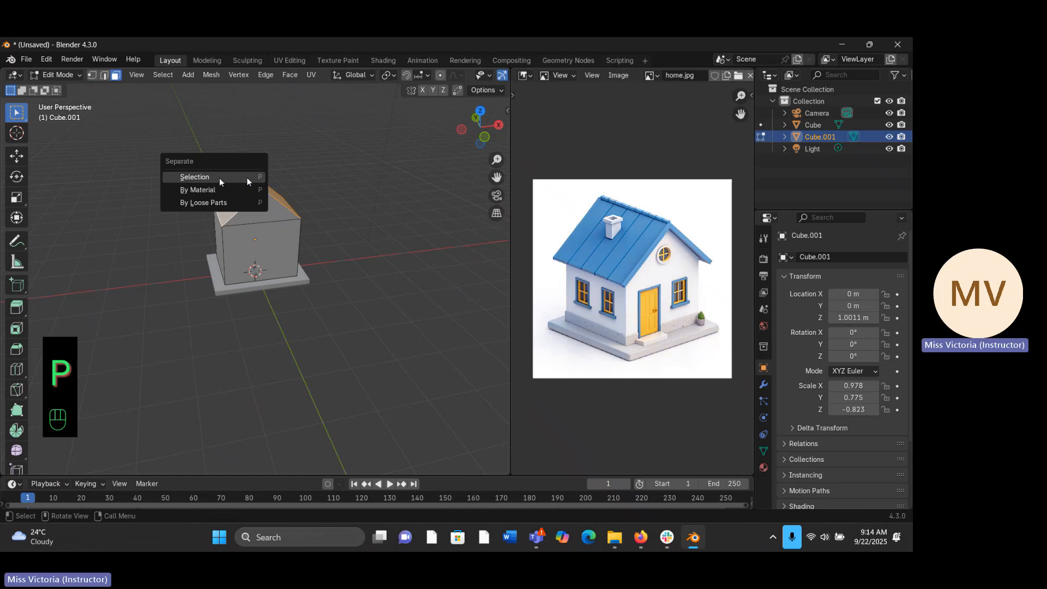
pyautogui.click(246, 178)
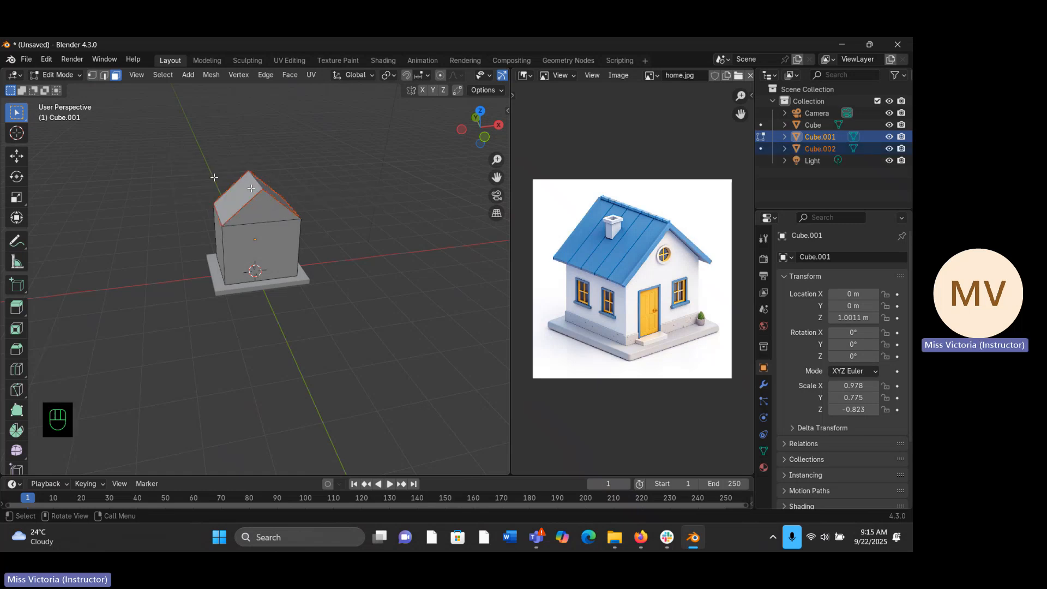
# - Return to Object Mode and select only the separated roof piece
pyautogui.moveTo(269, 181); pyautogui.dragTo(279, 237, button='middle')
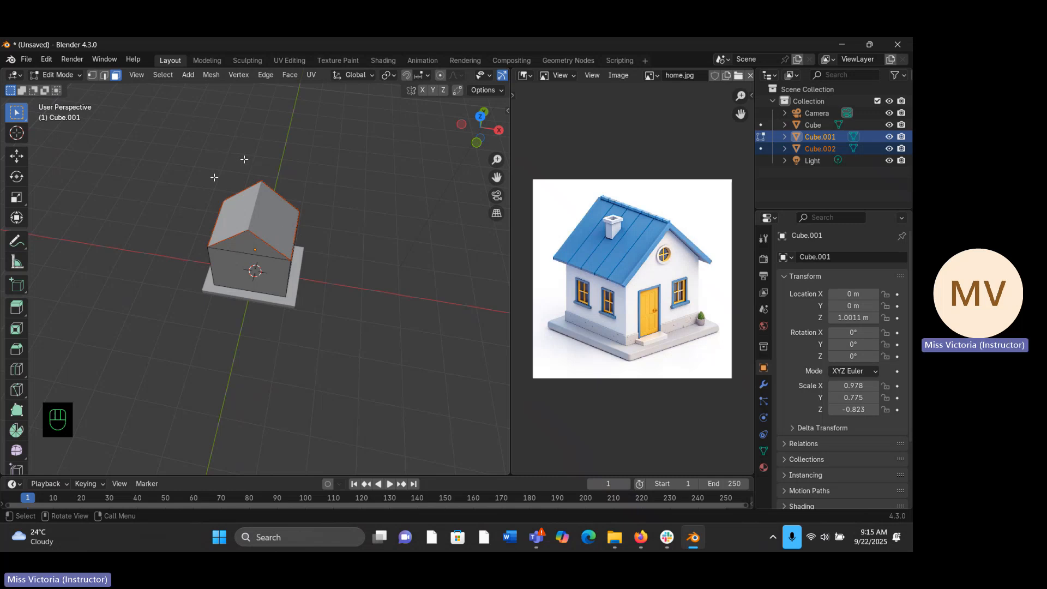
pyautogui.press('Tab')
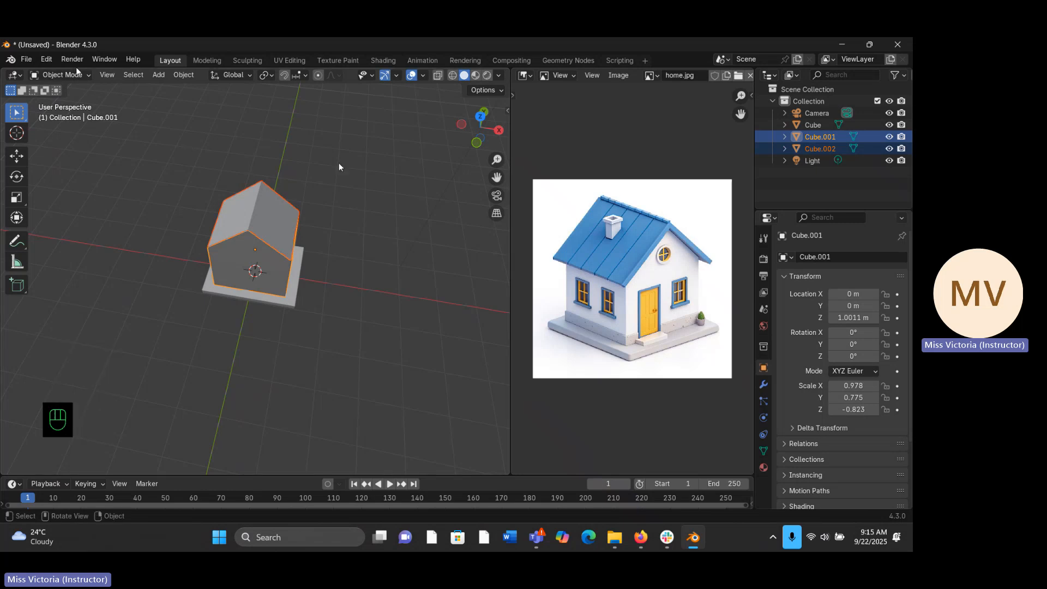
pyautogui.click(329, 212)
pyautogui.click(260, 205)
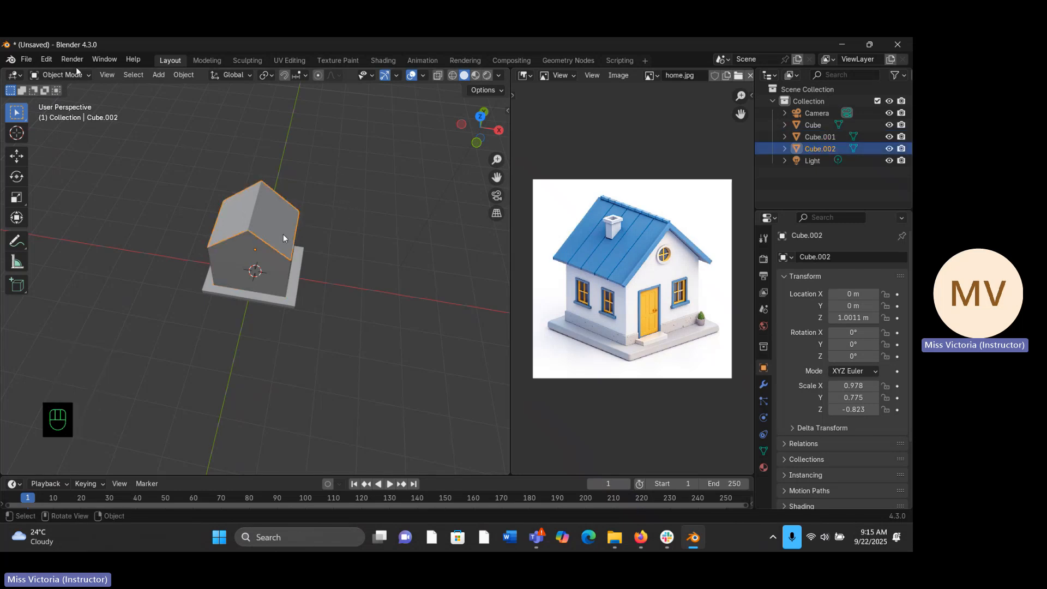
# - Examine the house body and the roof as separate objects, selecting each in turn and ending on the roof
pyautogui.moveTo(289, 244); pyautogui.dragTo(268, 225, button='middle')
pyautogui.click(265, 231)
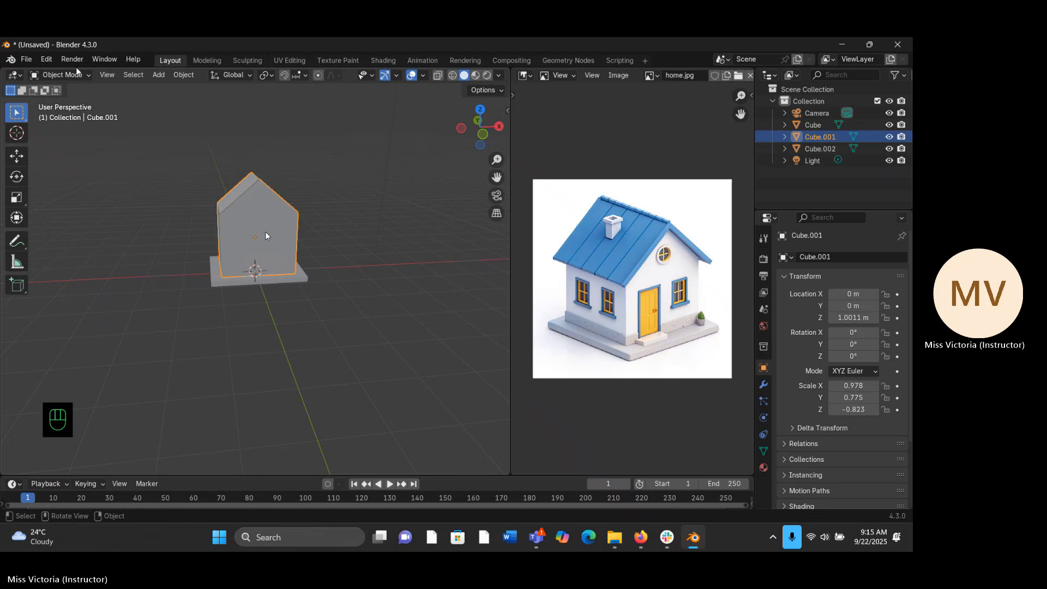
pyautogui.click(241, 189)
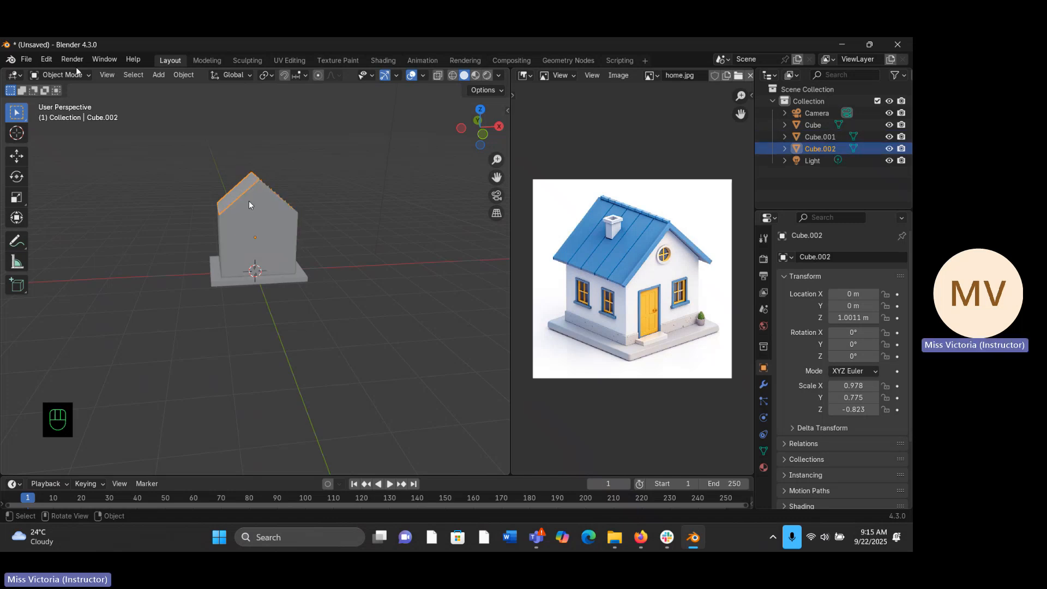
pyautogui.click(287, 238)
pyautogui.moveTo(325, 200); pyautogui.dragTo(303, 200, button='middle')
pyautogui.click(261, 212)
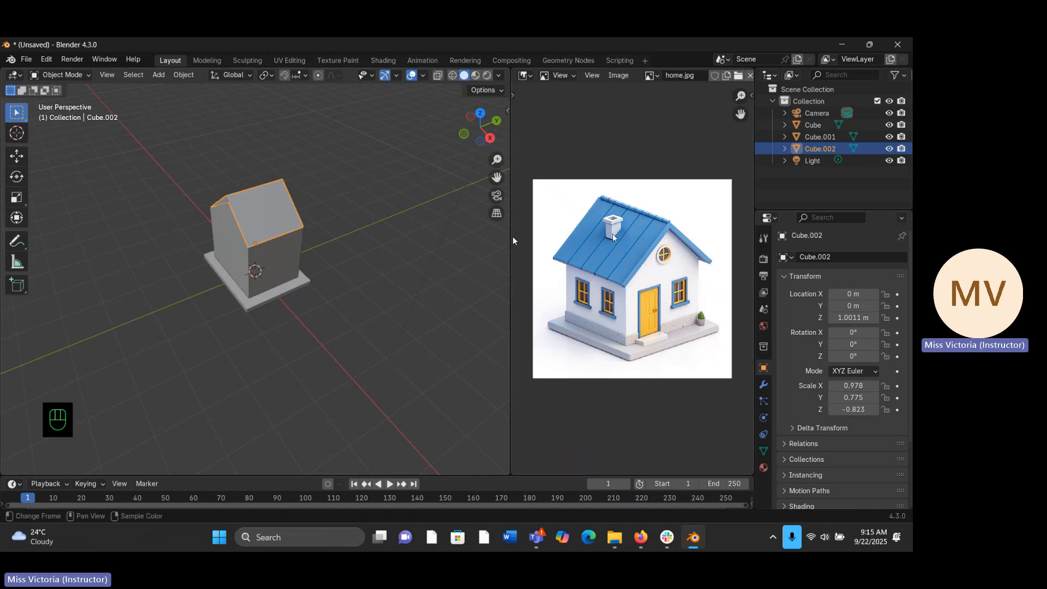
pyautogui.moveTo(272, 219); pyautogui.dragTo(369, 196, button='middle')
pyautogui.press('KP_1')
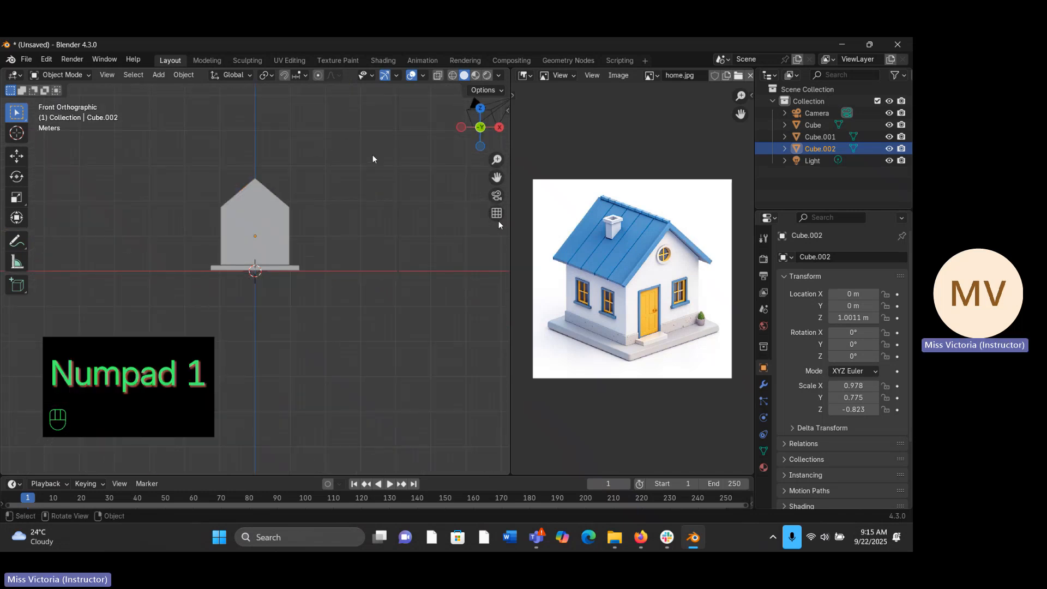
pyautogui.moveTo(269, 168); pyautogui.dragTo(266, 237, button='middle')
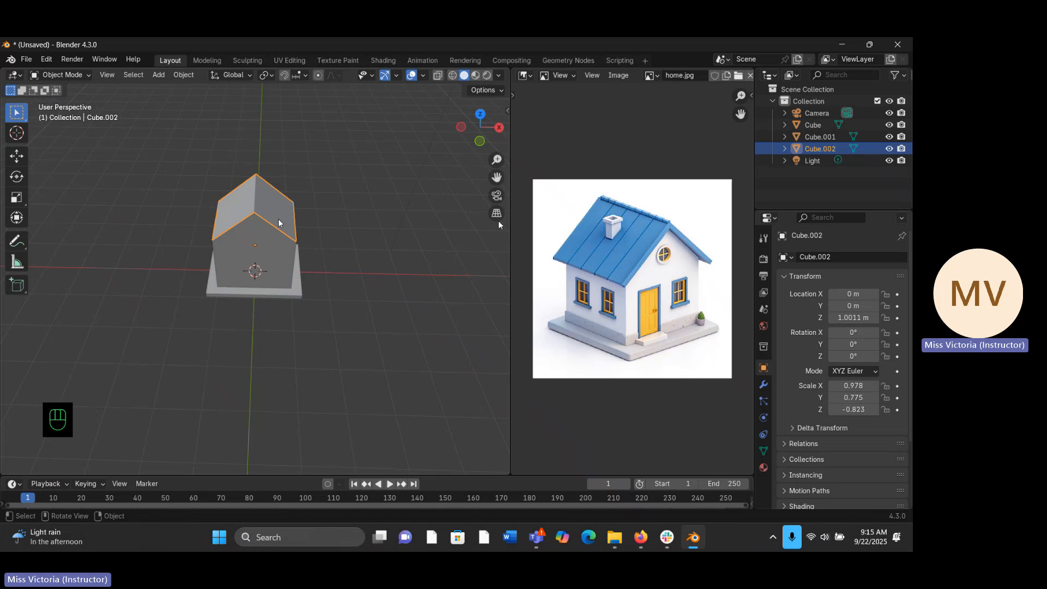
pyautogui.press('KP_1')
pyautogui.press('s')
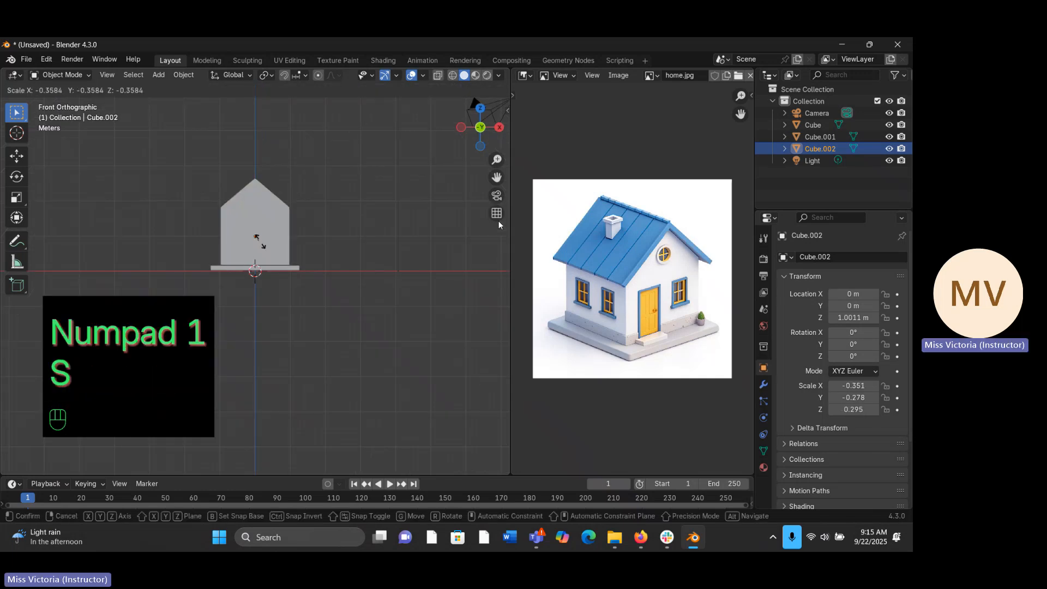
pyautogui.click(347, 267)
pyautogui.moveTo(225, 207); pyautogui.dragTo(145, 234, button='middle')
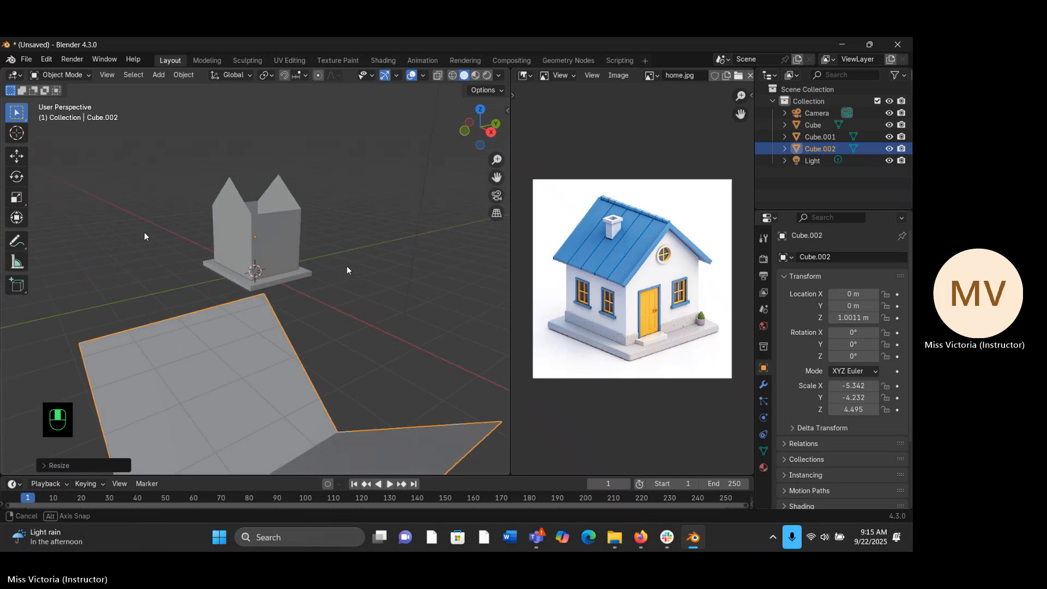
pyautogui.hotkey('ctrl', 'z')
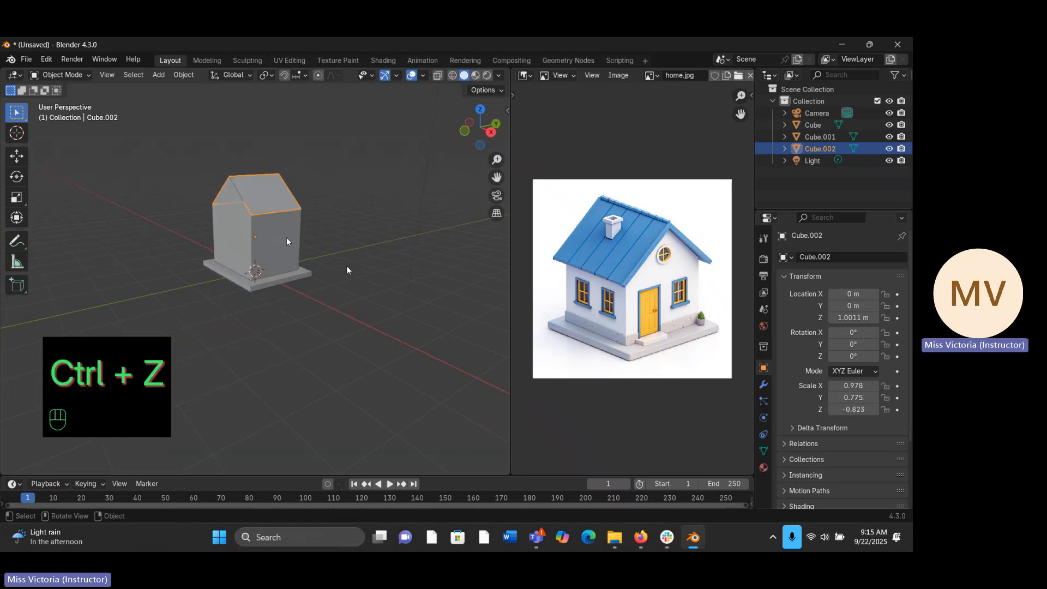
# - Scale the roof up uniformly to about 1.066 × 0.844 × -0.897 so that it overhangs the house body
pyautogui.press('s')
pyautogui.click(347, 269)
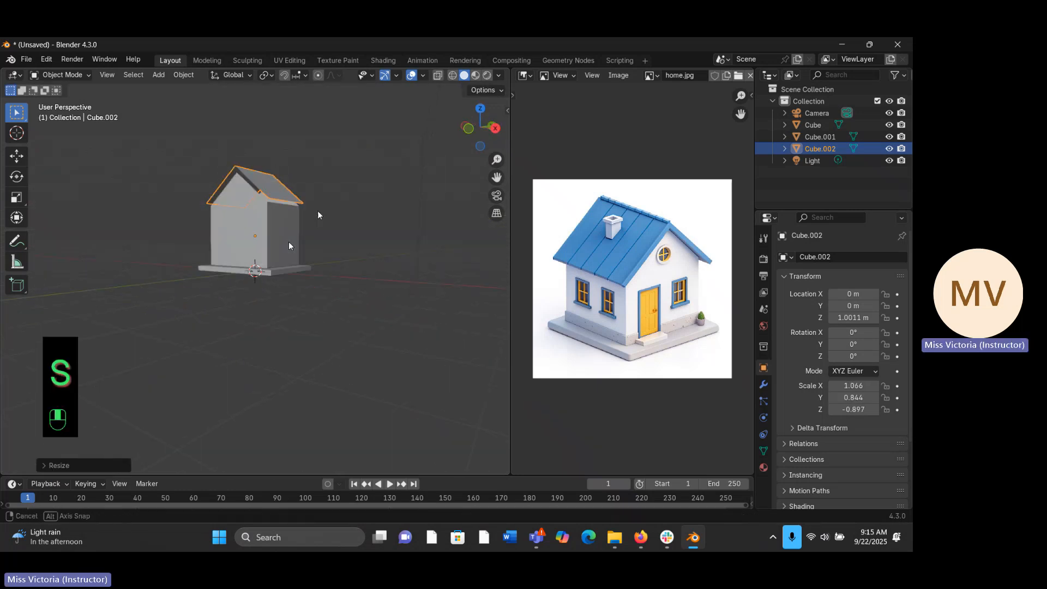
pyautogui.moveTo(318, 215); pyautogui.dragTo(345, 214, button='middle')
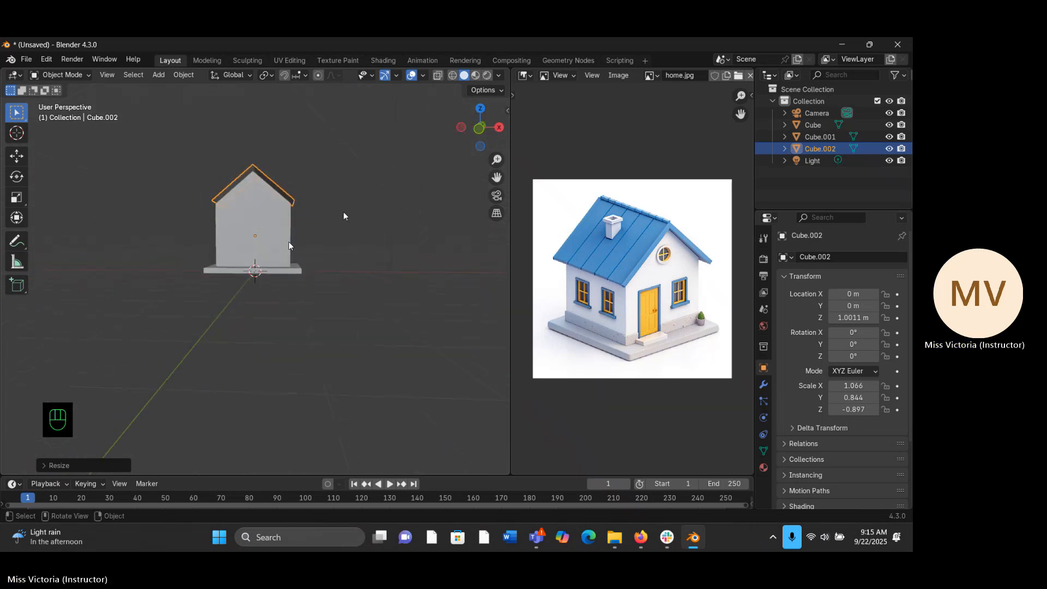
# - In the front view, lower the roof along Z to about 0.947 m
pyautogui.press('KP_1')
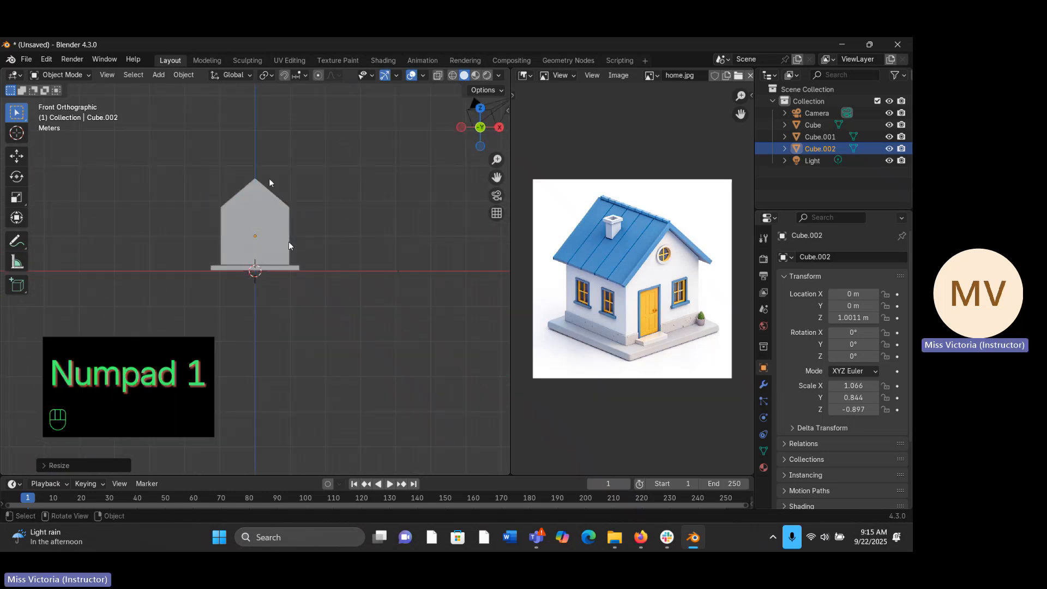
pyautogui.press('g')
pyautogui.press('z')
pyautogui.press('z')
pyautogui.press('z')
pyautogui.press('z')
pyautogui.press('z')
pyautogui.press('z')
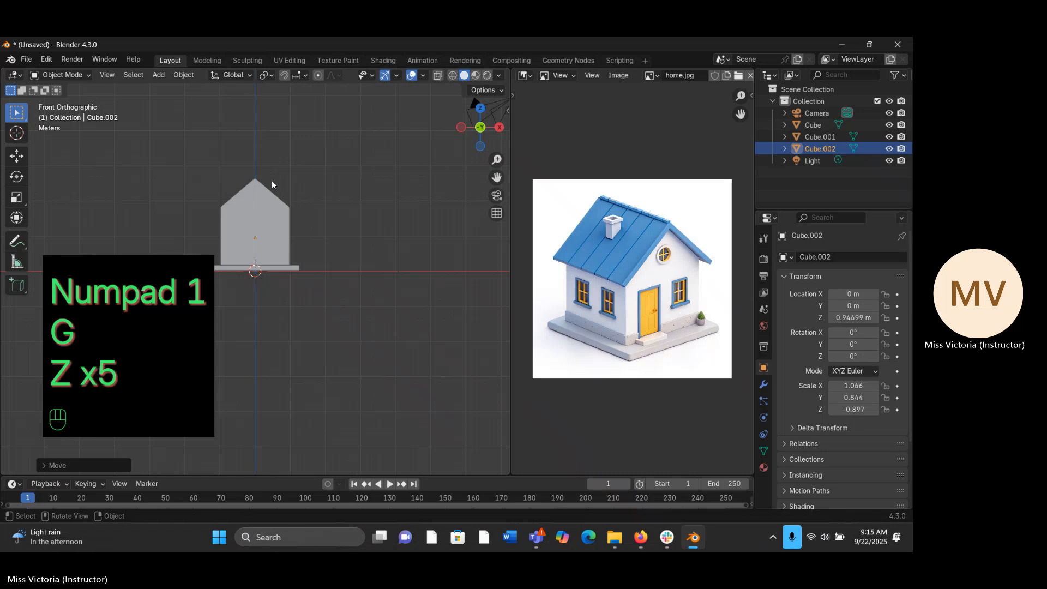
pyautogui.click(272, 180)
pyautogui.moveTo(272, 180); pyautogui.dragTo(272, 208, button='middle')
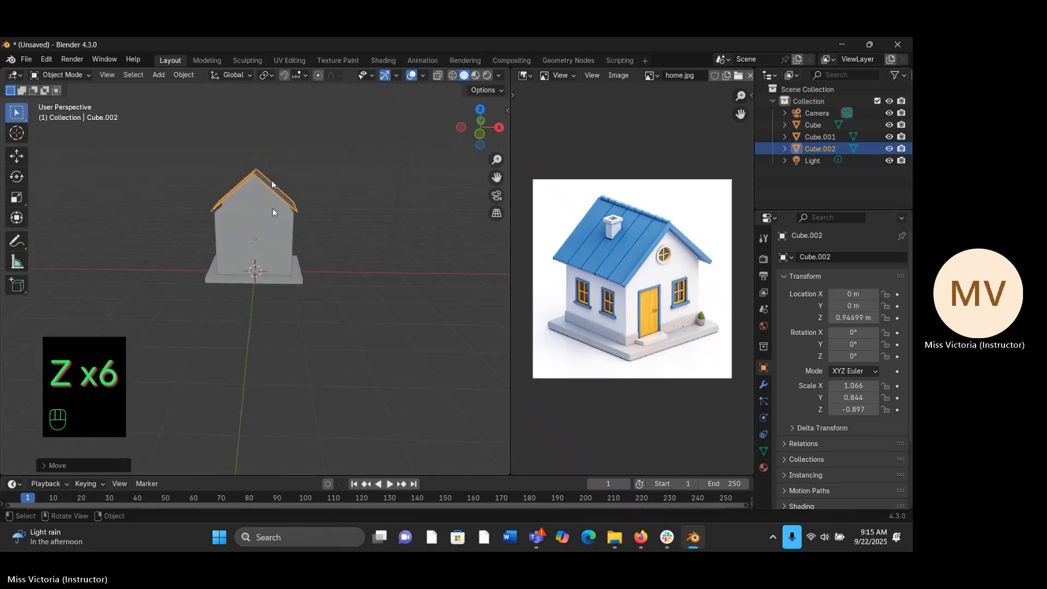
# - Lower the roof further along Z to about 0.811 m, closer to the house body
pyautogui.press('g')
pyautogui.press('z')
pyautogui.press('z')
pyautogui.press('z')
pyautogui.press('z')
pyautogui.press('z')
pyautogui.press('z')
pyautogui.press('z')
pyautogui.press('z')
pyautogui.press('z')
pyautogui.press('z')
pyautogui.press('z')
pyautogui.press('z')
pyautogui.press('z')
pyautogui.press('z')
pyautogui.press('z')
pyautogui.press('z')
pyautogui.press('z')
pyautogui.press('z')
pyautogui.press('z')
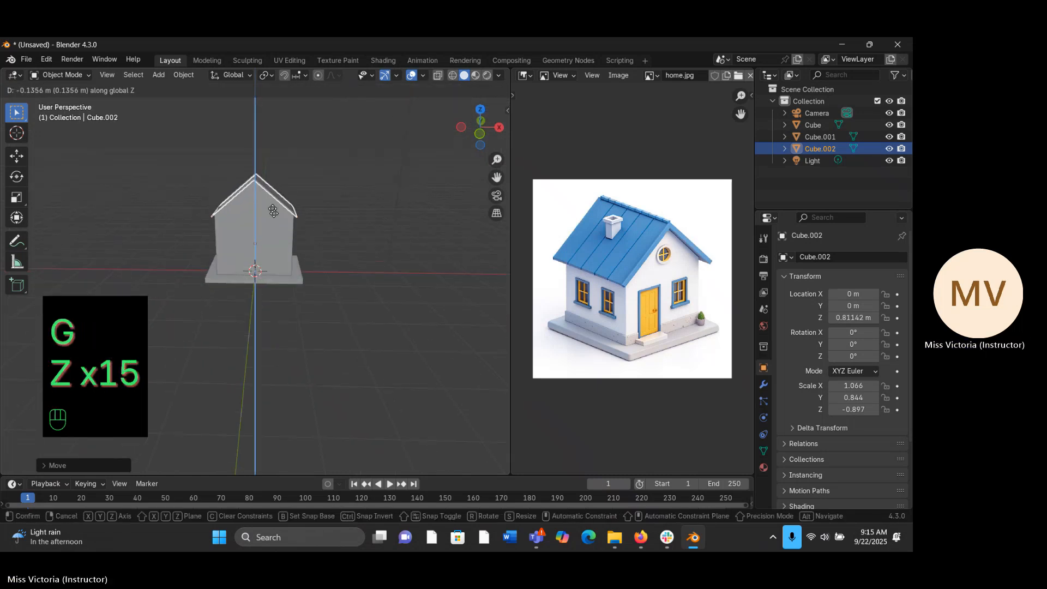
pyautogui.click(274, 212)
pyautogui.moveTo(273, 212); pyautogui.dragTo(275, 218, button='middle')
# - Raise the roof along Z to about 0.879 m so that it clears the body's sloping top
pyautogui.moveTo(264, 162); pyautogui.dragTo(203, 179, button='middle')
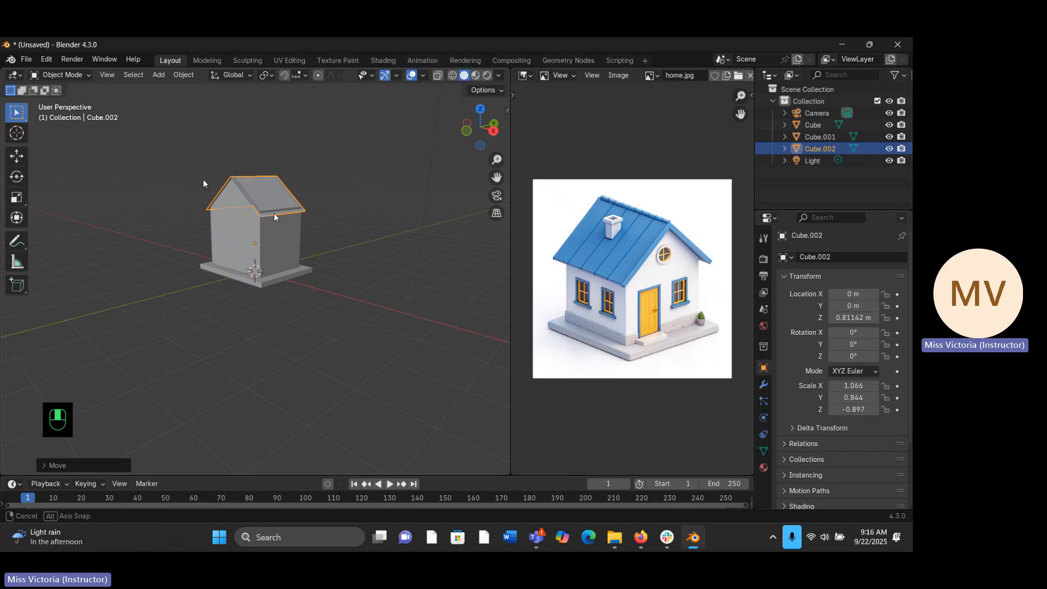
pyautogui.moveTo(204, 180); pyautogui.dragTo(203, 180, button='middle')
pyautogui.moveTo(274, 217); pyautogui.dragTo(319, 189, button='middle')
pyautogui.moveTo(323, 190); pyautogui.dragTo(322, 189, button='middle')
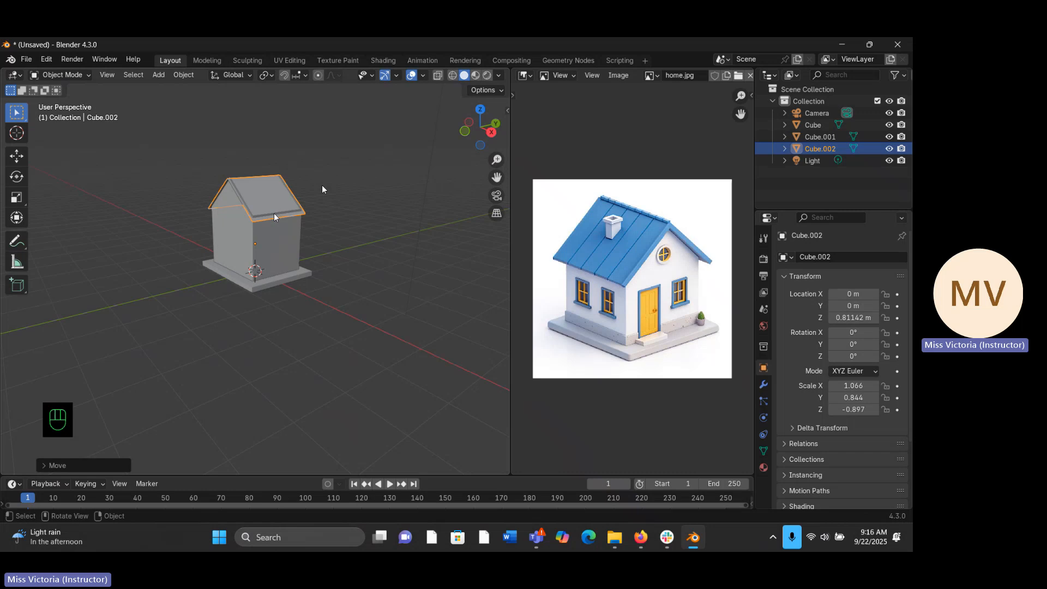
pyautogui.press('g')
pyautogui.press('z')
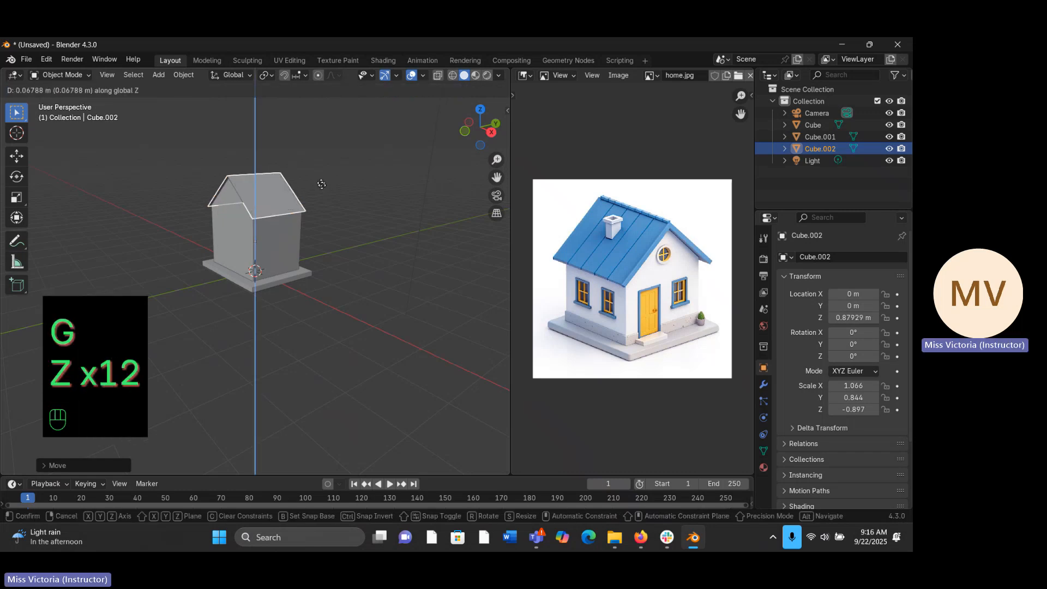
pyautogui.click(322, 185)
# - Enlarge the roof uniformly to a scale of about 1.189 × 0.942 × -1.000 for a wider overhang
pyautogui.moveTo(240, 172); pyautogui.dragTo(265, 158, button='middle')
pyautogui.press('s')
pyautogui.press('s')
pyautogui.press('s')
pyautogui.press('s')
pyautogui.press('s')
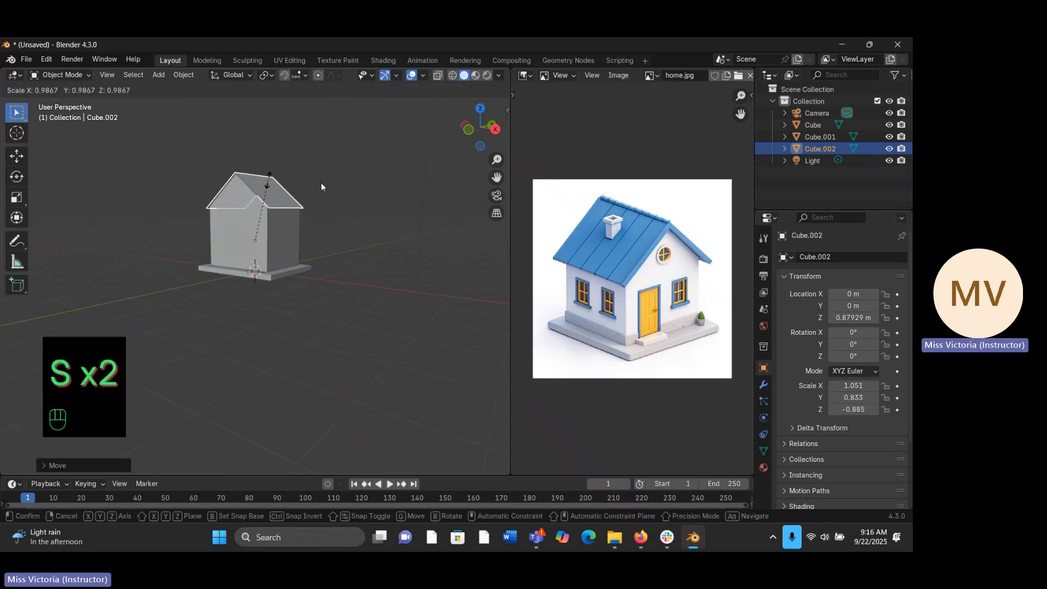
pyautogui.click(277, 174)
# - Lower the enlarged roof along Z to about 0.638 m, onto the house body
pyautogui.moveTo(277, 174); pyautogui.dragTo(344, 166, button='middle')
pyautogui.press('g')
pyautogui.press('z')
pyautogui.press('z')
pyautogui.press('z')
pyautogui.press('z')
pyautogui.press('z')
pyautogui.press('z')
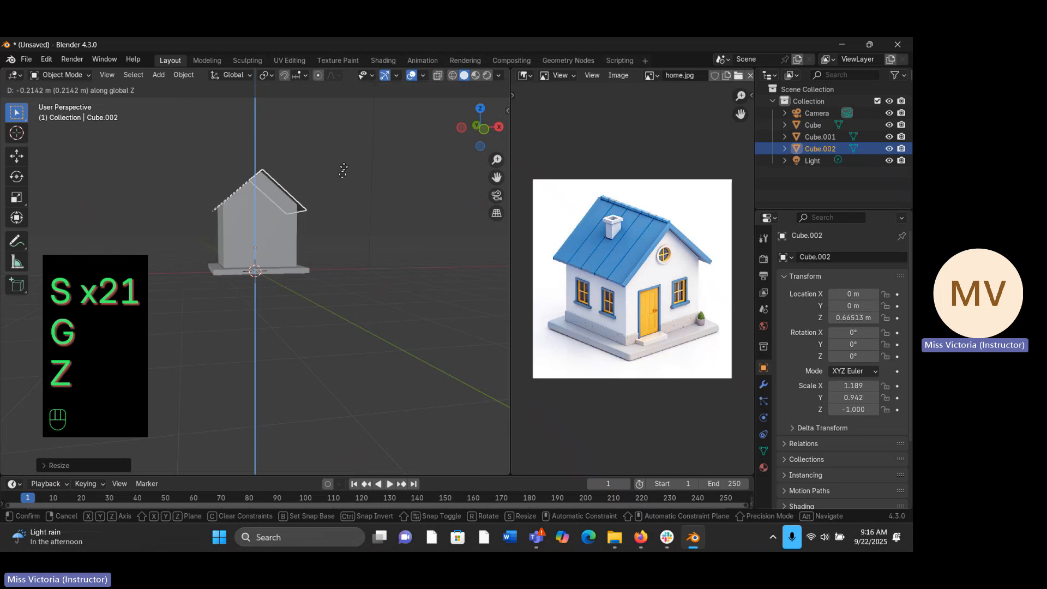
pyautogui.press('z')
pyautogui.press('z')
pyautogui.press('z')
pyautogui.press('z')
pyautogui.click(343, 175)
# - Raise the roof along Z to about 0.695 m so it covers the house body's sloping top, and deselect it
pyautogui.moveTo(343, 175); pyautogui.dragTo(342, 177, button='middle')
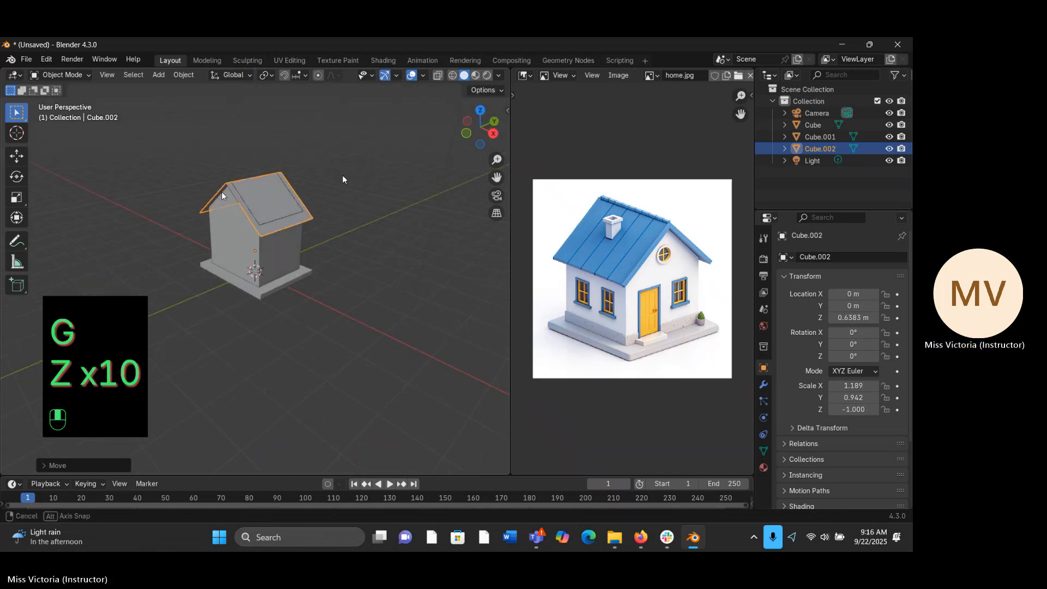
pyautogui.press('g')
pyautogui.press('z')
pyautogui.press('z')
pyautogui.press('z')
pyautogui.press('z')
pyautogui.press('z')
pyautogui.press('z')
pyautogui.press('z')
pyautogui.press('z')
pyautogui.press('z')
pyautogui.press('z')
pyautogui.press('z')
pyautogui.press('z')
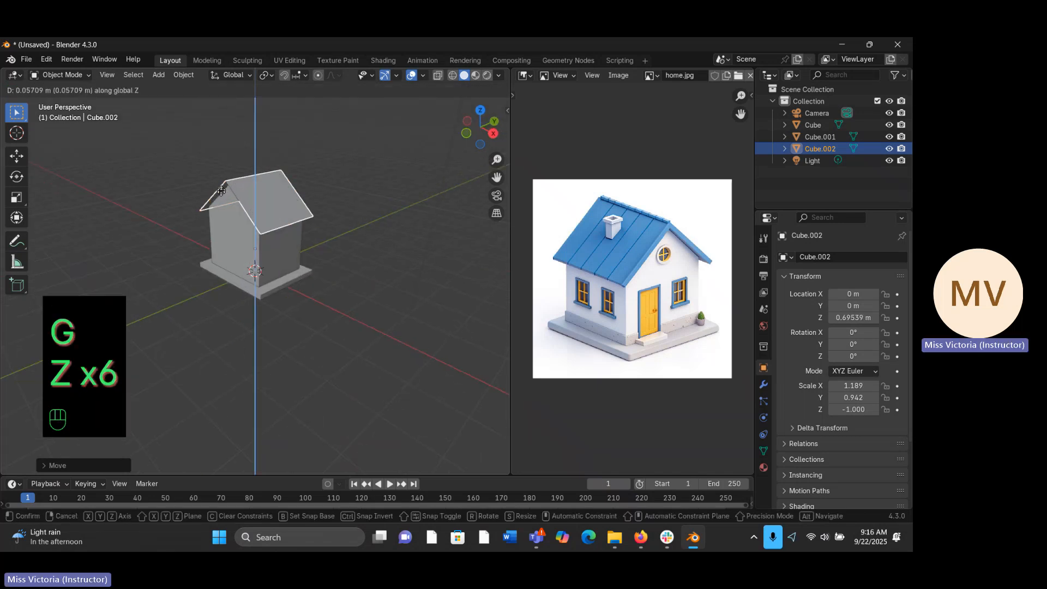
pyautogui.press('z')
pyautogui.press('z')
pyautogui.press('z')
pyautogui.click(221, 191)
pyautogui.moveTo(221, 191)
pyautogui.mouseDown(button='middle')
pyautogui.moveTo(306, 166)
pyautogui.moveTo(234, 183)
pyautogui.moveTo(184, 214)
pyautogui.moveTo(164, 184)
pyautogui.moveTo(216, 186)
pyautogui.mouseUp(button='middle')
pyautogui.click(333, 158)
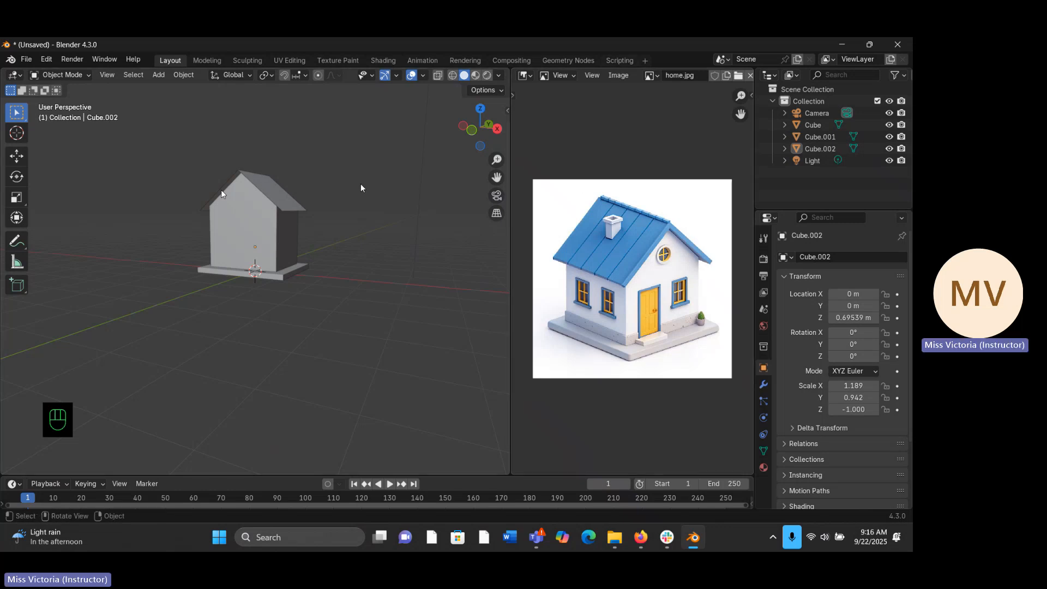
# - Extrude both sloping roof faces slightly upward in Edit Mode to give the roof thickness
pyautogui.click(259, 177)
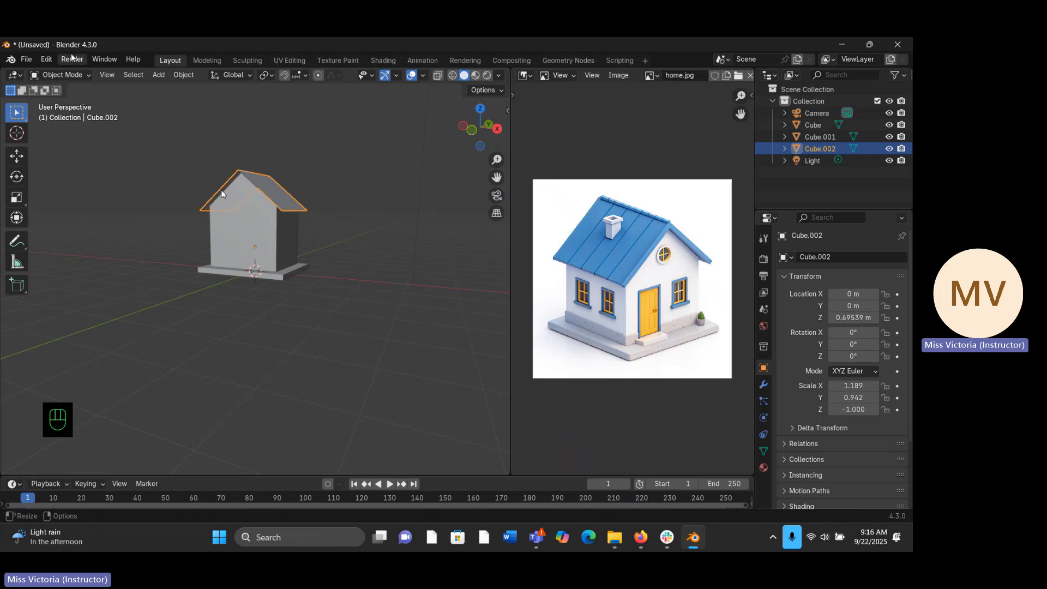
pyautogui.click(68, 75)
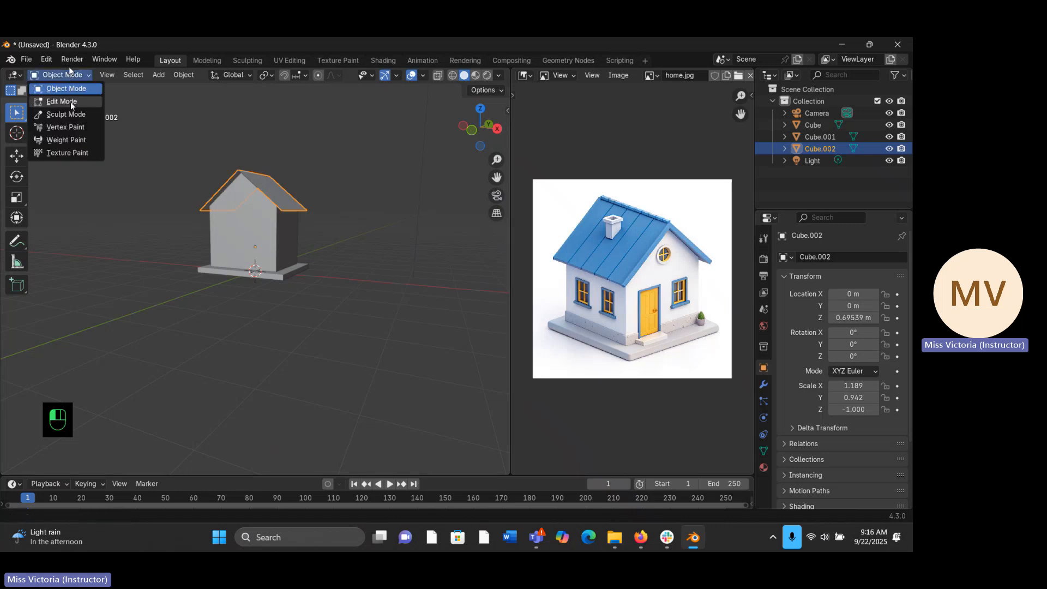
pyautogui.press('Tab')
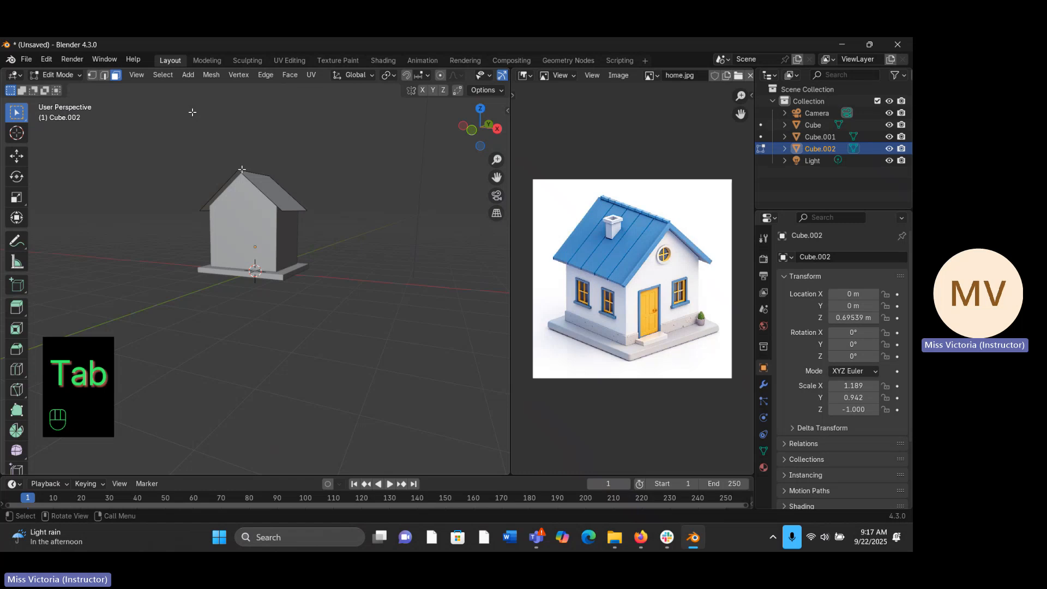
pyautogui.moveTo(237, 251); pyautogui.dragTo(233, 274, button='middle')
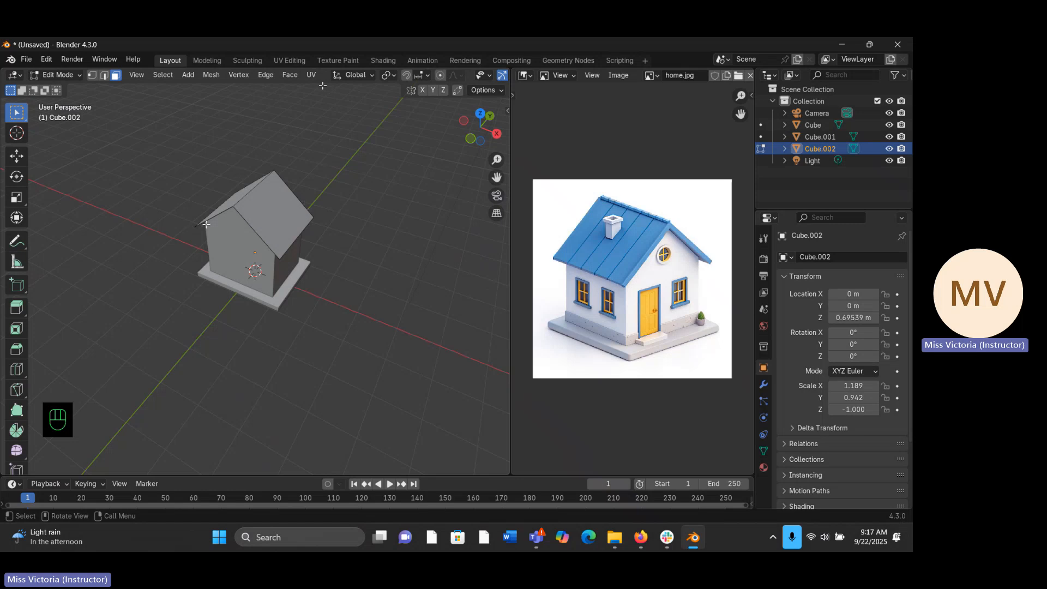
pyautogui.click(256, 209)
pyautogui.moveTo(256, 210); pyautogui.dragTo(207, 184, button='middle')
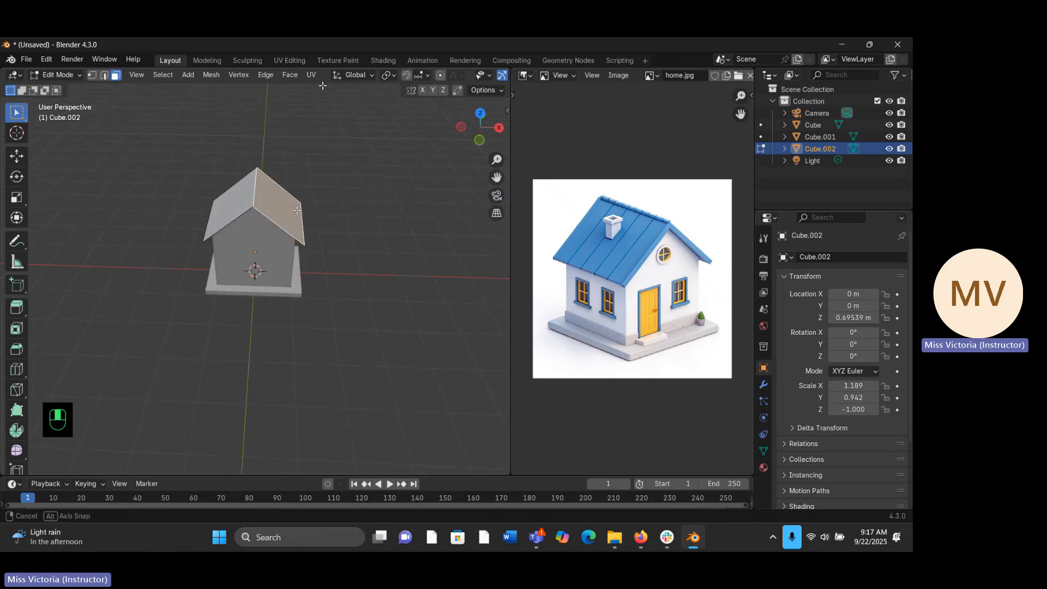
pyautogui.keyDown('shift'); pyautogui.click(277, 209); pyautogui.keyUp('shift')
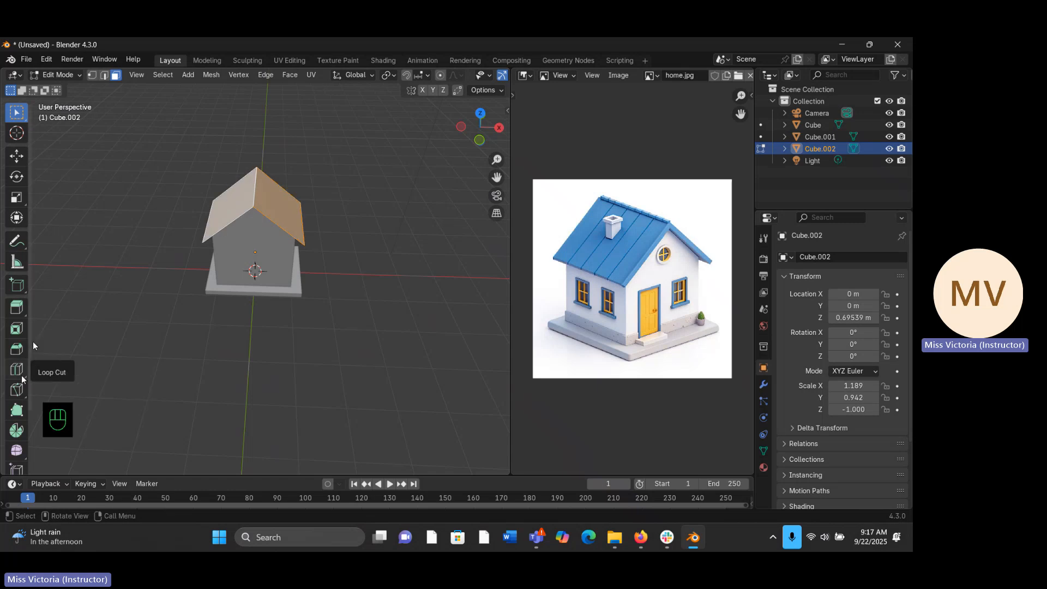
pyautogui.click(17, 307)
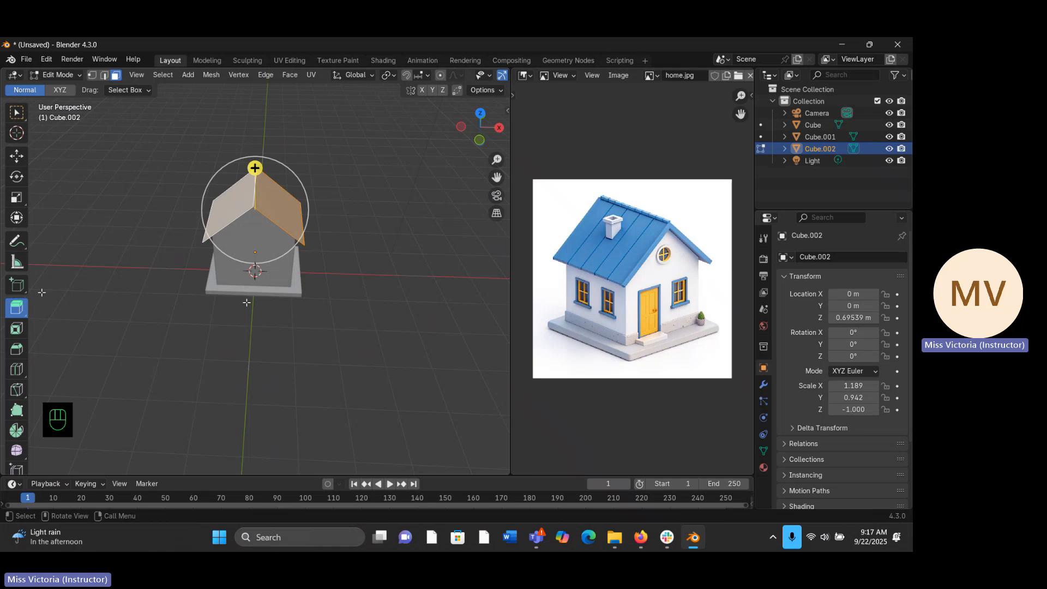
pyautogui.moveTo(247, 302); pyautogui.dragTo(243, 223, button='middle')
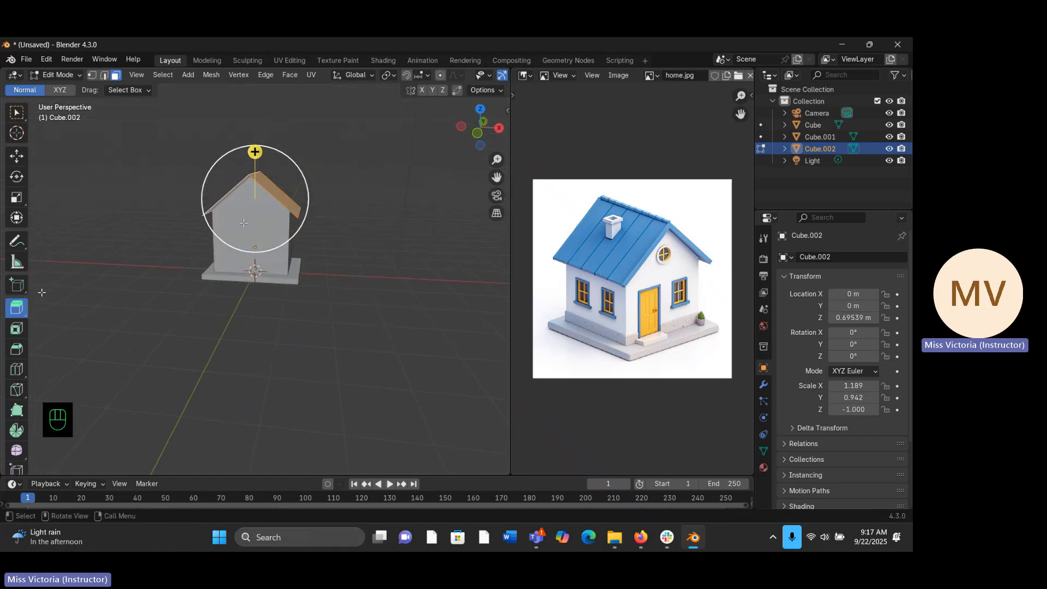
pyautogui.press('KP_1')
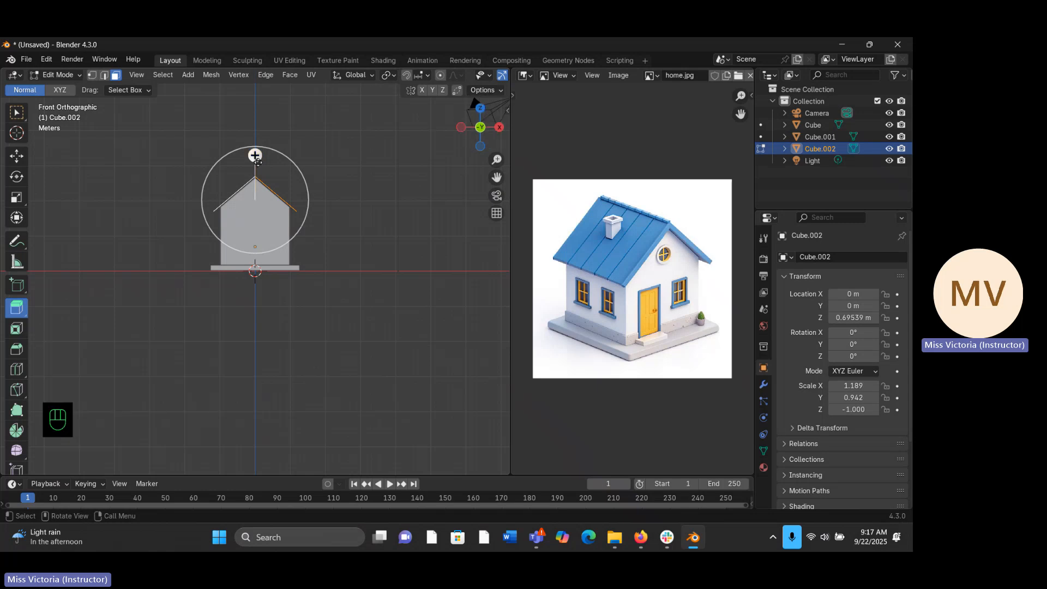
pyautogui.moveTo(255, 155); pyautogui.dragTo(258, 162)
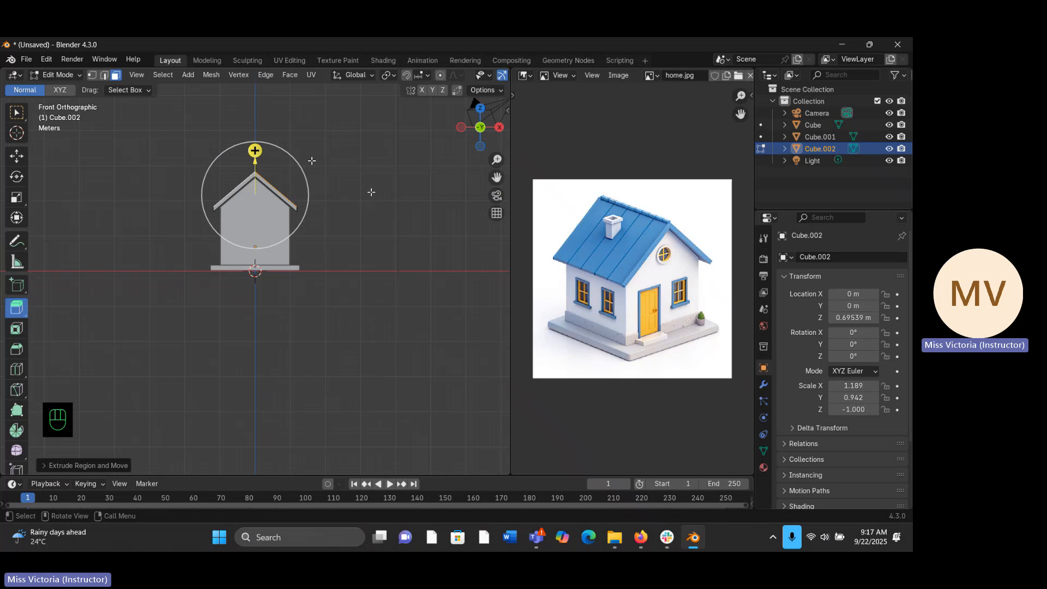
pyautogui.moveTo(370, 192); pyautogui.dragTo(312, 161, button='middle')
pyautogui.moveTo(297, 217); pyautogui.dragTo(335, 213, button='middle')
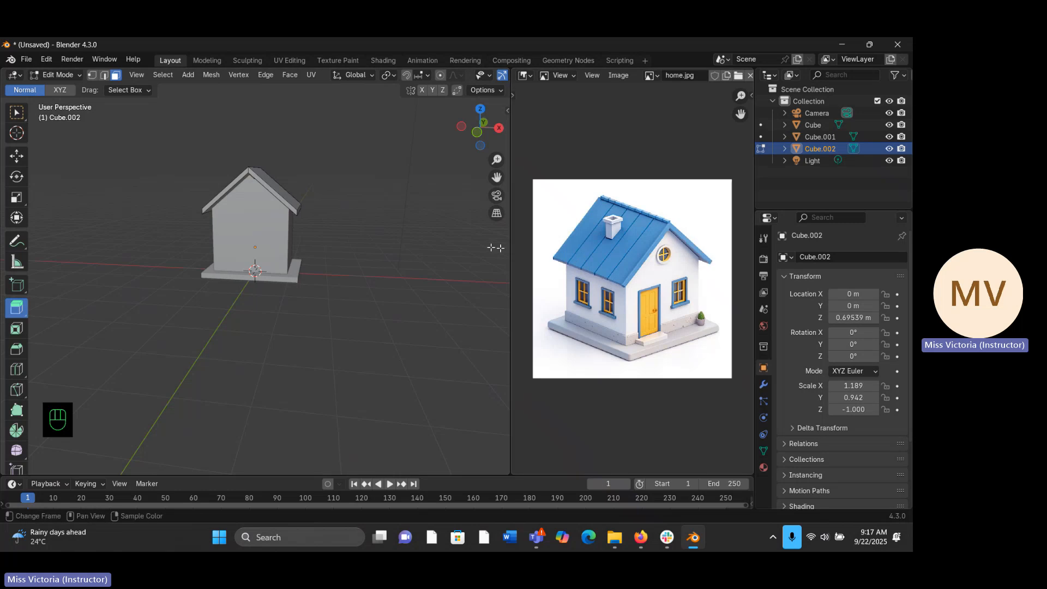
# - Try moving an eave edge of the extruded roof outward along X and adjusting it along Z
pyautogui.scroll(2, 485, 163)
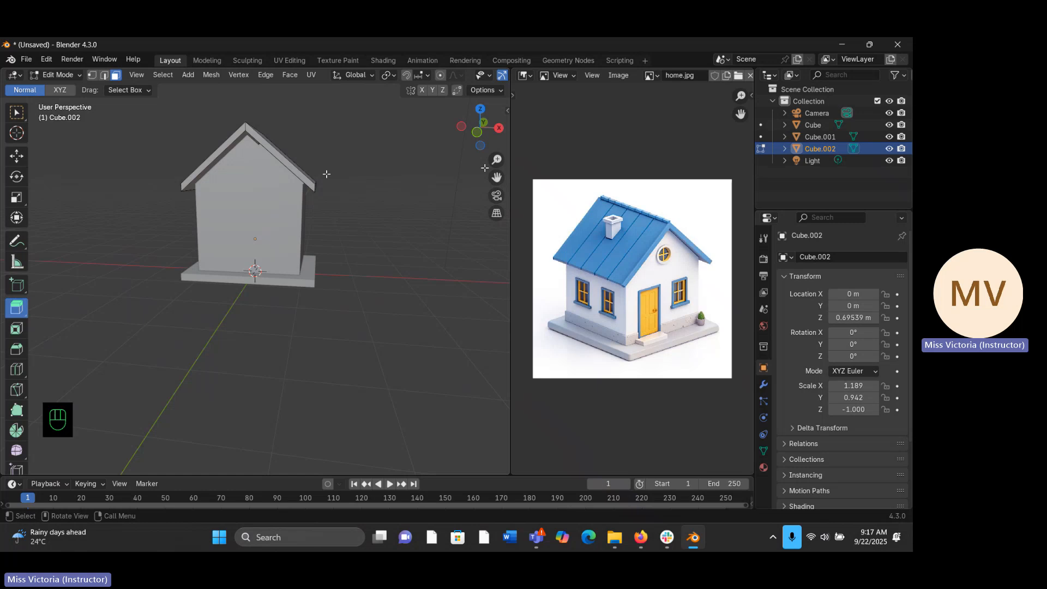
pyautogui.moveTo(291, 188); pyautogui.dragTo(180, 174, button='middle')
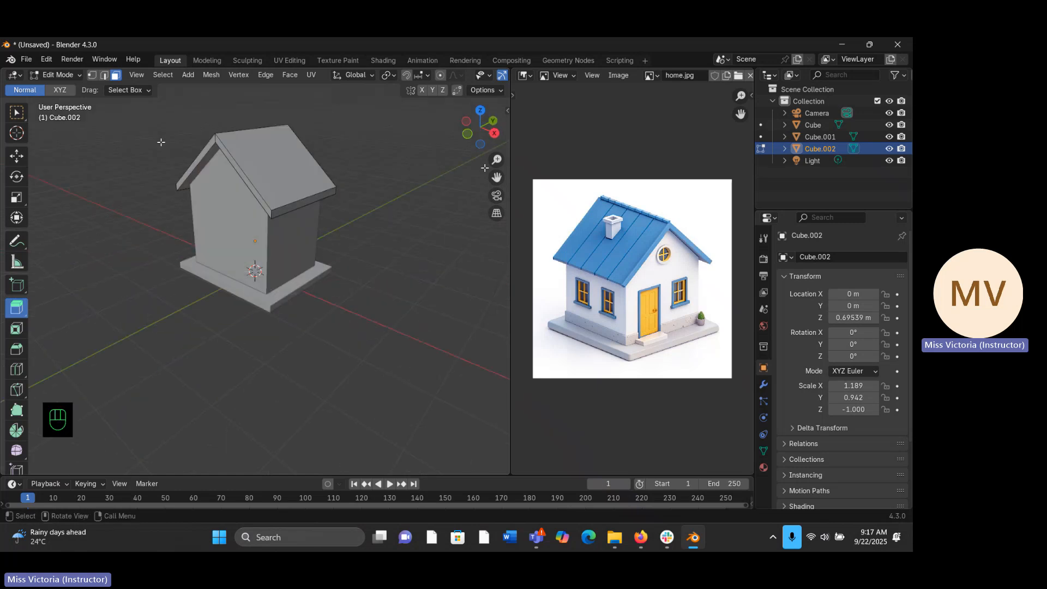
pyautogui.press('2')
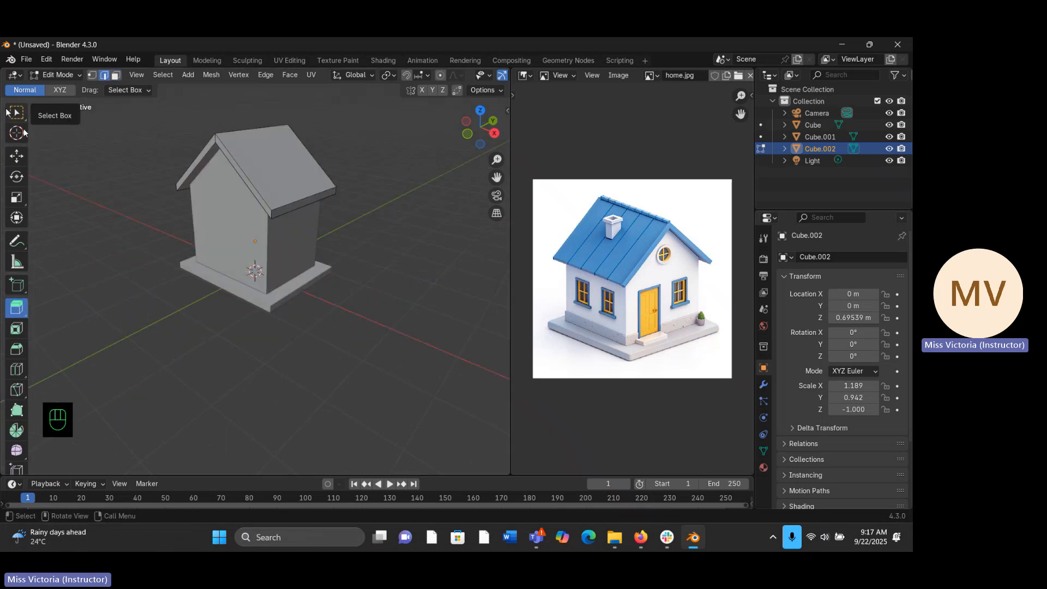
pyautogui.click(16, 112)
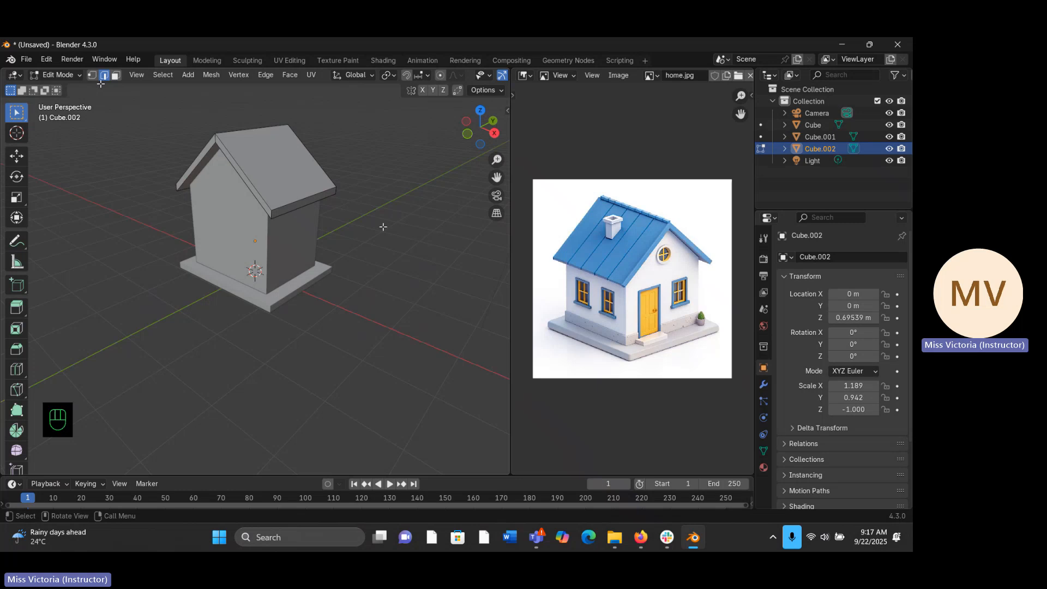
pyautogui.moveTo(313, 196); pyautogui.dragTo(373, 200, button='middle')
pyautogui.press('g')
pyautogui.press('x')
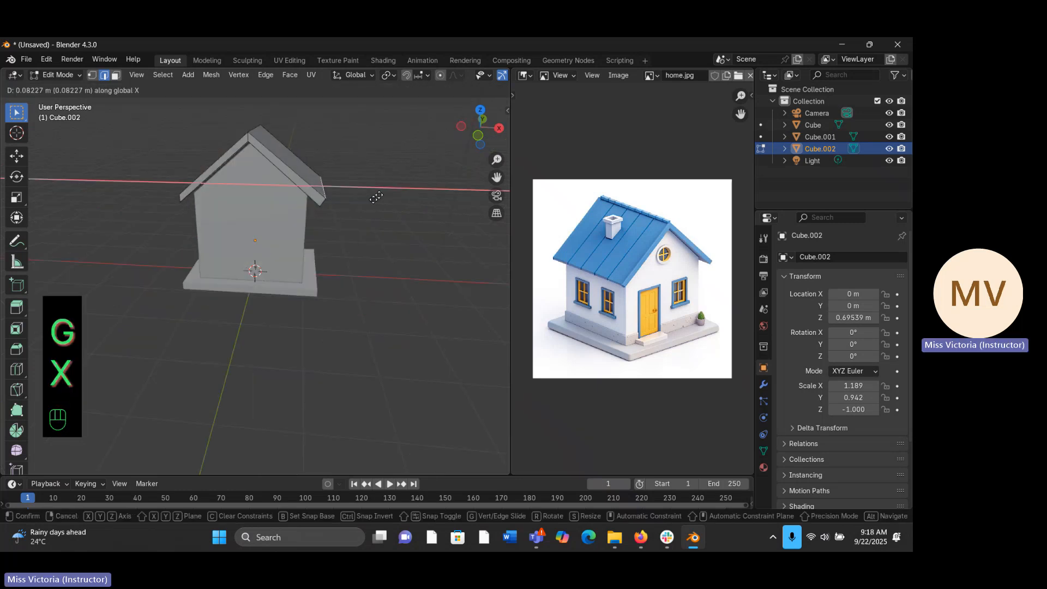
pyautogui.click(376, 198)
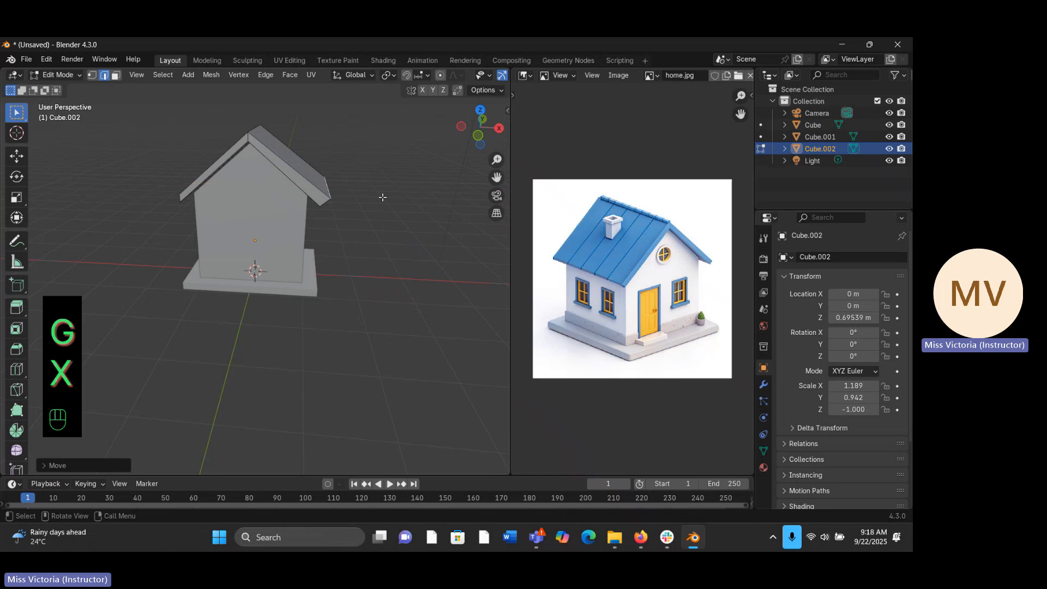
pyautogui.press('g')
pyautogui.press('z')
pyautogui.click(382, 200)
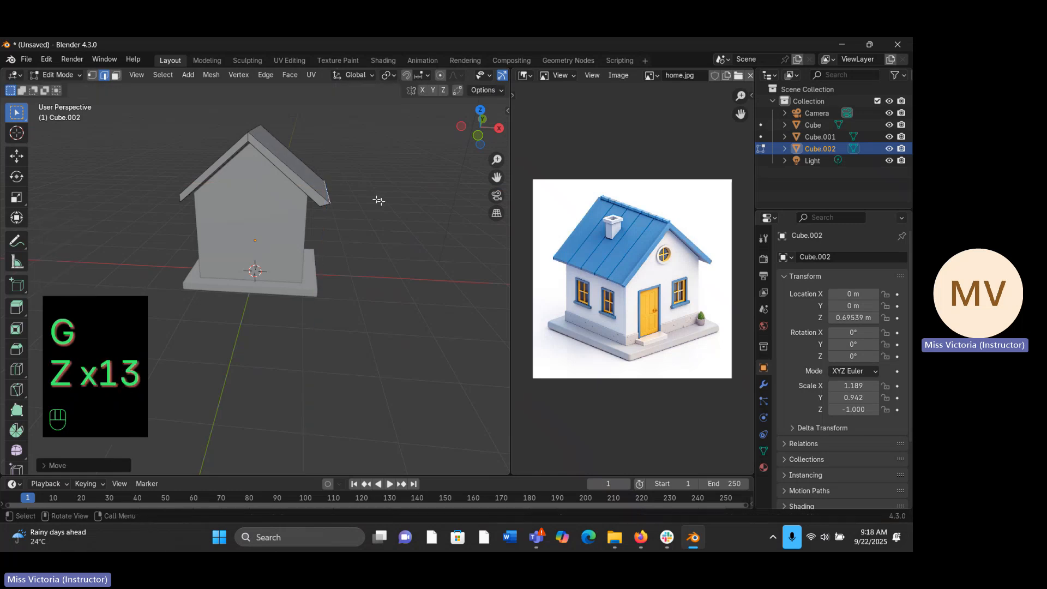
# - Undo the eave edge moves and leave Edit Mode to check the roof's shape
pyautogui.moveTo(382, 201); pyautogui.dragTo(363, 225, button='middle')
pyautogui.hotkey('ctrl', 'z')
pyautogui.hotkey('ctrl', 'z')
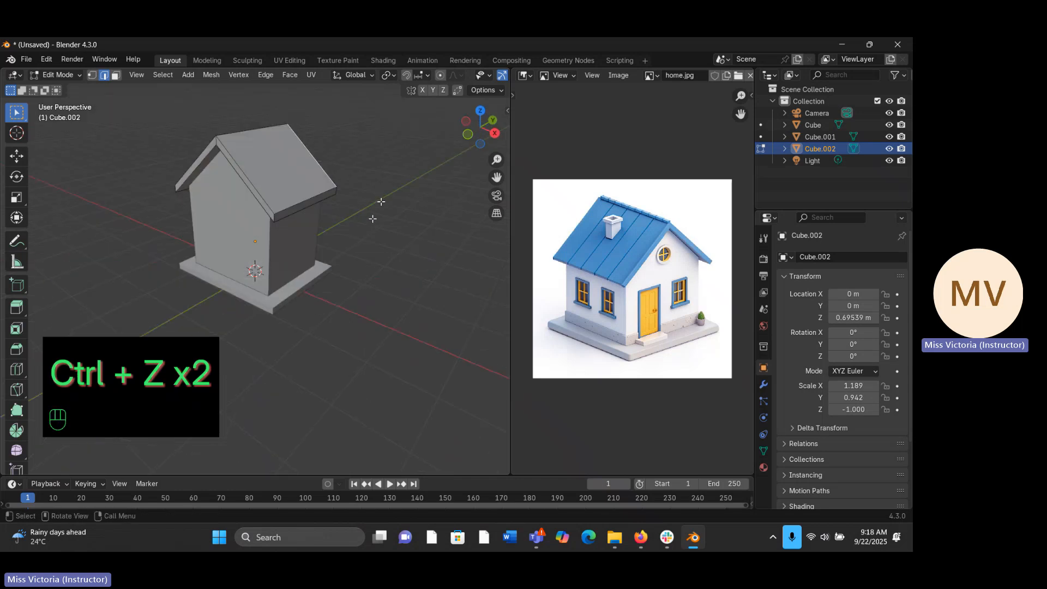
pyautogui.press('Tab')
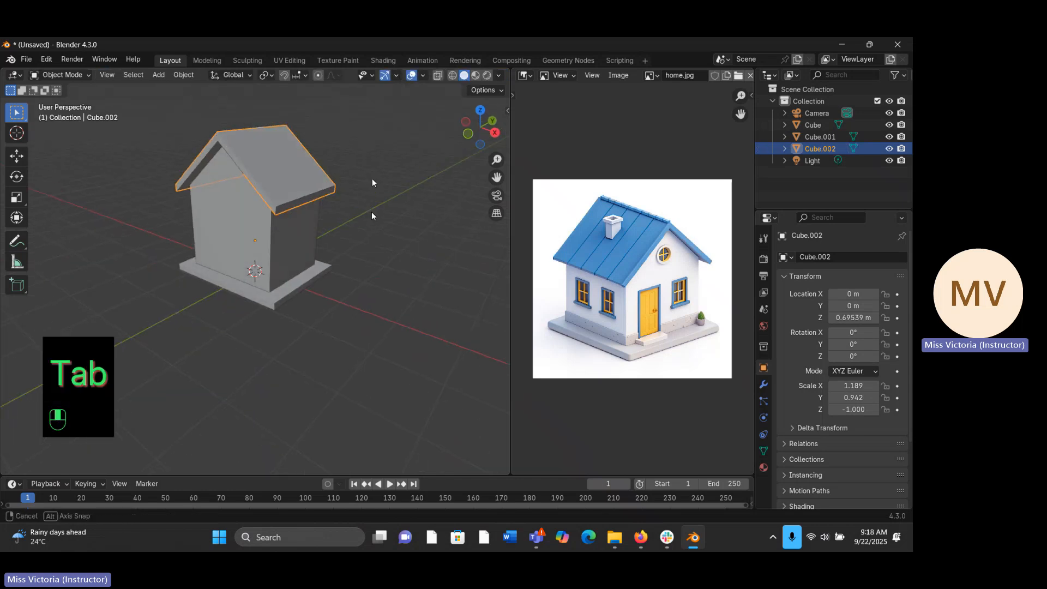
pyautogui.moveTo(372, 214); pyautogui.dragTo(372, 216, button='middle')
pyautogui.moveTo(437, 167); pyautogui.dragTo(432, 180, button='middle')
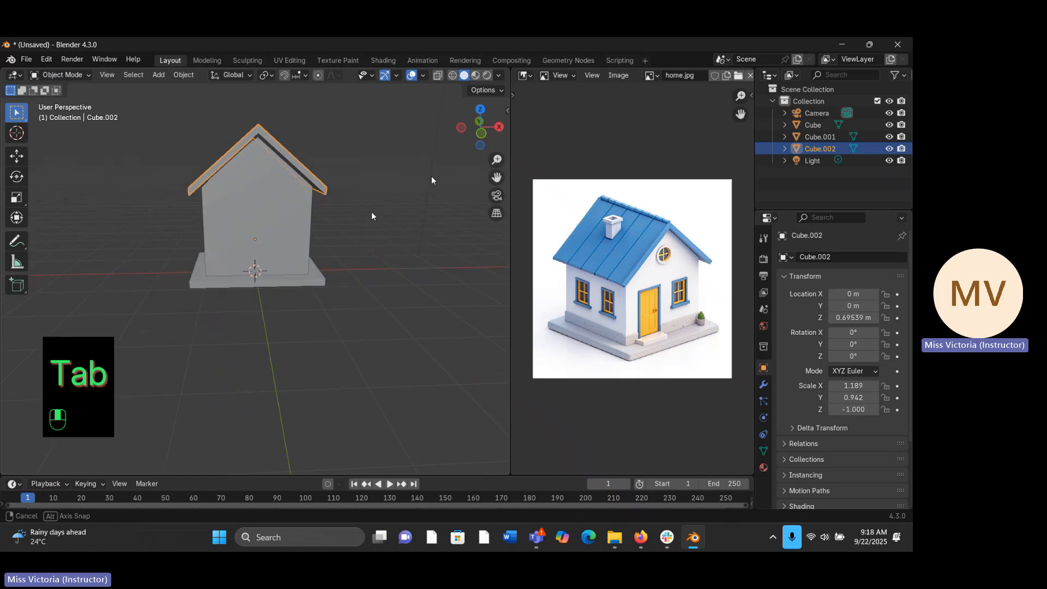
# - Undo the roof extrusion back to the thin roof faces and return to Object Mode
pyautogui.hotkey('ctrl', 'z')
pyautogui.hotkey('ctrl', 'z')
pyautogui.hotkey('ctrl', 'z')
pyautogui.hotkey('ctrl', 'z')
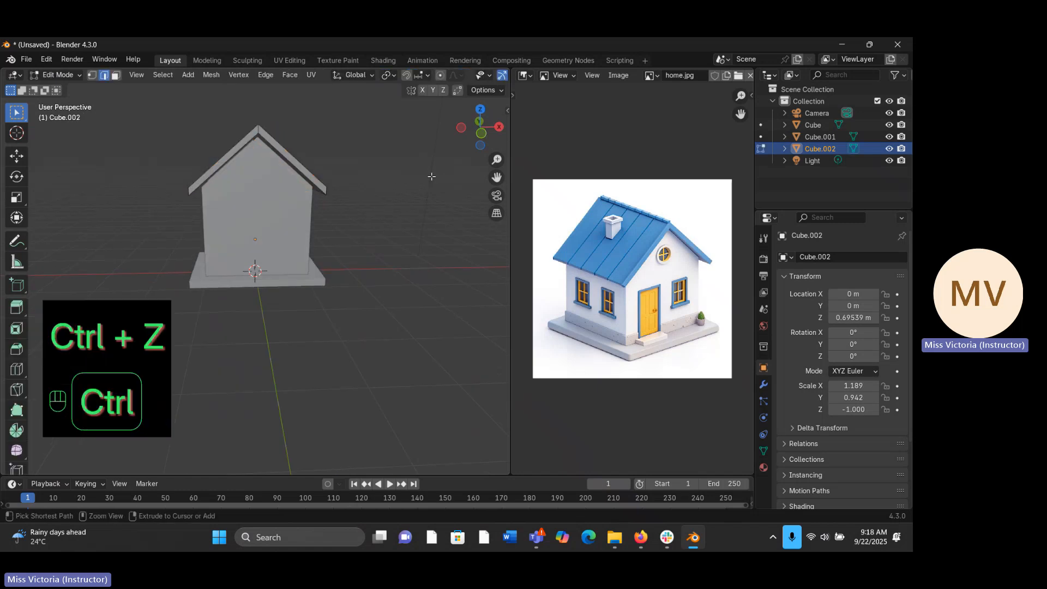
pyautogui.hotkey('ctrl', 'z')
pyautogui.hotkey('ctrl', 'z')
pyautogui.hotkey('ctrl', 'z')
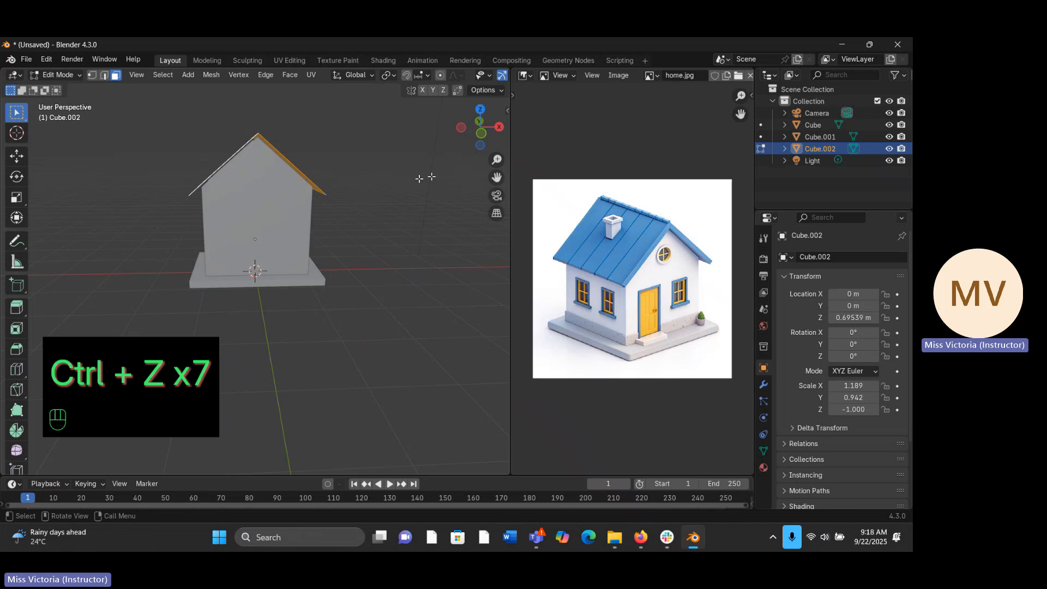
pyautogui.moveTo(430, 177); pyautogui.dragTo(383, 195, button='middle')
pyautogui.press('Tab')
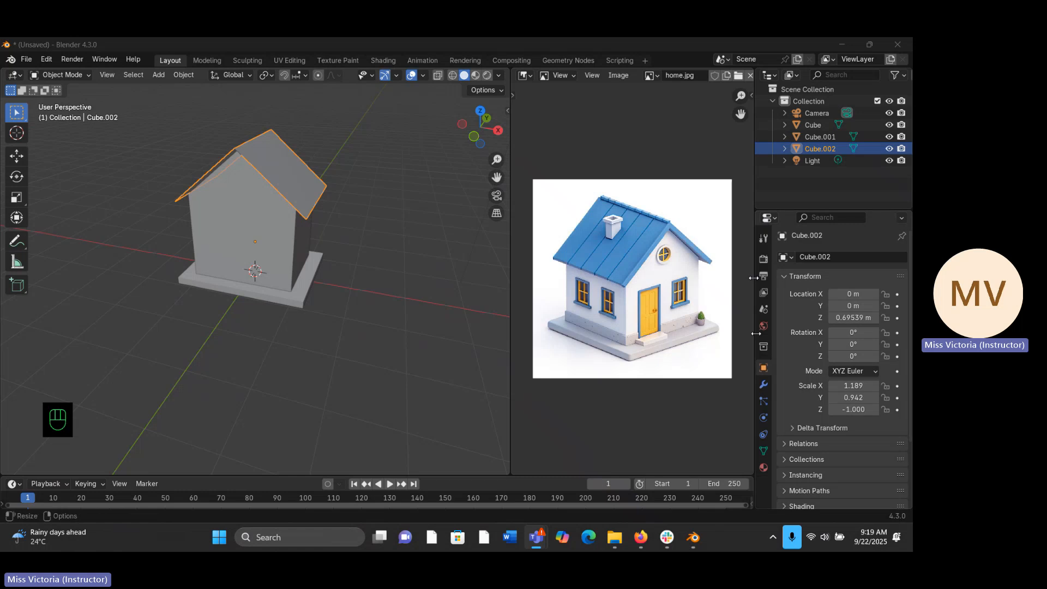
# - Add a Solidify modifier to the roof
pyautogui.click(765, 386)
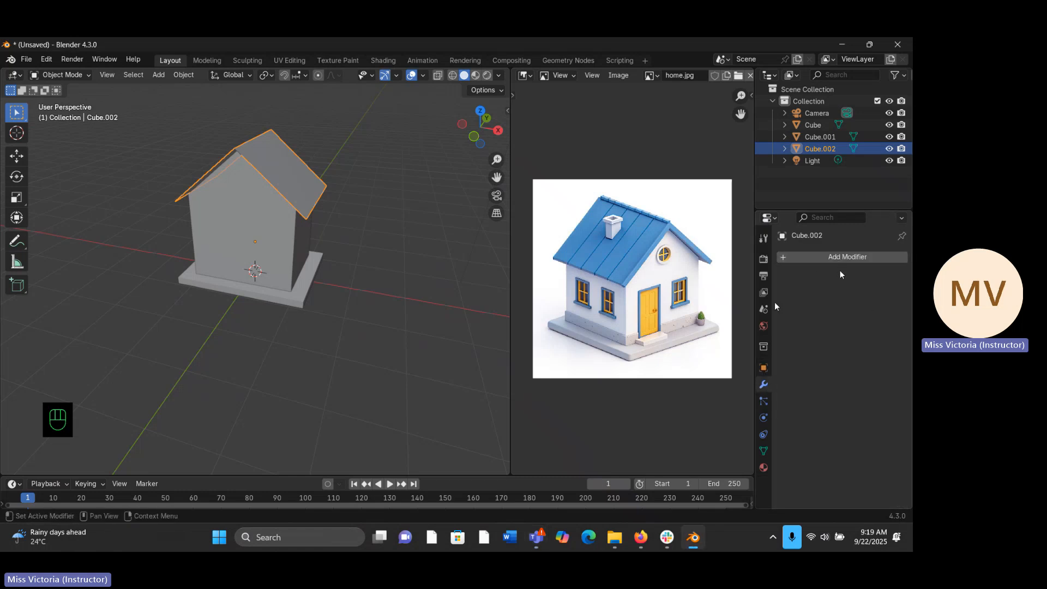
pyautogui.click(846, 257)
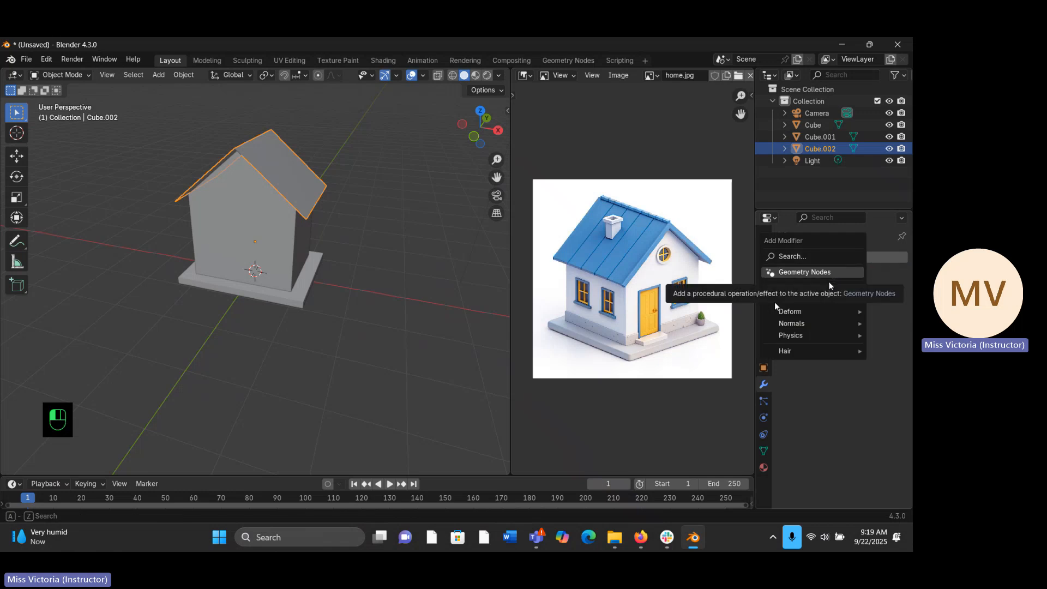
pyautogui.moveTo(828, 288)
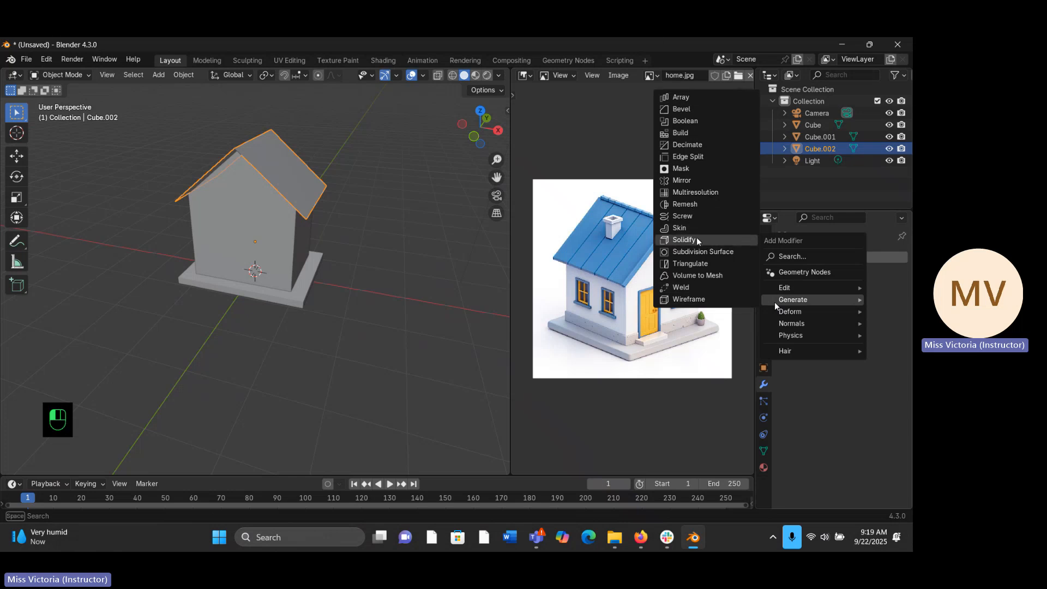
pyautogui.click(683, 240)
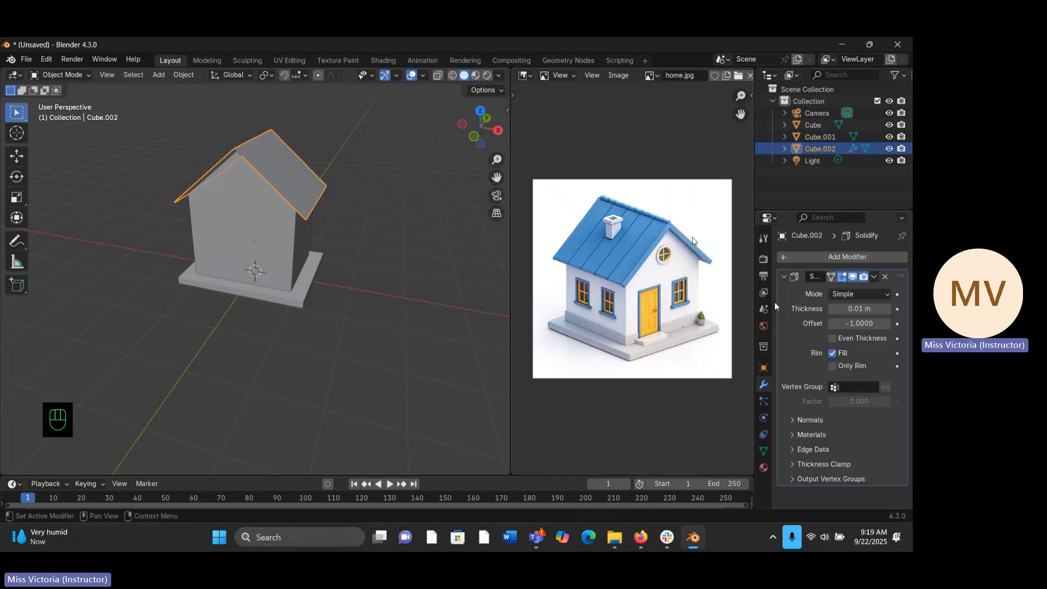
# - Set the roof's Solidify thickness to 0.08 m and check the roof from the front
pyautogui.moveTo(360, 191); pyautogui.dragTo(355, 166, button='middle')
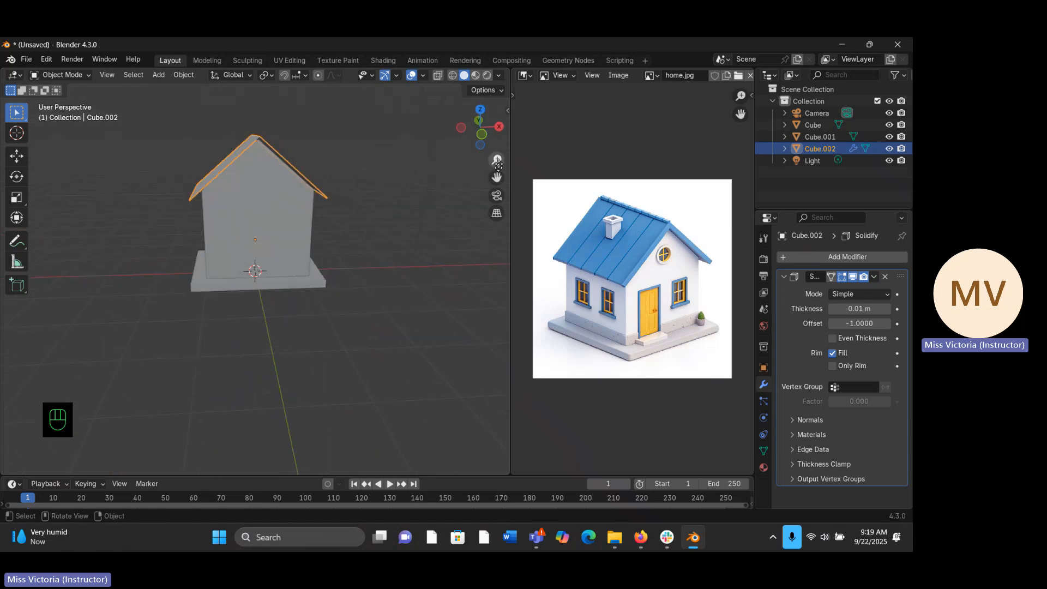
pyautogui.moveTo(497, 160)
pyautogui.mouseDown()
pyautogui.moveTo(496, 182)
pyautogui.moveTo(500, 158)
pyautogui.mouseUp()
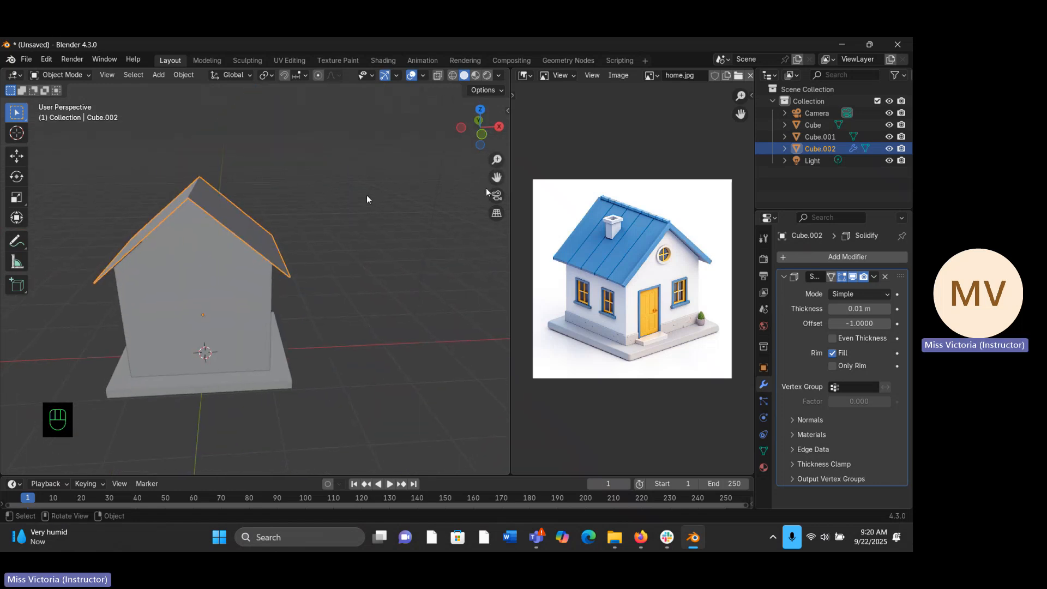
pyautogui.click(883, 312)
pyautogui.moveTo(883, 312); pyautogui.dragTo(884, 312)
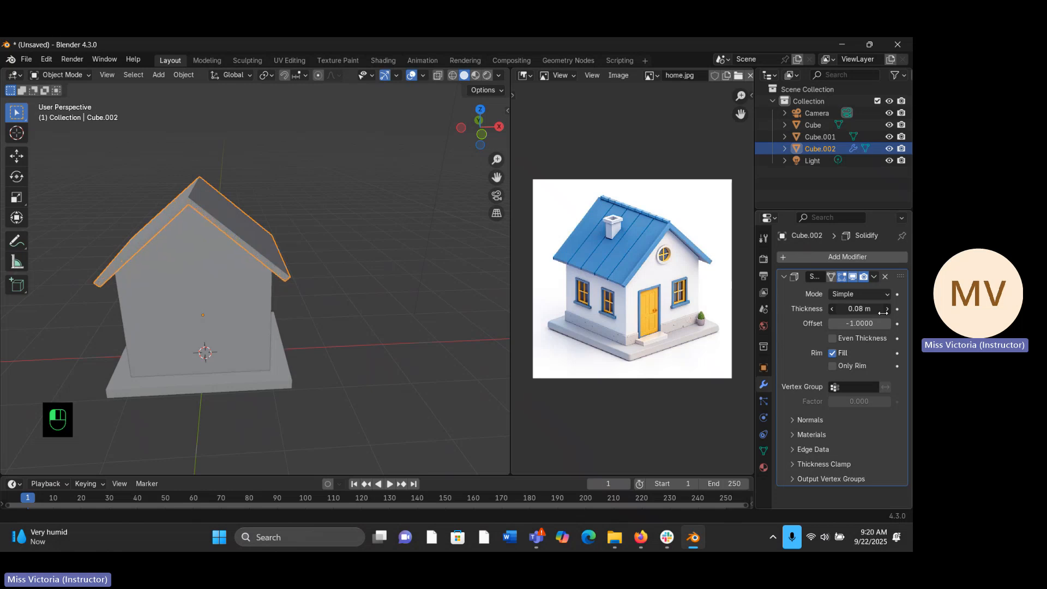
pyautogui.moveTo(436, 240)
pyautogui.mouseDown(button='middle')
pyautogui.moveTo(470, 237)
pyautogui.moveTo(457, 242)
pyautogui.mouseUp(button='middle')
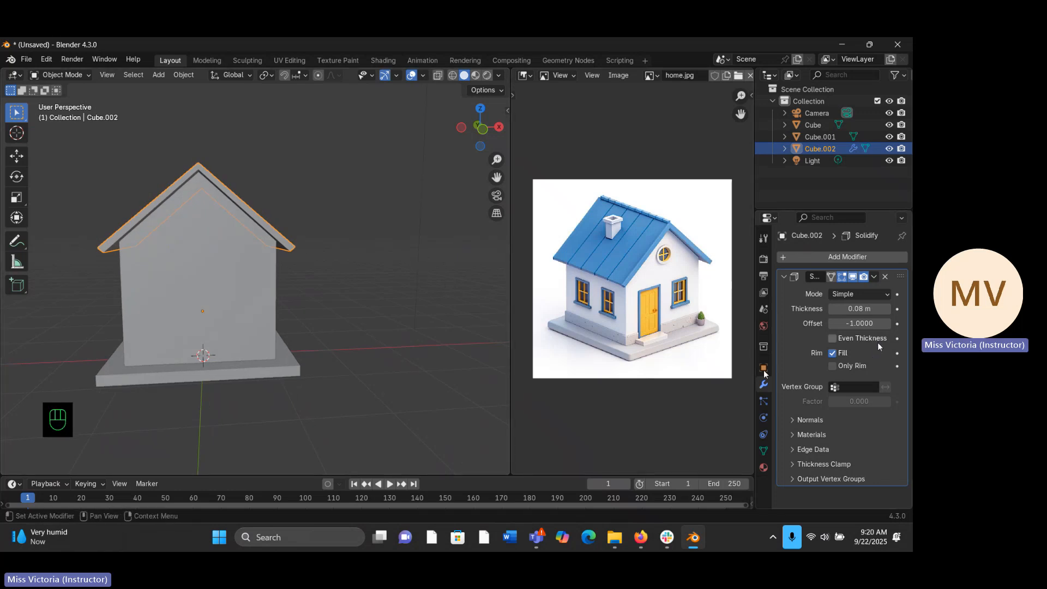
# - Turn on Even Thickness for the roof's Solidify modifier, collapse its settings and check the roof from above
pyautogui.click(837, 338)
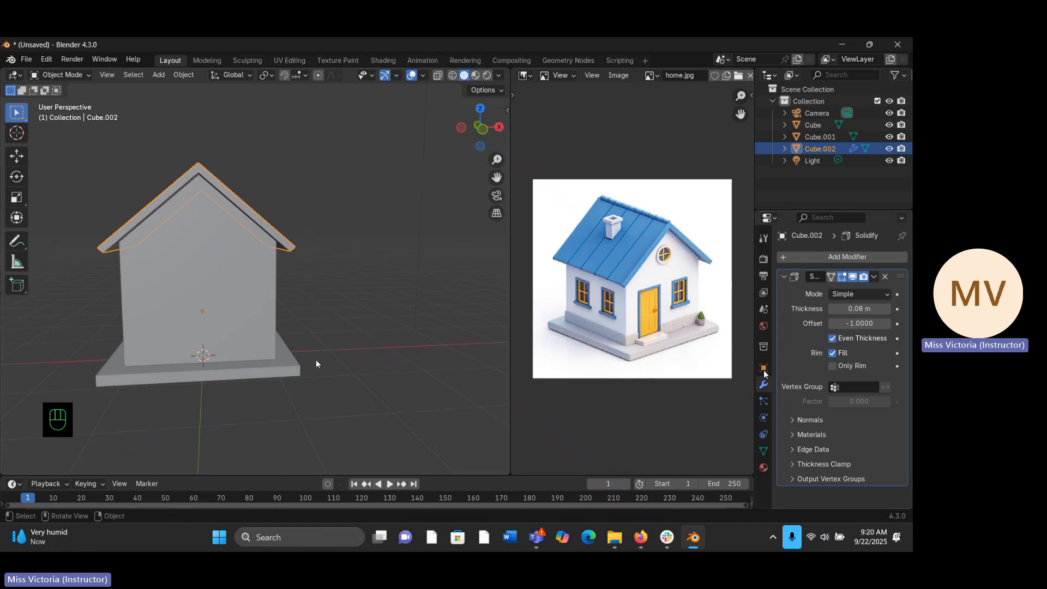
pyautogui.moveTo(342, 281)
pyautogui.mouseDown(button='middle')
pyautogui.moveTo(270, 268)
pyautogui.moveTo(215, 287)
pyautogui.moveTo(358, 280)
pyautogui.mouseUp(button='middle')
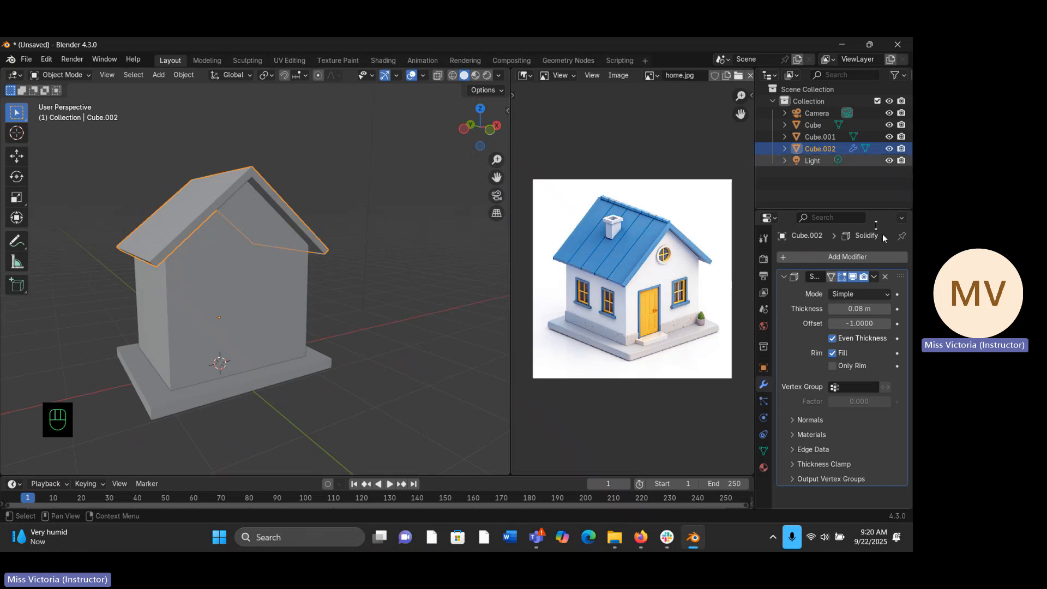
pyautogui.click(785, 276)
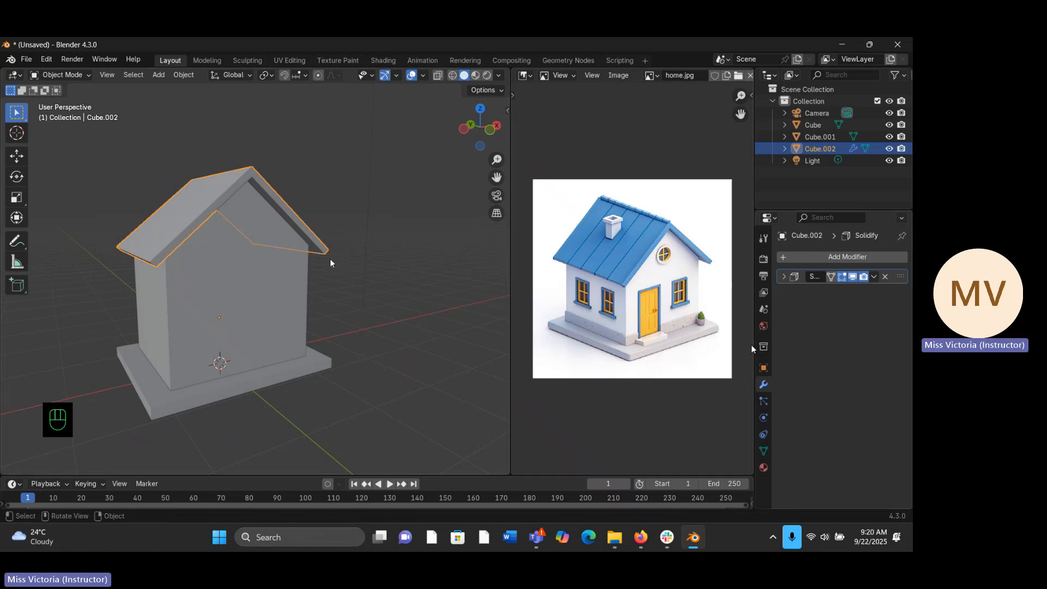
pyautogui.moveTo(382, 249); pyautogui.dragTo(295, 284, button='middle')
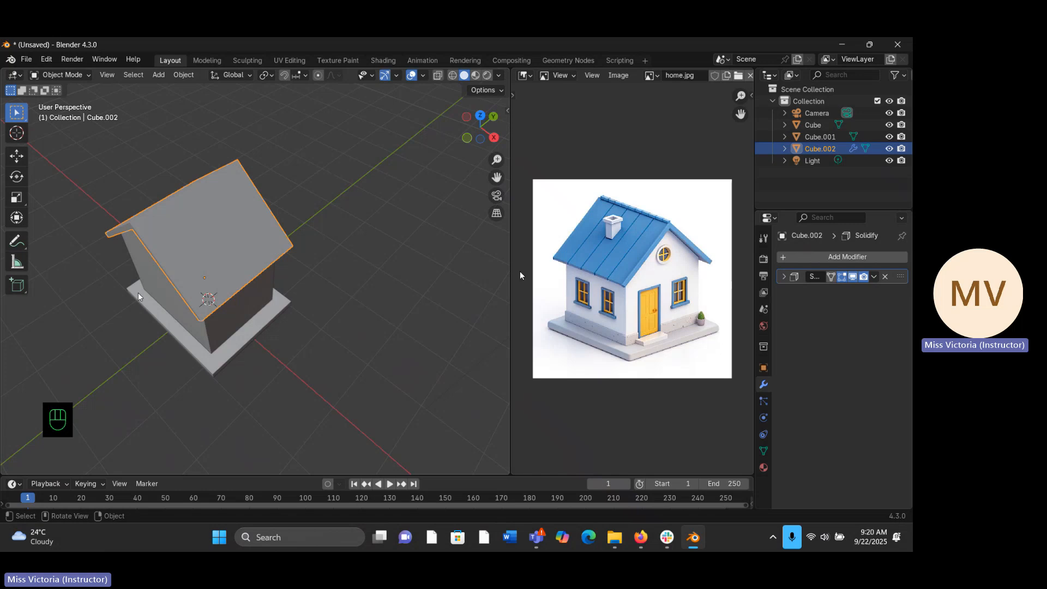
# - Enter Edit Mode on the roof and look over its selected slope faces
pyautogui.press('Tab')
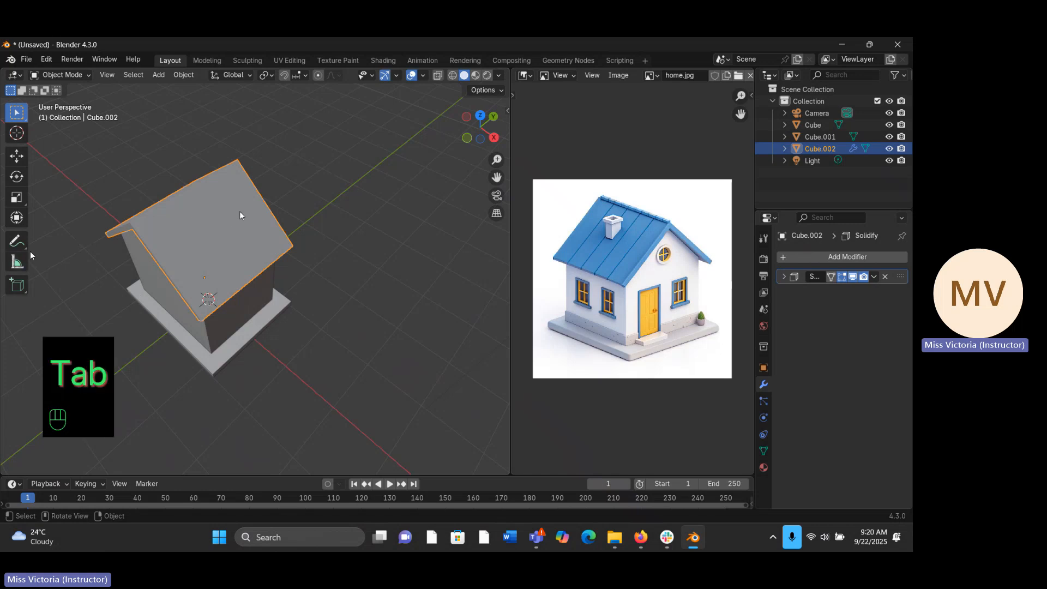
pyautogui.press('Tab')
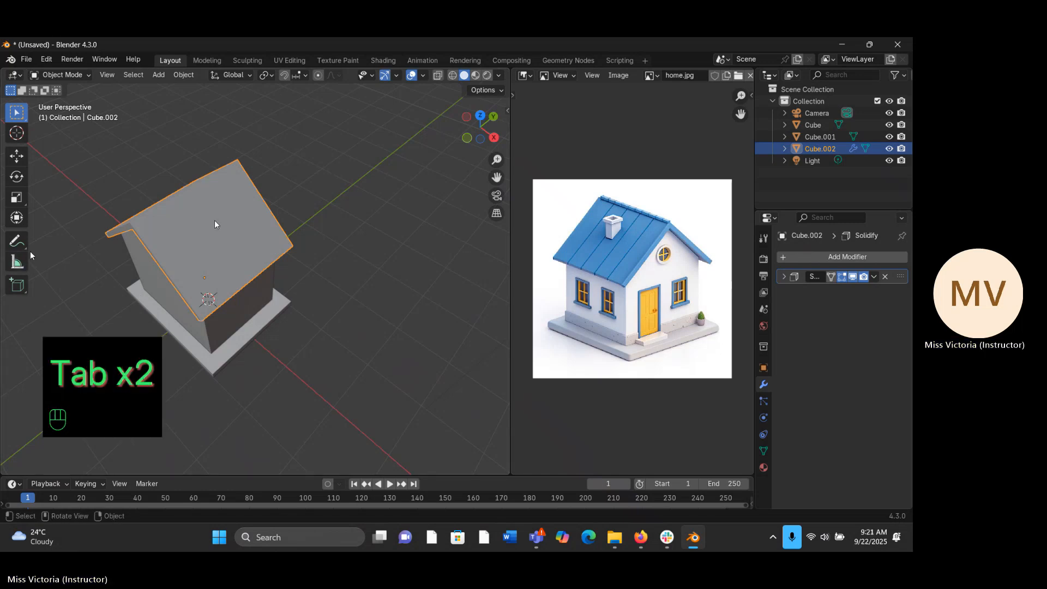
pyautogui.press('Tab')
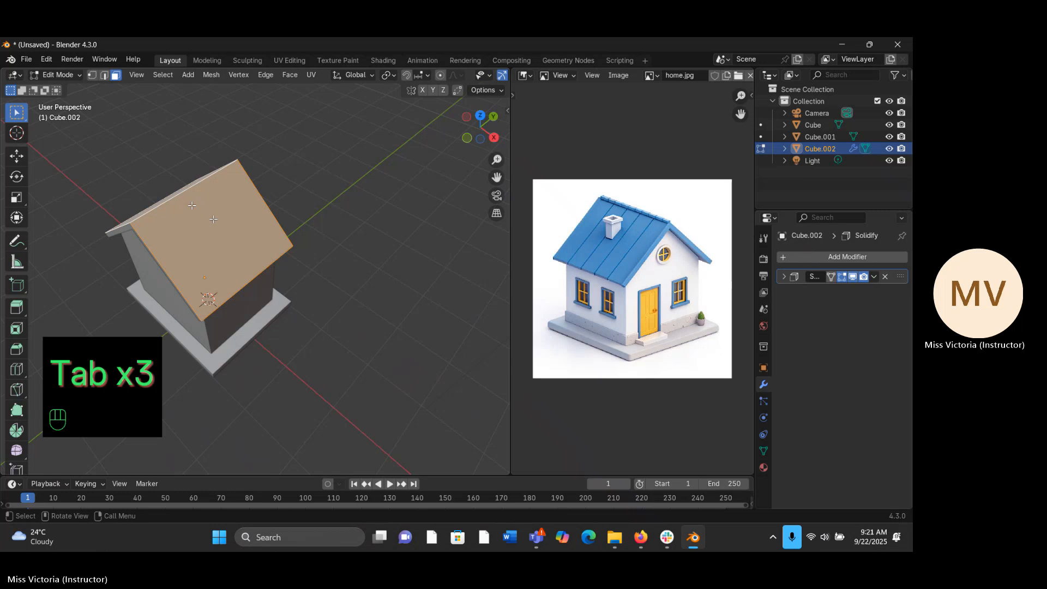
pyautogui.moveTo(213, 219); pyautogui.dragTo(318, 157, button='middle')
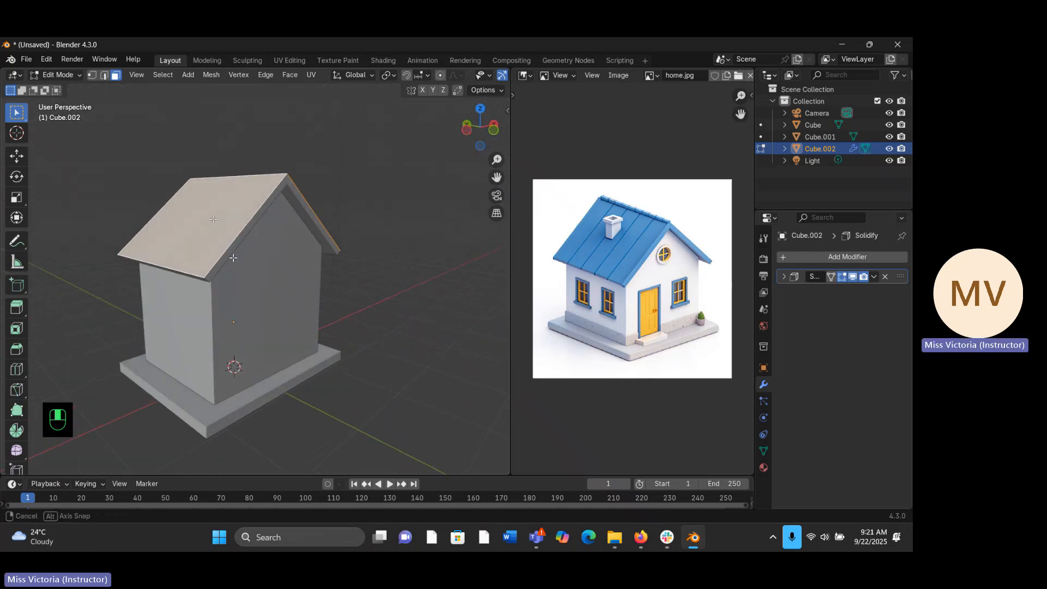
pyautogui.moveTo(214, 219); pyautogui.dragTo(240, 207, button='middle')
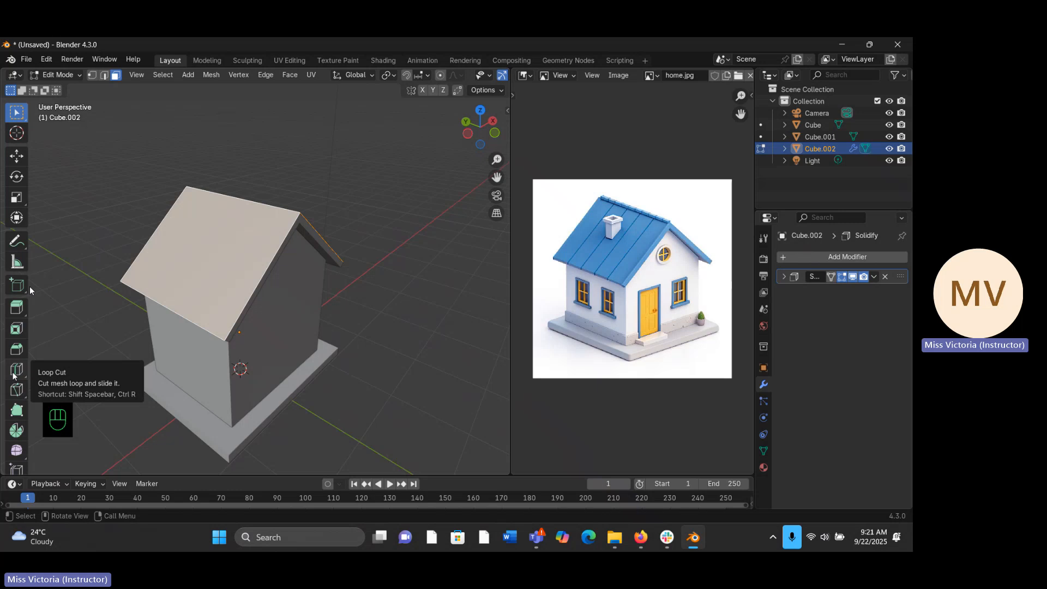
# - Try subdividing the selected roof faces, and undo the subdivision
pyautogui.rightClick(242, 223)
pyautogui.click(219, 237)
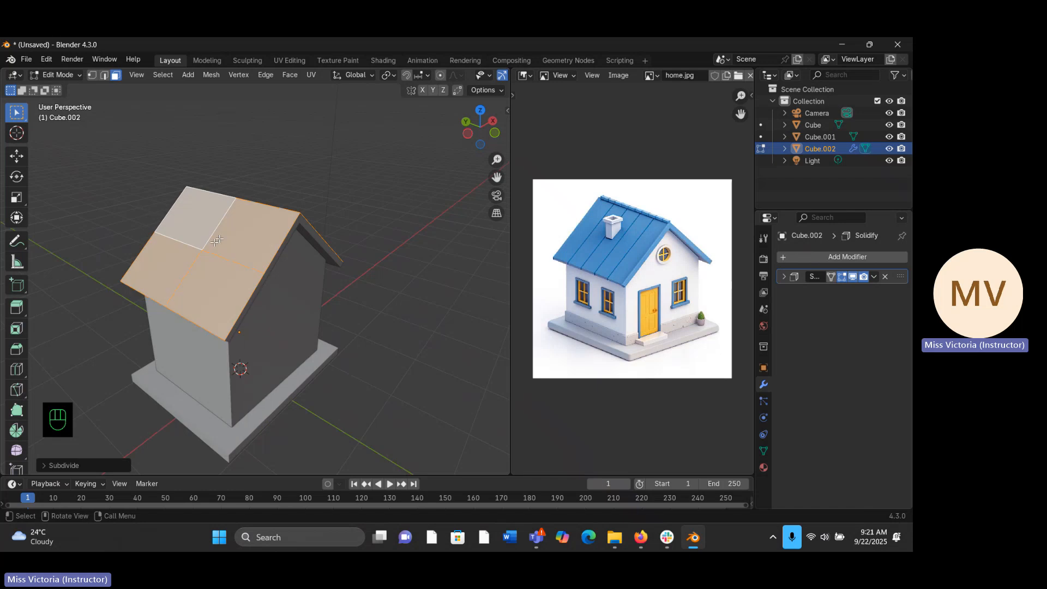
pyautogui.moveTo(215, 242); pyautogui.dragTo(253, 262, button='middle')
pyautogui.click(307, 158)
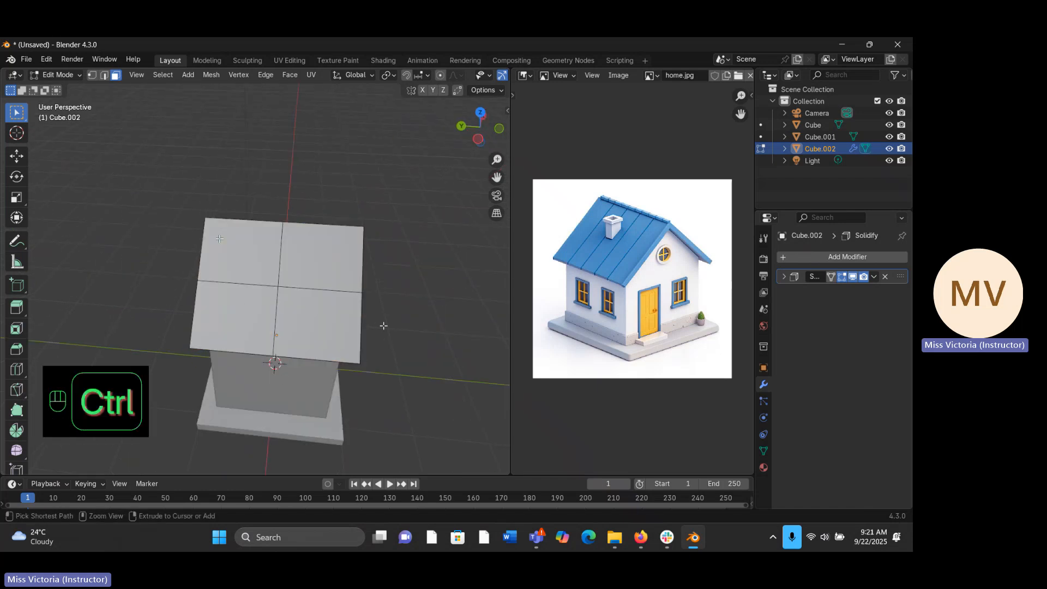
pyautogui.hotkey('ctrl', 'z')
pyautogui.hotkey('ctrl', 'z')
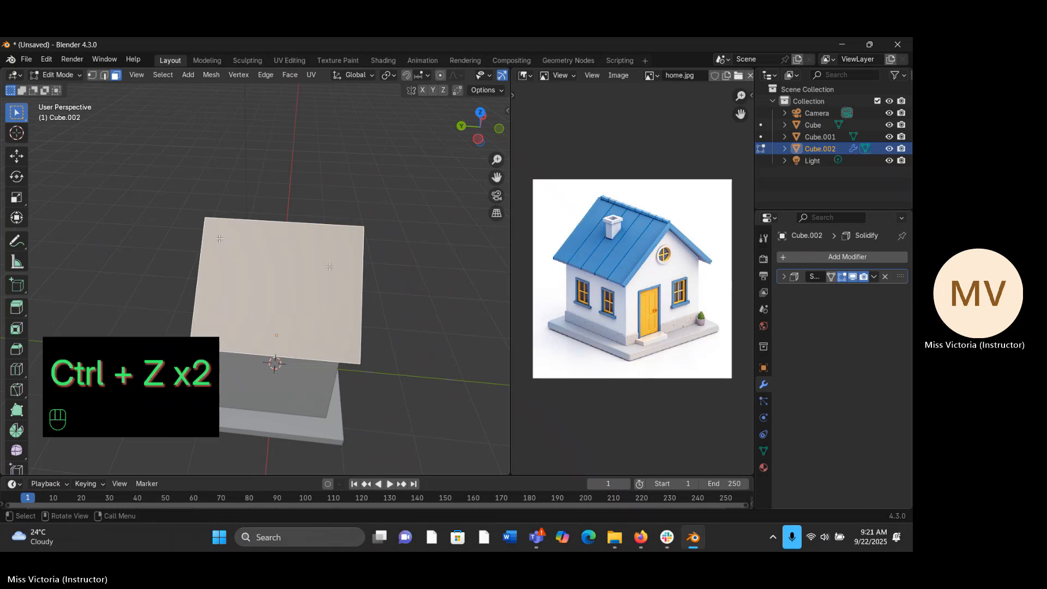
# - Add a loop cut running from the ridge down both roof slopes, slid off-centre by a factor of about 0.58
pyautogui.moveTo(319, 281); pyautogui.dragTo(267, 271, button='middle')
pyautogui.click(16, 390)
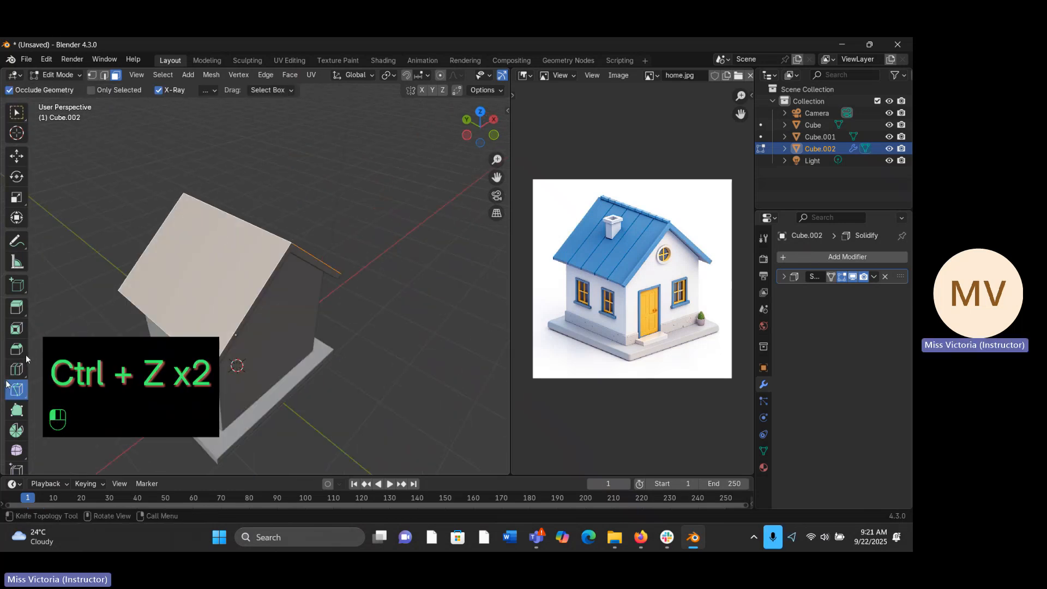
pyautogui.click(15, 370)
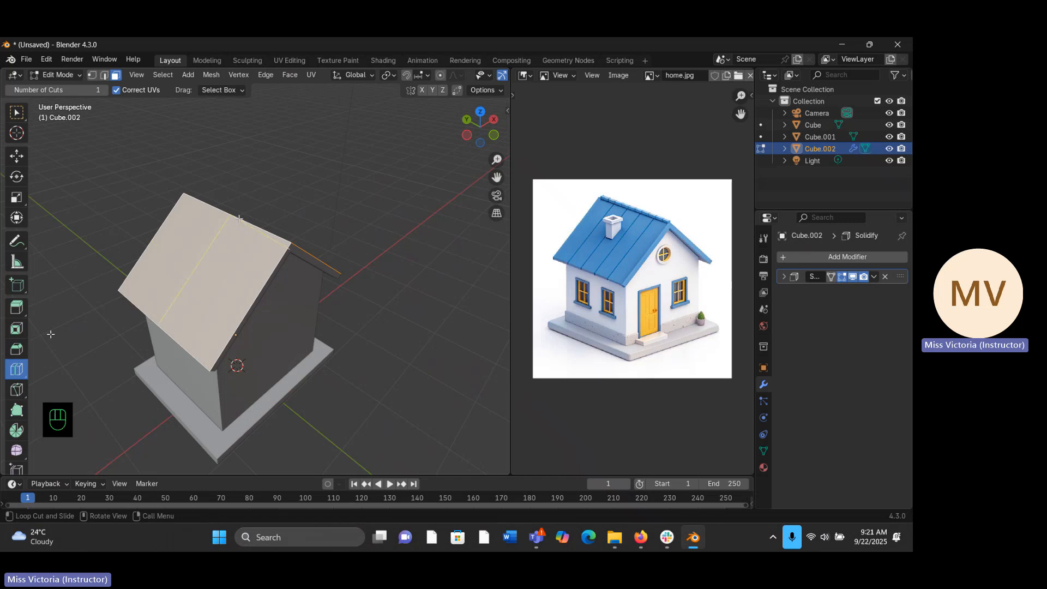
pyautogui.moveTo(239, 219); pyautogui.dragTo(196, 285, button='middle')
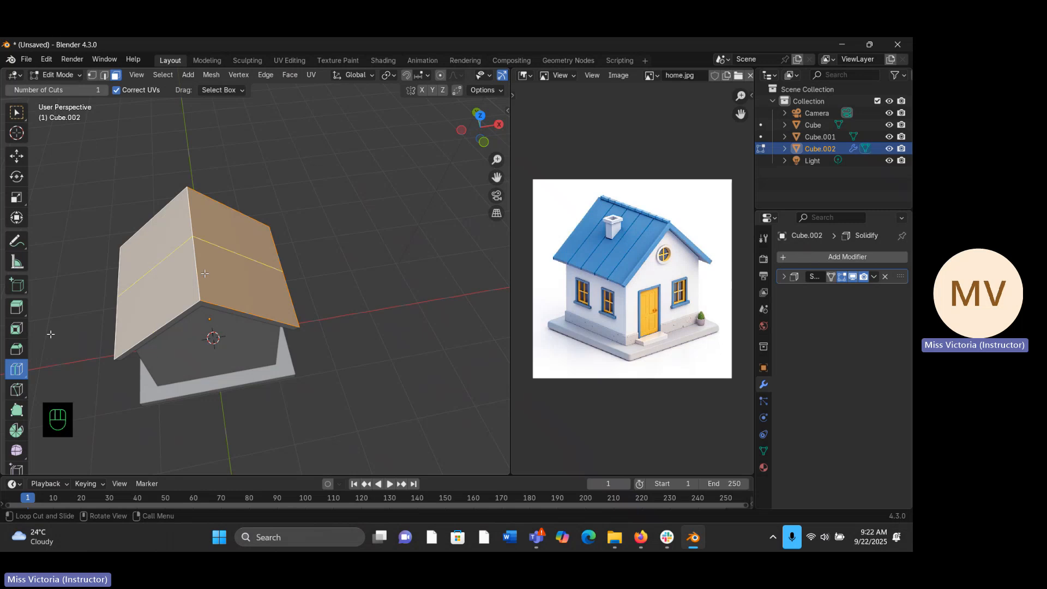
pyautogui.moveTo(205, 273); pyautogui.dragTo(209, 307)
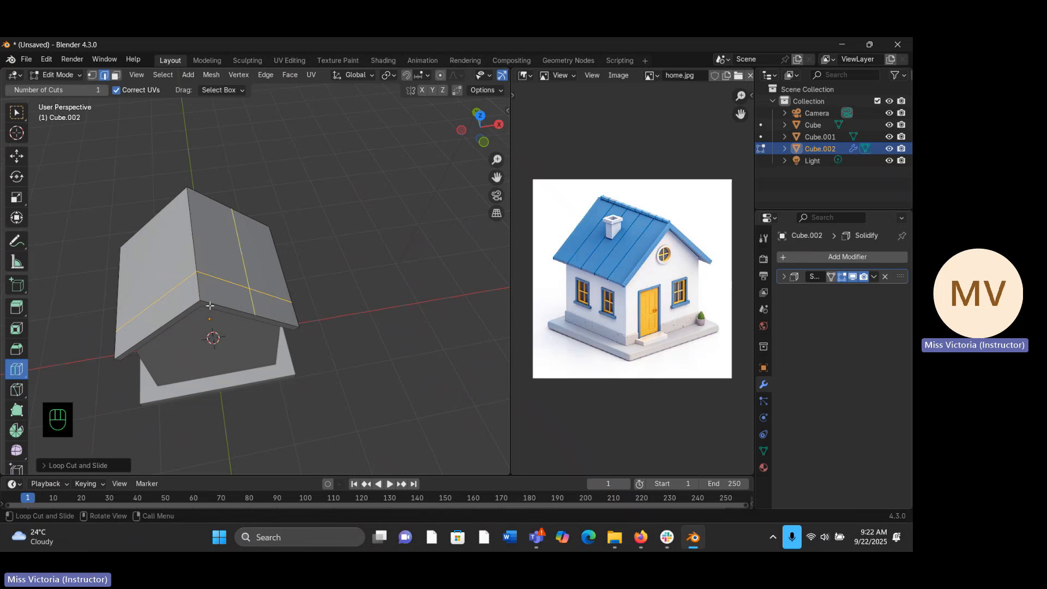
# - Set the number of cuts in the roof's loop cut to 3
pyautogui.click(45, 466)
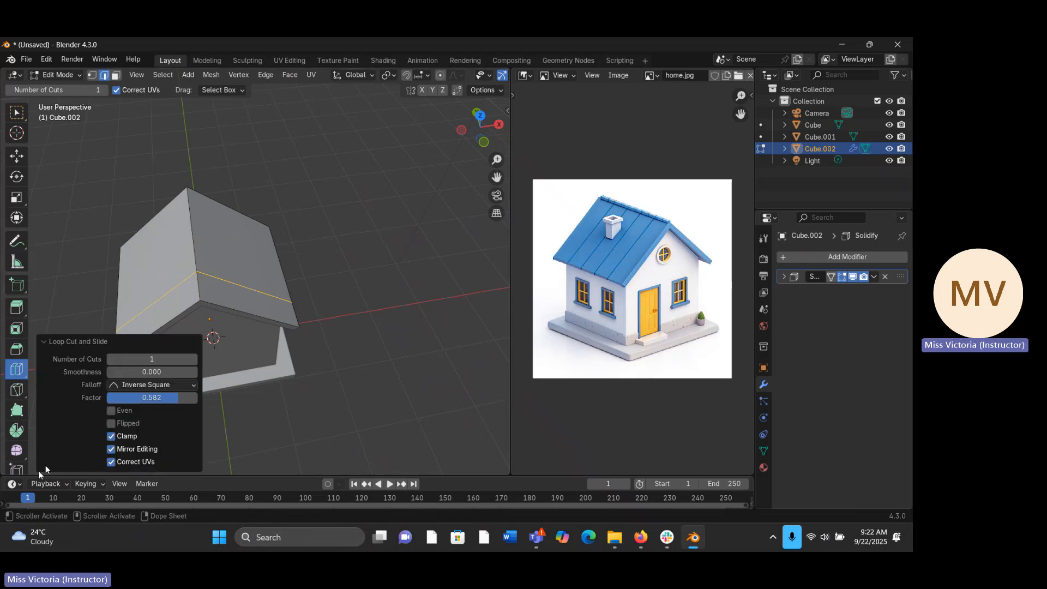
pyautogui.click(194, 361)
pyautogui.click(194, 360)
pyautogui.click(194, 361)
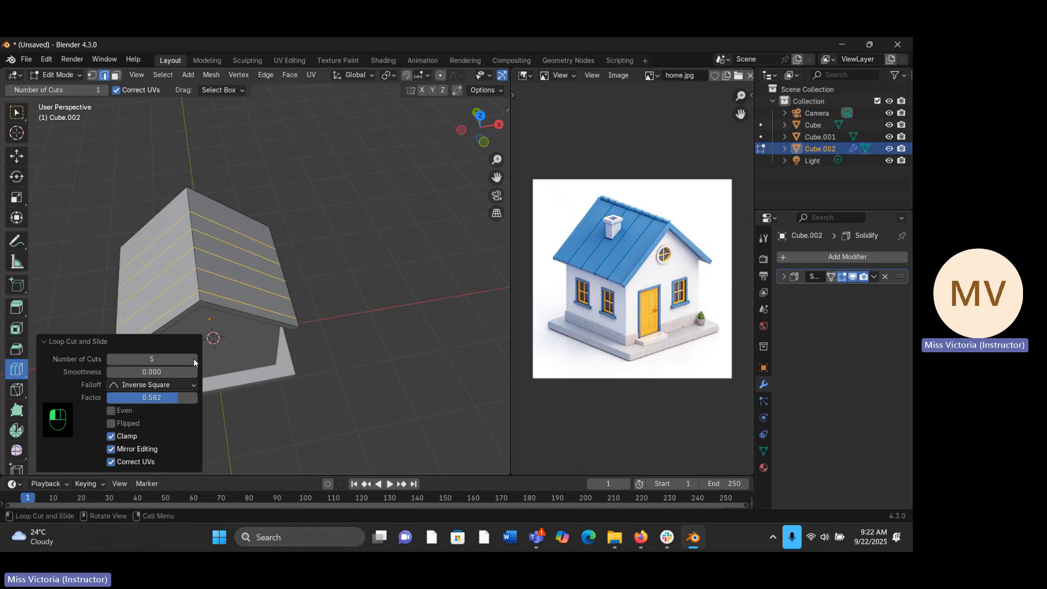
pyautogui.click(195, 361)
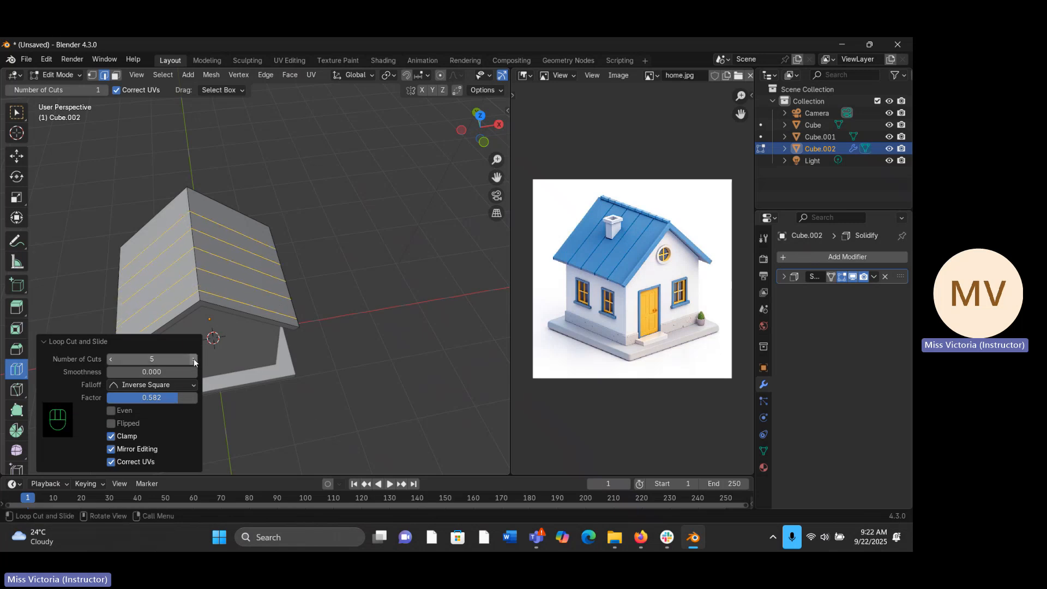
pyautogui.click(111, 361)
pyautogui.click(111, 360)
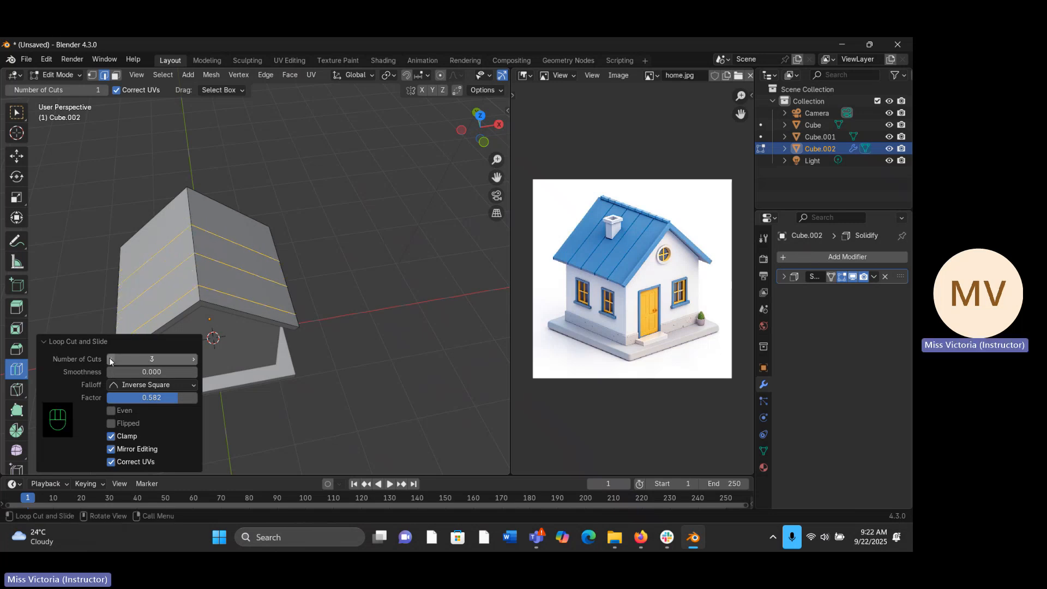
# - Edge-slide the three roof cuts by a factor of about -0.46 to space them evenly between the gable ends, and deselect them
pyautogui.moveTo(134, 334); pyautogui.dragTo(362, 295, button='middle')
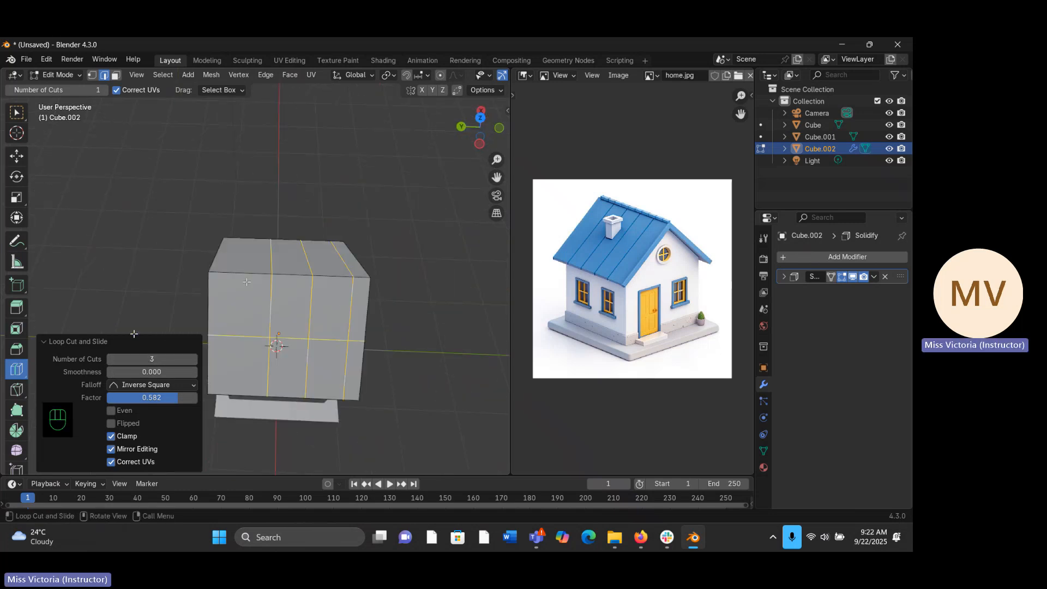
pyautogui.press('g')
pyautogui.press('g')
pyautogui.press('g')
pyautogui.press('g')
pyautogui.press('g')
pyautogui.press('g')
pyautogui.press('g')
pyautogui.press('g')
pyautogui.press('g')
pyautogui.press('g')
pyautogui.press('g')
pyautogui.press('g')
pyautogui.press('g')
pyautogui.press('g')
pyautogui.press('g')
pyautogui.press('g')
pyautogui.press('g')
pyautogui.press('g')
pyautogui.press('g')
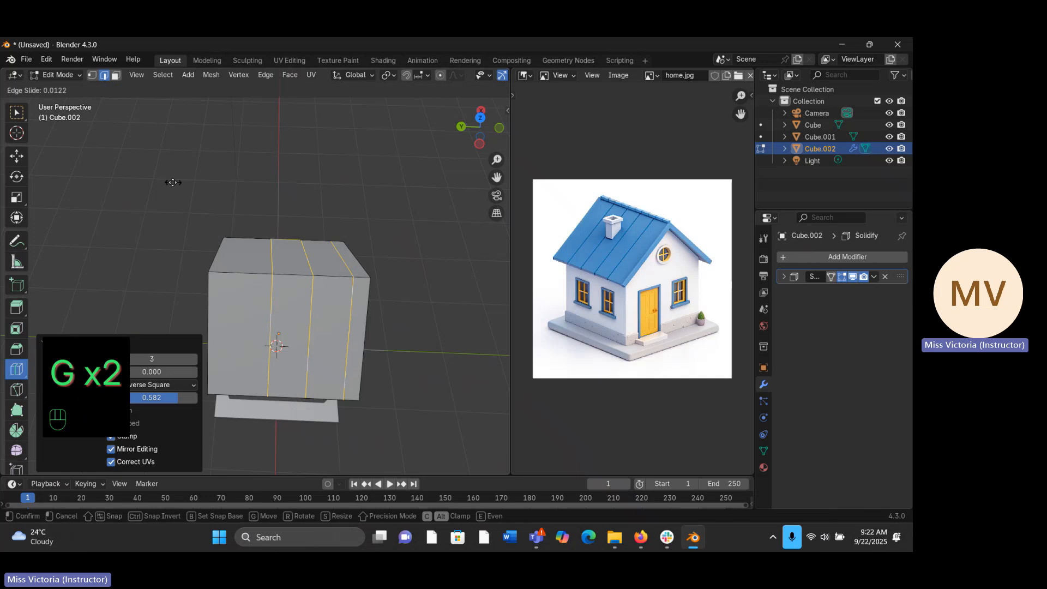
pyautogui.press('g')
pyautogui.press('g')
pyautogui.press('g')
pyautogui.press('g')
pyautogui.press('g')
pyautogui.press('g')
pyautogui.press('g')
pyautogui.press('g')
pyautogui.press('g')
pyautogui.press('g')
pyautogui.press('g')
pyautogui.press('g')
pyautogui.press('g')
pyautogui.press('g')
pyautogui.press('g')
pyautogui.press('g')
pyautogui.press('g')
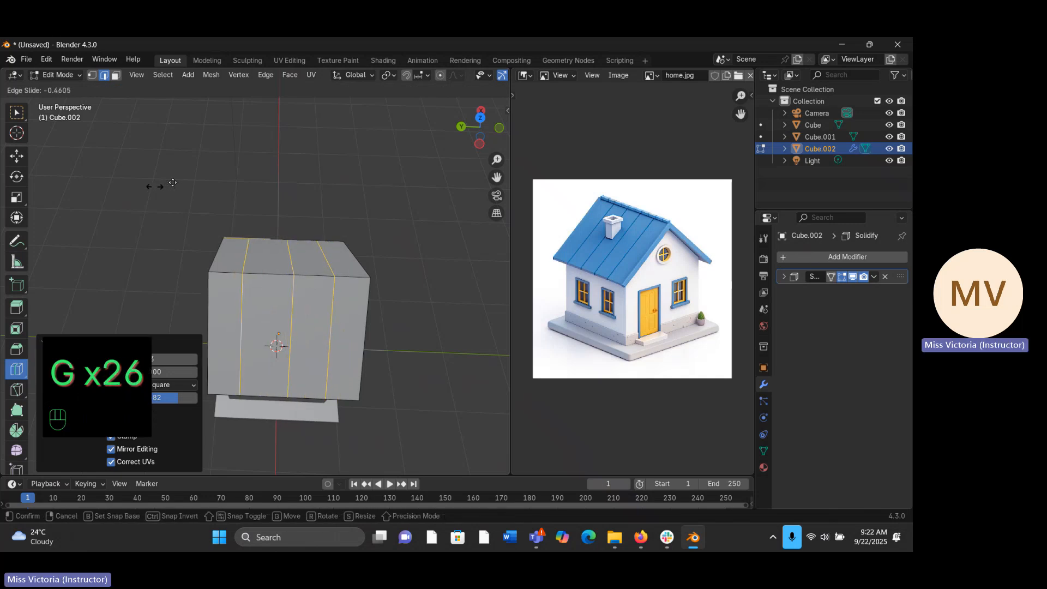
pyautogui.click(155, 188)
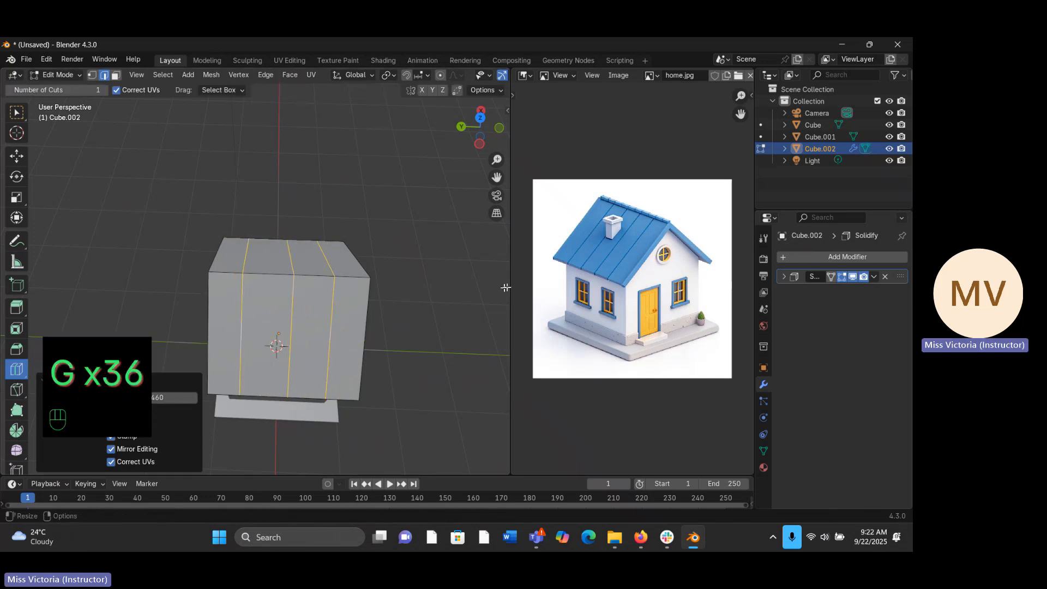
pyautogui.moveTo(428, 335); pyautogui.dragTo(439, 275, button='middle')
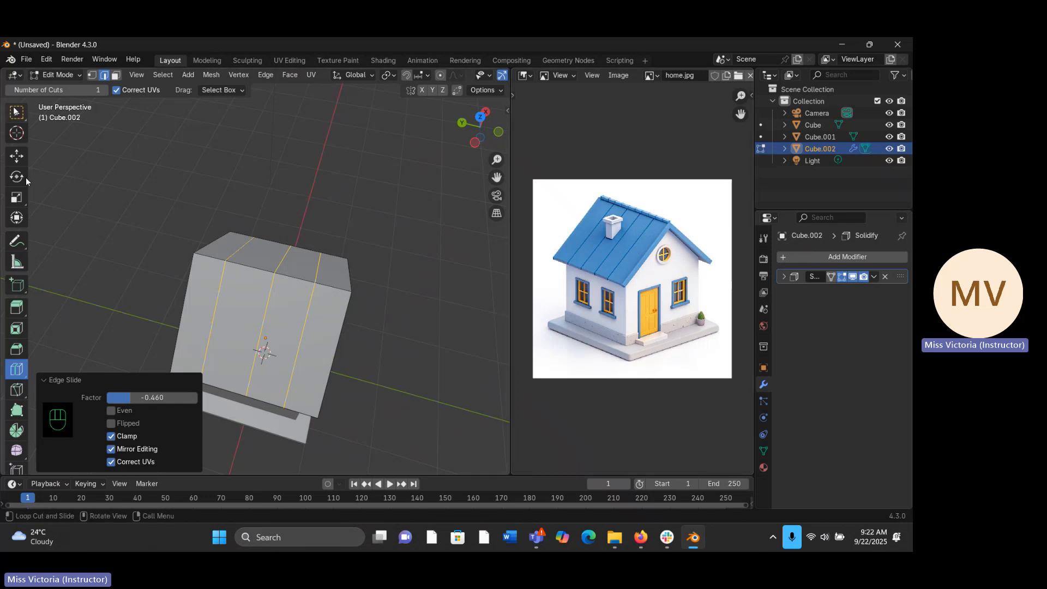
pyautogui.click(16, 112)
pyautogui.click(73, 202)
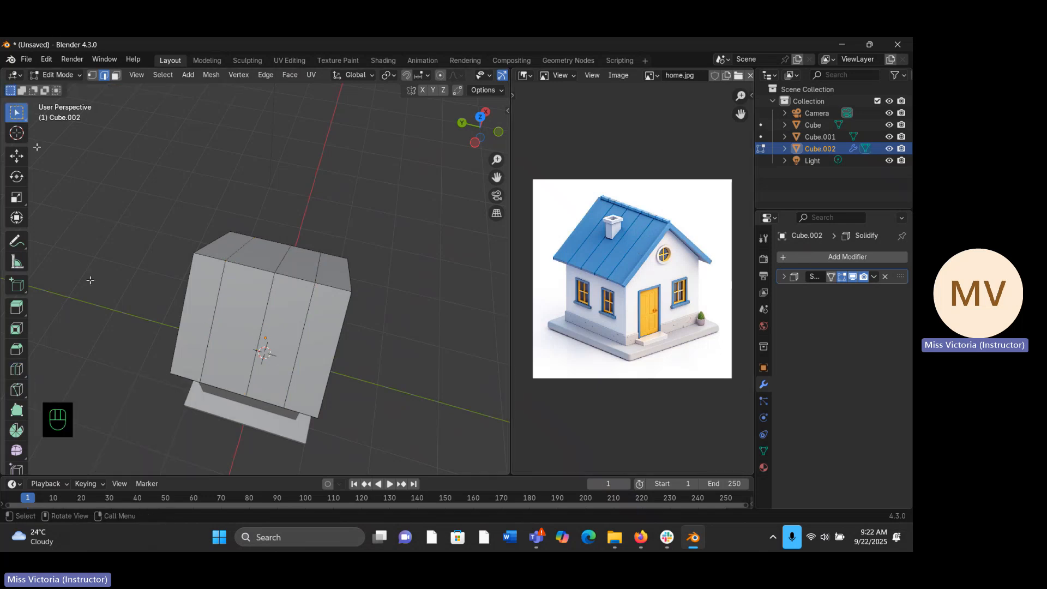
# - Try adding three more loop cuts in the roof strip next to one gable end, and undo them
pyautogui.moveTo(292, 280); pyautogui.dragTo(298, 268, button='middle')
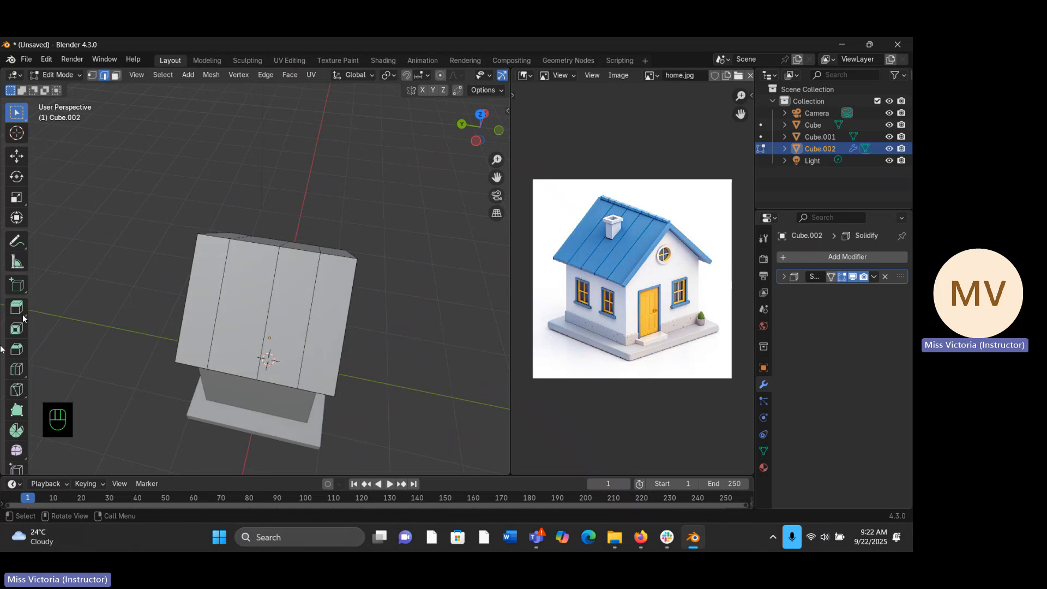
pyautogui.click(18, 374)
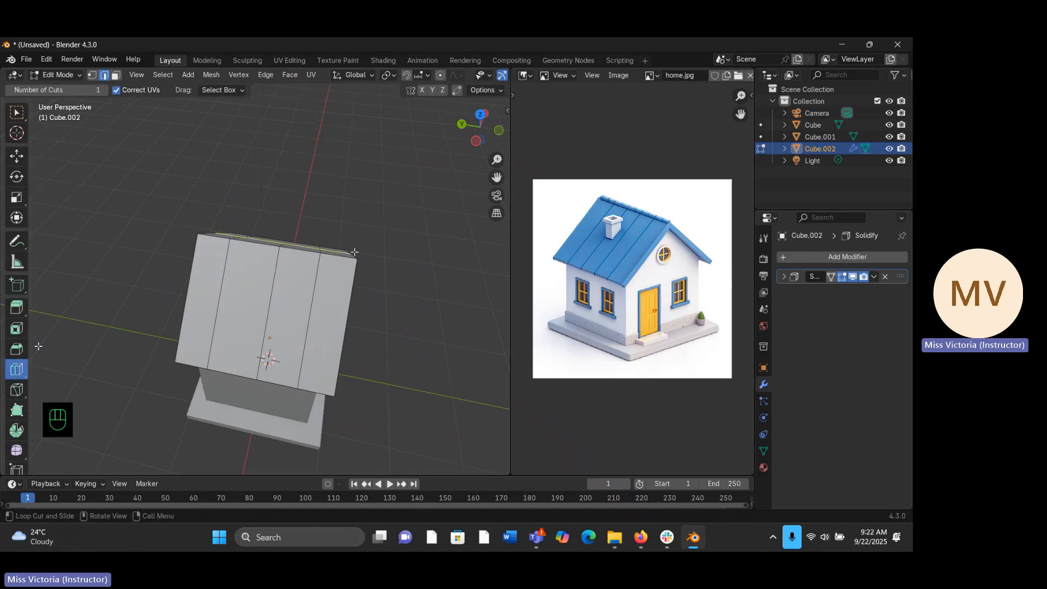
pyautogui.moveTo(339, 251); pyautogui.dragTo(317, 304, button='middle')
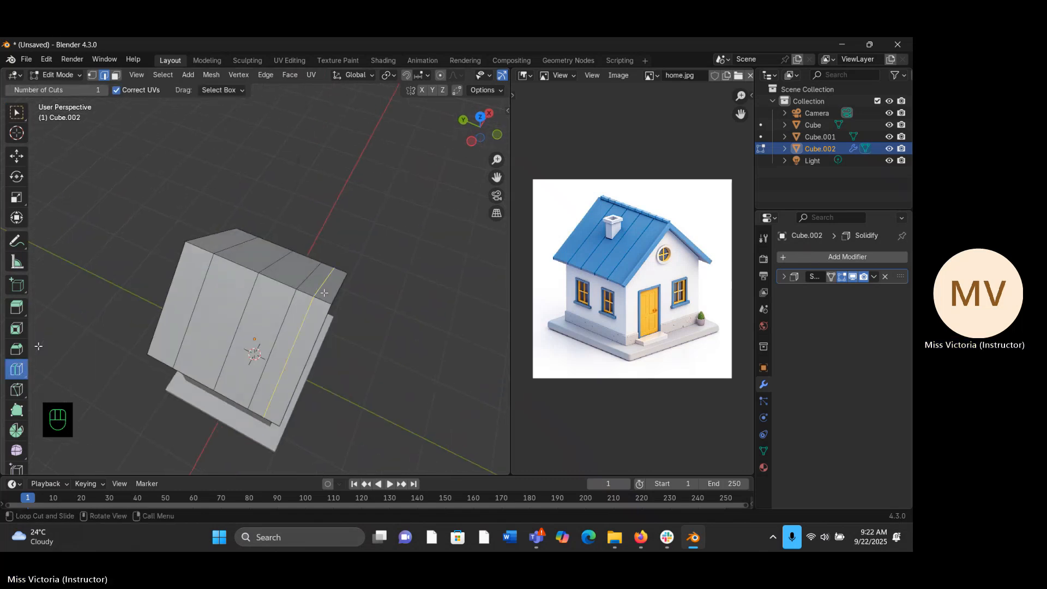
pyautogui.moveTo(316, 304); pyautogui.dragTo(297, 320)
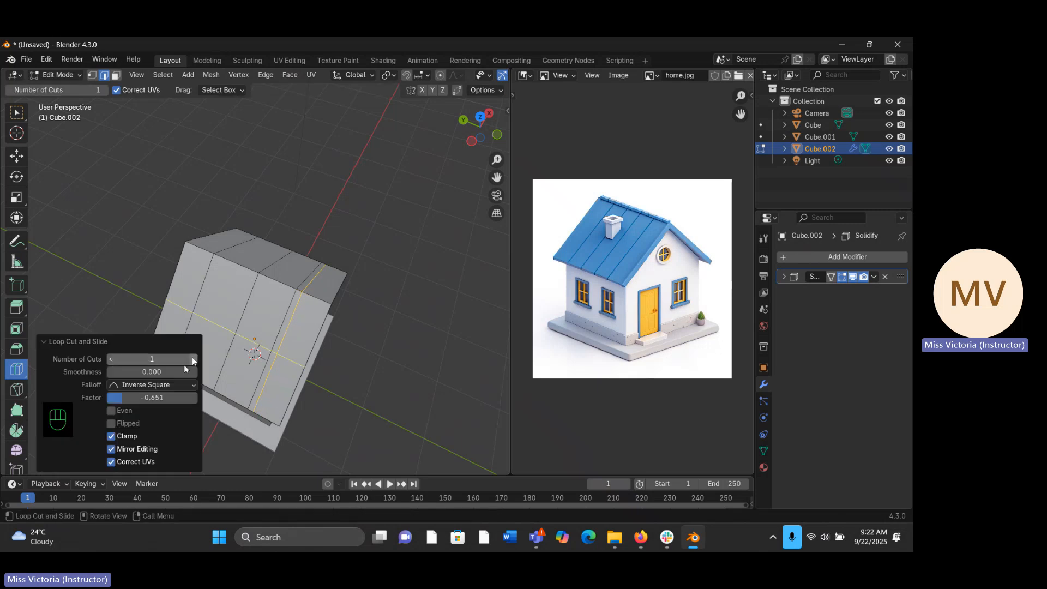
pyautogui.click(193, 360)
pyautogui.click(194, 359)
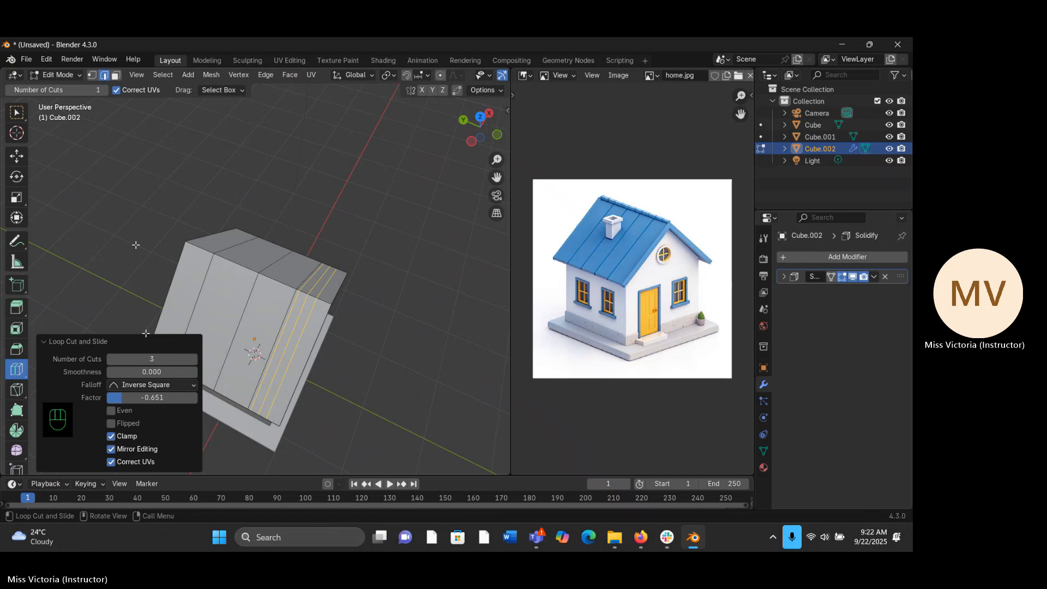
pyautogui.hotkey('ctrl', 'z')
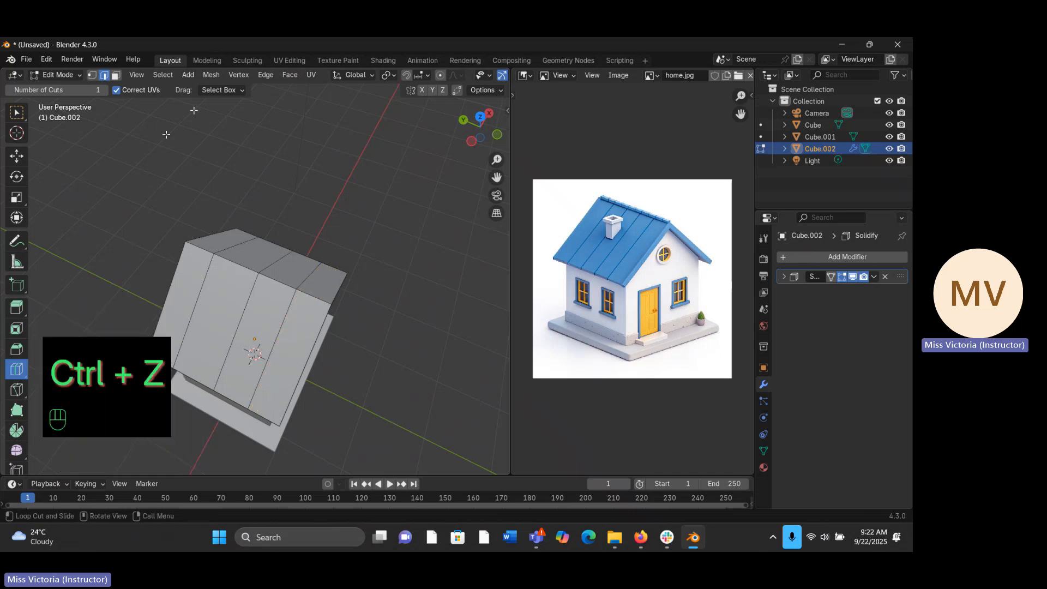
pyautogui.click(20, 113)
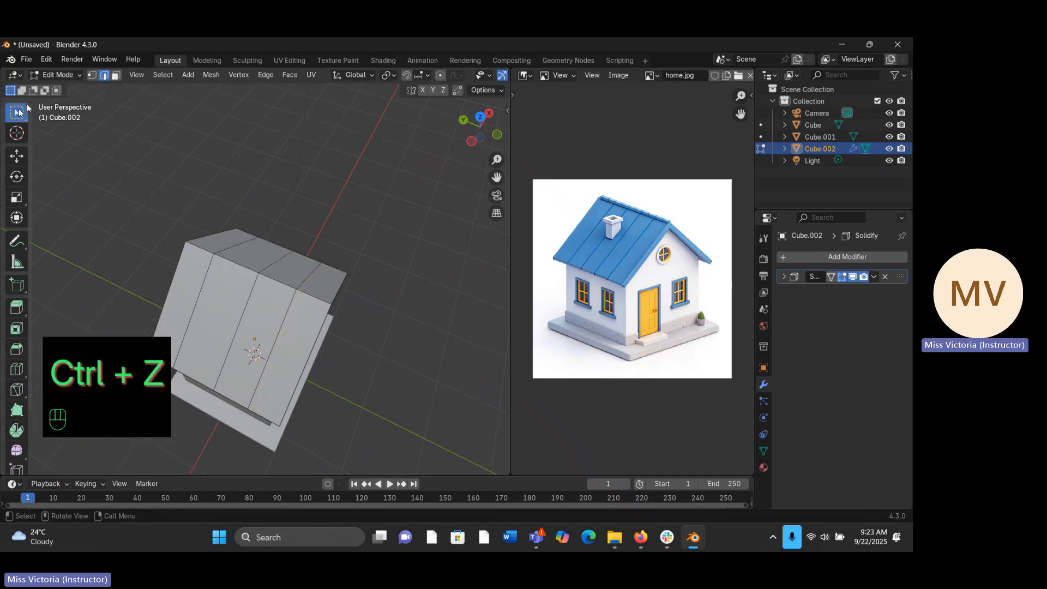
# - Add one loop cut close beside each of the three roof cuts, sliding the last two by factors of about 0.89 and -0.78
pyautogui.moveTo(483, 342); pyautogui.dragTo(490, 299, button='middle')
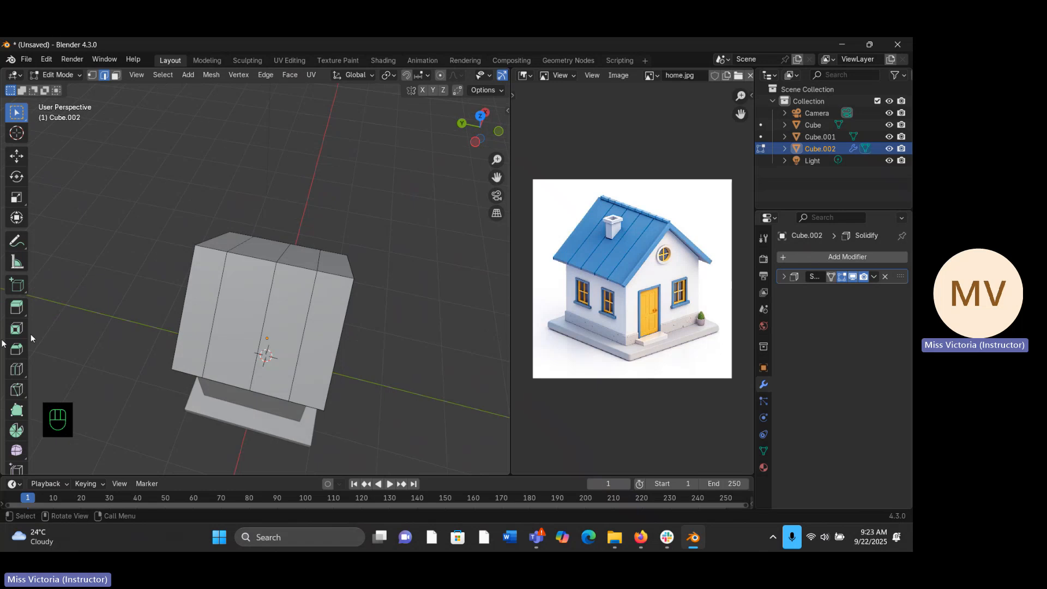
pyautogui.click(17, 370)
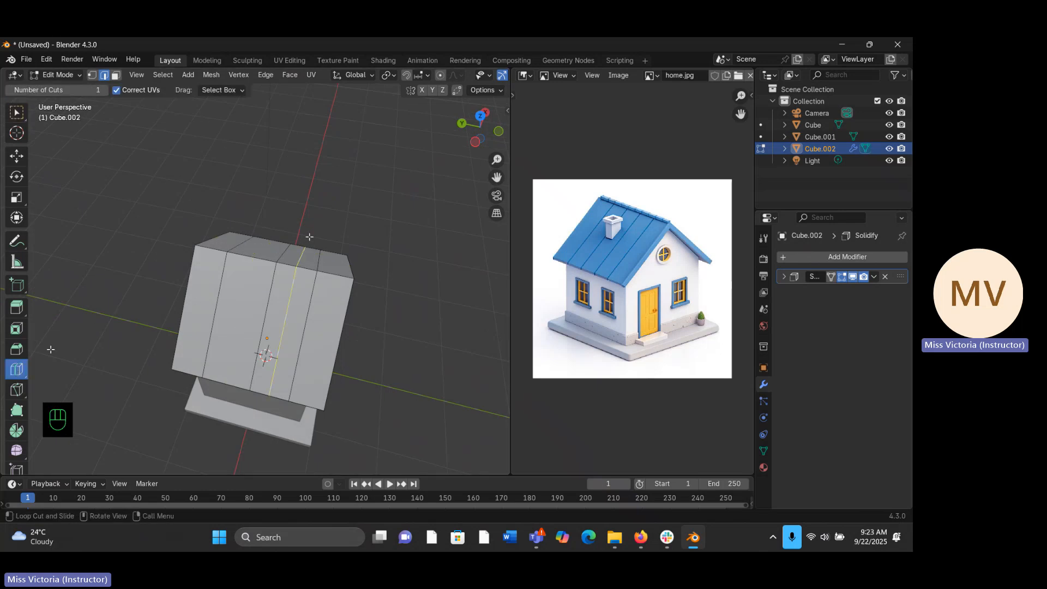
pyautogui.moveTo(312, 245); pyautogui.dragTo(298, 269)
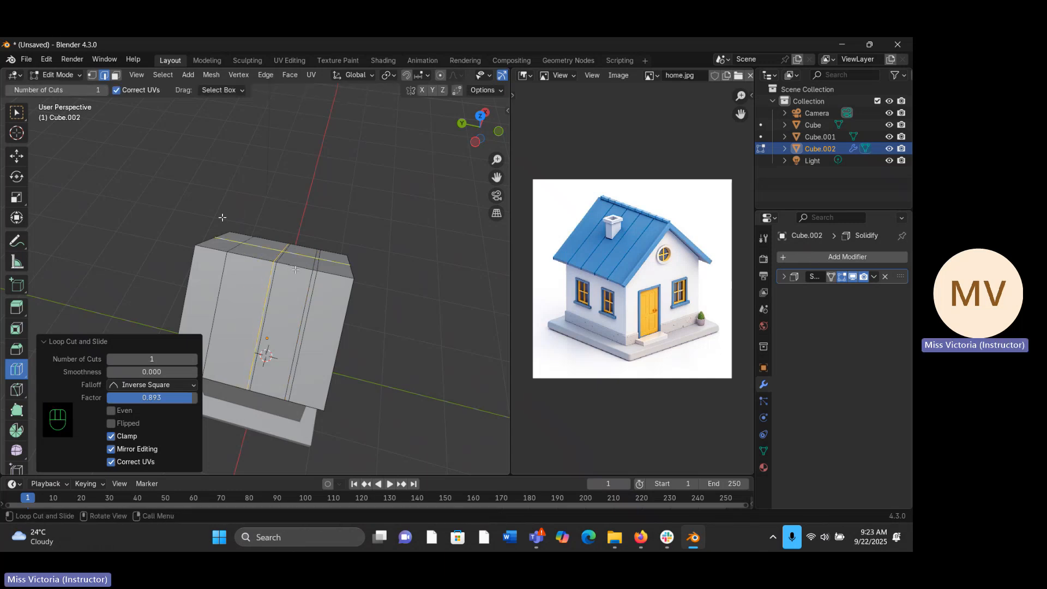
pyautogui.moveTo(219, 247); pyautogui.dragTo(227, 268)
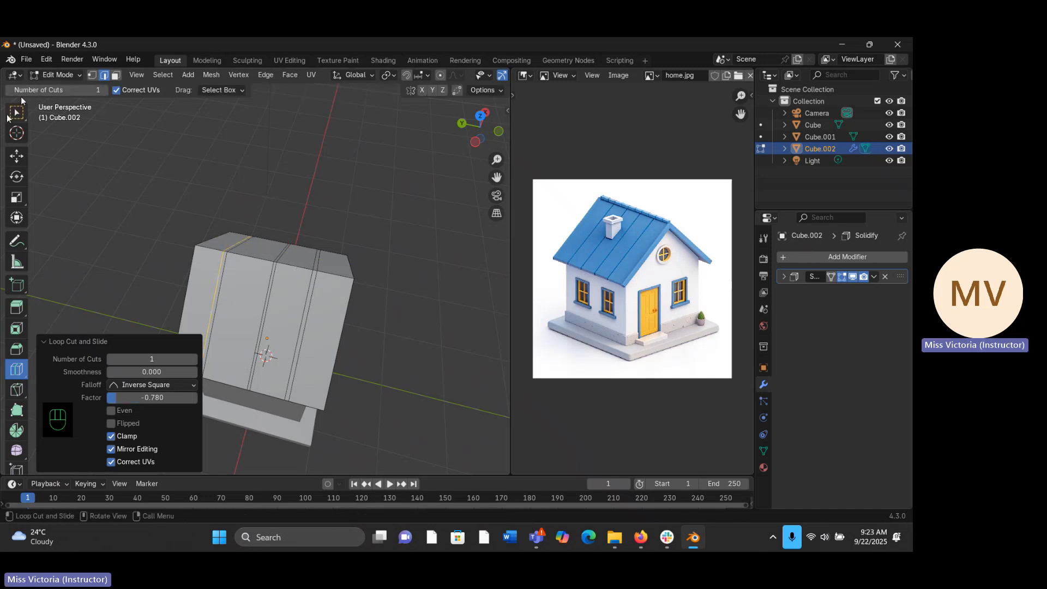
pyautogui.click(9, 115)
pyautogui.click(79, 159)
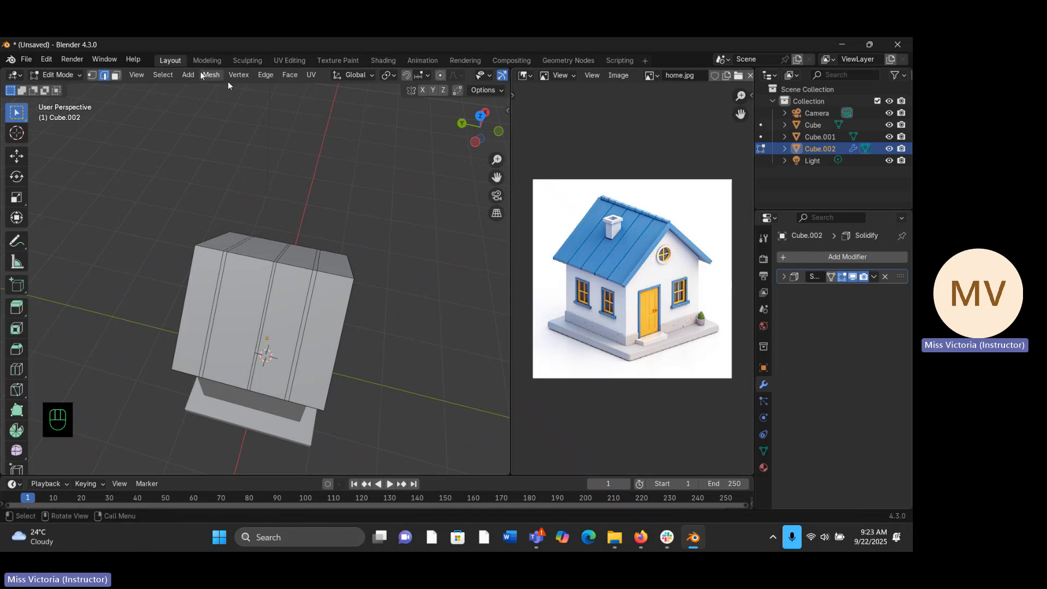
# - Select the faces of the three narrow strips running down both roof slopes
pyautogui.click(115, 75)
pyautogui.click(309, 284)
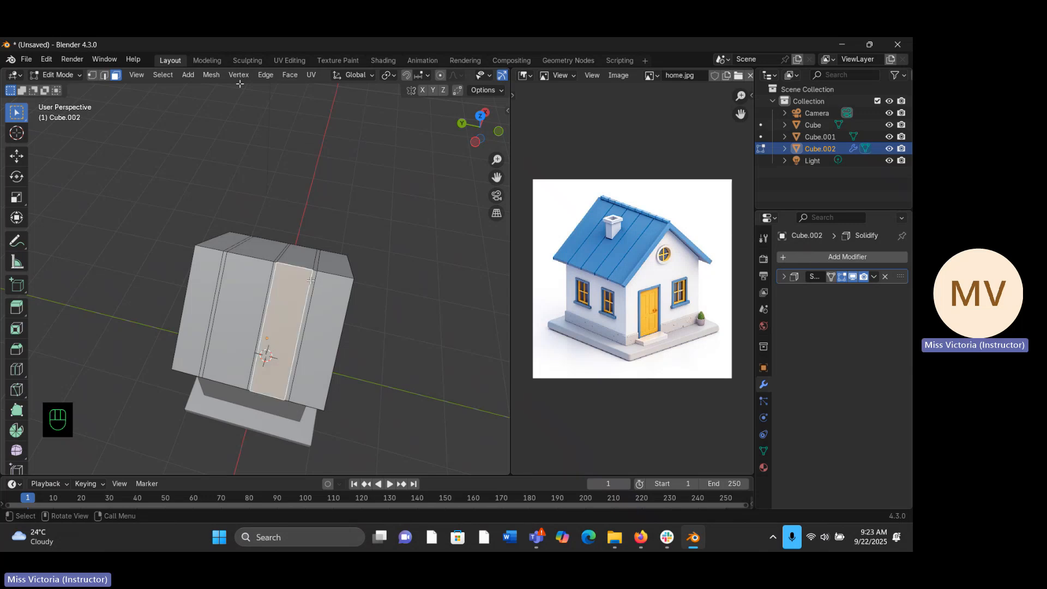
pyautogui.click(314, 278)
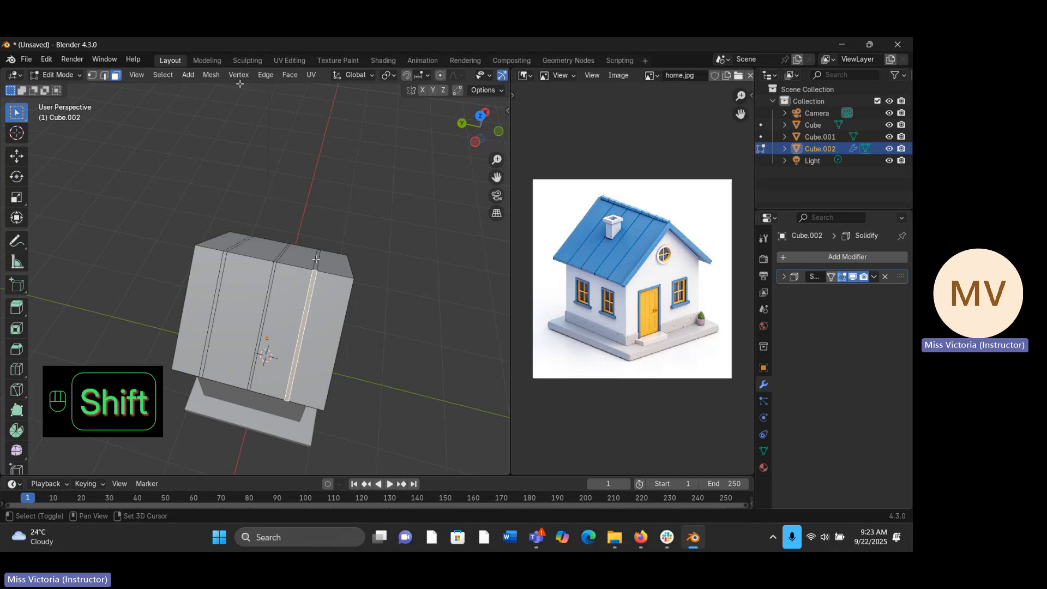
pyautogui.keyDown('shift'); pyautogui.click(316, 261); pyautogui.keyUp('shift')
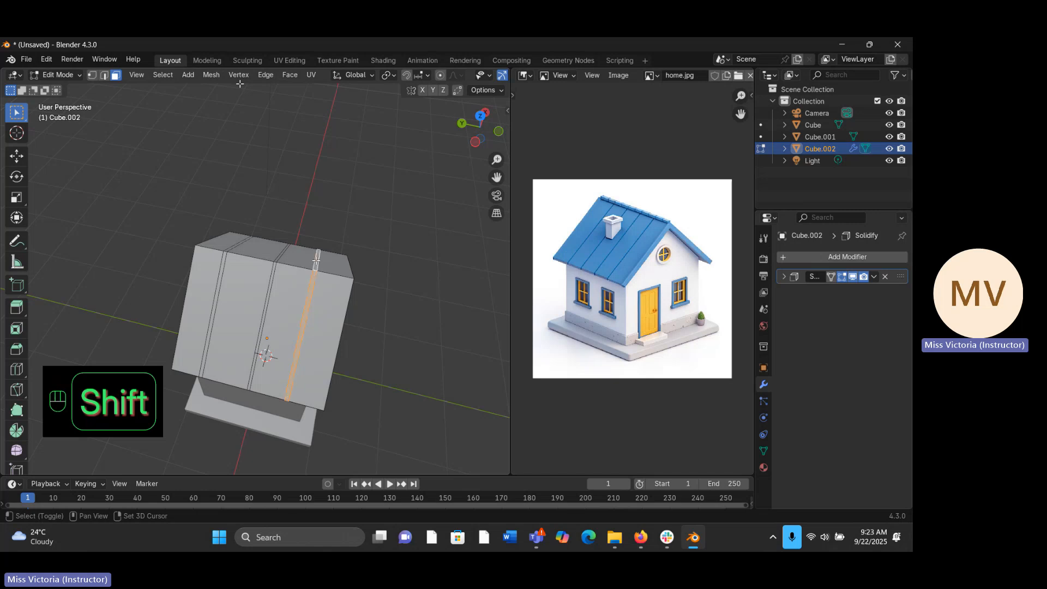
pyautogui.keyDown('shift'); pyautogui.click(279, 255); pyautogui.keyUp('shift')
pyautogui.keyDown('shift'); pyautogui.click(279, 255); pyautogui.keyUp('shift')
pyautogui.keyDown('shift'); pyautogui.click(279, 257); pyautogui.keyUp('shift')
pyautogui.keyDown('shift'); pyautogui.click(273, 268); pyautogui.keyUp('shift')
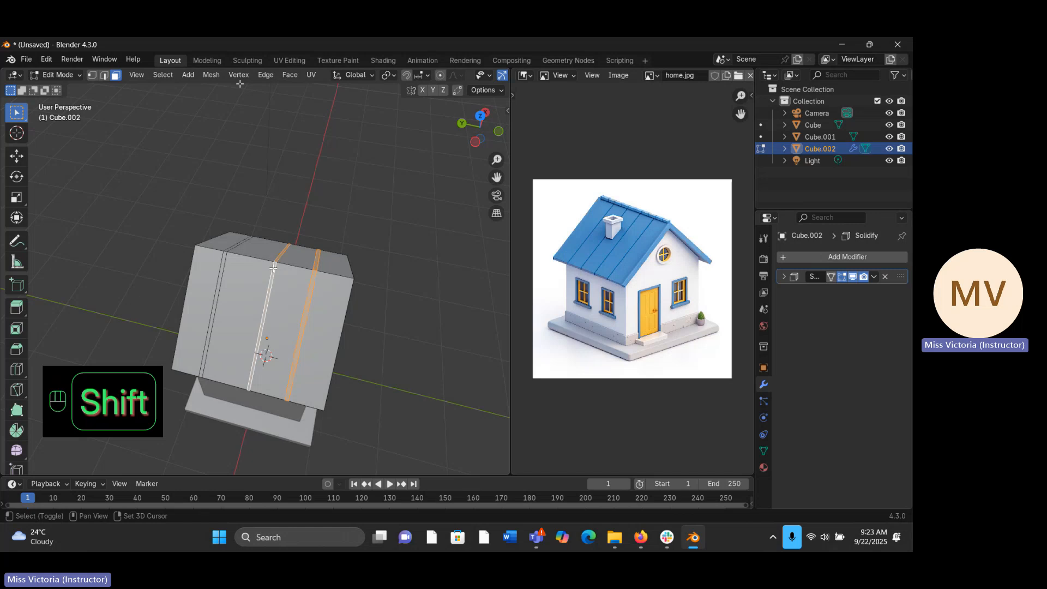
pyautogui.keyDown('shift'); pyautogui.click(227, 252); pyautogui.keyUp('shift')
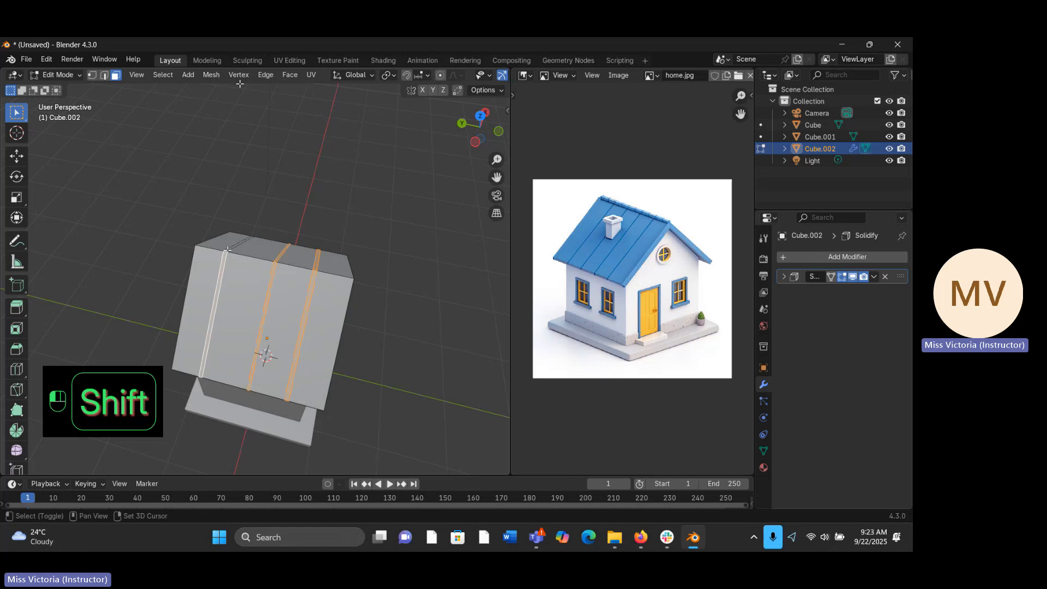
pyautogui.moveTo(227, 251); pyautogui.dragTo(308, 257, button='middle')
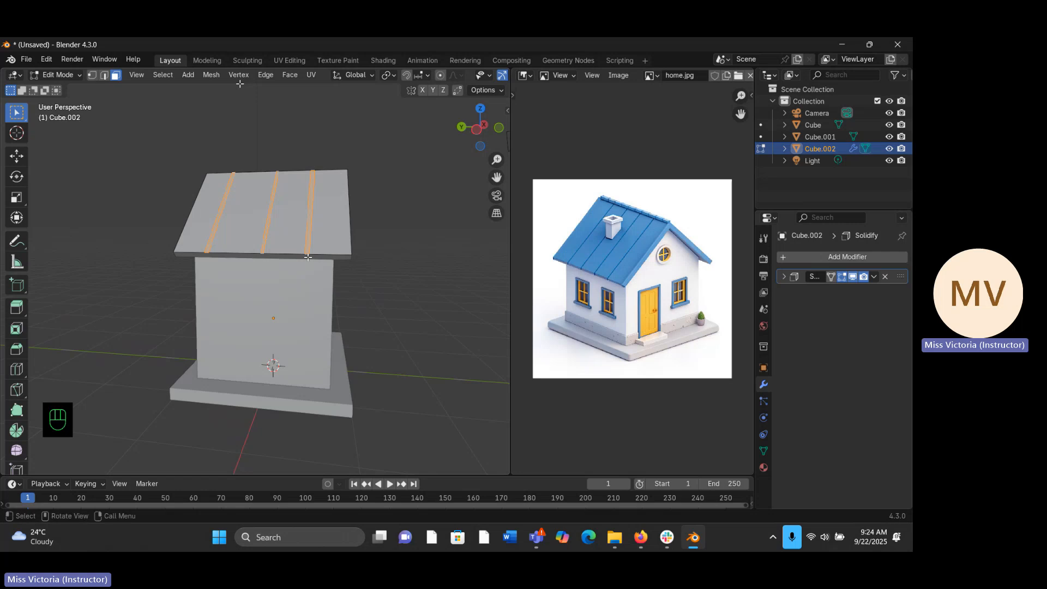
# - Try extruding the selected roof strips along the global Y axis in the right orthographic view, and undo it
pyautogui.press('KP_3')
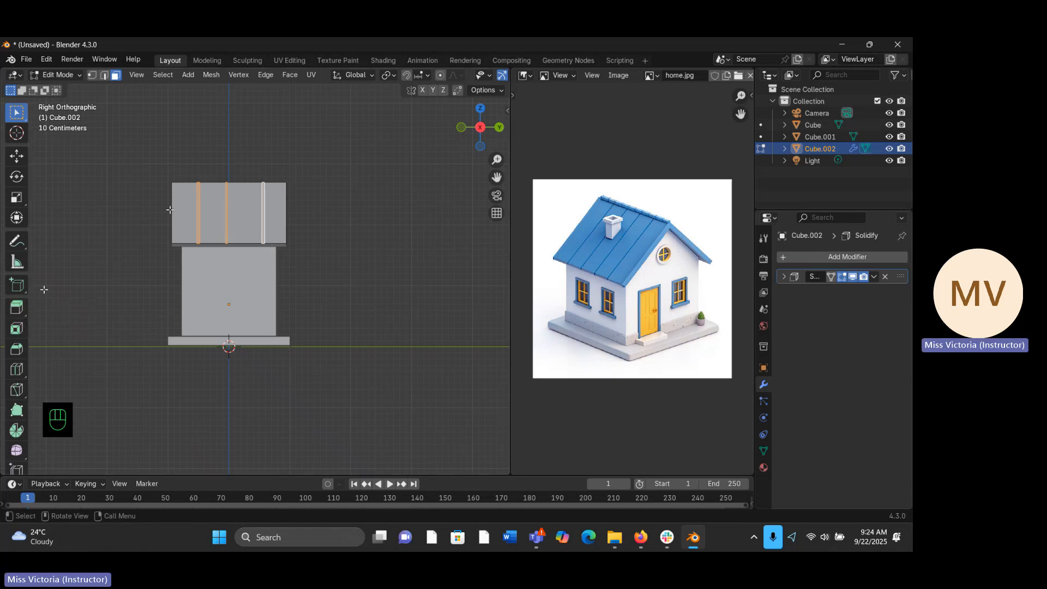
pyautogui.press('e')
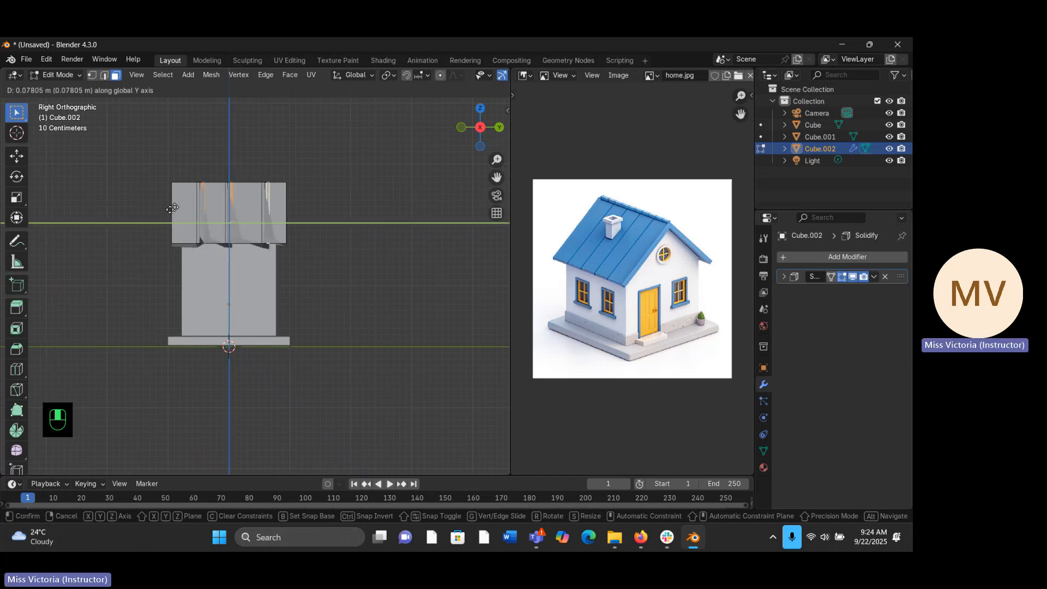
pyautogui.click(173, 208)
pyautogui.moveTo(172, 209)
pyautogui.mouseDown(button='middle')
pyautogui.moveTo(188, 163)
pyautogui.moveTo(175, 207)
pyautogui.mouseUp(button='middle')
pyautogui.moveTo(194, 136); pyautogui.dragTo(439, 170, button='middle')
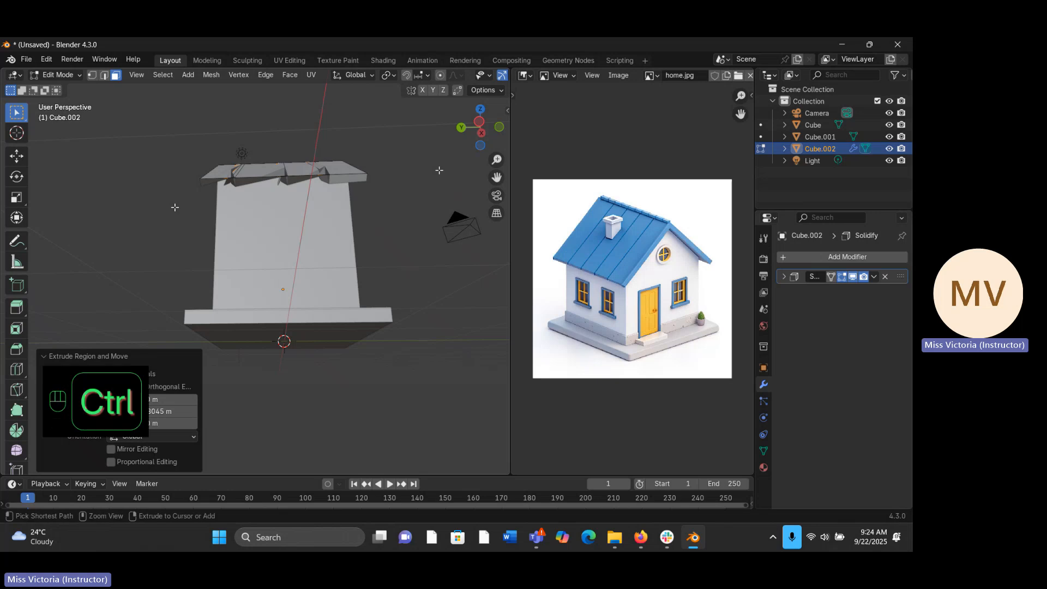
pyautogui.hotkey('ctrl', 'z')
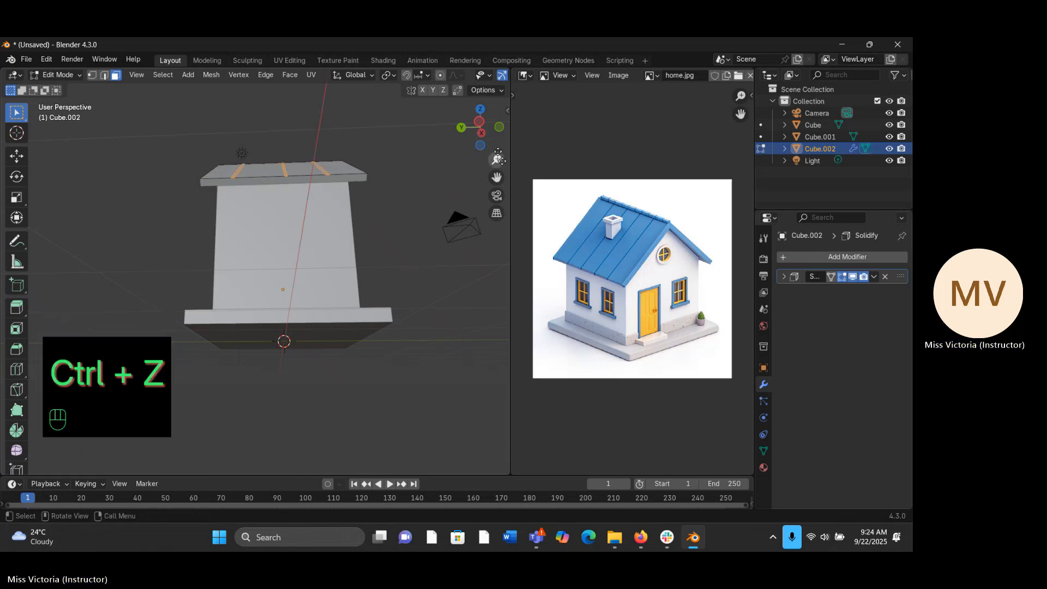
# - Try extruding the roof strips along their normals with an offset of about -0.0206 m and Flip Normals enabled
pyautogui.moveTo(499, 157)
pyautogui.mouseDown()
pyautogui.moveTo(499, 171)
pyautogui.moveTo(491, 165)
pyautogui.mouseUp()
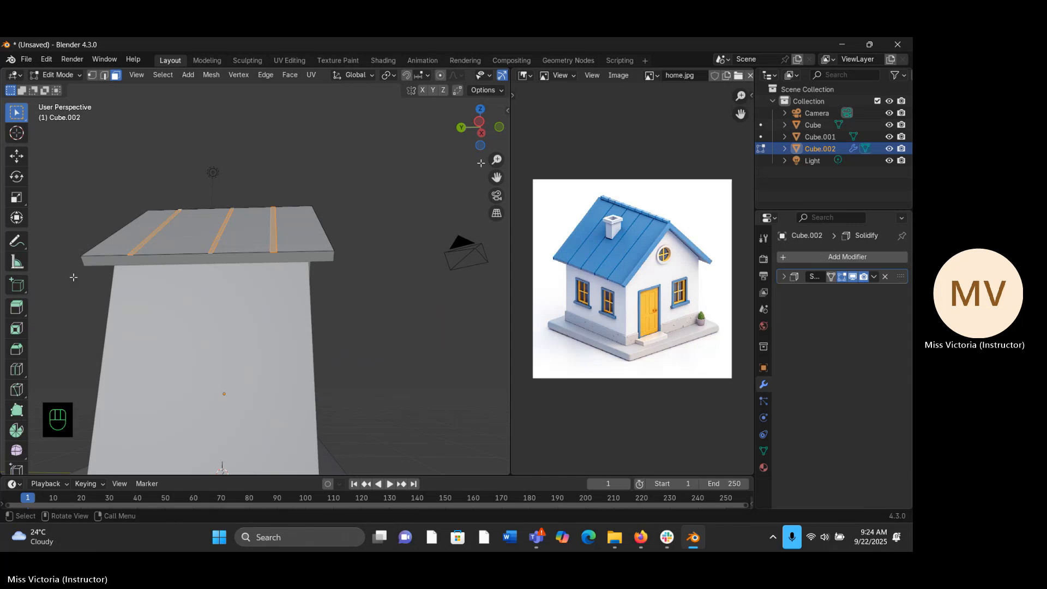
pyautogui.click(26, 314)
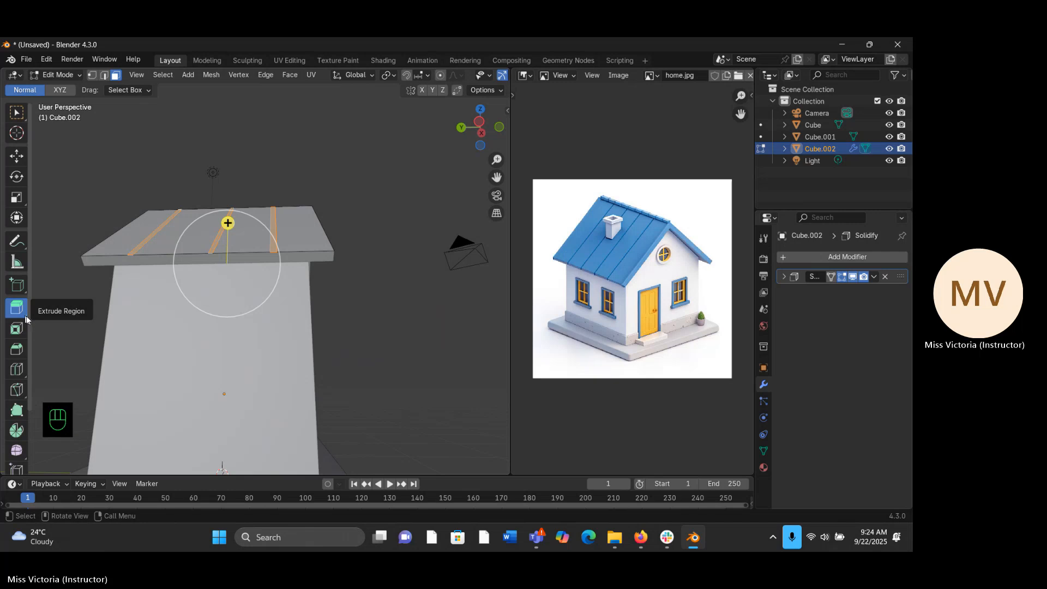
pyautogui.click(26, 316)
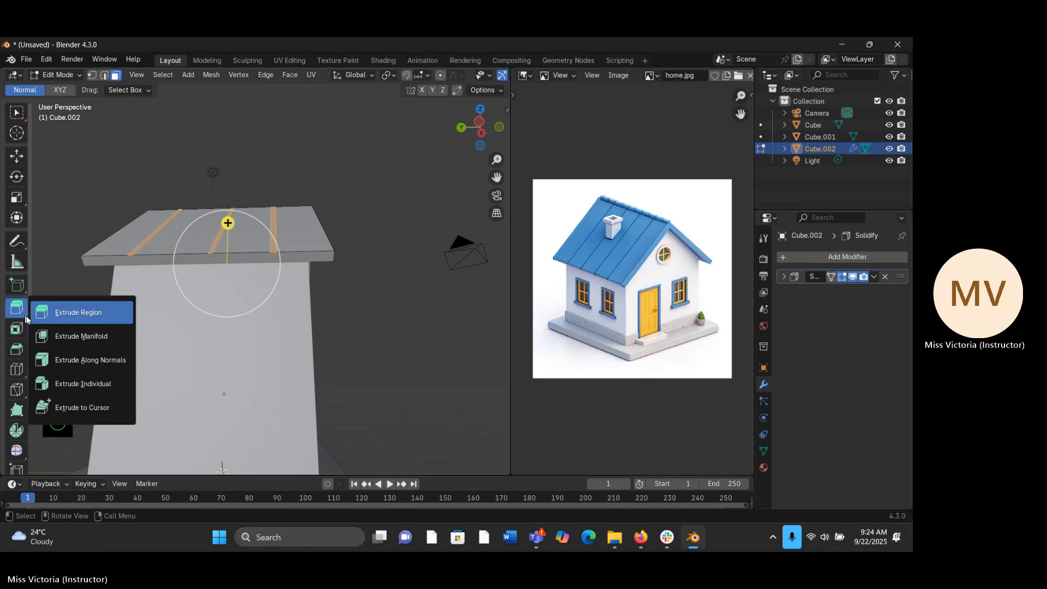
pyautogui.click(90, 360)
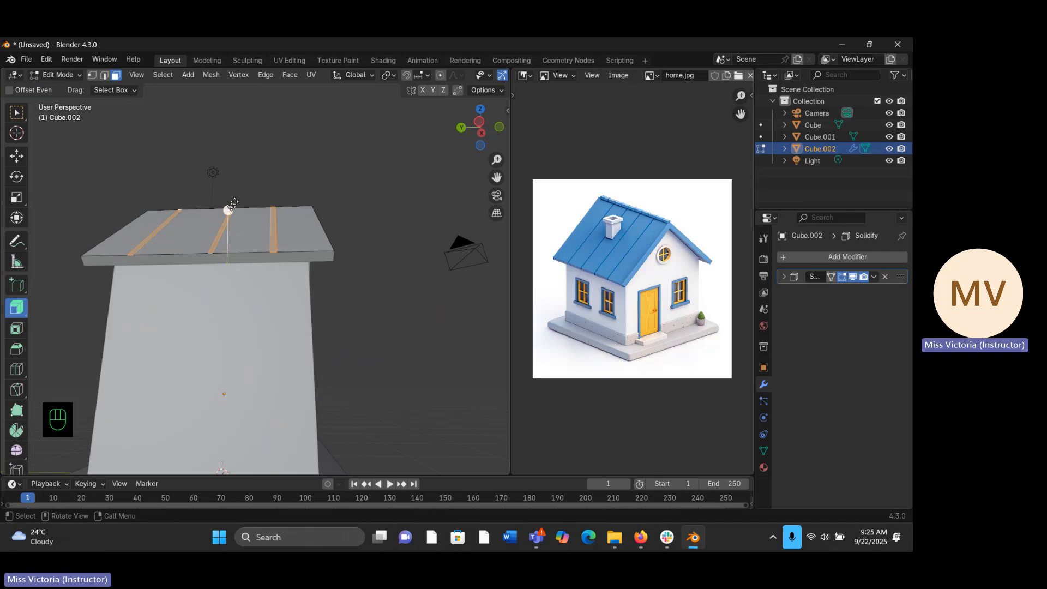
pyautogui.moveTo(229, 210); pyautogui.dragTo(240, 203)
pyautogui.moveTo(364, 289); pyautogui.dragTo(326, 304, button='middle')
pyautogui.click(111, 398)
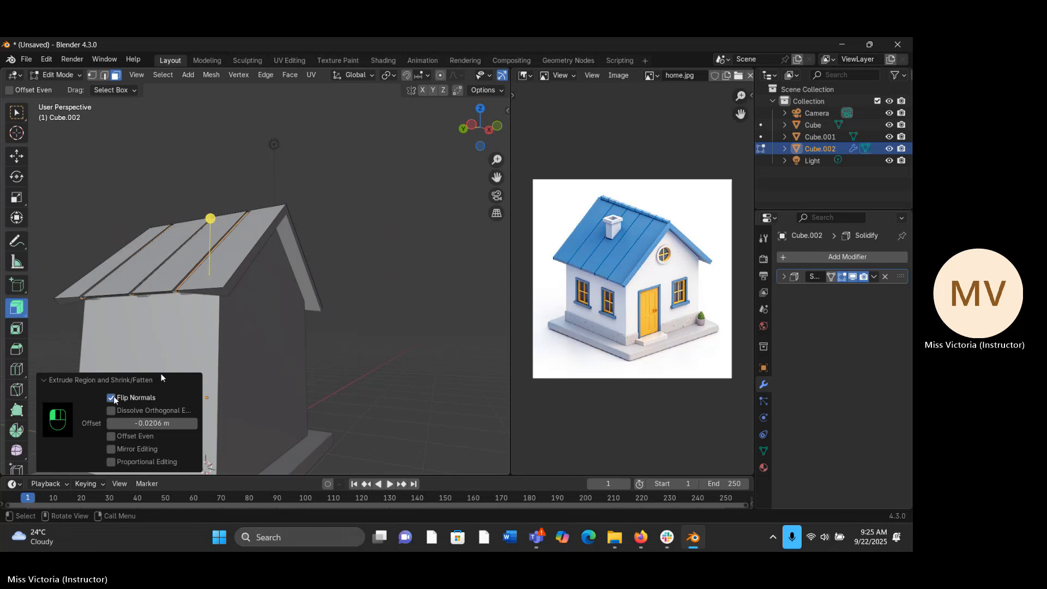
pyautogui.moveTo(119, 372); pyautogui.dragTo(415, 314, button='middle')
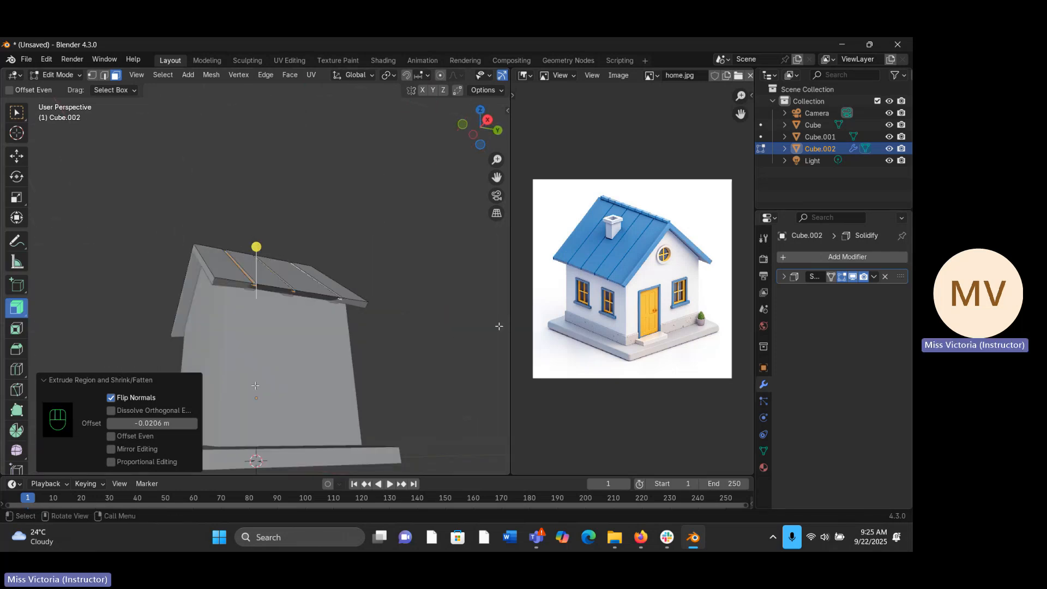
pyautogui.moveTo(128, 427); pyautogui.dragTo(127, 428)
pyautogui.moveTo(197, 363); pyautogui.dragTo(402, 318, button='middle')
# - Undo the extrusion along normals and clear the selection of the roof strips
pyautogui.press('Tab')
pyautogui.hotkey('ctrl', 'z')
pyautogui.hotkey('ctrl', 'z')
pyautogui.hotkey('ctrl', 'z')
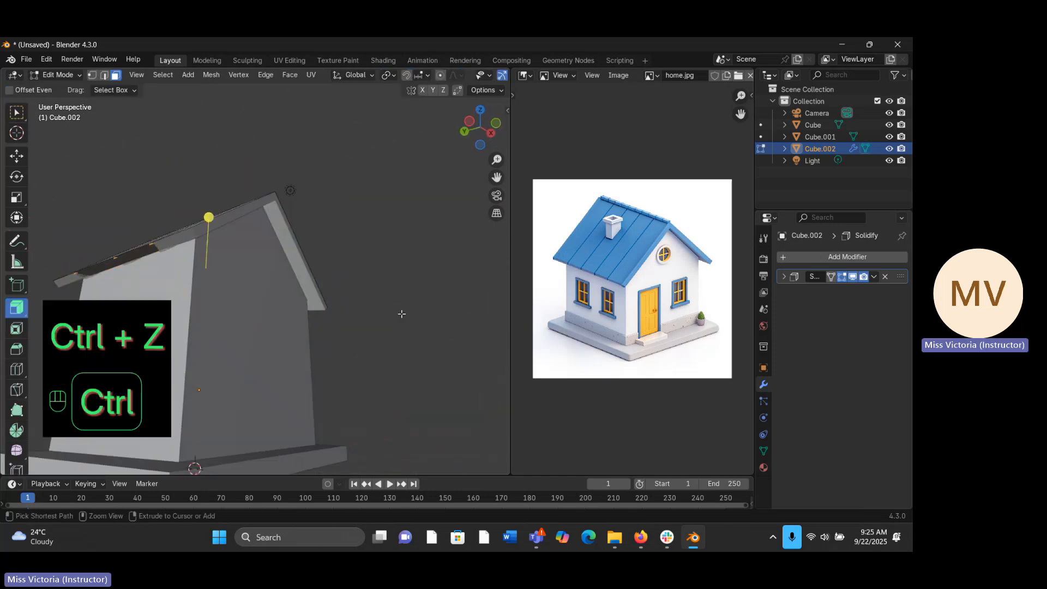
pyautogui.moveTo(436, 360); pyautogui.dragTo(437, 356, button='middle')
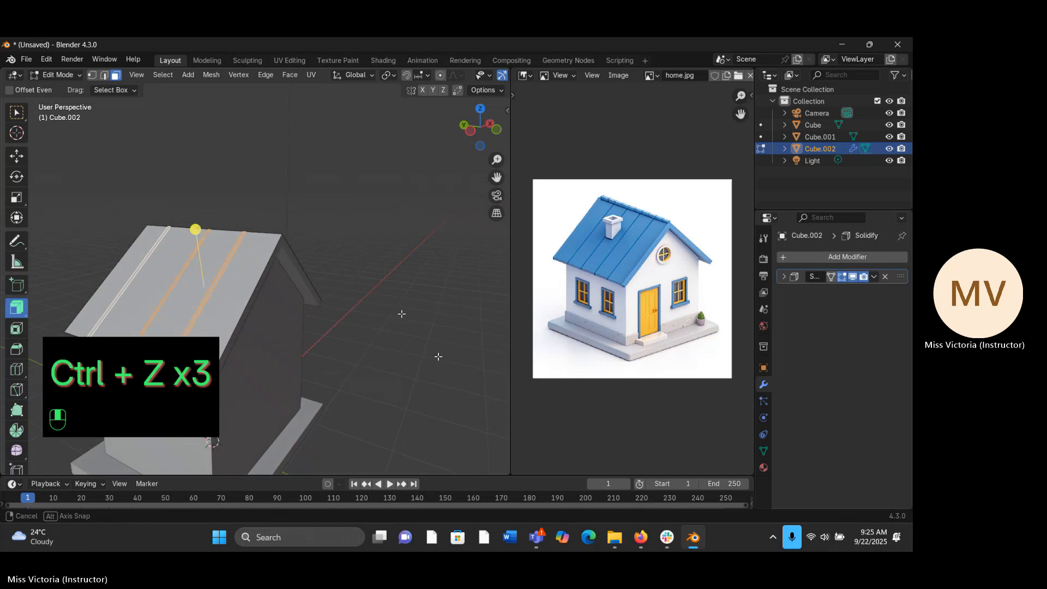
pyautogui.hotkey('ctrl', 'z')
pyautogui.hotkey('ctrl', 'z')
pyautogui.hotkey('ctrl', 'z')
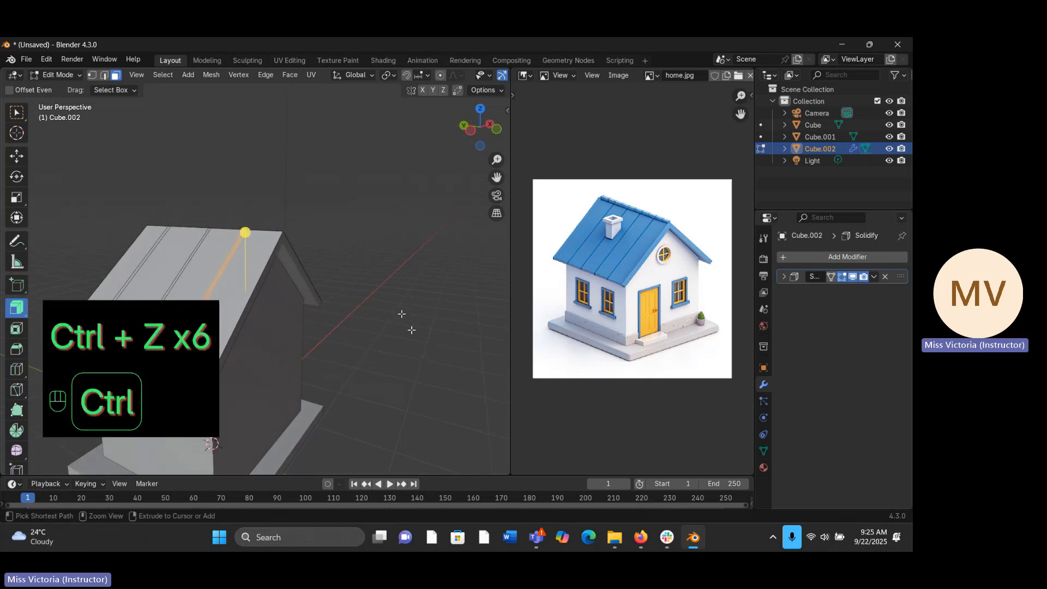
pyautogui.moveTo(336, 285); pyautogui.dragTo(344, 262, button='middle')
pyautogui.click(345, 262)
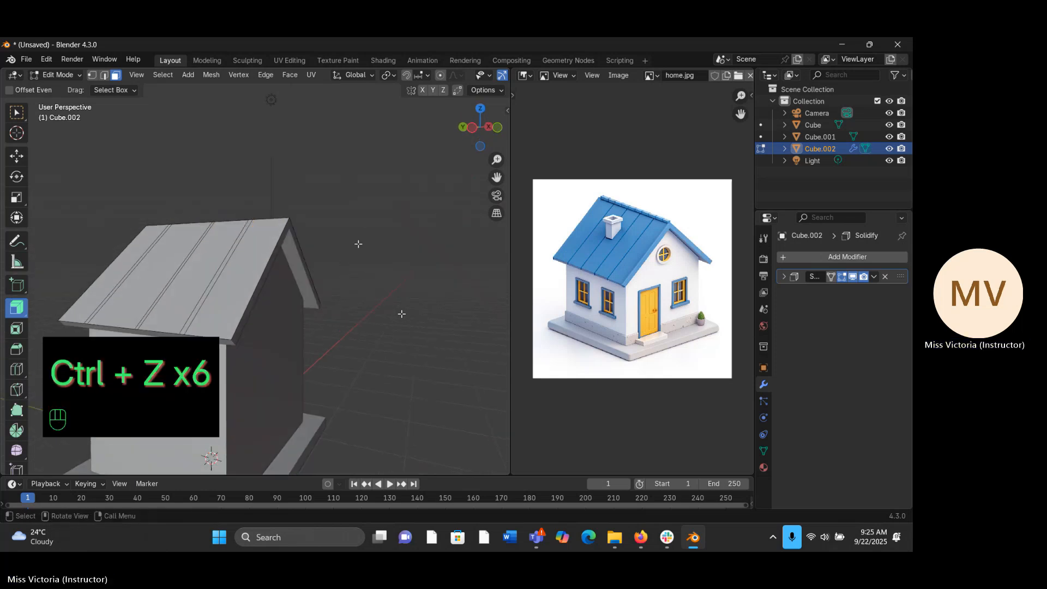
# - Apply the Solidify modifier to the roof in Object Mode and return to Edit Mode
pyautogui.press('Tab')
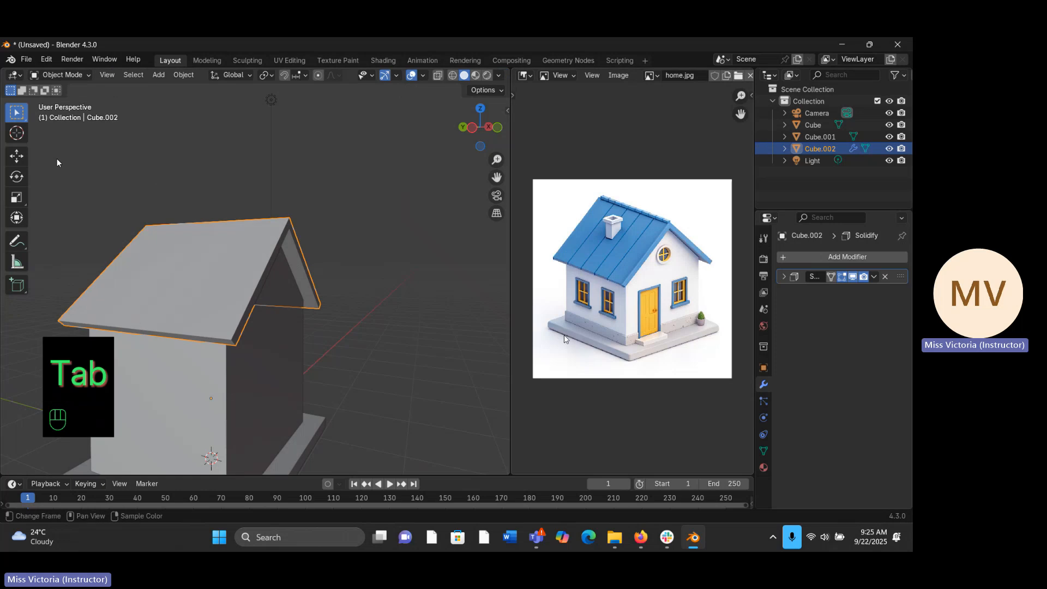
pyautogui.click(874, 276)
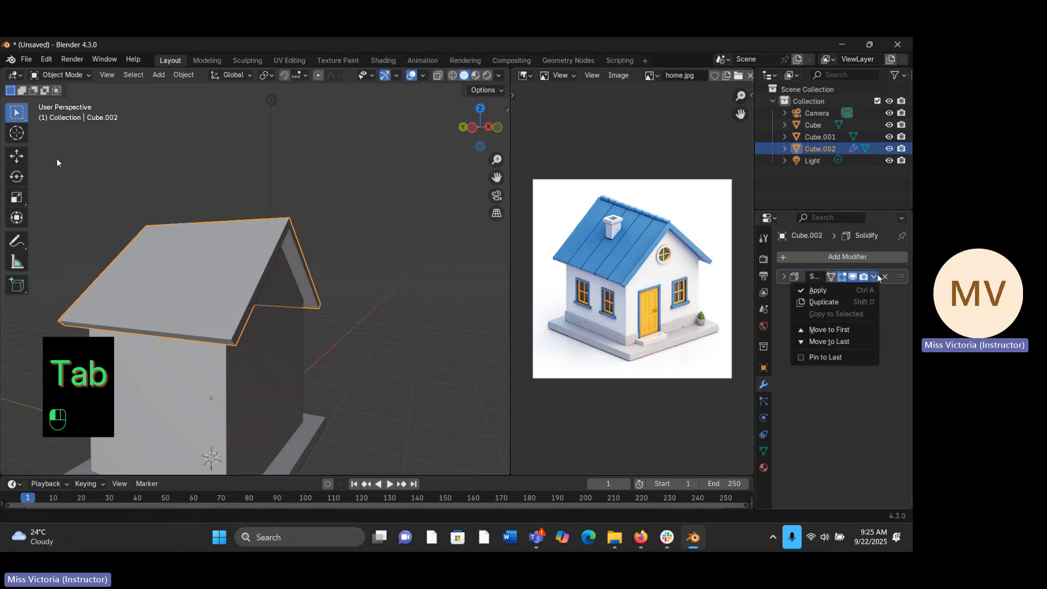
pyautogui.click(851, 289)
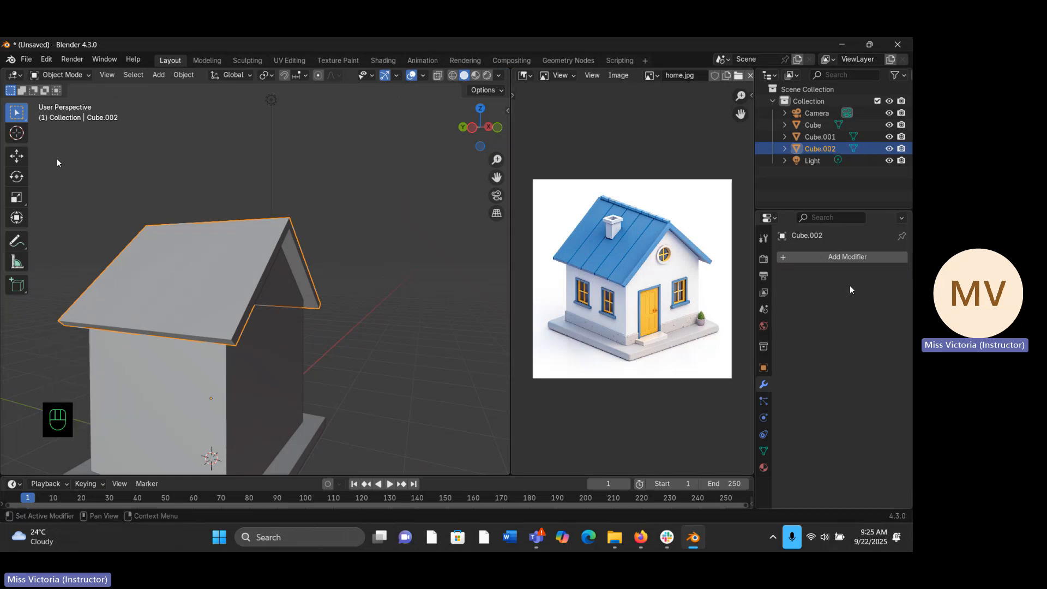
pyautogui.moveTo(505, 308); pyautogui.dragTo(493, 296, button='middle')
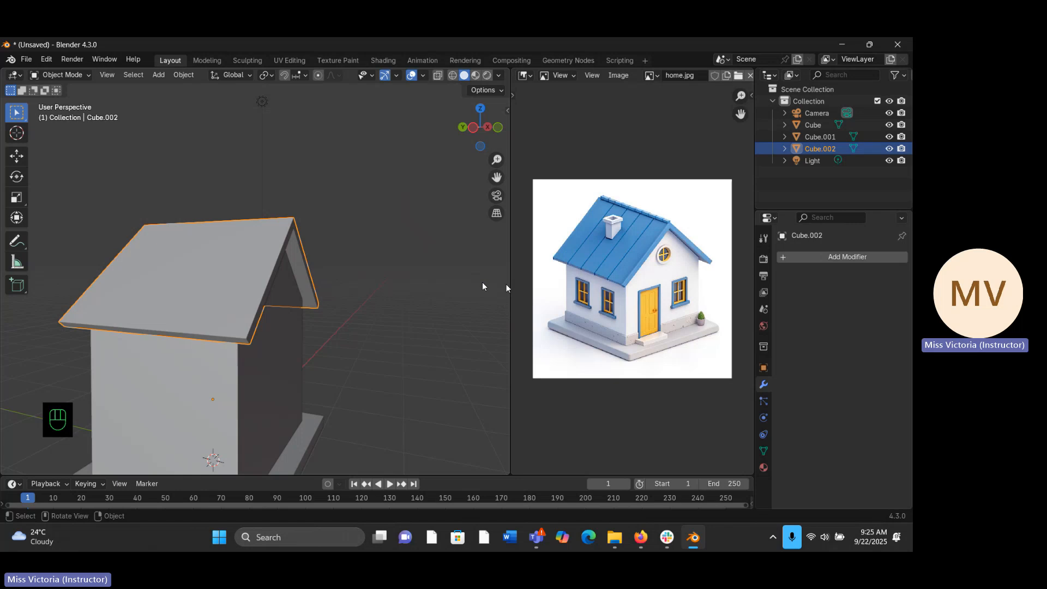
pyautogui.press('Tab')
pyautogui.moveTo(364, 290); pyautogui.dragTo(482, 282, button='middle')
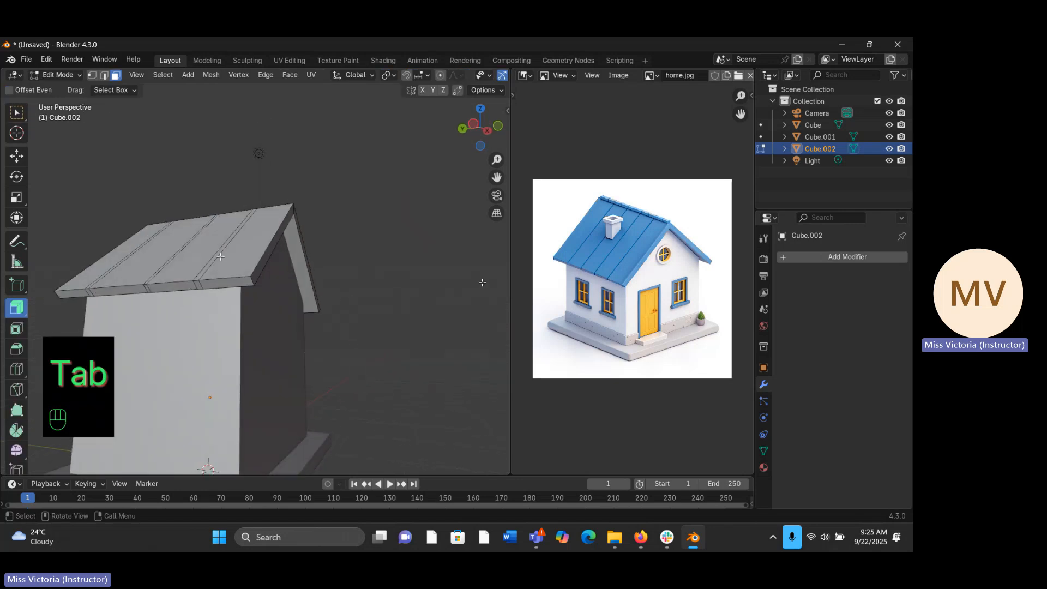
# - Select the three narrow strip faces on the roof slope facing the view, leaving the wide panels unselected
pyautogui.click(209, 262)
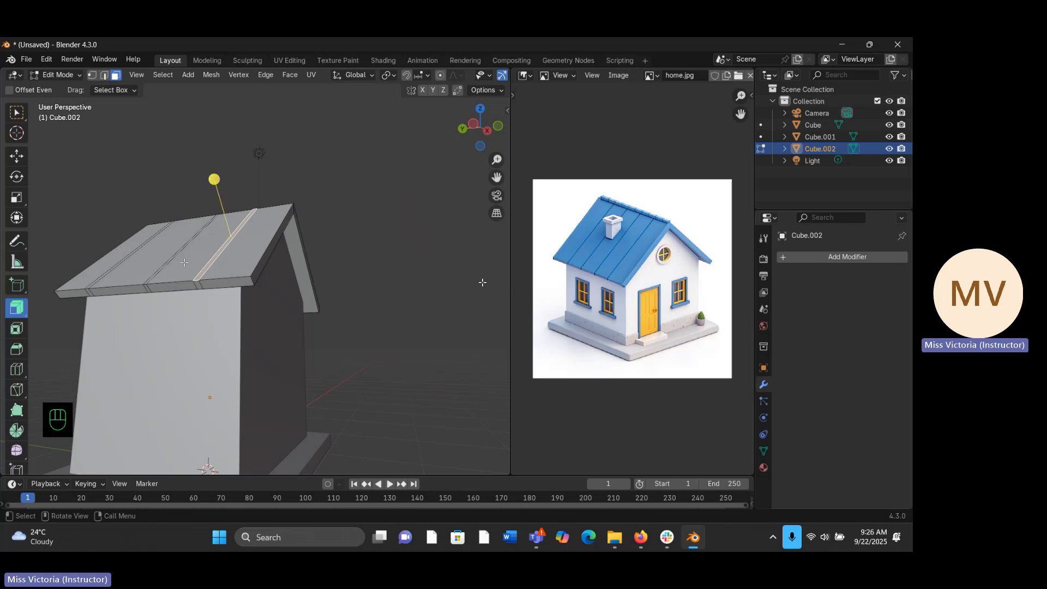
pyautogui.press('shift')
pyautogui.keyDown('shift'); pyautogui.click(161, 269); pyautogui.keyUp('shift')
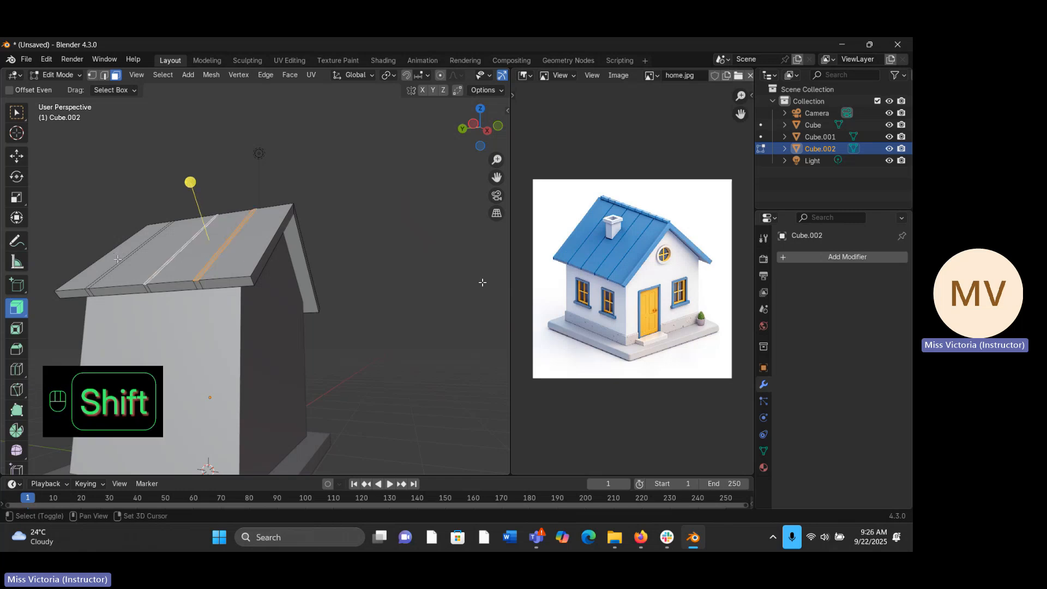
pyautogui.keyDown('shift'); pyautogui.click(118, 259); pyautogui.keyUp('shift')
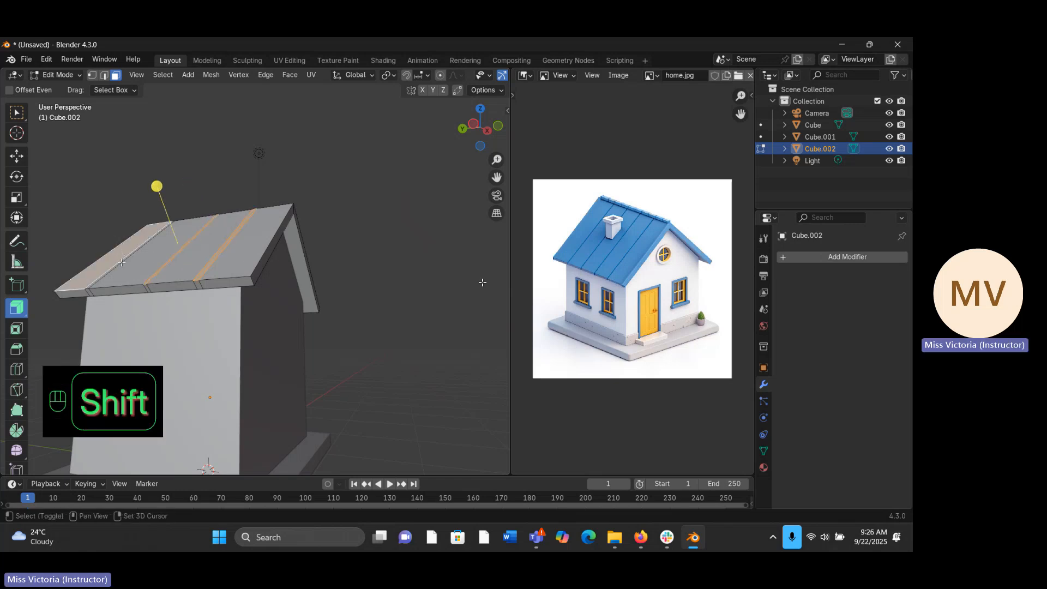
pyautogui.click(121, 262)
pyautogui.press('shift')
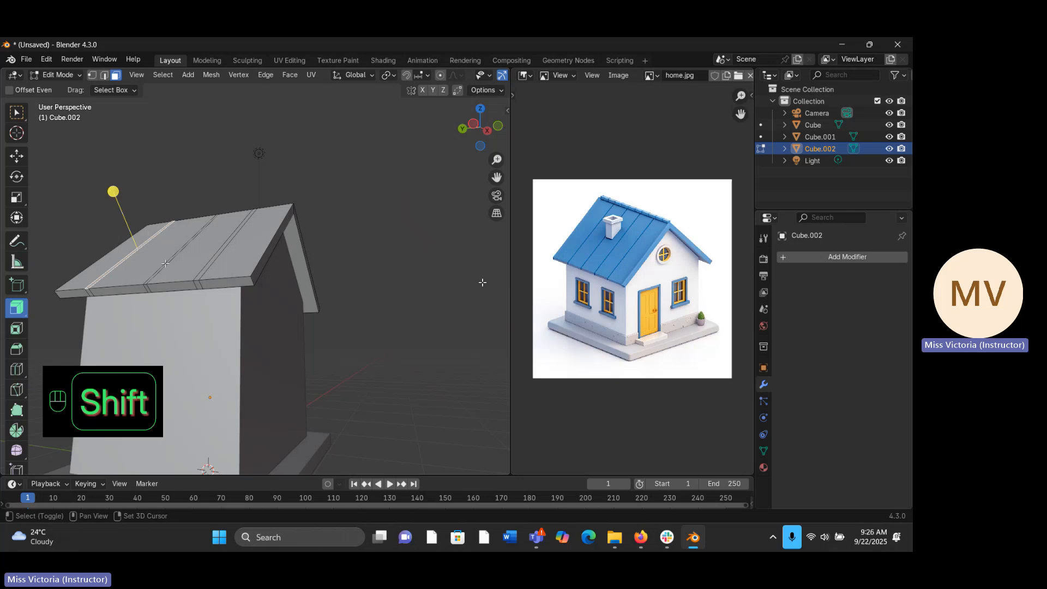
pyautogui.keyDown('shift'); pyautogui.click(198, 255); pyautogui.keyUp('shift')
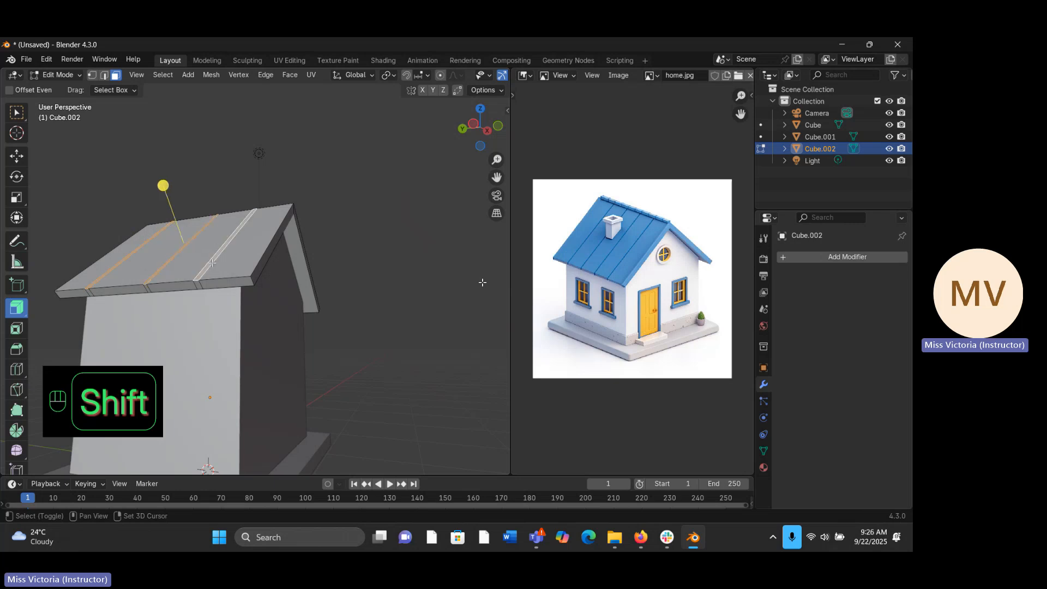
# - Extend the selection with the three narrow strip faces on the opposite roof slope, leaving the wide panels unselected
pyautogui.moveTo(210, 262); pyautogui.dragTo(242, 264, button='middle')
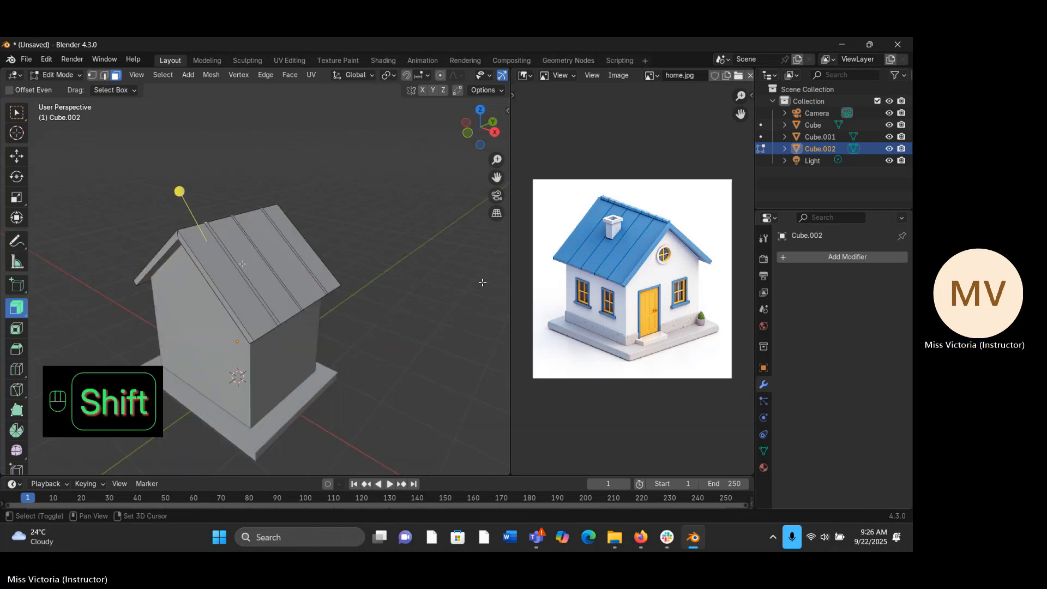
pyautogui.keyDown('shift'); pyautogui.click(242, 264); pyautogui.keyUp('shift')
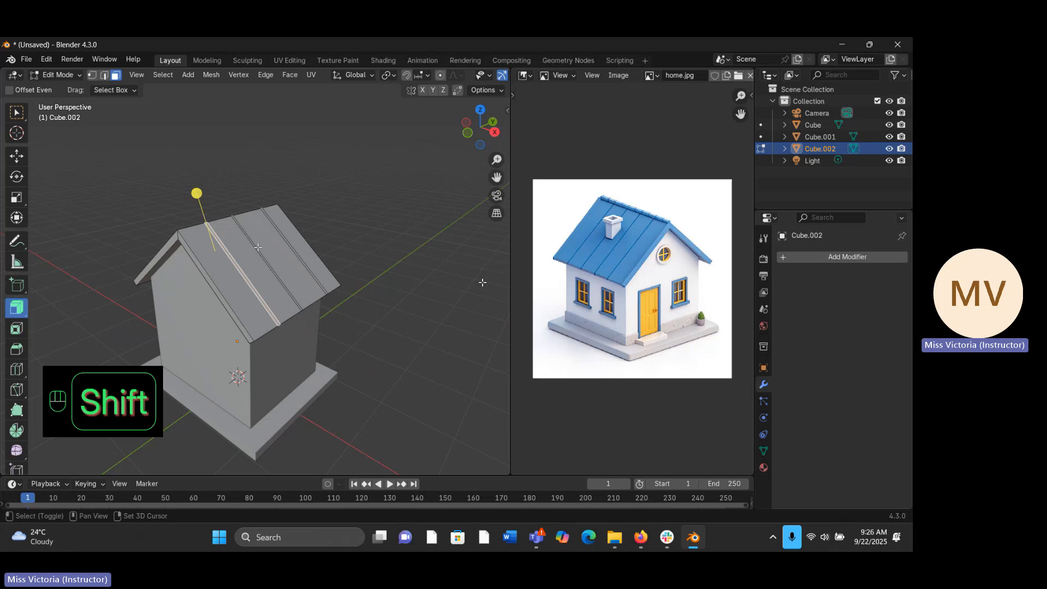
pyautogui.keyDown('shift'); pyautogui.click(261, 247); pyautogui.keyUp('shift')
pyautogui.keyDown('shift'); pyautogui.click(268, 248); pyautogui.keyUp('shift')
pyautogui.keyDown('shift'); pyautogui.click(260, 254); pyautogui.keyUp('shift')
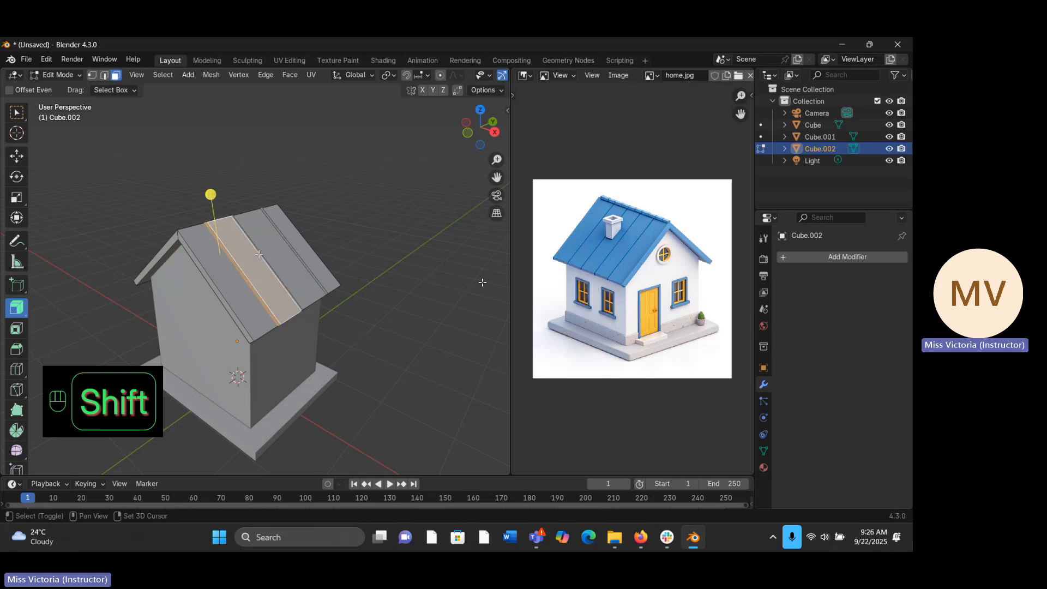
pyautogui.keyDown('shift'); pyautogui.click(252, 262); pyautogui.keyUp('shift')
pyautogui.keyDown('shift'); pyautogui.click(285, 240); pyautogui.keyUp('shift')
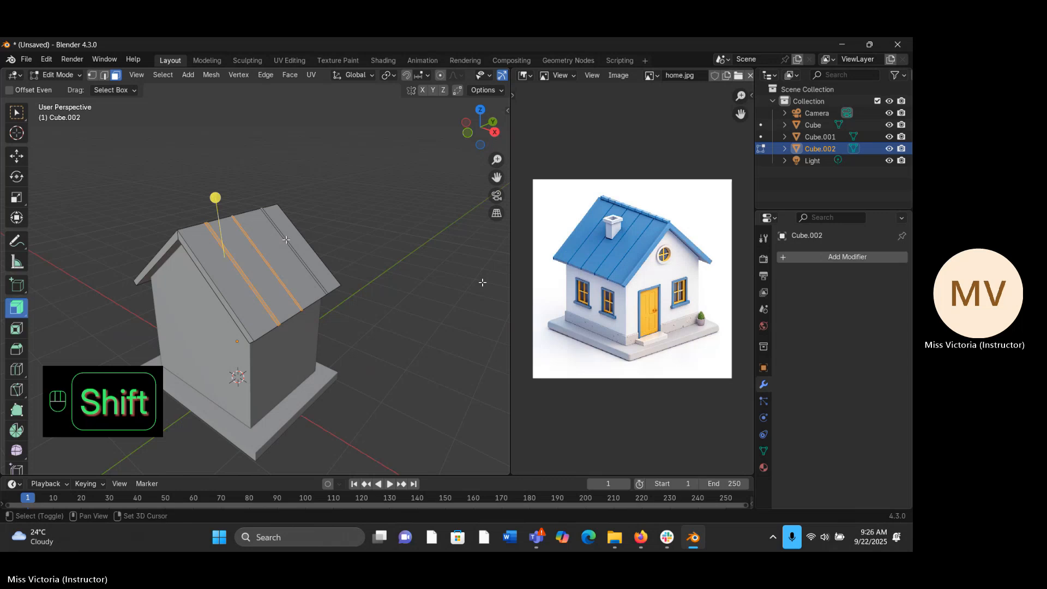
# - Extrude the selected roof strips along their normals with an offset of about -0.0352 m and return to Object Mode
pyautogui.moveTo(285, 240); pyautogui.dragTo(402, 257, button='middle')
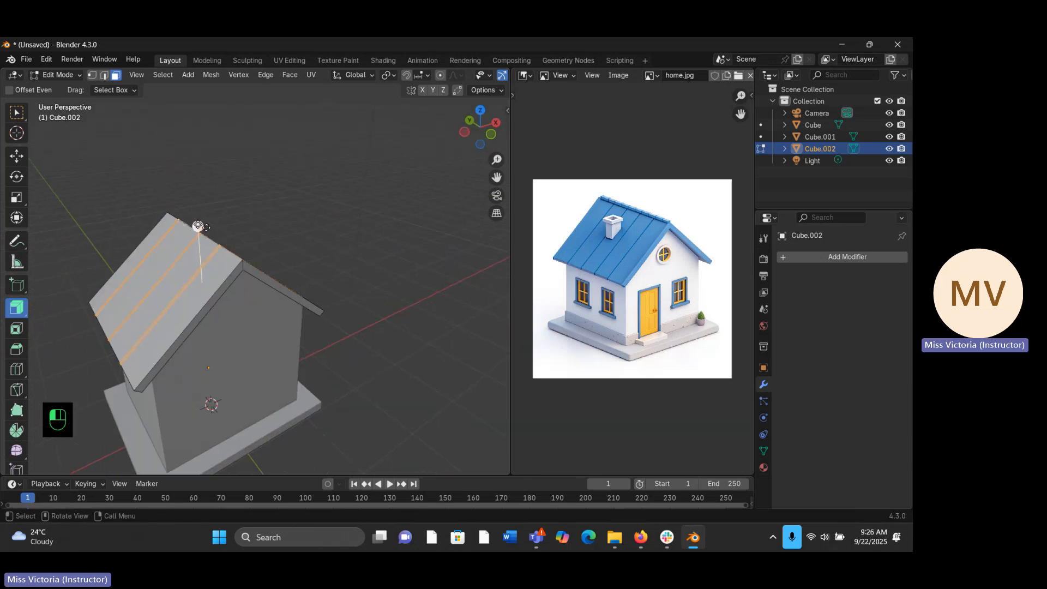
pyautogui.moveTo(198, 226); pyautogui.dragTo(212, 234)
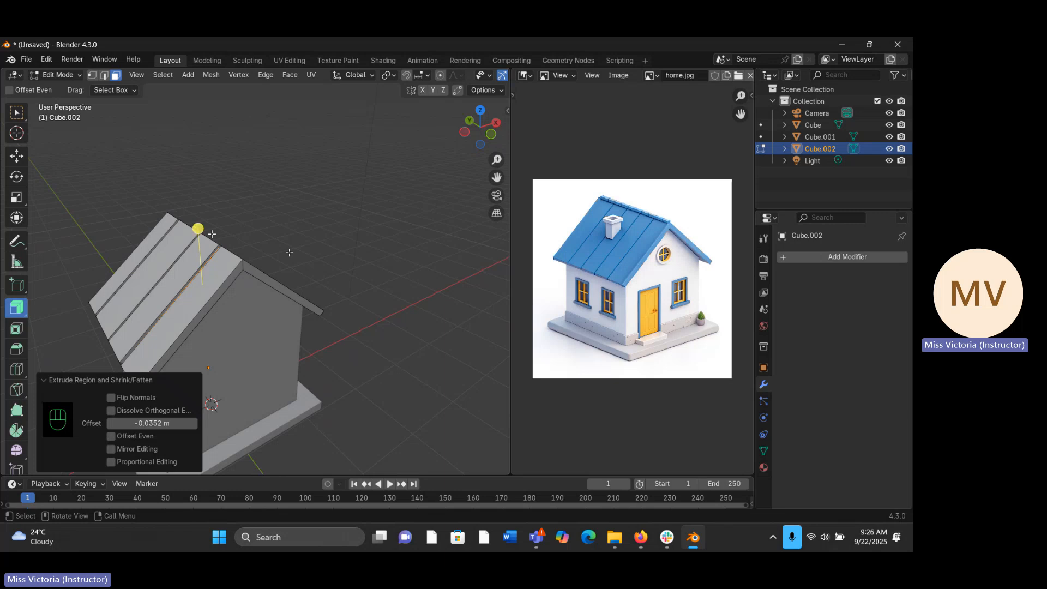
pyautogui.moveTo(289, 252); pyautogui.dragTo(212, 233, button='middle')
pyautogui.press('Tab')
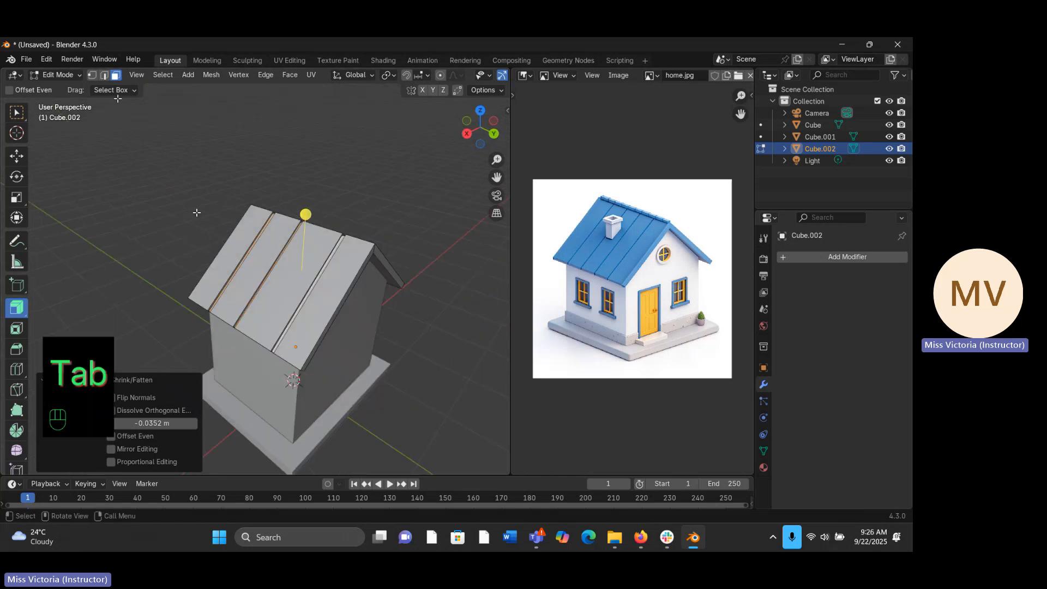
pyautogui.press('Tab')
pyautogui.moveTo(196, 212); pyautogui.dragTo(360, 279, button='middle')
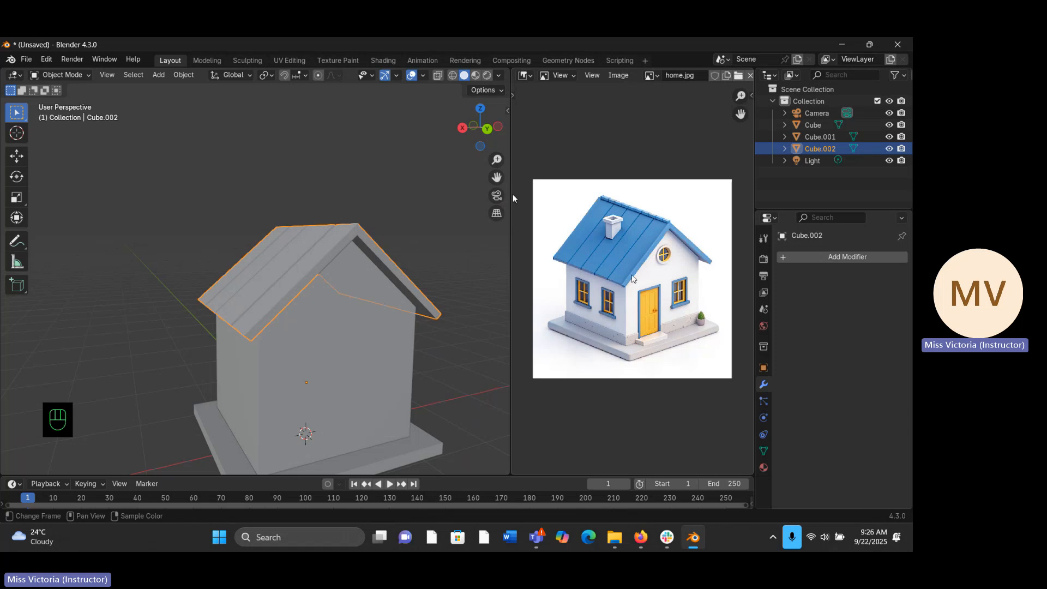
pyautogui.moveTo(289, 297); pyautogui.dragTo(294, 288, button='middle')
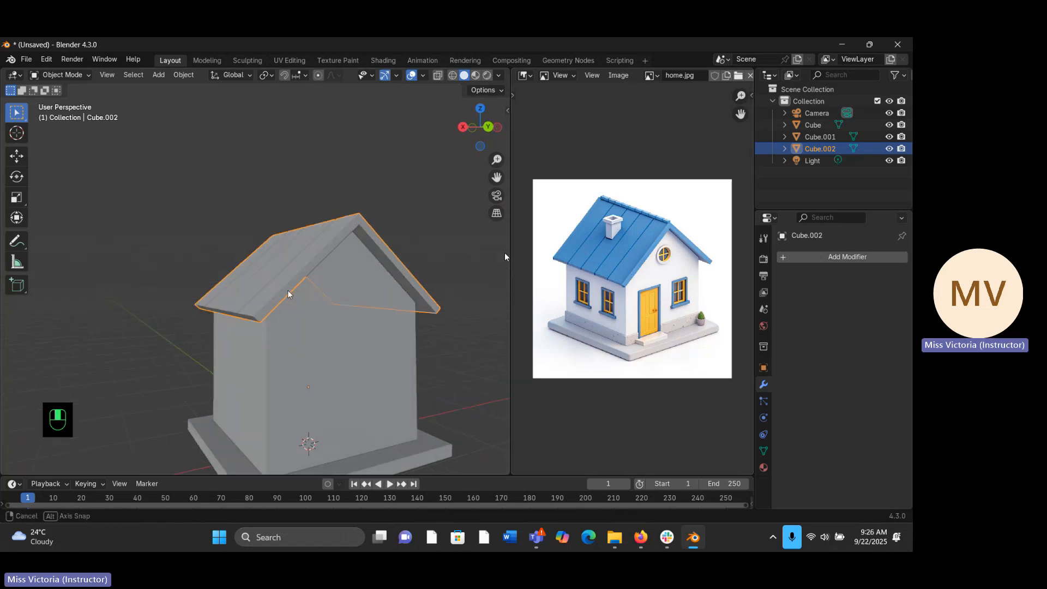
pyautogui.moveTo(496, 159); pyautogui.dragTo(496, 139)
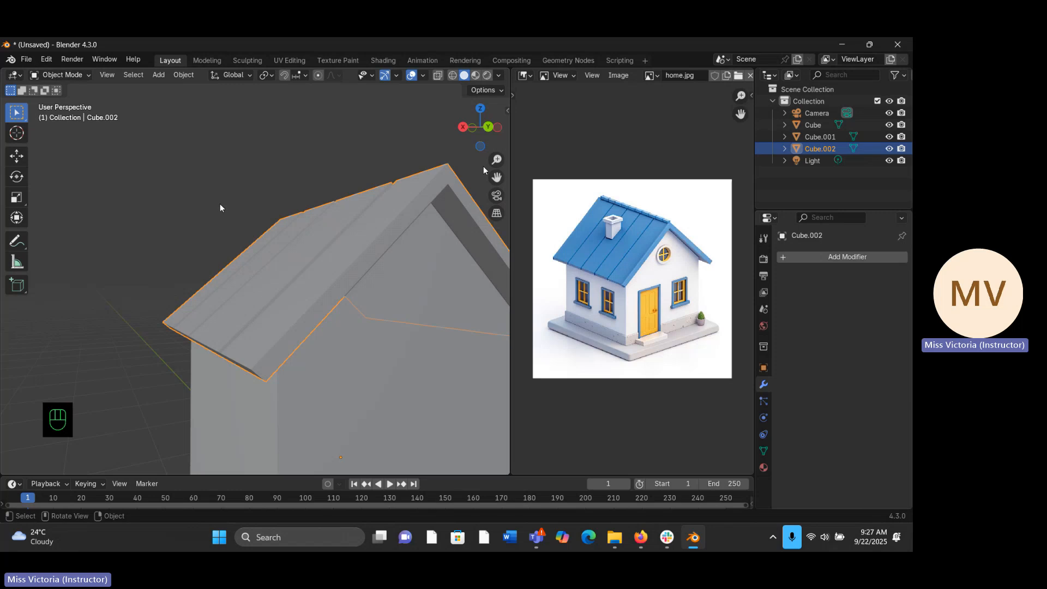
# - Bevel the two upper outer edges of the roof on one gable end by about 0.0197 m
pyautogui.press('Tab')
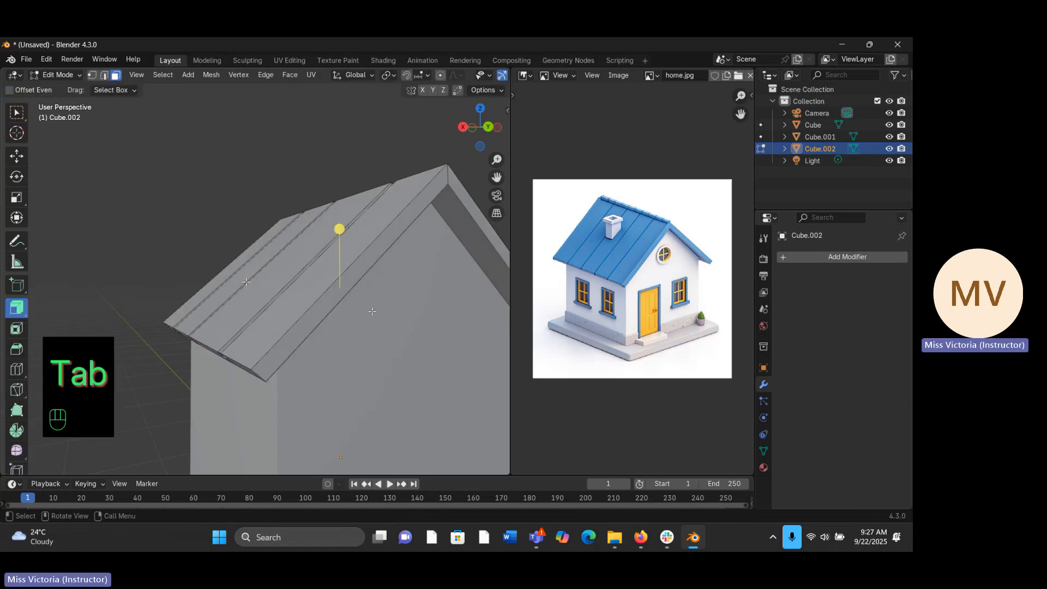
pyautogui.click(105, 75)
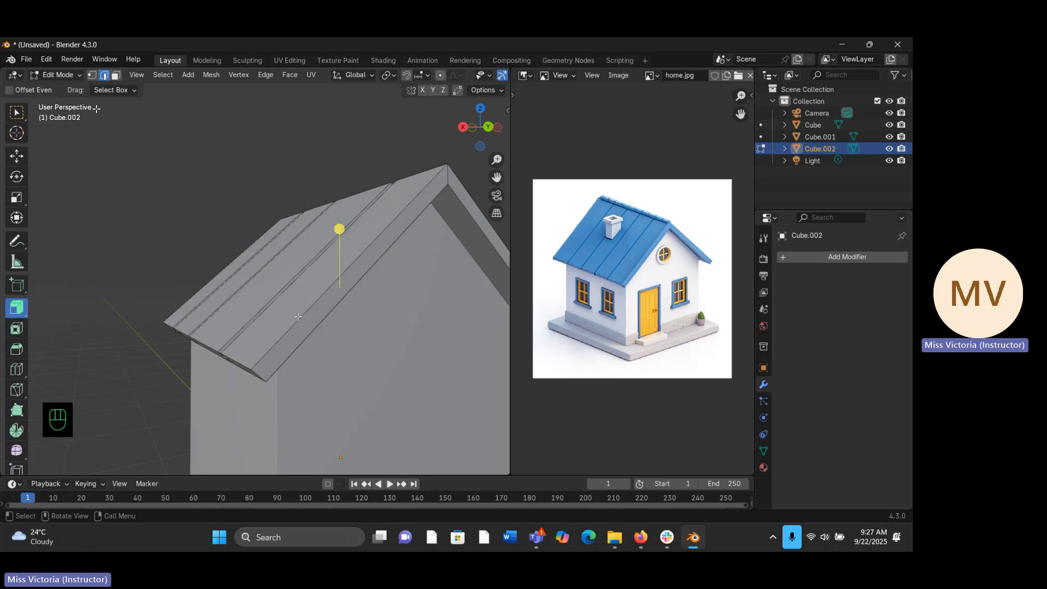
pyautogui.moveTo(298, 317); pyautogui.dragTo(339, 261, button='middle')
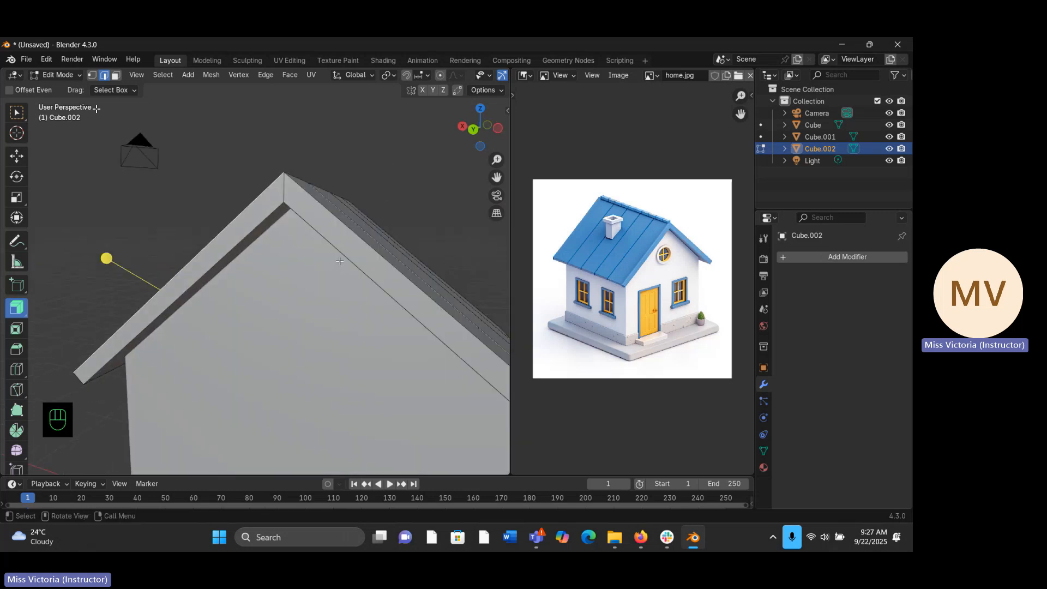
pyautogui.keyDown('shift'); pyautogui.click(376, 248); pyautogui.keyUp('shift')
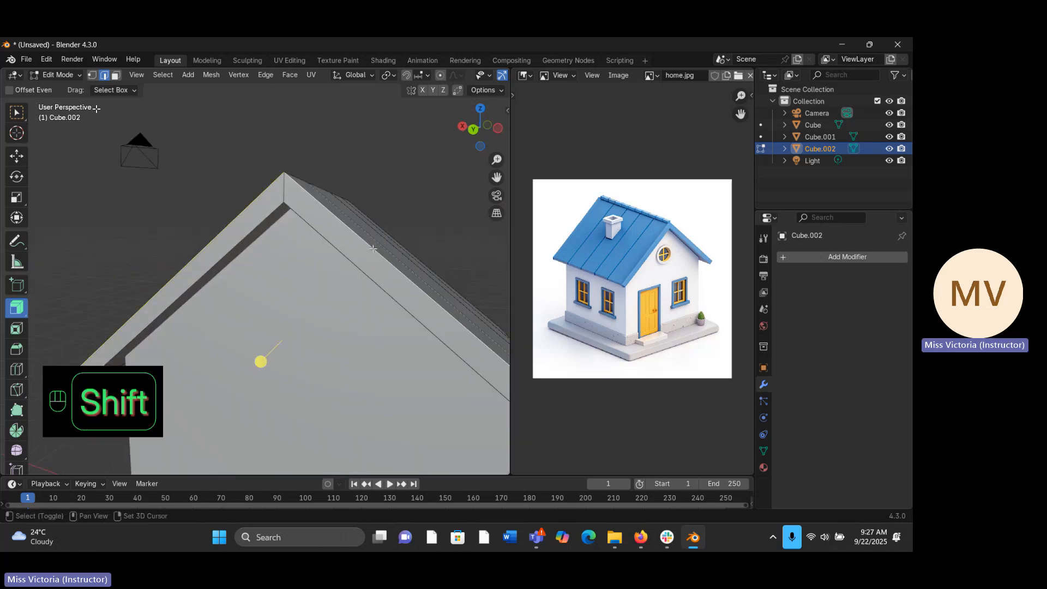
pyautogui.click(13, 353)
pyautogui.moveTo(86, 314); pyautogui.dragTo(503, 271, button='middle')
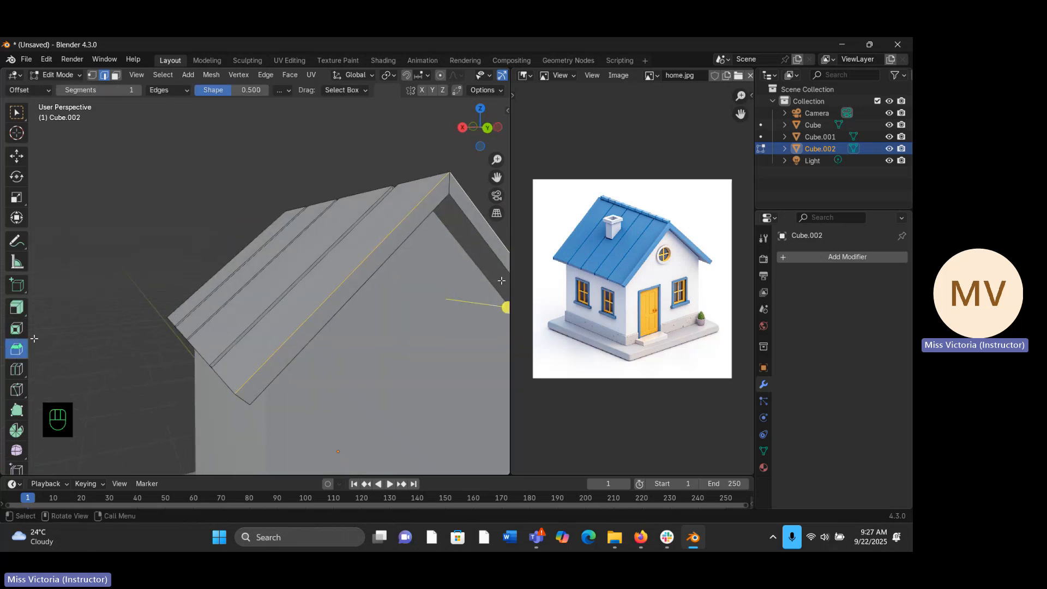
pyautogui.moveTo(504, 302); pyautogui.dragTo(508, 308)
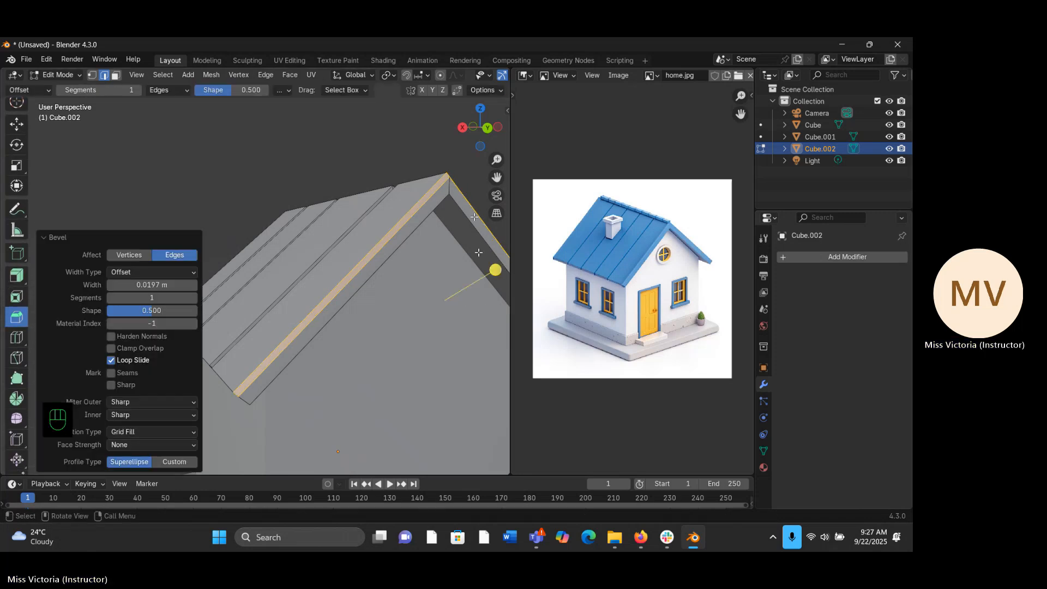
# - Set the gable edge bevel to 3 segments and return to Object Mode
pyautogui.moveTo(475, 217); pyautogui.dragTo(229, 298, button='middle')
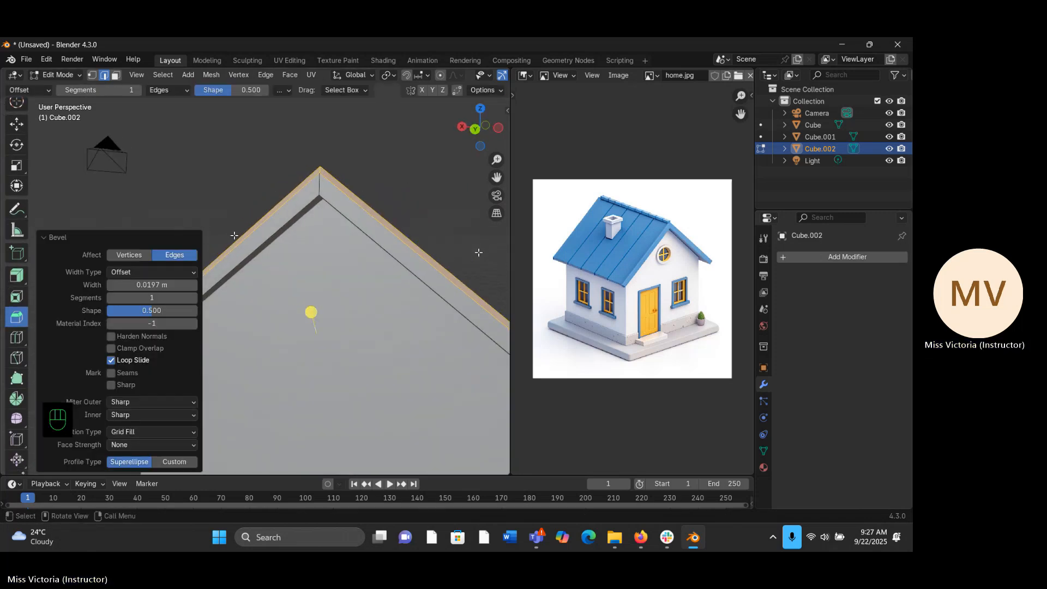
pyautogui.click(194, 299)
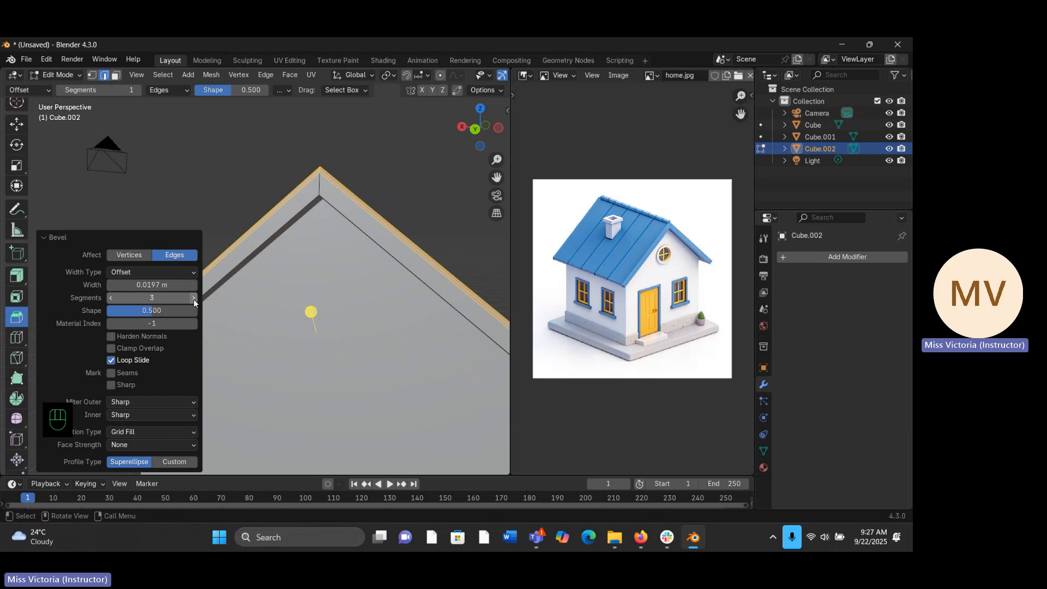
pyautogui.click(194, 299)
pyautogui.moveTo(205, 292); pyautogui.dragTo(309, 229, button='middle')
pyautogui.press('Tab')
pyautogui.scroll(2, 308, 229)
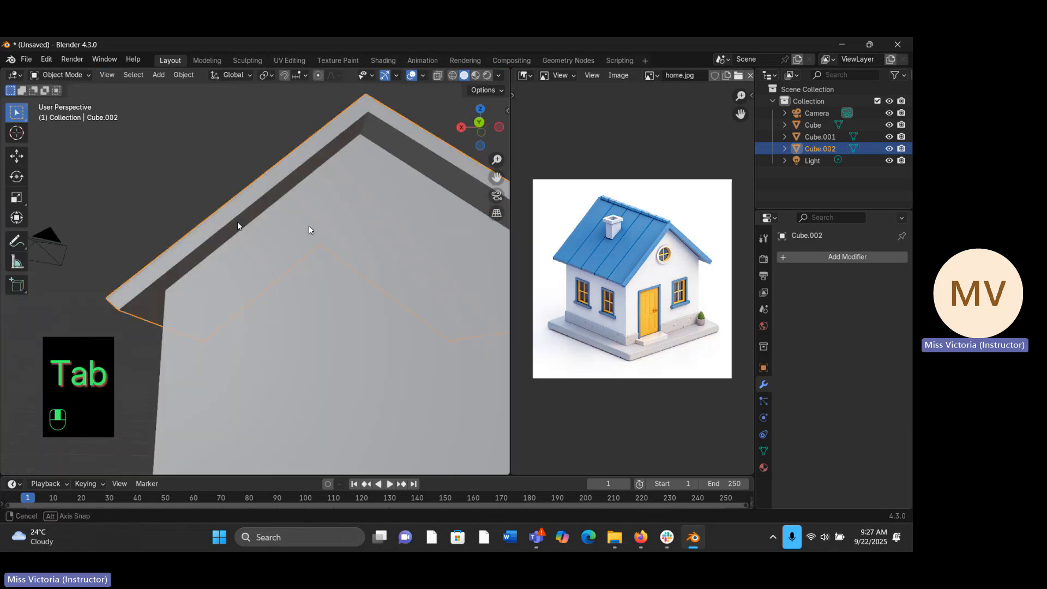
pyautogui.scroll(-2, 309, 229)
pyautogui.moveTo(309, 229); pyautogui.dragTo(408, 239, button='middle')
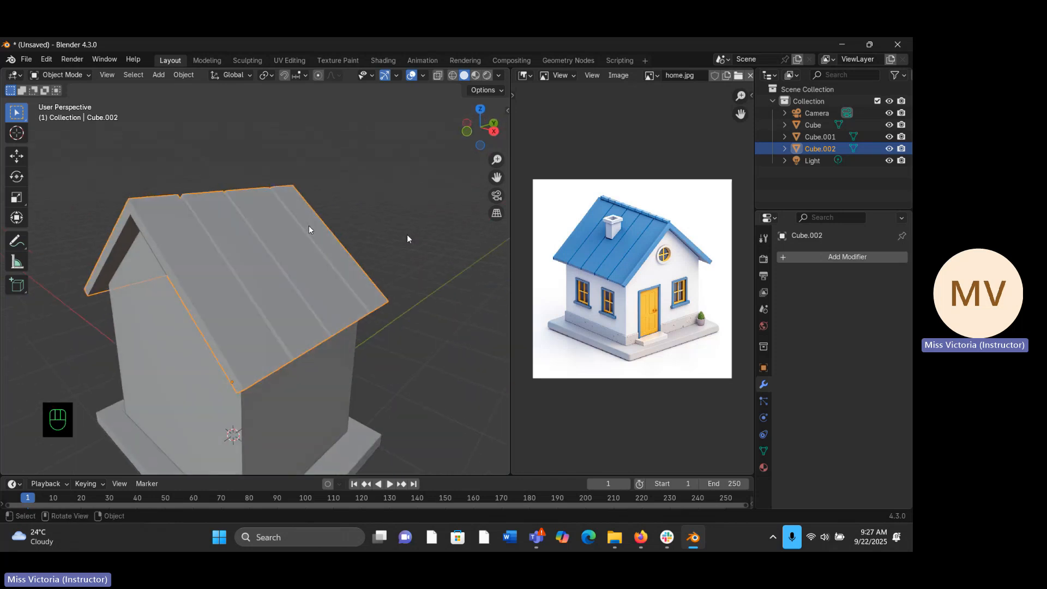
# - Bevel the two upper roof edges on the opposite gable end by about 0.0213 m with 3 segments and return to Object Mode
pyautogui.press('Tab')
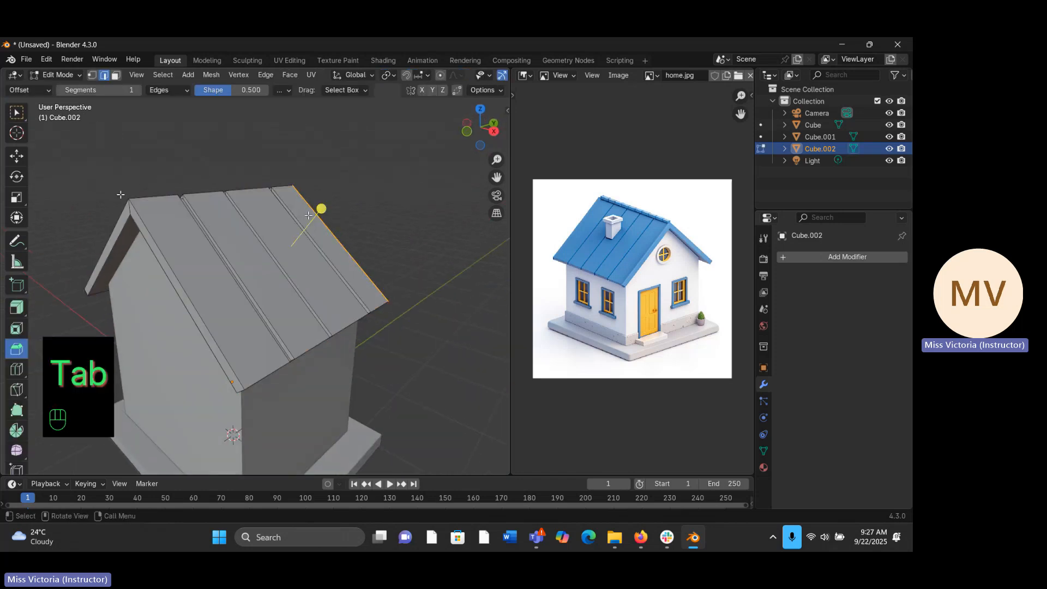
pyautogui.moveTo(142, 220)
pyautogui.mouseDown(button='middle')
pyautogui.moveTo(177, 217)
pyautogui.moveTo(134, 225)
pyautogui.mouseUp(button='middle')
pyautogui.press('shift')
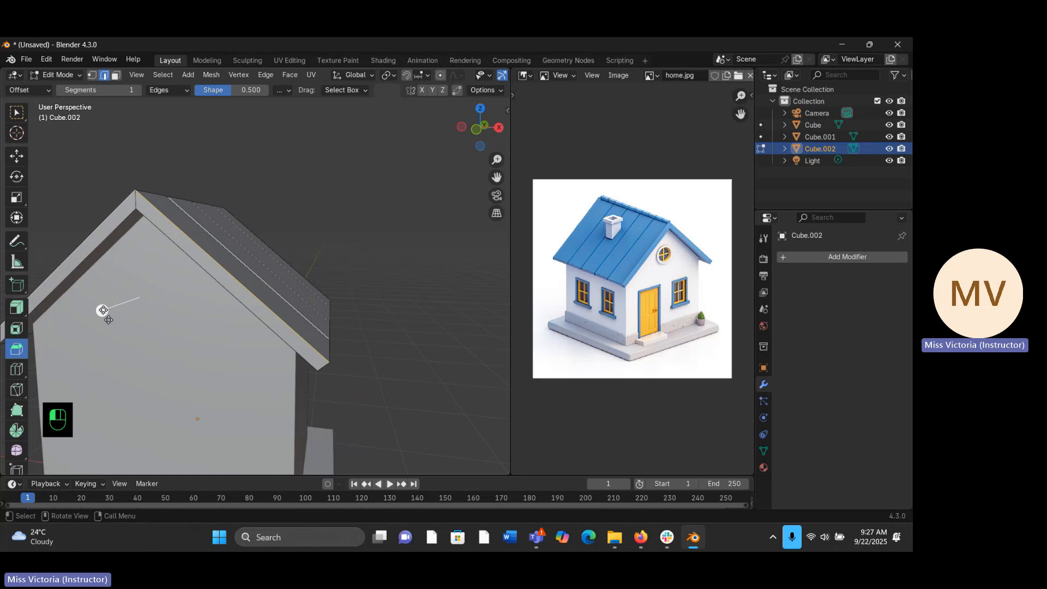
pyautogui.moveTo(103, 311); pyautogui.dragTo(97, 317)
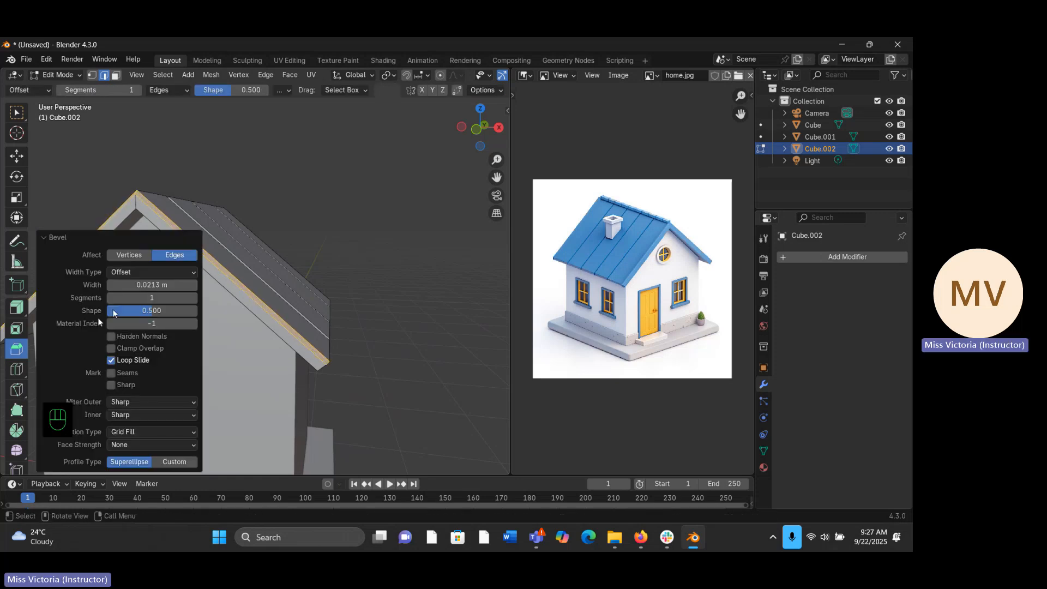
pyautogui.click(194, 299)
pyautogui.click(197, 299)
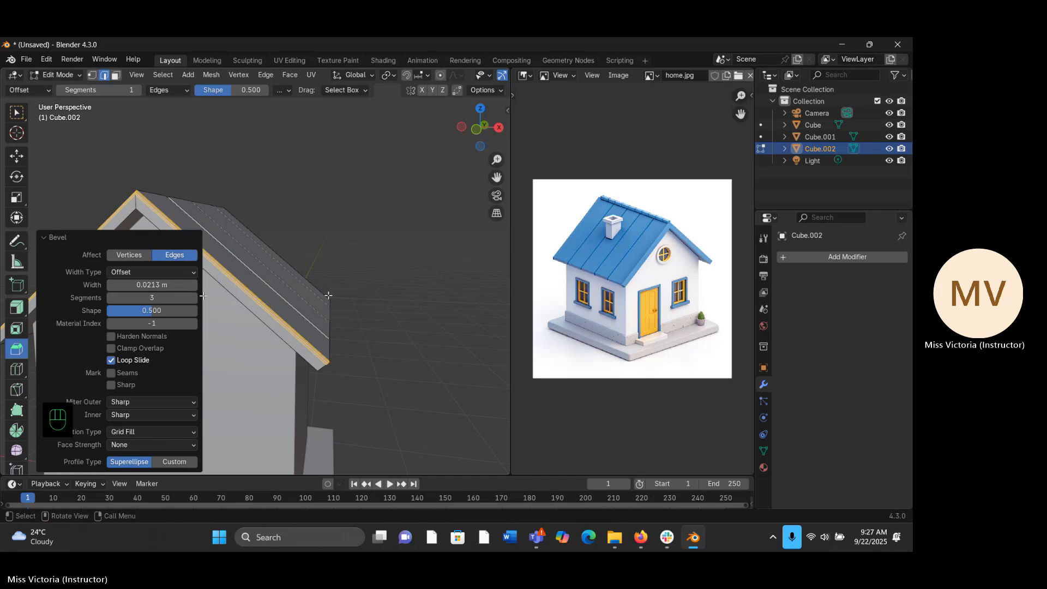
pyautogui.moveTo(198, 299); pyautogui.dragTo(279, 276, button='middle')
pyautogui.press('Tab')
pyautogui.moveTo(187, 268); pyautogui.dragTo(81, 267, button='middle')
pyautogui.moveTo(497, 160); pyautogui.dragTo(299, 171)
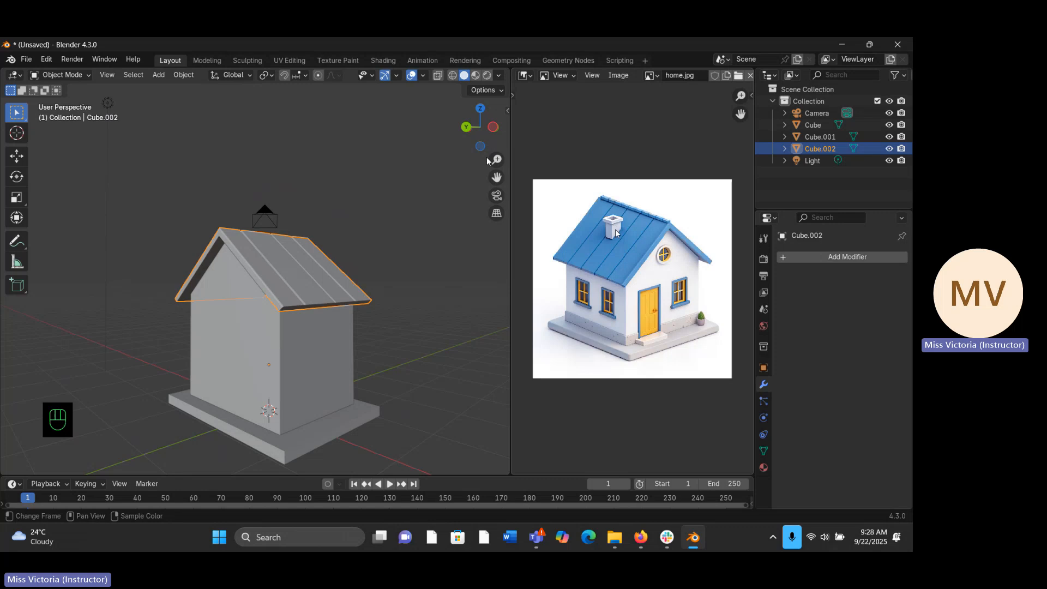
# - Deselect the roof in front view and add a 2 m cube at the world origin
pyautogui.press('KP_1')
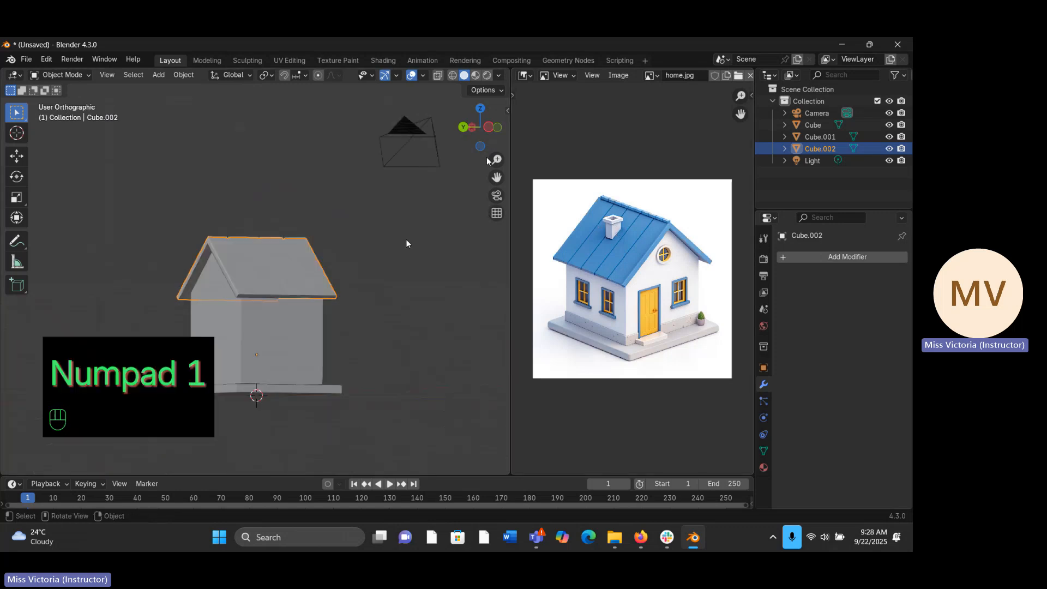
pyautogui.click(384, 226)
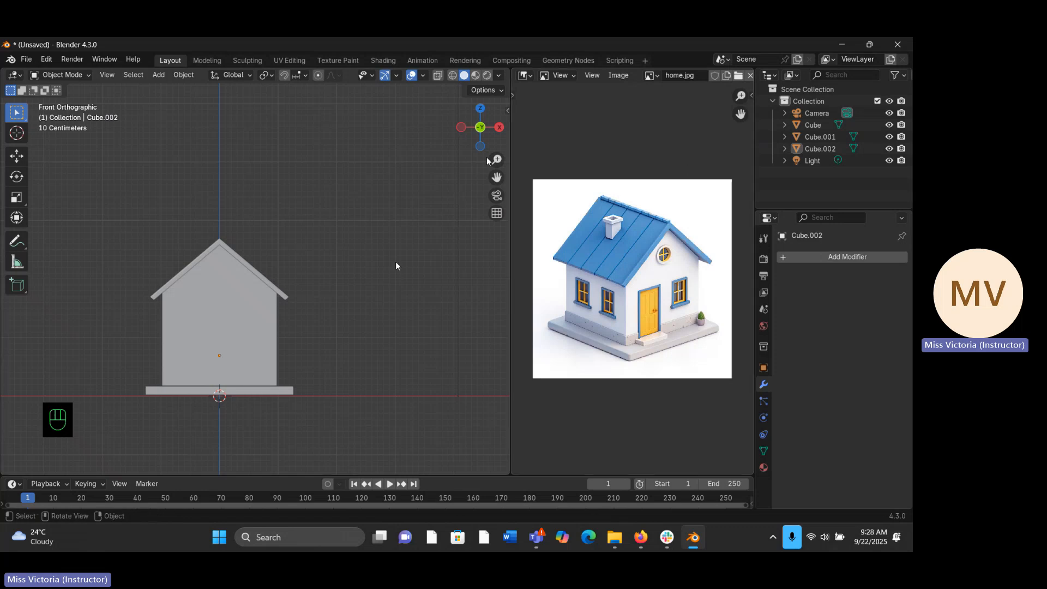
pyautogui.hotkey('shift', 'a')
pyautogui.moveTo(320, 294)
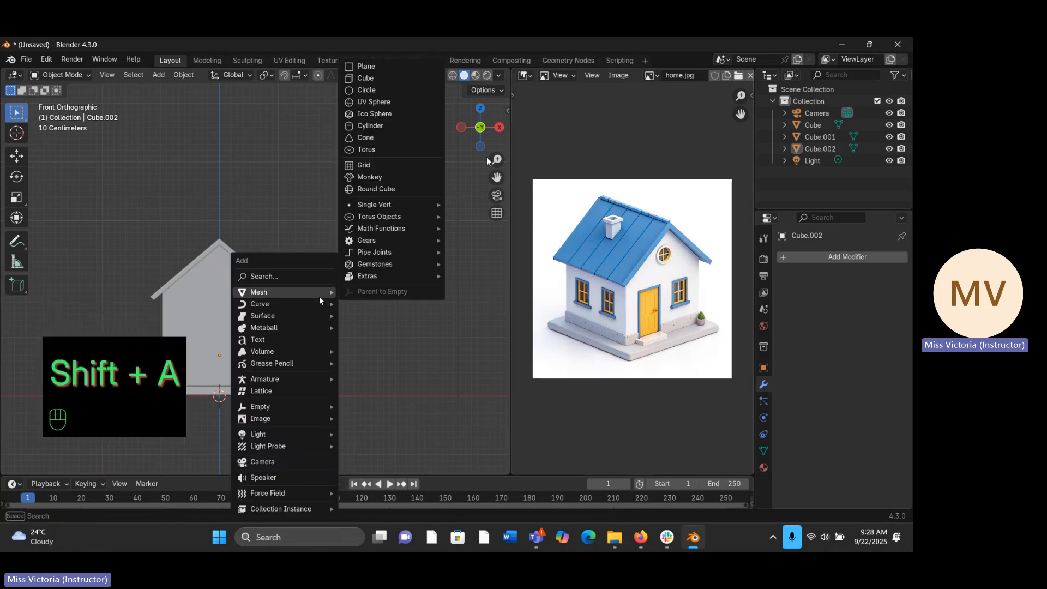
pyautogui.click(367, 77)
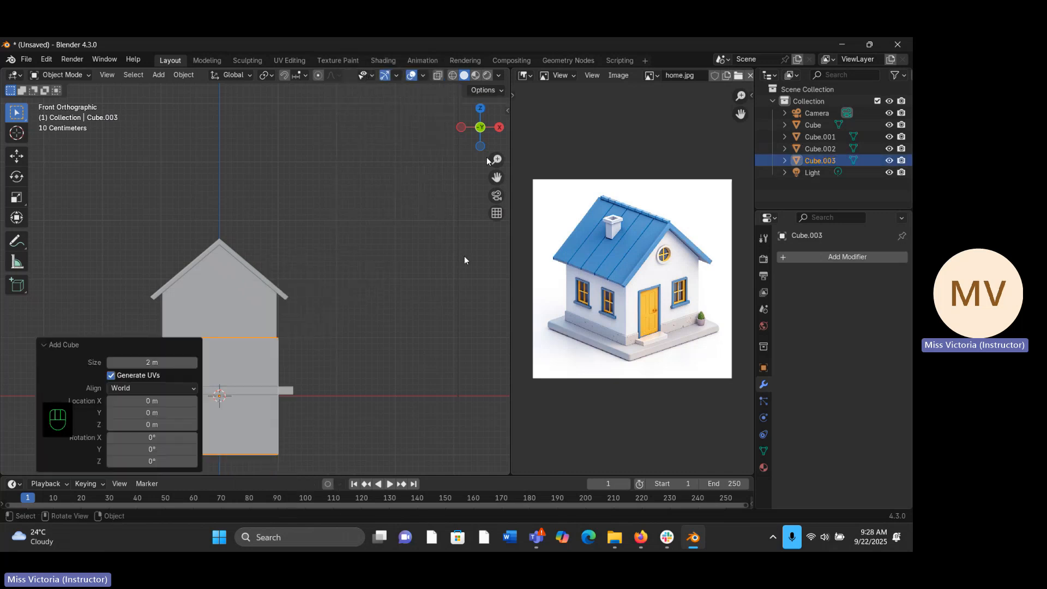
# - Scale the new cube uniformly to about 0.233 of its size to make a small chimney block
pyautogui.press('s')
pyautogui.press('s')
pyautogui.press('s')
pyautogui.press('s')
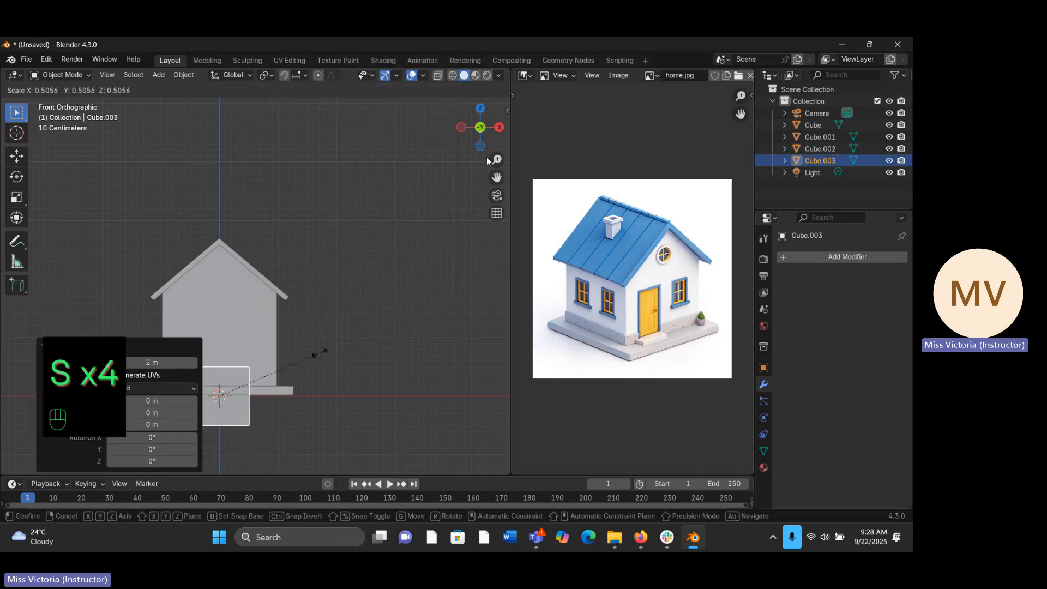
pyautogui.press('s')
pyautogui.press('s')
pyautogui.press('s')
pyautogui.press('s')
pyautogui.press('s')
pyautogui.press('s')
pyautogui.press('s')
pyautogui.press('s')
pyautogui.press('s')
pyautogui.press('s')
pyautogui.press('s')
pyautogui.press('s')
pyautogui.press('s')
pyautogui.press('s')
pyautogui.press('s')
pyautogui.press('s')
pyautogui.press('s')
pyautogui.press('s')
pyautogui.press('s')
pyautogui.press('s')
pyautogui.click(266, 375)
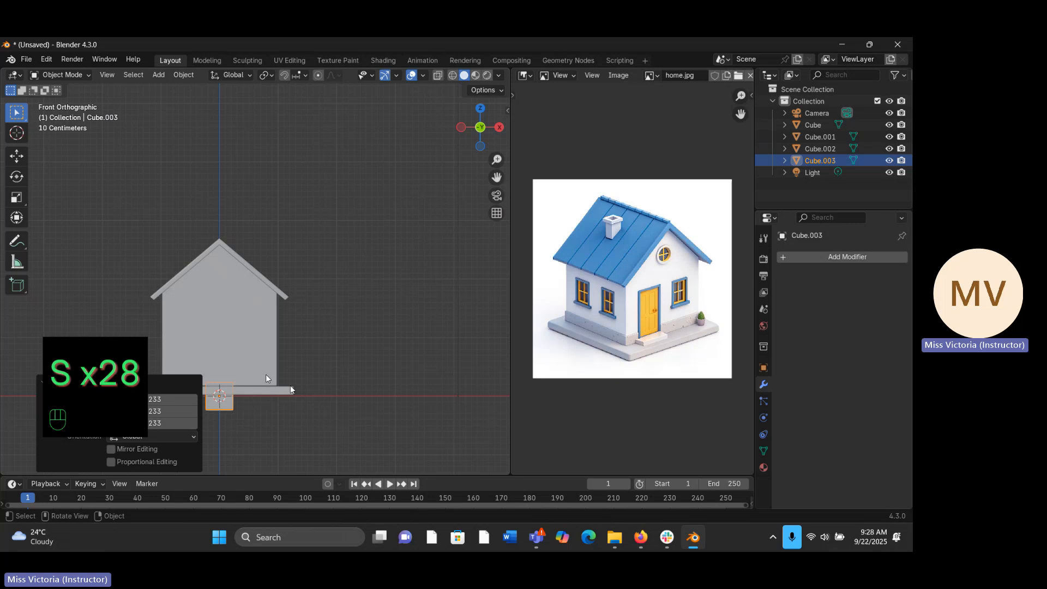
# - Move the small cube up along Z by about 2.476 m to the height of the roof ridge
pyautogui.press('g')
pyautogui.press('z')
pyautogui.press('z')
pyautogui.press('z')
pyautogui.press('z')
pyautogui.press('z')
pyautogui.press('z')
pyautogui.press('z')
pyautogui.press('z')
pyautogui.press('z')
pyautogui.press('z')
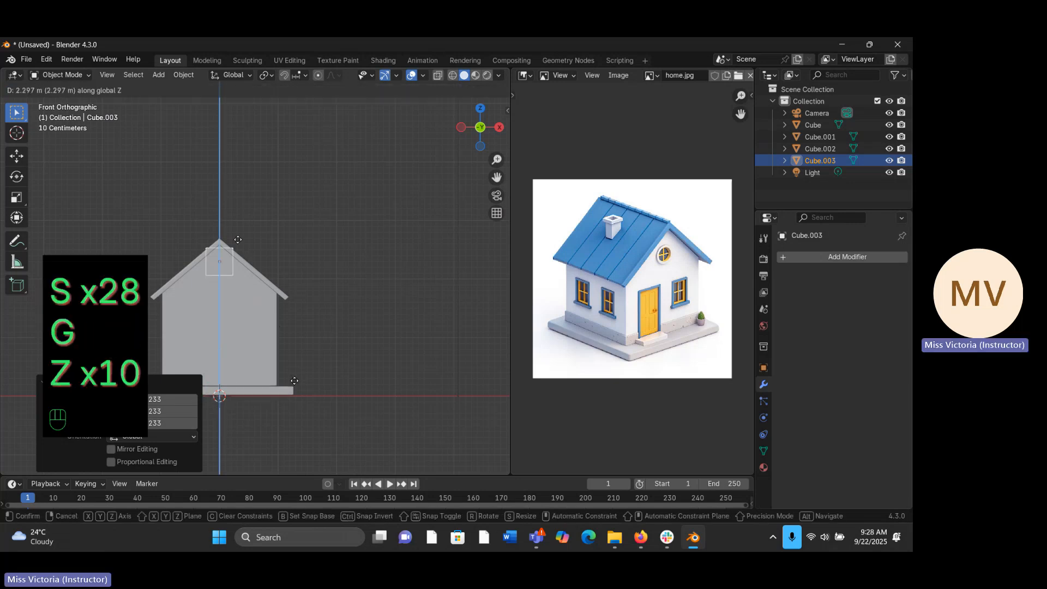
pyautogui.press('z')
pyautogui.press('z')
pyautogui.press('z')
pyautogui.press('z')
pyautogui.press('z')
pyautogui.press('z')
pyautogui.press('z')
pyautogui.press('z')
pyautogui.press('z')
pyautogui.press('z')
pyautogui.press('z')
pyautogui.press('z')
pyautogui.press('z')
pyautogui.click(237, 239)
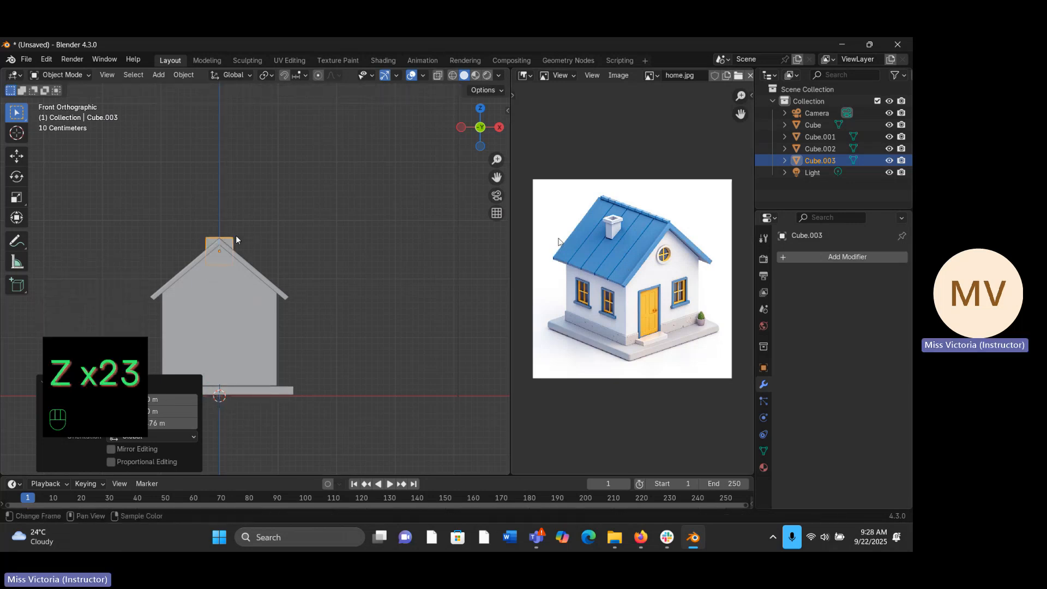
# - Move the small cube along X by about -0.674 m so it sits beside the ridge above the roof slope
pyautogui.press('g')
pyautogui.press('g')
pyautogui.press('g')
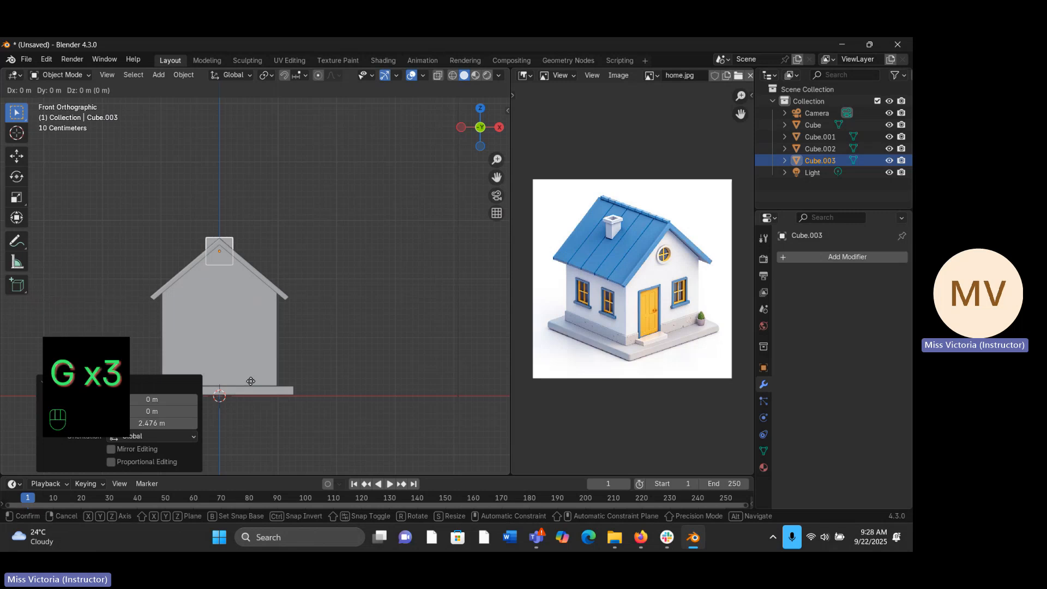
pyautogui.press('g')
pyautogui.press('g')
pyautogui.press('g')
pyautogui.press('g')
pyautogui.press('g')
pyautogui.press('x')
pyautogui.press('x')
pyautogui.press('x')
pyautogui.press('x')
pyautogui.click(211, 384)
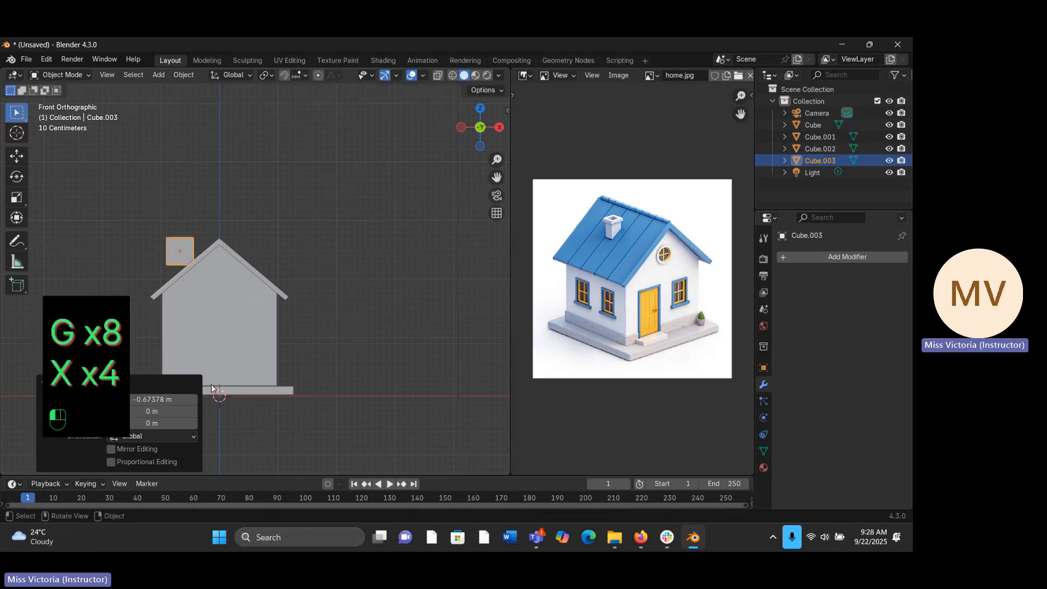
# - Shrink the chimney block uniformly by a factor of about 0.801 and again by about 0.754
pyautogui.press('s')
pyautogui.press('s')
pyautogui.press('s')
pyautogui.press('s')
pyautogui.press('s')
pyautogui.press('s')
pyautogui.press('s')
pyautogui.press('s')
pyautogui.press('s')
pyautogui.press('s')
pyautogui.press('s')
pyautogui.press('s')
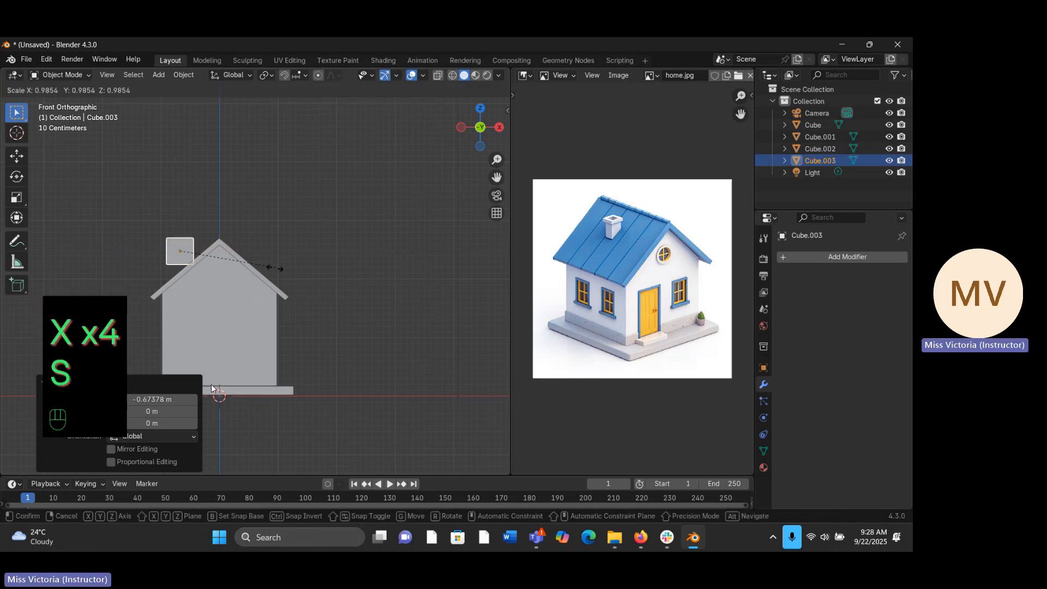
pyautogui.press('s')
pyautogui.press('s')
pyautogui.press('s')
pyautogui.press('s')
pyautogui.press('s')
pyautogui.press('s')
pyautogui.press('s')
pyautogui.press('s')
pyautogui.press('s')
pyautogui.press('s')
pyautogui.press('s')
pyautogui.press('s')
pyautogui.press('s')
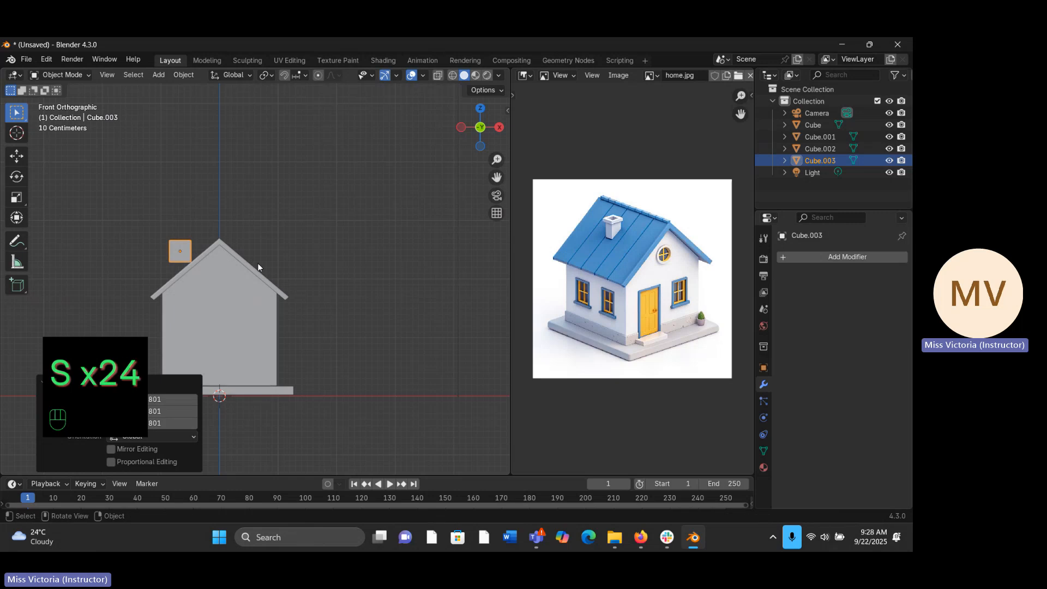
pyautogui.press('s')
pyautogui.press('s')
pyautogui.press('s')
pyautogui.press('s')
pyautogui.press('s')
pyautogui.press('s')
pyautogui.press('s')
pyautogui.press('s')
pyautogui.press('s')
pyautogui.press('s')
pyautogui.press('s')
pyautogui.press('s')
pyautogui.press('s')
pyautogui.press('s')
pyautogui.press('s')
pyautogui.press('s')
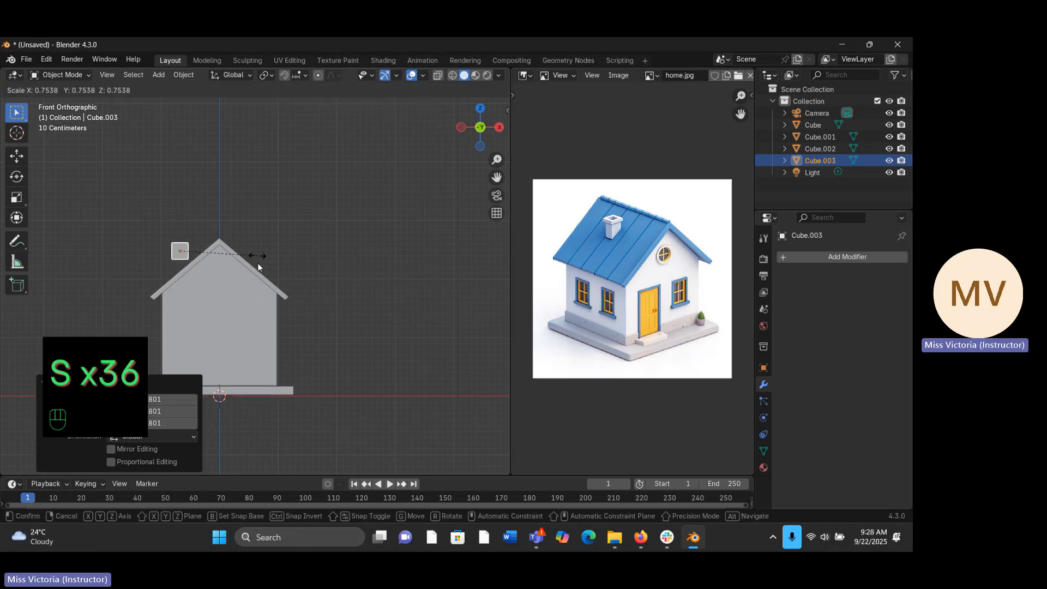
pyautogui.click(257, 260)
# - Stretch the chimney block along Z by a factor of 2.09 and lower it about 0.219 m into the roof slope
pyautogui.press('s')
pyautogui.press('z')
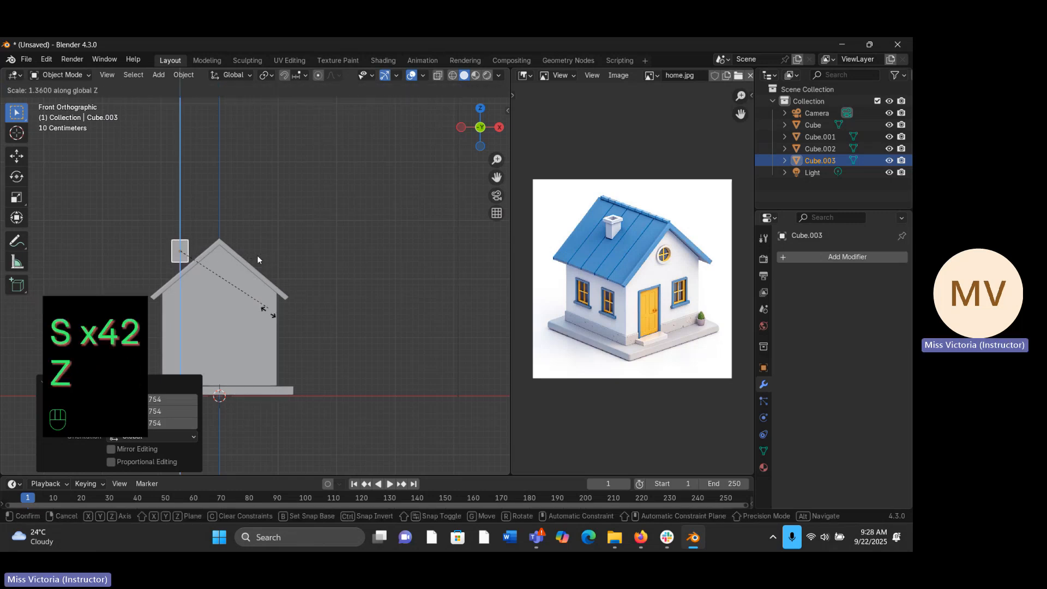
pyautogui.click(257, 260)
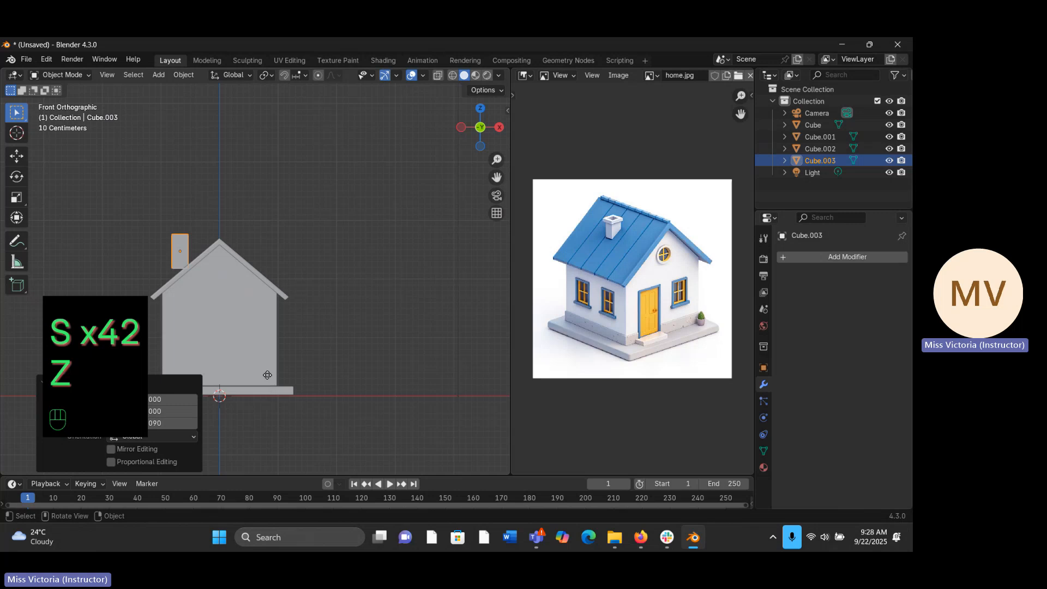
pyautogui.press('g')
pyautogui.press('z')
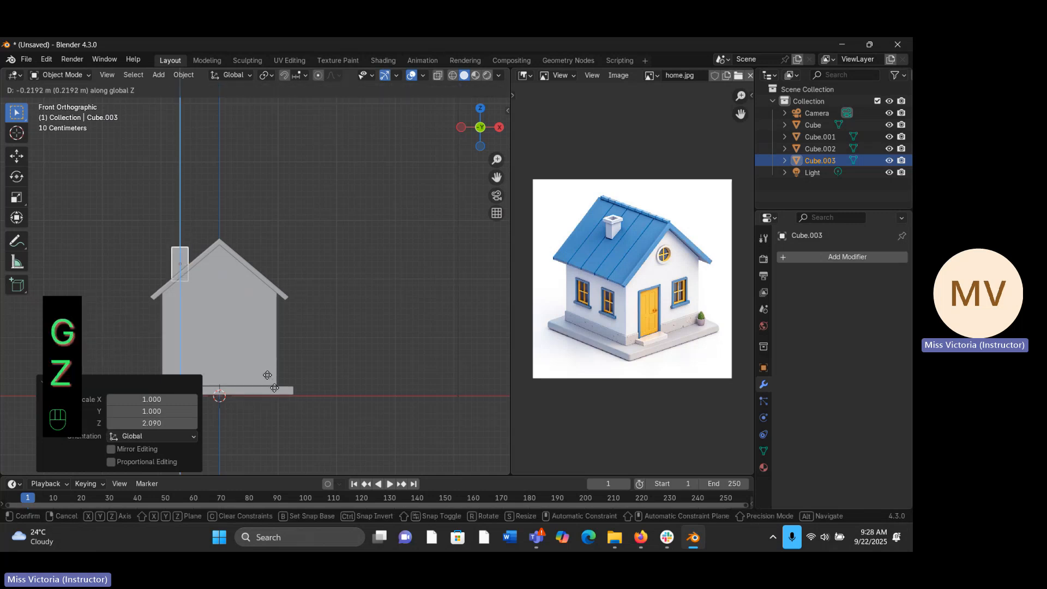
pyautogui.click(275, 390)
pyautogui.moveTo(290, 224); pyautogui.dragTo(455, 247, button='middle')
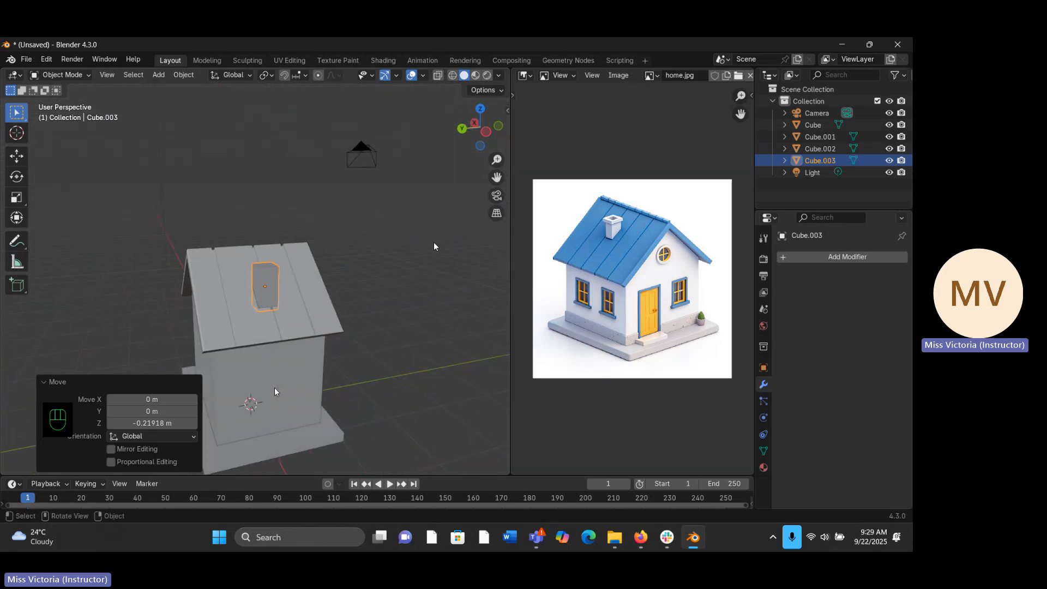
pyautogui.press('g')
pyautogui.press('x')
pyautogui.press('x')
pyautogui.press('x')
pyautogui.press('x')
pyautogui.press('x')
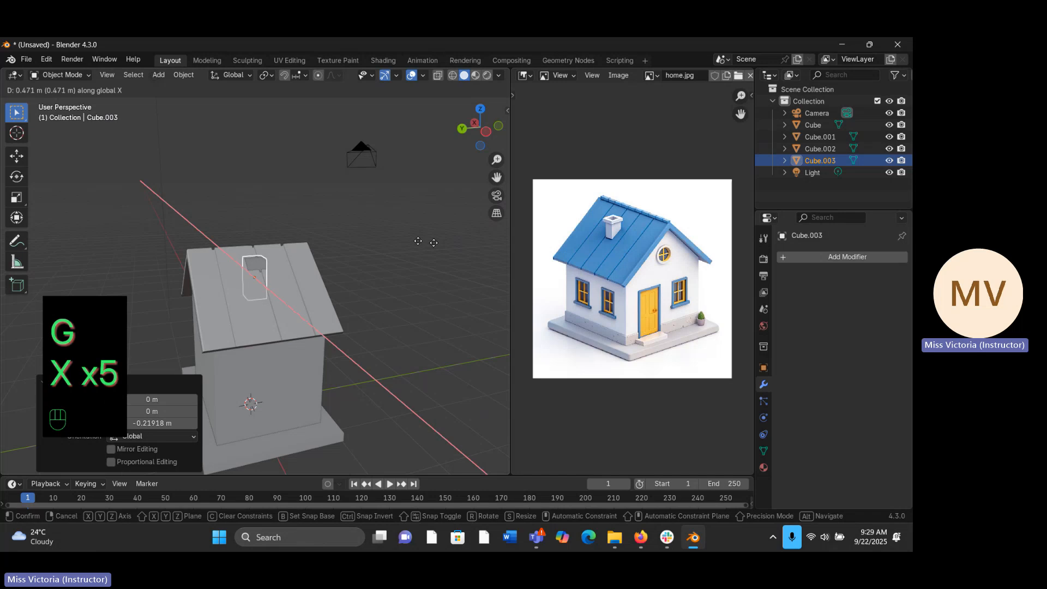
pyautogui.rightClick(418, 247)
# - Move the chimney block along Y by about 0.257 m across the roof slope
pyautogui.press('g')
pyautogui.press('y')
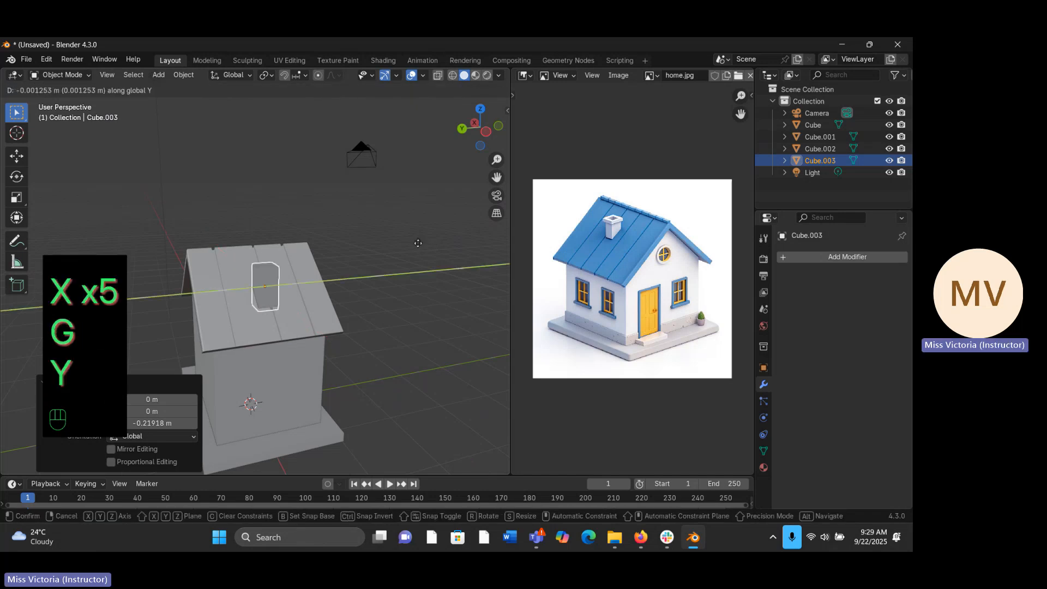
pyautogui.click(399, 238)
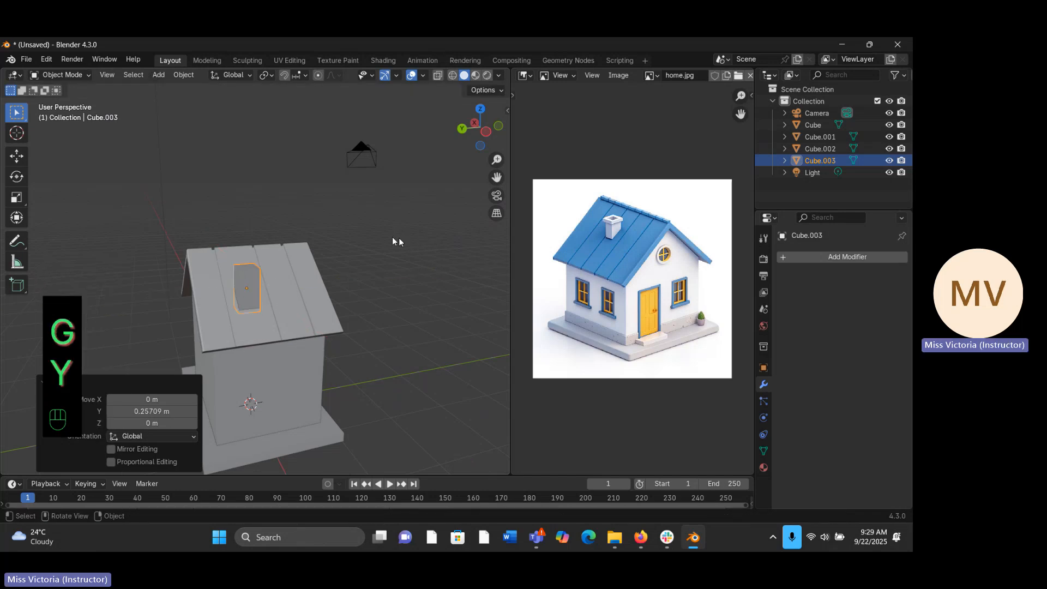
pyautogui.moveTo(398, 243); pyautogui.dragTo(323, 252, button='middle')
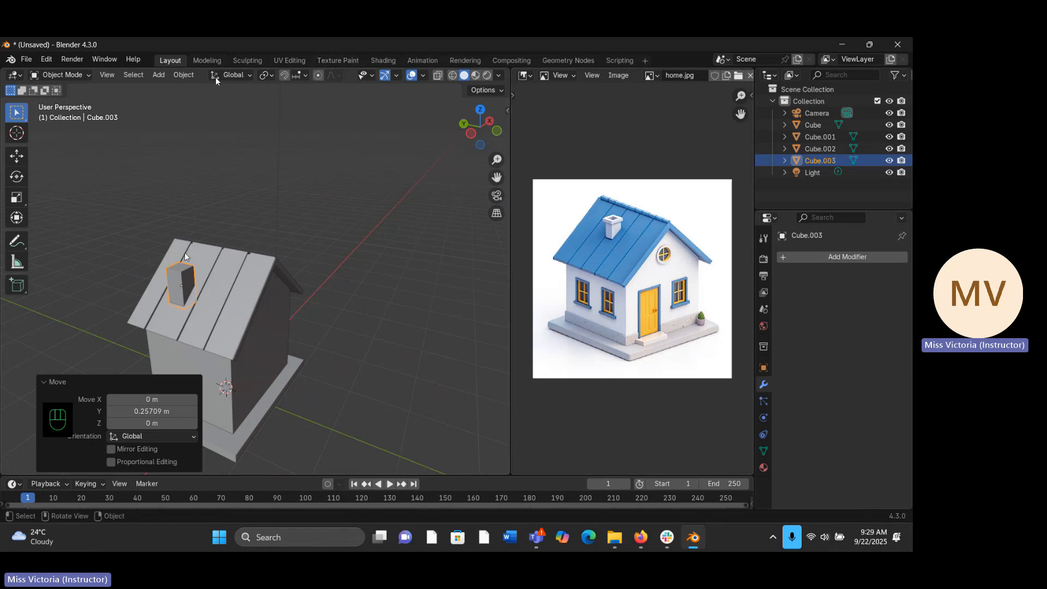
# - Extrude the chimney block's top face in place with zero offset
pyautogui.press('Tab')
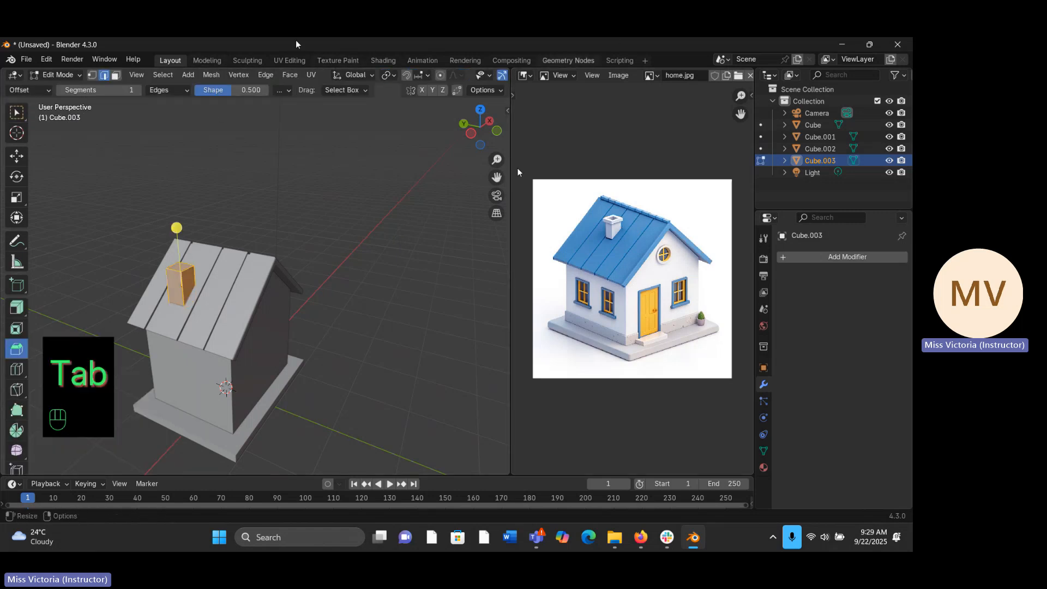
pyautogui.click(17, 112)
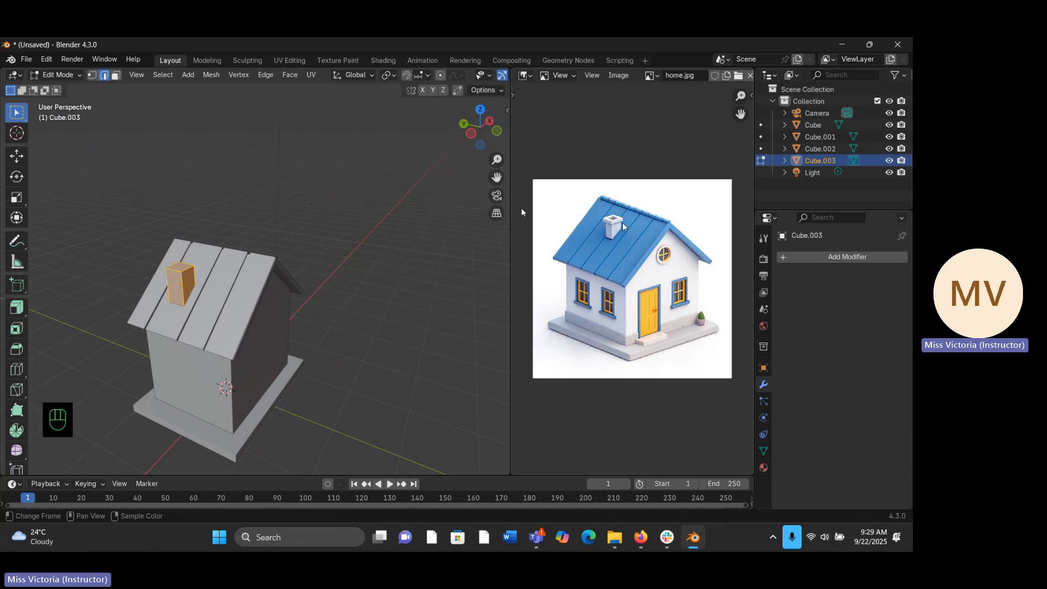
pyautogui.moveTo(148, 282); pyautogui.dragTo(178, 313, button='middle')
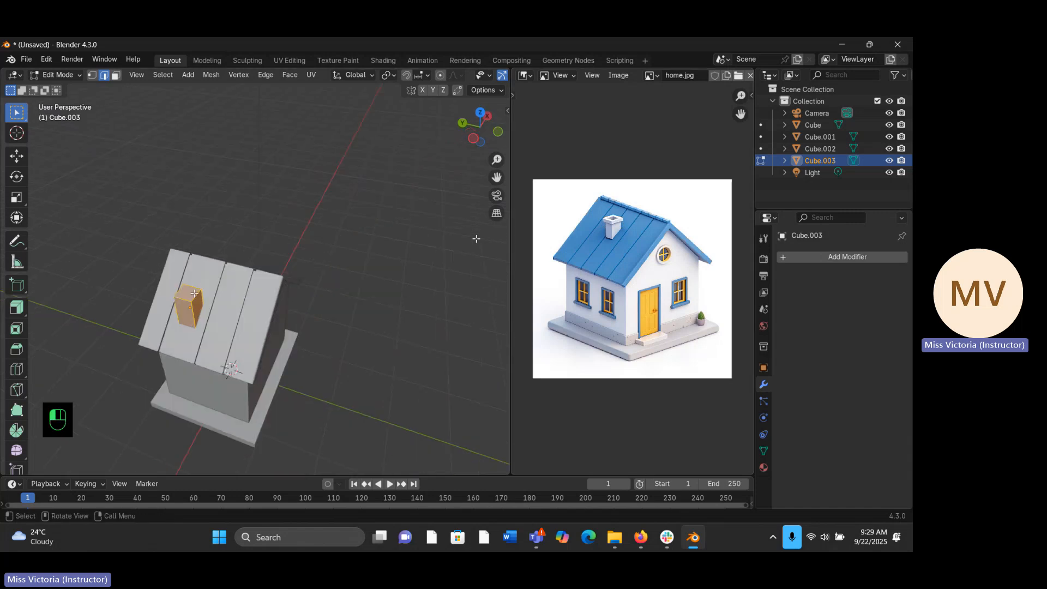
pyautogui.click(477, 238)
pyautogui.click(116, 75)
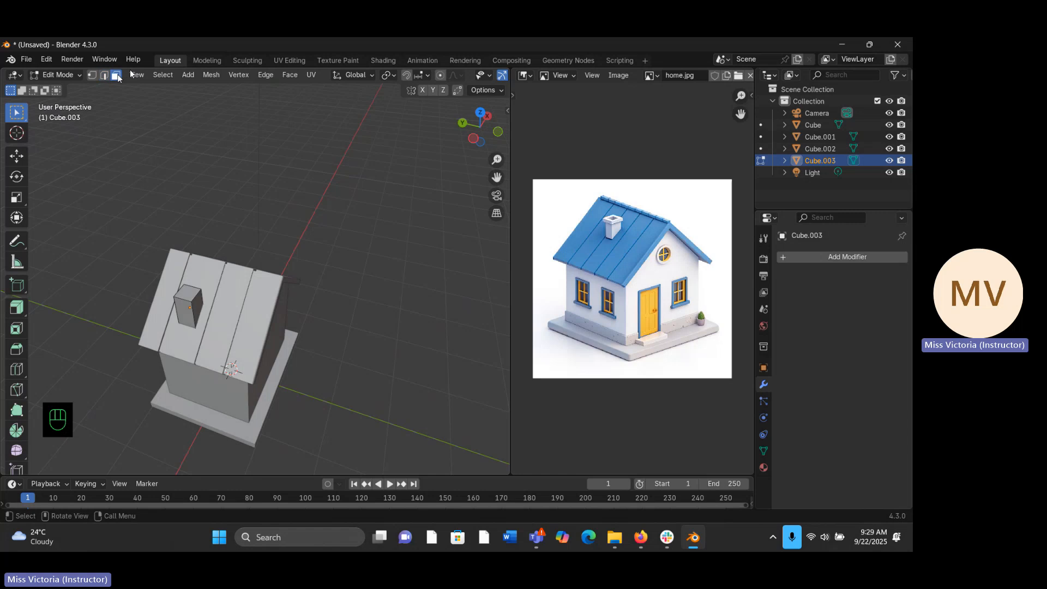
pyautogui.click(188, 295)
pyautogui.moveTo(188, 294); pyautogui.dragTo(187, 273, button='middle')
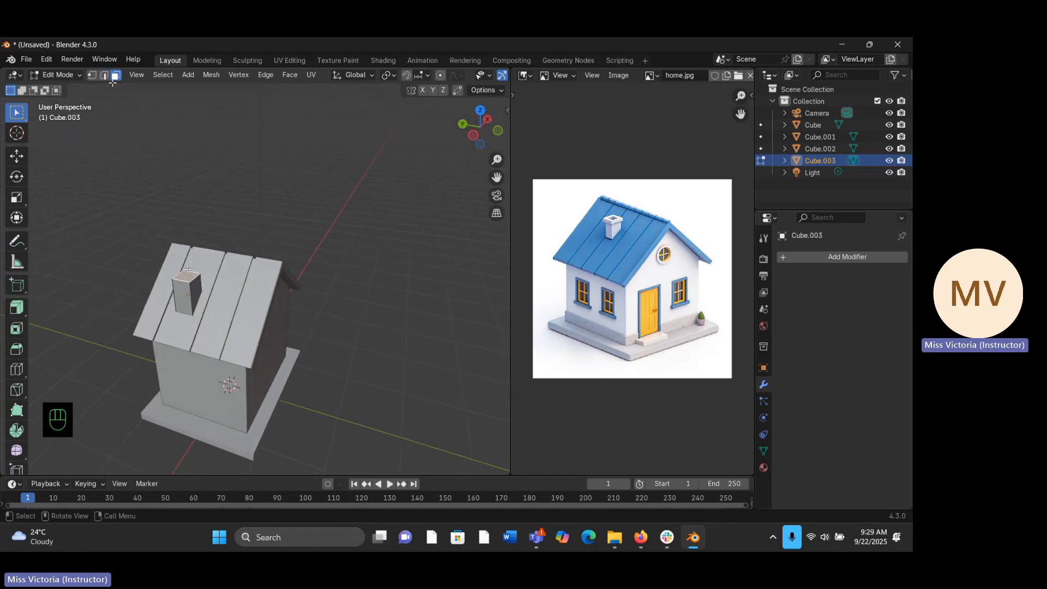
pyautogui.press('e')
pyautogui.rightClick(166, 232)
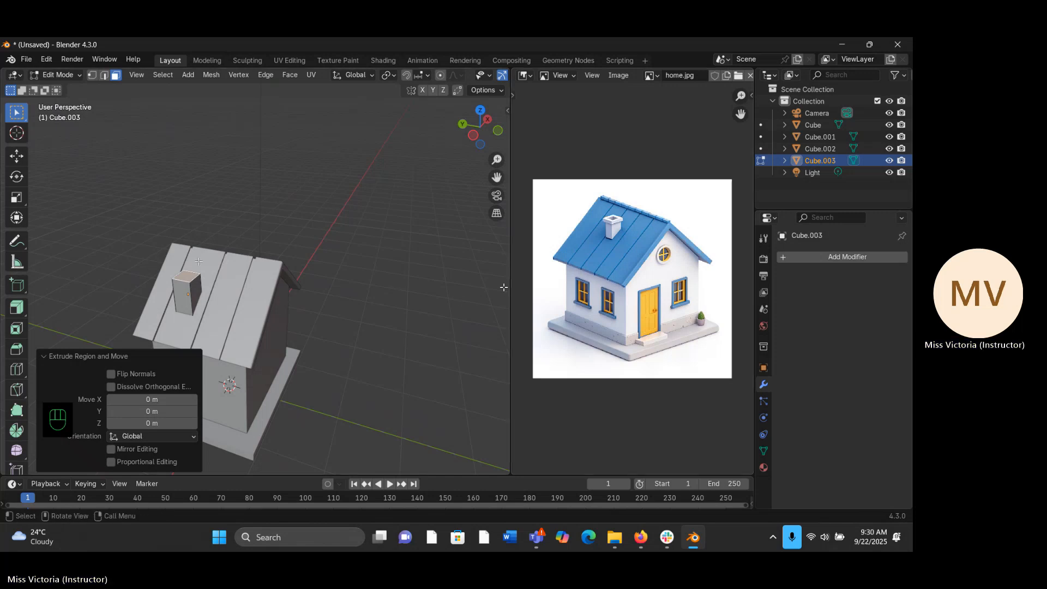
# - Enlarge the extruded chimney top face uniformly by a factor of about 1.438 so it overhangs the block
pyautogui.press('s')
pyautogui.press('s')
pyautogui.press('s')
pyautogui.press('s')
pyautogui.press('s')
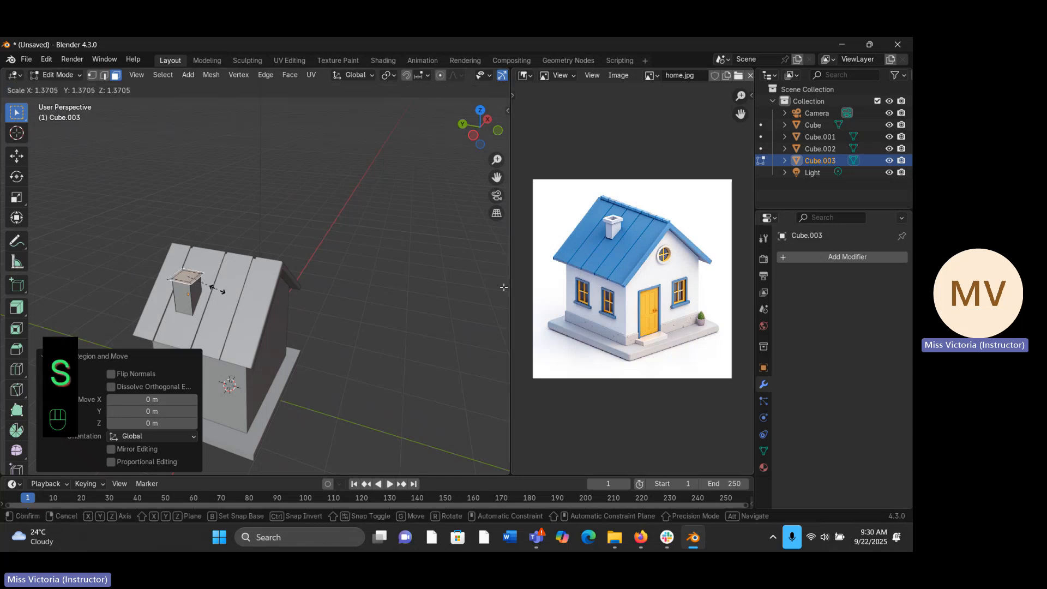
pyautogui.click(219, 292)
pyautogui.moveTo(218, 292); pyautogui.dragTo(218, 292, button='middle')
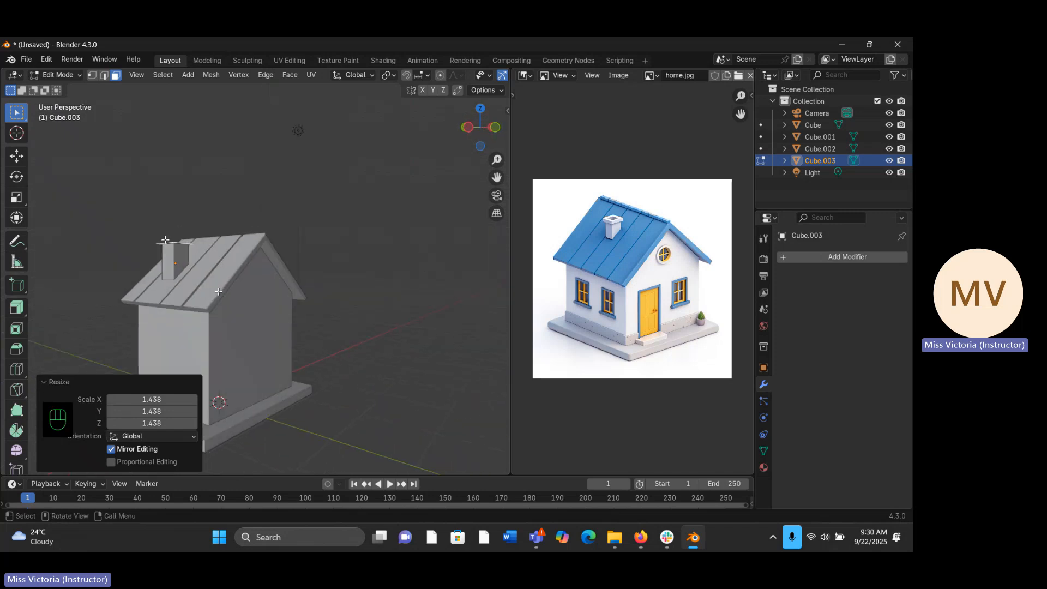
# - Extrude the widened chimney face upward along Z by about 0.122 m to form a cap
pyautogui.press('e')
pyautogui.press('z')
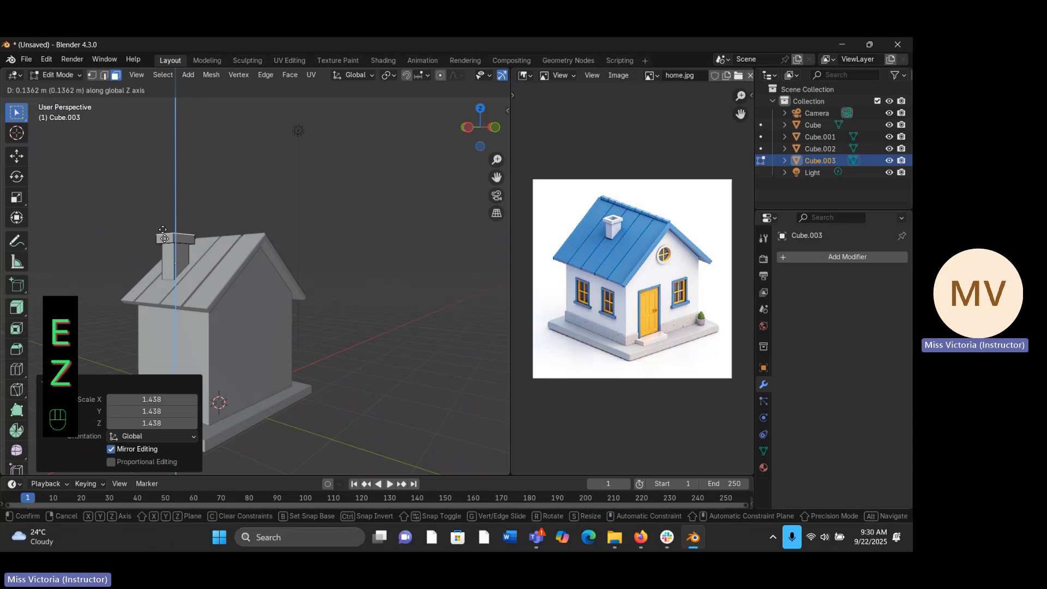
pyautogui.click(164, 231)
# - Inset the top face of the chimney cap with a thickness of about 0.637 m
pyautogui.moveTo(164, 232); pyautogui.dragTo(233, 386, button='middle')
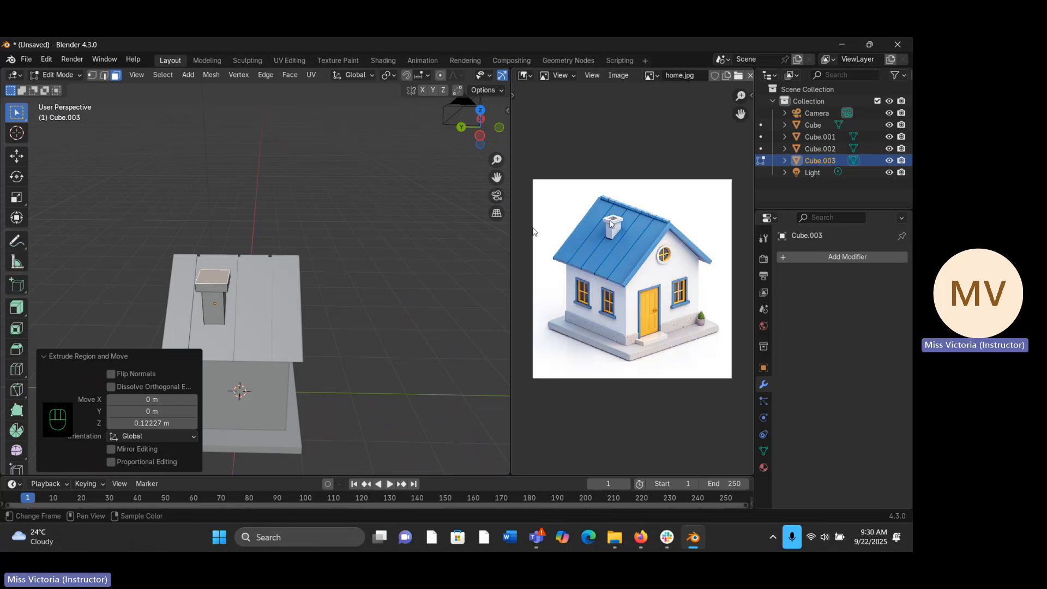
pyautogui.moveTo(268, 291); pyautogui.dragTo(222, 289, button='middle')
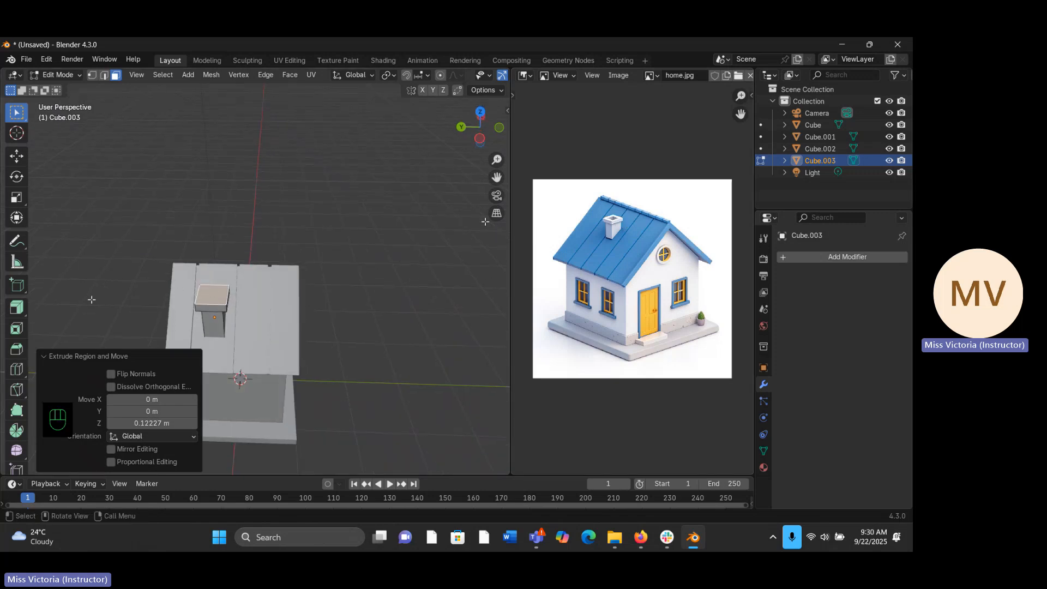
pyautogui.click(17, 330)
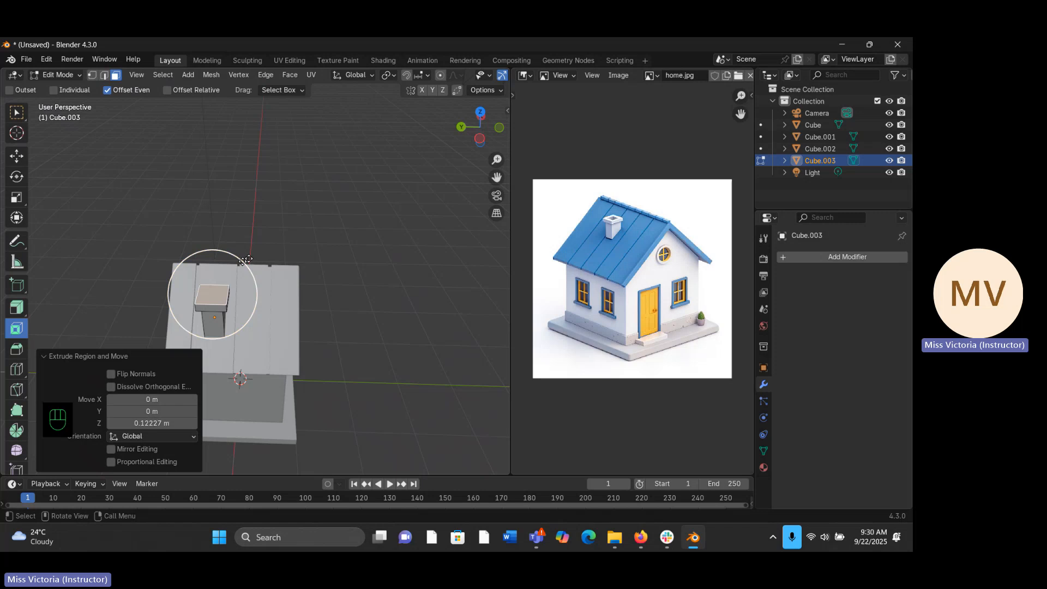
pyautogui.moveTo(248, 260); pyautogui.dragTo(236, 271)
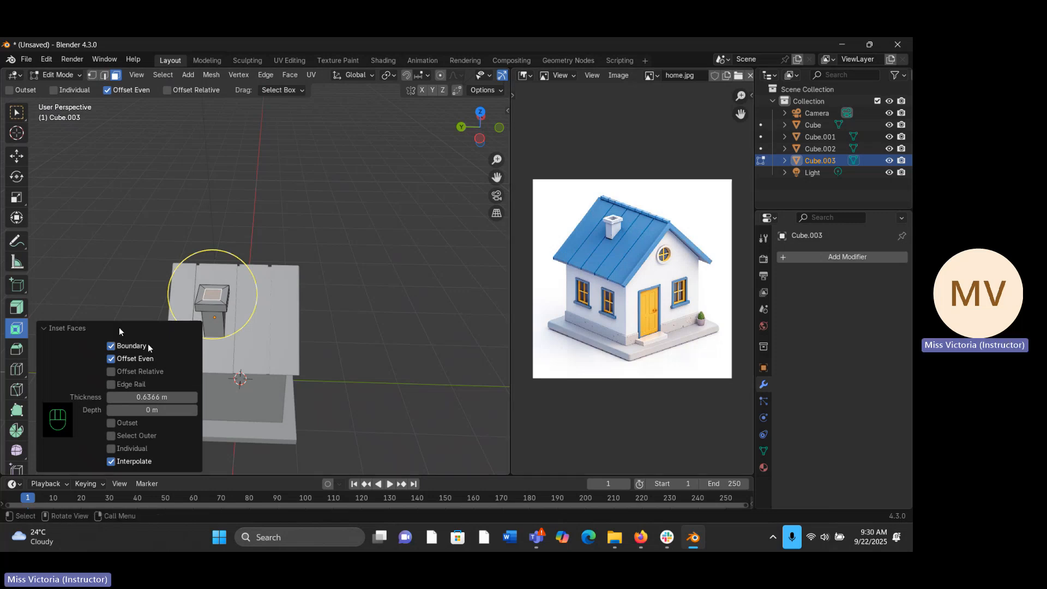
# - Extrude the inset face down about 0.40 m along Z to hollow the chimney, then finish mesh editing and deselect it
pyautogui.moveTo(216, 293); pyautogui.dragTo(113, 279, button='middle')
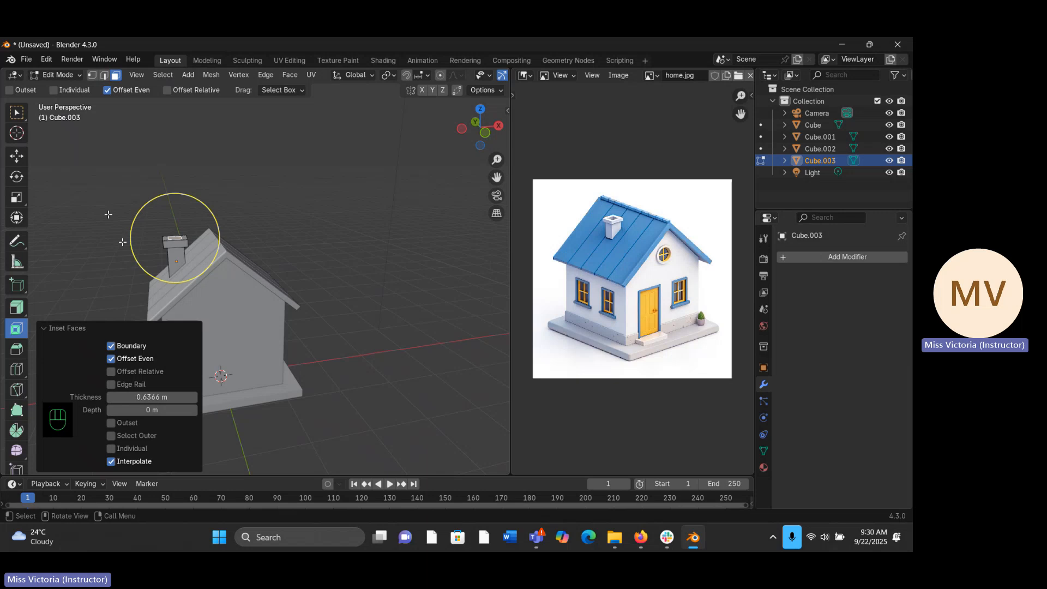
pyautogui.press('e')
pyautogui.press('z')
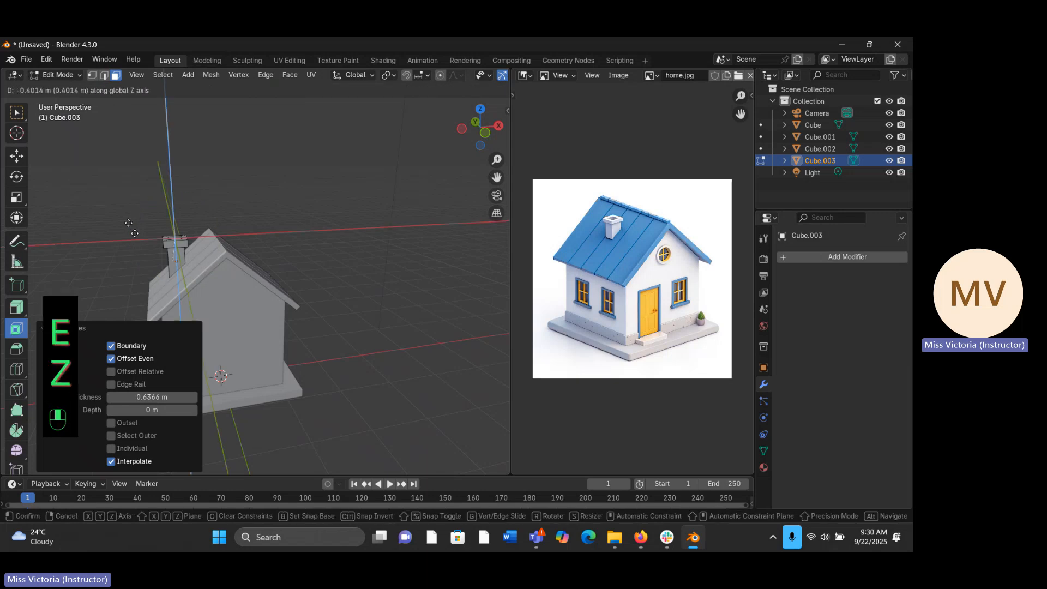
pyautogui.click(134, 234)
pyautogui.moveTo(175, 268); pyautogui.dragTo(324, 207, button='middle')
pyautogui.press('Tab')
pyautogui.click(324, 208)
# - Switch to the front orthographic view and open the gabled house body for mesh editing
pyautogui.moveTo(217, 227); pyautogui.dragTo(295, 286, button='middle')
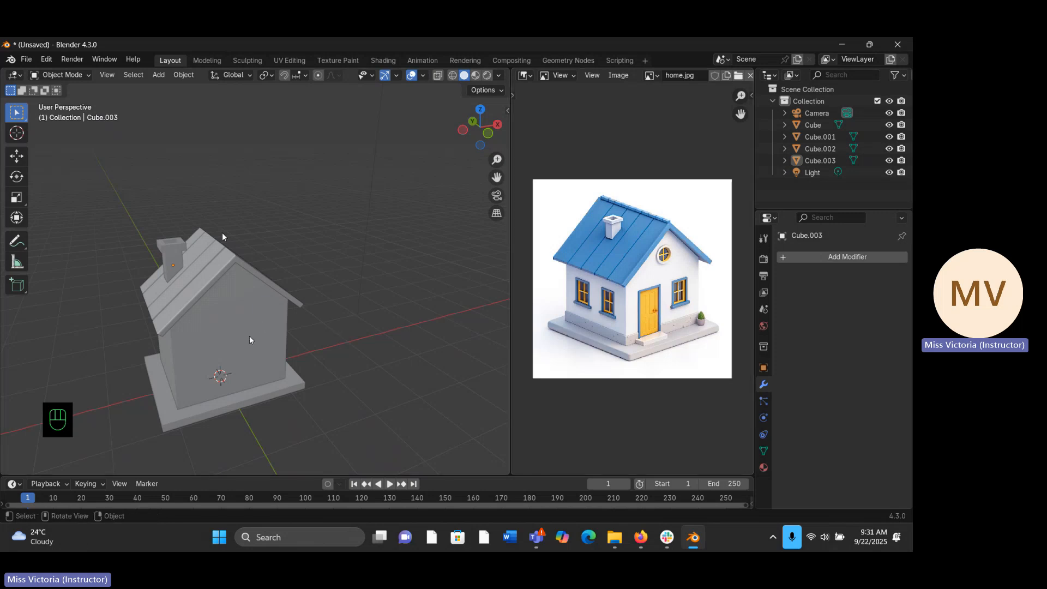
pyautogui.moveTo(250, 341); pyautogui.dragTo(234, 316, button='middle')
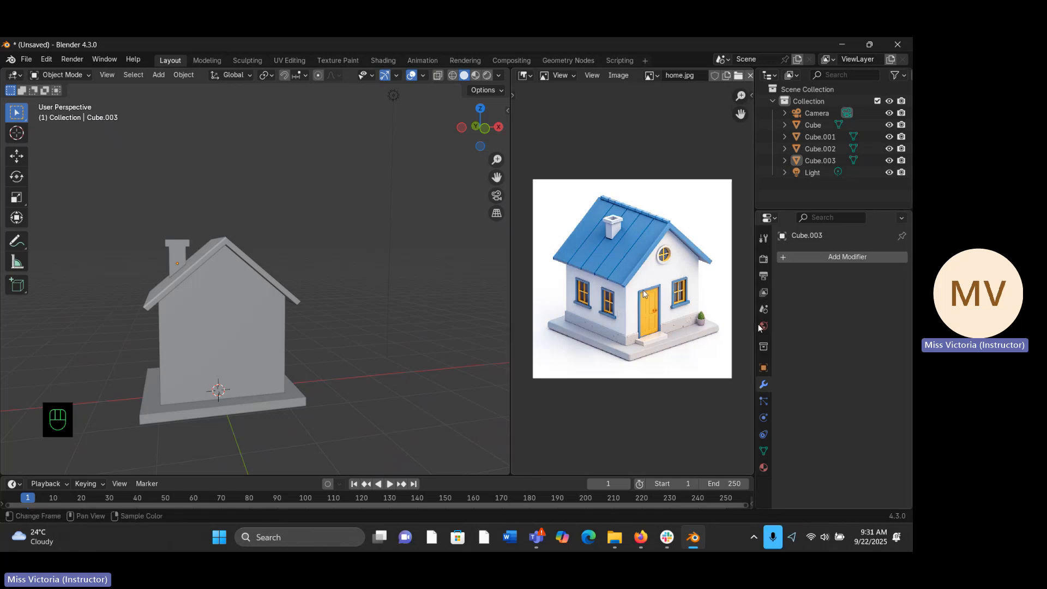
pyautogui.moveTo(210, 242); pyautogui.dragTo(212, 277, button='middle')
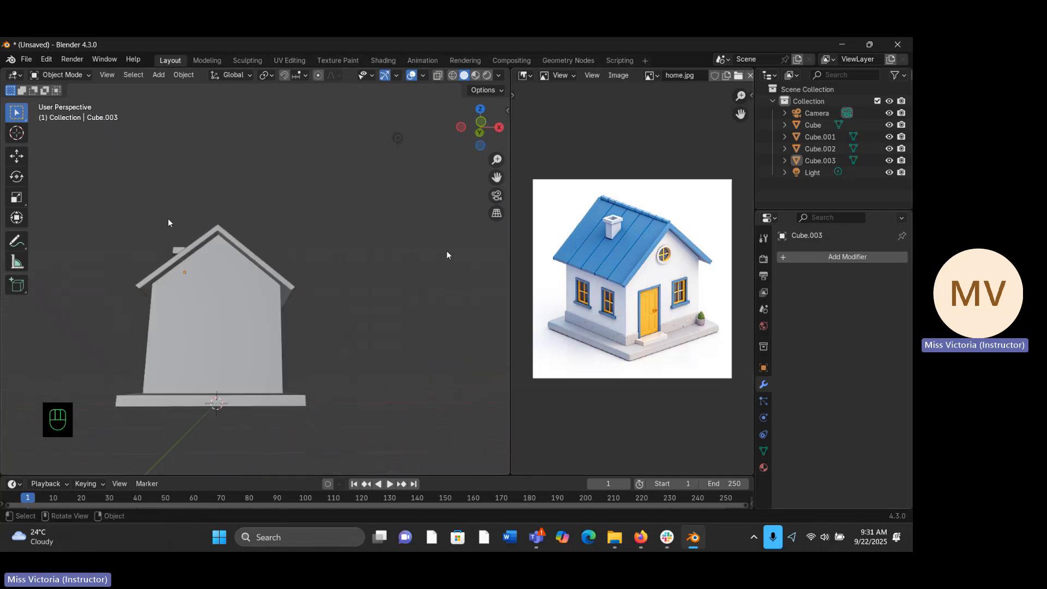
pyautogui.press('KP_1')
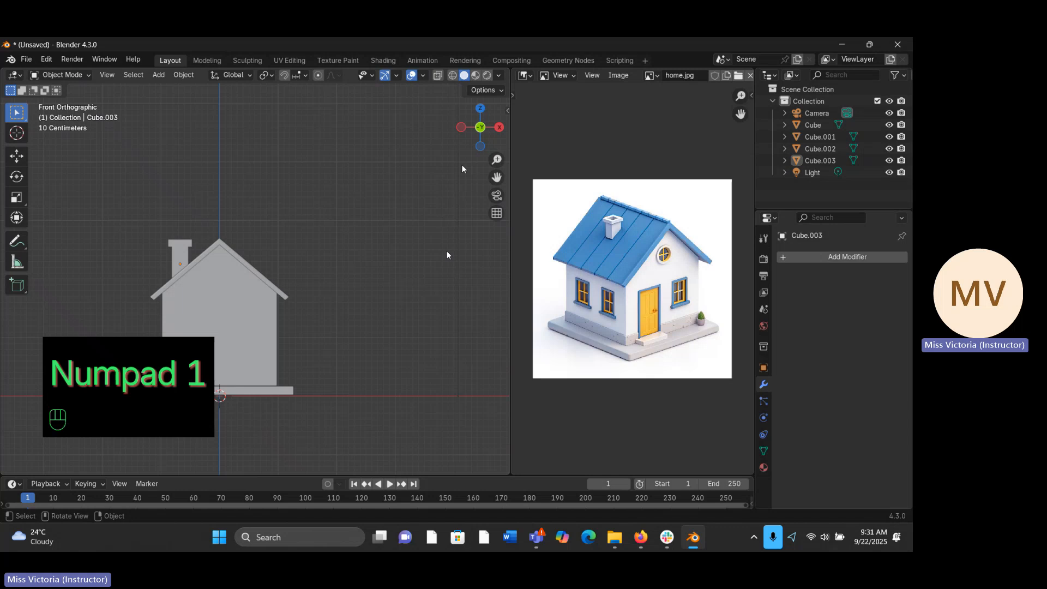
pyautogui.moveTo(494, 160); pyautogui.dragTo(487, 176)
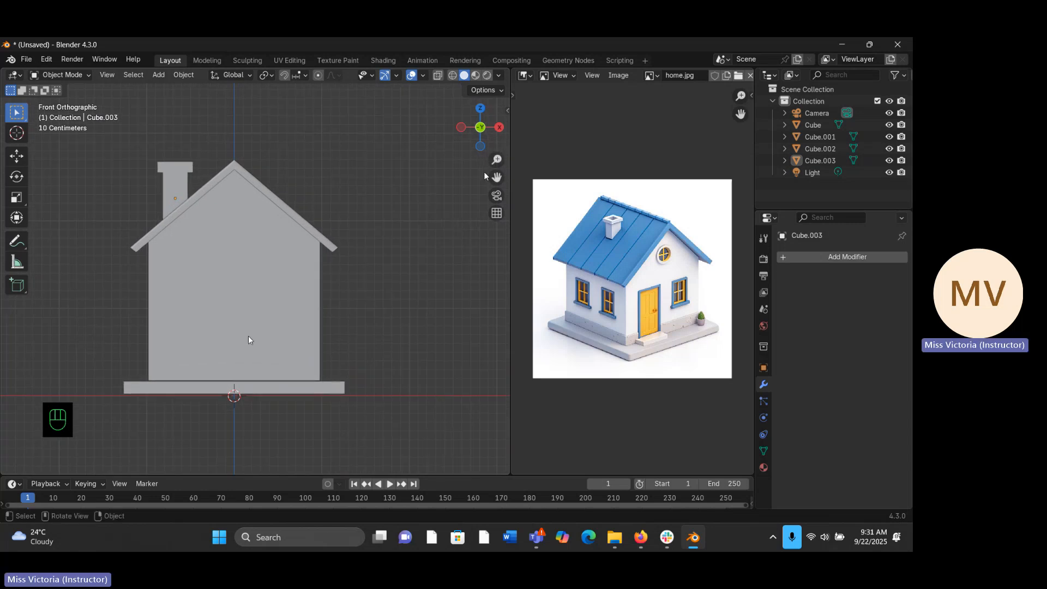
pyautogui.click(187, 304)
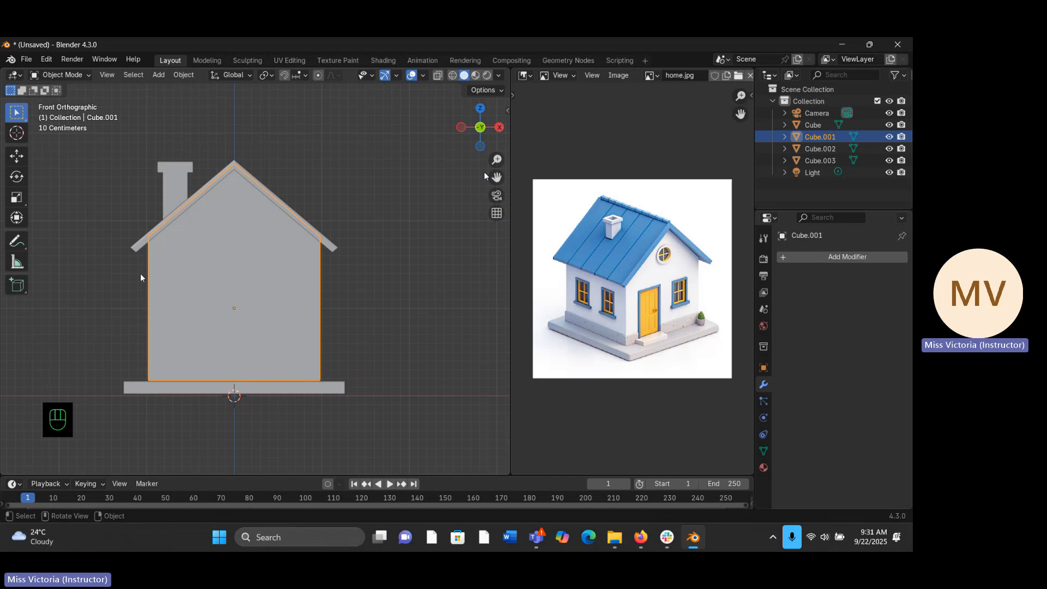
pyautogui.press('Tab')
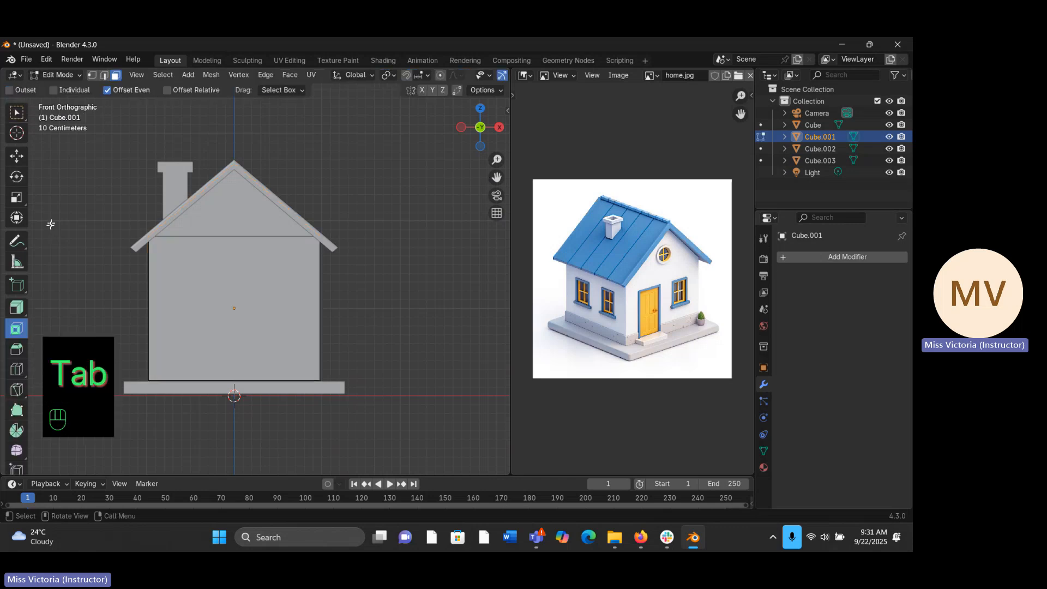
# - Add one horizontal loop cut around the house body and slide it down near the base with a factor of about -0.824
pyautogui.moveTo(182, 327); pyautogui.dragTo(279, 352, button='middle')
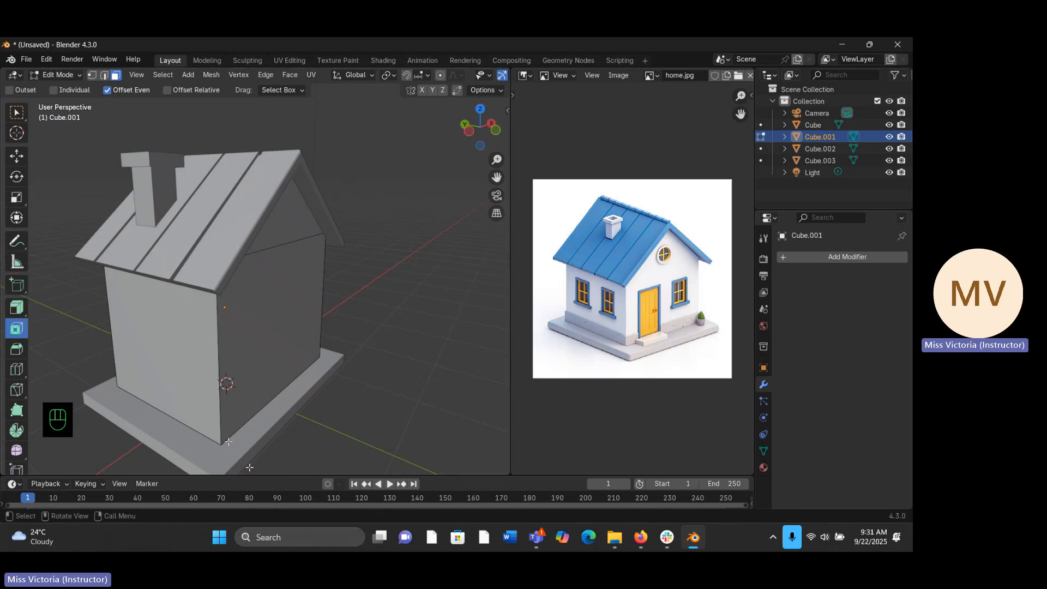
pyautogui.moveTo(225, 430); pyautogui.dragTo(194, 435, button='middle')
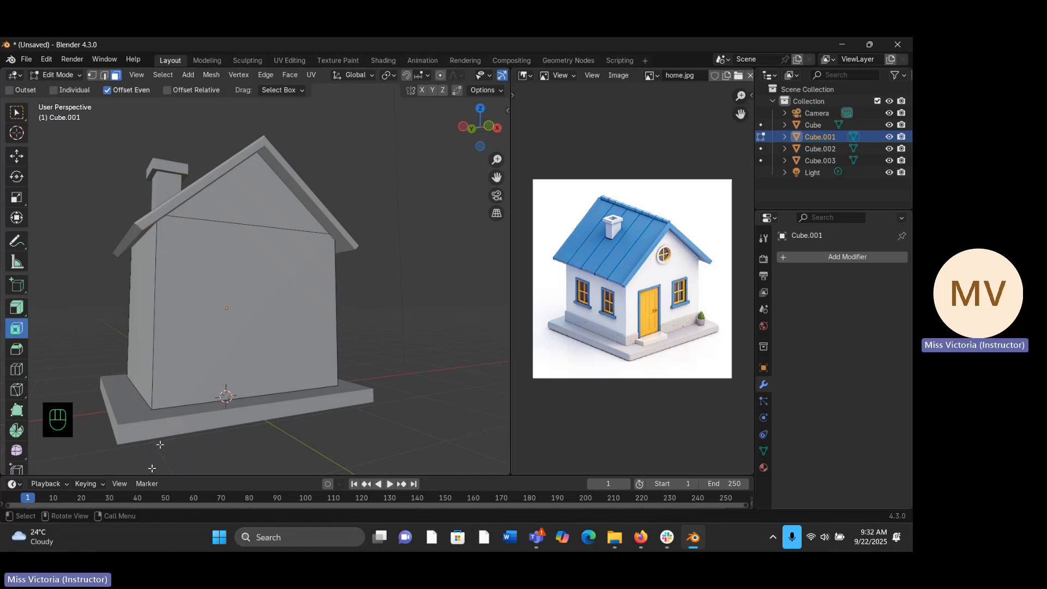
pyautogui.press('KP_1')
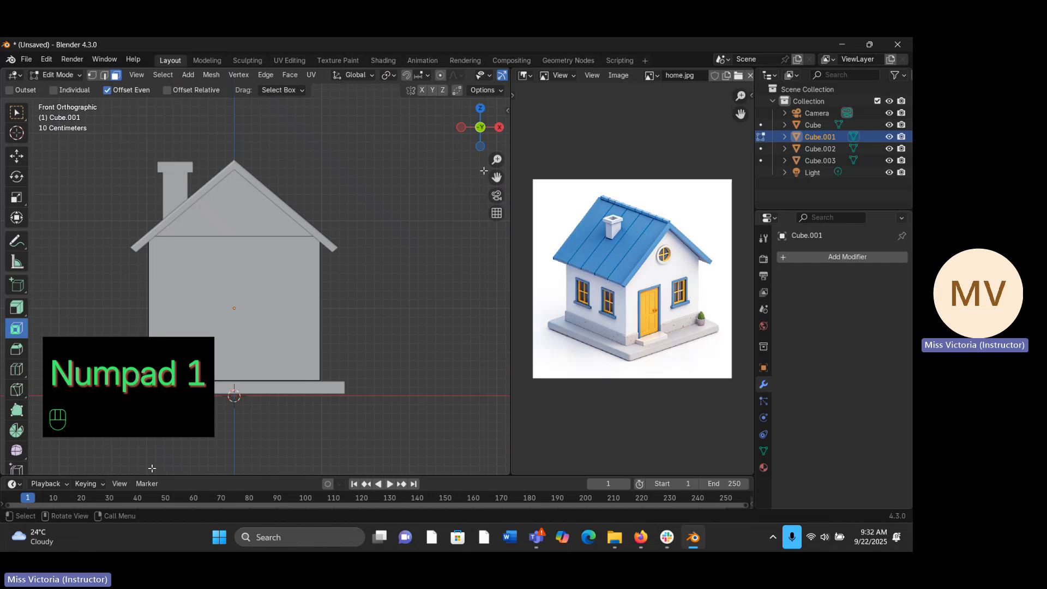
pyautogui.moveTo(497, 160); pyautogui.dragTo(528, 176)
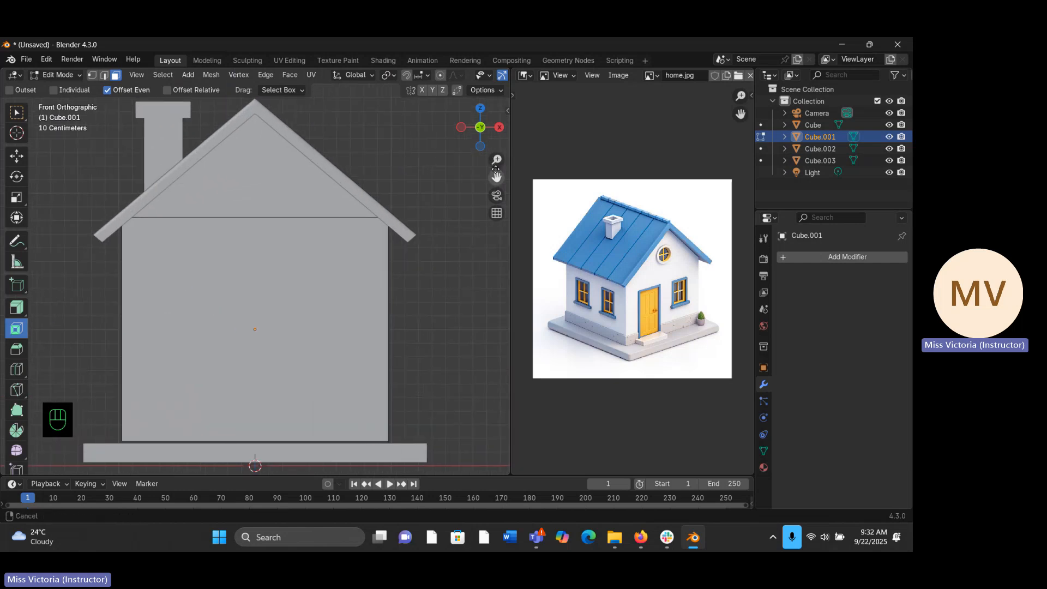
pyautogui.click(28, 370)
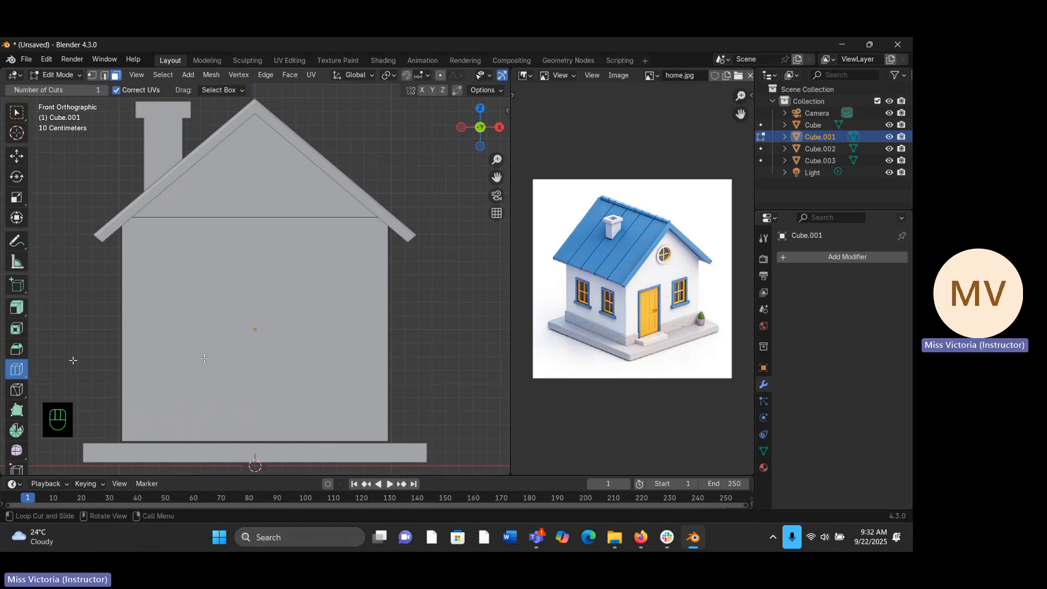
pyautogui.moveTo(159, 364); pyautogui.dragTo(70, 357, button='middle')
pyautogui.moveTo(503, 158); pyautogui.dragTo(476, 180)
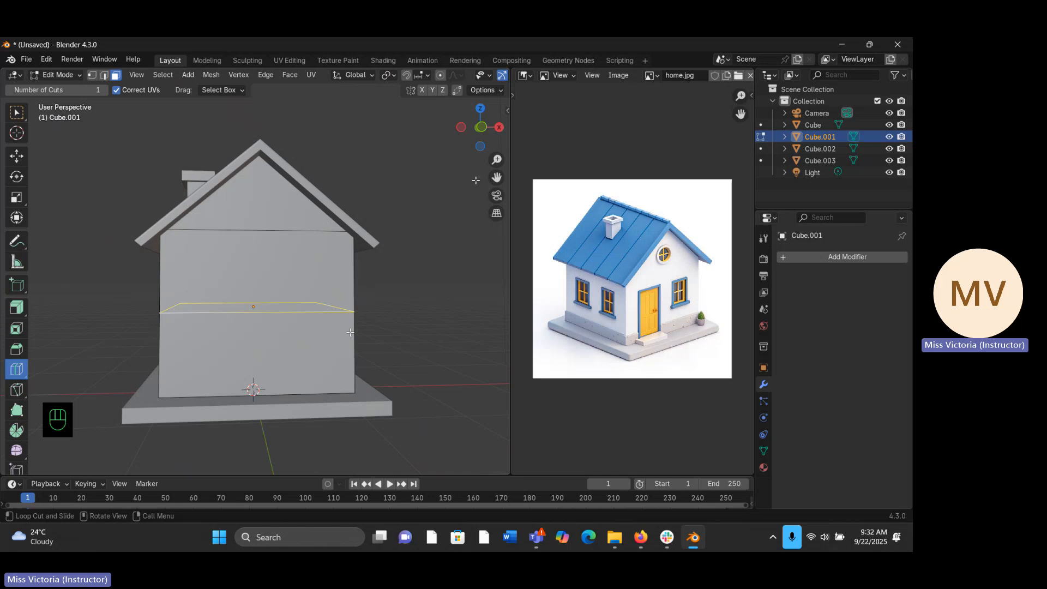
pyautogui.press('g')
pyautogui.press('g')
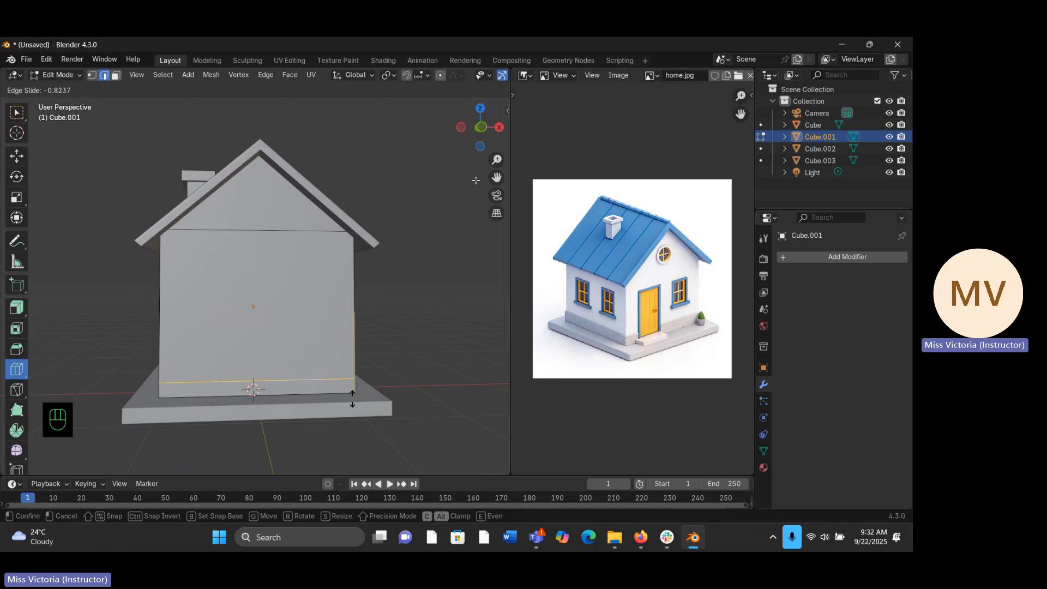
pyautogui.click(353, 399)
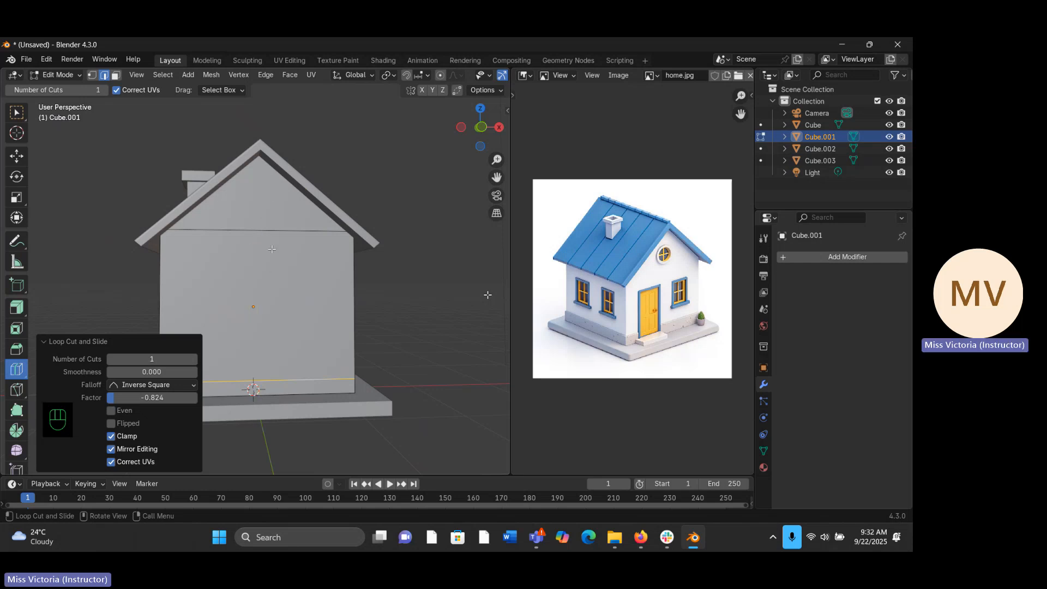
# - Divide the front wall with two vertical loop cuts, the second at factor -0.316, and two horizontal ones at factors 0.303 and 0.029
pyautogui.moveTo(265, 235); pyautogui.dragTo(249, 287)
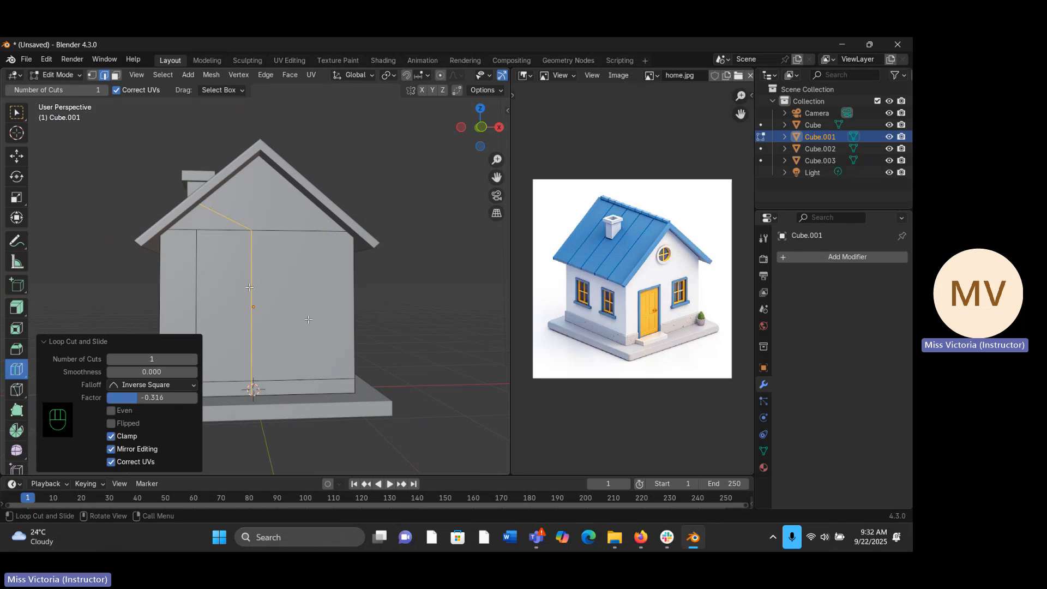
pyautogui.moveTo(319, 332); pyautogui.dragTo(347, 327)
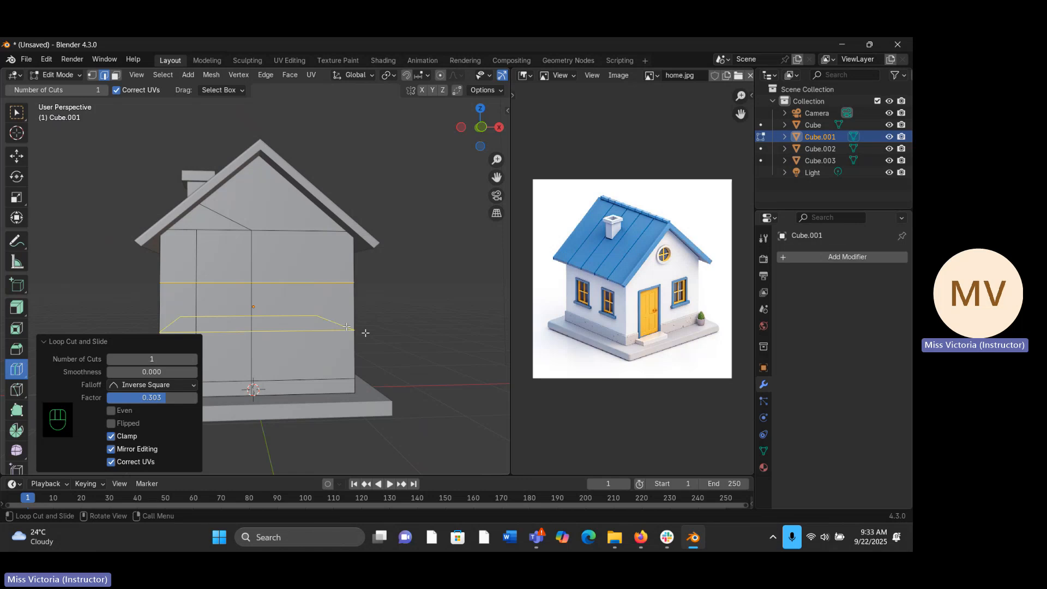
pyautogui.click(347, 327)
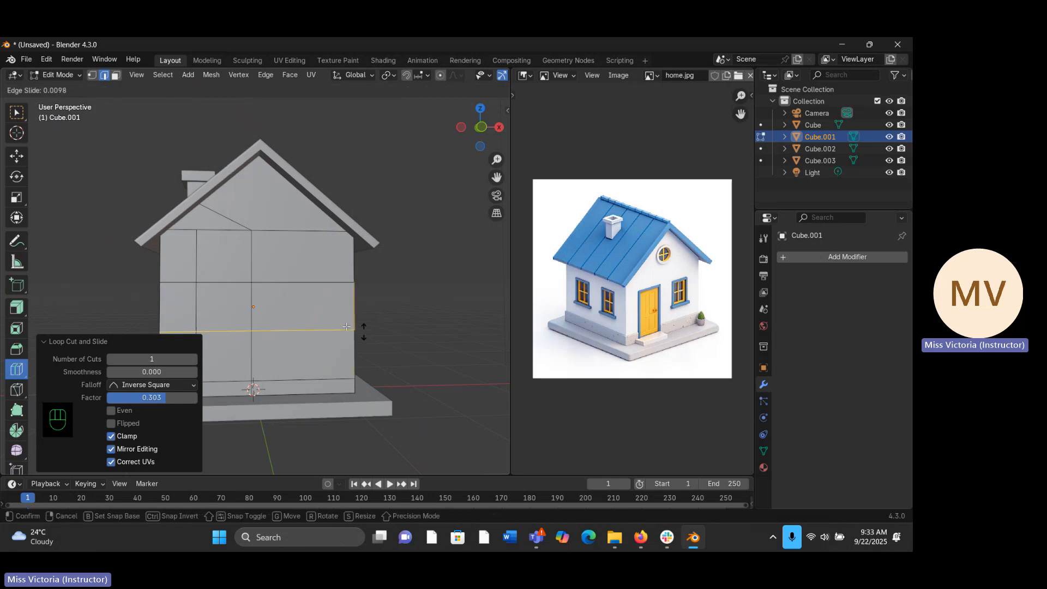
pyautogui.click(347, 327)
# - Divide the house's side wall with four vertical loop cuts at factors of about -0.787, -0.405, -0.381 and 0.354
pyautogui.moveTo(347, 327); pyautogui.dragTo(96, 193, button='middle')
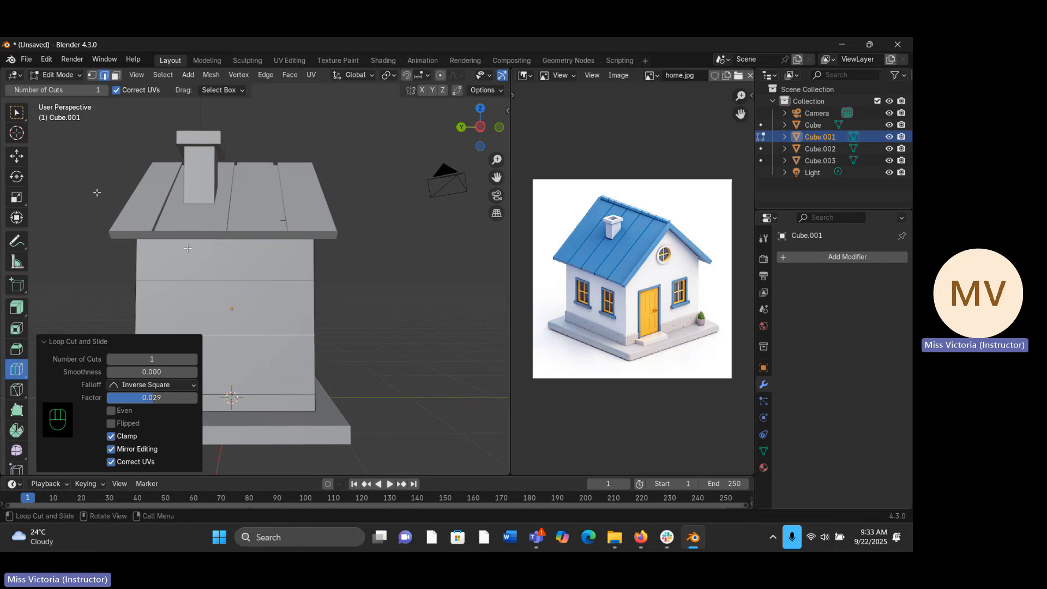
pyautogui.click(225, 262)
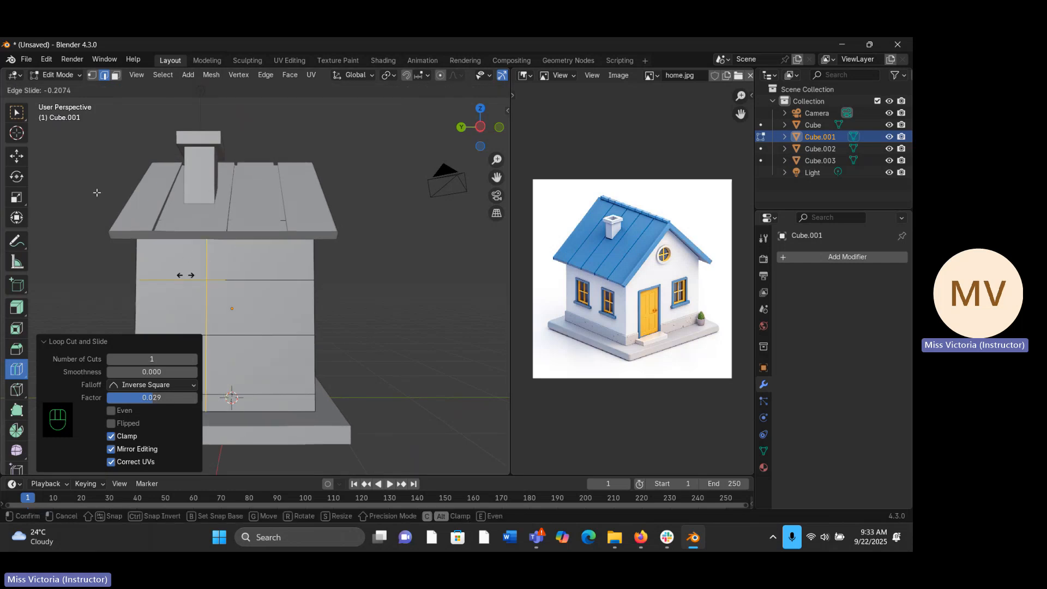
pyautogui.click(140, 287)
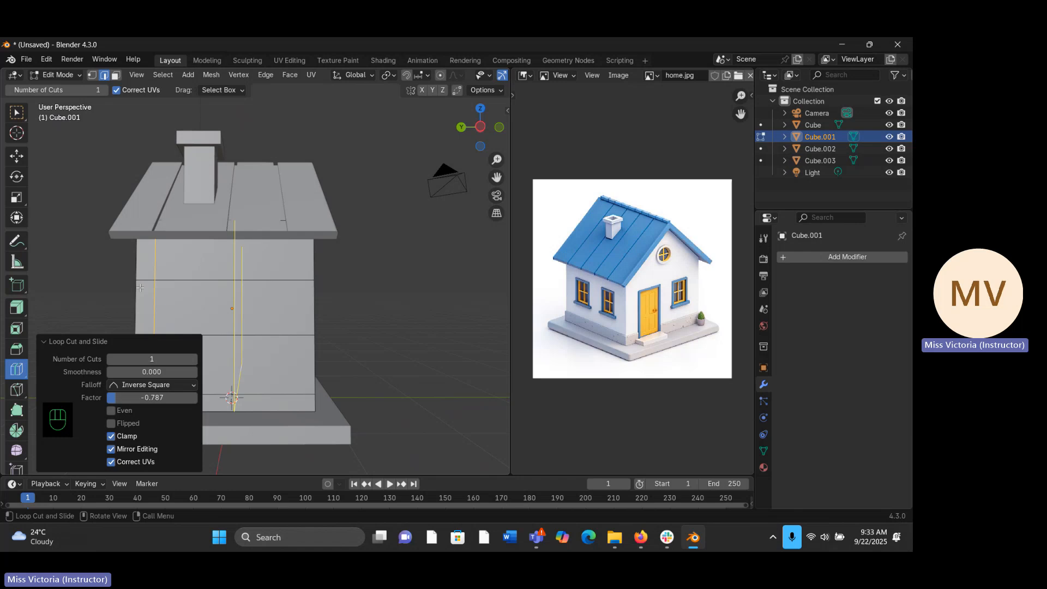
pyautogui.click(198, 283)
pyautogui.click(169, 294)
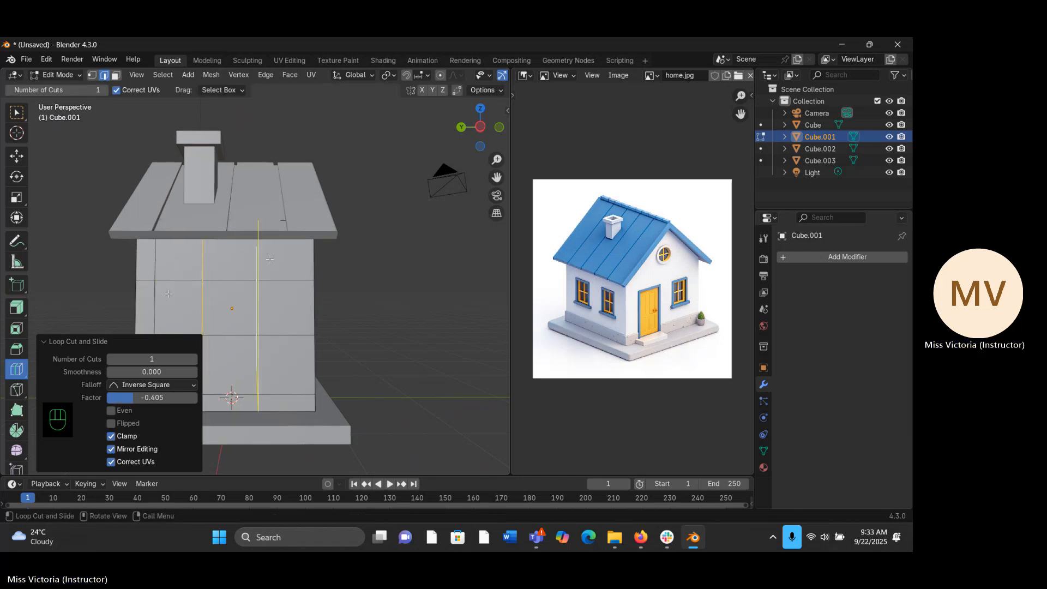
pyautogui.click(261, 273)
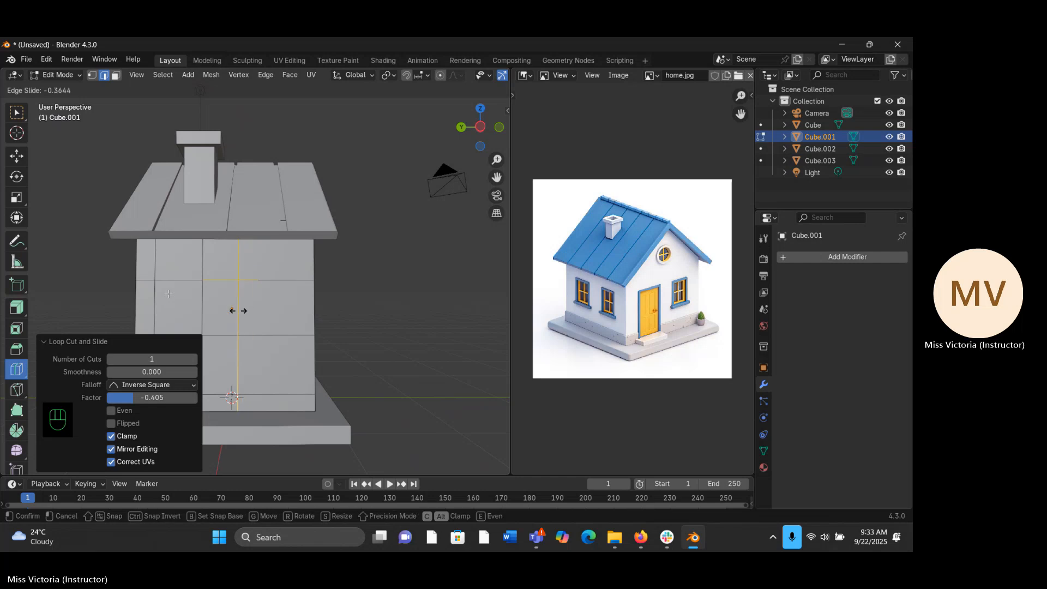
pyautogui.click(237, 312)
pyautogui.click(270, 263)
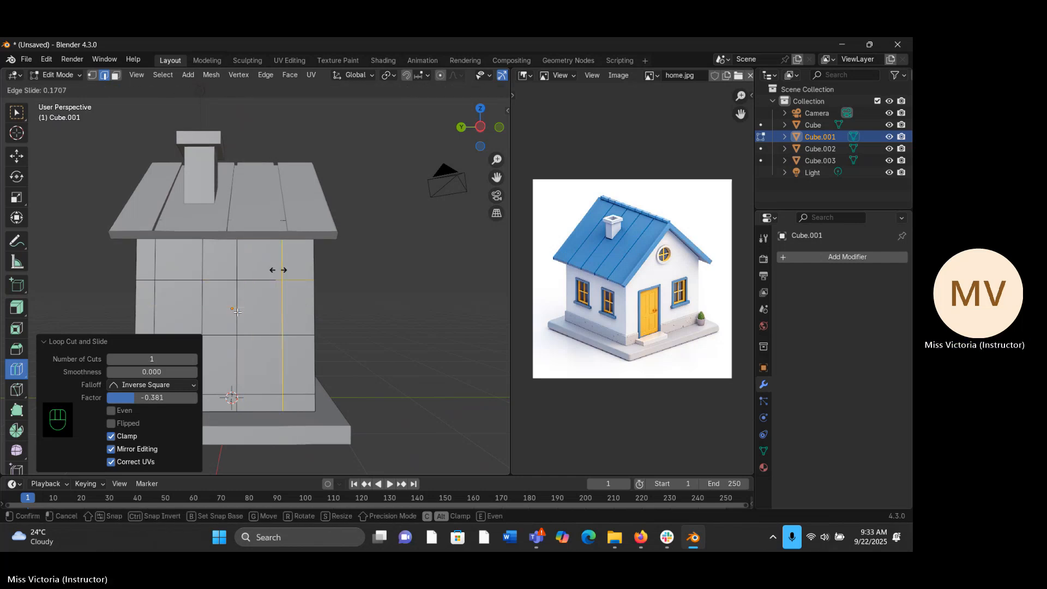
pyautogui.click(284, 280)
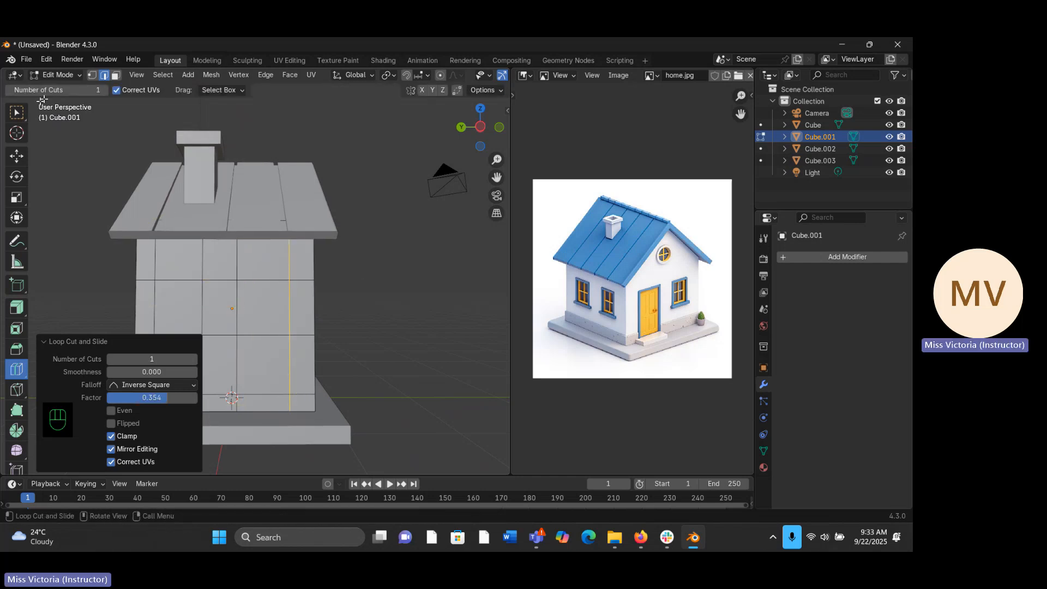
pyautogui.click(18, 111)
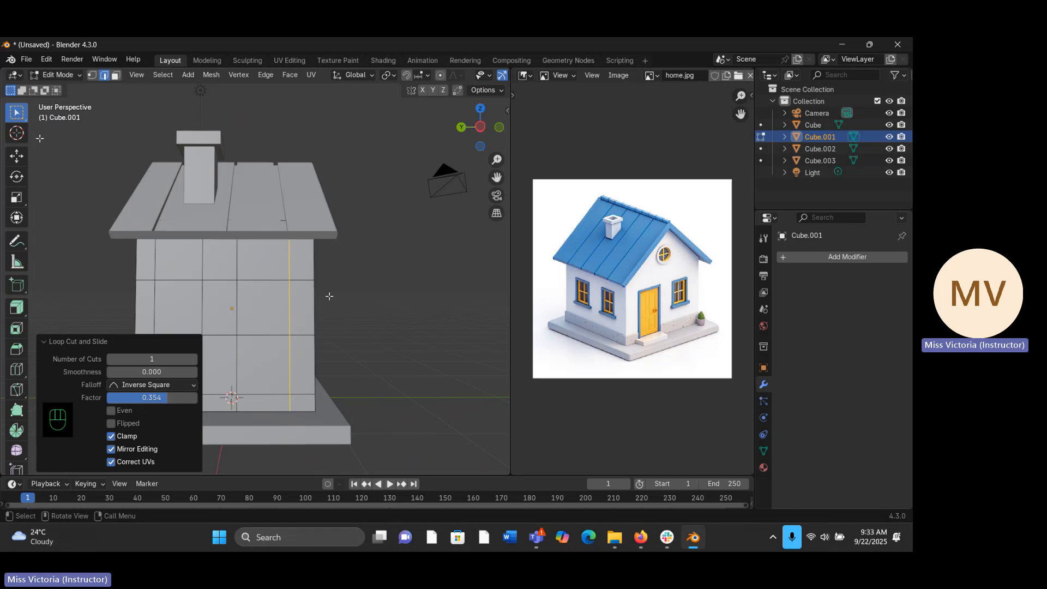
# - In face selection mode, select the low strip face beneath the door column on the front wall and activate Extrude Region
pyautogui.moveTo(453, 243); pyautogui.dragTo(391, 231, button='middle')
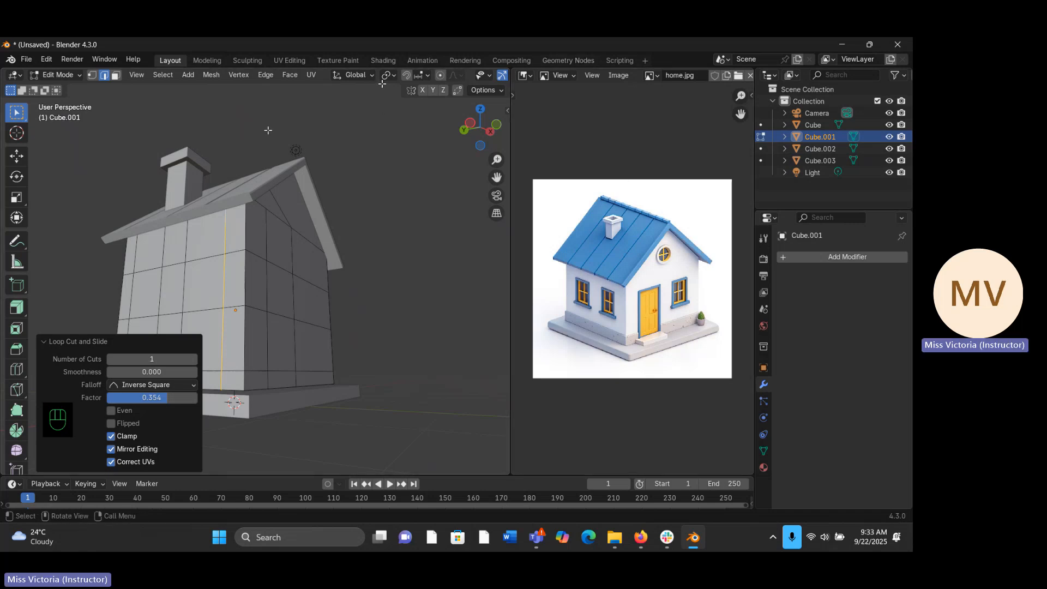
pyautogui.click(116, 75)
pyautogui.moveTo(318, 290); pyautogui.dragTo(267, 283, button='middle')
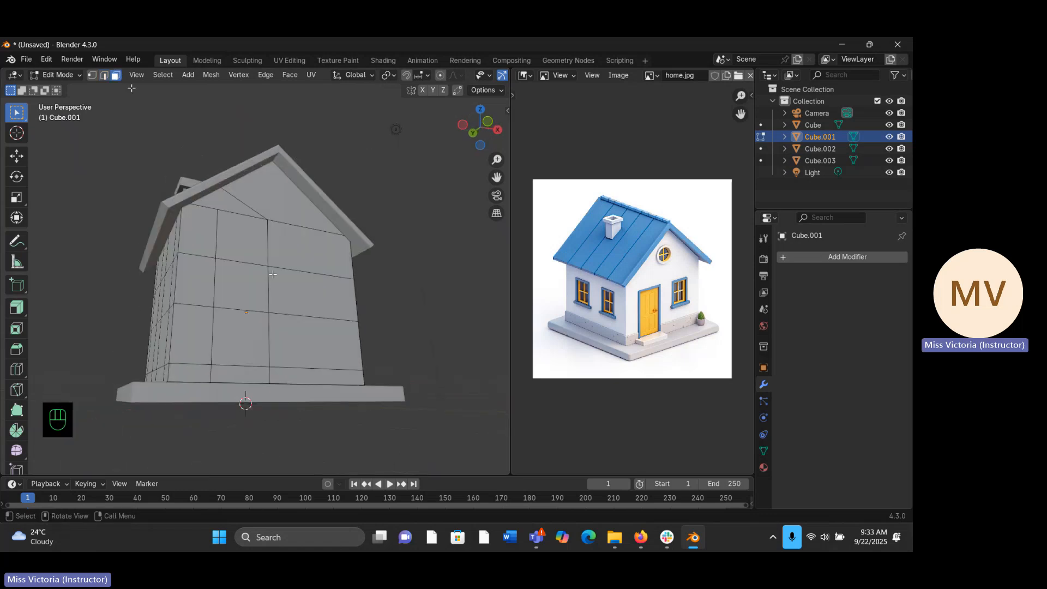
pyautogui.press('KP_1')
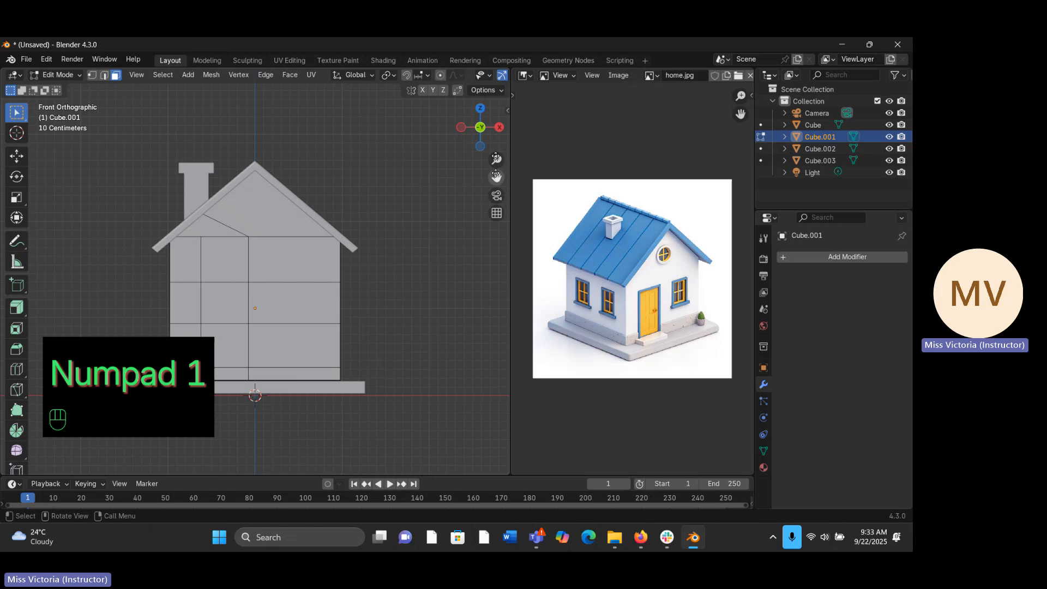
pyautogui.moveTo(498, 177); pyautogui.dragTo(486, 201)
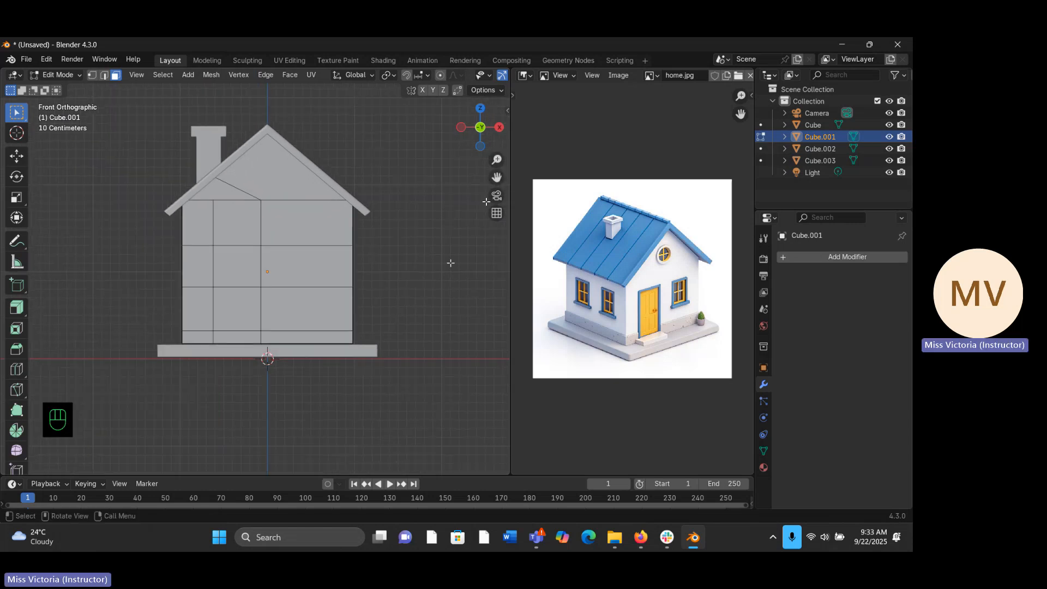
pyautogui.click(241, 315)
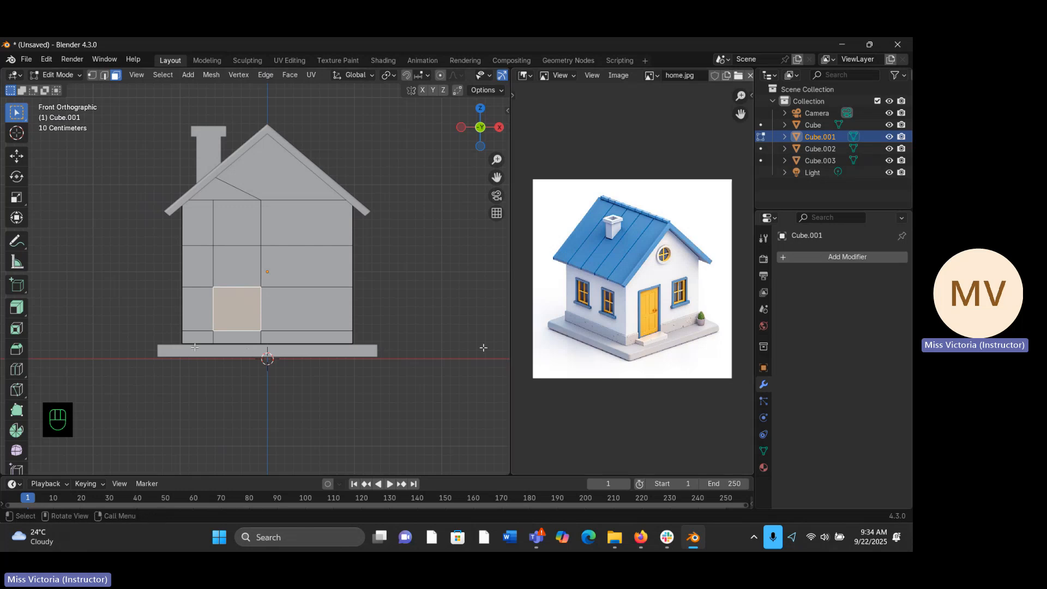
pyautogui.click(219, 336)
pyautogui.moveTo(222, 340); pyautogui.dragTo(325, 362, button='middle')
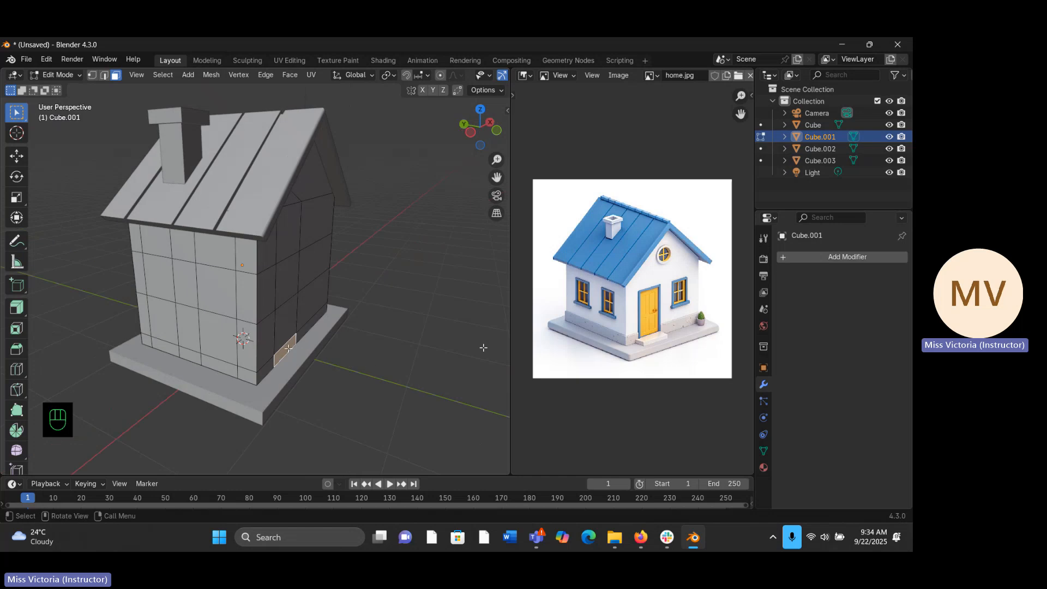
pyautogui.click(26, 316)
pyautogui.click(26, 316)
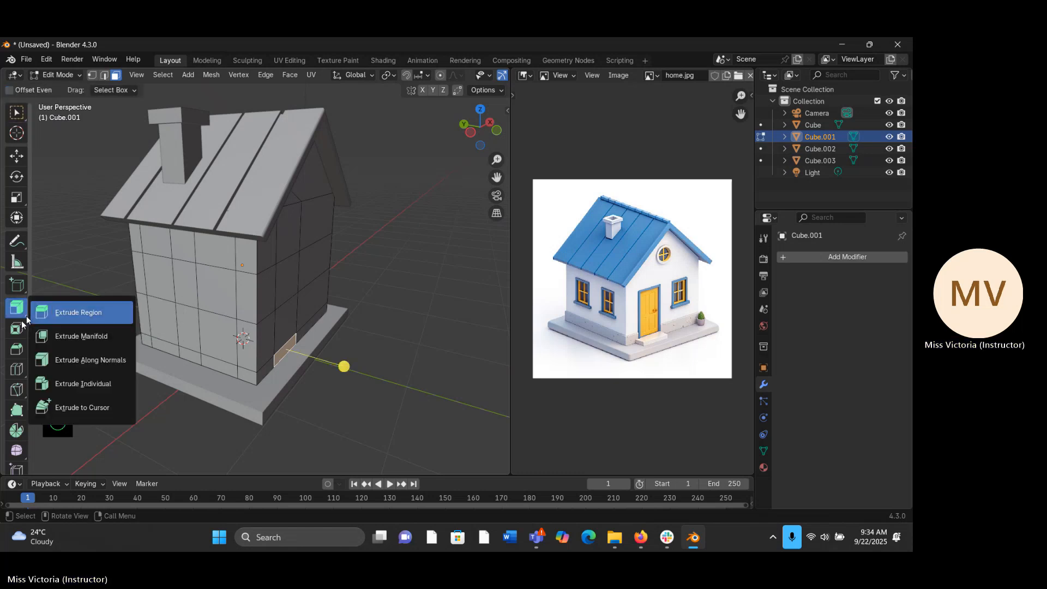
pyautogui.click(79, 307)
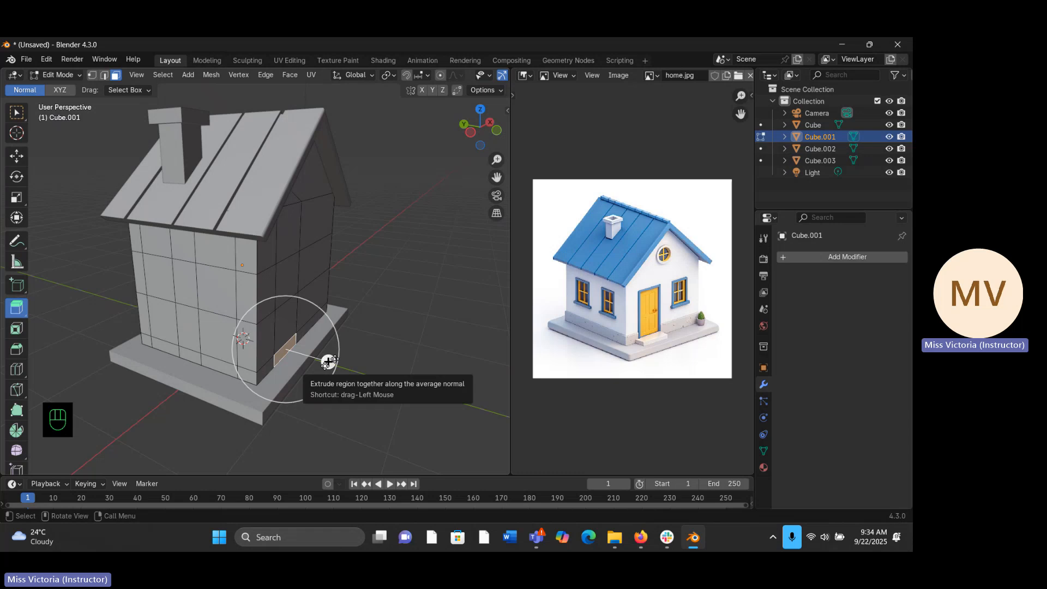
pyautogui.moveTo(329, 361); pyautogui.dragTo(335, 359)
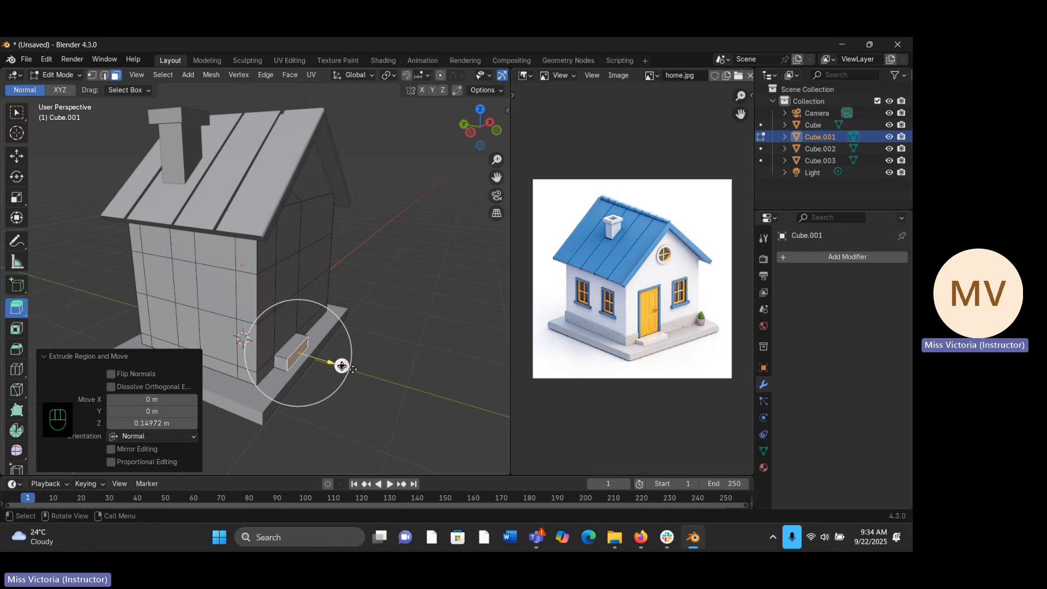
pyautogui.moveTo(342, 366); pyautogui.dragTo(341, 366)
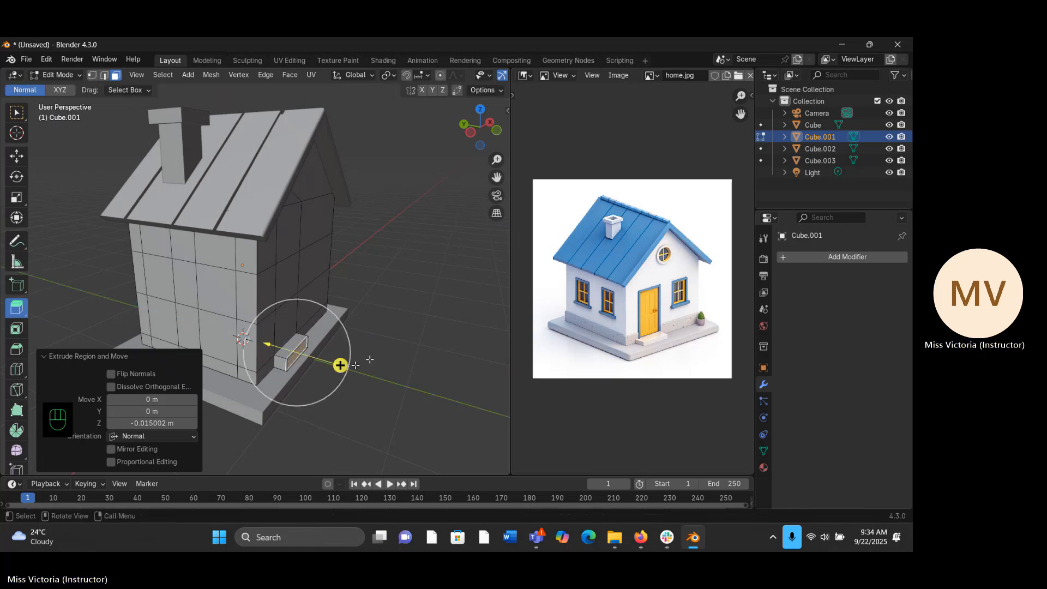
pyautogui.hotkey('ctrl', 'z')
pyautogui.hotkey('ctrl', 'z')
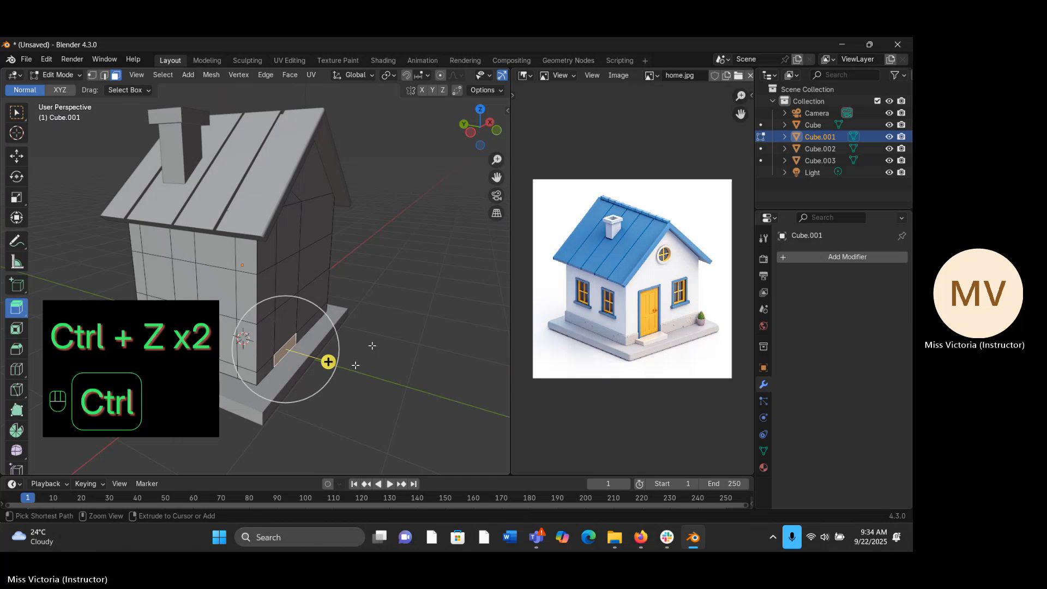
# - Extrude the strip face outward about 0.107 m to form a doorstep and check it in Object Mode before resuming mesh editing
pyautogui.moveTo(328, 362); pyautogui.dragTo(340, 374)
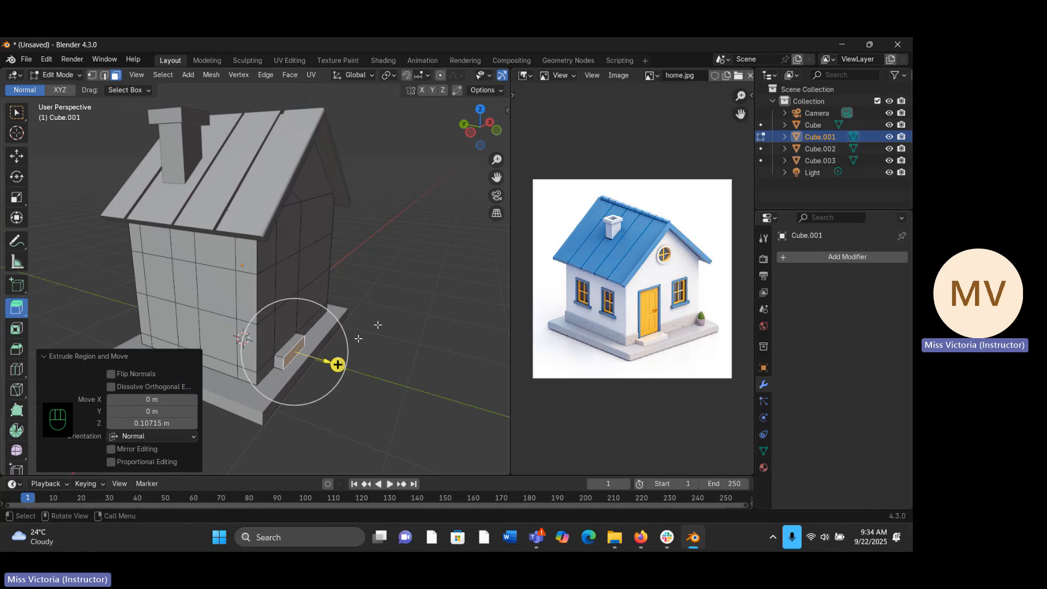
pyautogui.press('Tab')
pyautogui.moveTo(362, 355); pyautogui.dragTo(242, 355, button='middle')
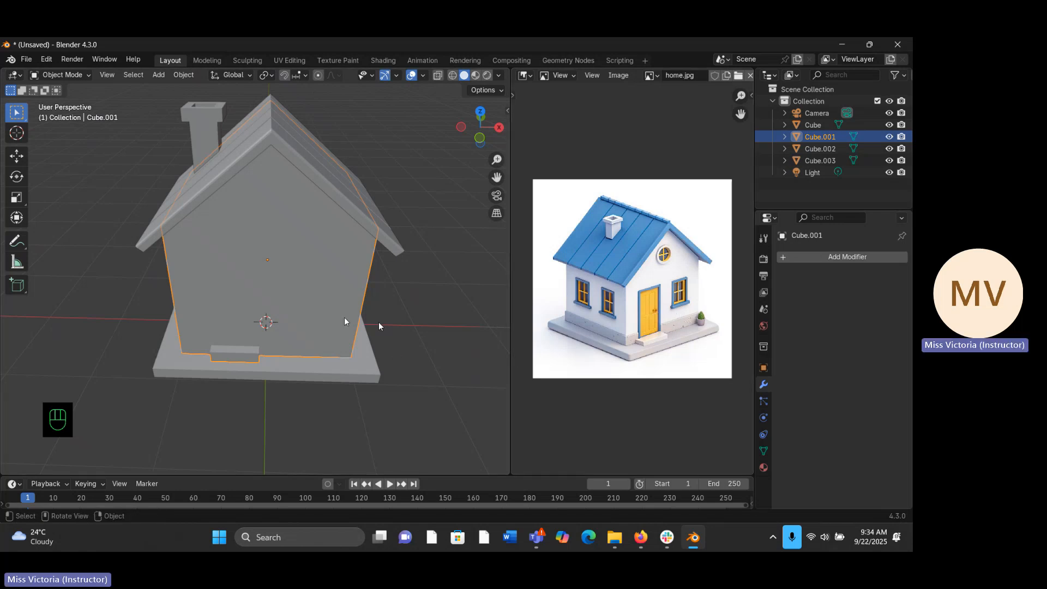
pyautogui.press('Tab')
pyautogui.moveTo(230, 395); pyautogui.dragTo(227, 362, button='middle')
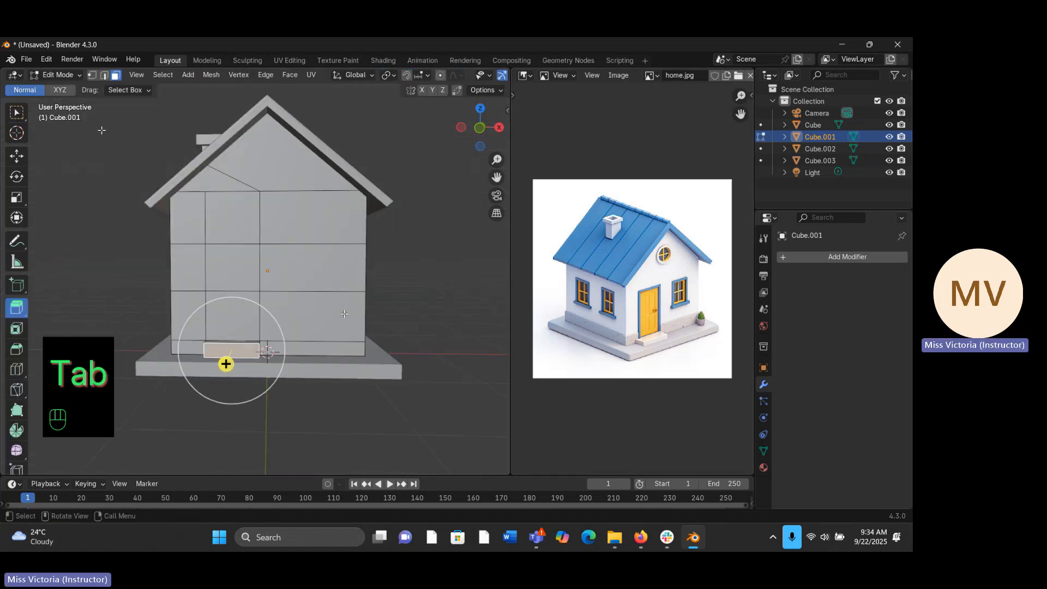
# - Select the two stacked faces above the doorstep and extrude them outward along Y by about -0.022 m for the door
pyautogui.click(23, 105)
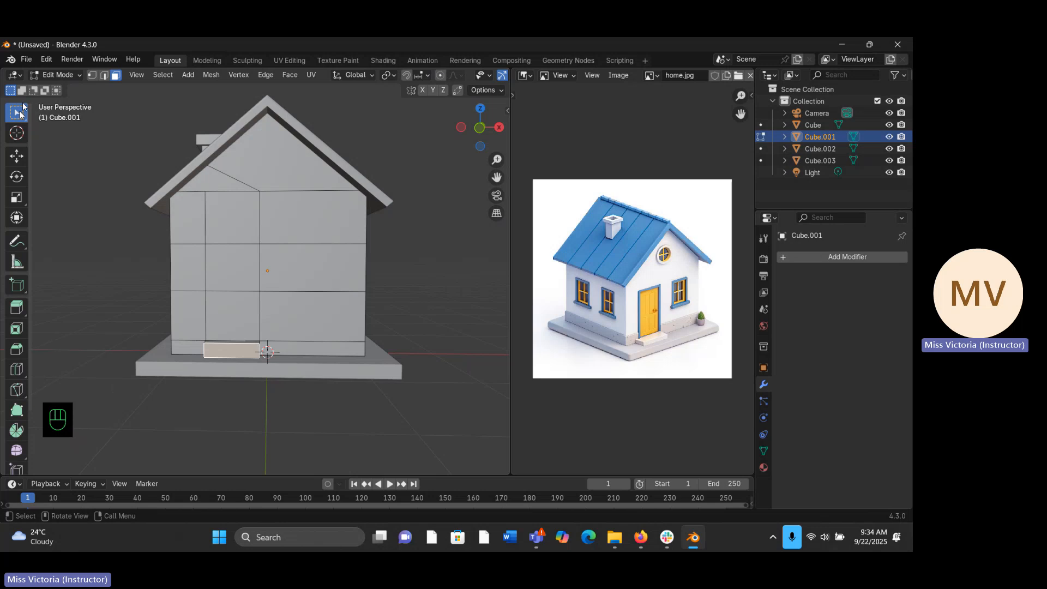
pyautogui.click(227, 323)
pyautogui.keyDown('shift'); pyautogui.click(233, 267); pyautogui.keyUp('shift')
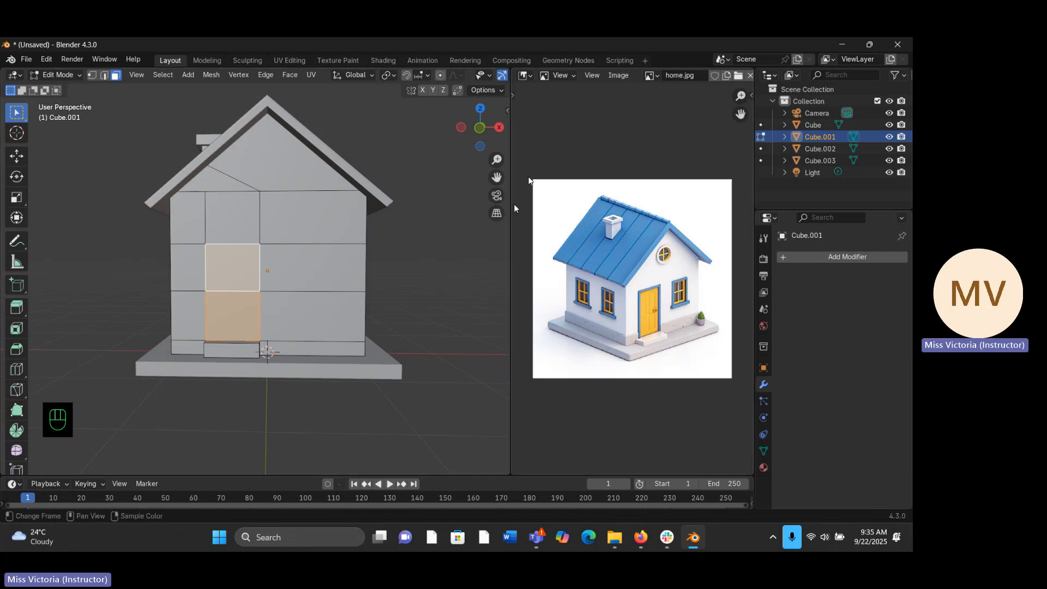
pyautogui.moveTo(497, 158); pyautogui.dragTo(504, 156)
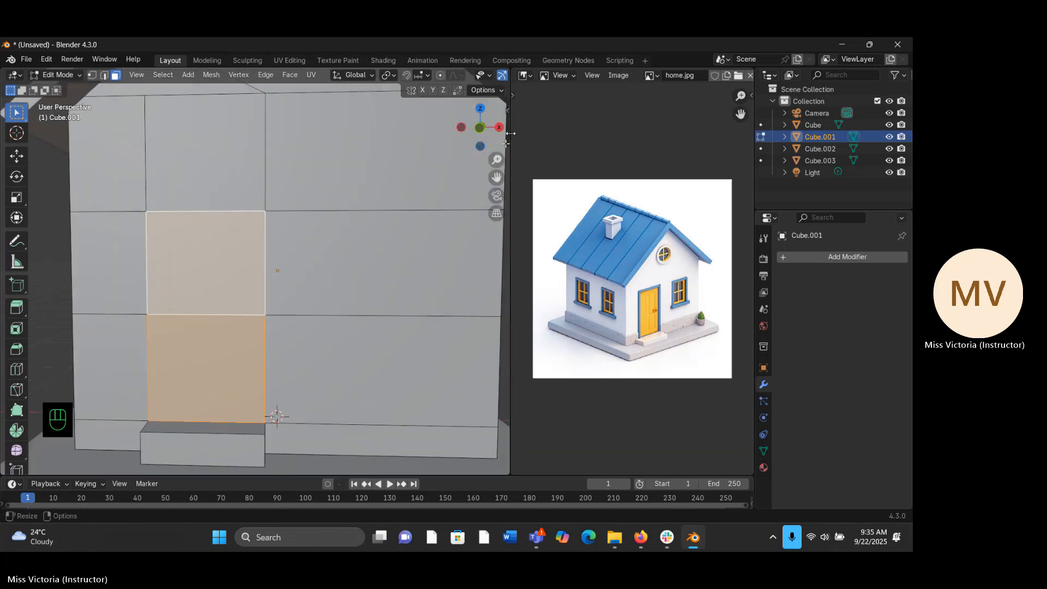
pyautogui.moveTo(304, 302); pyautogui.dragTo(246, 318, button='middle')
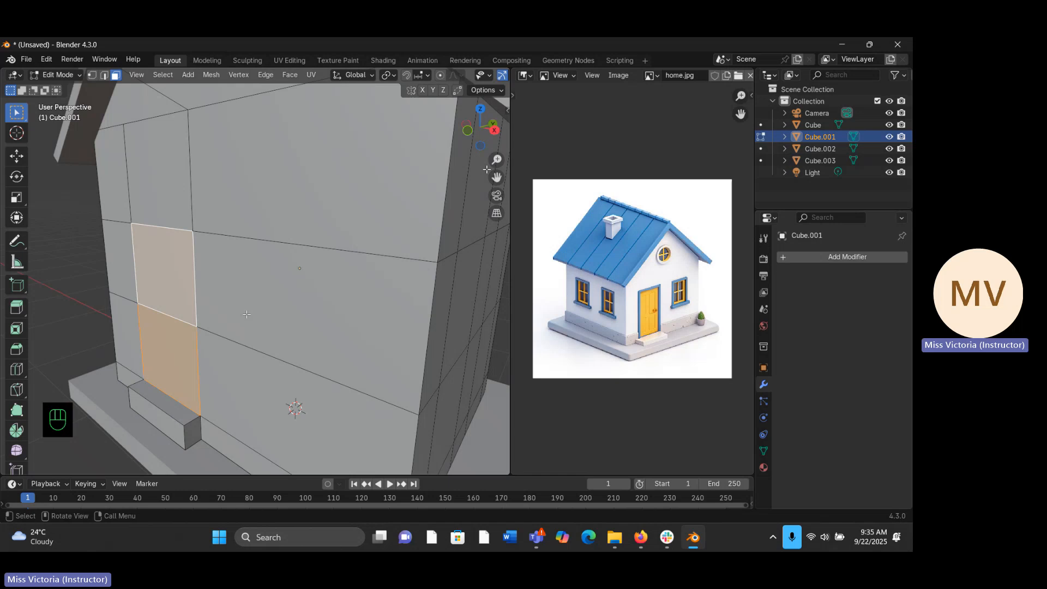
pyautogui.press('e')
pyautogui.press('y')
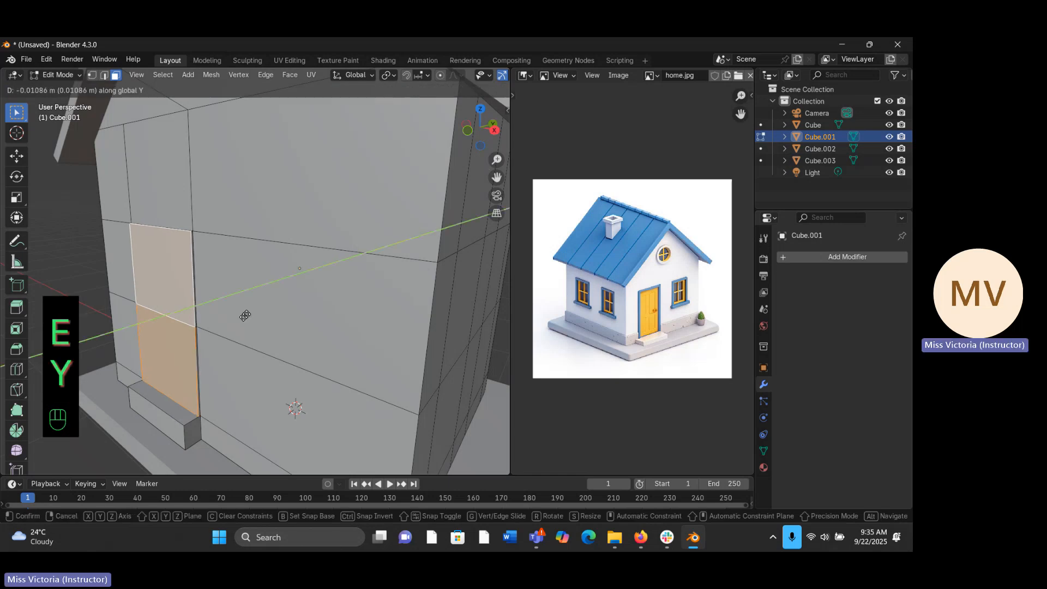
pyautogui.click(244, 316)
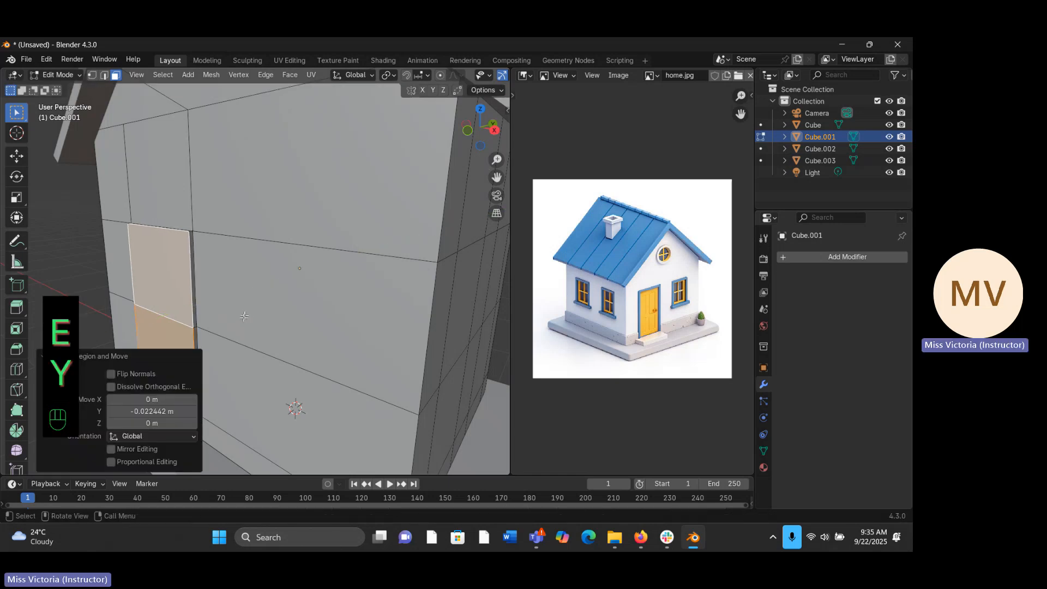
pyautogui.moveTo(244, 318); pyautogui.dragTo(327, 299, button='middle')
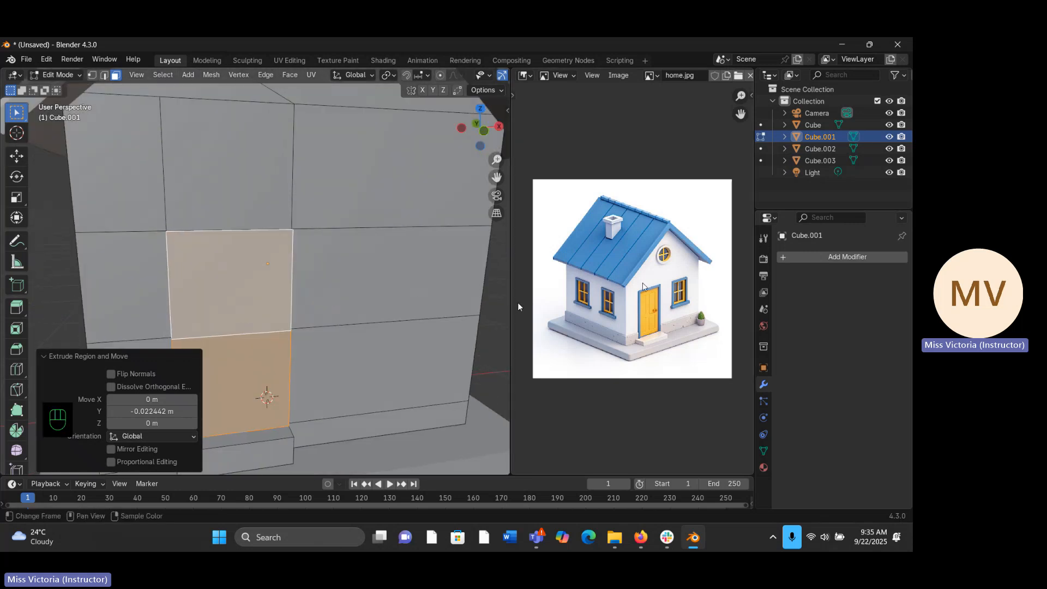
pyautogui.click(259, 277)
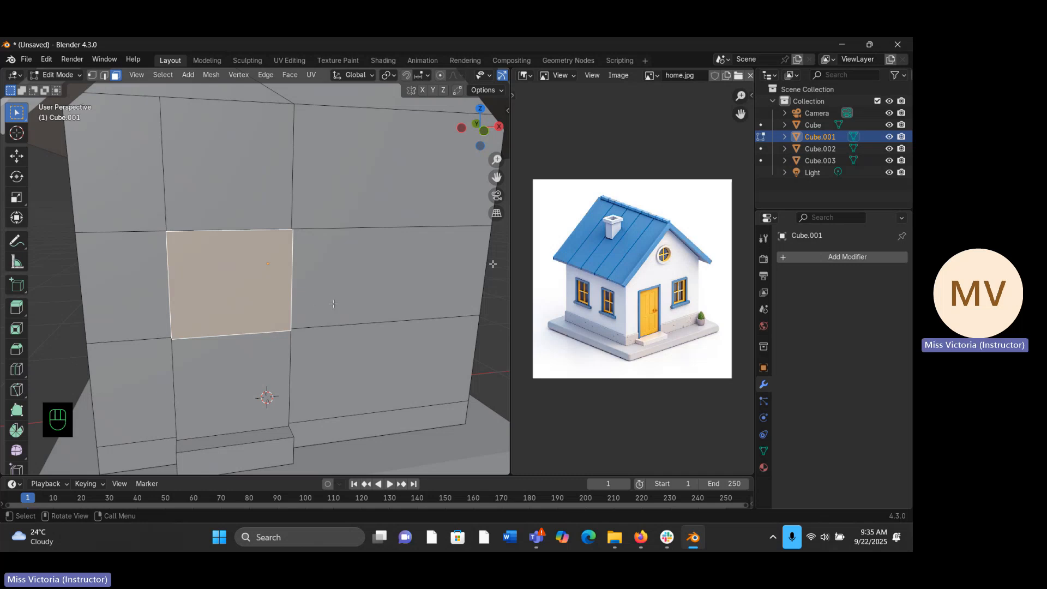
pyautogui.press('i')
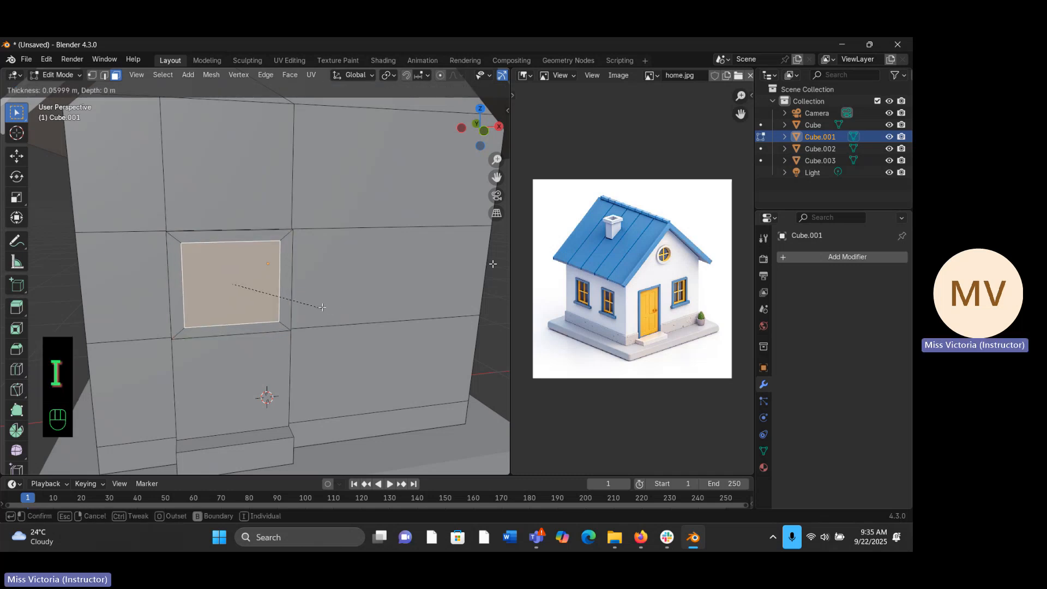
pyautogui.rightClick(324, 296)
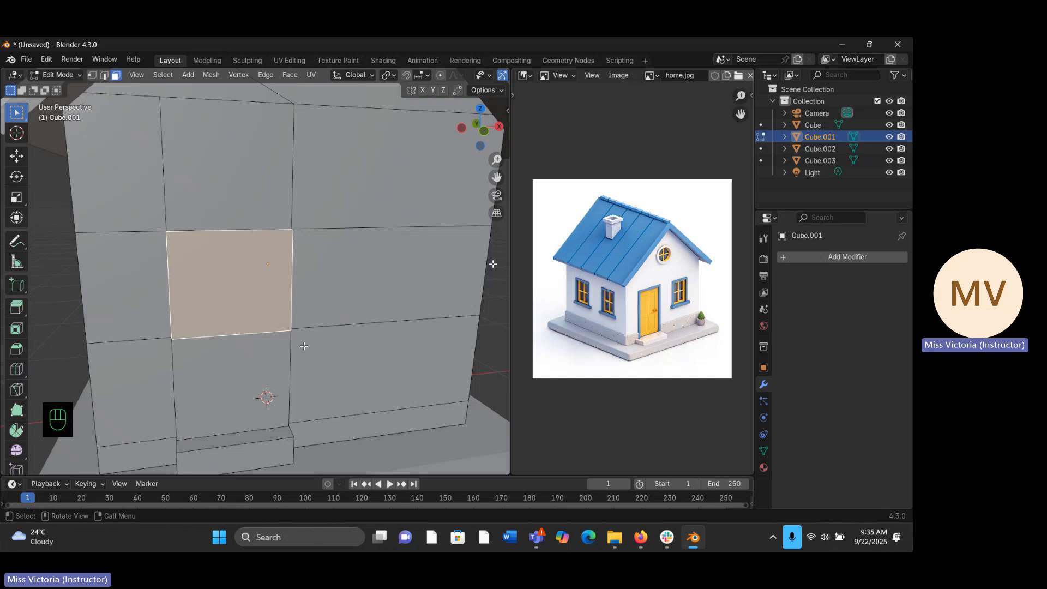
# - Select both stacked door faces together and inset them by about 0.048 m to form the door frame
pyautogui.keyDown('shift'); pyautogui.click(273, 393); pyautogui.keyUp('shift')
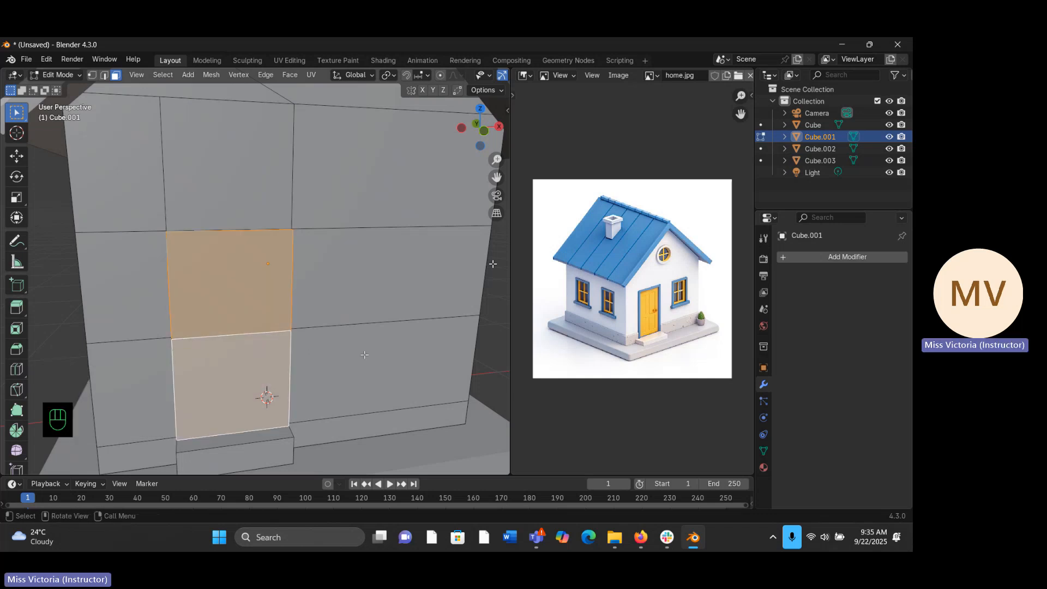
pyautogui.press('i')
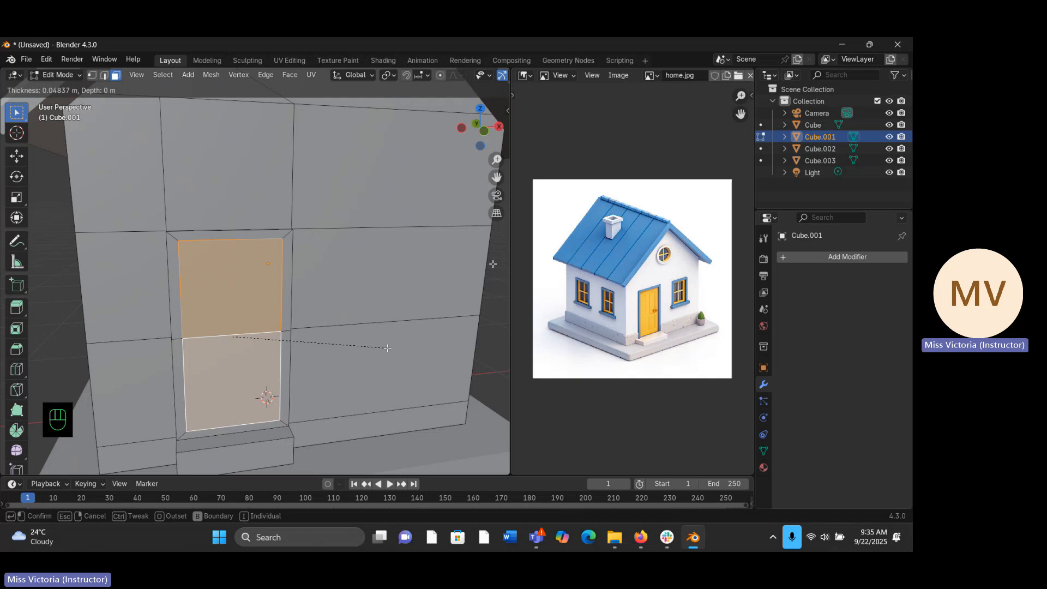
pyautogui.click(388, 348)
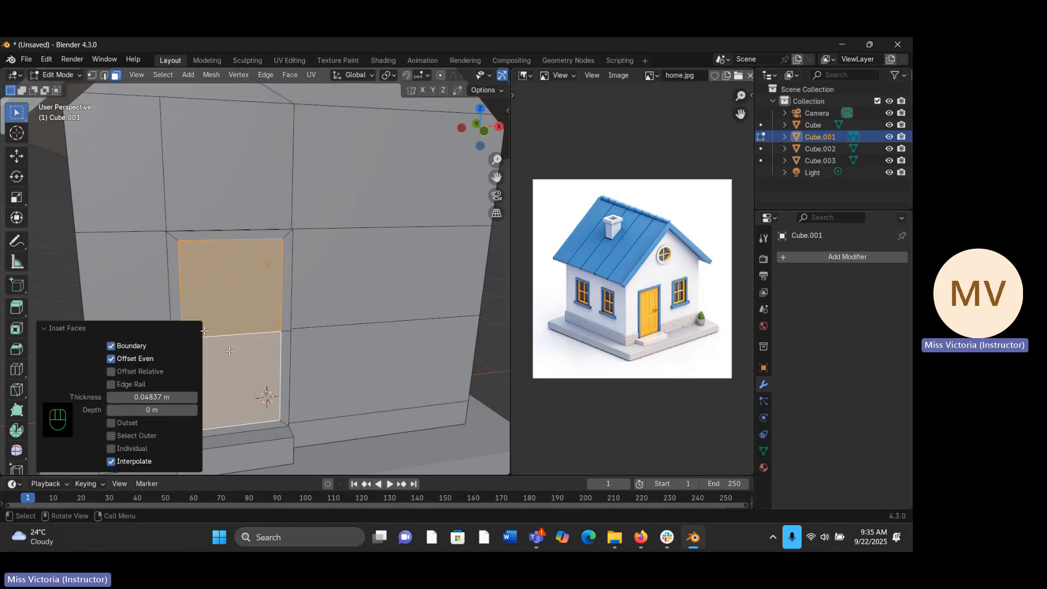
pyautogui.moveTo(229, 350); pyautogui.dragTo(161, 329, button='middle')
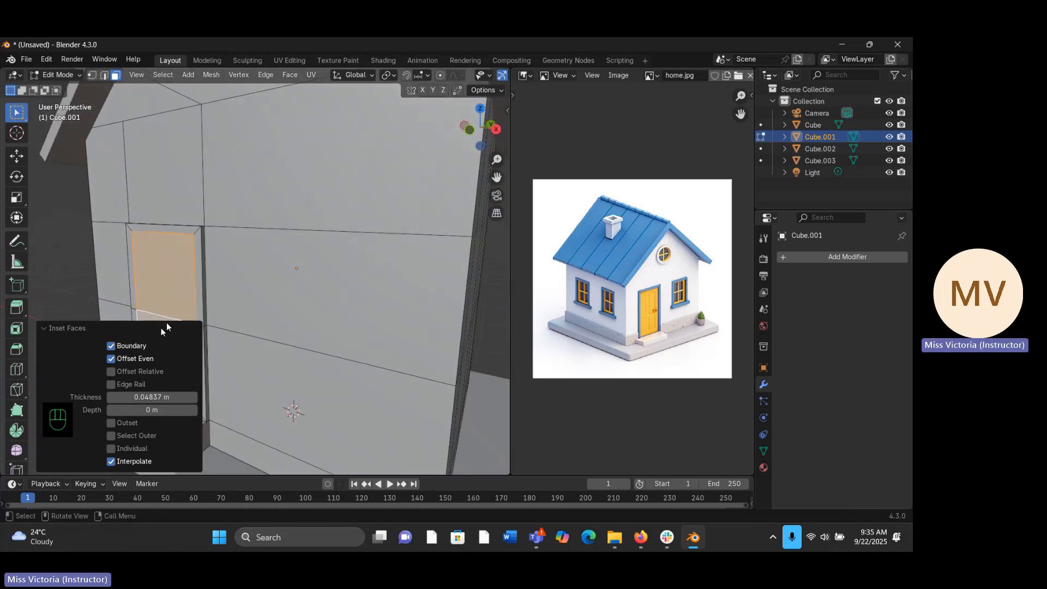
pyautogui.press('e')
pyautogui.press('y')
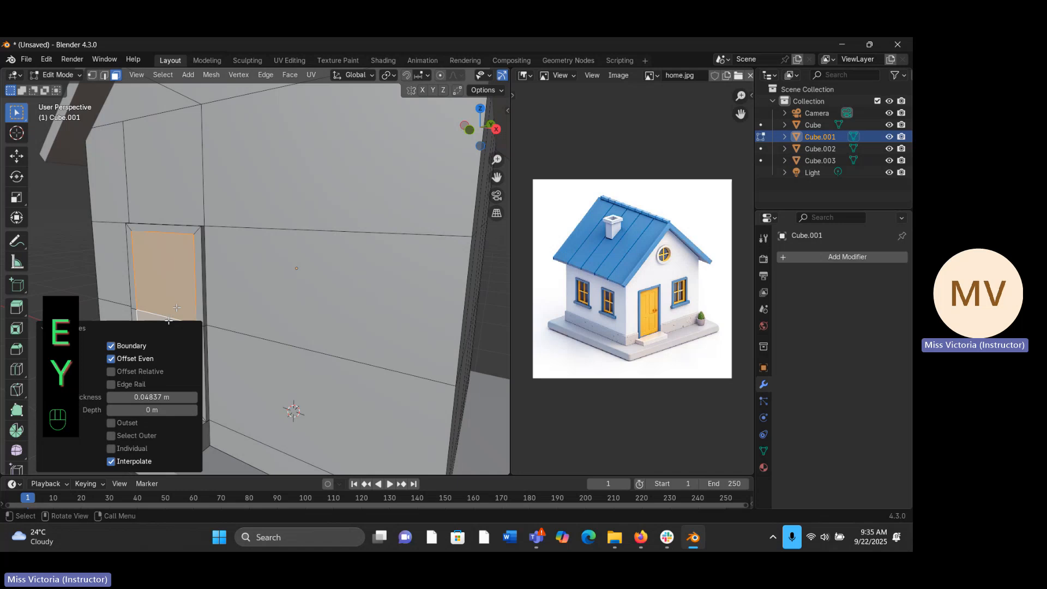
pyautogui.rightClick(186, 292)
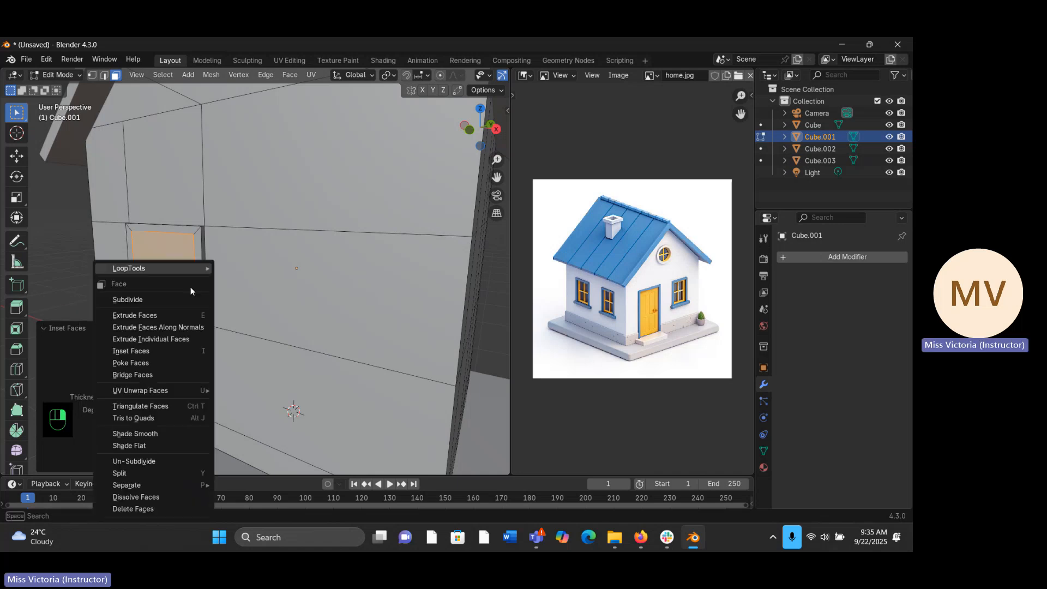
pyautogui.click(367, 276)
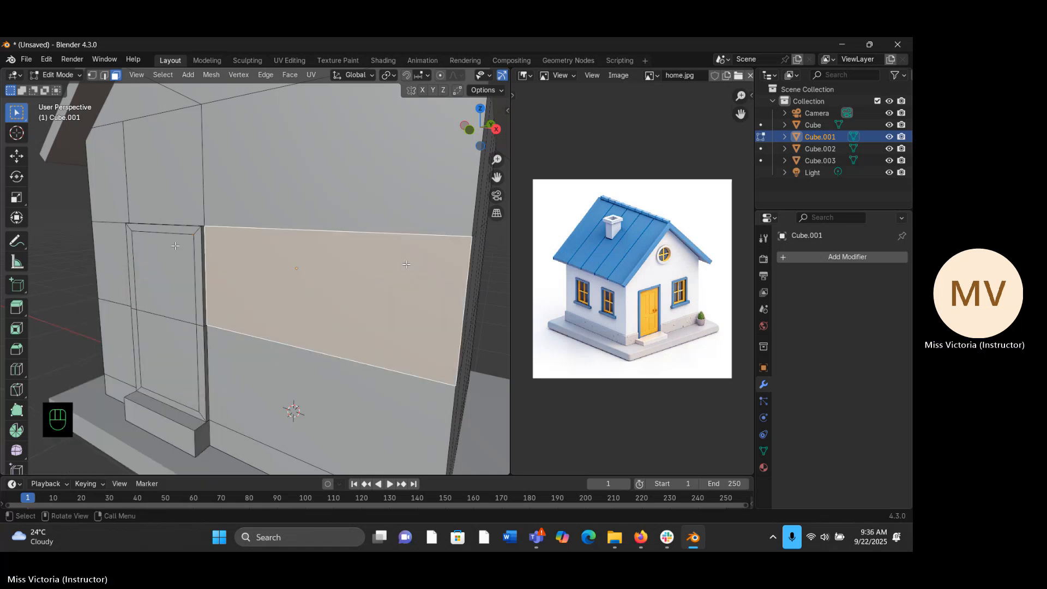
# - Select the two inset door faces, extrude them inward along Y by about 0.017 m, and check the recess in Object Mode before resuming mesh editing
pyautogui.click(165, 315)
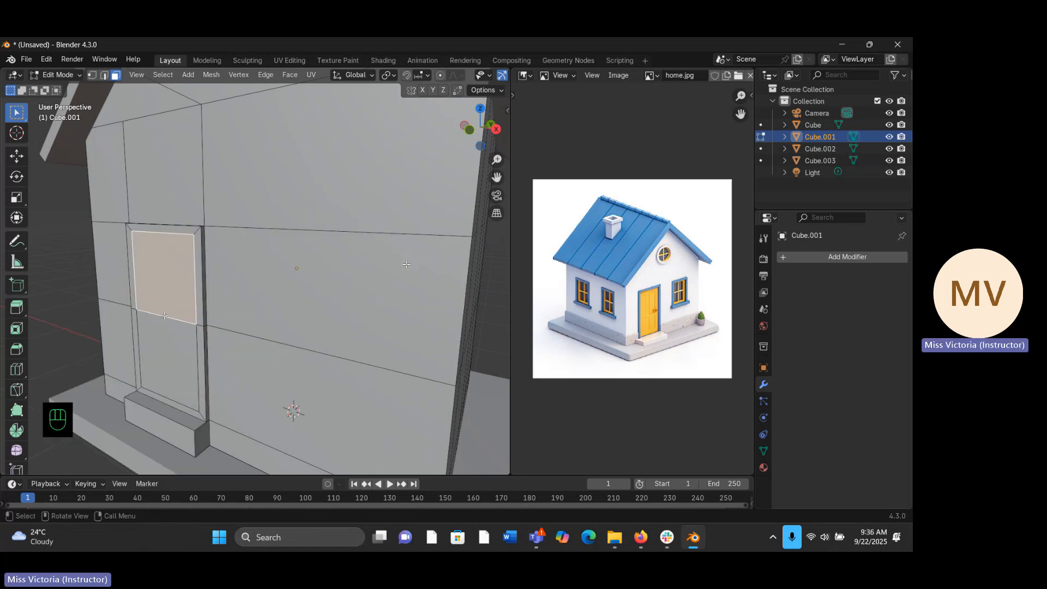
pyautogui.keyDown('shift'); pyautogui.click(172, 367); pyautogui.keyUp('shift')
pyautogui.moveTo(172, 367); pyautogui.dragTo(157, 356, button='middle')
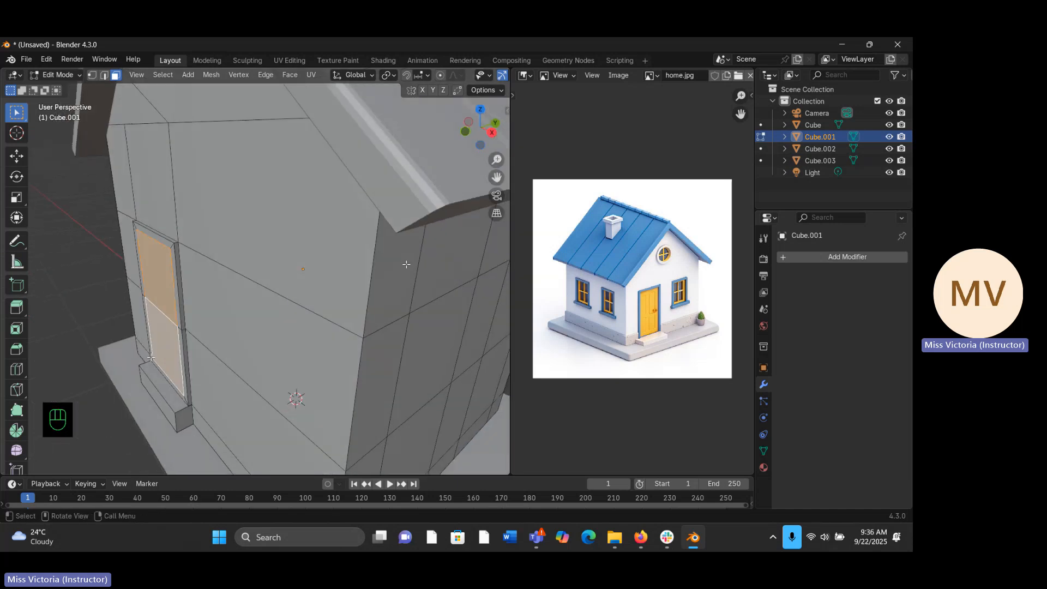
pyautogui.press('e')
pyautogui.press('y')
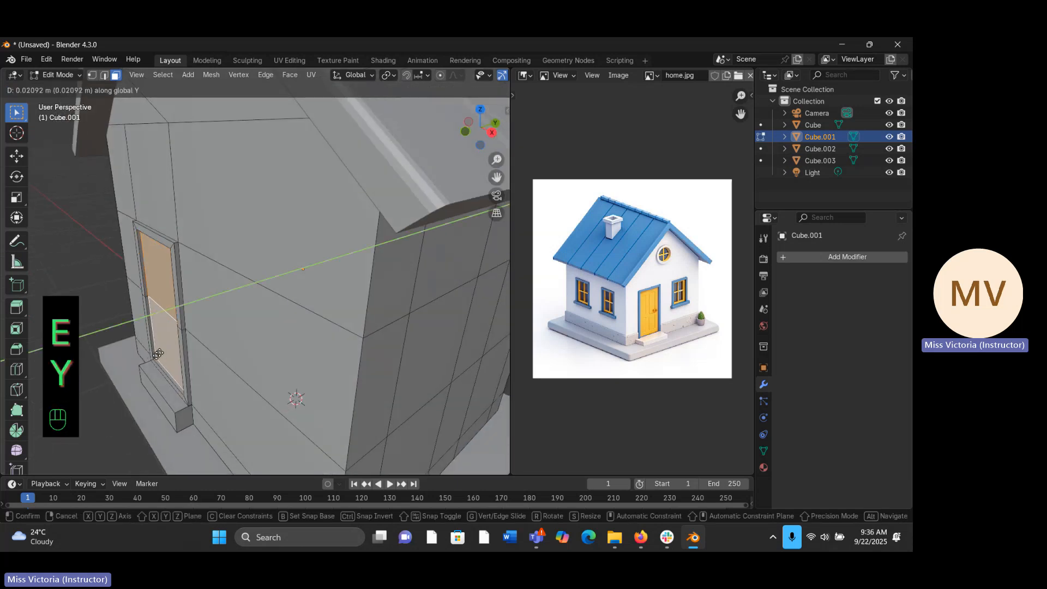
pyautogui.click(158, 355)
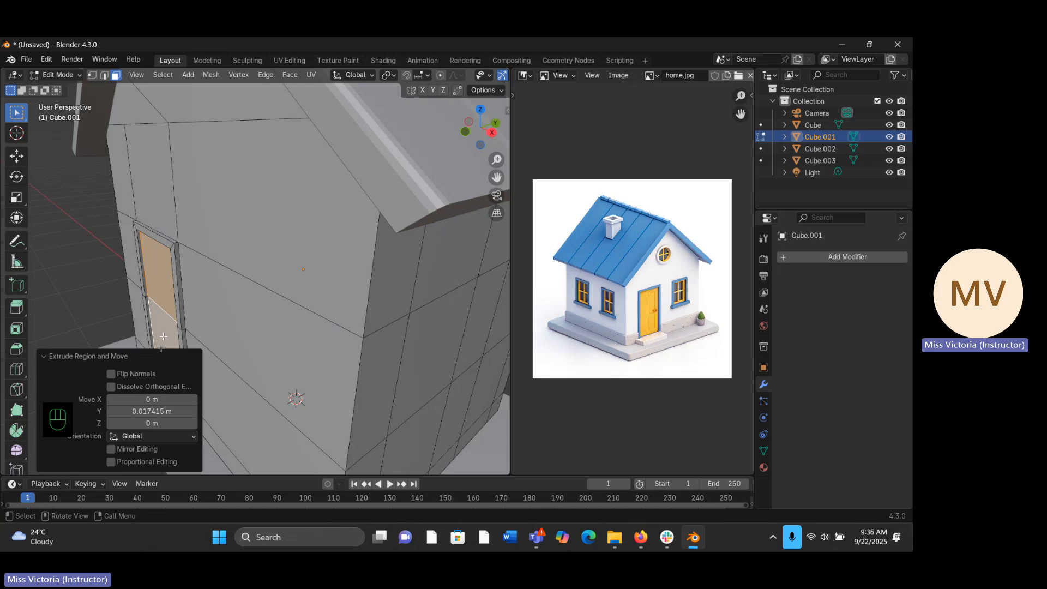
pyautogui.moveTo(161, 348); pyautogui.dragTo(275, 273, button='middle')
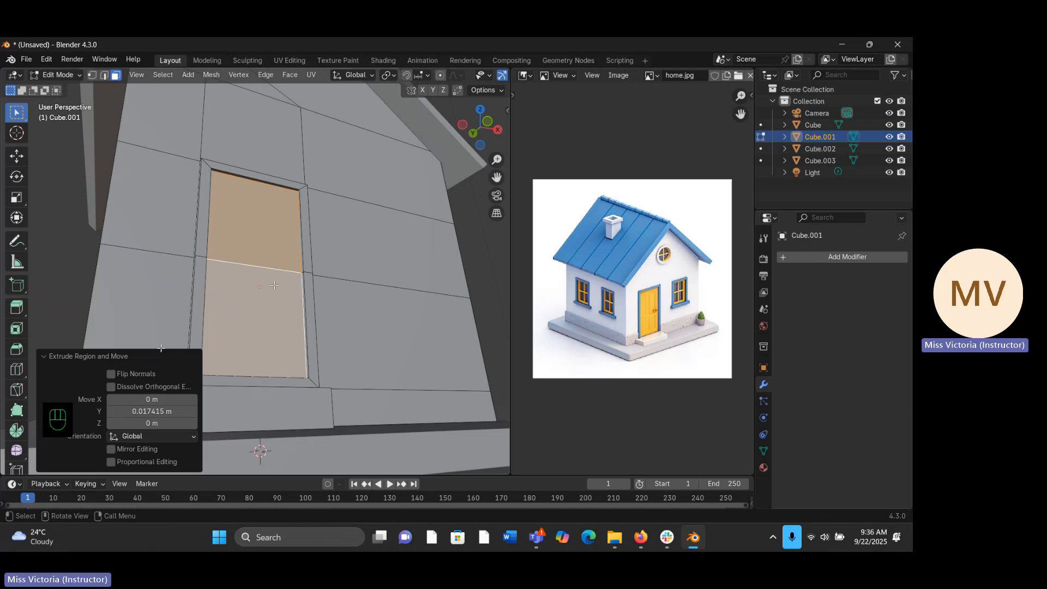
pyautogui.moveTo(316, 325)
pyautogui.mouseDown(button='middle')
pyautogui.moveTo(328, 333)
pyautogui.moveTo(325, 323)
pyautogui.mouseUp(button='middle')
pyautogui.press('Tab')
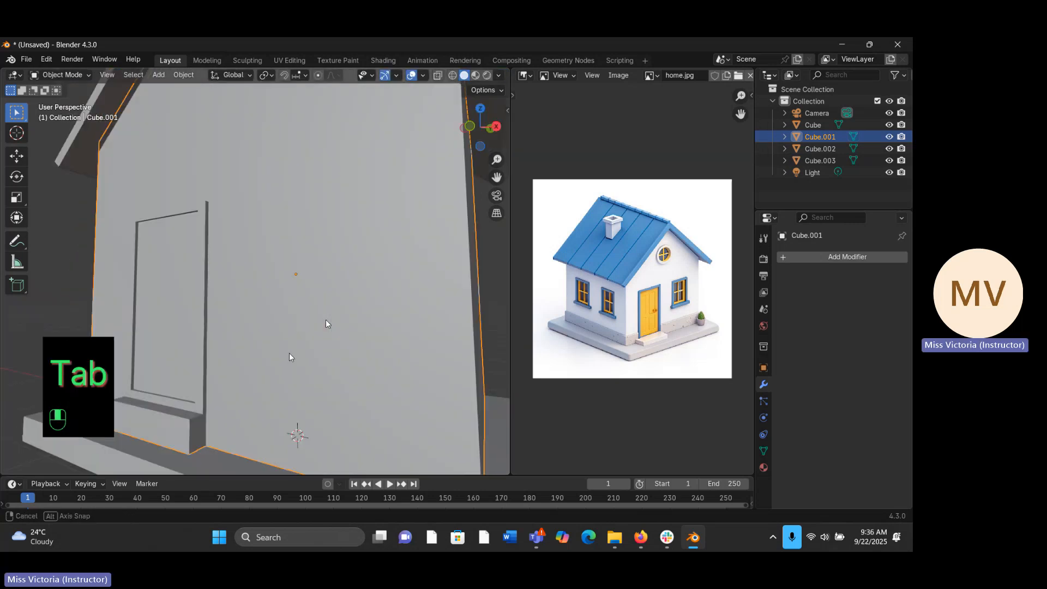
pyautogui.moveTo(289, 353); pyautogui.dragTo(307, 366, button='middle')
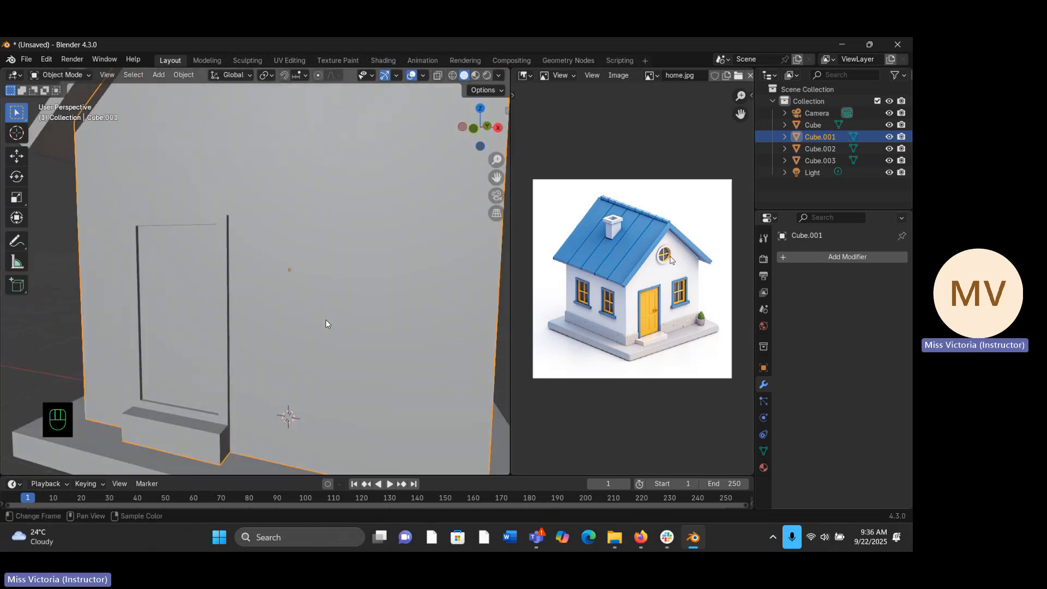
pyautogui.press('Tab')
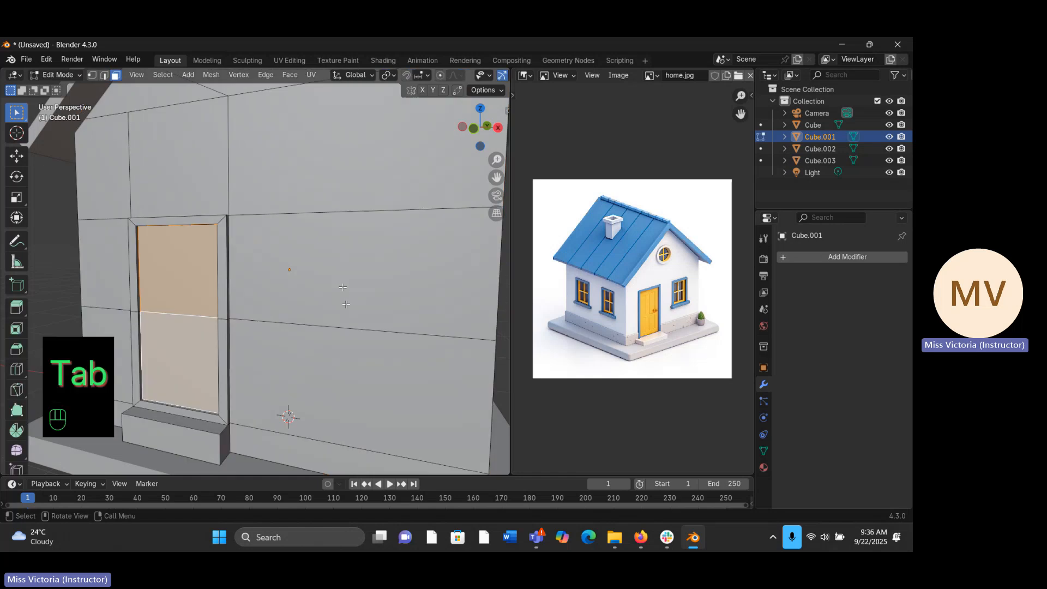
# - Add two vertical loop cuts to the front wall between the door and its right corner, the second at a factor of about -0.238
pyautogui.moveTo(370, 294); pyautogui.dragTo(416, 277, button='middle')
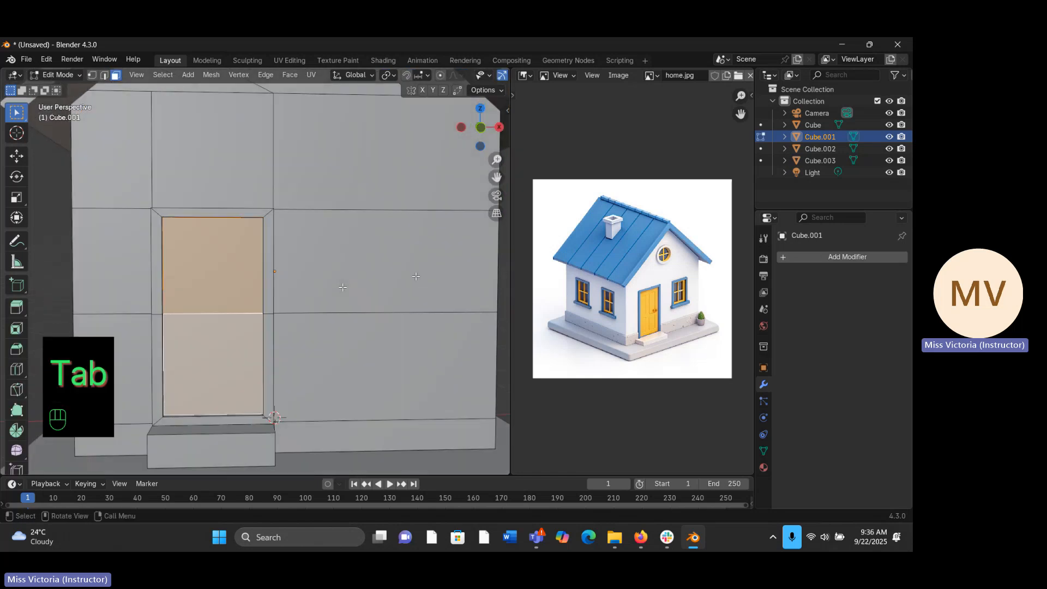
pyautogui.moveTo(496, 159); pyautogui.dragTo(492, 167)
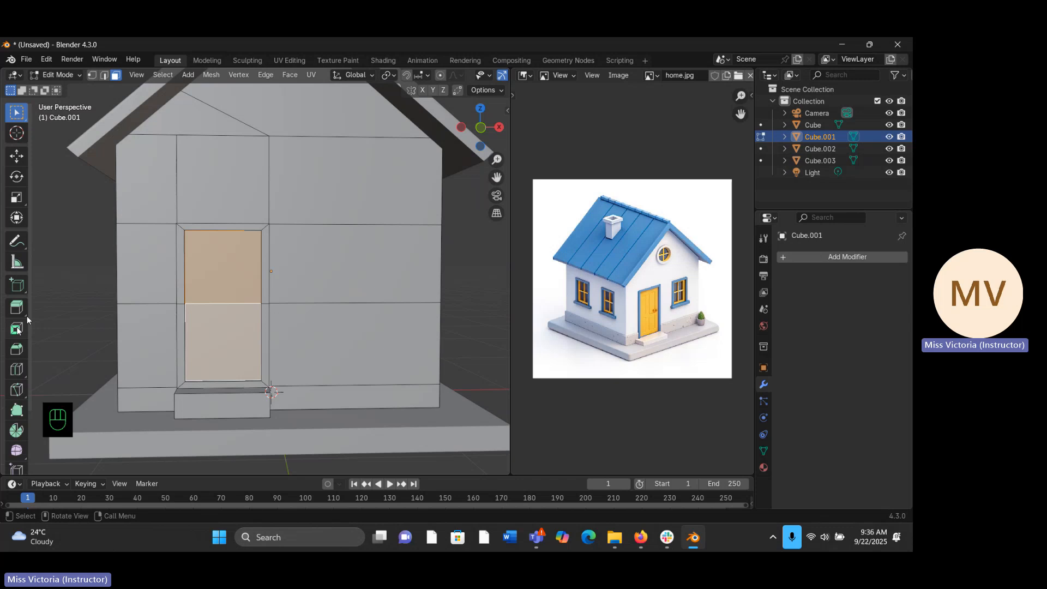
pyautogui.moveTo(43, 330); pyautogui.dragTo(25, 358, button='middle')
pyautogui.click(13, 370)
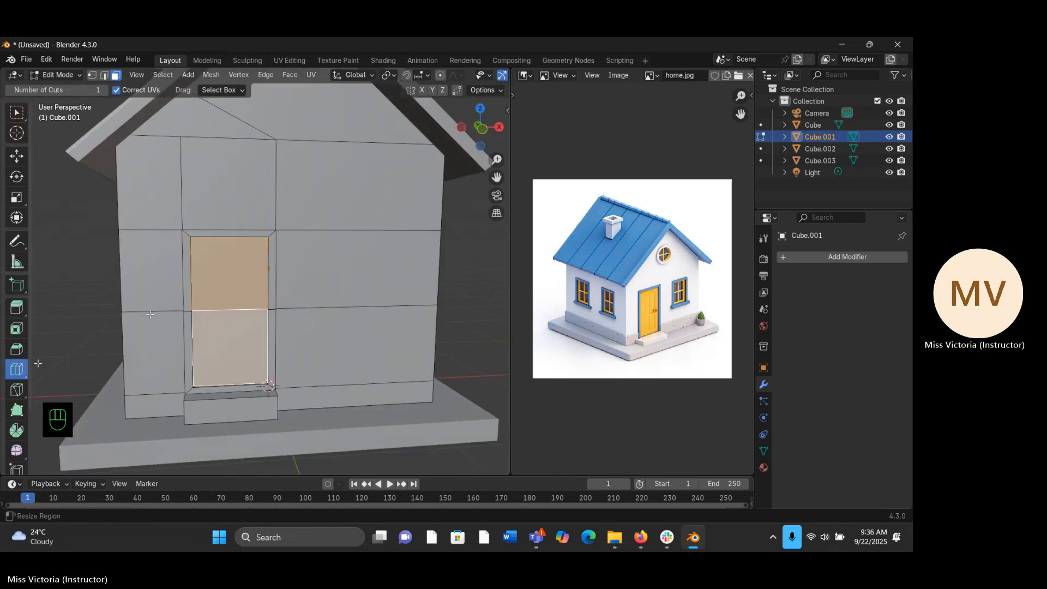
pyautogui.moveTo(340, 156); pyautogui.dragTo(311, 174)
pyautogui.moveTo(391, 150); pyautogui.dragTo(404, 162)
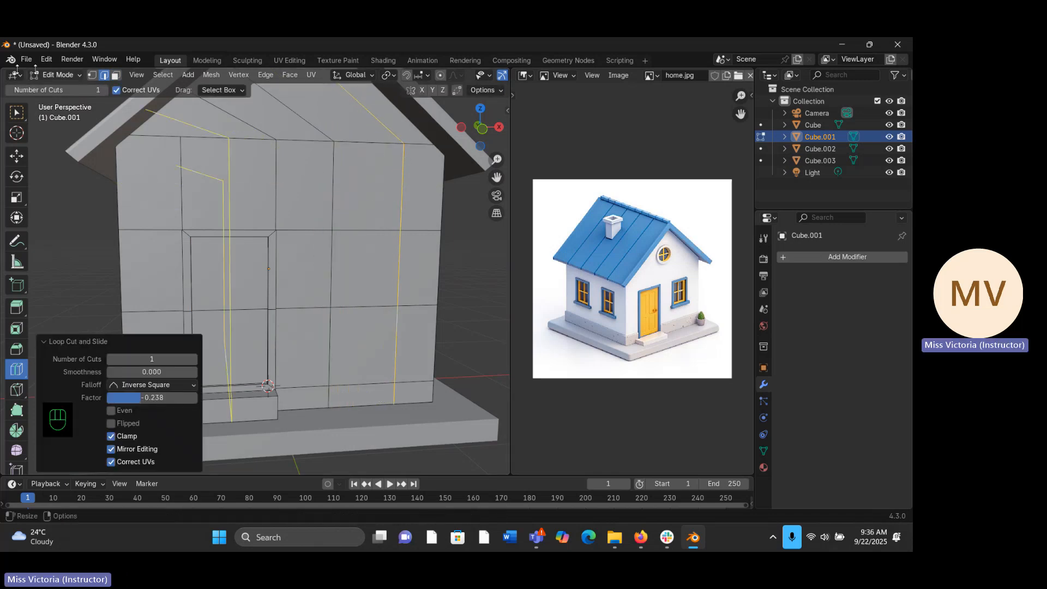
# - In face selection mode, select the window face beside the door's upper half and extrude it outward along Y by about -0.062 m
pyautogui.press('w')
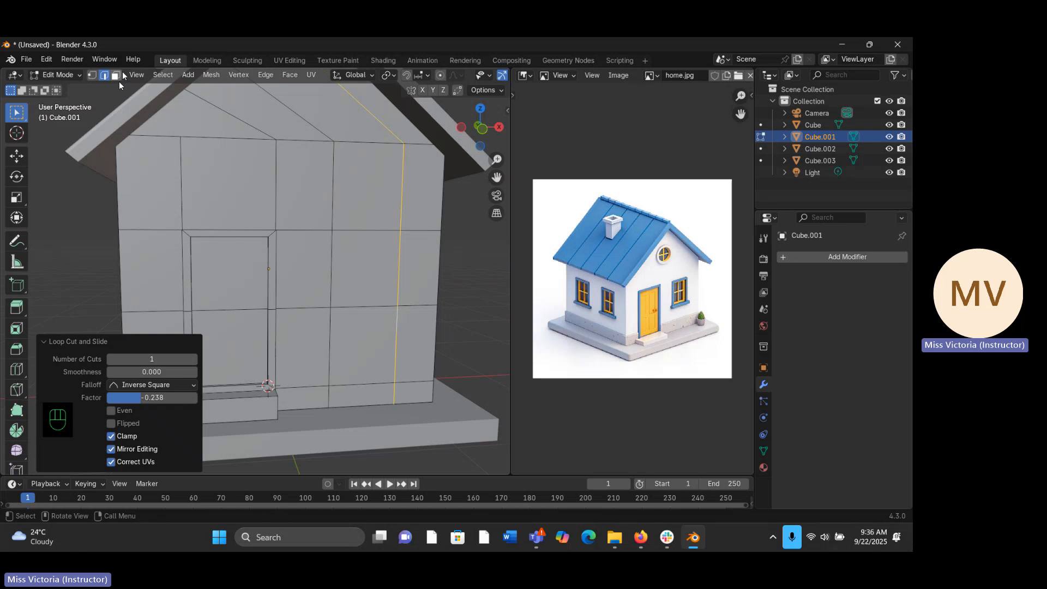
pyautogui.click(117, 78)
pyautogui.click(369, 267)
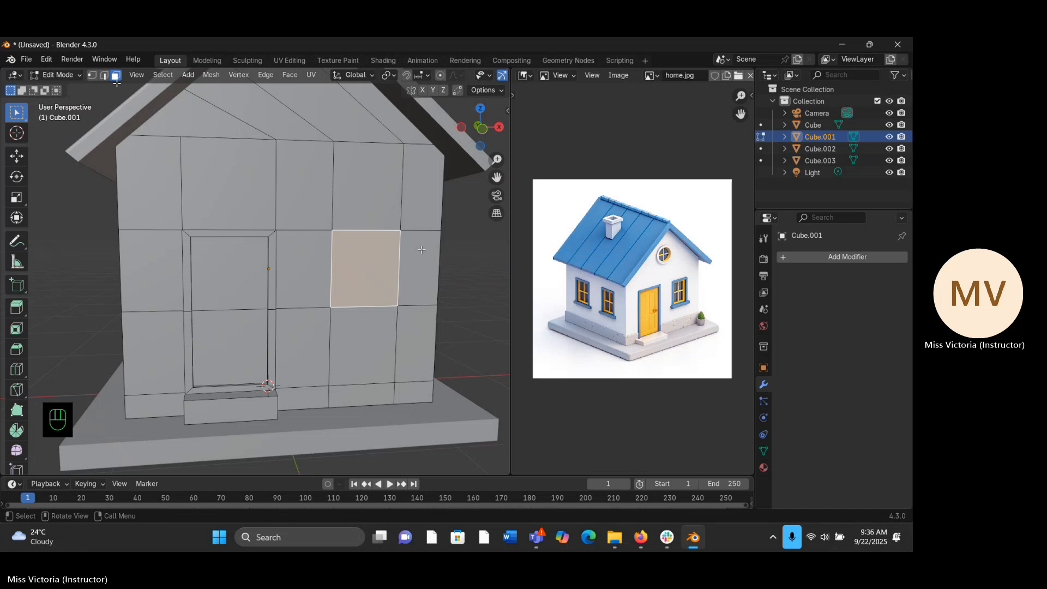
pyautogui.moveTo(423, 248); pyautogui.dragTo(289, 278, button='middle')
pyautogui.press('e')
pyautogui.press('e')
pyautogui.press('e')
pyautogui.press('e')
pyautogui.press('e')
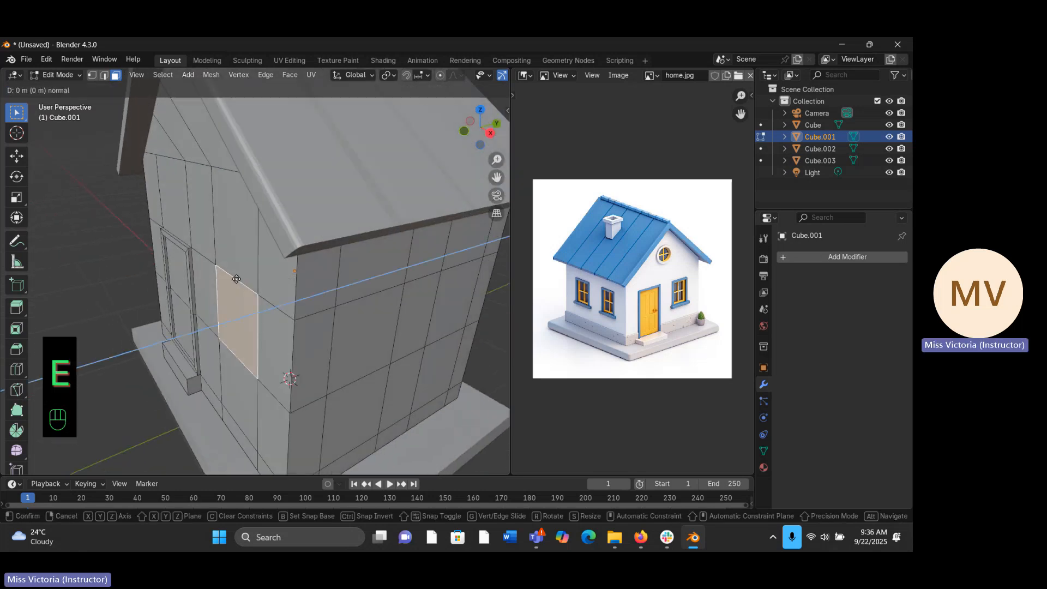
pyautogui.press('y')
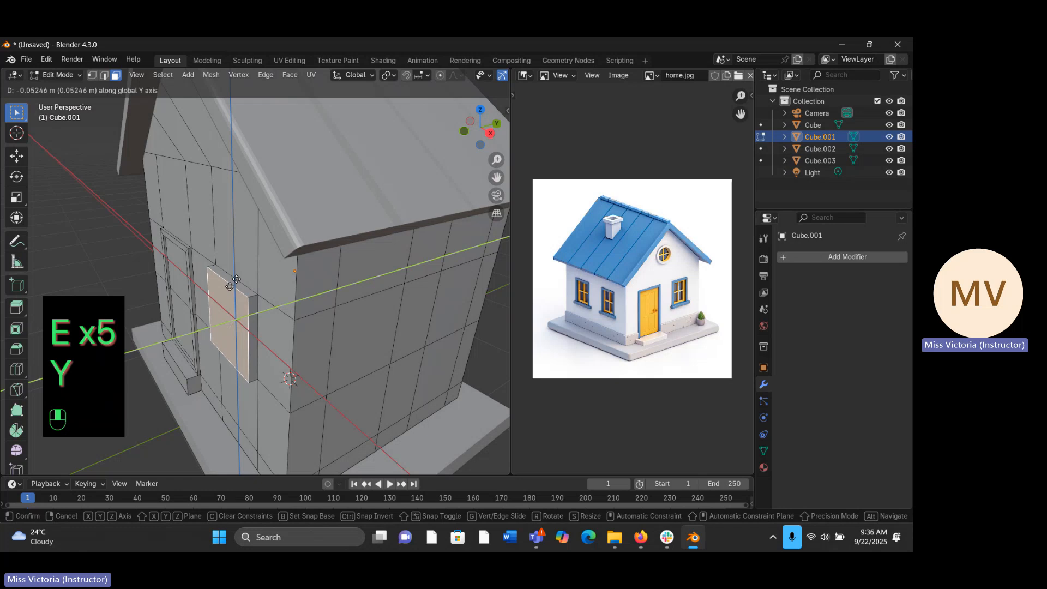
pyautogui.press('z')
pyautogui.press('y')
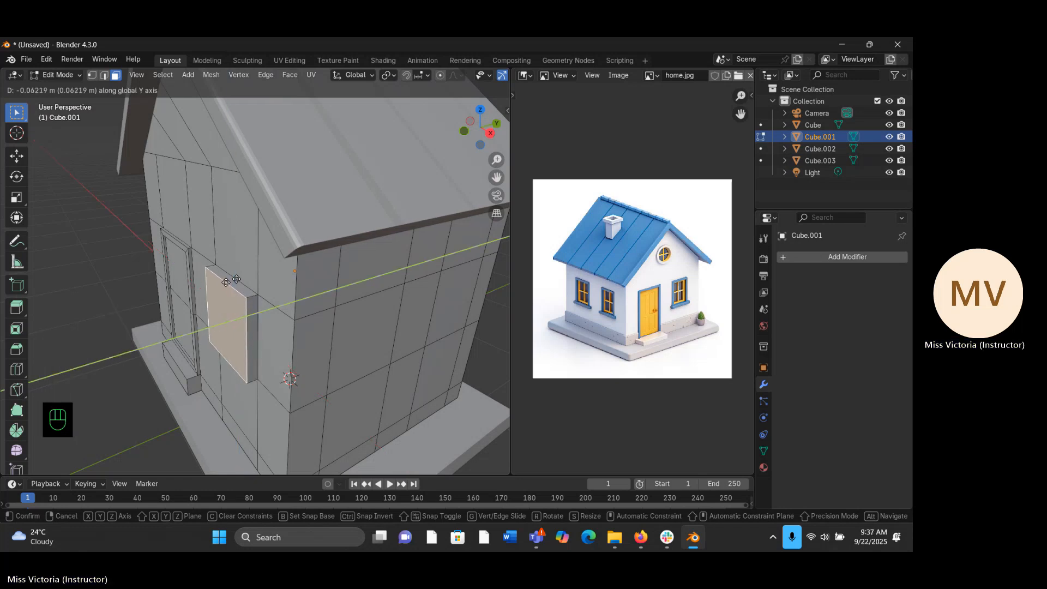
pyautogui.click(236, 279)
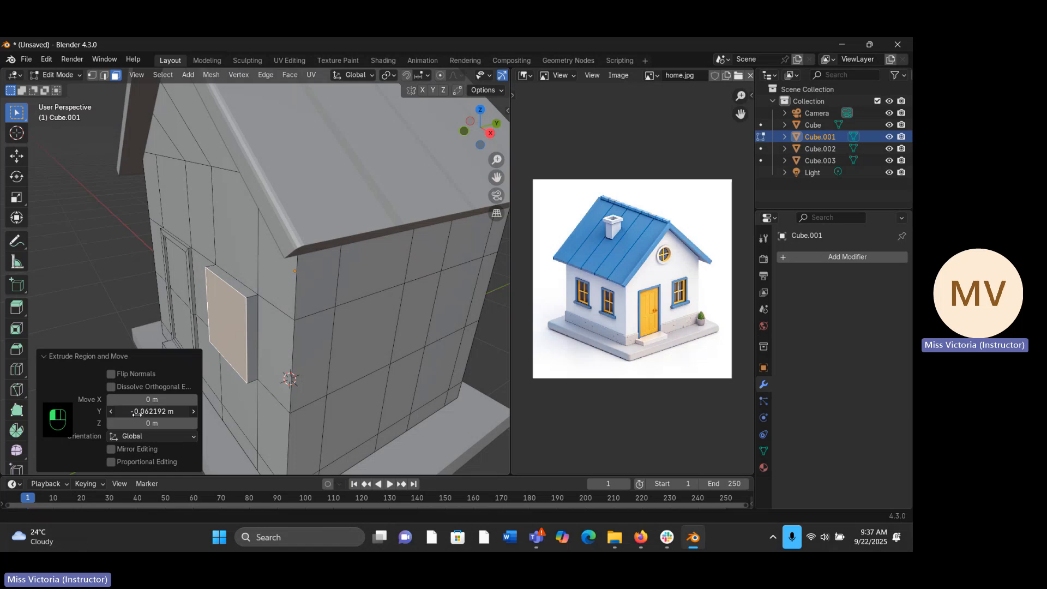
# - Reduce the front window's extrusion along Y to -0.032192 m
pyautogui.moveTo(137, 413); pyautogui.dragTo(137, 413)
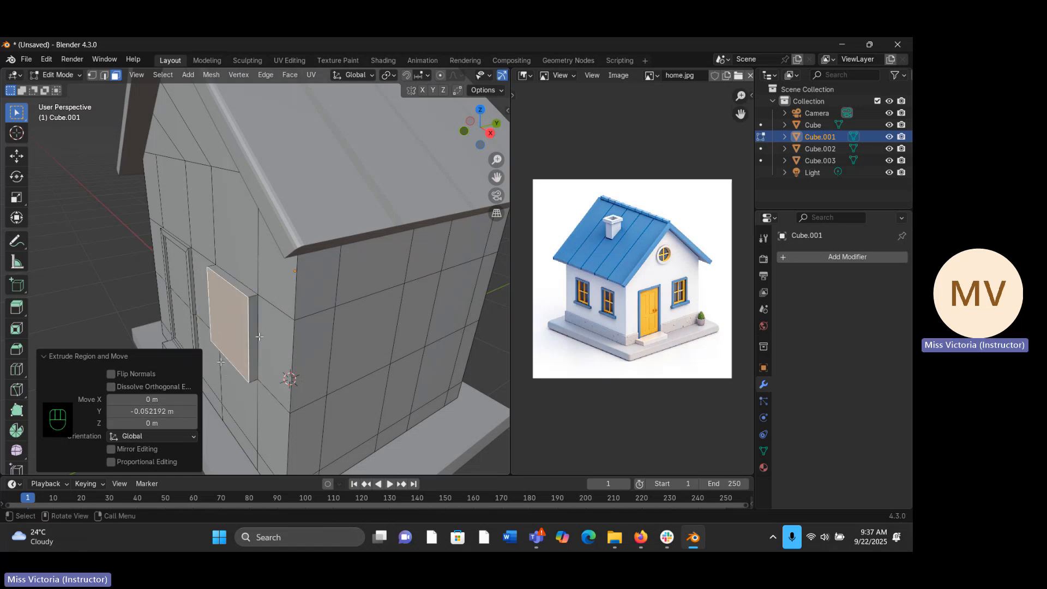
pyautogui.moveTo(257, 336); pyautogui.dragTo(207, 336, button='middle')
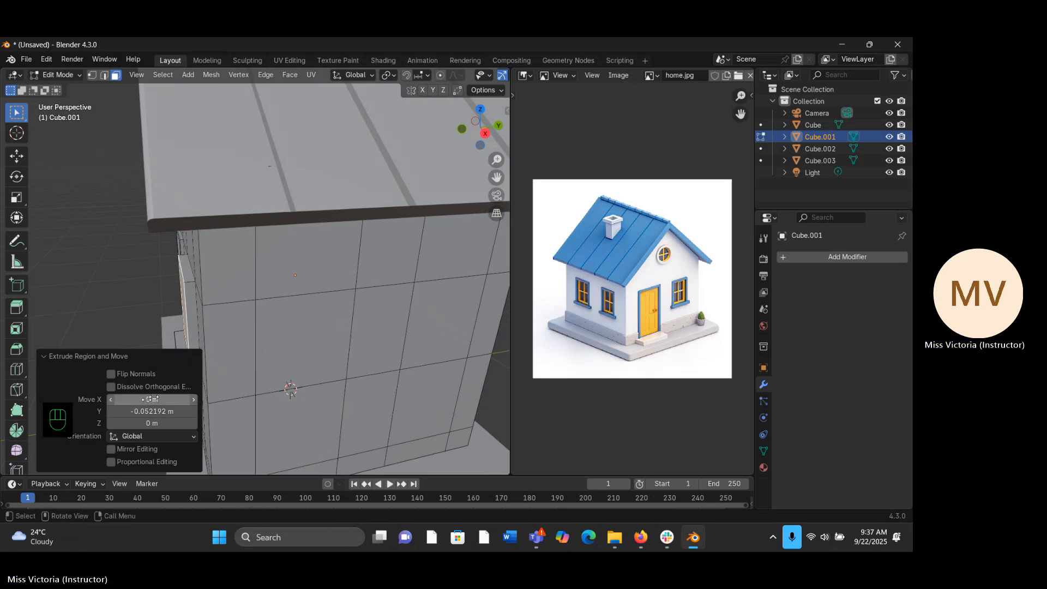
pyautogui.moveTo(206, 395); pyautogui.dragTo(210, 389, button='middle')
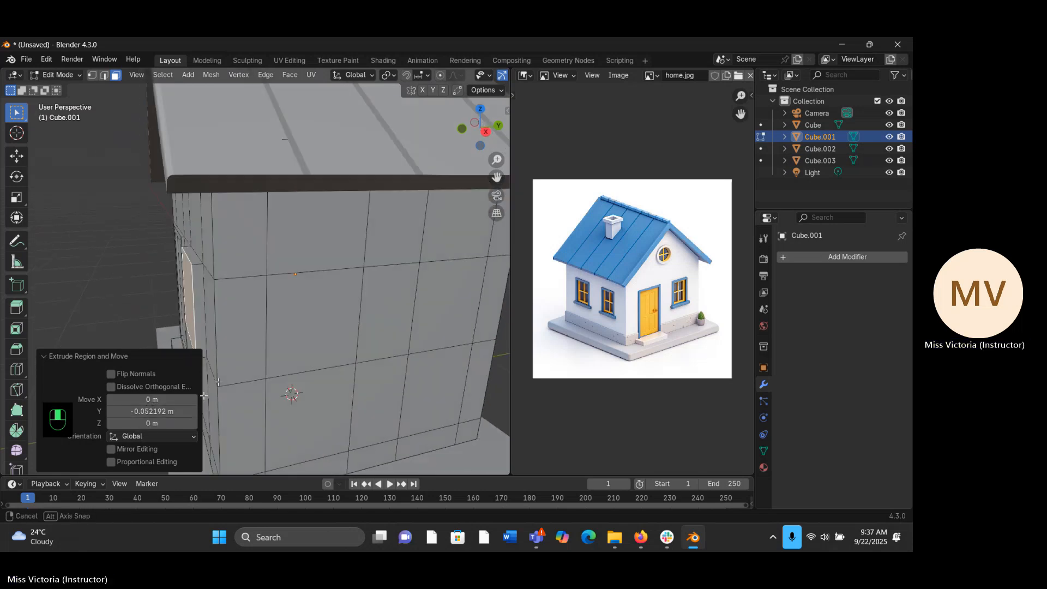
pyautogui.click(178, 411)
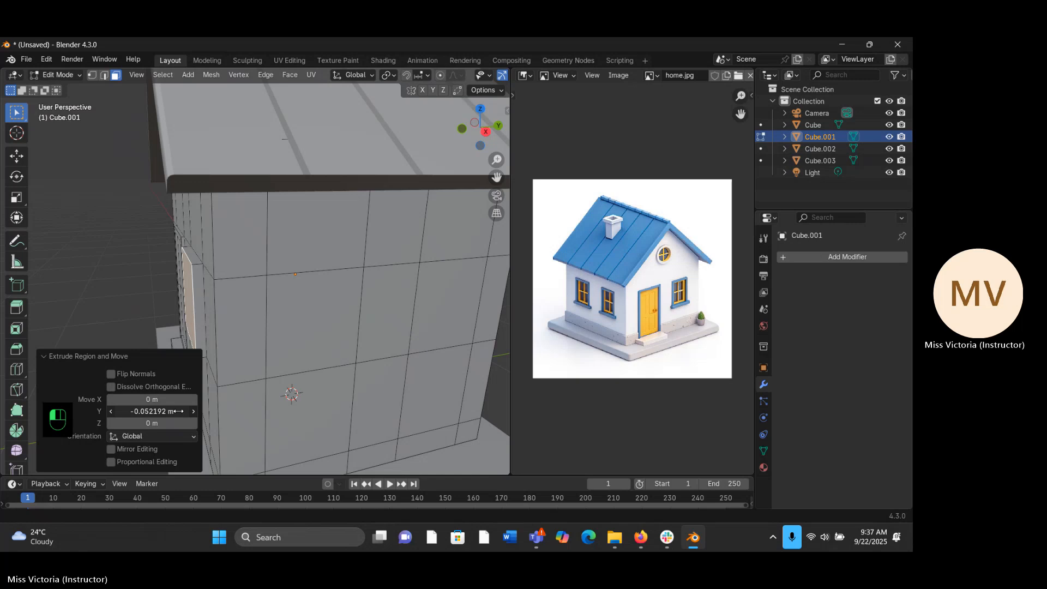
pyautogui.moveTo(179, 411); pyautogui.dragTo(178, 412)
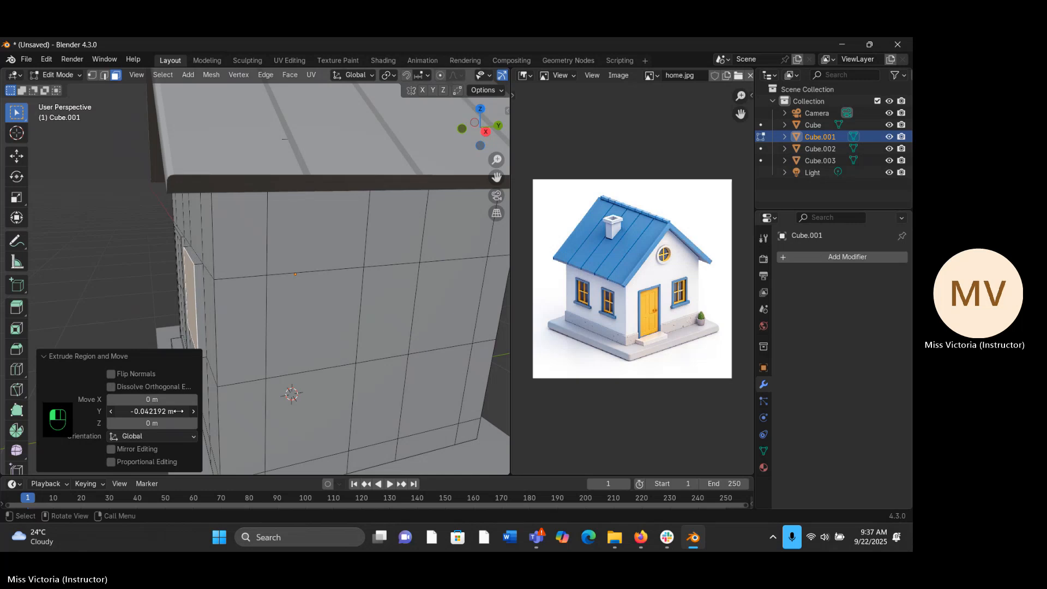
pyautogui.moveTo(178, 412); pyautogui.dragTo(179, 411)
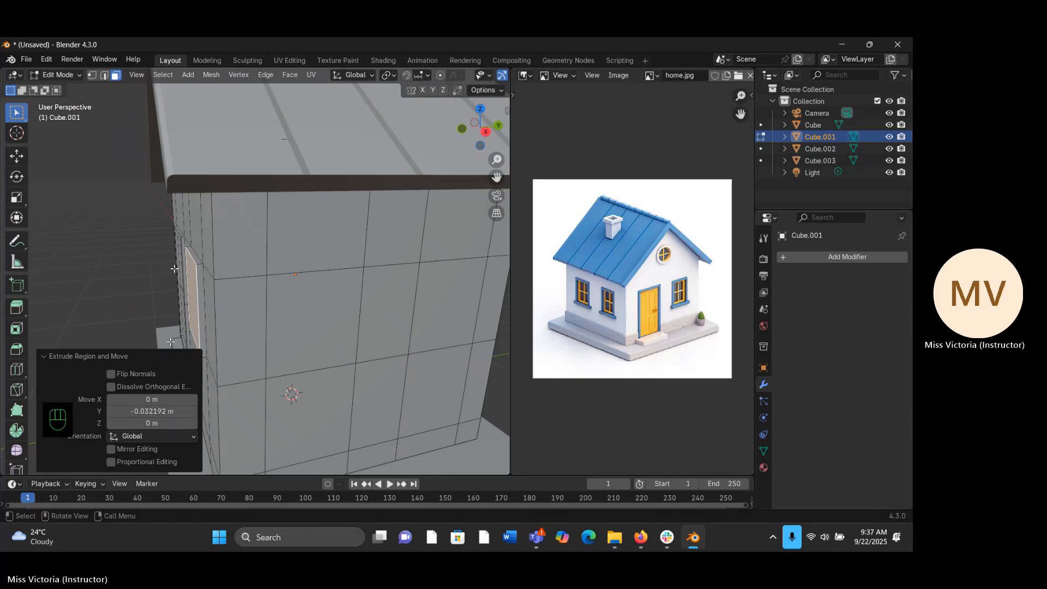
pyautogui.moveTo(171, 275); pyautogui.dragTo(343, 264, button='middle')
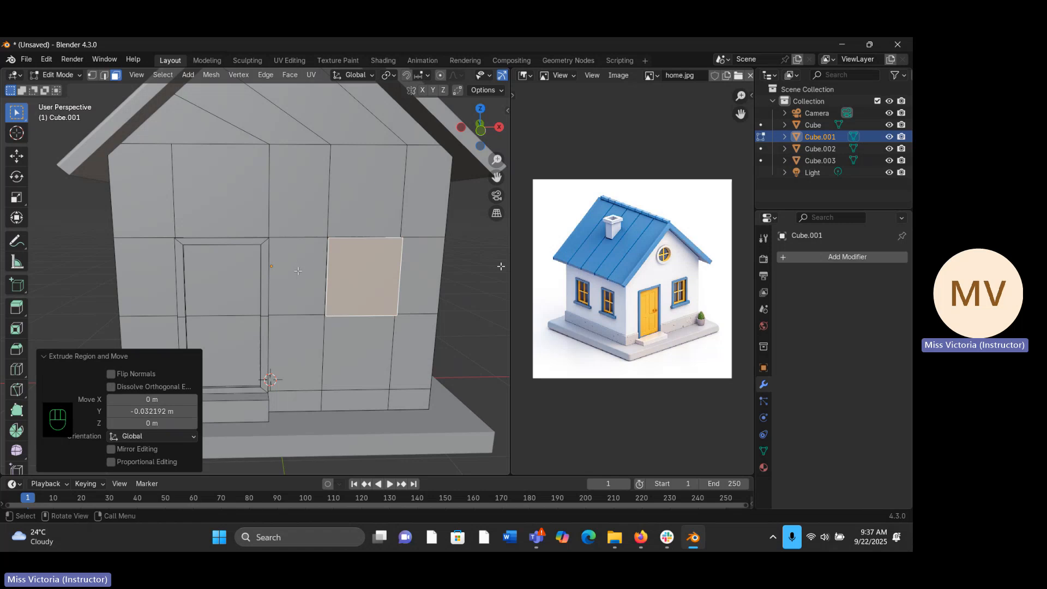
# - Inset the front window face by about 0.042 m and extrude the inner face inward along Y by about 0.013 m
pyautogui.press('i')
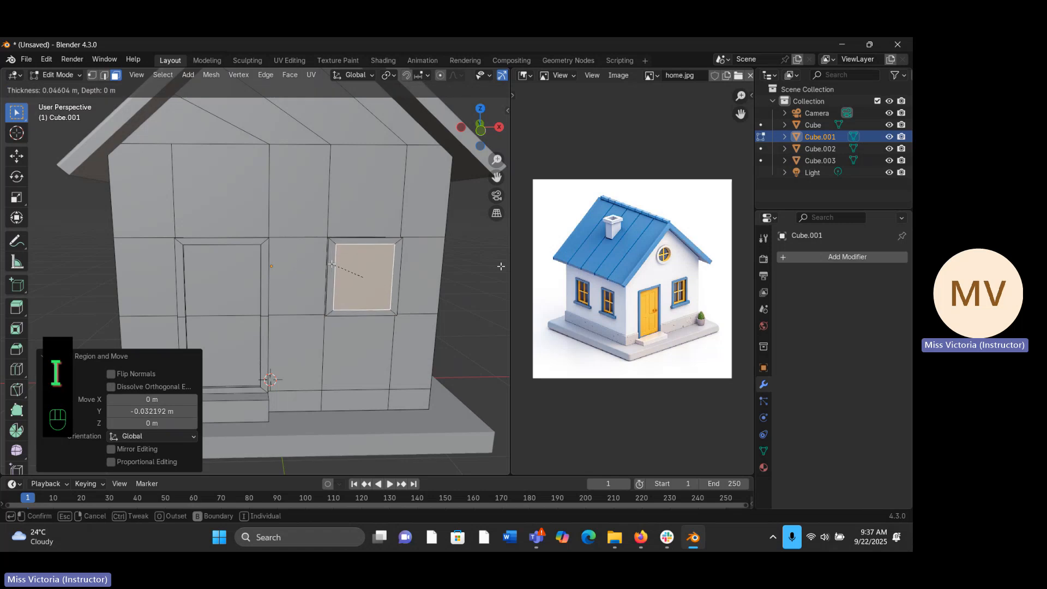
pyautogui.click(332, 264)
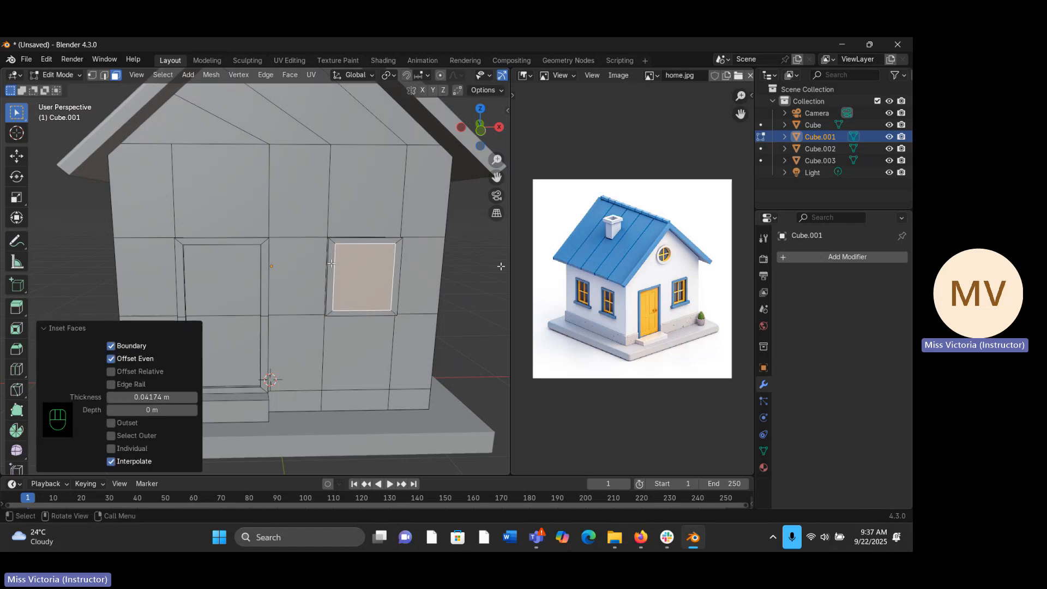
pyautogui.moveTo(332, 263); pyautogui.dragTo(235, 282, button='middle')
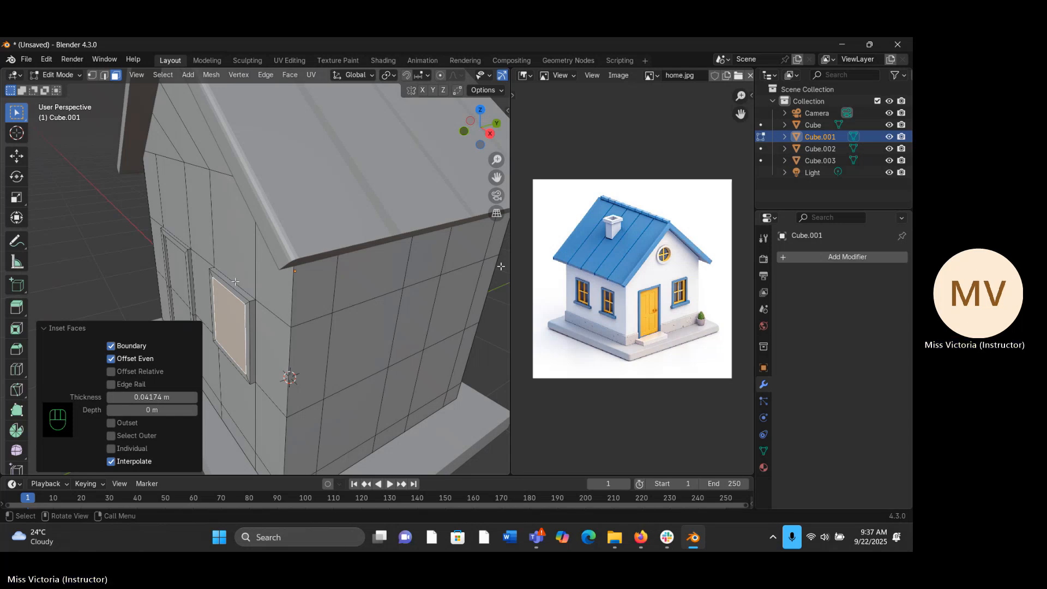
pyautogui.press('e')
pyautogui.press('y')
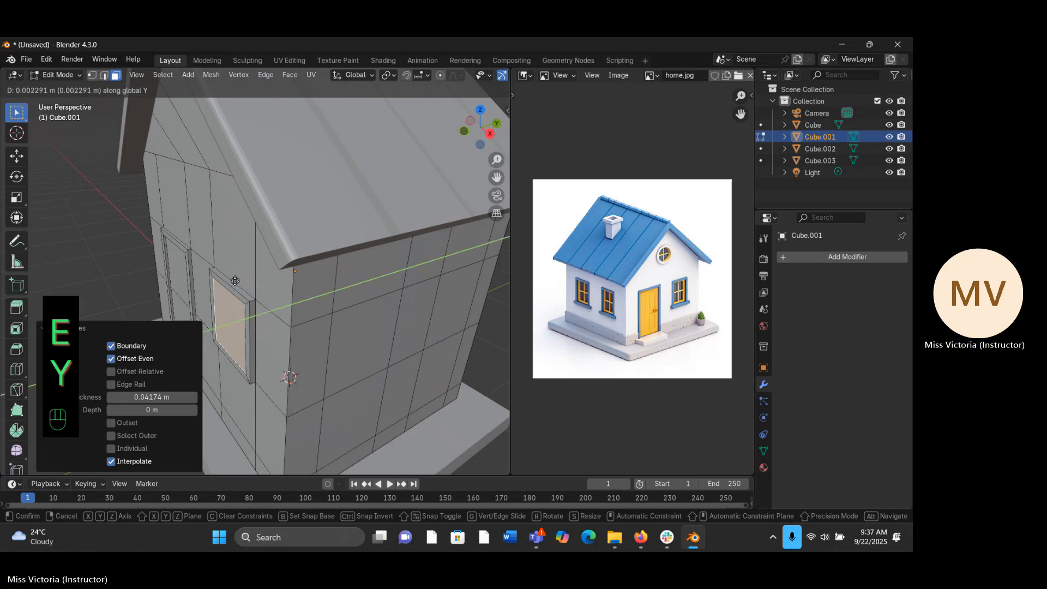
pyautogui.press('y')
pyautogui.press('y')
pyautogui.press('y')
pyautogui.press('y')
pyautogui.press('y')
pyautogui.press('y')
pyautogui.press('y')
pyautogui.press('y')
pyautogui.press('y')
pyautogui.press('y')
pyautogui.press('y')
pyautogui.press('y')
pyautogui.press('y')
pyautogui.press('y')
pyautogui.press('y')
pyautogui.press('y')
pyautogui.press('y')
pyautogui.press('y')
pyautogui.press('y')
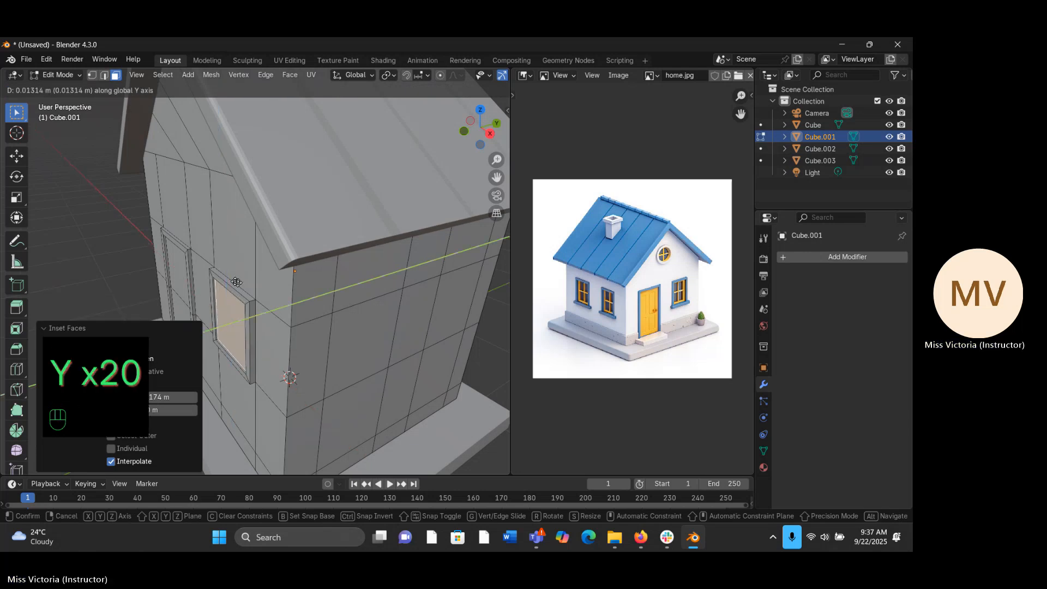
pyautogui.click(236, 282)
# - Inset the recessed window face by about 0.028 m, subdivide it with one cut into four panes, and clear the selection
pyautogui.moveTo(238, 283); pyautogui.dragTo(411, 272, button='middle')
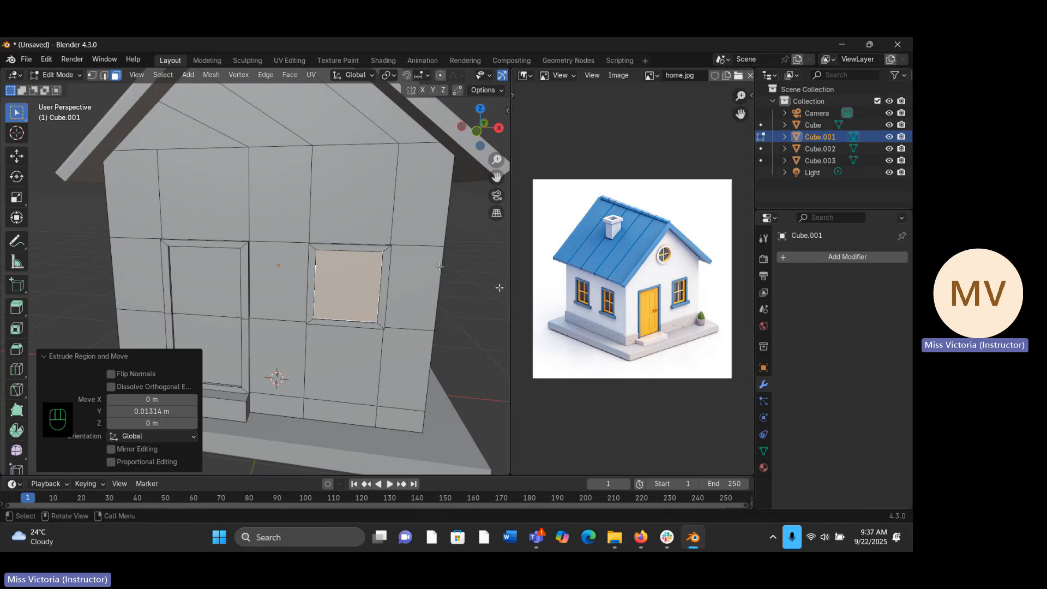
pyautogui.press('i')
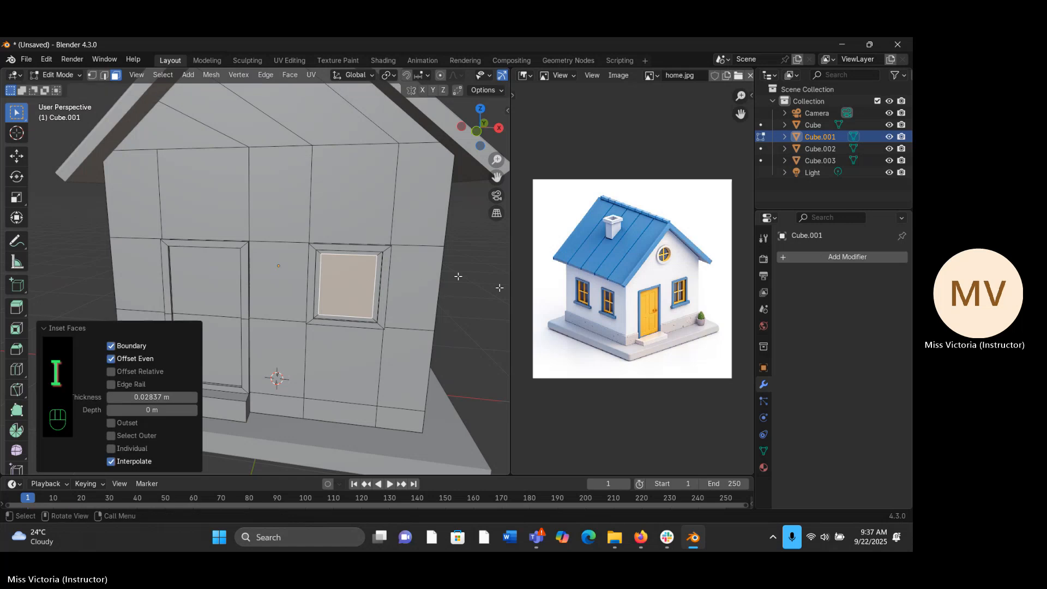
pyautogui.click(458, 277)
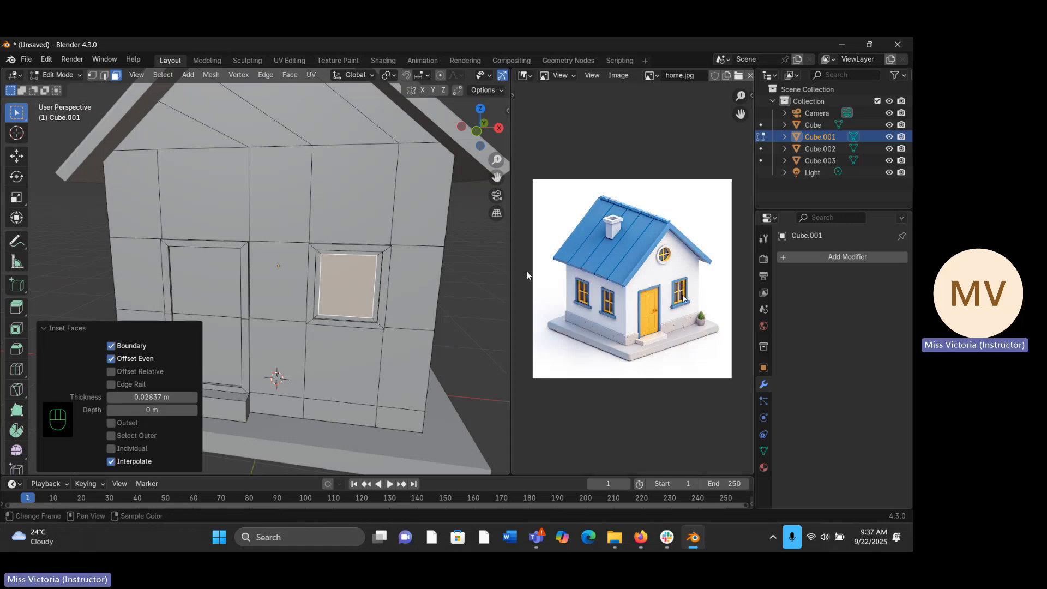
pyautogui.rightClick(349, 273)
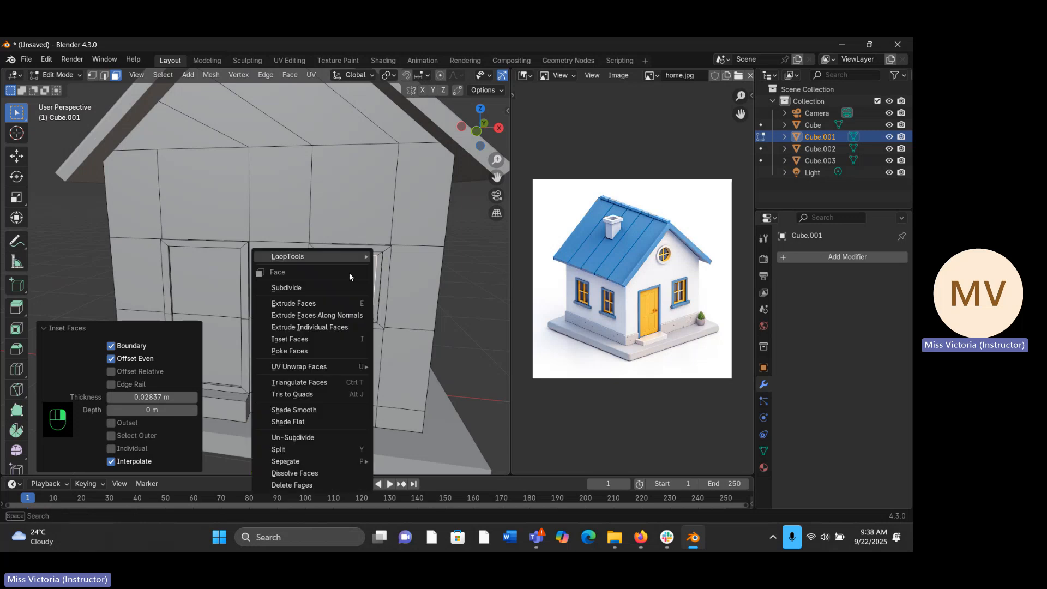
pyautogui.click(319, 292)
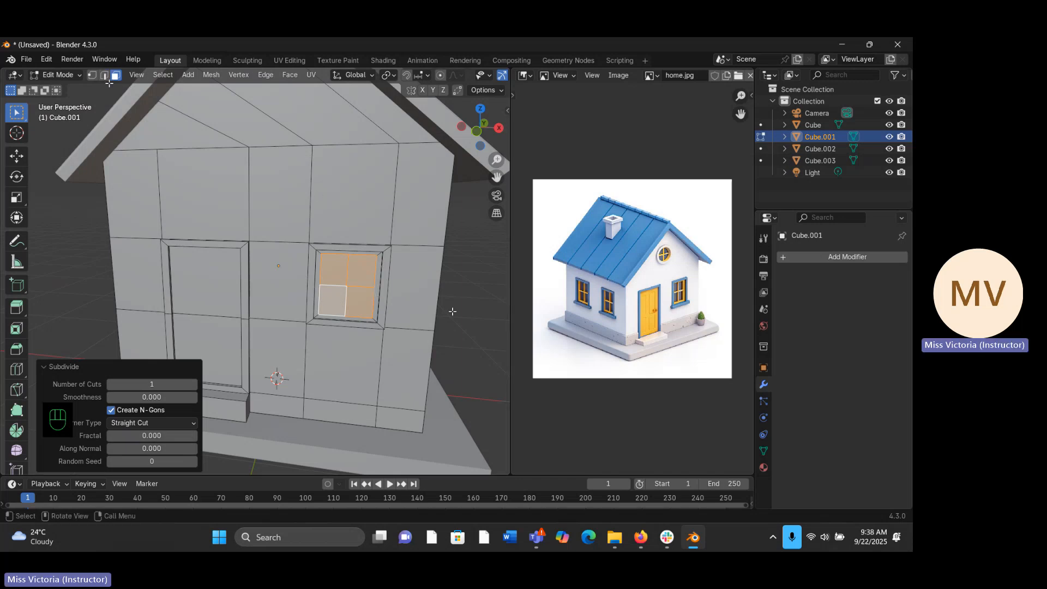
pyautogui.hotkey('alt', 'a')
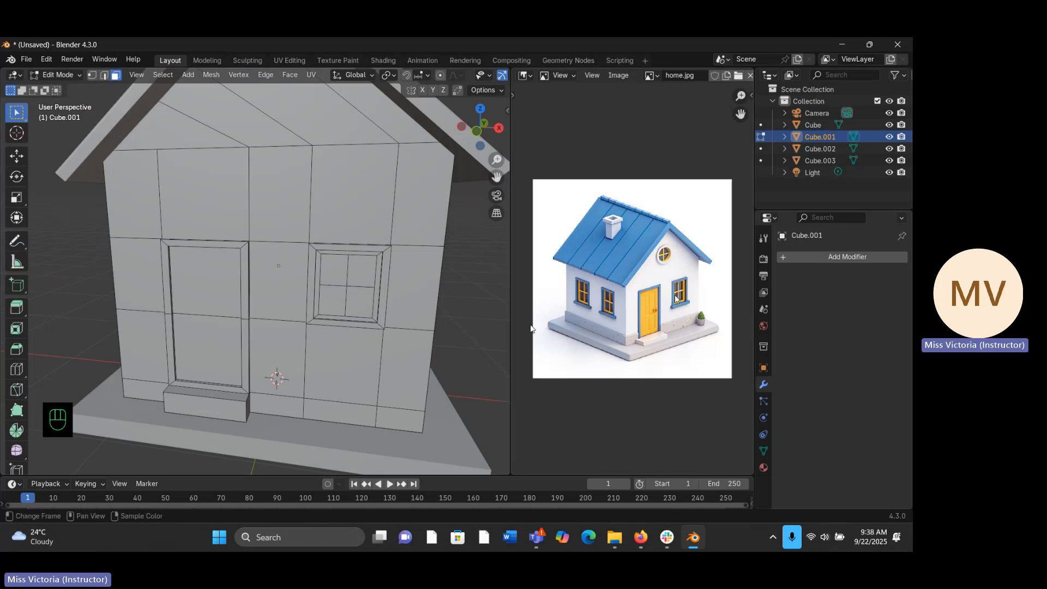
pyautogui.moveTo(502, 154); pyautogui.dragTo(455, 173)
pyautogui.click(352, 269)
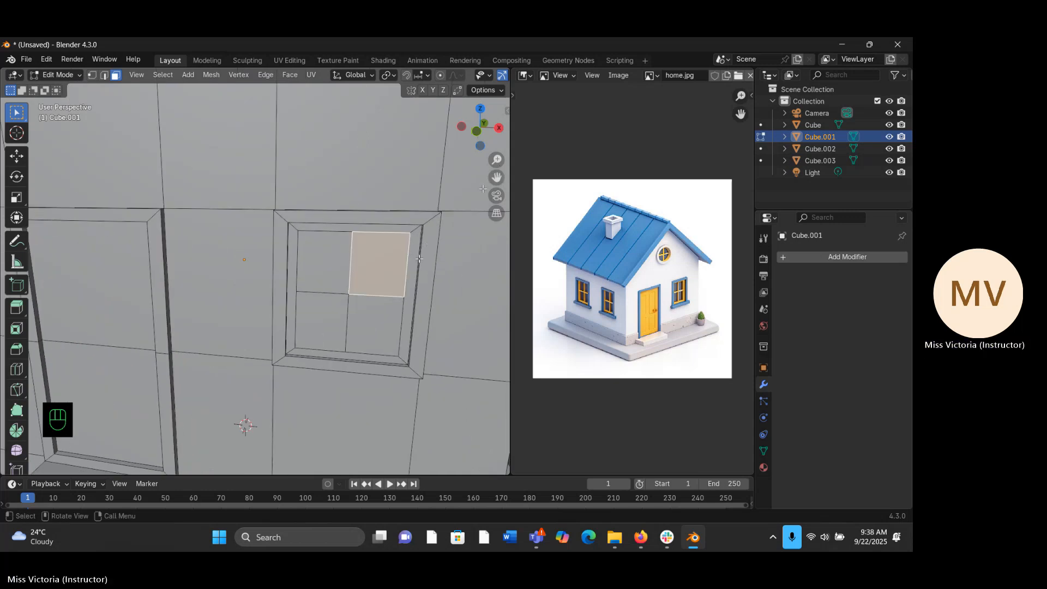
pyautogui.keyDown('shift'); pyautogui.click(324, 262); pyautogui.keyUp('shift')
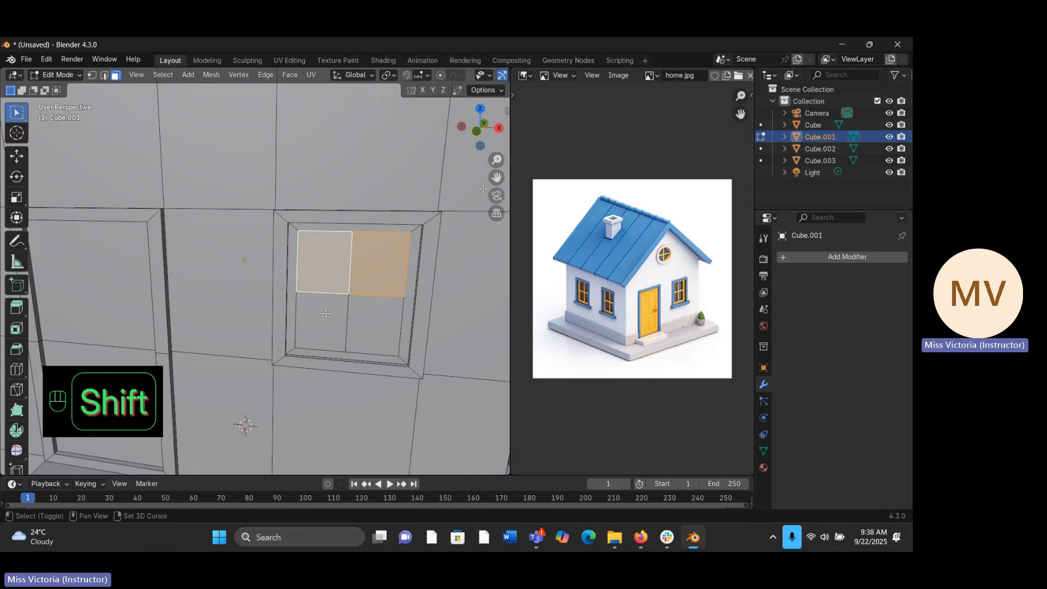
pyautogui.keyDown('shift'); pyautogui.click(321, 322); pyautogui.keyUp('shift')
pyautogui.keyDown('shift'); pyautogui.click(361, 313); pyautogui.keyUp('shift')
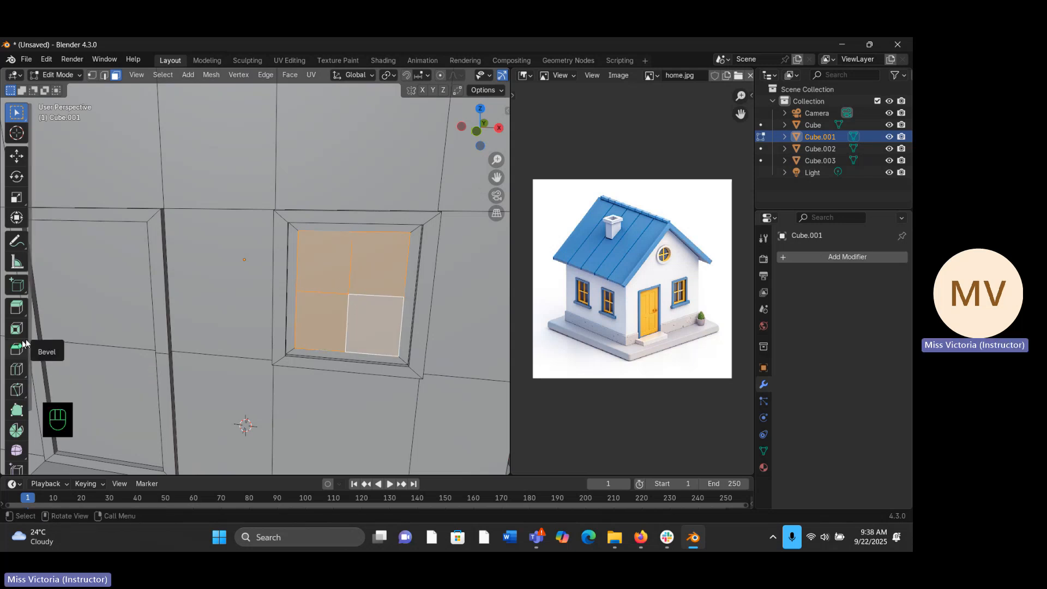
pyautogui.press('i')
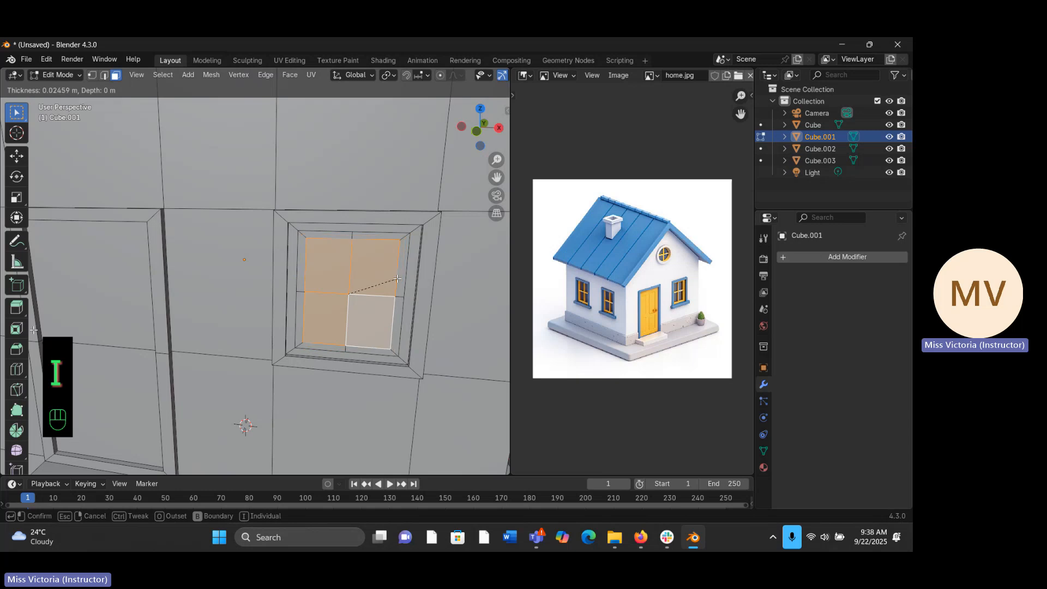
pyautogui.rightClick(397, 279)
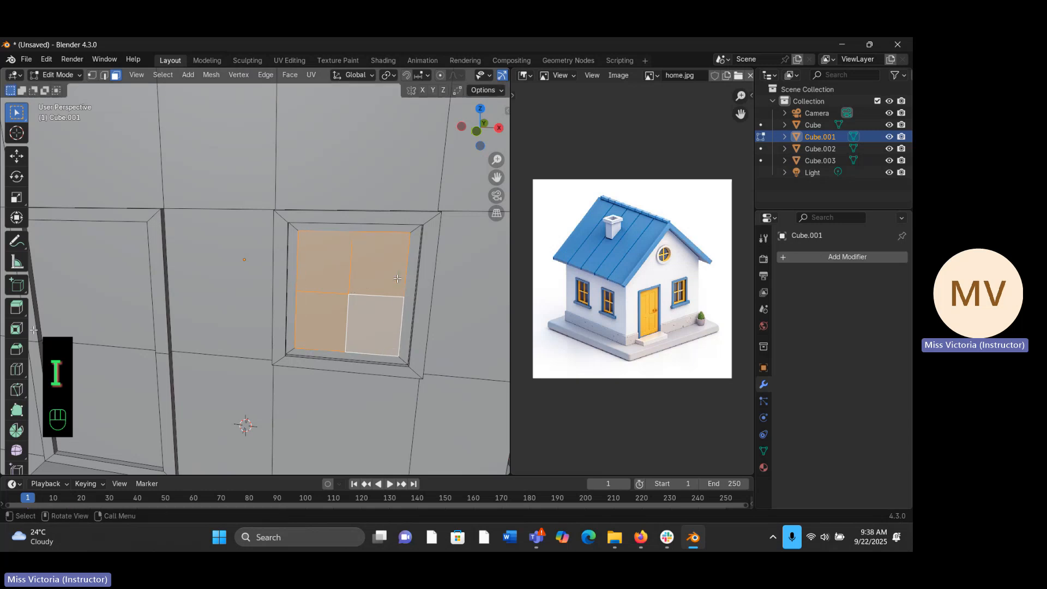
# - Try separate insets of about 0.011 m on the upper-right window pane and 0.013 m on the lower-right pane, and undo both
pyautogui.click(385, 274)
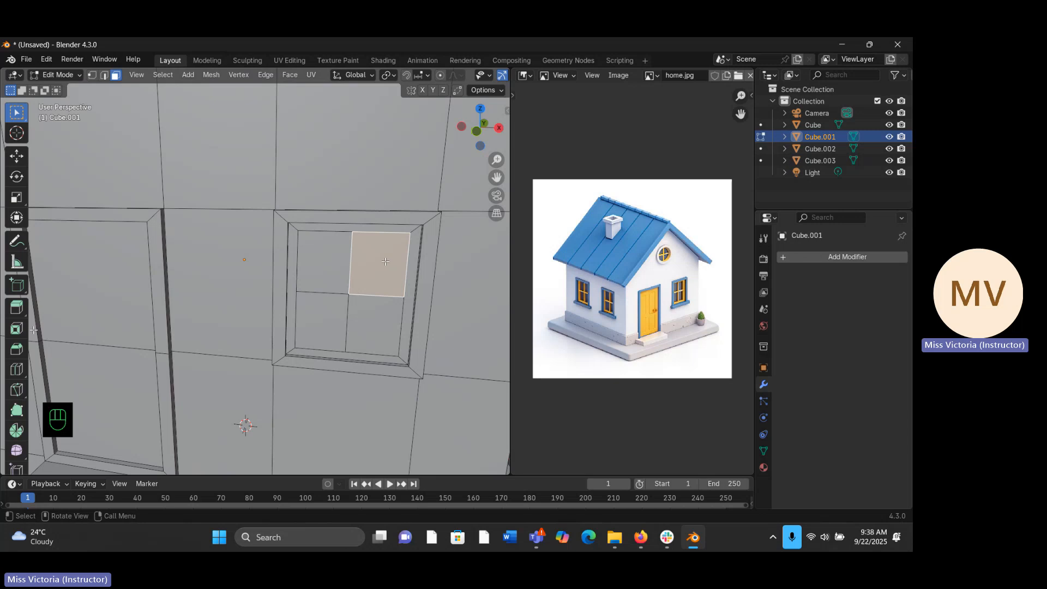
pyautogui.press('i')
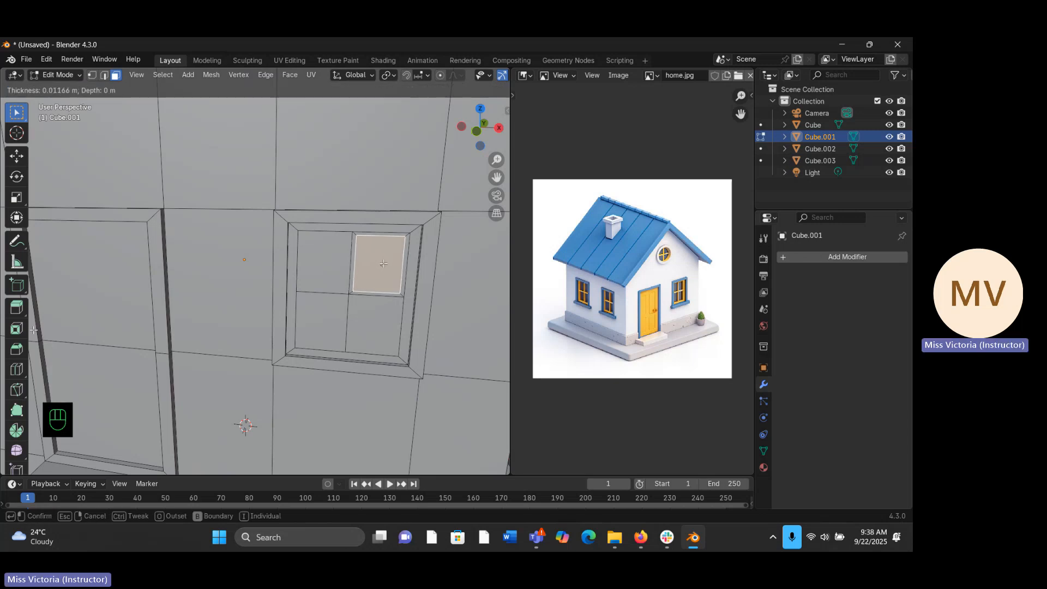
pyautogui.press('i')
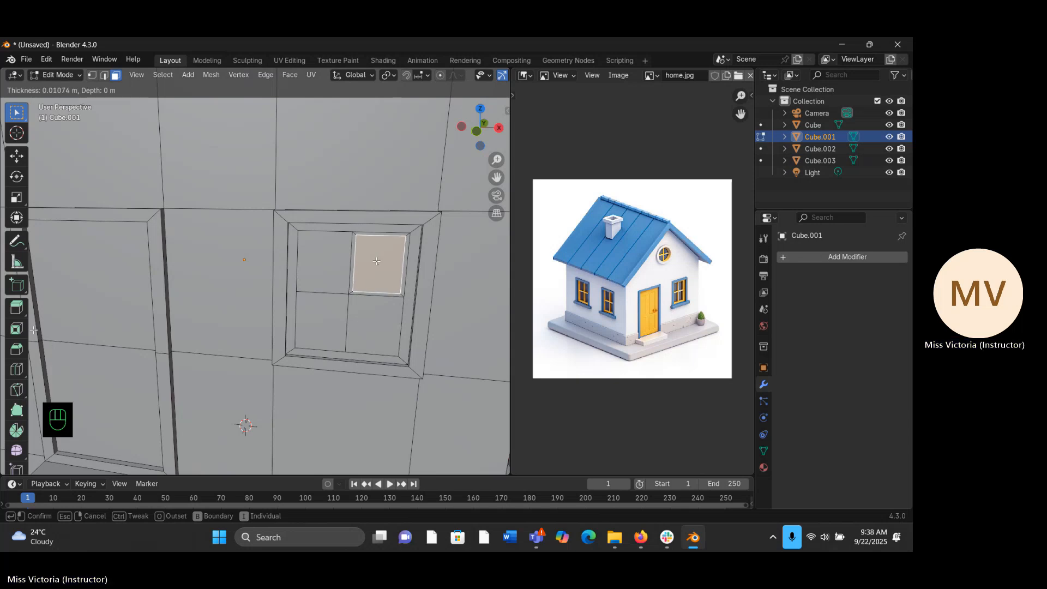
pyautogui.click(376, 261)
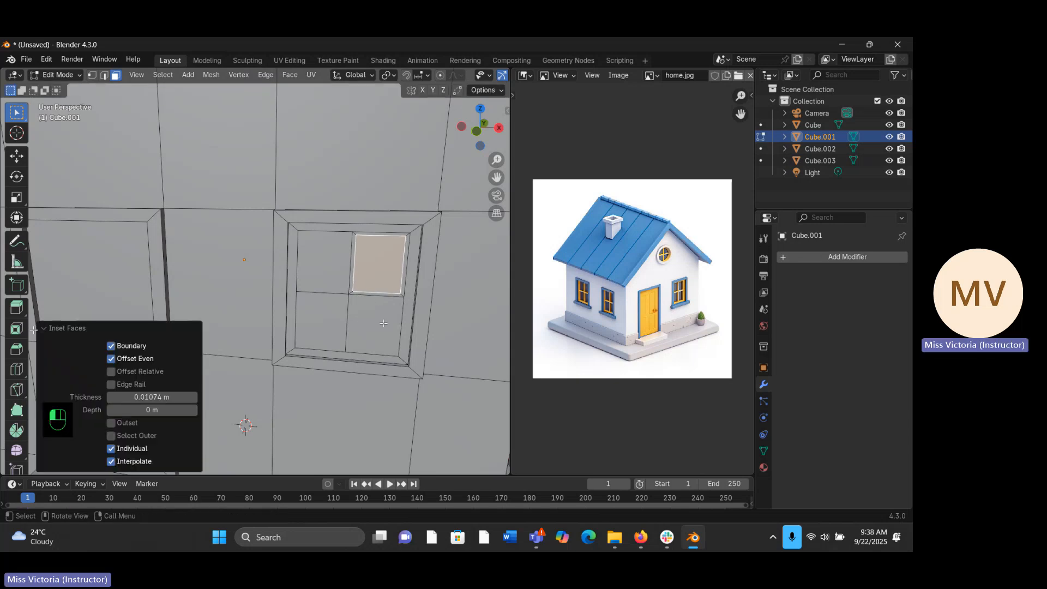
pyautogui.click(387, 318)
pyautogui.press('i')
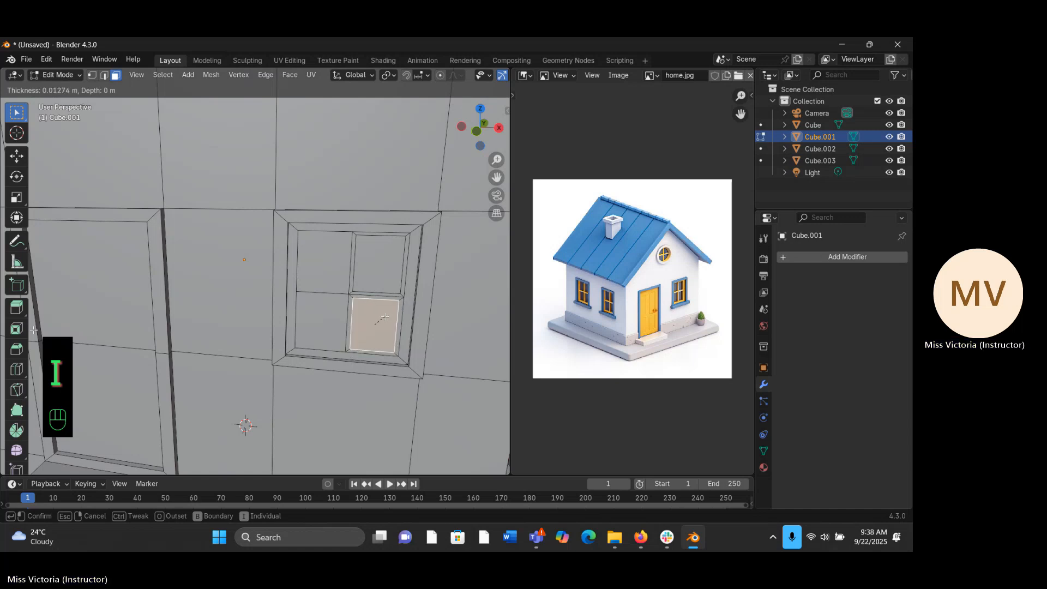
pyautogui.click(385, 317)
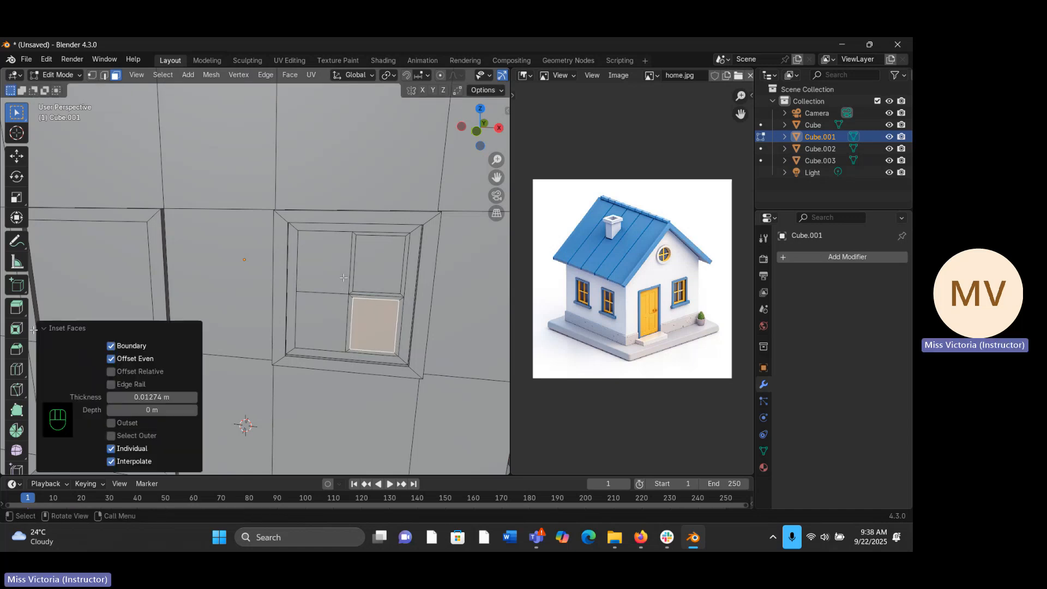
pyautogui.hotkey('ctrl', 'z')
pyautogui.hotkey('ctrl', 'z')
pyautogui.hotkey('ctrl', 'z')
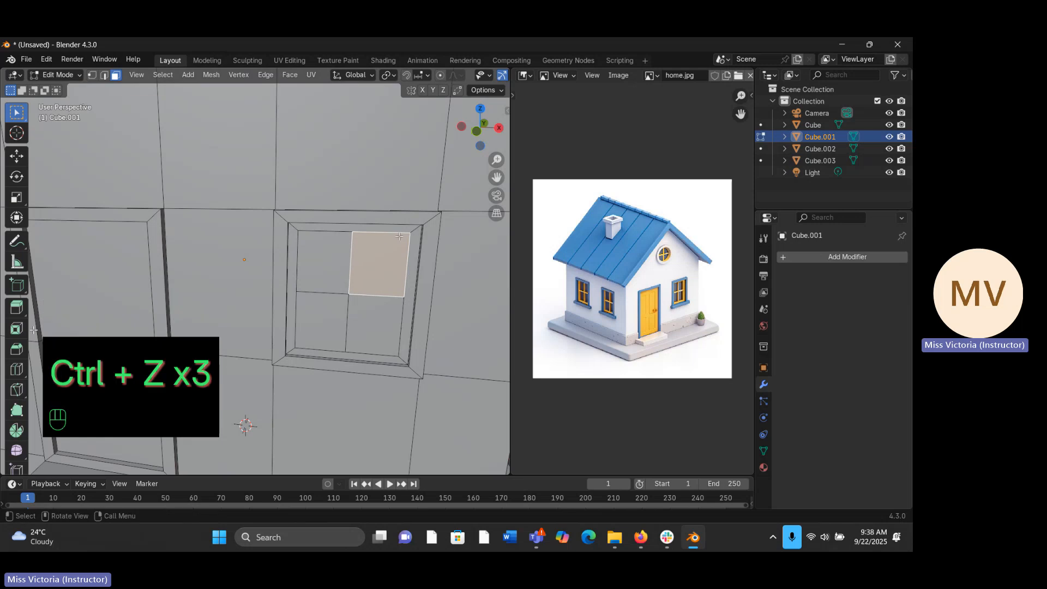
# - Inset the upper-right window pane with a thickness of exactly 0.01 m and clear the selection
pyautogui.press('i')
pyautogui.click(33, 330)
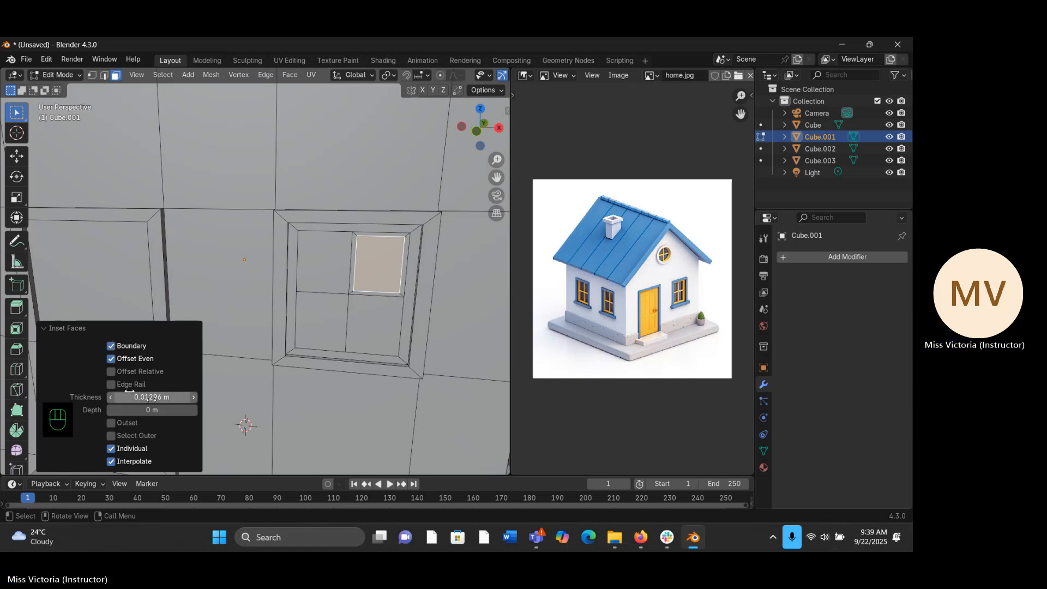
pyautogui.click(167, 396)
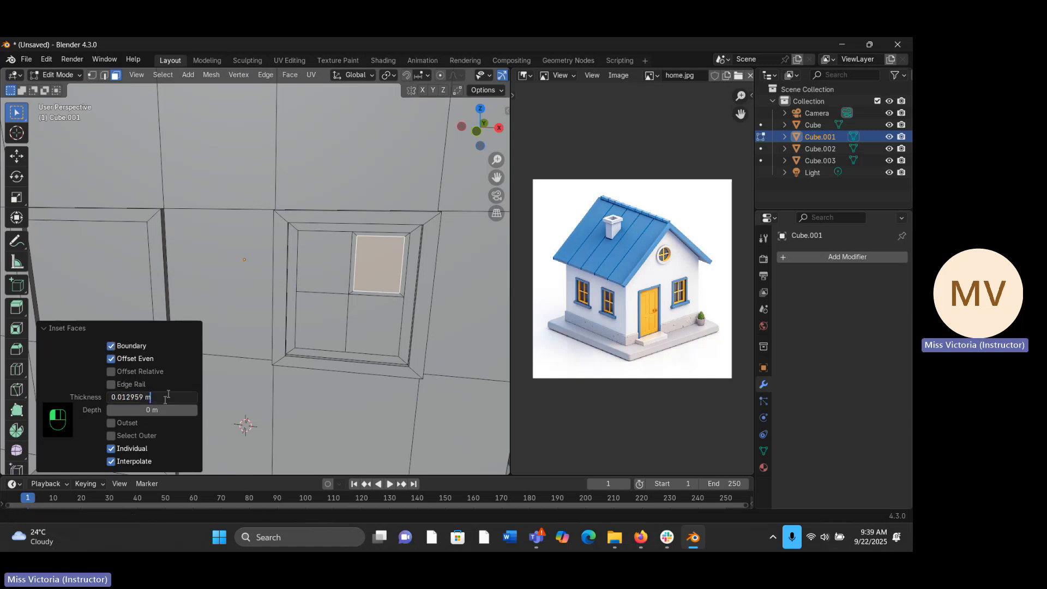
pyautogui.press('BackSpace')
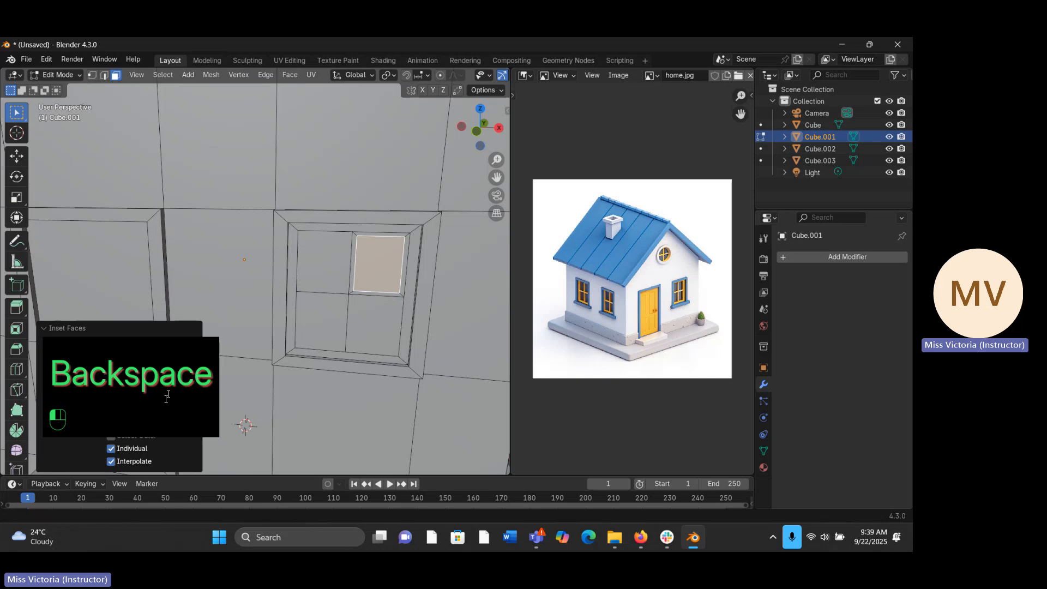
pyautogui.press('BackSpace')
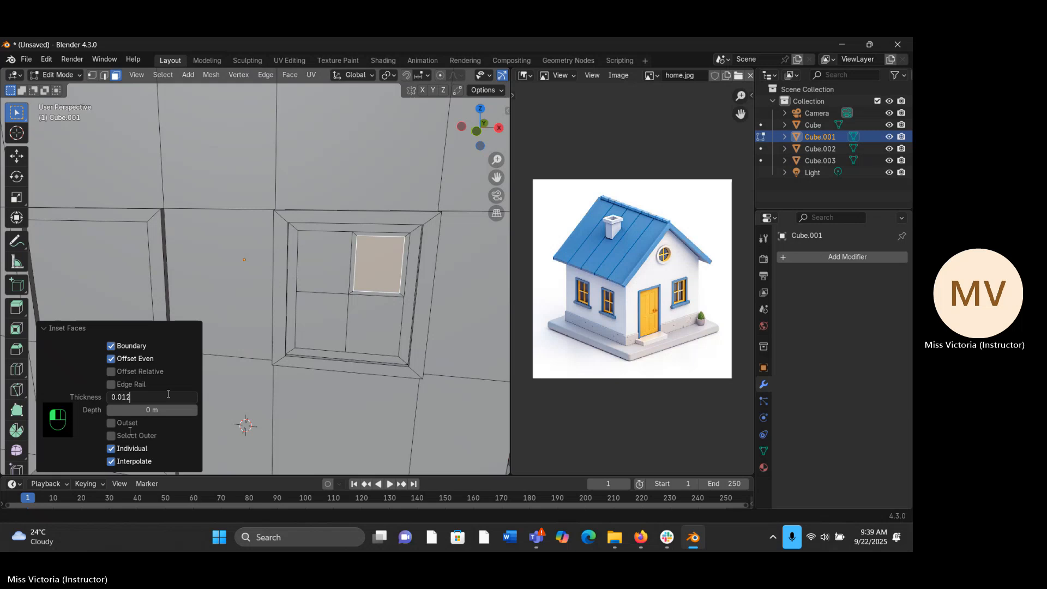
pyautogui.press('BackSpace')
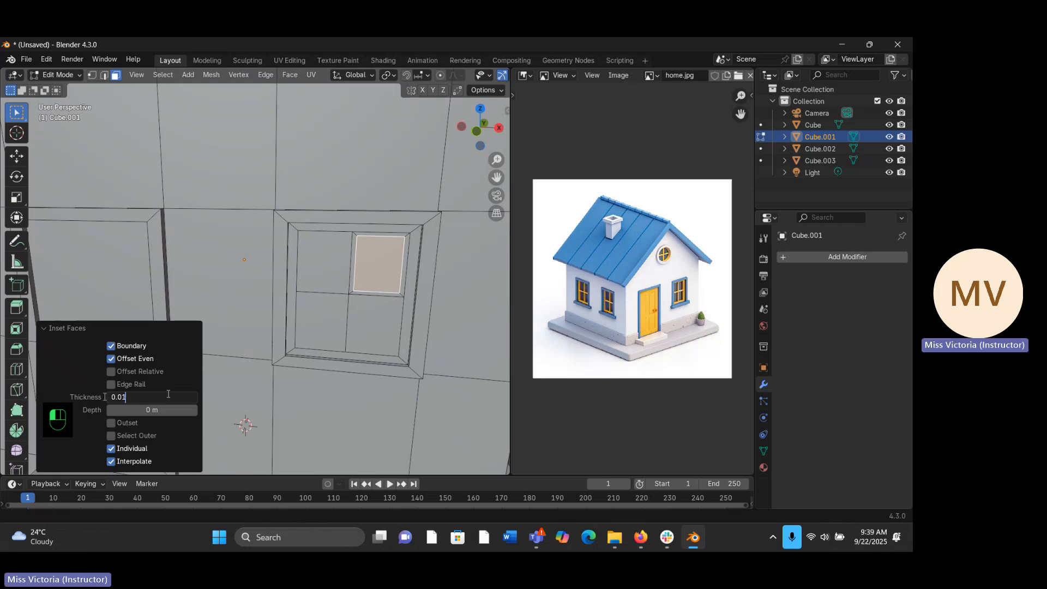
pyautogui.moveTo(130, 393); pyautogui.dragTo(98, 397)
pyautogui.press('Escape')
pyautogui.click(141, 395)
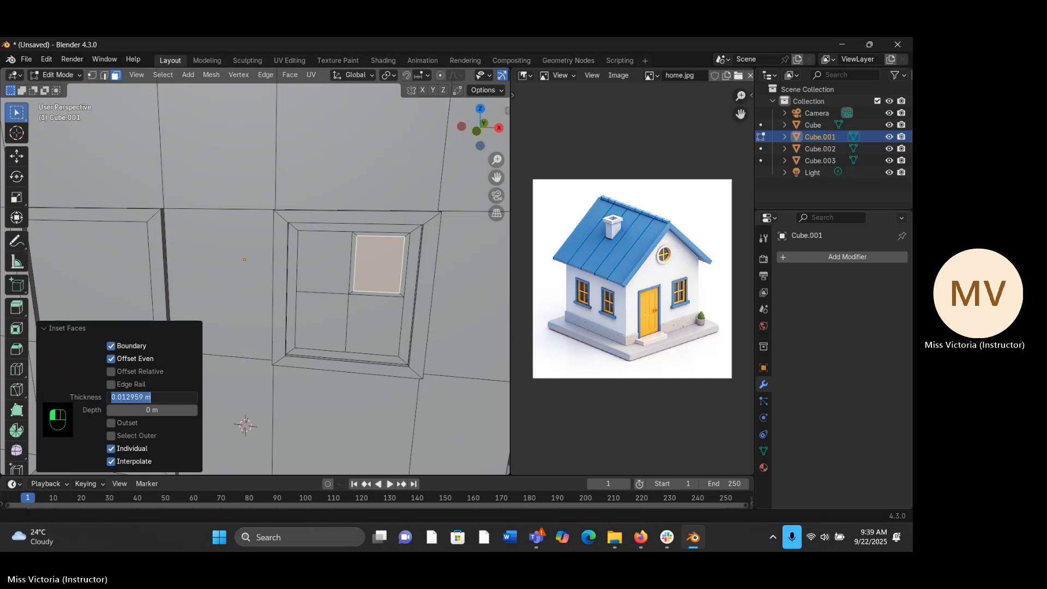
pyautogui.write('0.0')
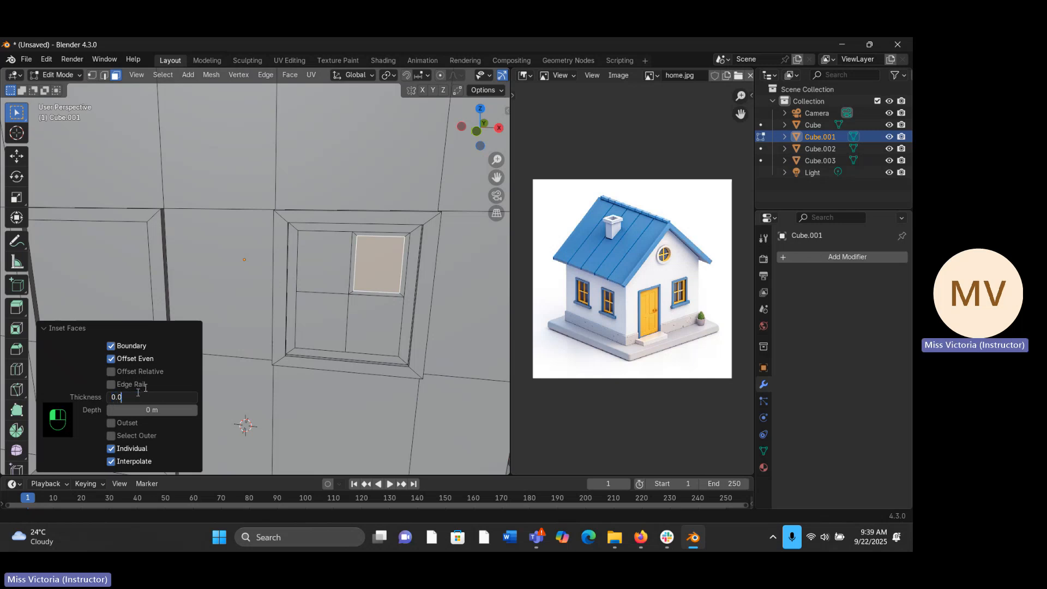
pyautogui.write('1')
pyautogui.press('Return')
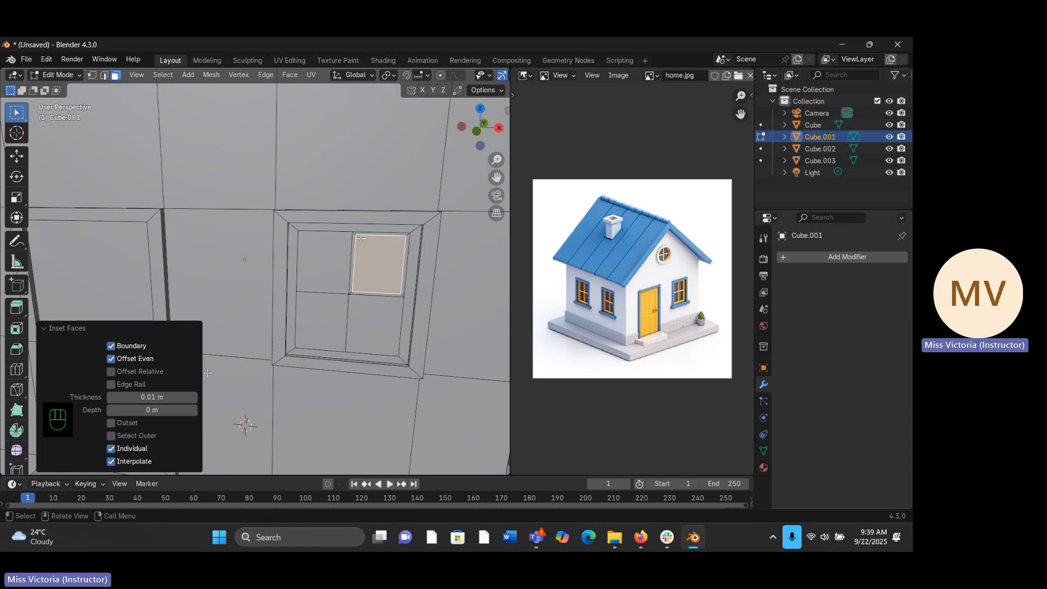
pyautogui.hotkey('alt', 'a')
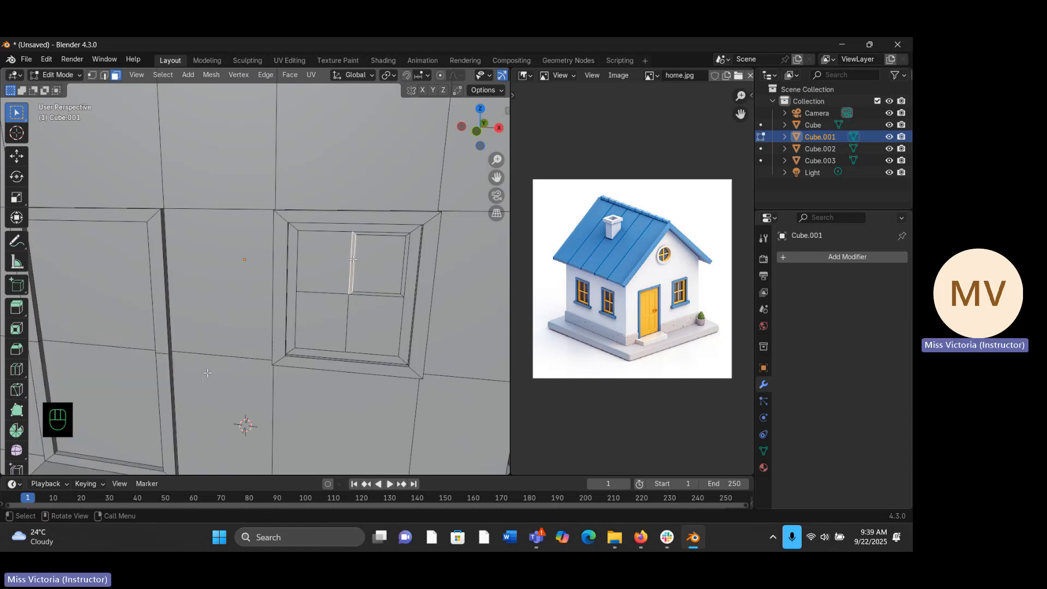
# - Inset the upper-left window pane with a thickness of exactly 0.01 m
pyautogui.click(331, 256)
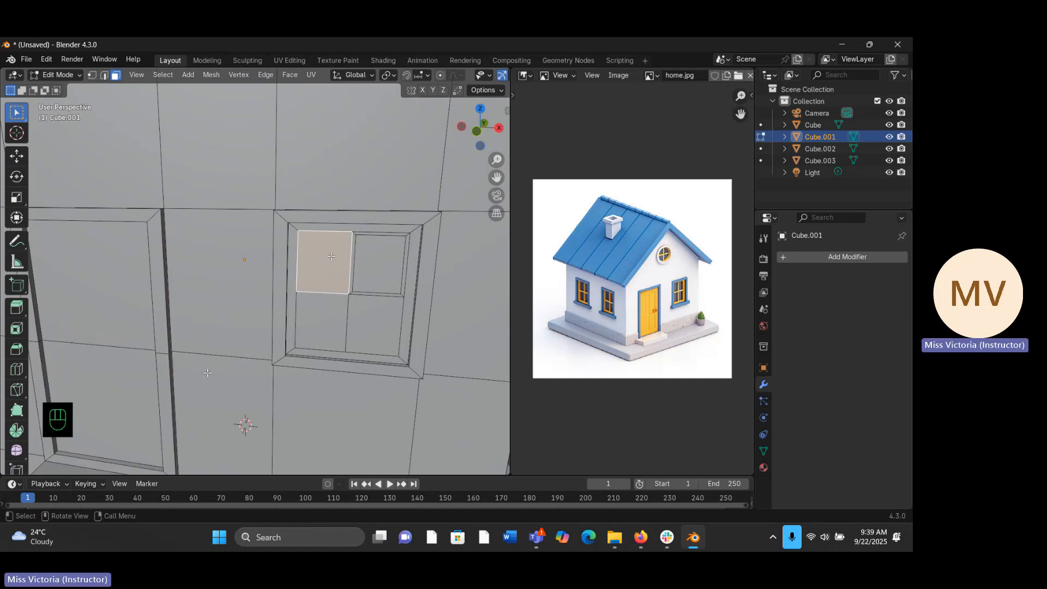
pyautogui.press('i')
pyautogui.click(435, 253)
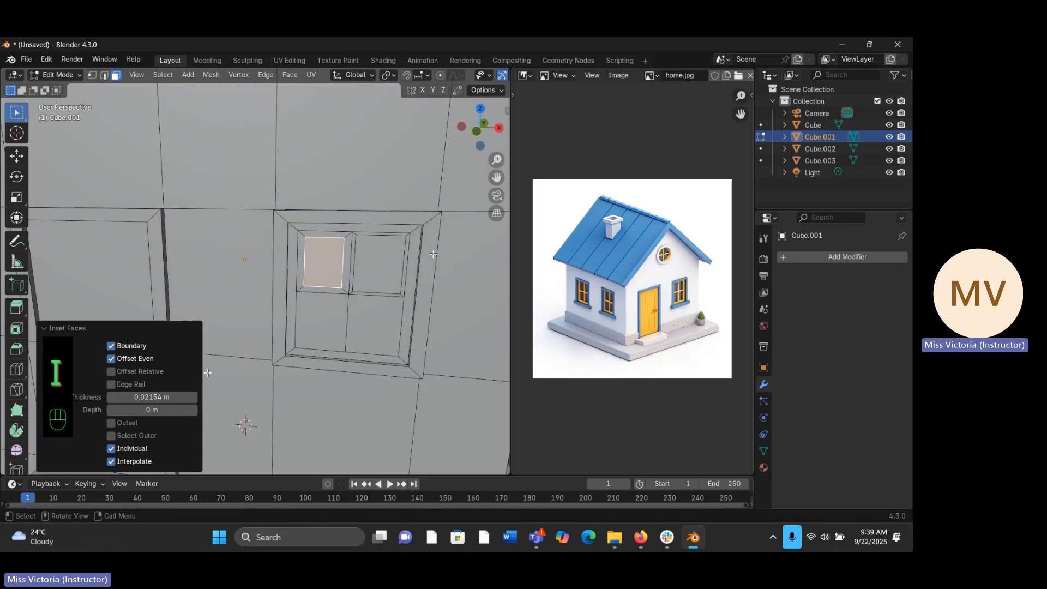
pyautogui.click(171, 398)
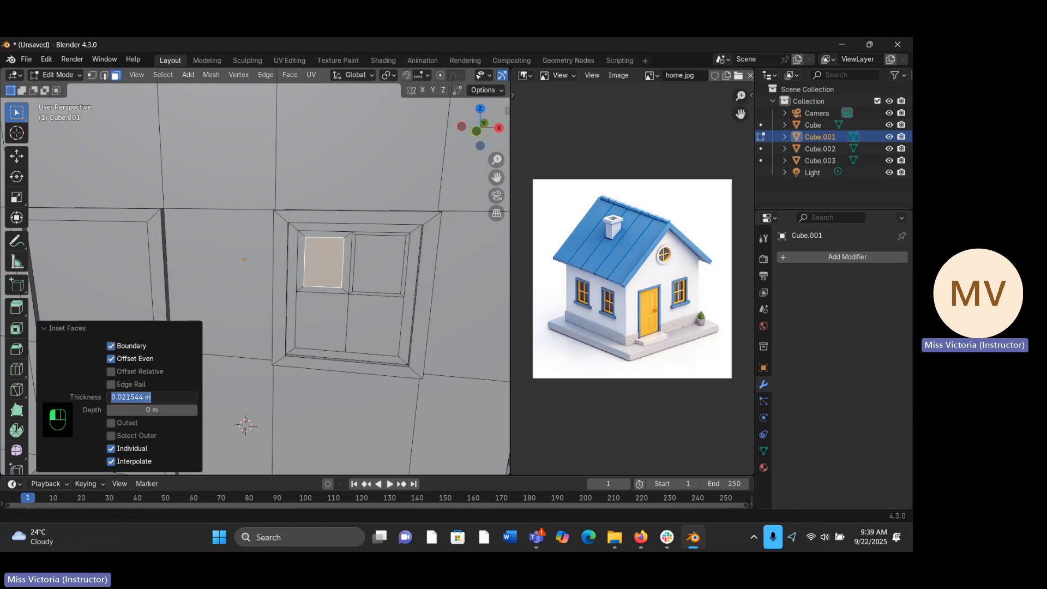
pyautogui.write('0.01')
pyautogui.press('Return')
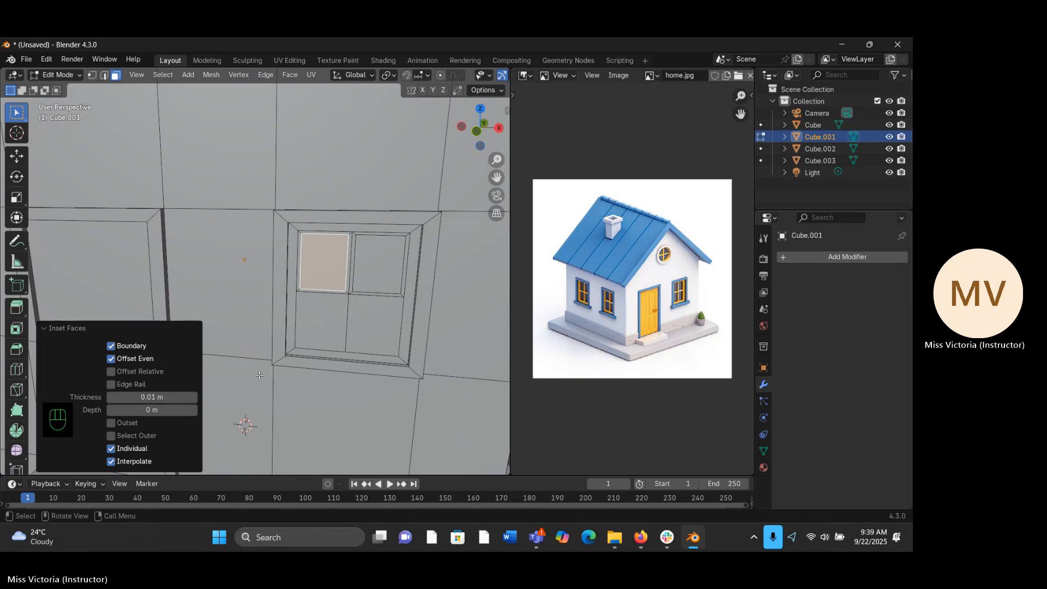
# - Inset the lower-left window pane with a thickness of exactly 0.01 m
pyautogui.click(321, 327)
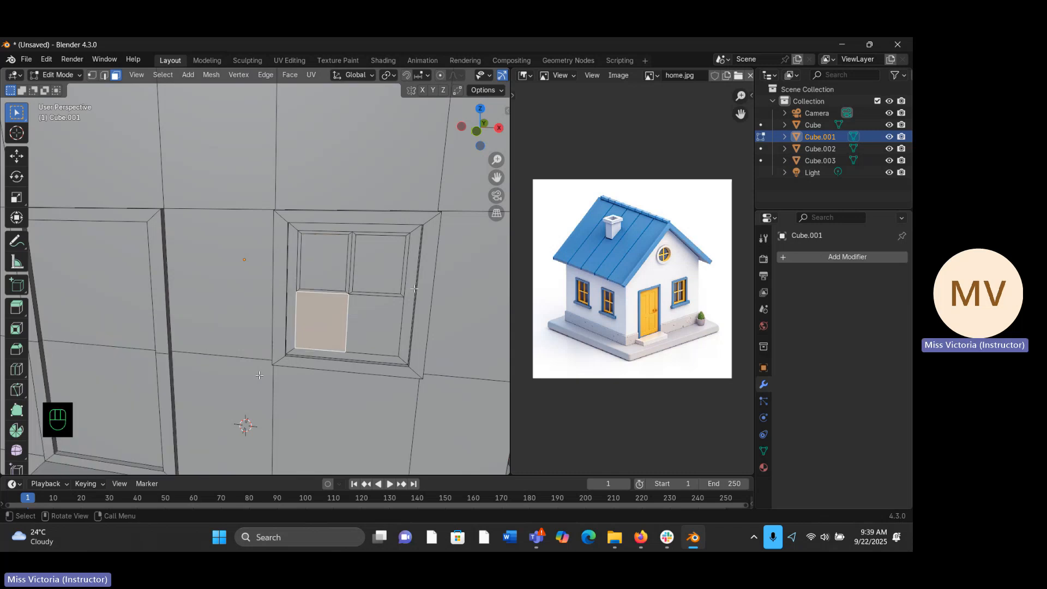
pyautogui.press('i')
pyautogui.click(259, 375)
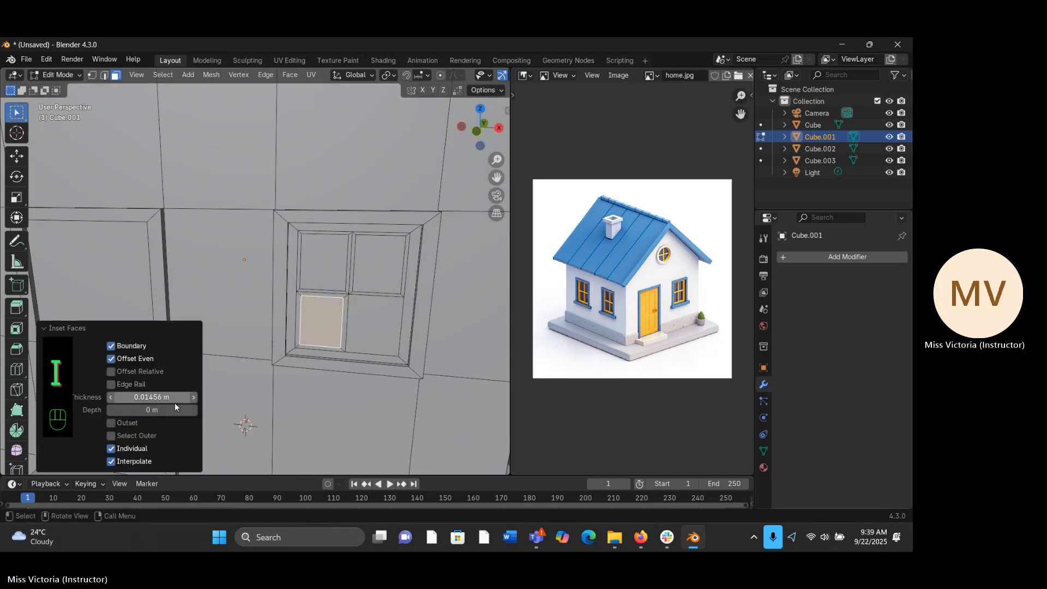
pyautogui.click(164, 398)
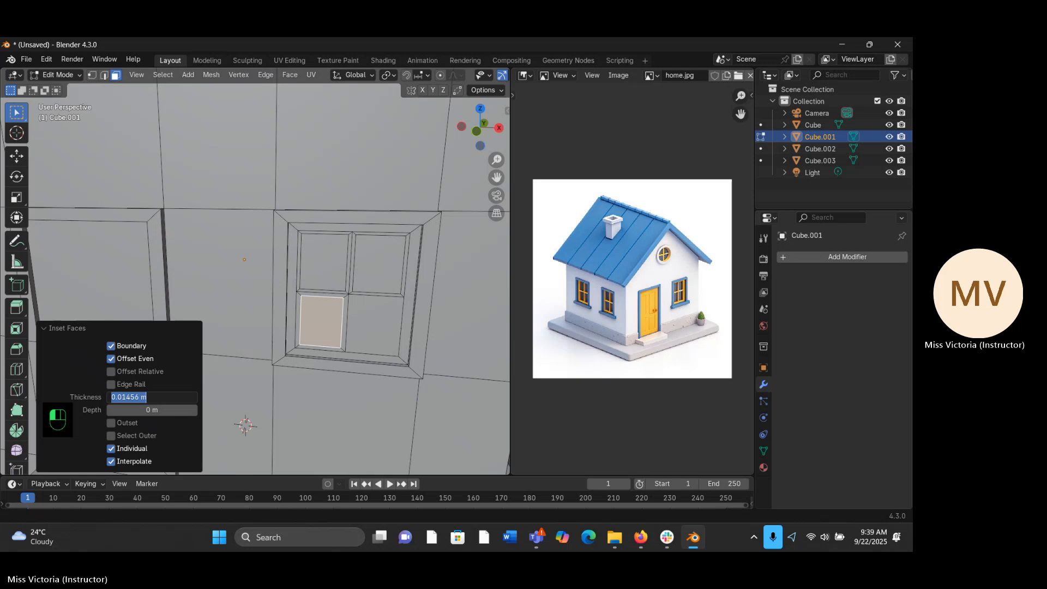
pyautogui.write('0.01')
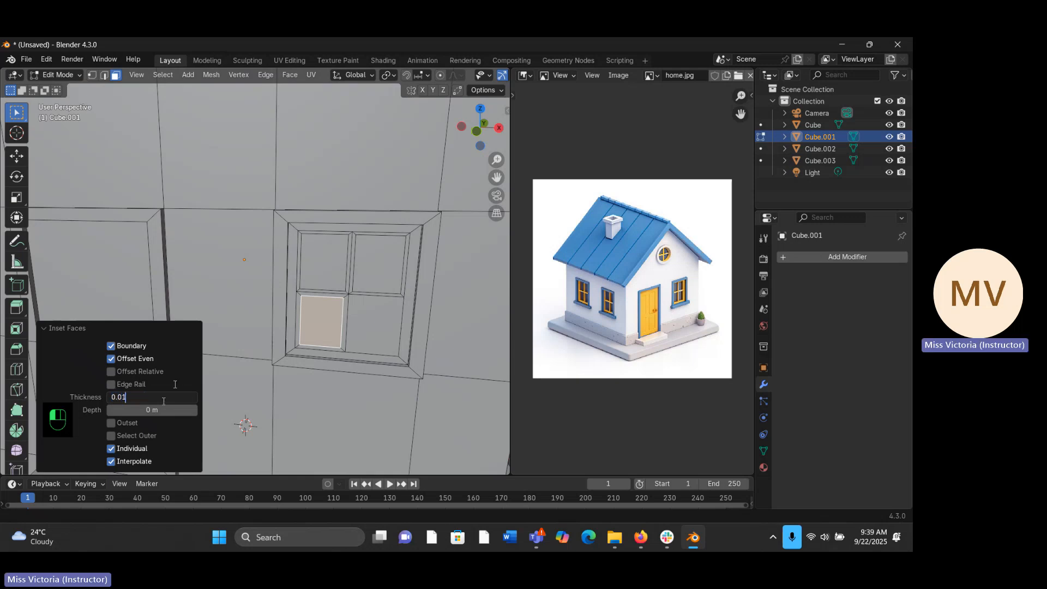
pyautogui.press('Return')
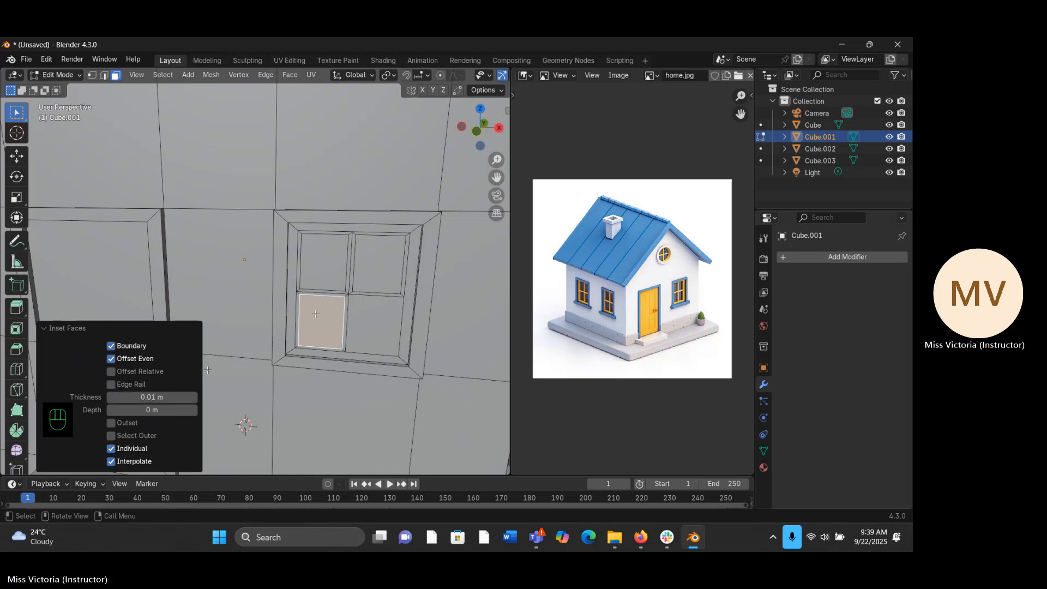
# - Inset the lower-right window pane with a thickness of exactly 0.01 m
pyautogui.click(387, 313)
pyautogui.press('i')
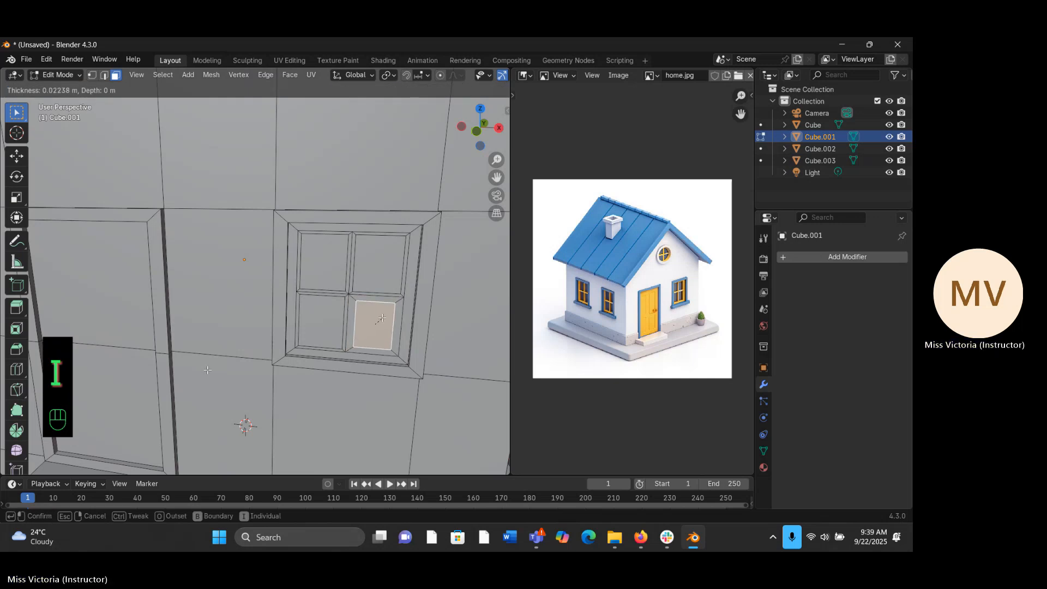
pyautogui.rightClick(382, 317)
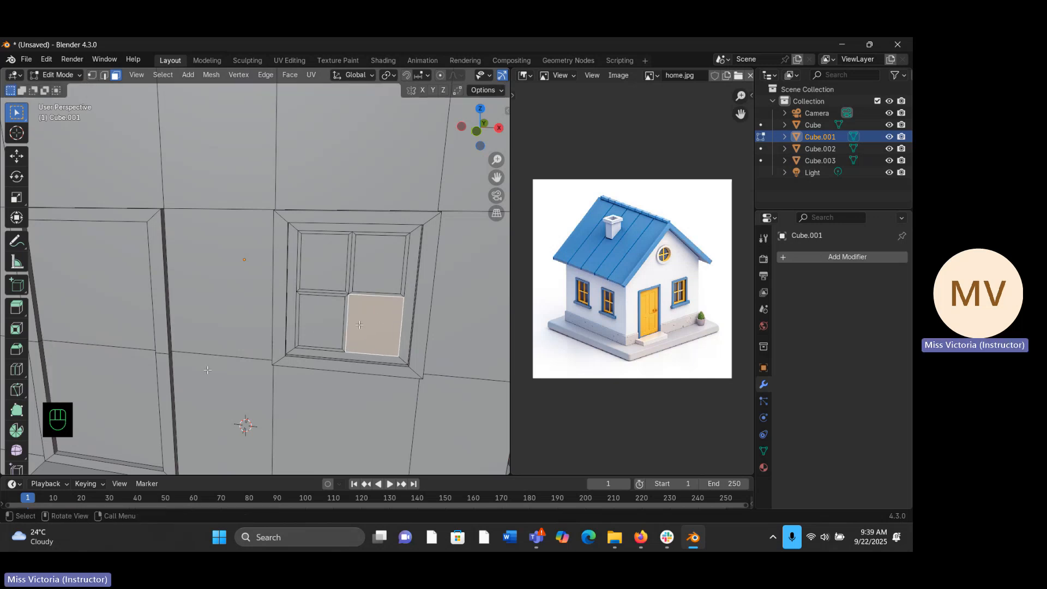
pyautogui.press('i')
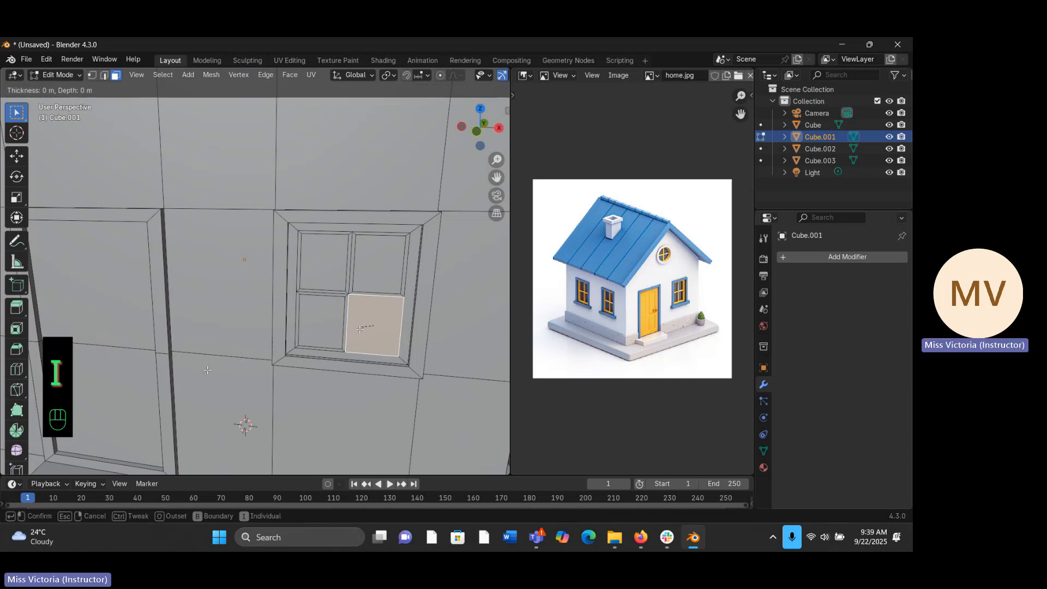
pyautogui.click(380, 309)
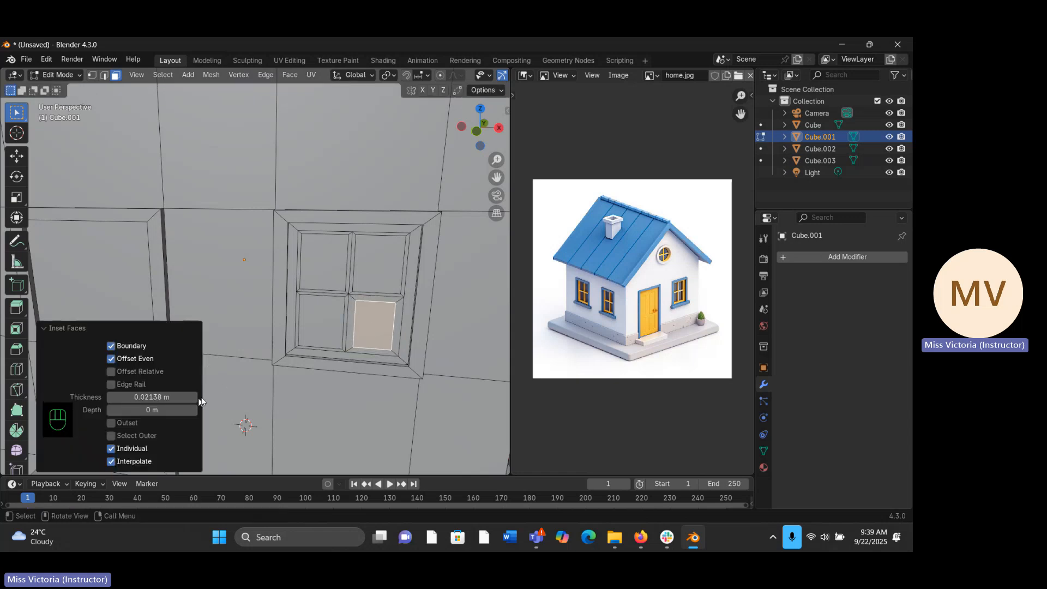
pyautogui.click(167, 399)
pyautogui.write('0')
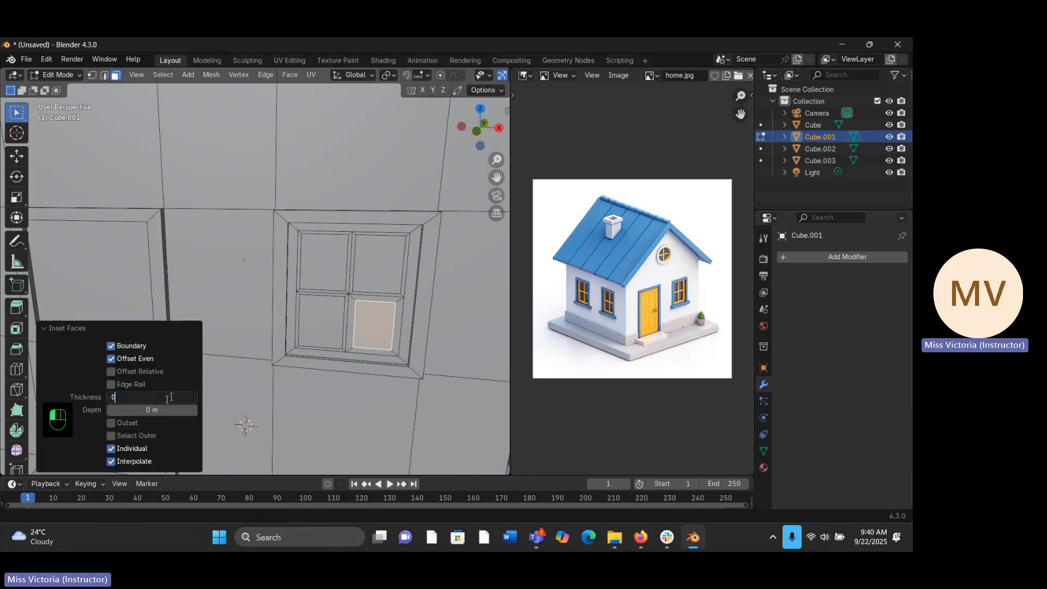
pyautogui.write('.01')
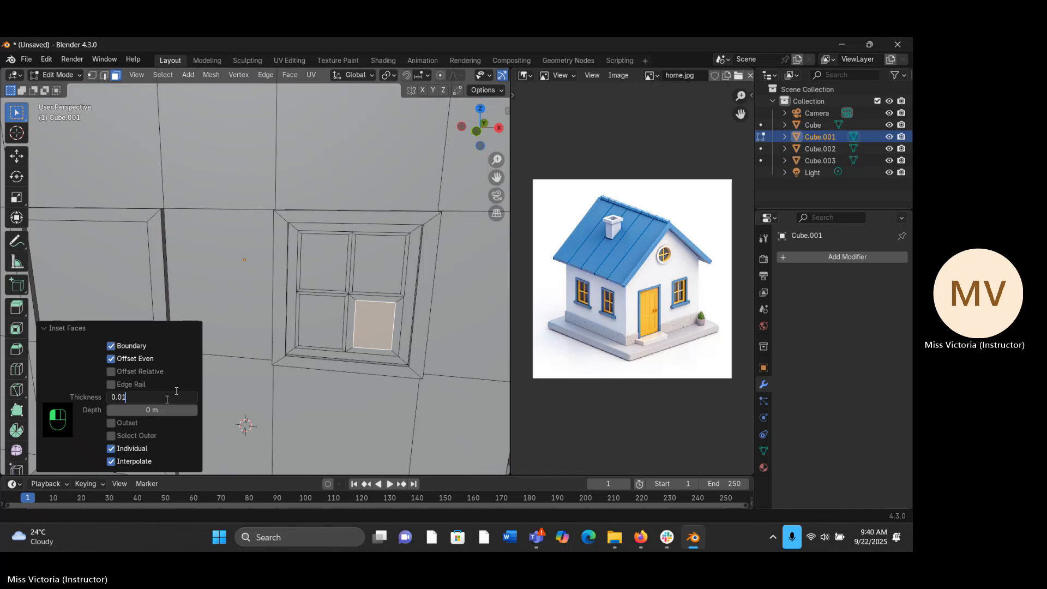
pyautogui.press('Return')
# - From the front view, select all faces of the window and its frame, leaving out the wall face below it
pyautogui.moveTo(354, 267); pyautogui.dragTo(497, 271, button='middle')
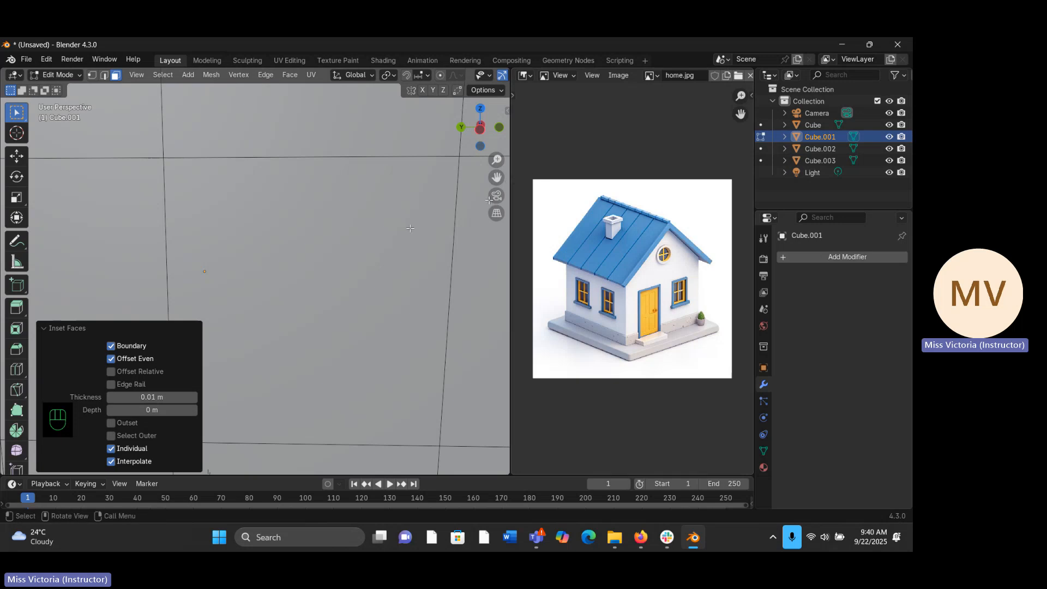
pyautogui.press('KP_1')
pyautogui.click(449, 244)
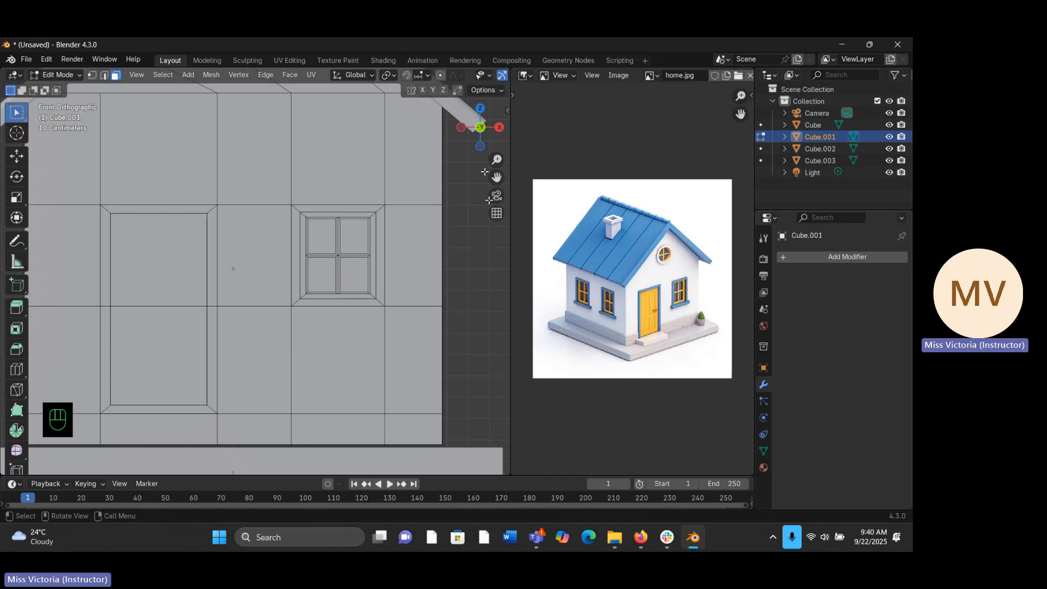
pyautogui.moveTo(494, 163); pyautogui.dragTo(489, 167)
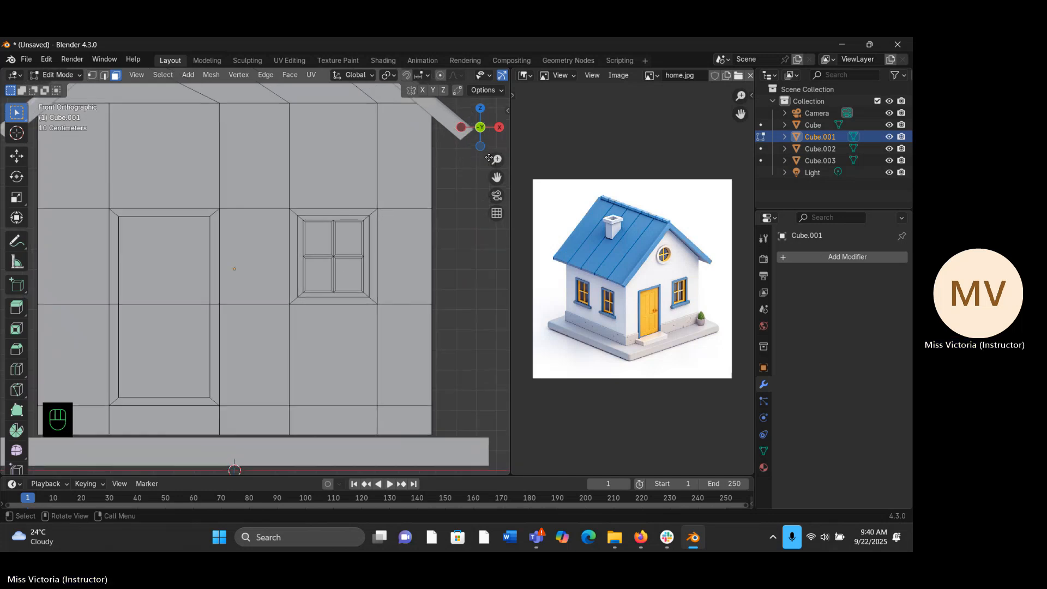
pyautogui.moveTo(495, 159); pyautogui.dragTo(465, 196)
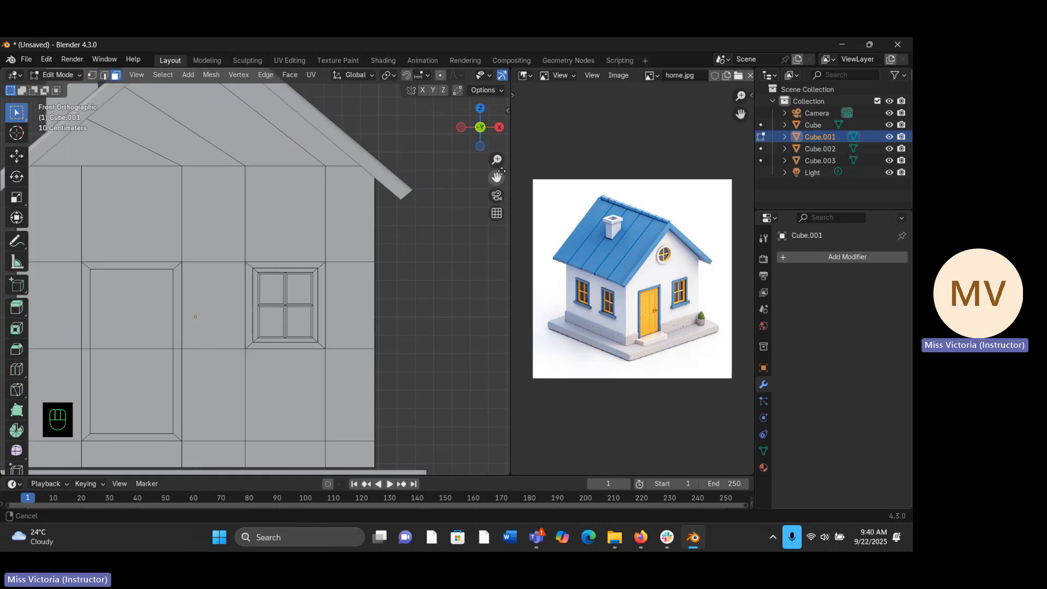
pyautogui.click(284, 274)
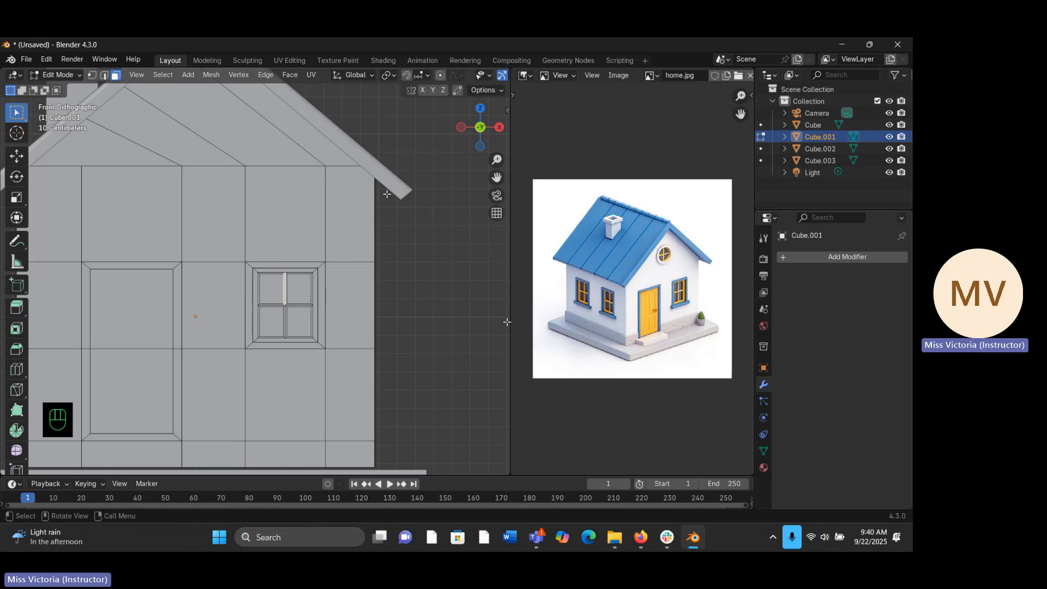
pyautogui.moveTo(388, 195); pyautogui.dragTo(273, 303, button='middle')
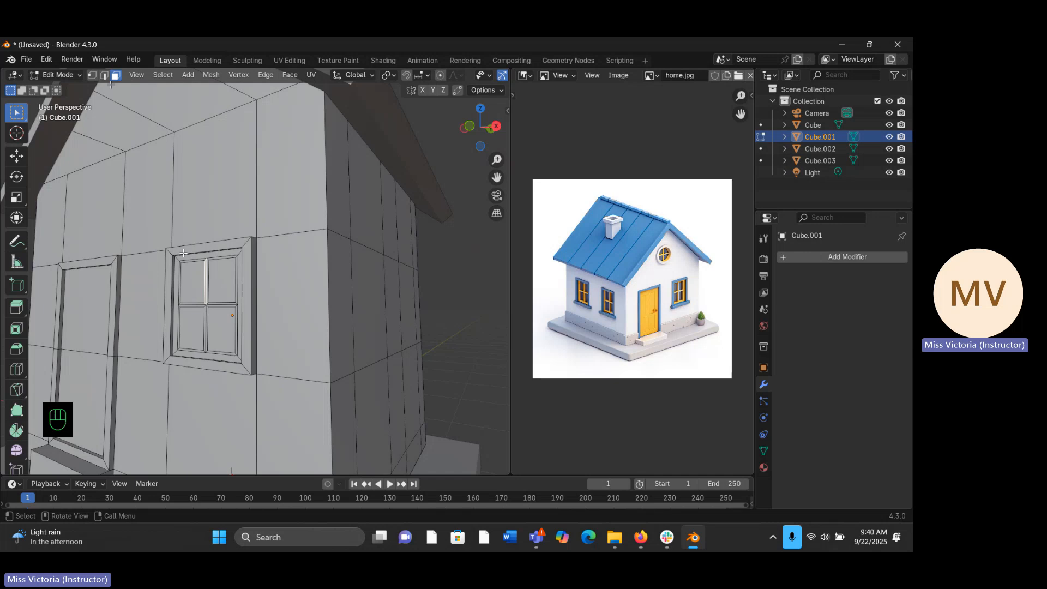
pyautogui.moveTo(183, 253); pyautogui.dragTo(223, 255, button='middle')
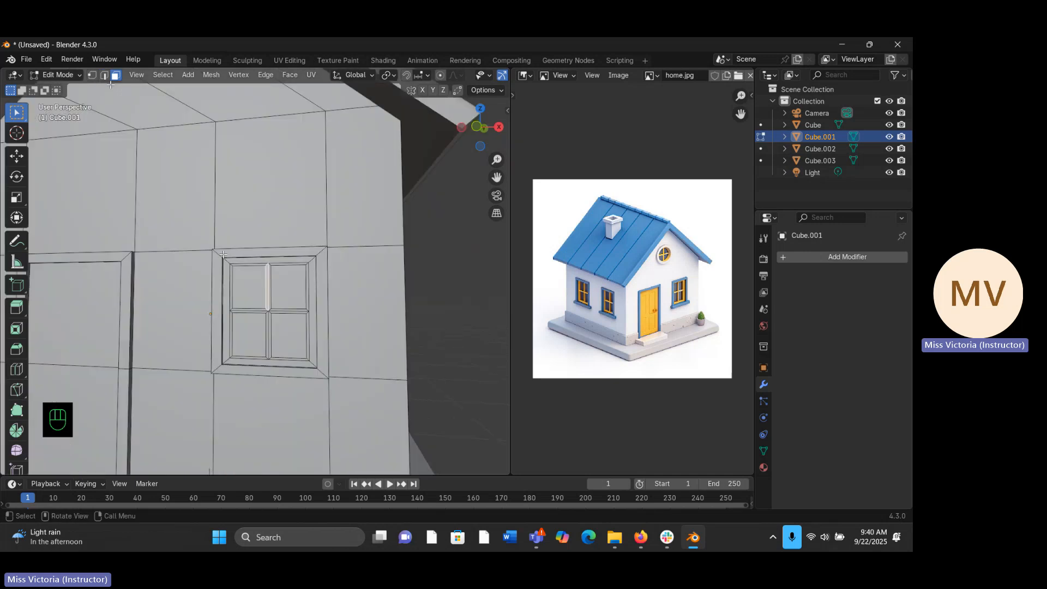
pyautogui.press('KP_1')
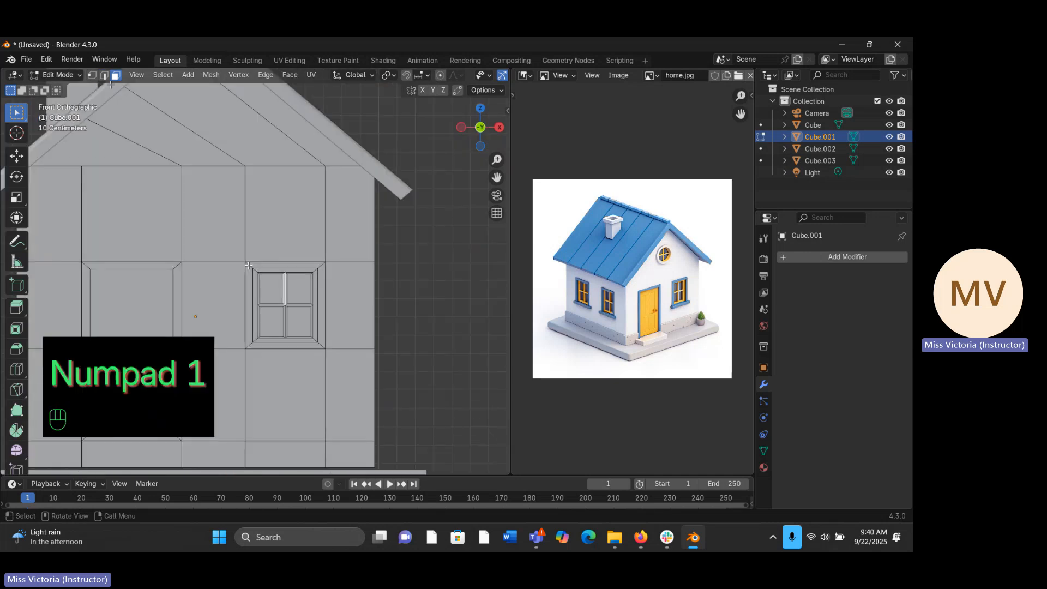
pyautogui.moveTo(249, 266); pyautogui.dragTo(324, 345)
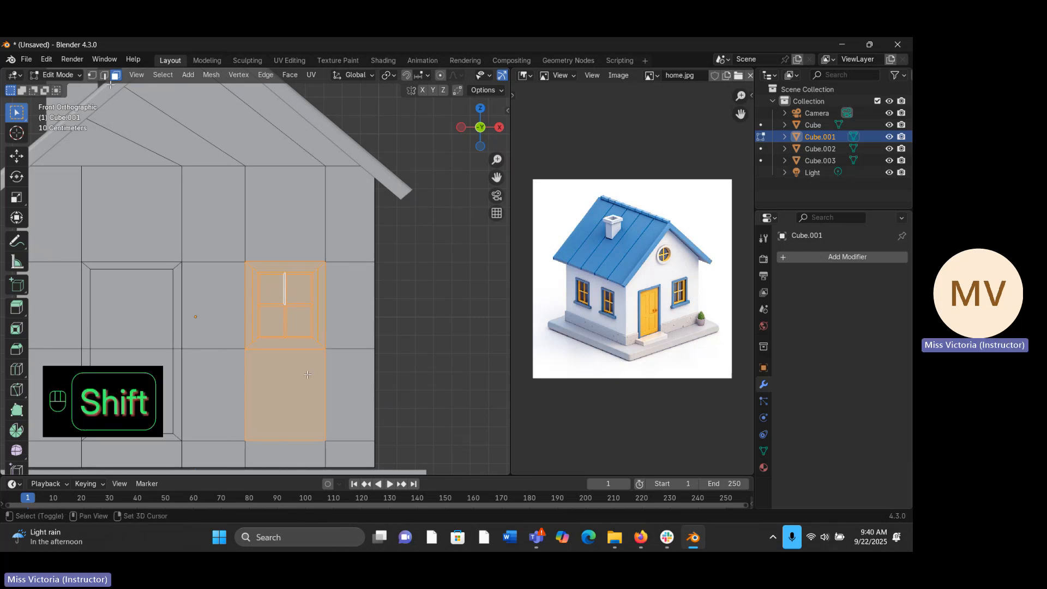
pyautogui.keyDown('shift'); pyautogui.click(285, 392); pyautogui.keyUp('shift')
# - Add the outer side faces of the protruding window frame, including its underside, to the selection
pyautogui.moveTo(295, 360); pyautogui.dragTo(352, 292, button='middle')
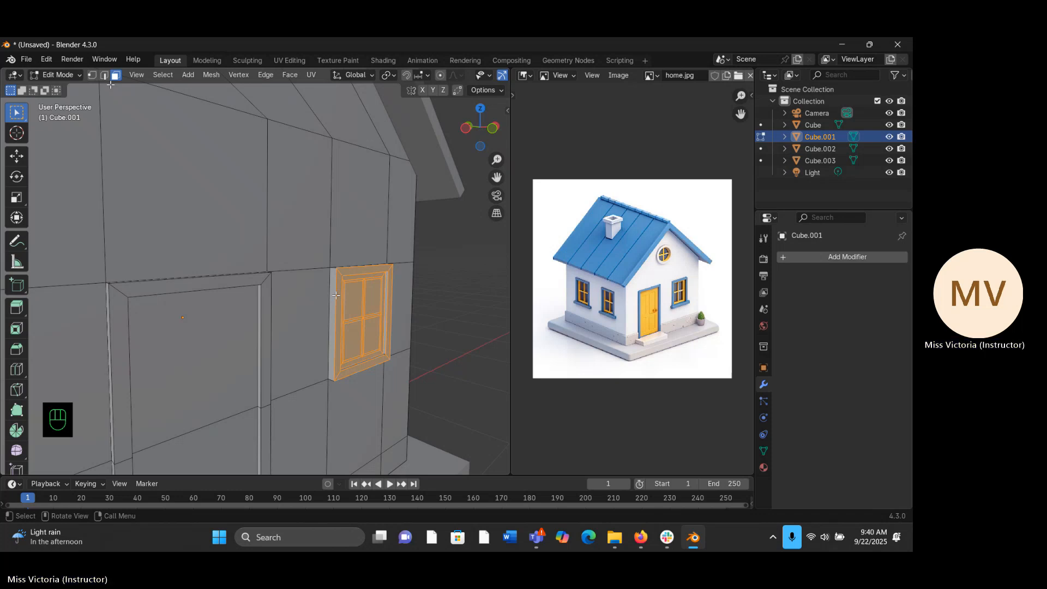
pyautogui.press('shift')
pyautogui.moveTo(334, 295); pyautogui.dragTo(229, 235, button='middle')
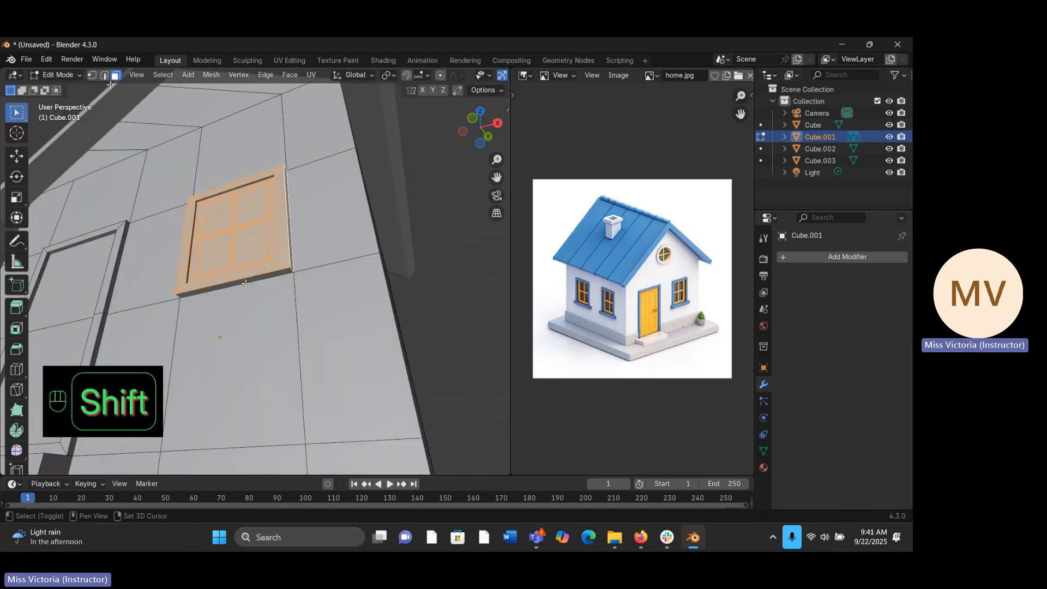
pyautogui.moveTo(246, 283); pyautogui.dragTo(275, 320, button='middle')
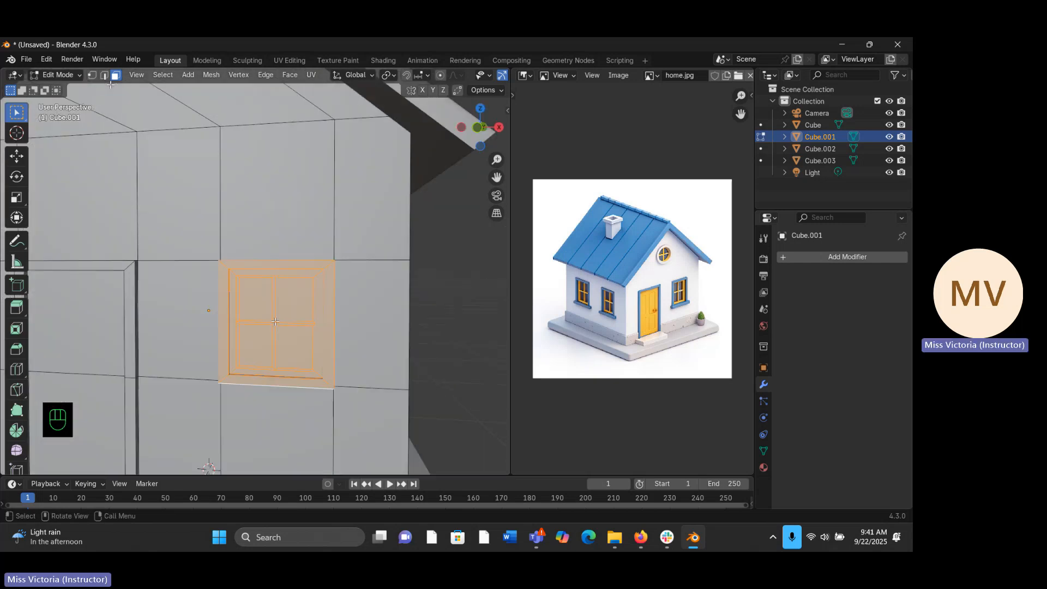
# - Duplicate the selected window in place and move the copy about 1.03 m along the global X axis
pyautogui.hotkey('shift', 'd')
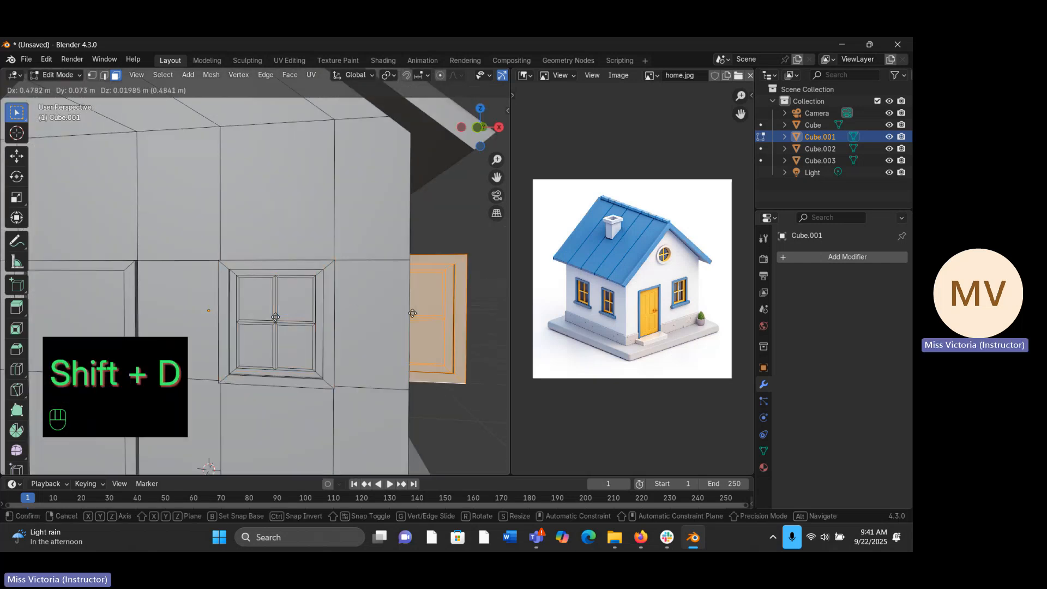
pyautogui.rightClick(459, 313)
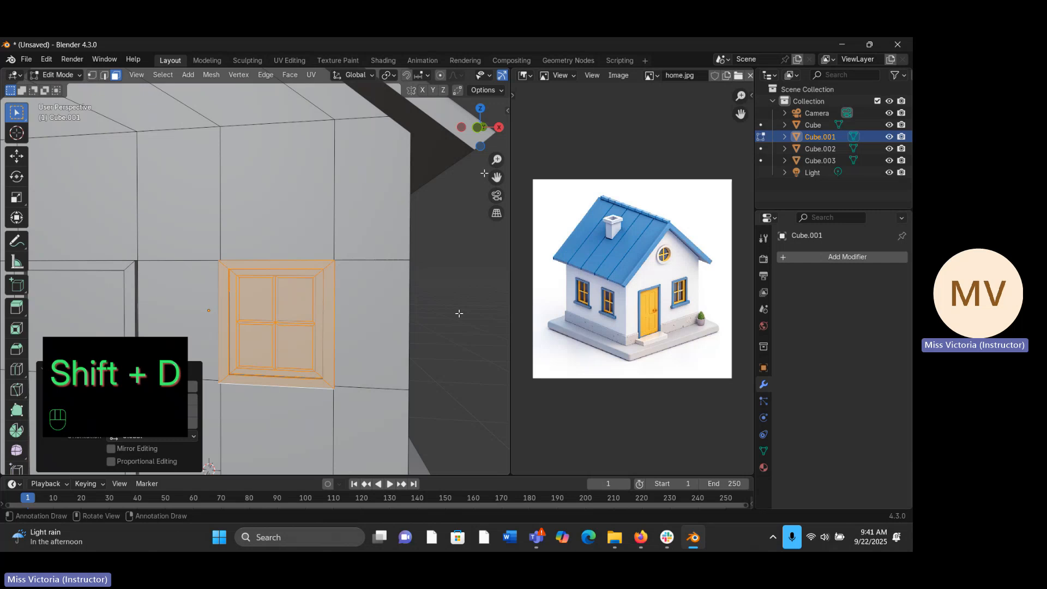
pyautogui.scroll(-4, 351, 284)
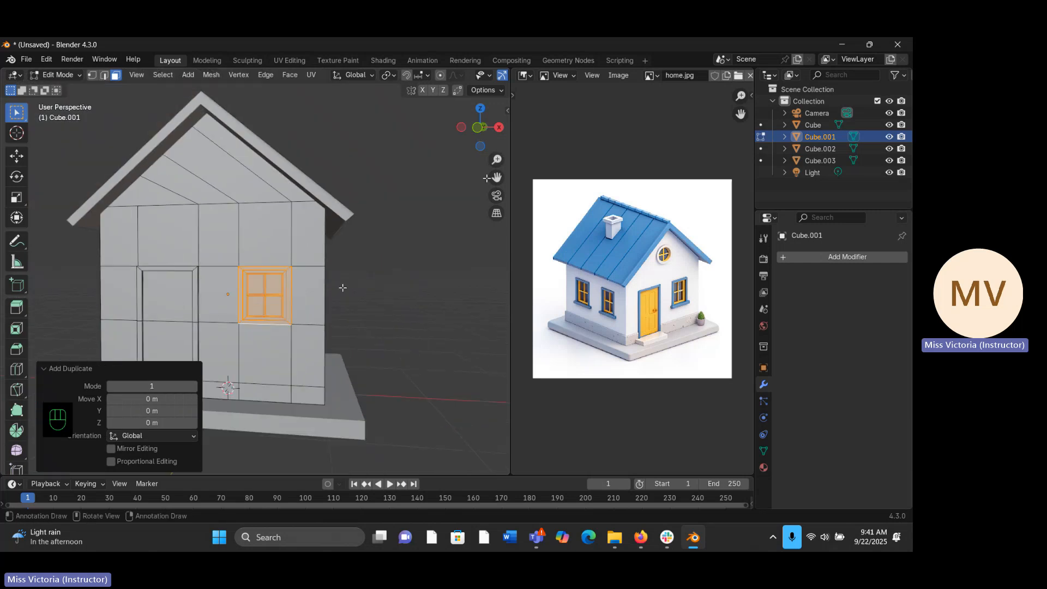
pyautogui.press('g')
pyautogui.press('g')
pyautogui.press('g')
pyautogui.press('x')
pyautogui.press('x')
pyautogui.press('x')
pyautogui.press('x')
pyautogui.press('x')
pyautogui.press('x')
pyautogui.press('x')
pyautogui.press('x')
pyautogui.press('x')
pyautogui.press('x')
pyautogui.press('x')
pyautogui.press('x')
pyautogui.press('x')
pyautogui.press('x')
pyautogui.press('x')
pyautogui.press('x')
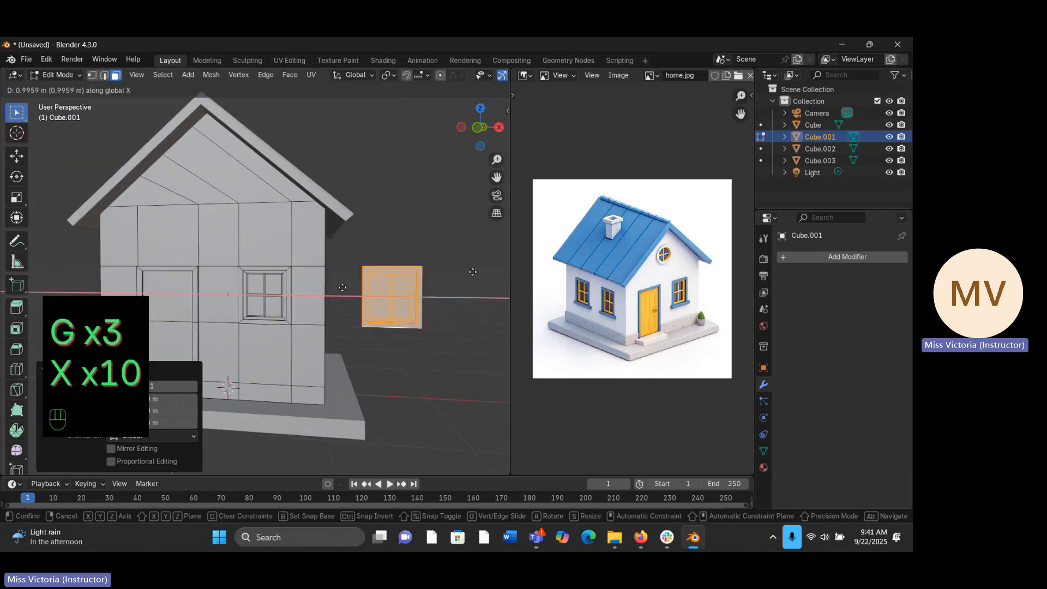
pyautogui.click(474, 272)
# - Rotate the duplicated window 90° about the global Z axis so it faces like the house's side wall
pyautogui.moveTo(428, 280); pyautogui.dragTo(474, 272, button='middle')
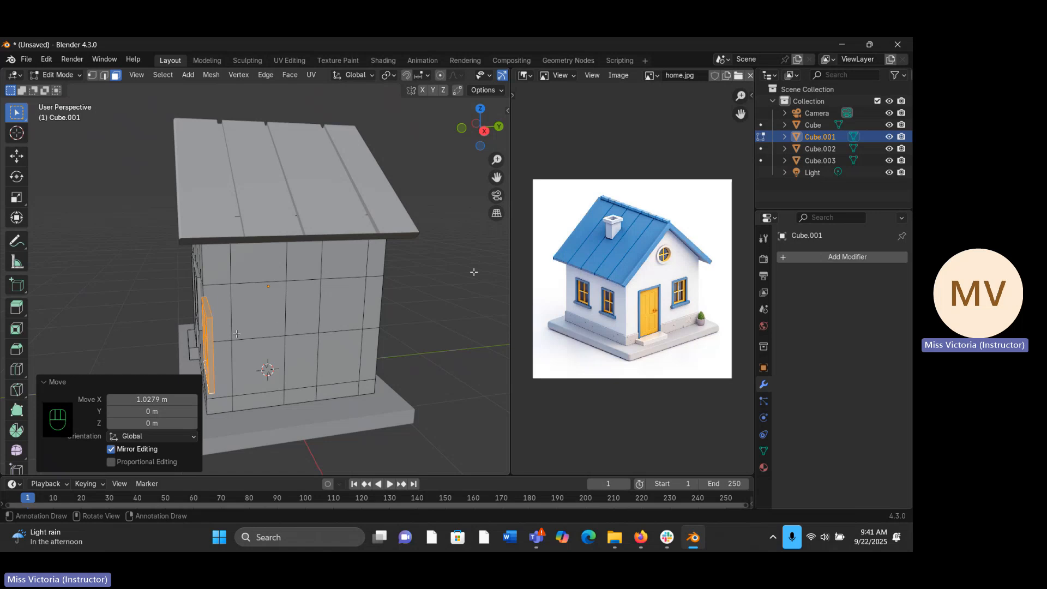
pyautogui.press('r')
pyautogui.press('z')
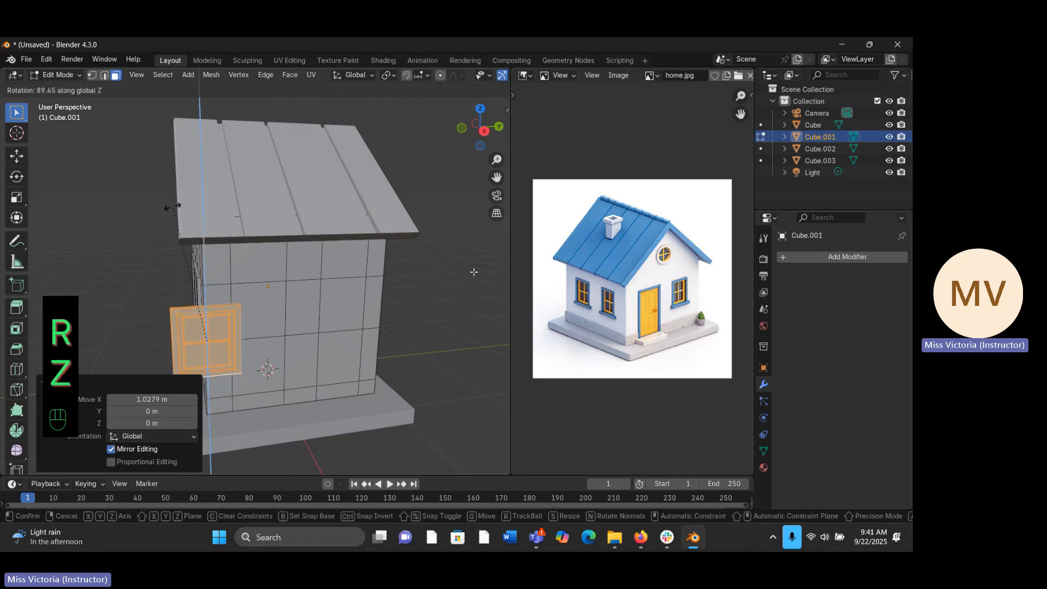
pyautogui.write('90')
pyautogui.press('Return')
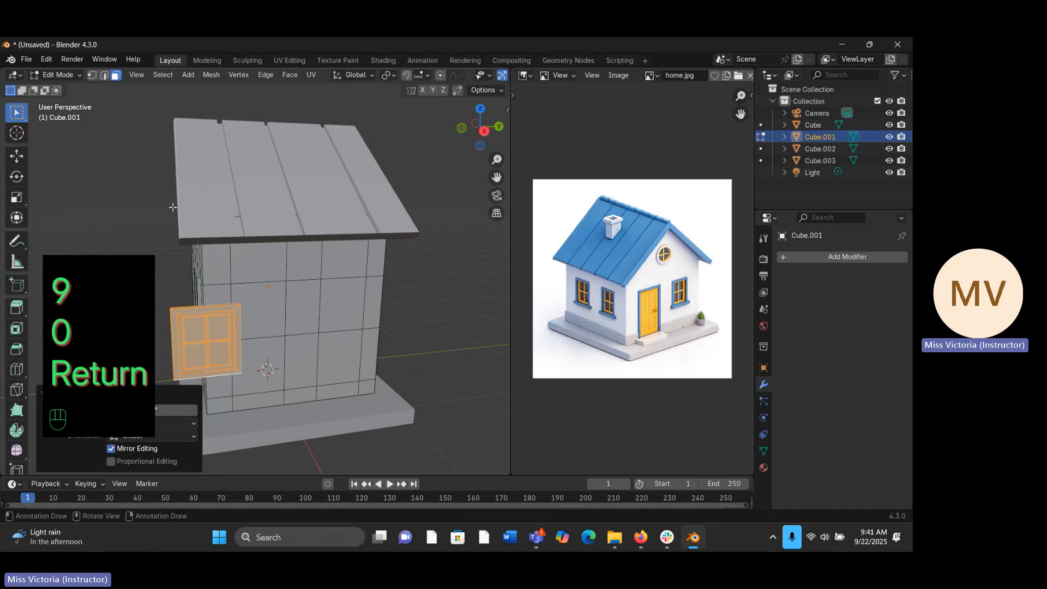
pyautogui.moveTo(286, 330); pyautogui.dragTo(244, 325, button='middle')
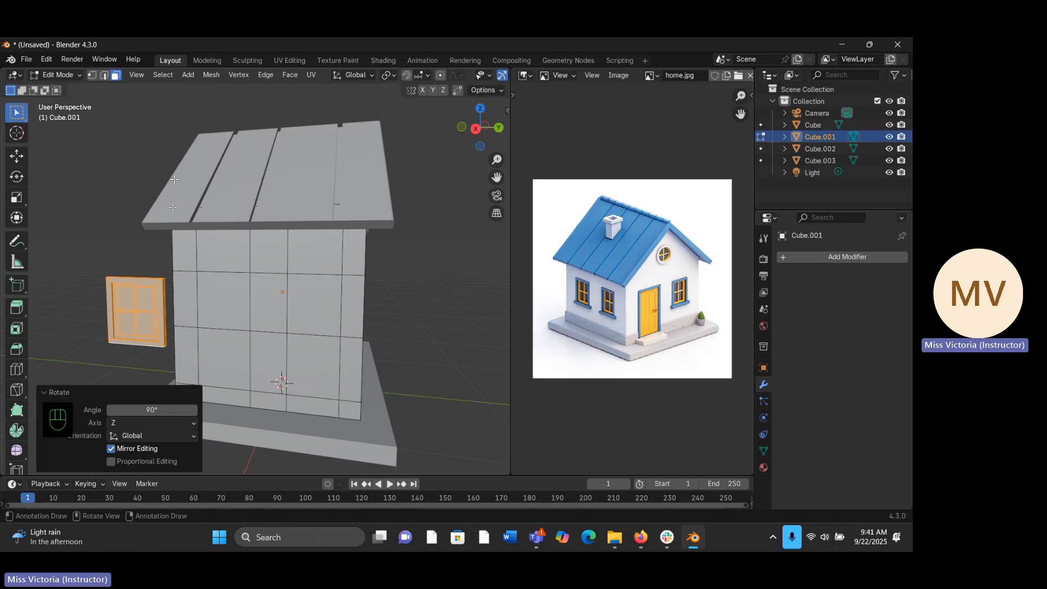
# - Move the rotated window about -0.49 m along the global X axis, back towards the side wall
pyautogui.press('g')
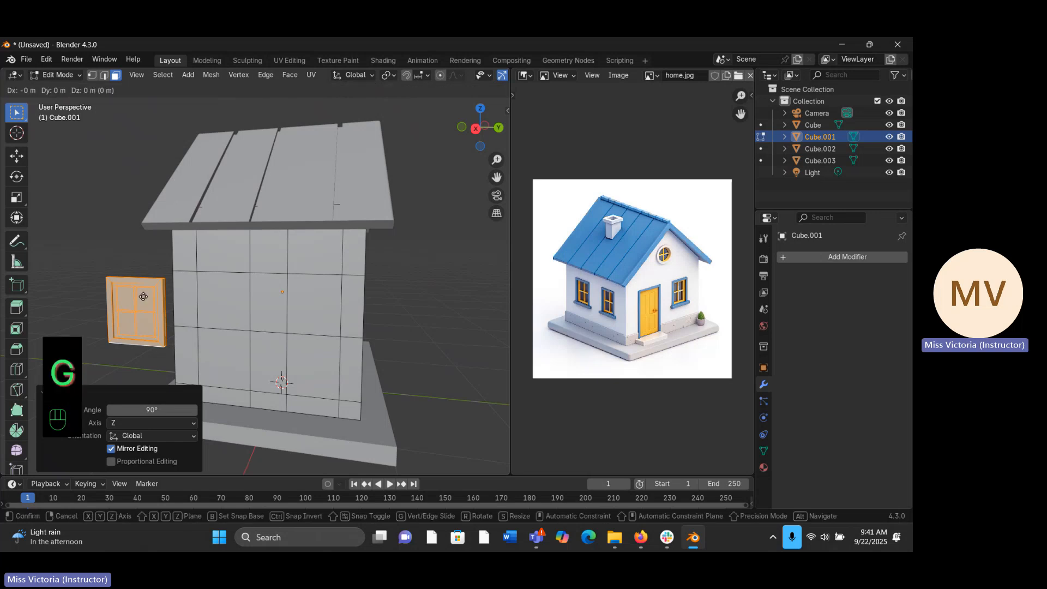
pyautogui.press('x')
pyautogui.press('x')
pyautogui.press('x')
pyautogui.press('x')
pyautogui.press('x')
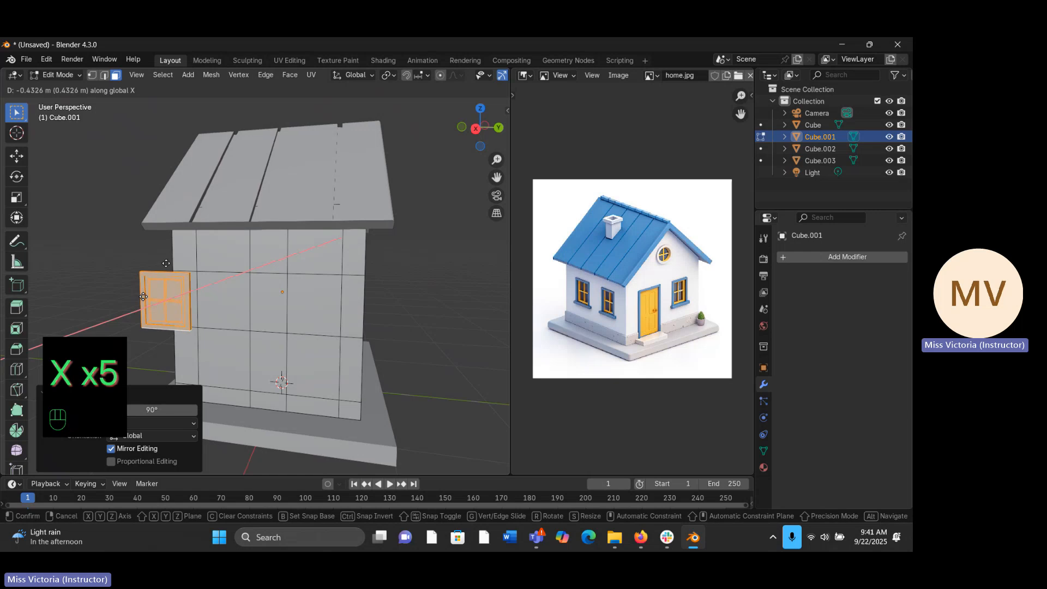
pyautogui.click(146, 296)
# - Move the window about 0.47 m along the global Y axis onto the side wall near the front corner
pyautogui.moveTo(239, 279); pyautogui.dragTo(260, 284, button='middle')
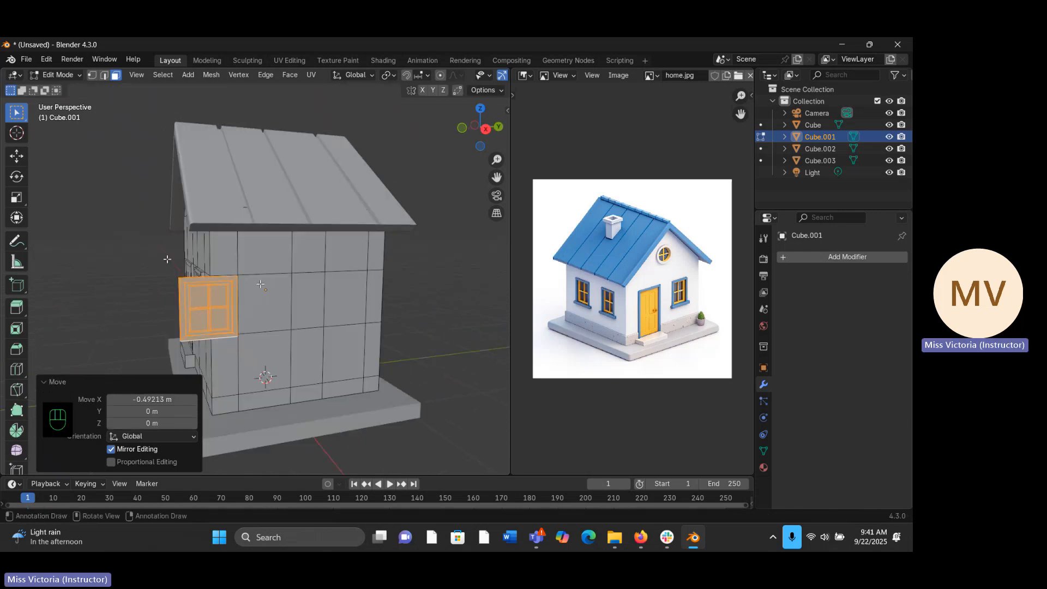
pyautogui.press('g')
pyautogui.press('y')
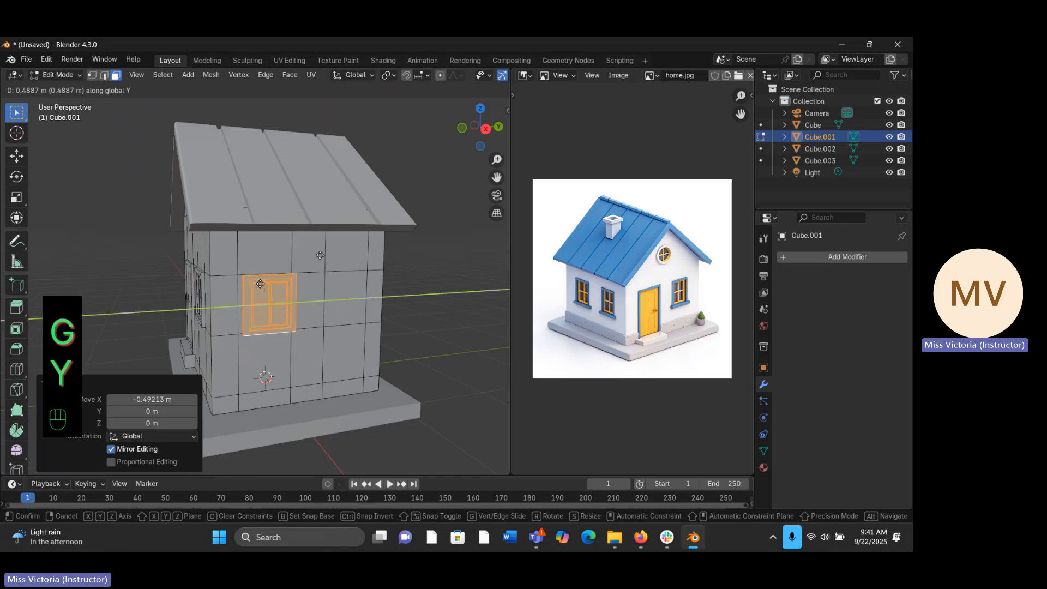
pyautogui.click(319, 255)
# - From the front view, move the window about -0.033 m along the global X axis so its back sits flush against the side wall
pyautogui.moveTo(319, 255); pyautogui.dragTo(411, 296, button='middle')
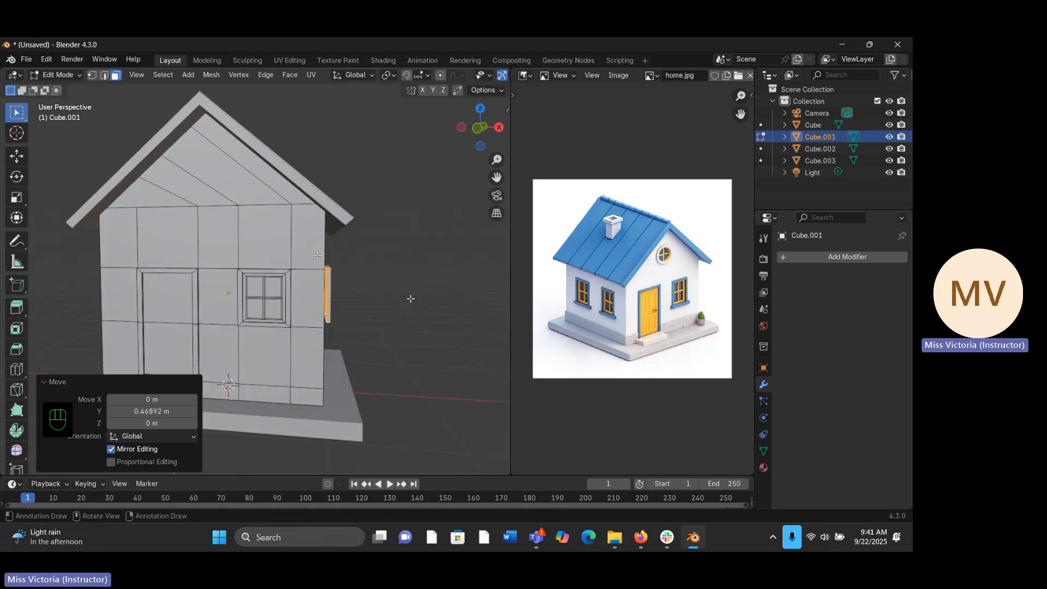
pyautogui.press('KP_1')
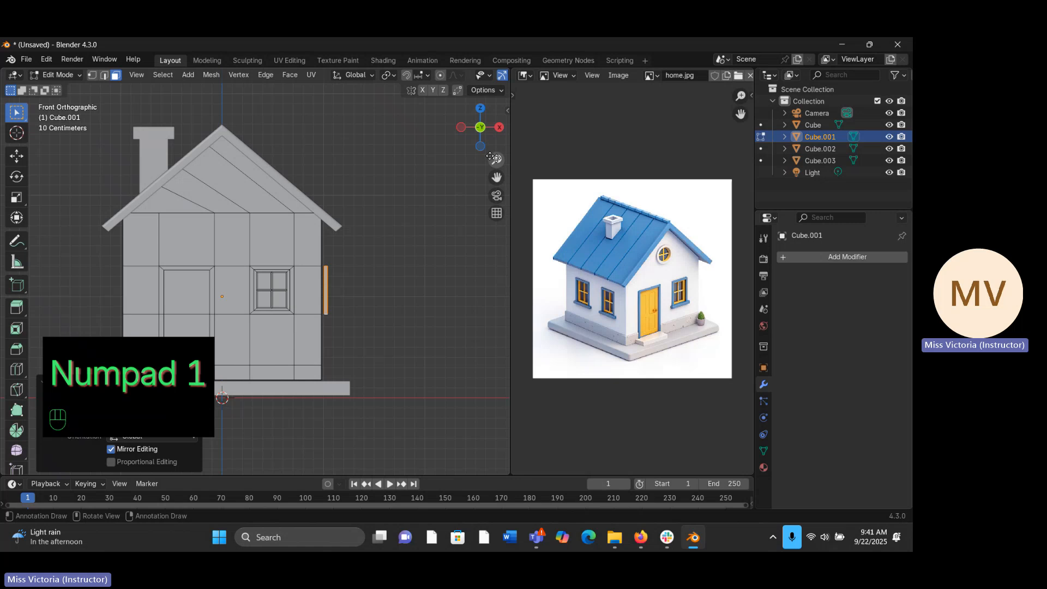
pyautogui.moveTo(490, 157); pyautogui.dragTo(492, 134)
pyautogui.moveTo(497, 177); pyautogui.dragTo(389, 187)
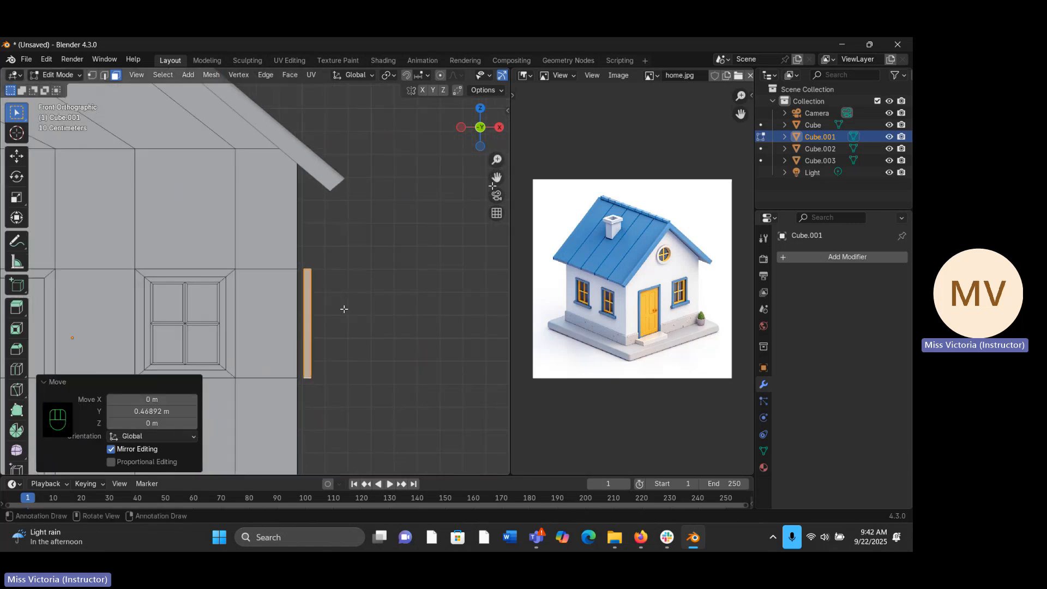
pyautogui.press('g')
pyautogui.press('g')
pyautogui.press('g')
pyautogui.press('g')
pyautogui.press('x')
pyautogui.press('x')
pyautogui.press('x')
pyautogui.press('x')
pyautogui.press('x')
pyautogui.press('x')
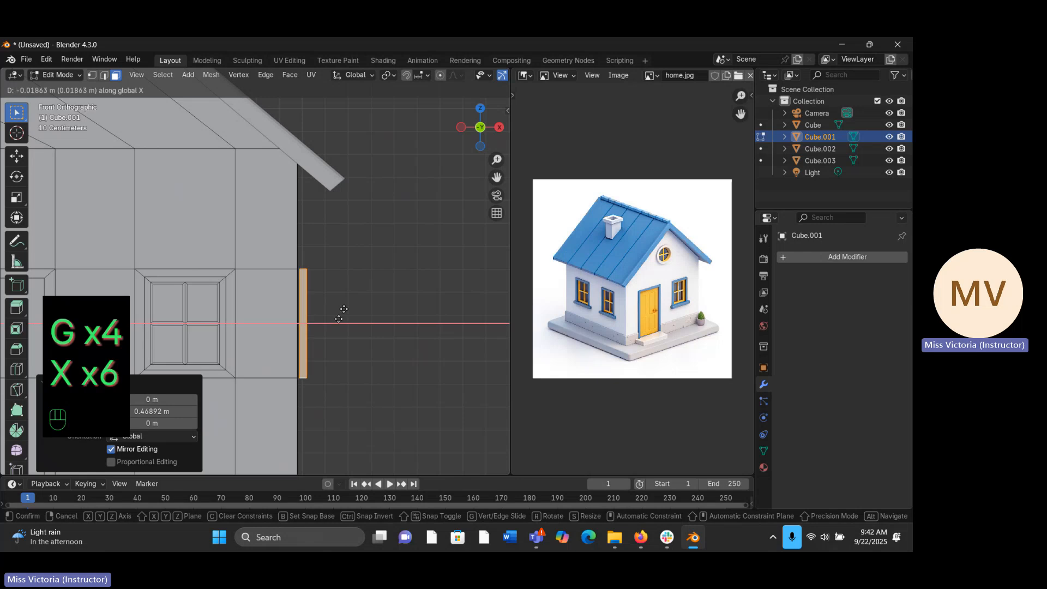
pyautogui.press('x')
pyautogui.press('x')
pyautogui.press('x')
pyautogui.press('x')
pyautogui.press('x')
pyautogui.press('x')
pyautogui.press('x')
pyautogui.press('x')
pyautogui.press('x')
pyautogui.press('x')
pyautogui.press('x')
pyautogui.press('x')
pyautogui.press('x')
pyautogui.press('x')
pyautogui.press('x')
pyautogui.press('x')
pyautogui.press('x')
pyautogui.press('x')
pyautogui.press('x')
pyautogui.press('x')
pyautogui.click(339, 320)
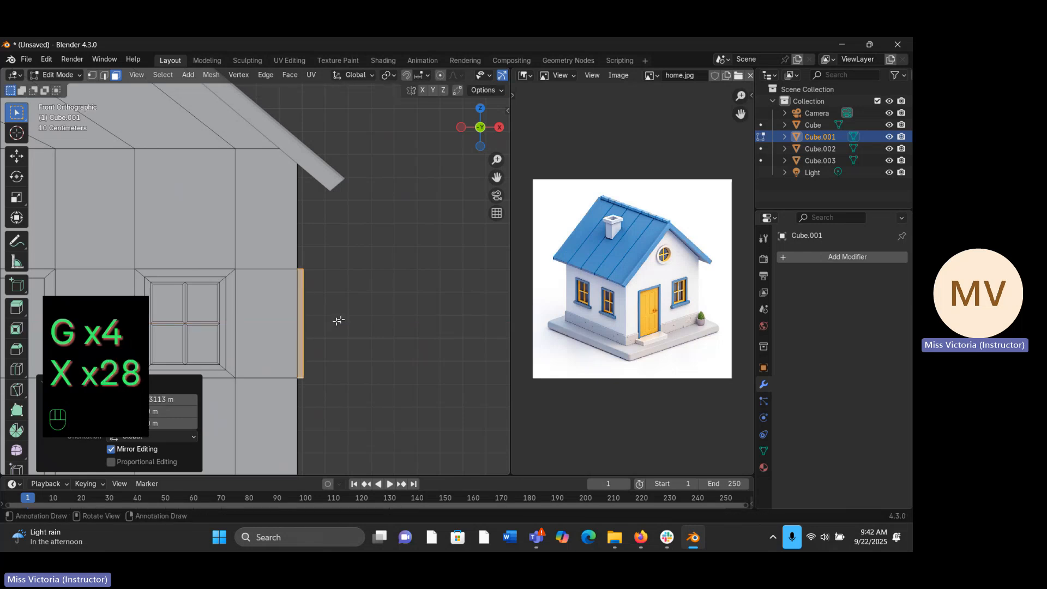
# - Duplicate the side-wall window in place
pyautogui.moveTo(338, 320); pyautogui.dragTo(336, 322, button='middle')
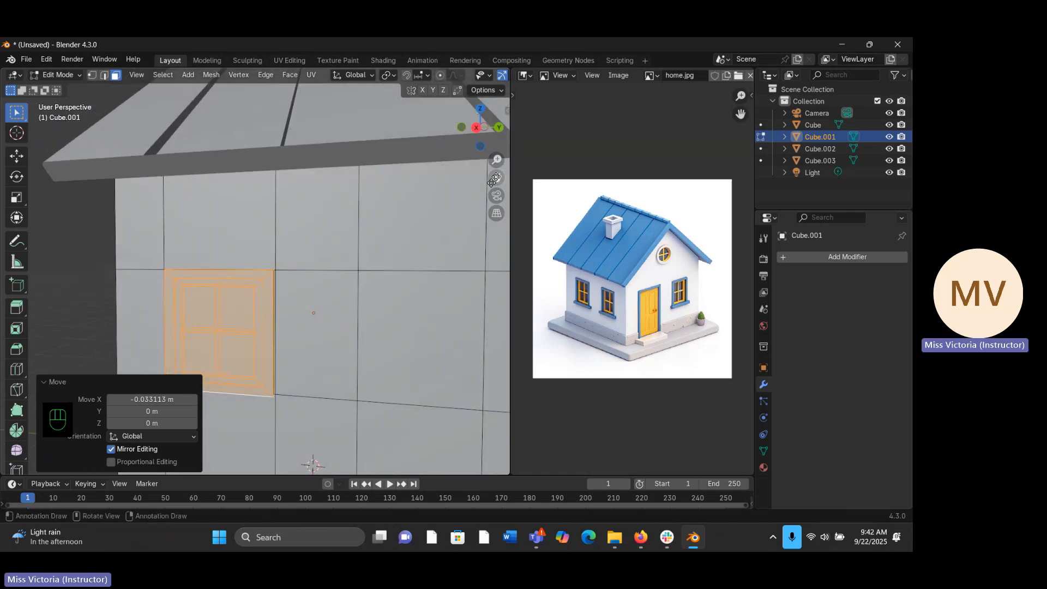
pyautogui.moveTo(490, 156); pyautogui.dragTo(495, 221)
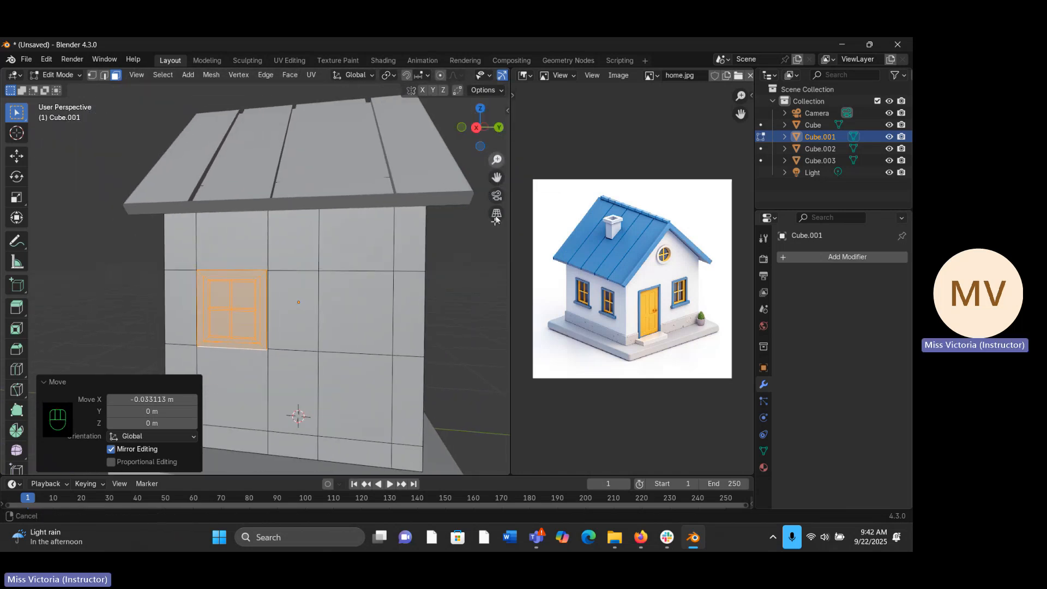
pyautogui.hotkey('shift', 'd')
pyautogui.rightClick(232, 324)
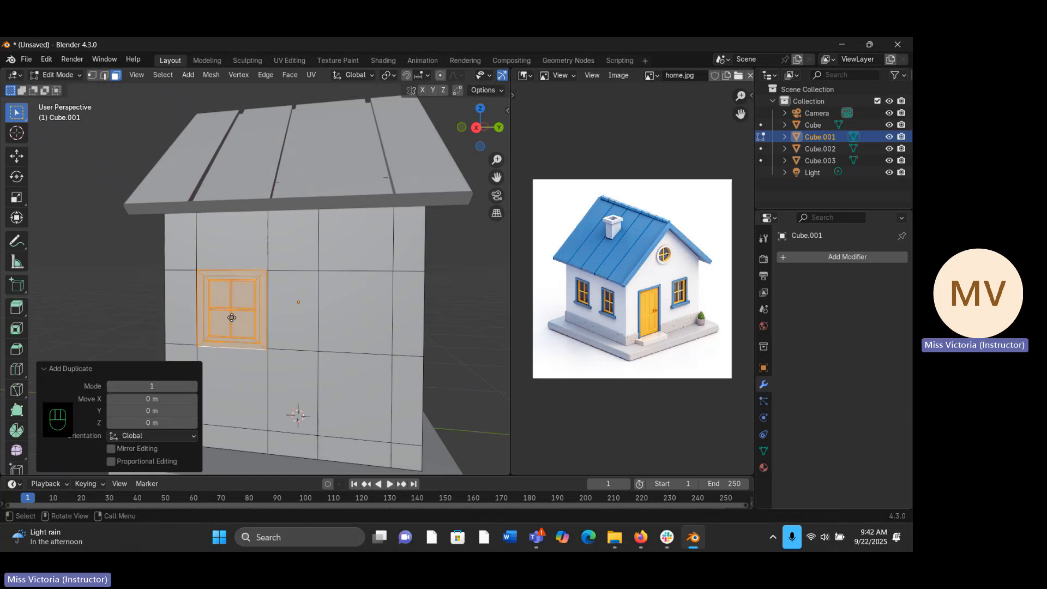
pyautogui.press('g')
# - Move the duplicated window about 0.74 m along the global Y axis to the rear part of the side wall
pyautogui.press('g')
pyautogui.press('y')
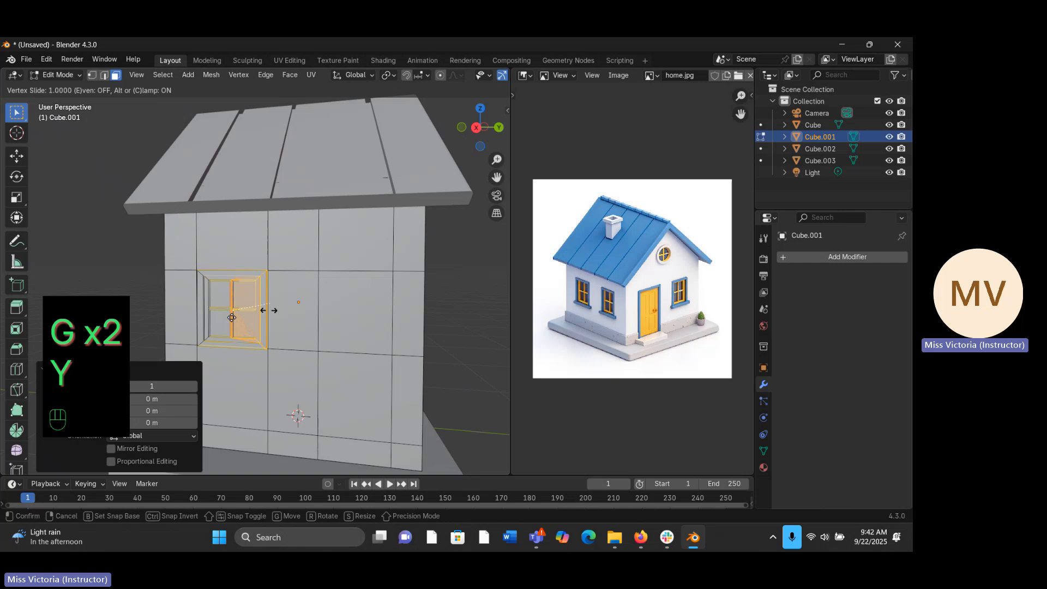
pyautogui.rightClick(269, 311)
pyautogui.press('g')
pyautogui.press('y')
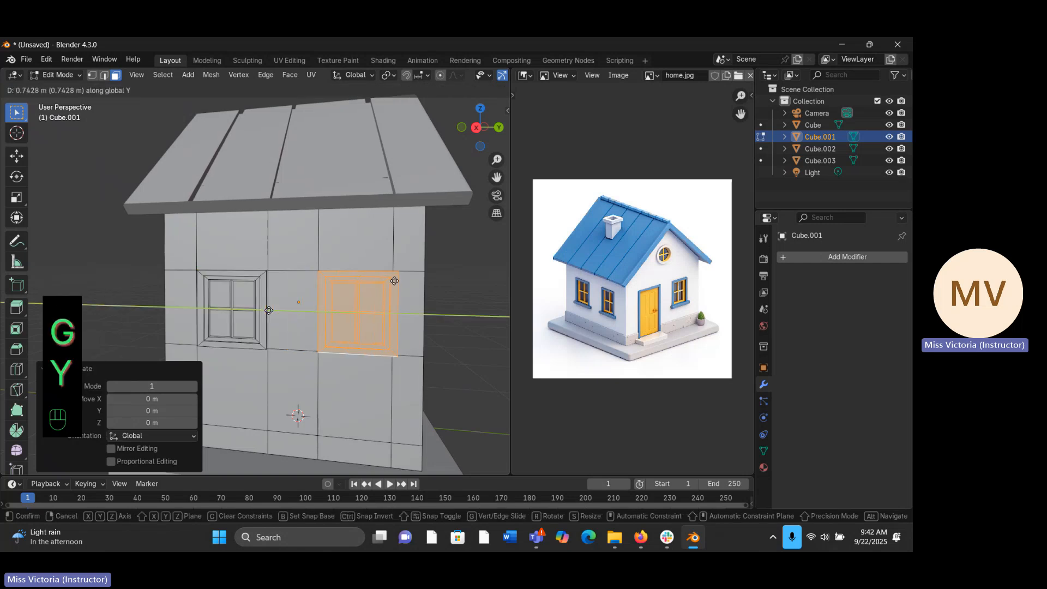
pyautogui.click(394, 285)
# - Duplicate the rear side-wall window in place and move the copy about -2.05 m along the global X axis, beyond the opposite wall
pyautogui.moveTo(394, 286); pyautogui.dragTo(357, 311, button='middle')
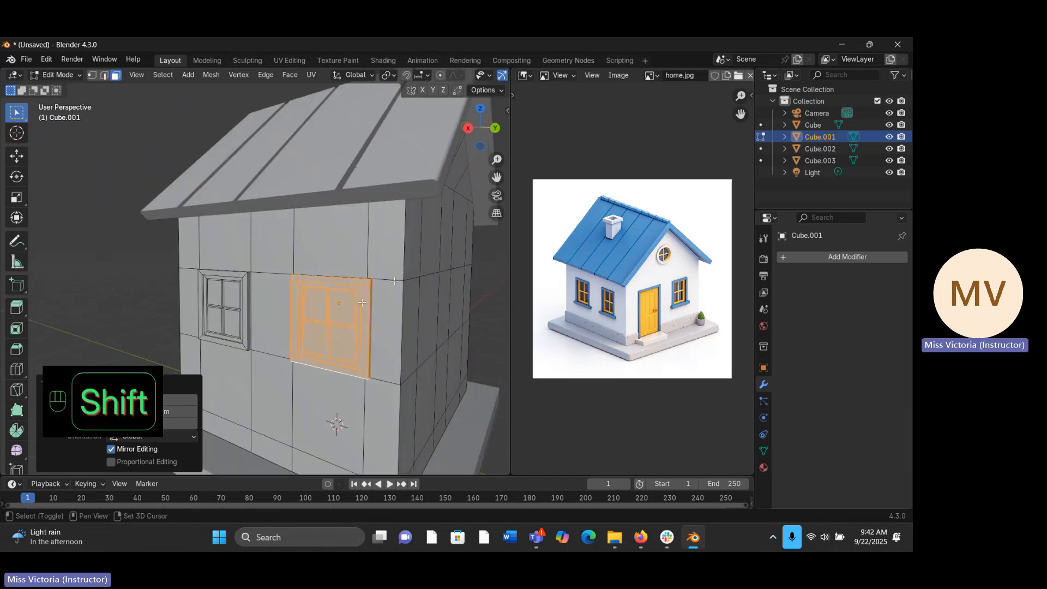
pyautogui.hotkey('shift', 'd')
pyautogui.rightClick(376, 286)
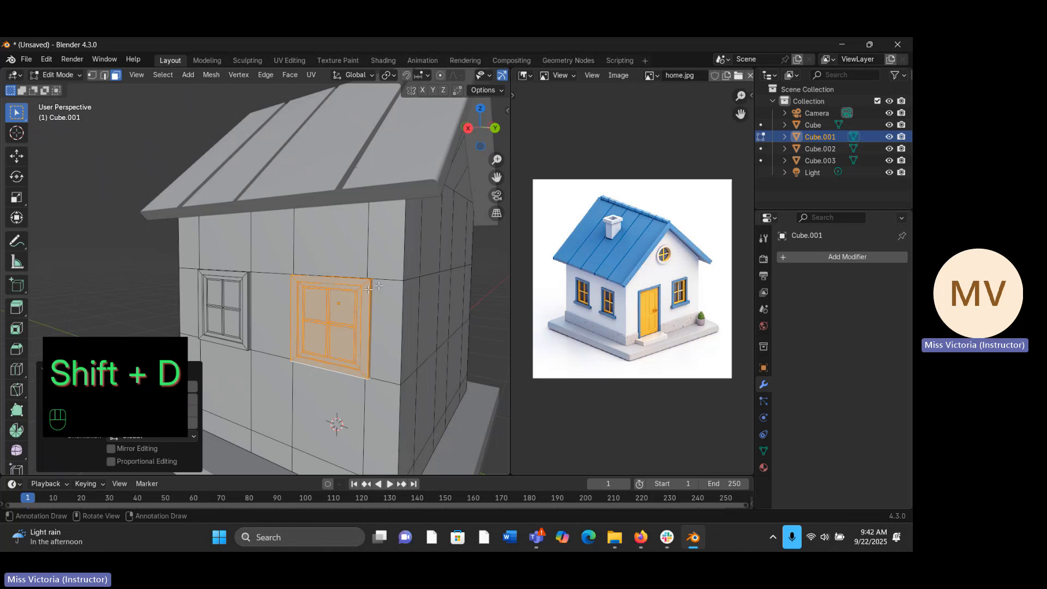
pyautogui.moveTo(377, 285)
pyautogui.mouseDown(button='middle')
pyautogui.moveTo(403, 262)
pyautogui.moveTo(378, 286)
pyautogui.mouseUp(button='middle')
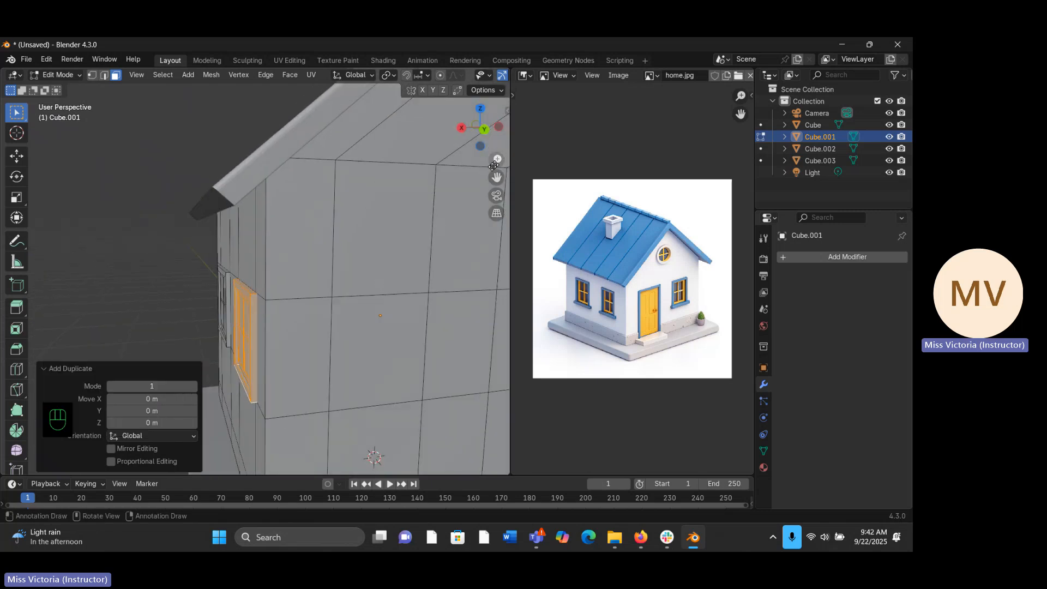
pyautogui.moveTo(496, 162); pyautogui.dragTo(480, 165)
pyautogui.moveTo(270, 265); pyautogui.dragTo(271, 274, button='middle')
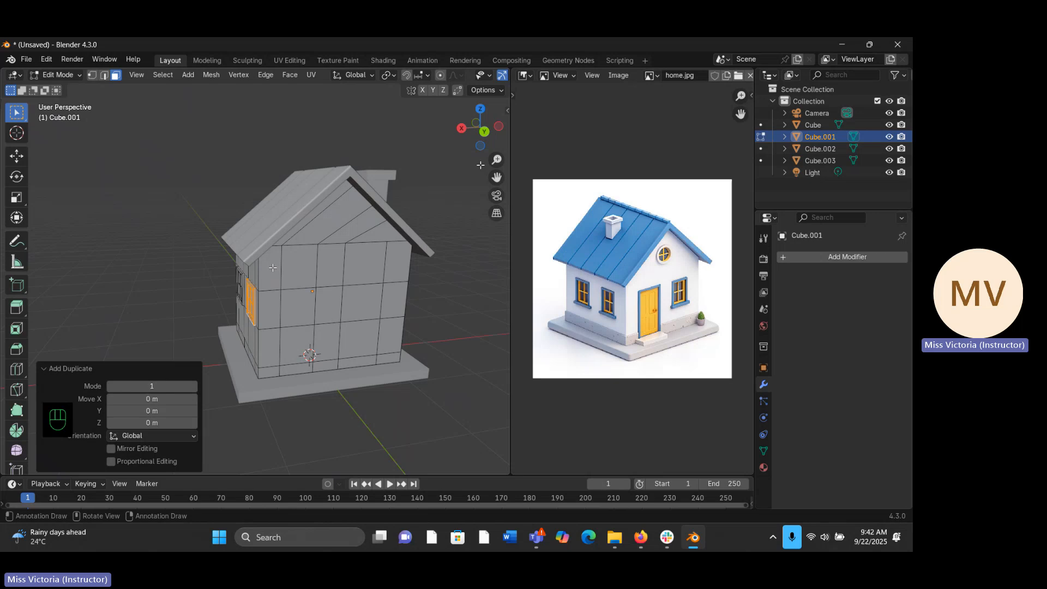
pyautogui.press('g')
pyautogui.press('x')
pyautogui.press('x')
pyautogui.press('x')
pyautogui.press('x')
pyautogui.press('x')
pyautogui.press('x')
pyautogui.press('x')
pyautogui.press('x')
pyautogui.press('x')
pyautogui.press('x')
pyautogui.press('x')
pyautogui.press('x')
pyautogui.press('x')
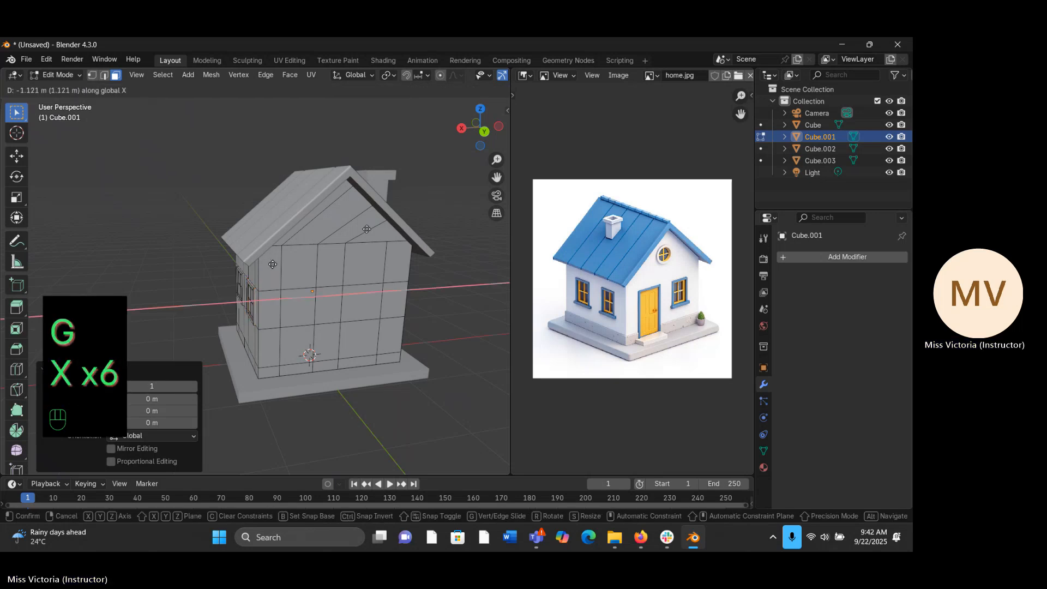
pyautogui.press('x')
pyautogui.press('x')
pyautogui.press('x')
pyautogui.press('x')
pyautogui.press('x')
pyautogui.press('x')
pyautogui.press('x')
pyautogui.press('x')
pyautogui.press('x')
pyautogui.press('x')
pyautogui.press('x')
pyautogui.press('x')
pyautogui.press('x')
pyautogui.click(412, 211)
# - Rotate the copied window 180° about the global Z axis so it faces outward from the opposite wall
pyautogui.moveTo(413, 211); pyautogui.dragTo(358, 306, button='middle')
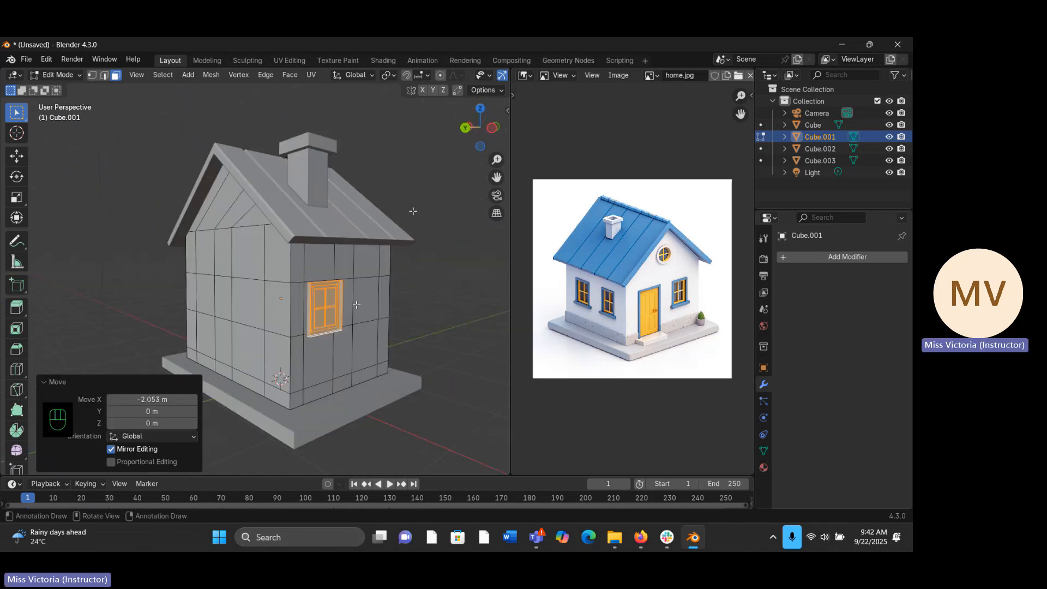
pyautogui.press('r')
pyautogui.press('z')
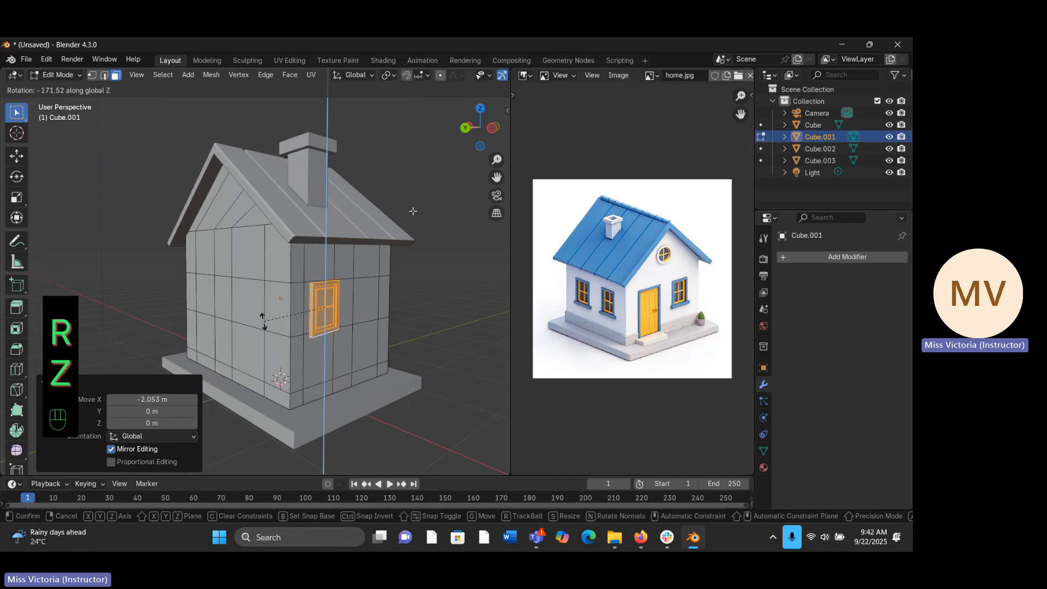
pyautogui.press('1')
pyautogui.write('0')
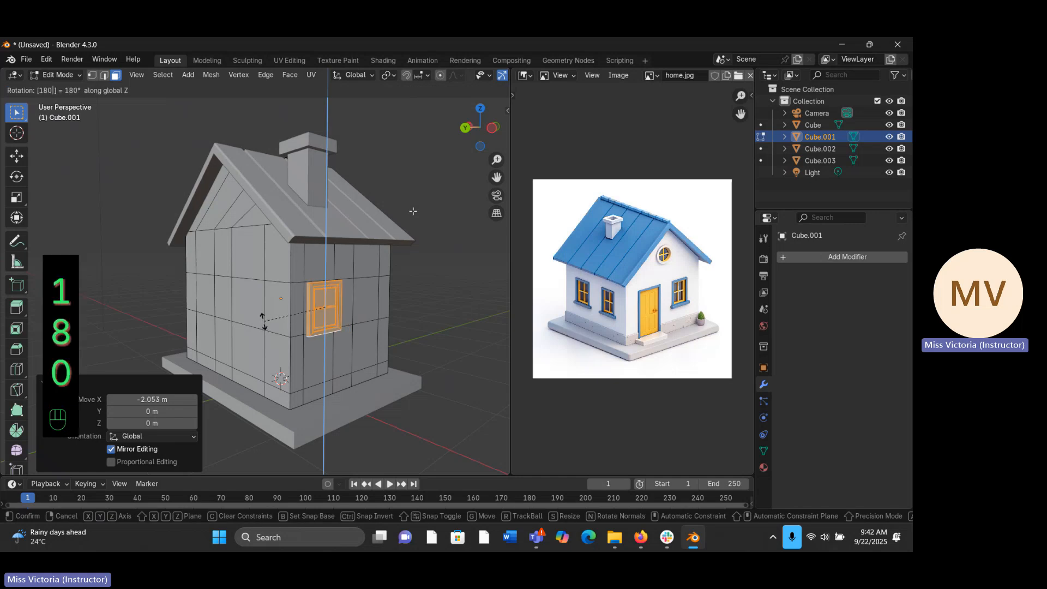
pyautogui.press('Return')
pyautogui.click(264, 322)
pyautogui.moveTo(323, 305); pyautogui.dragTo(368, 315, button='middle')
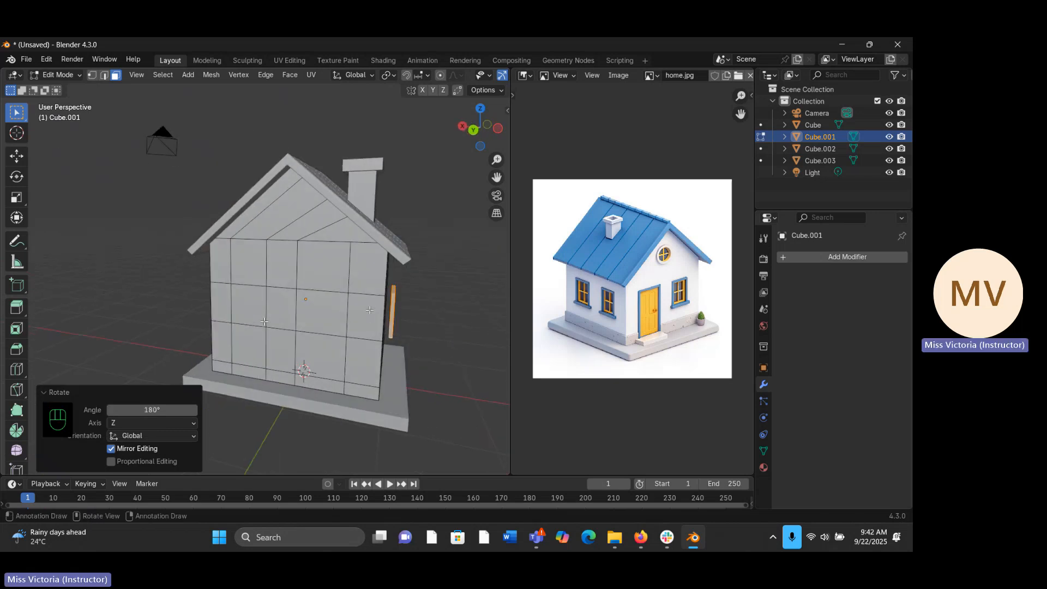
pyautogui.press('KP_1')
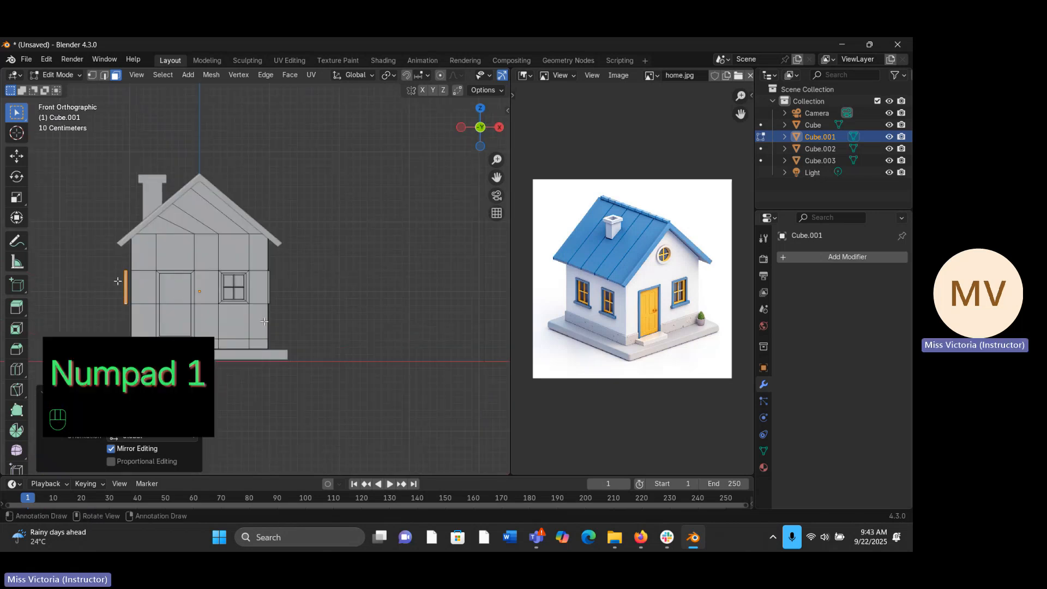
pyautogui.press('g')
pyautogui.press('x')
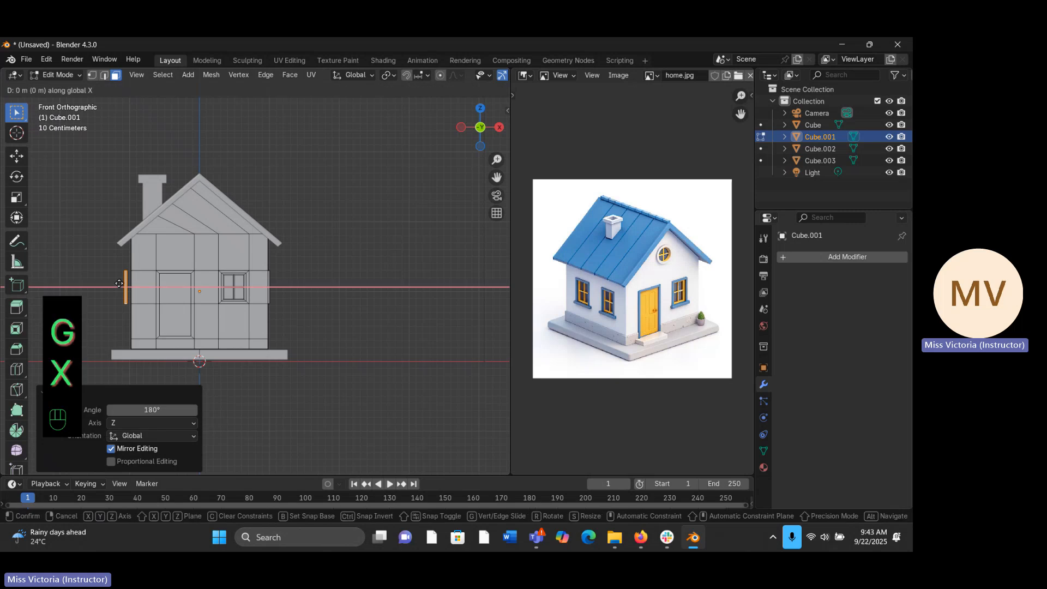
pyautogui.press('x')
pyautogui.press('x')
pyautogui.press('x')
pyautogui.press('x')
pyautogui.press('x')
pyautogui.press('x')
pyautogui.press('x')
pyautogui.press('x')
pyautogui.press('x')
pyautogui.press('x')
pyautogui.press('x')
pyautogui.press('x')
pyautogui.press('x')
pyautogui.press('x')
pyautogui.press('x')
pyautogui.press('x')
pyautogui.press('x')
pyautogui.press('x')
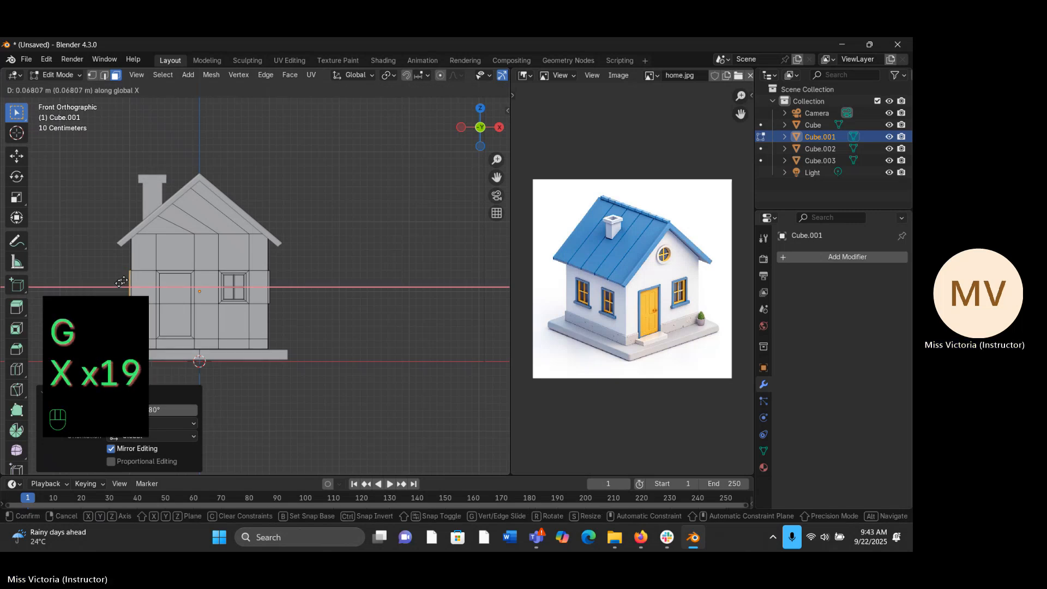
pyautogui.click(124, 281)
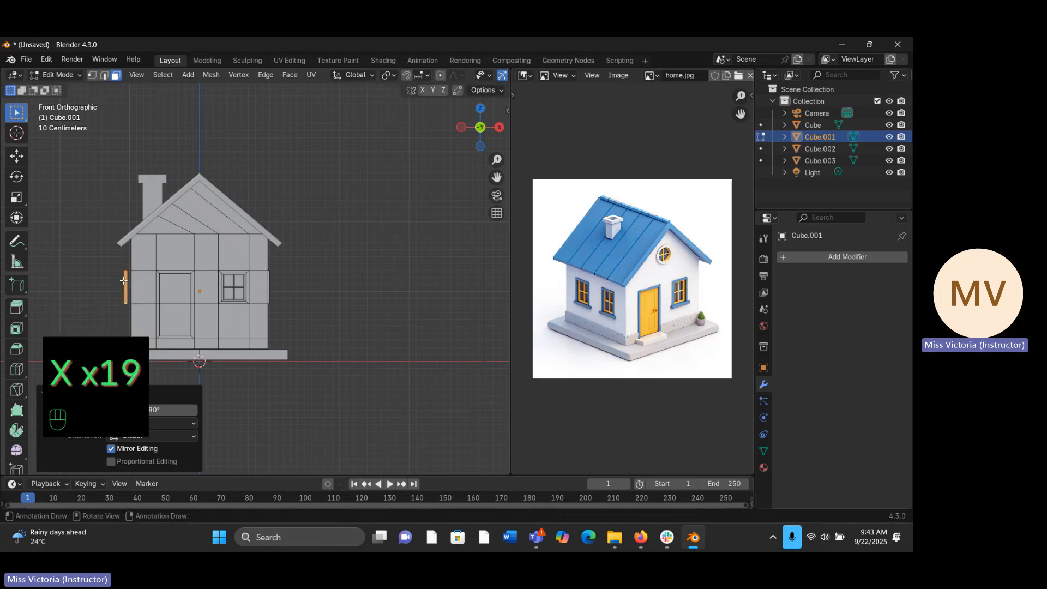
# - Move the rotated window about 0.061 m along the global X axis until it sits against the opposite wall
pyautogui.press('g')
pyautogui.press('x')
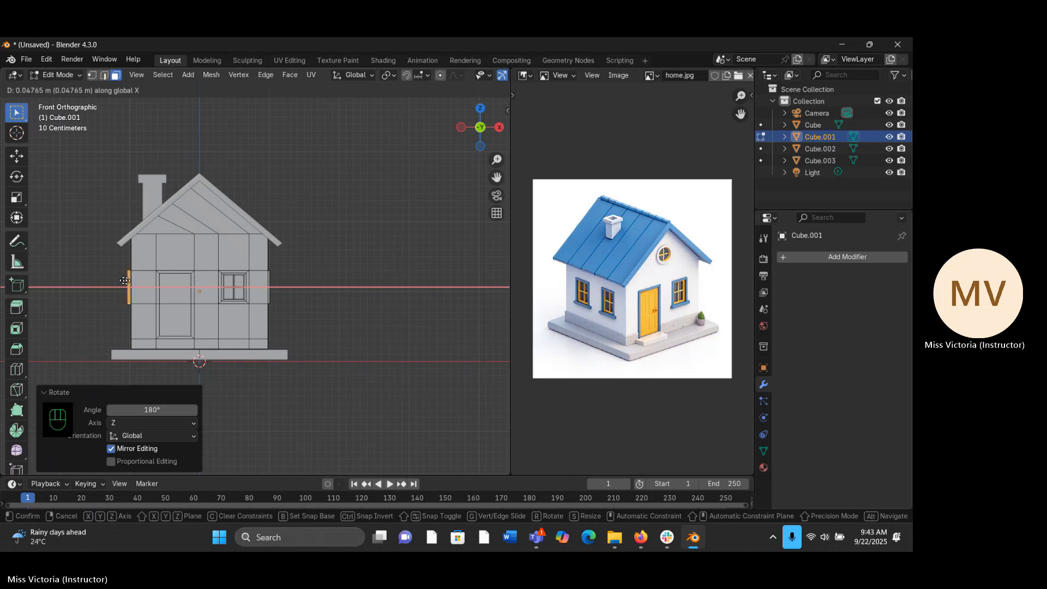
pyautogui.click(125, 281)
# - Duplicate this window and move the copy about -0.74 m along the global Y axis to the front part of the same wall
pyautogui.moveTo(125, 281); pyautogui.dragTo(290, 264, button='middle')
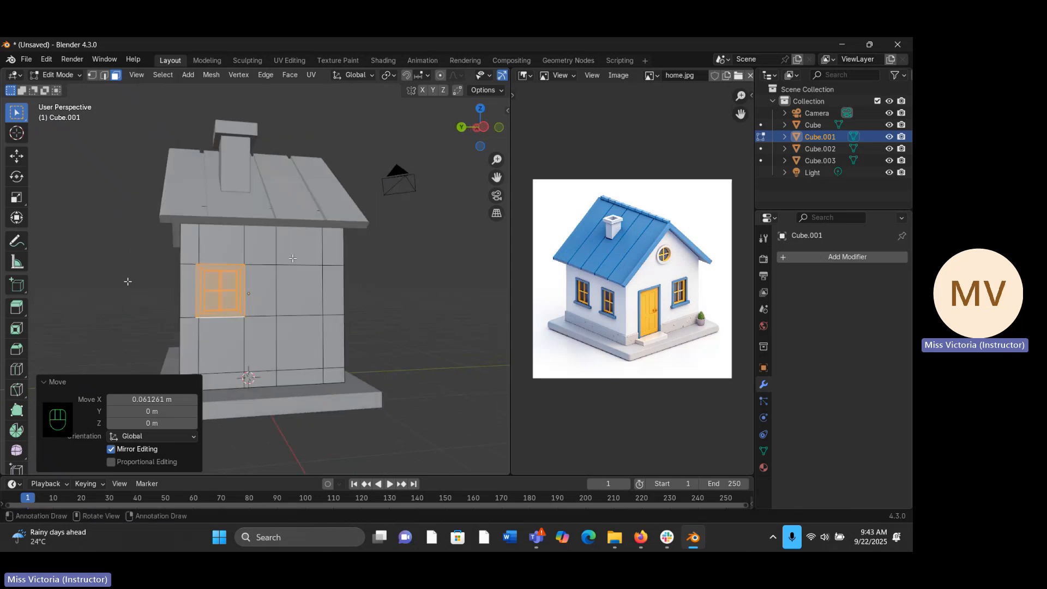
pyautogui.hotkey('shift', 'd')
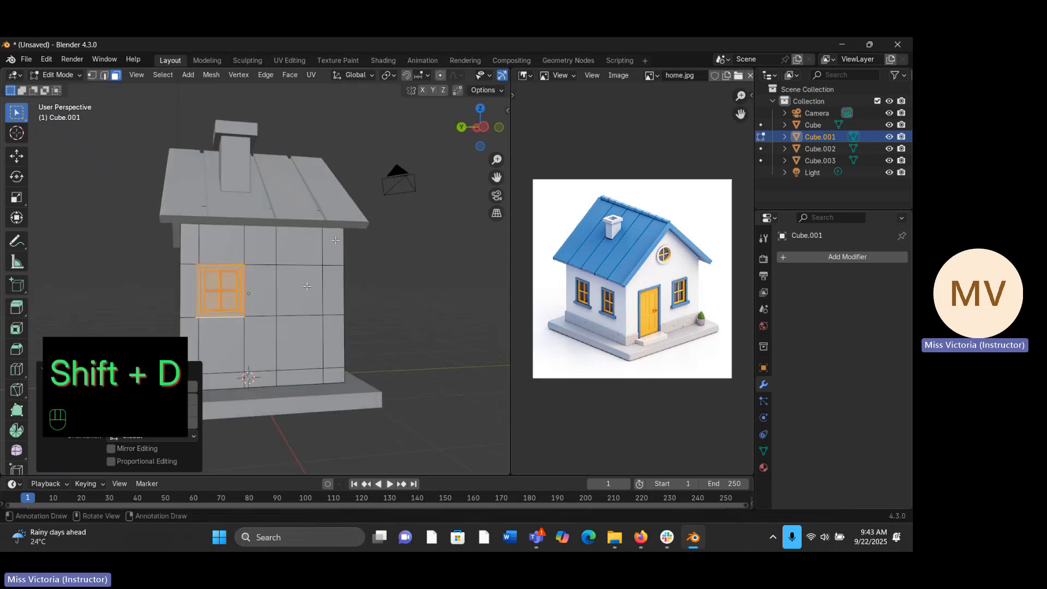
pyautogui.press('g')
pyautogui.press('y')
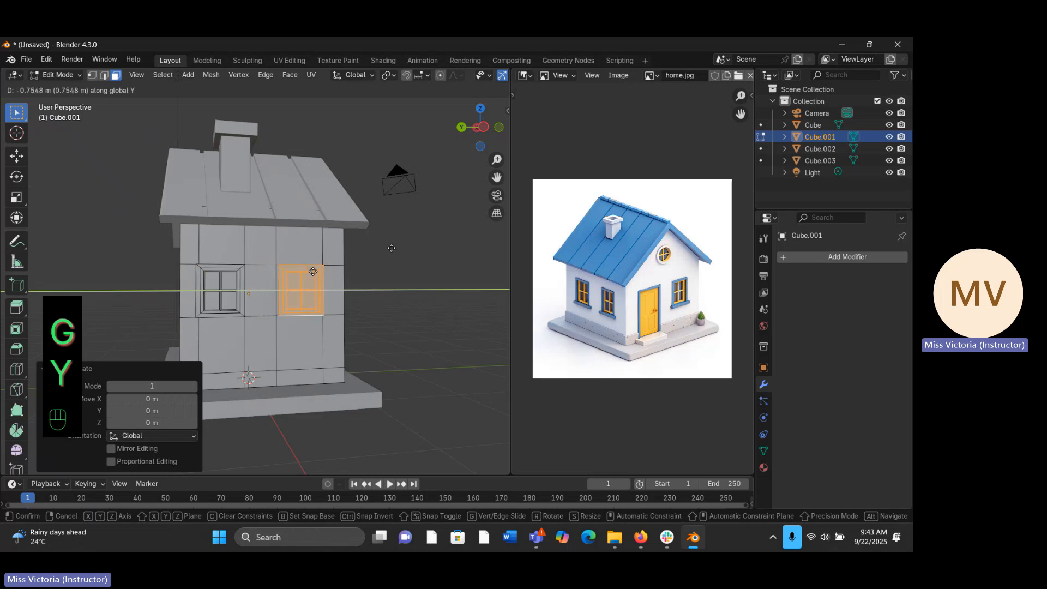
pyautogui.click(392, 248)
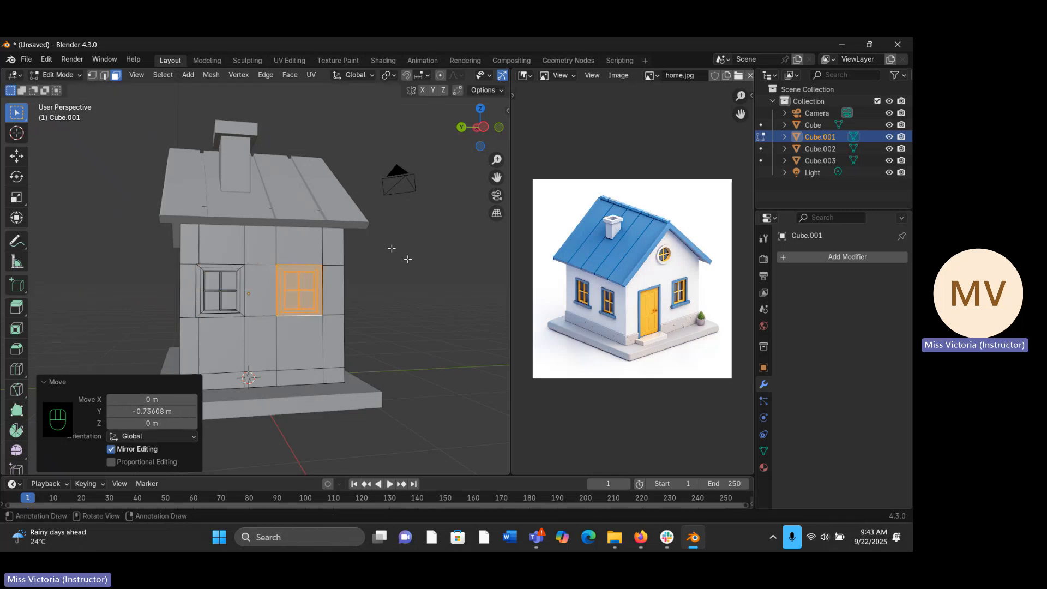
# - Return to Object Mode and view the whole house from the front
pyautogui.press('Tab')
pyautogui.moveTo(407, 259); pyautogui.dragTo(119, 295, button='middle')
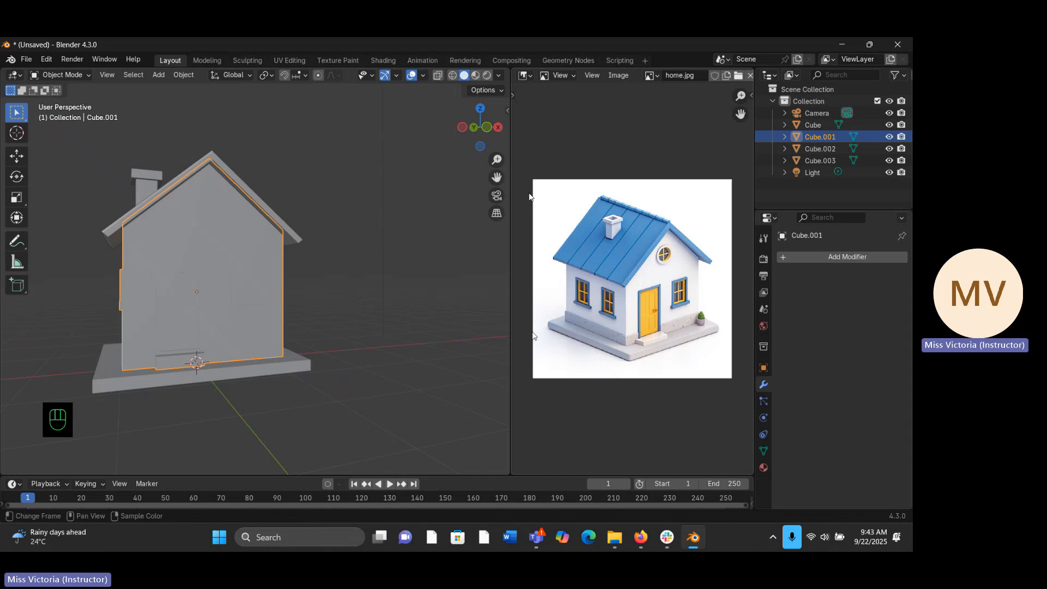
pyautogui.moveTo(302, 326)
pyautogui.mouseDown(button='middle')
pyautogui.moveTo(261, 324)
pyautogui.moveTo(272, 332)
pyautogui.moveTo(293, 323)
pyautogui.mouseUp(button='middle')
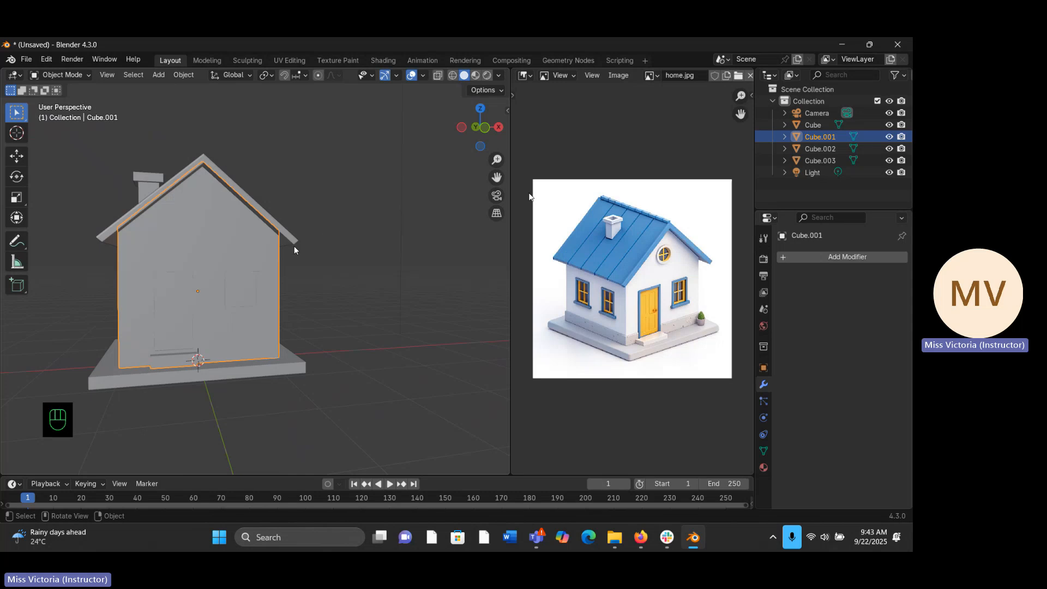
pyautogui.press('KP_1')
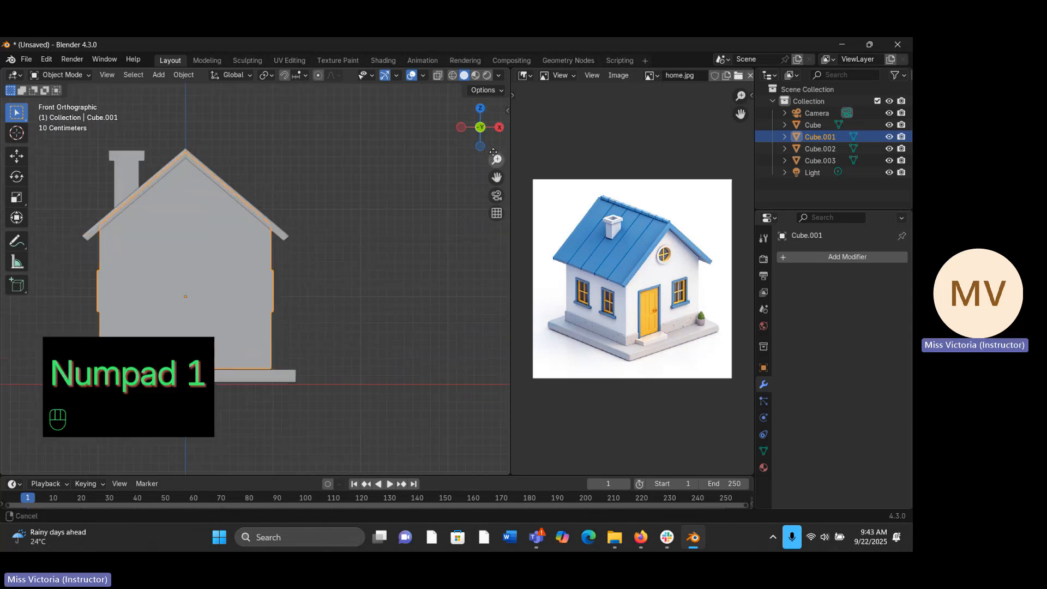
# - Add a cylinder mesh with 32 vertices at the scene origin and scale it uniformly to about 0.171
pyautogui.moveTo(493, 152); pyautogui.dragTo(494, 154)
pyautogui.click(394, 242)
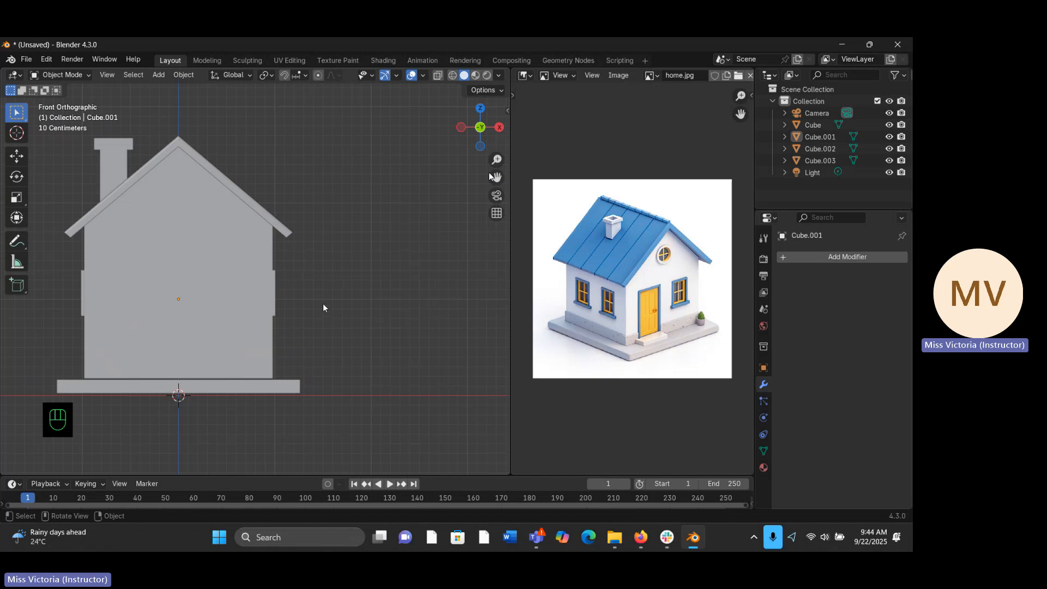
pyautogui.hotkey('shift', 'a')
pyautogui.moveTo(297, 293)
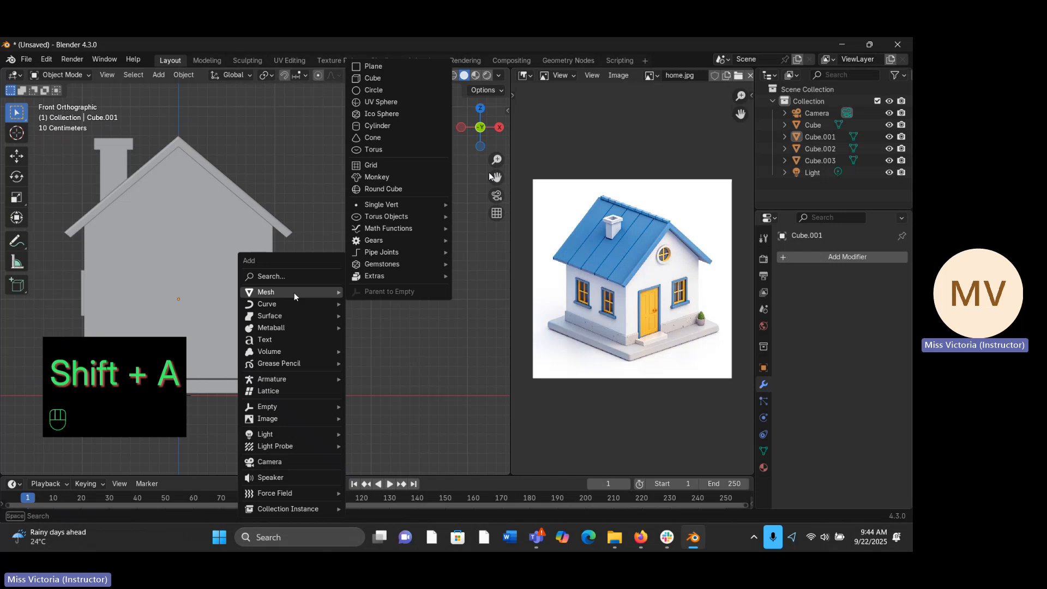
pyautogui.click(376, 126)
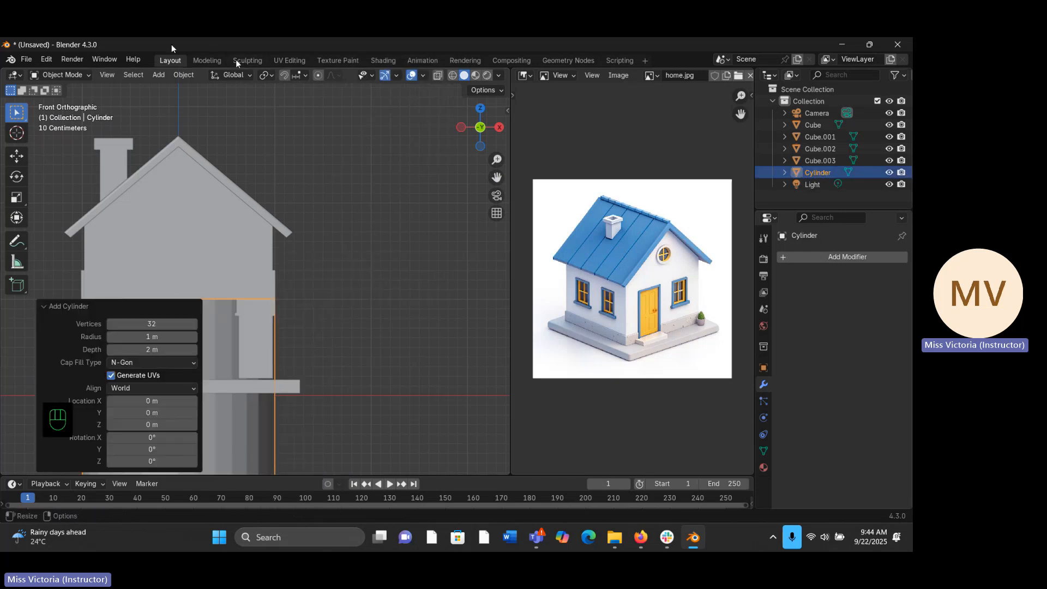
pyautogui.click(158, 75)
pyautogui.click(255, 439)
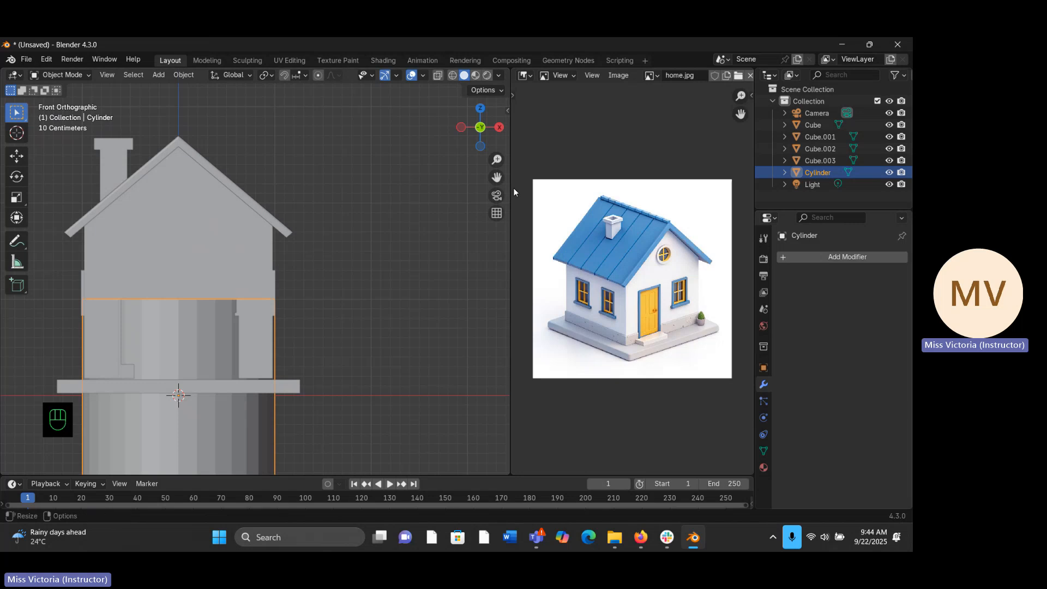
pyautogui.press('s')
pyautogui.press('s')
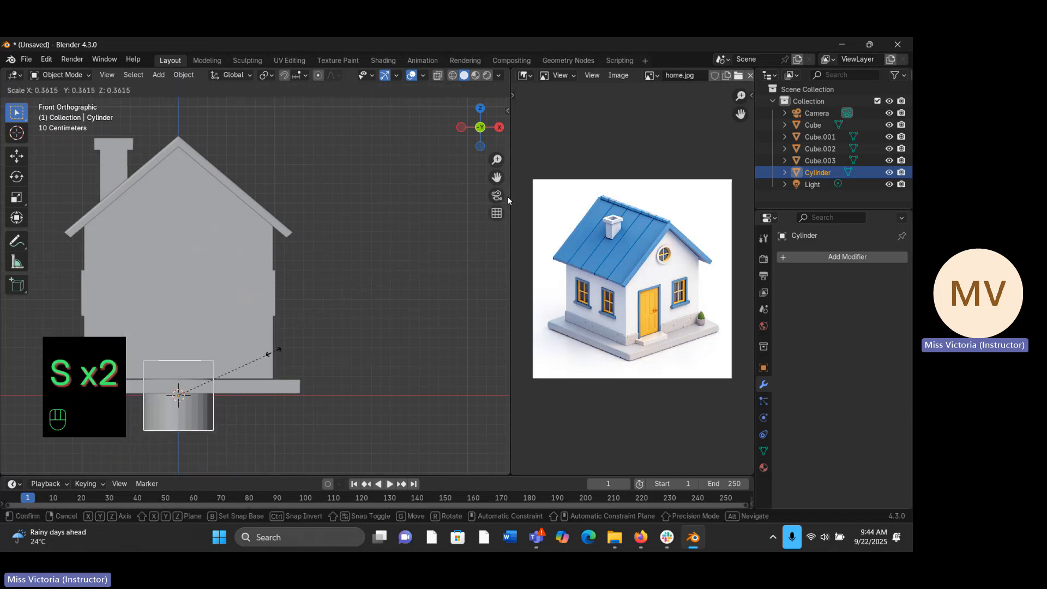
pyautogui.click(227, 384)
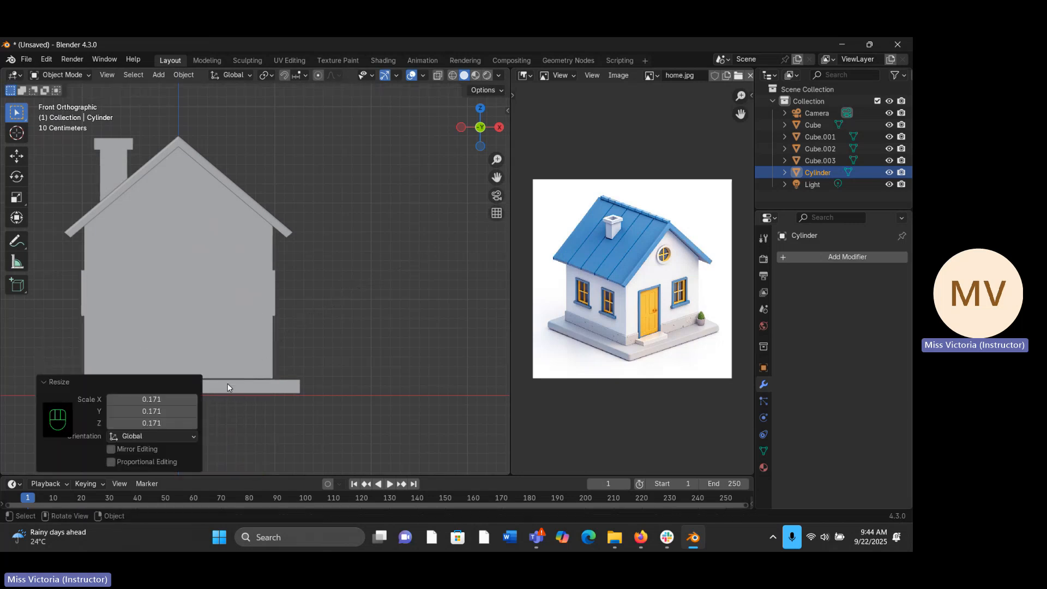
# - Raise the cylinder about 1.935 m along the global Z axis to the centre of the gable
pyautogui.press('g')
pyautogui.press('z')
pyautogui.press('z')
pyautogui.press('z')
pyautogui.press('z')
pyautogui.press('z')
pyautogui.press('z')
pyautogui.press('z')
pyautogui.press('z')
pyautogui.press('z')
pyautogui.press('z')
pyautogui.press('z')
pyautogui.press('z')
pyautogui.press('z')
pyautogui.press('z')
pyautogui.press('z')
pyautogui.press('z')
pyautogui.press('z')
pyautogui.press('z')
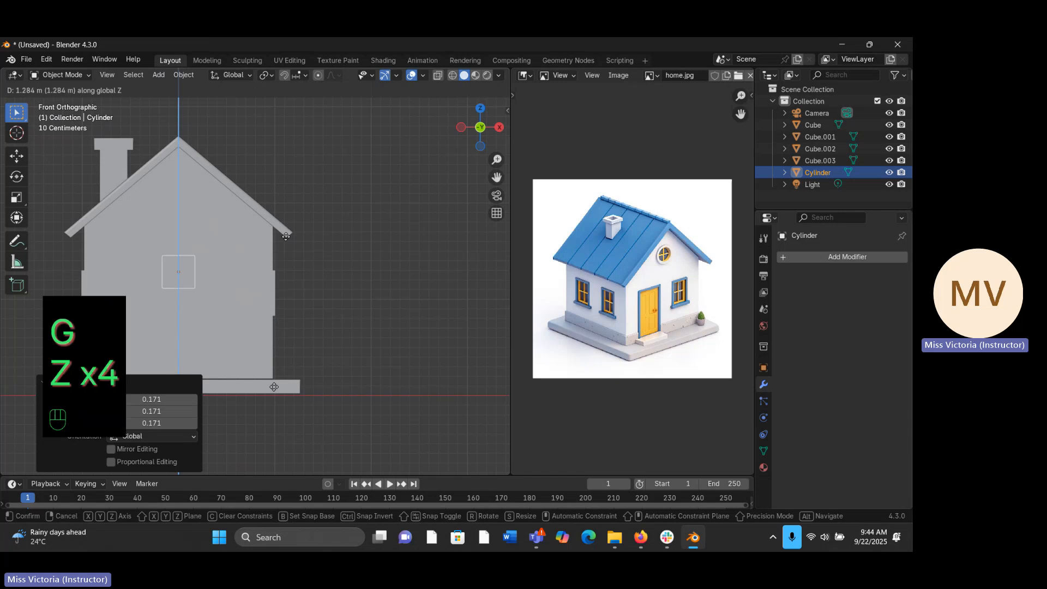
pyautogui.click(281, 205)
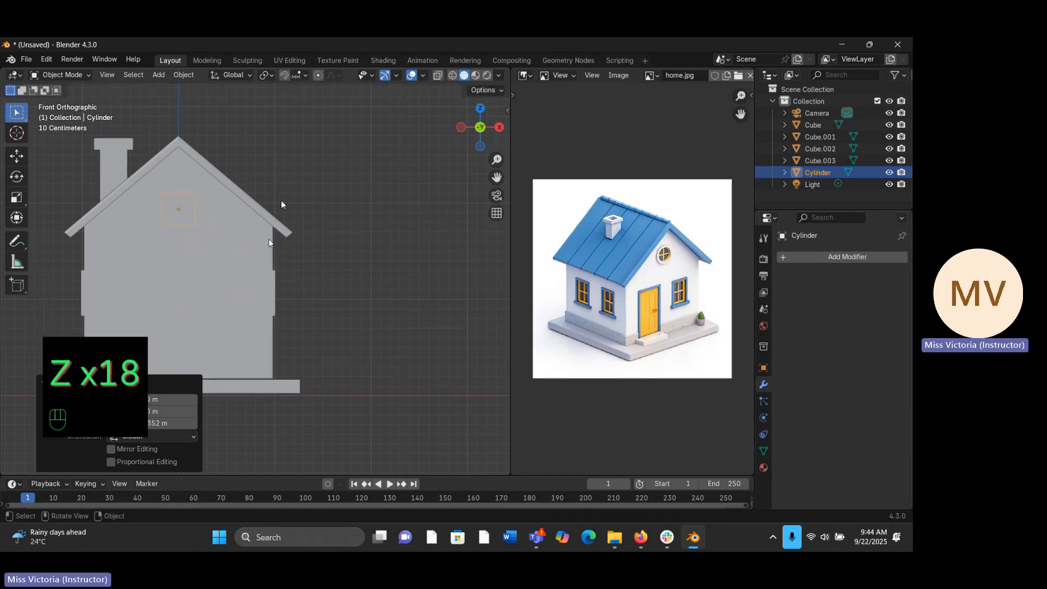
# - Move the cylinder about -0.831 m along the global Y axis so it protrudes through the front gable wall
pyautogui.moveTo(327, 227); pyautogui.dragTo(292, 238, button='middle')
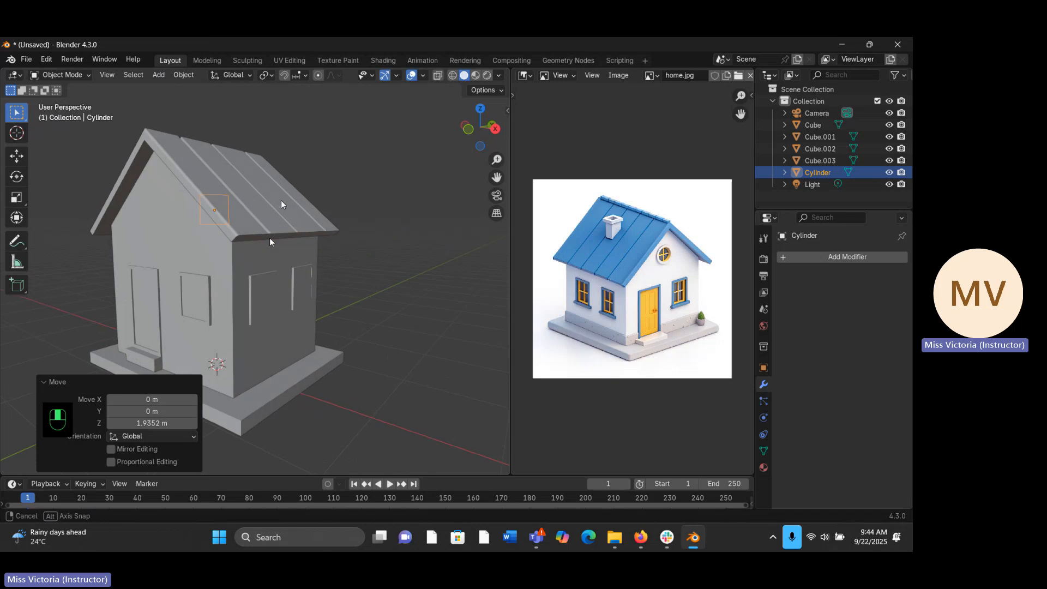
pyautogui.press('g')
pyautogui.press('y')
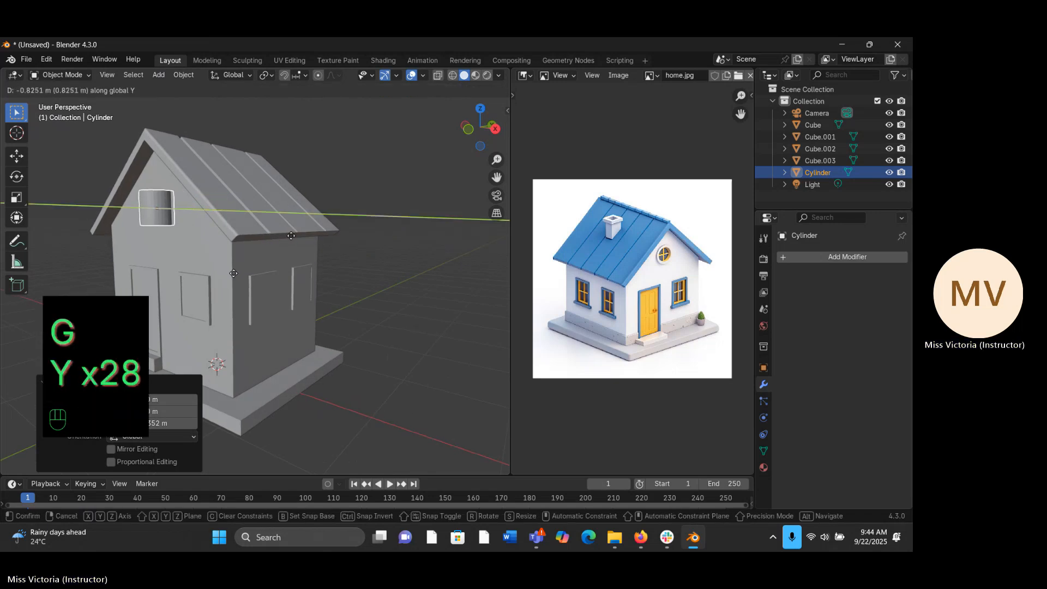
pyautogui.click(234, 273)
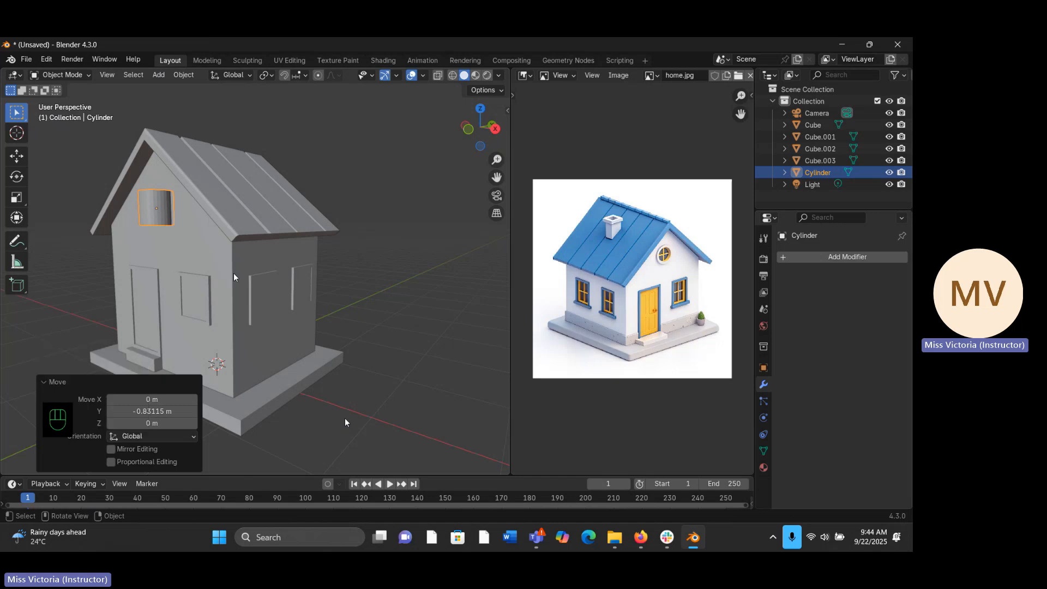
# - Rotate the cylinder 90° about the global X axis so its flat end faces the front
pyautogui.press('r')
pyautogui.press('x')
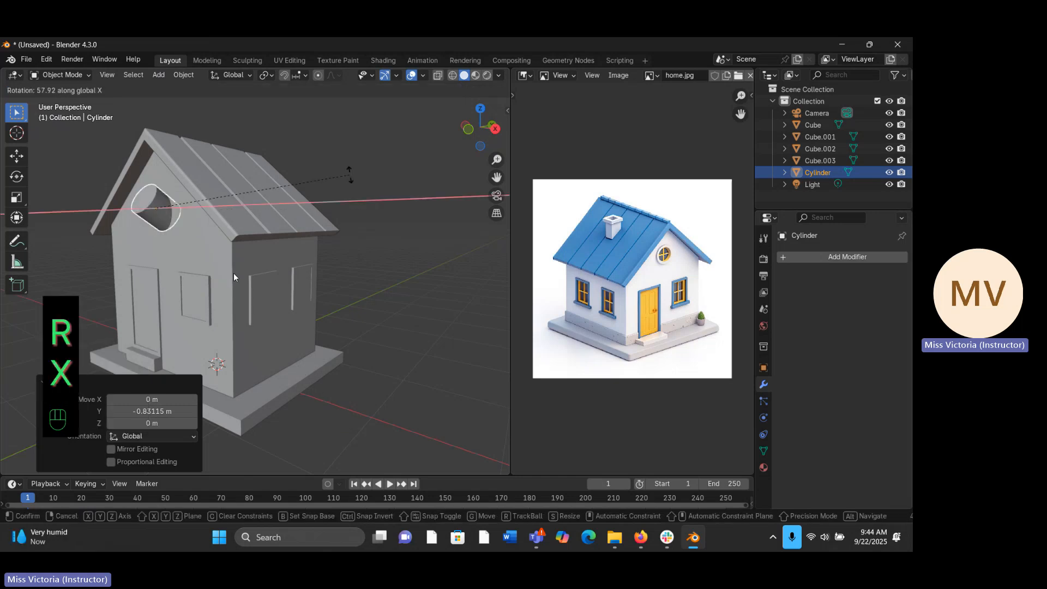
pyautogui.write('90')
pyautogui.press('Return')
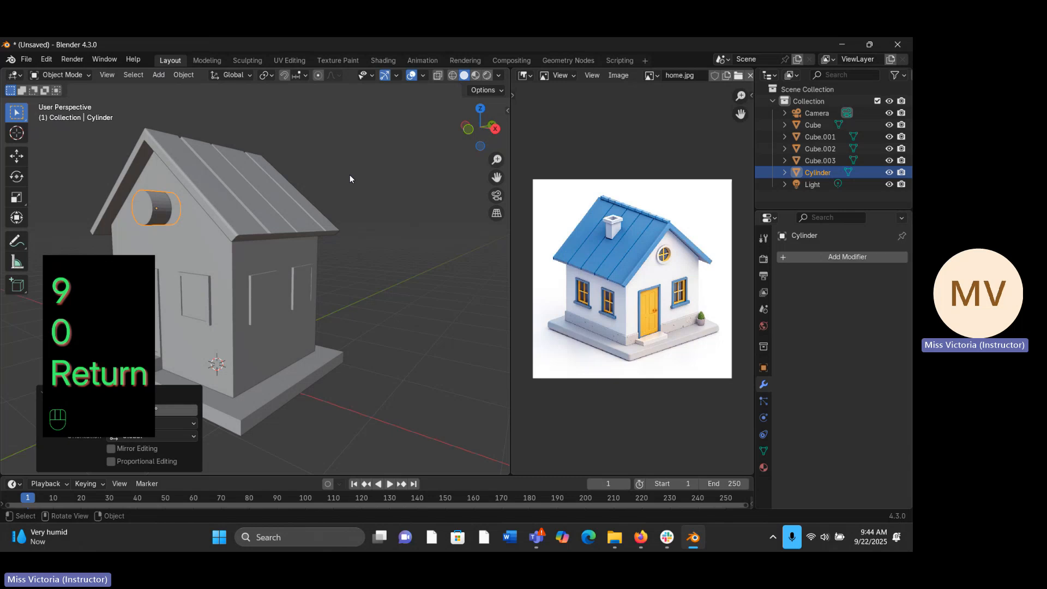
# - Flatten the cylinder along the global Y axis to a scale of about 0.240
pyautogui.moveTo(225, 236); pyautogui.dragTo(170, 202, button='middle')
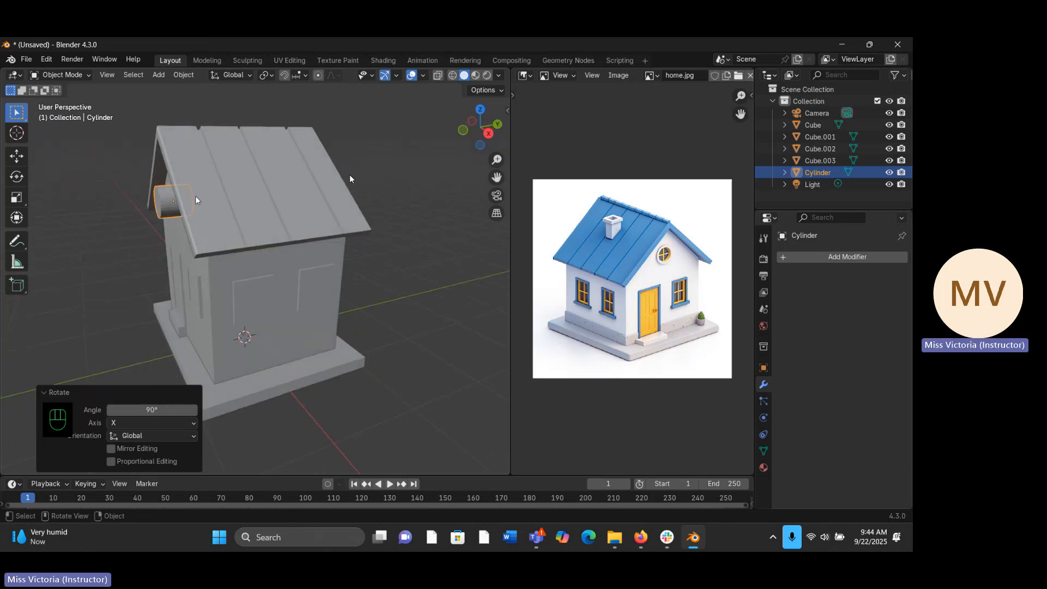
pyautogui.press('s')
pyautogui.press('s')
pyautogui.press('y')
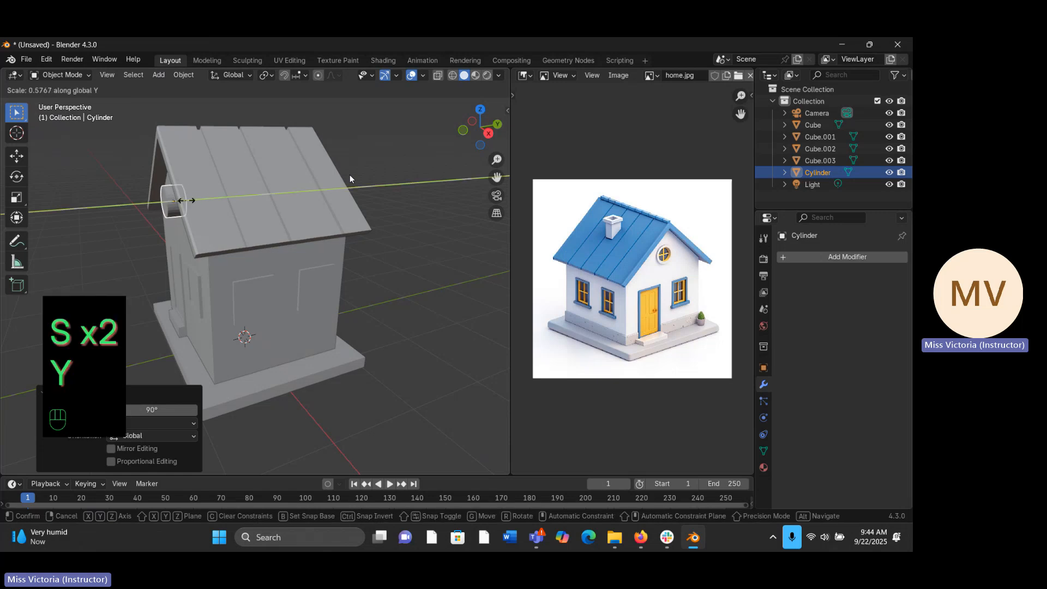
pyautogui.click(177, 201)
# - Move the flattened cylinder about 0.035 m along the global Y axis, closer to the gable wall
pyautogui.moveTo(218, 201); pyautogui.dragTo(266, 197, button='middle')
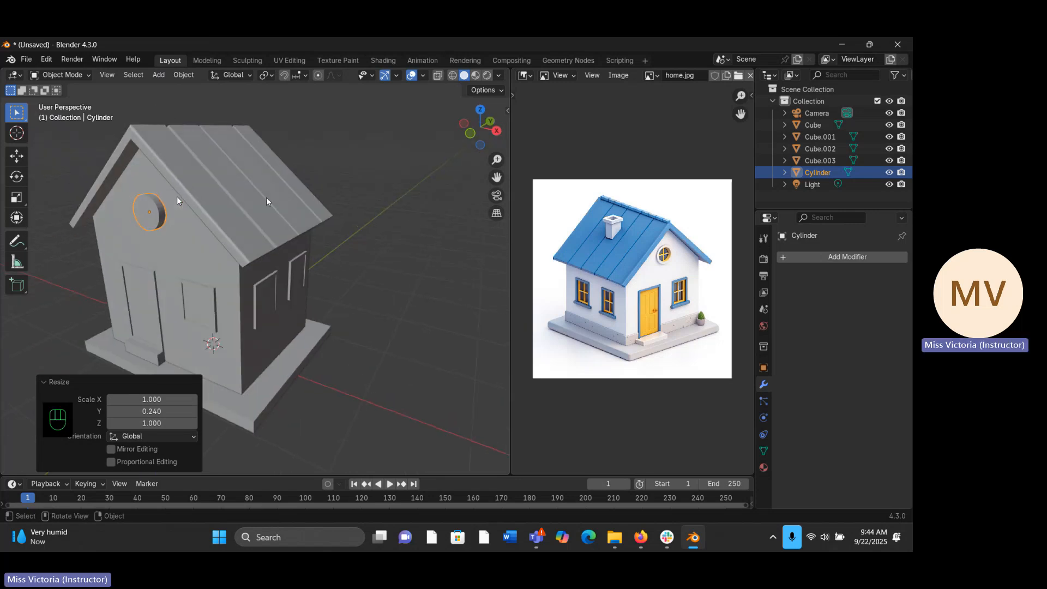
pyautogui.press('g')
pyautogui.press('y')
pyautogui.press('y')
pyautogui.press('y')
pyautogui.press('y')
pyautogui.press('y')
pyautogui.press('y')
pyautogui.press('y')
pyautogui.press('y')
pyautogui.press('y')
pyautogui.press('y')
pyautogui.press('y')
pyautogui.press('y')
pyautogui.press('y')
pyautogui.press('y')
pyautogui.press('y')
pyautogui.press('y')
pyautogui.press('y')
pyautogui.press('y')
pyautogui.press('y')
pyautogui.press('y')
pyautogui.press('y')
pyautogui.press('y')
pyautogui.press('y')
pyautogui.press('y')
pyautogui.press('y')
pyautogui.press('y')
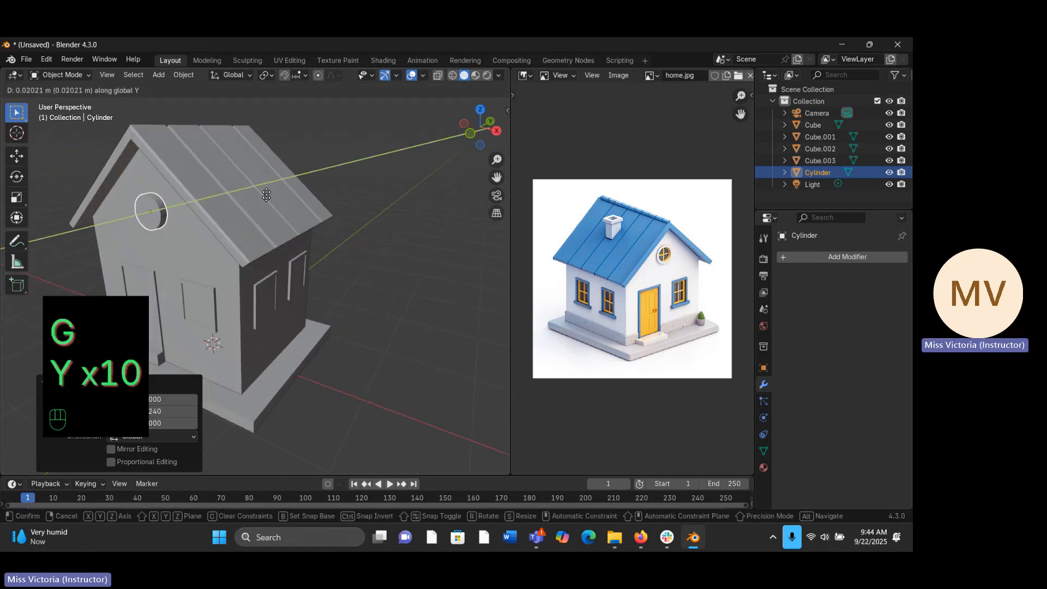
pyautogui.click(271, 195)
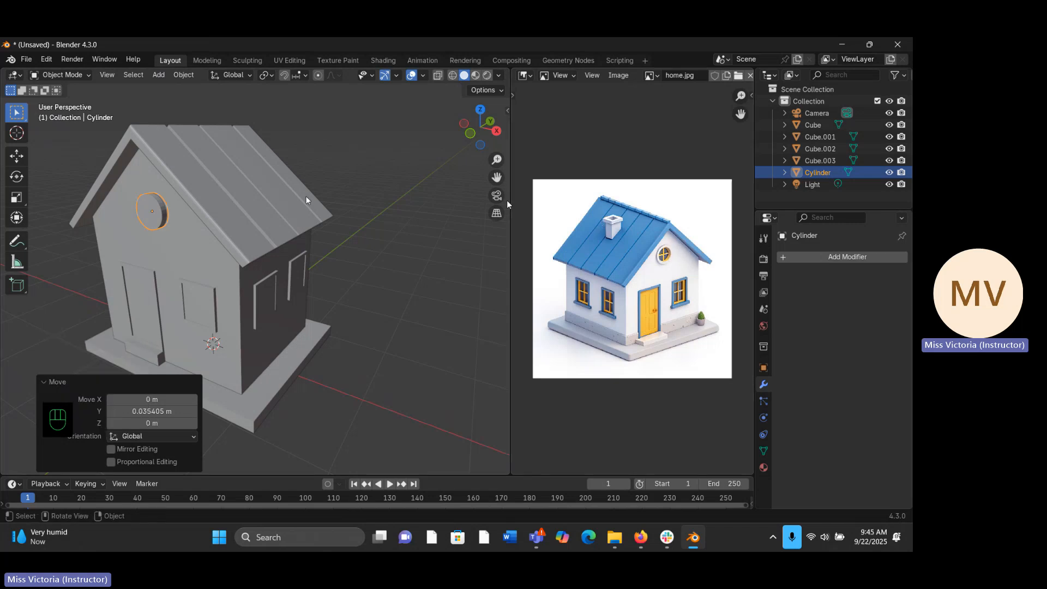
# - In Edit Mode, inset the cylinder's front face by about 0.133 m to form the round window's frame
pyautogui.moveTo(209, 196)
pyautogui.mouseDown(button='middle')
pyautogui.moveTo(233, 183)
pyautogui.moveTo(217, 194)
pyautogui.mouseUp(button='middle')
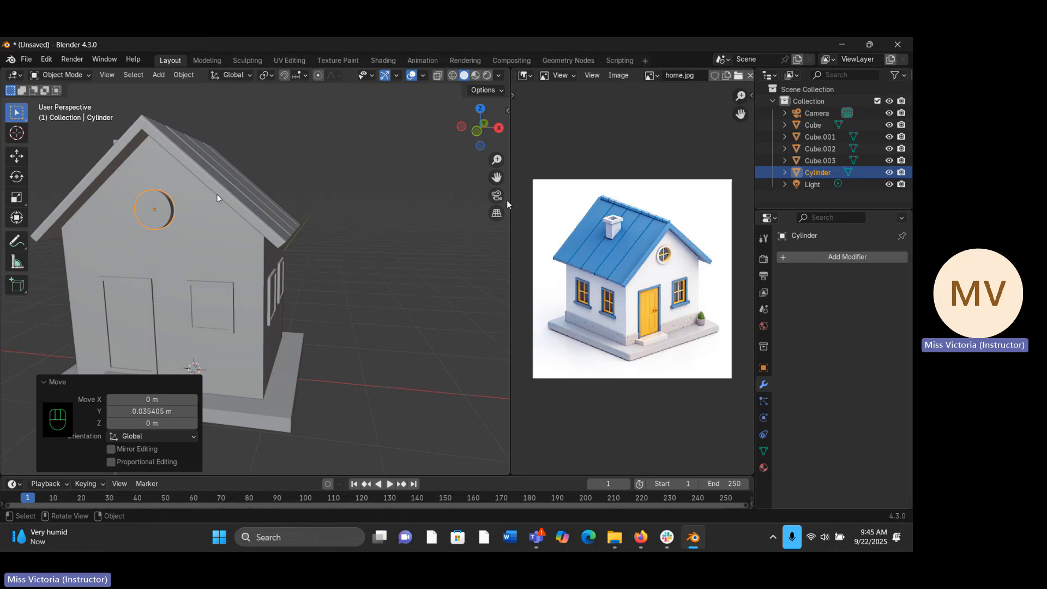
pyautogui.press('KP_1')
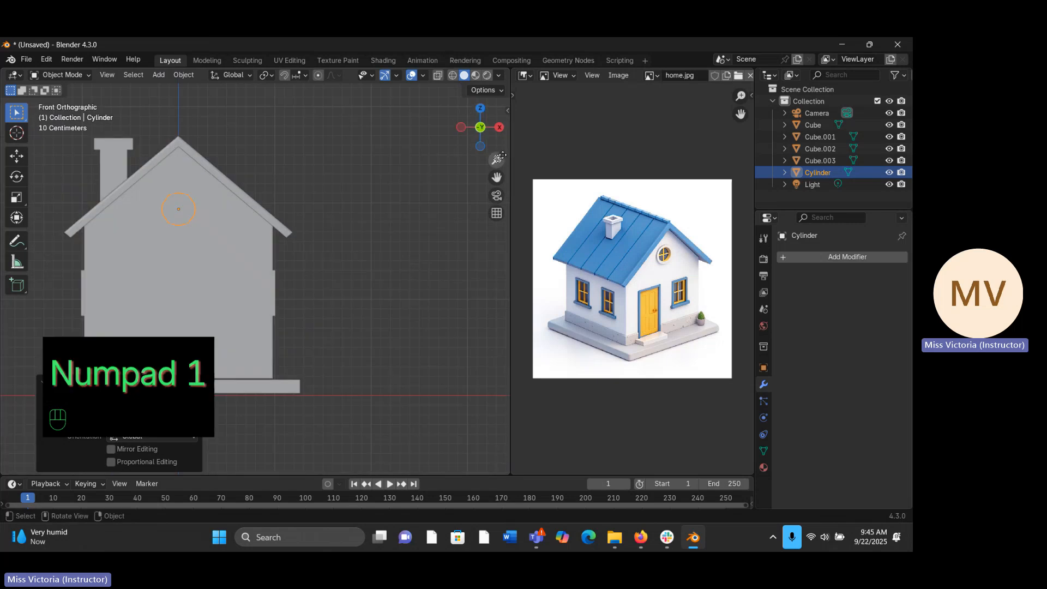
pyautogui.moveTo(497, 159); pyautogui.dragTo(636, 258)
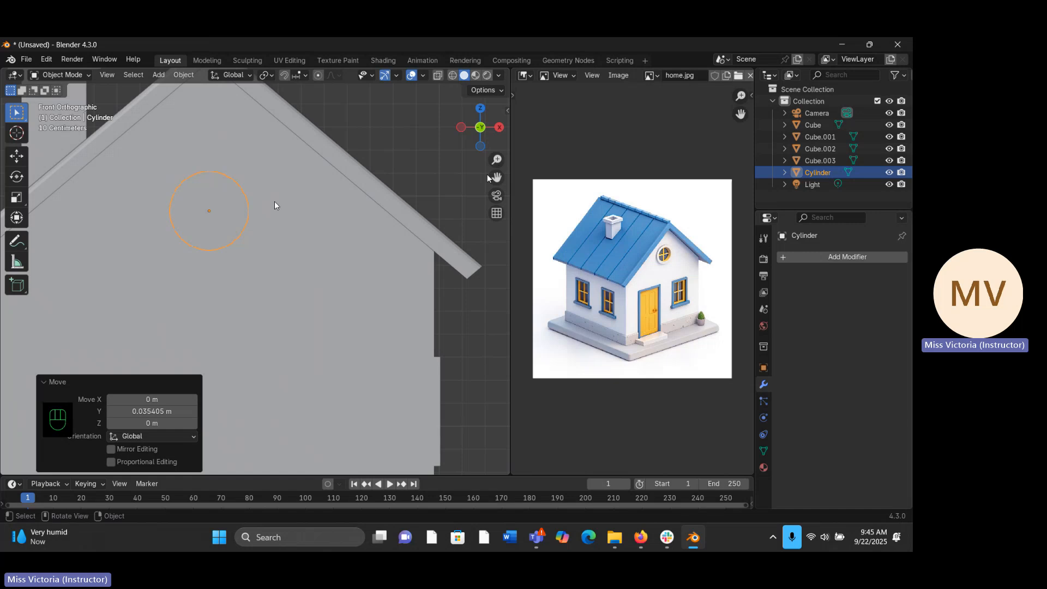
pyautogui.press('Tab')
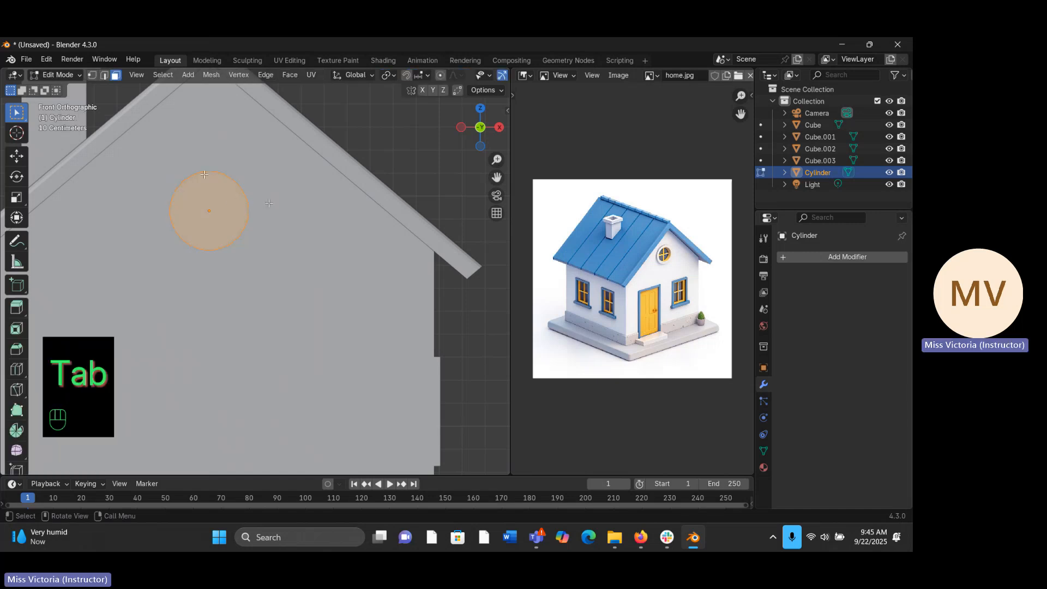
pyautogui.click(204, 207)
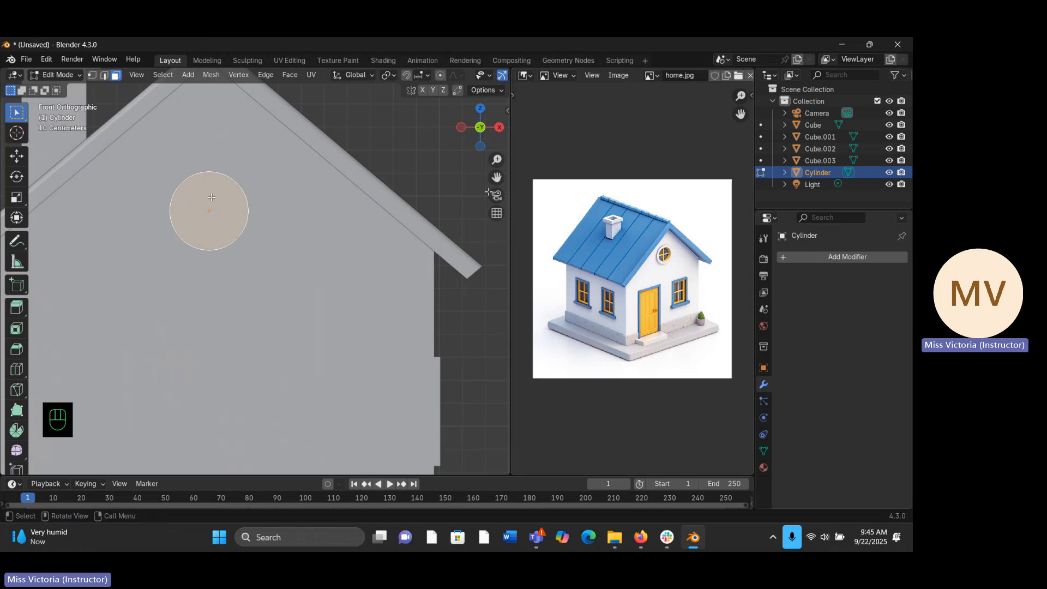
pyautogui.press('i')
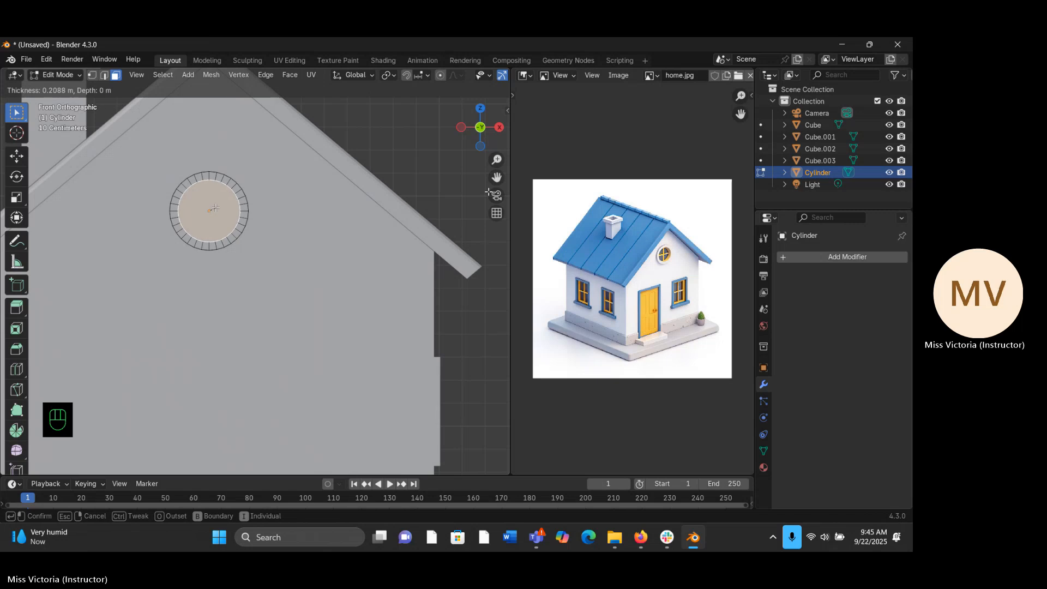
pyautogui.click(216, 204)
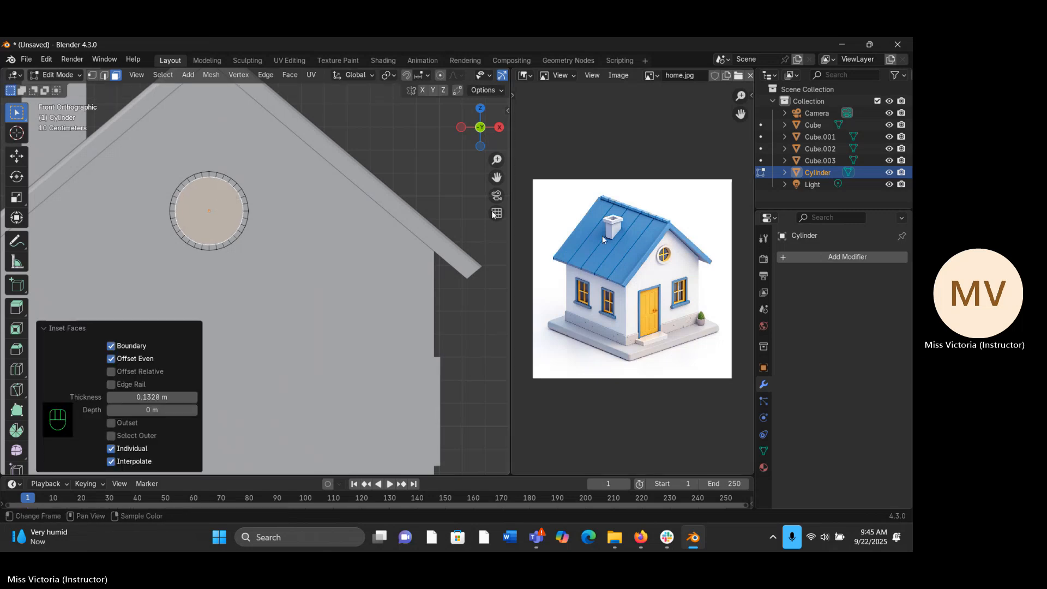
# - Subdivide the round window's inset face twice, with one cut each time
pyautogui.rightClick(204, 217)
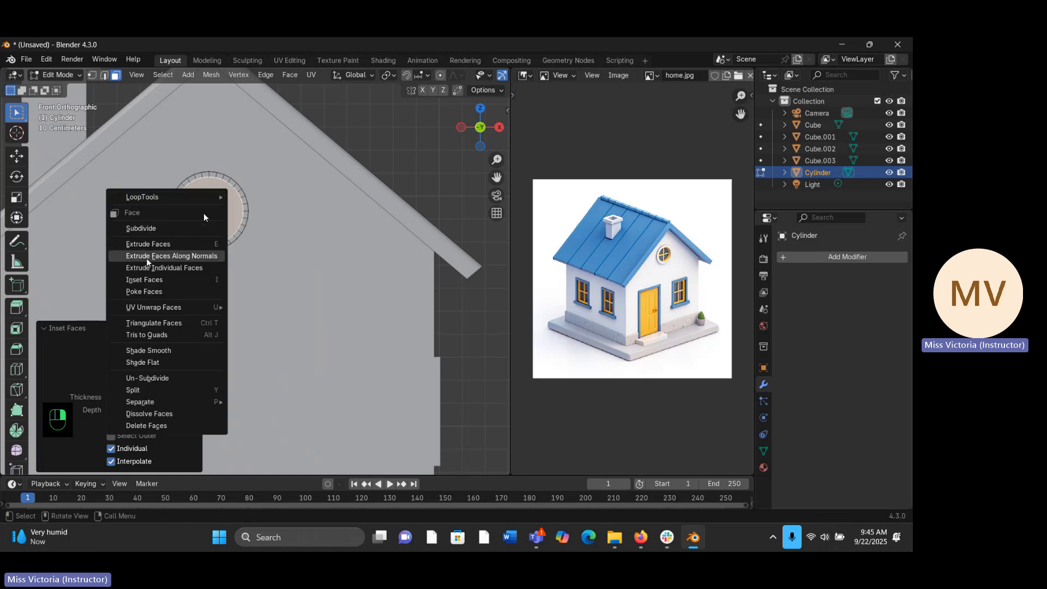
pyautogui.click(155, 226)
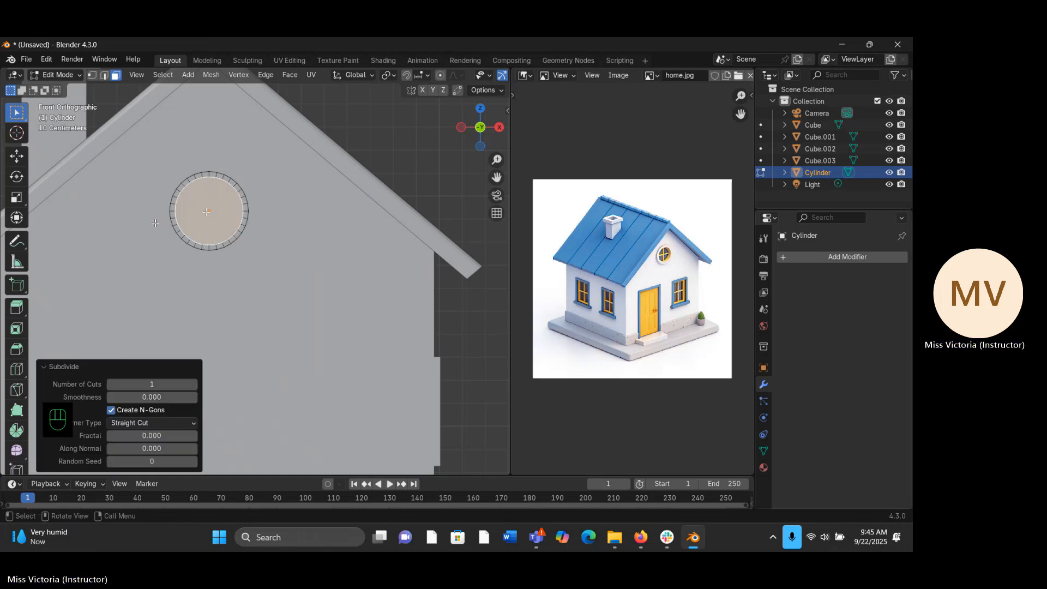
pyautogui.moveTo(206, 212)
pyautogui.mouseDown(button='middle')
pyautogui.moveTo(204, 201)
pyautogui.moveTo(201, 209)
pyautogui.mouseUp(button='middle')
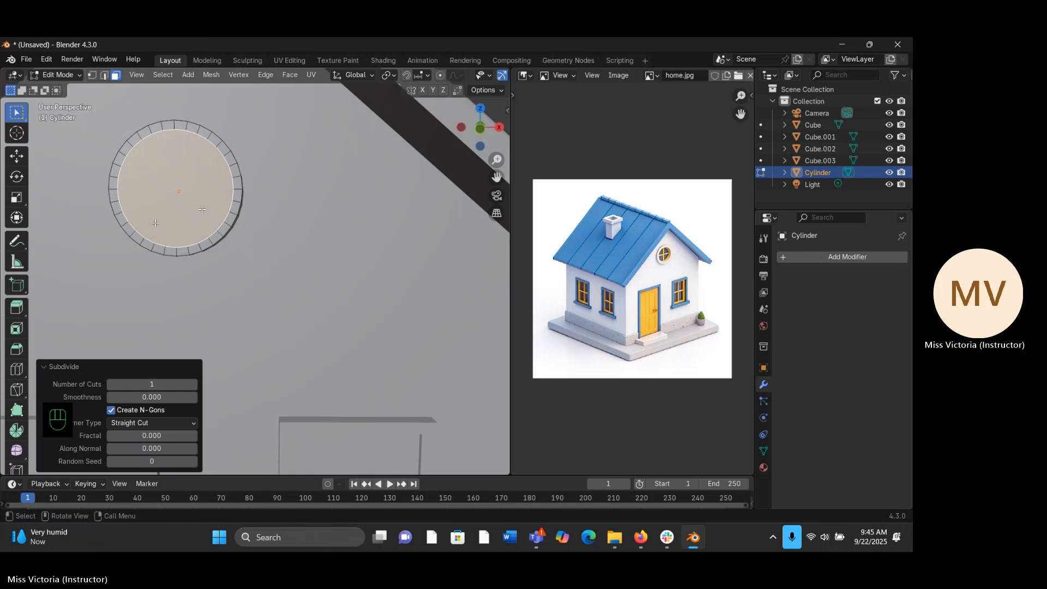
pyautogui.press('Tab')
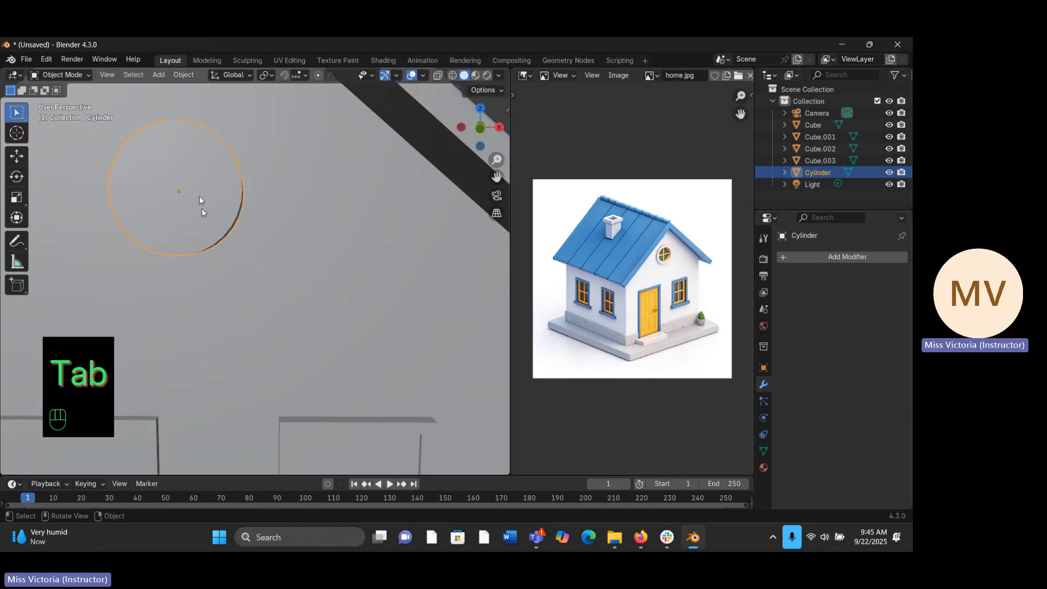
pyautogui.press('Tab')
pyautogui.moveTo(199, 200); pyautogui.dragTo(195, 189, button='middle')
pyautogui.rightClick(195, 184)
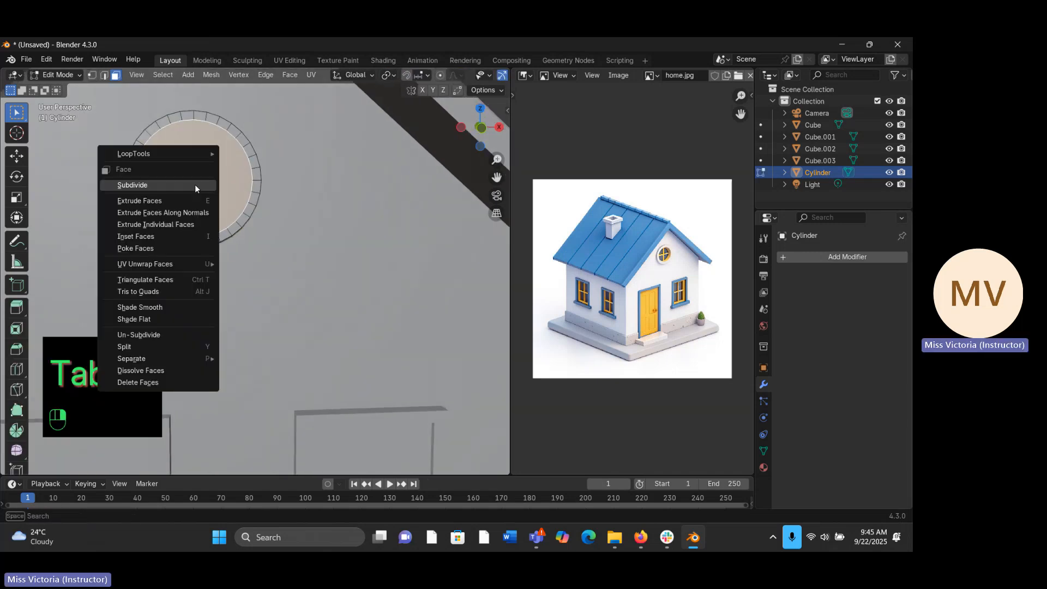
pyautogui.click(169, 185)
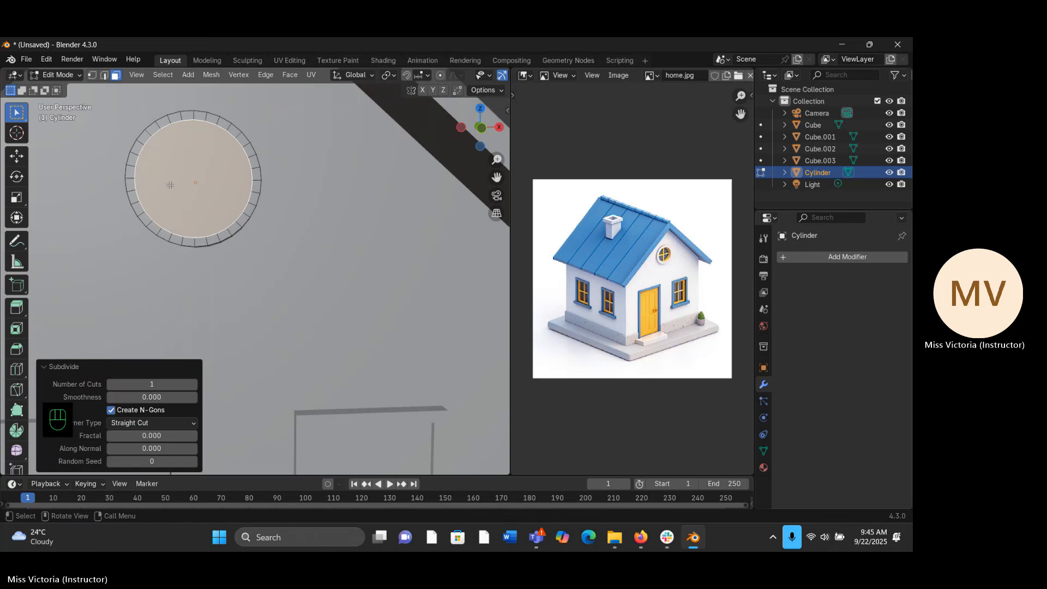
pyautogui.moveTo(169, 185); pyautogui.dragTo(217, 214, button='middle')
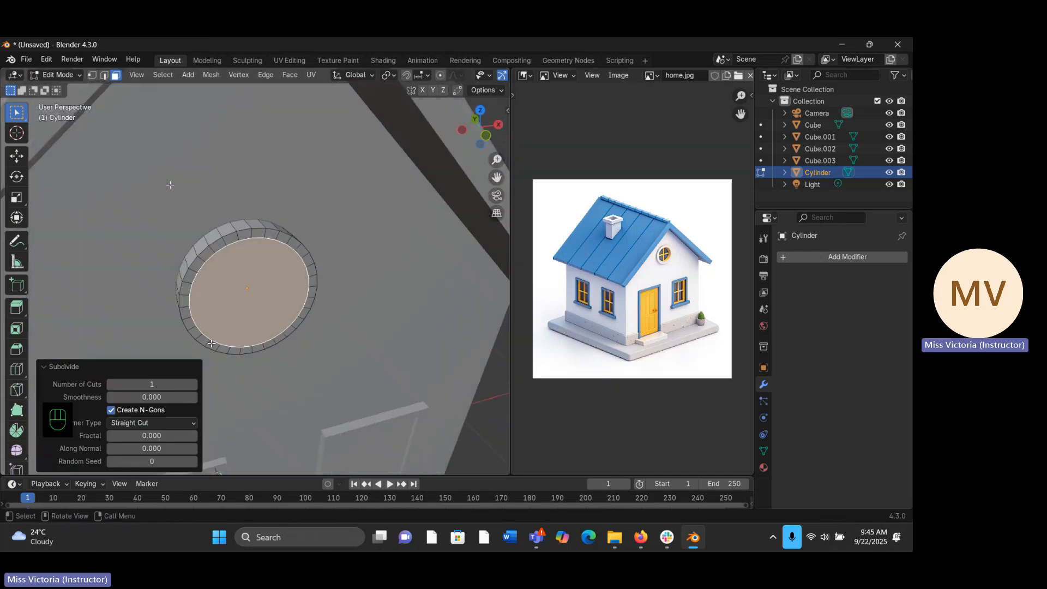
pyautogui.press('Tab')
pyautogui.press('Tab')
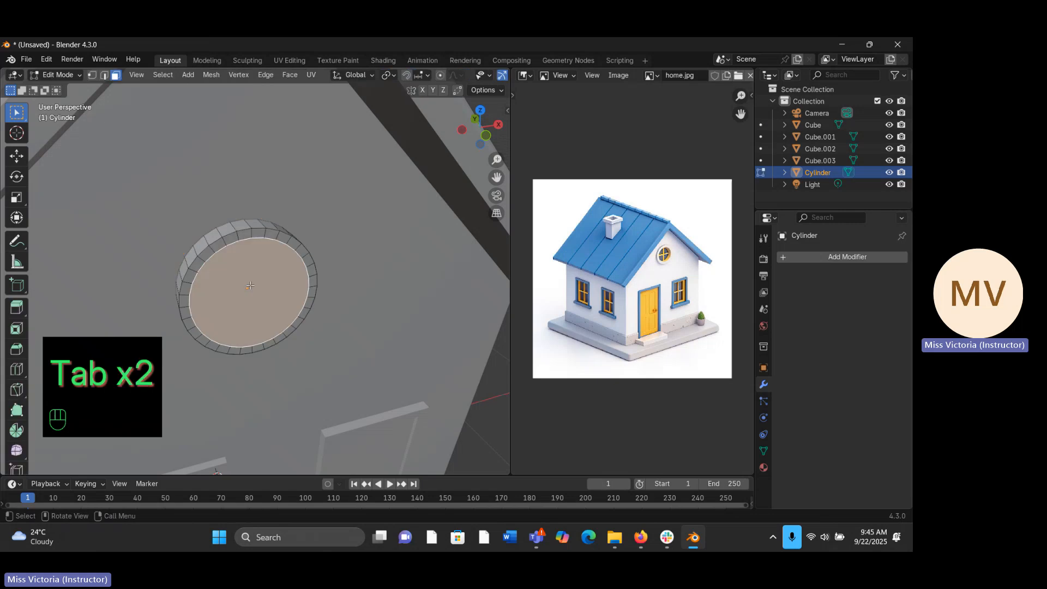
# - Extrude the round window's inset face inward about 0.027 m along the global Y axis, then return to Object Mode
pyautogui.moveTo(272, 285); pyautogui.dragTo(250, 286, button='middle')
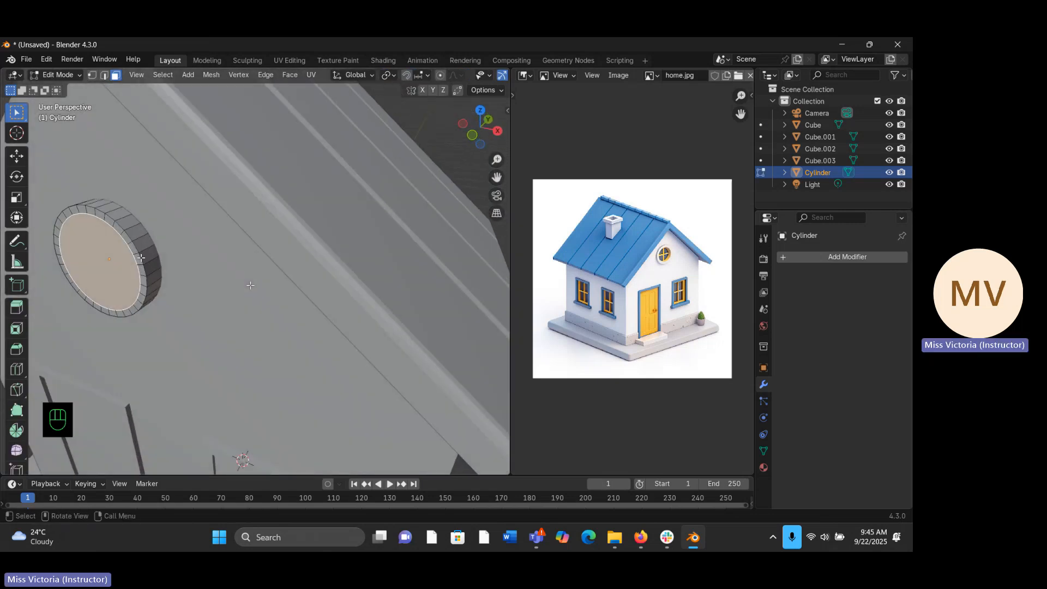
pyautogui.press('e')
pyautogui.press('y')
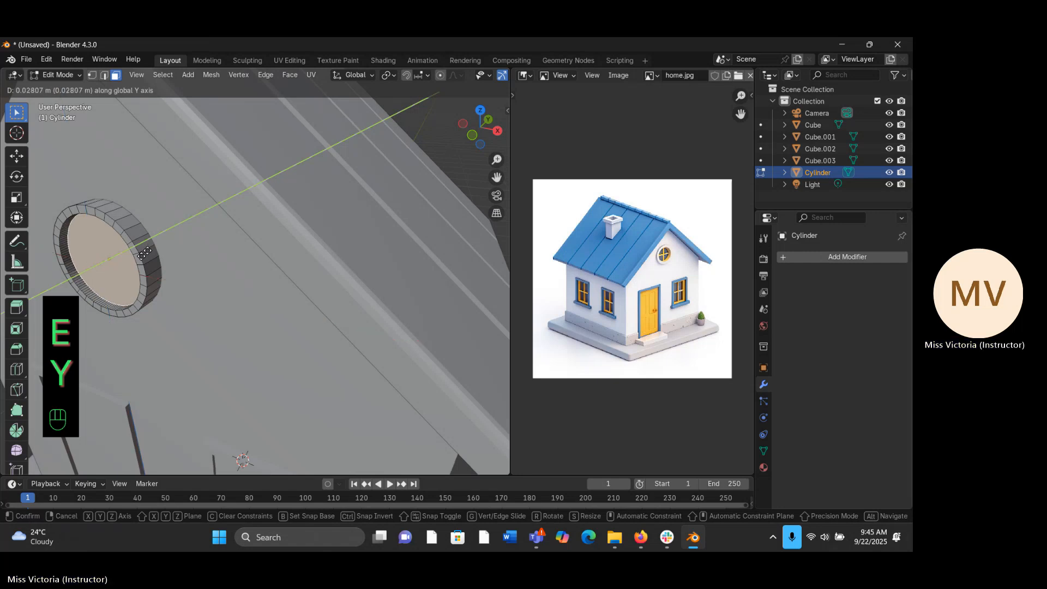
pyautogui.click(144, 253)
pyautogui.moveTo(144, 252); pyautogui.dragTo(148, 251, button='middle')
pyautogui.moveTo(216, 220); pyautogui.dragTo(239, 212, button='middle')
pyautogui.moveTo(357, 183); pyautogui.dragTo(336, 197, button='middle')
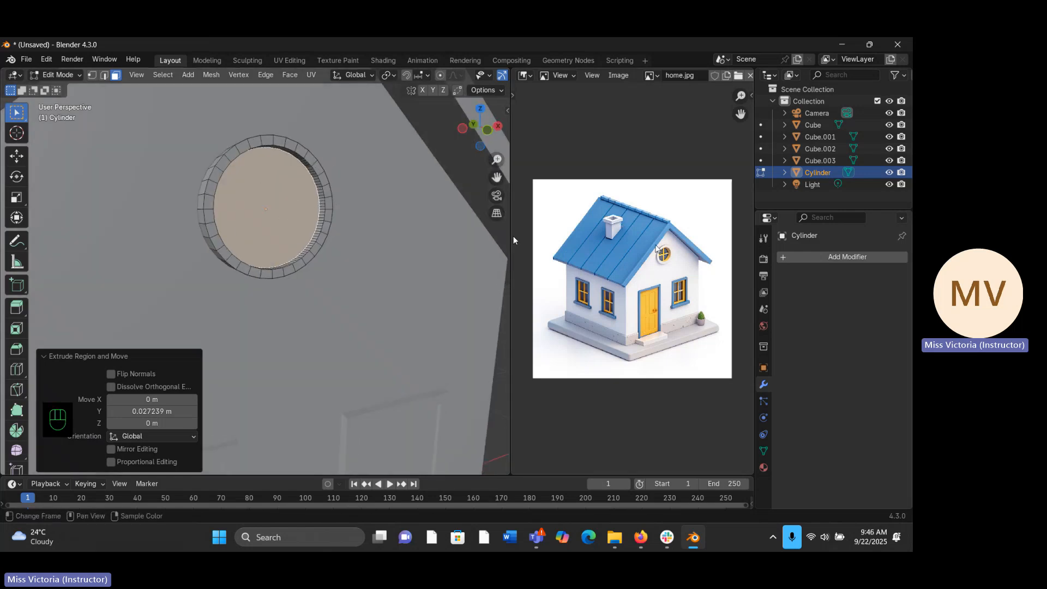
pyautogui.click(477, 208)
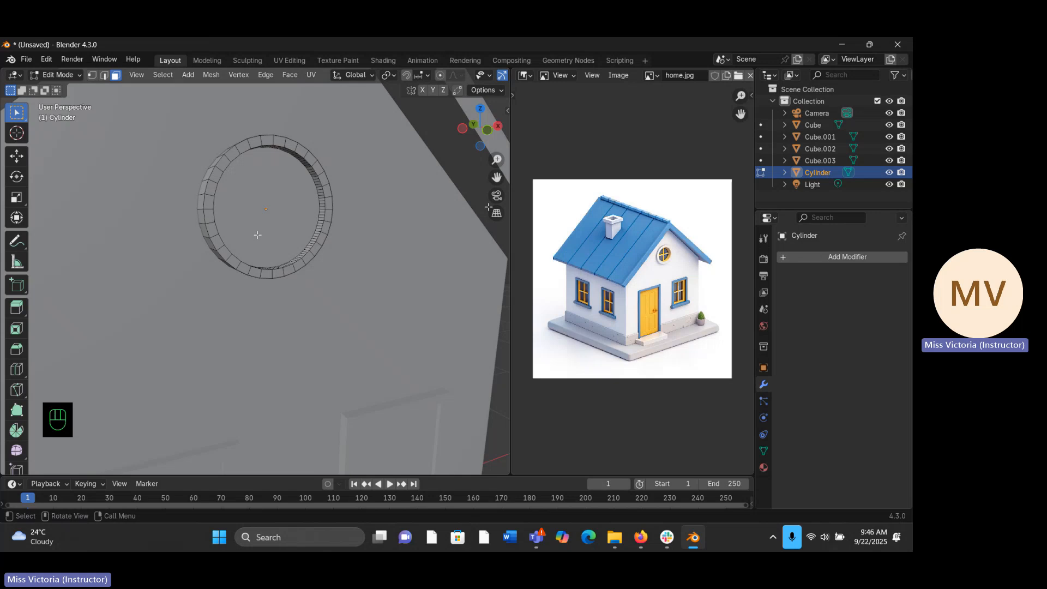
pyautogui.press('Tab')
# - Duplicate the house's base slab and raise the copy about 1.428 m along the global Z axis
pyautogui.moveTo(250, 194); pyautogui.dragTo(411, 191, button='middle')
pyautogui.press('KP_1')
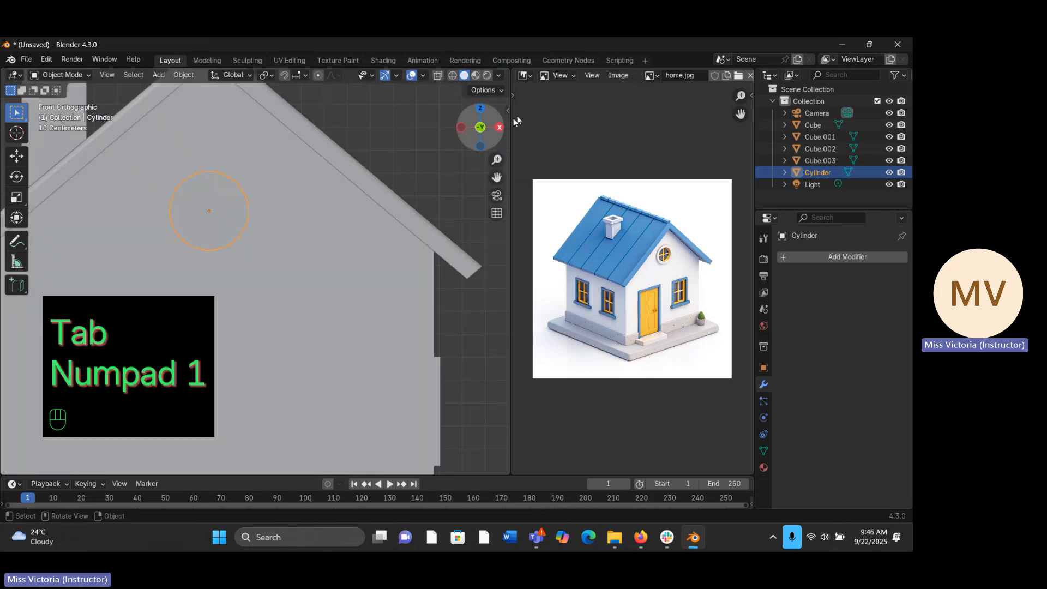
pyautogui.moveTo(499, 158); pyautogui.dragTo(446, 159)
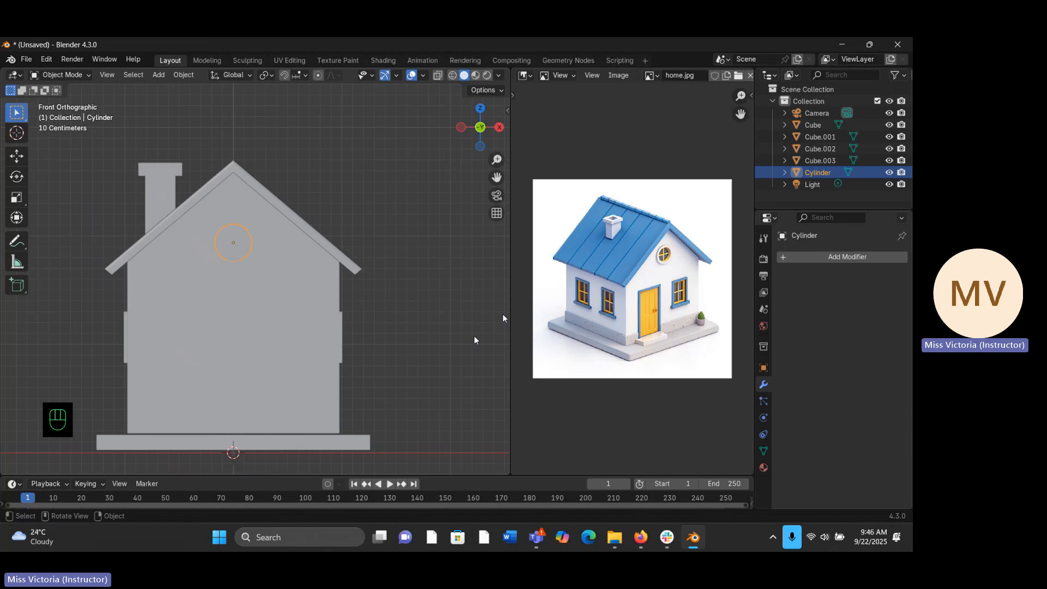
pyautogui.moveTo(451, 355); pyautogui.dragTo(232, 229, button='middle')
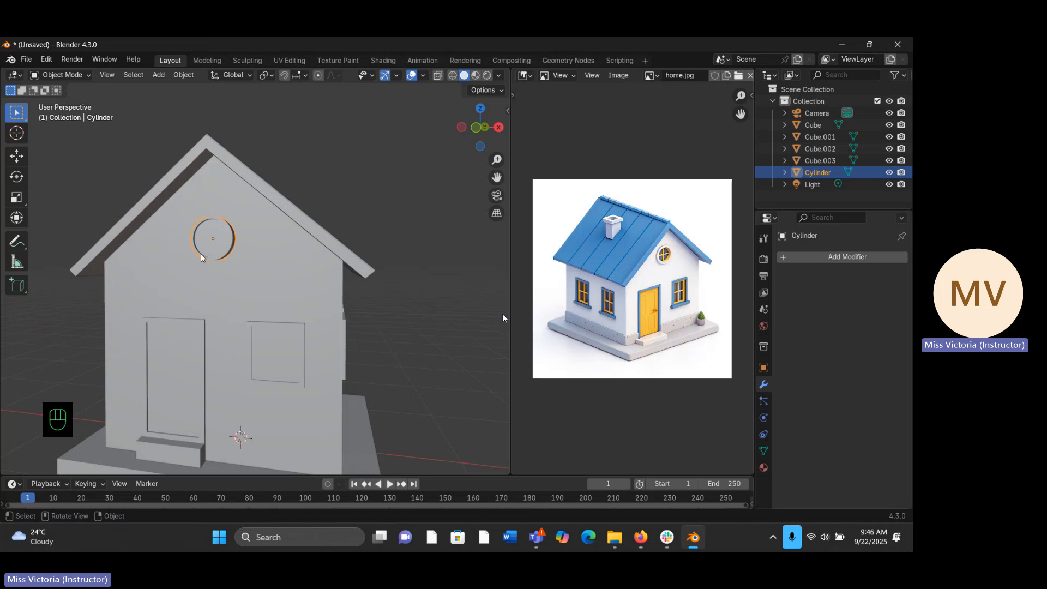
pyautogui.moveTo(258, 265)
pyautogui.mouseDown(button='middle')
pyautogui.moveTo(257, 280)
pyautogui.moveTo(267, 277)
pyautogui.mouseUp(button='middle')
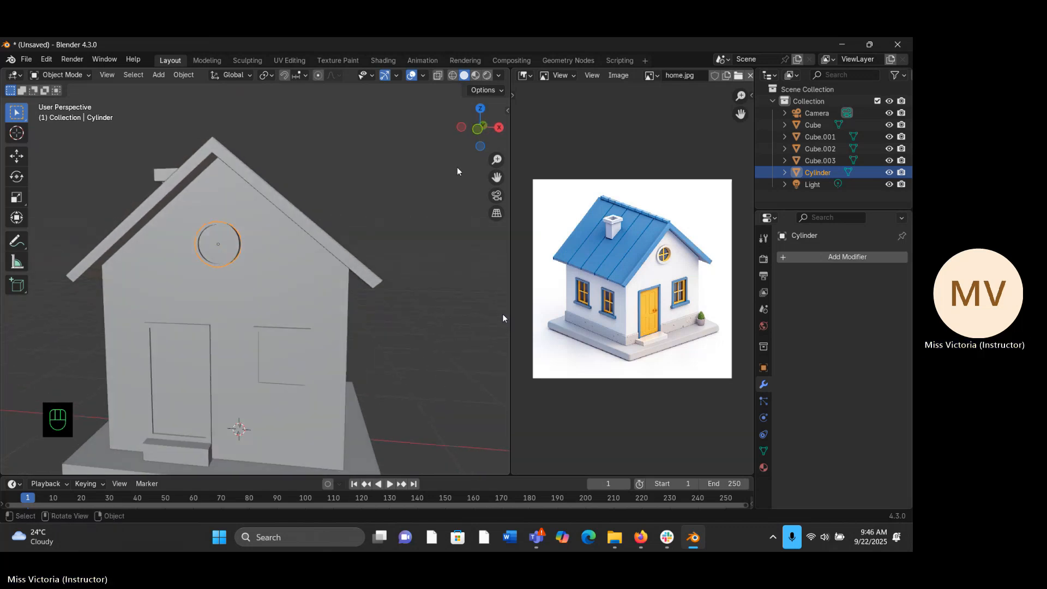
pyautogui.moveTo(493, 158); pyautogui.dragTo(489, 182)
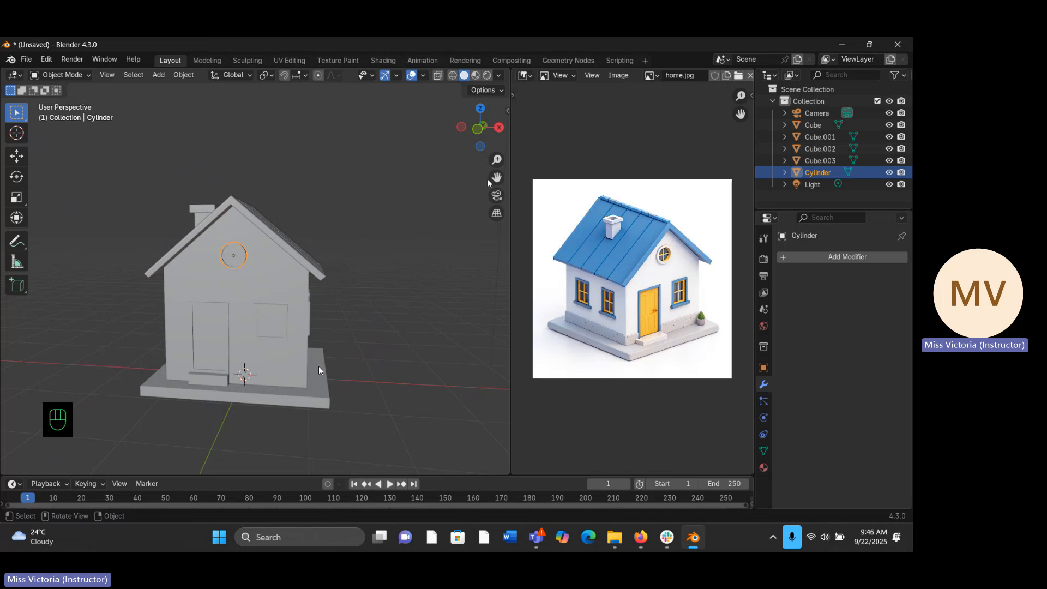
pyautogui.click(298, 407)
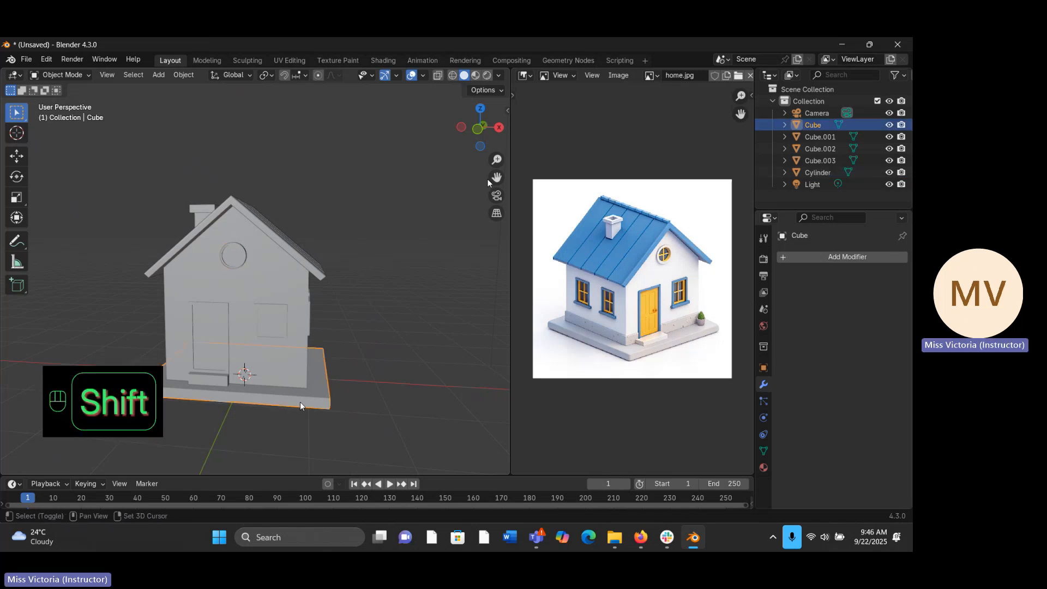
pyautogui.hotkey('shift', 'd')
pyautogui.rightClick(358, 294)
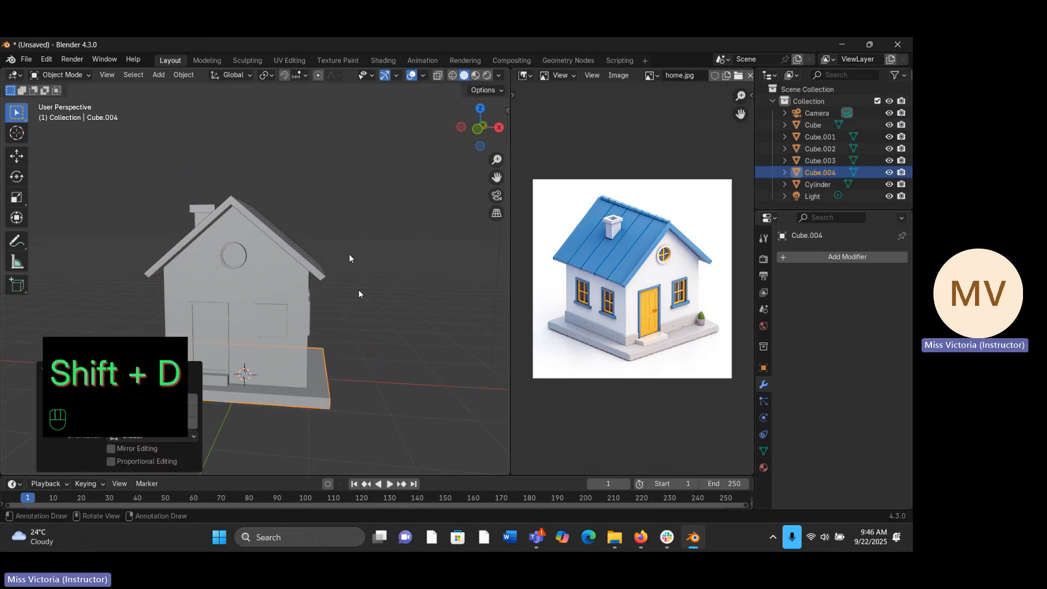
pyautogui.press('g')
pyautogui.press('z')
pyautogui.press('z')
pyautogui.press('z')
pyautogui.press('z')
pyautogui.press('z')
pyautogui.press('z')
pyautogui.press('z')
pyautogui.press('z')
pyautogui.press('z')
pyautogui.press('z')
pyautogui.press('z')
pyautogui.press('z')
pyautogui.press('z')
pyautogui.press('z')
pyautogui.press('z')
pyautogui.click(346, 204)
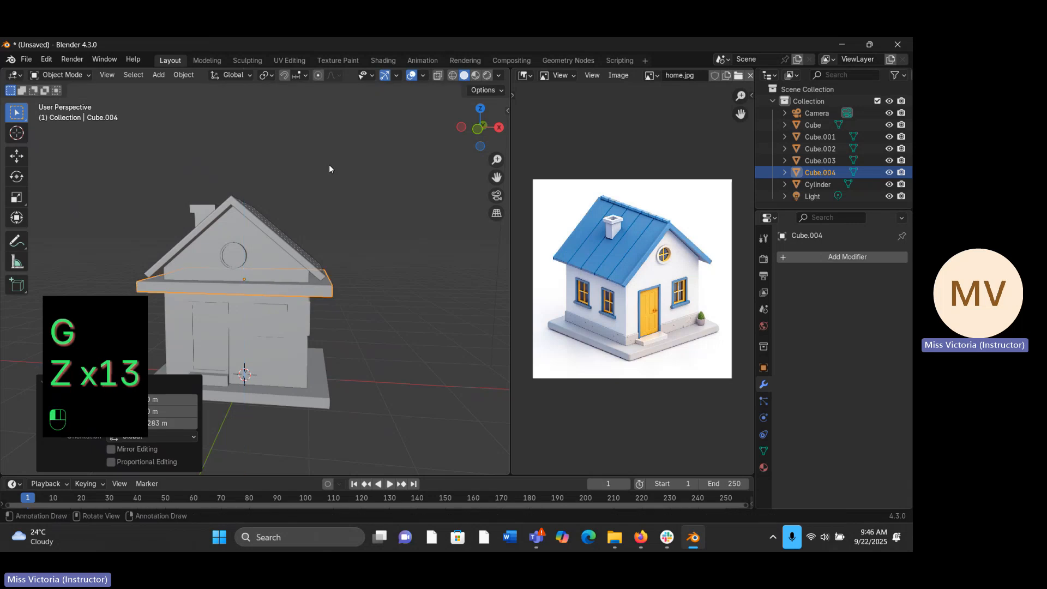
# - Scale the duplicated slab along the global Y axis to about 0.126, then by a further 0.444
pyautogui.moveTo(321, 233); pyautogui.dragTo(266, 251, button='middle')
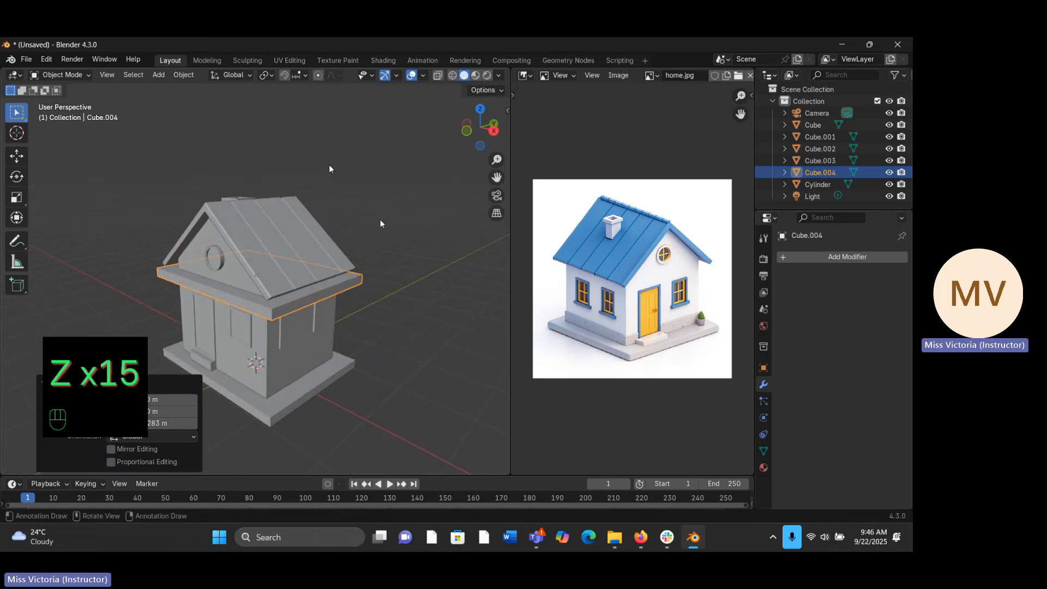
pyautogui.press('s')
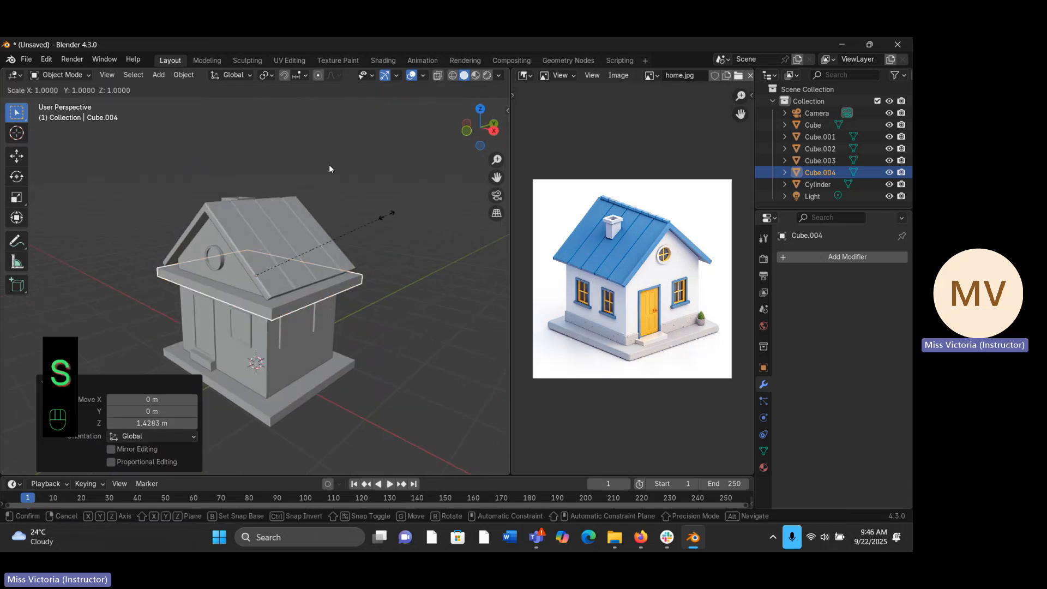
pyautogui.press('y')
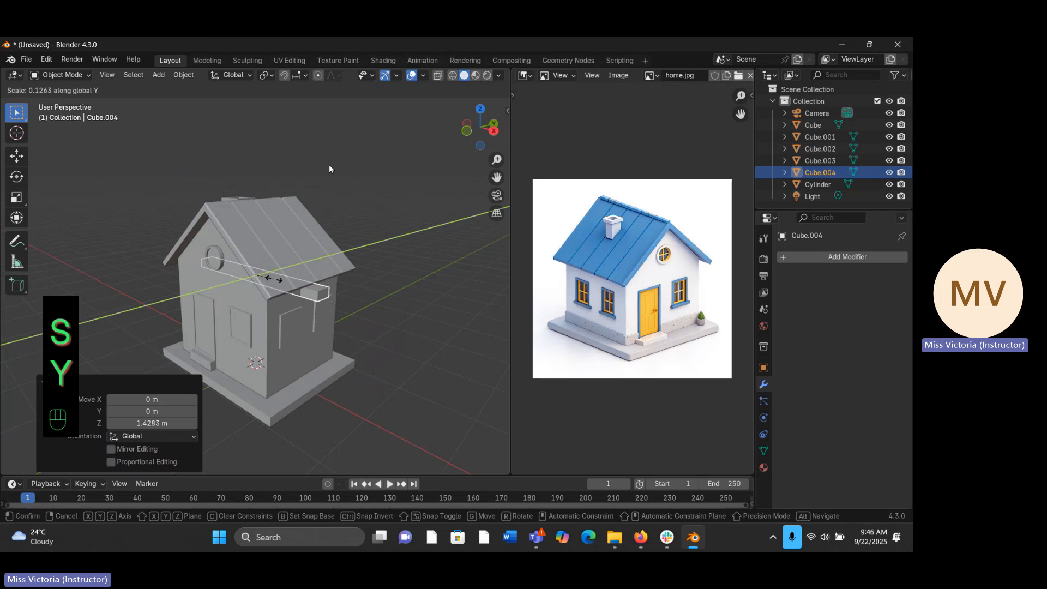
pyautogui.click(274, 280)
pyautogui.press('s')
pyautogui.press('s')
pyautogui.press('s')
pyautogui.press('s')
pyautogui.press('s')
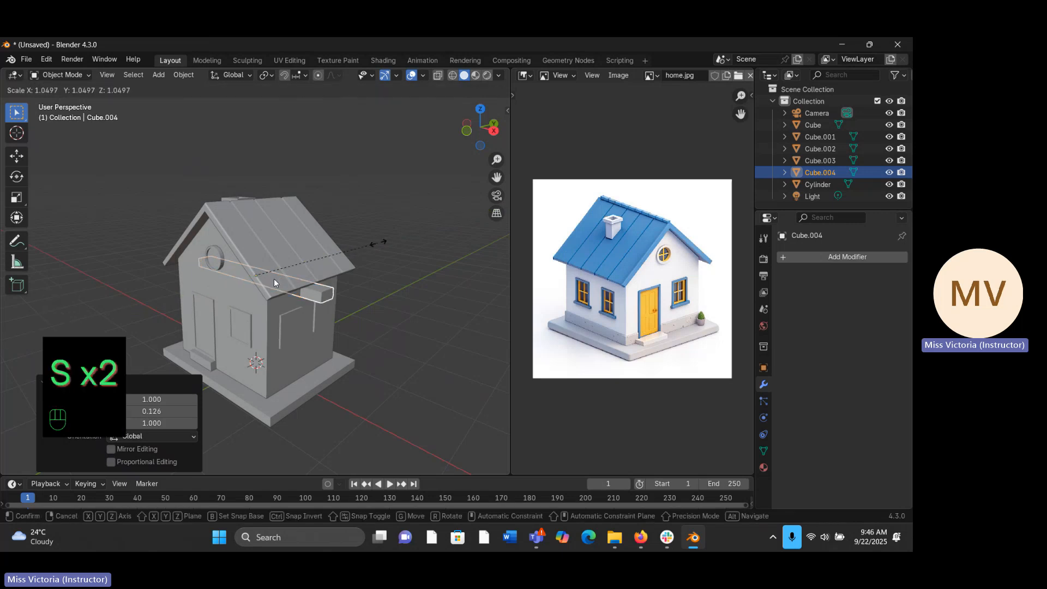
pyautogui.press('y')
pyautogui.click(308, 266)
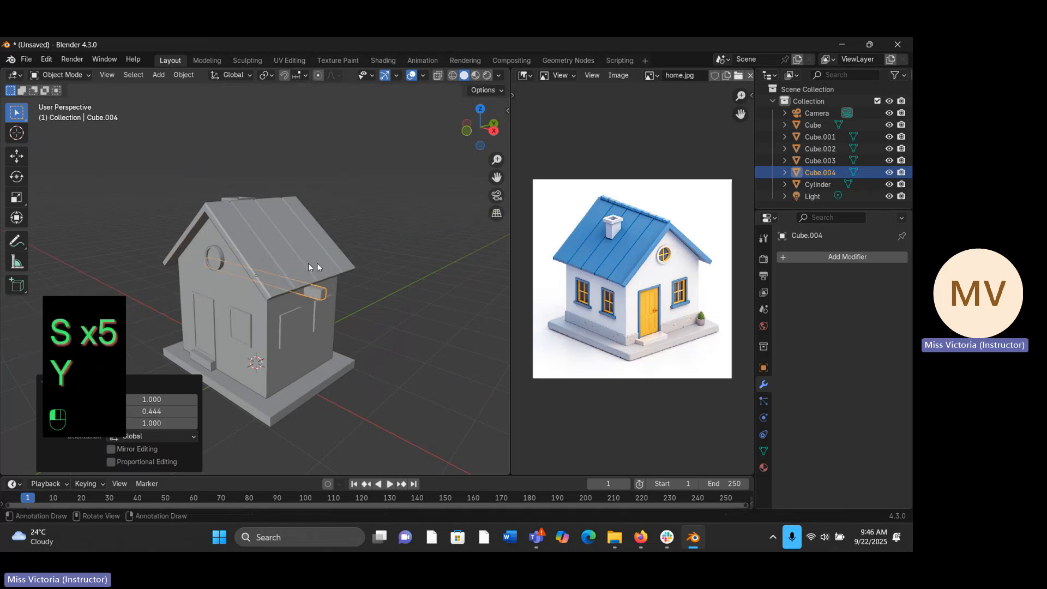
# - Scale the duplicated bar to about 0.360 along the global Z axis and about 0.240 along X
pyautogui.moveTo(309, 265); pyautogui.dragTo(381, 262, button='middle')
pyautogui.press('s')
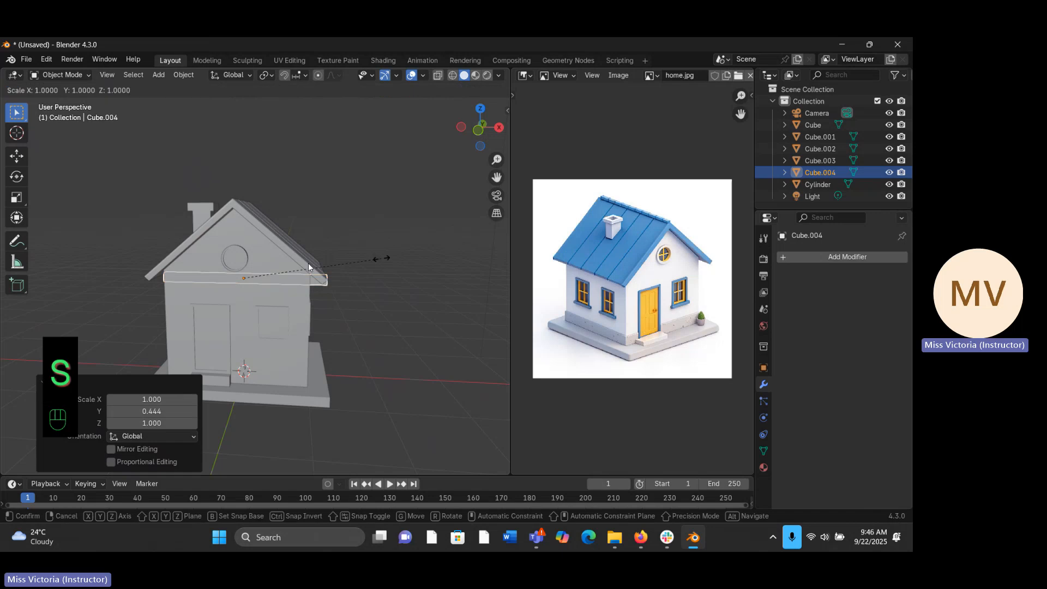
pyautogui.press('z')
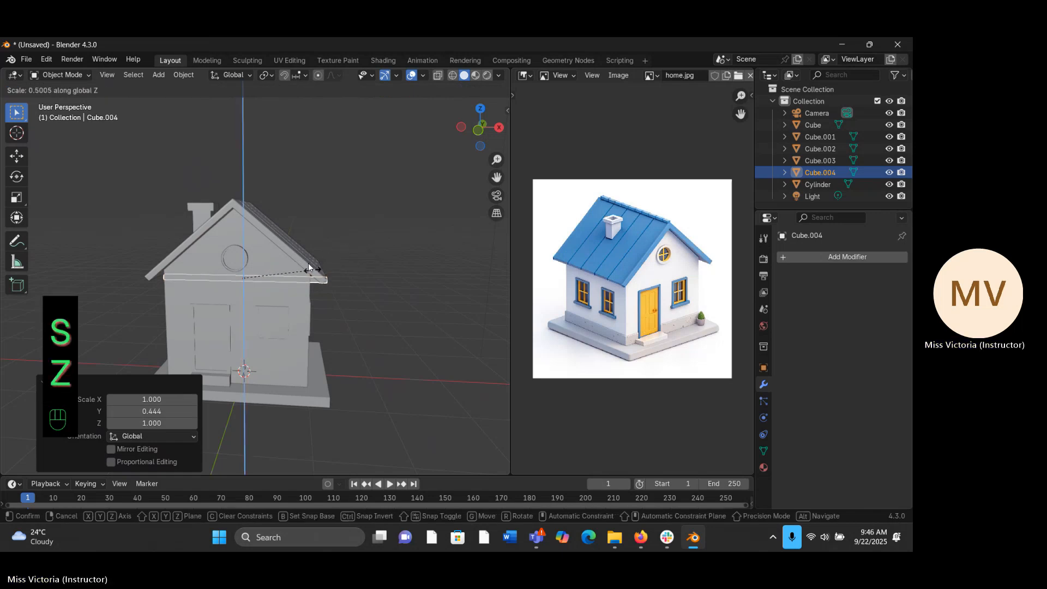
pyautogui.click(309, 263)
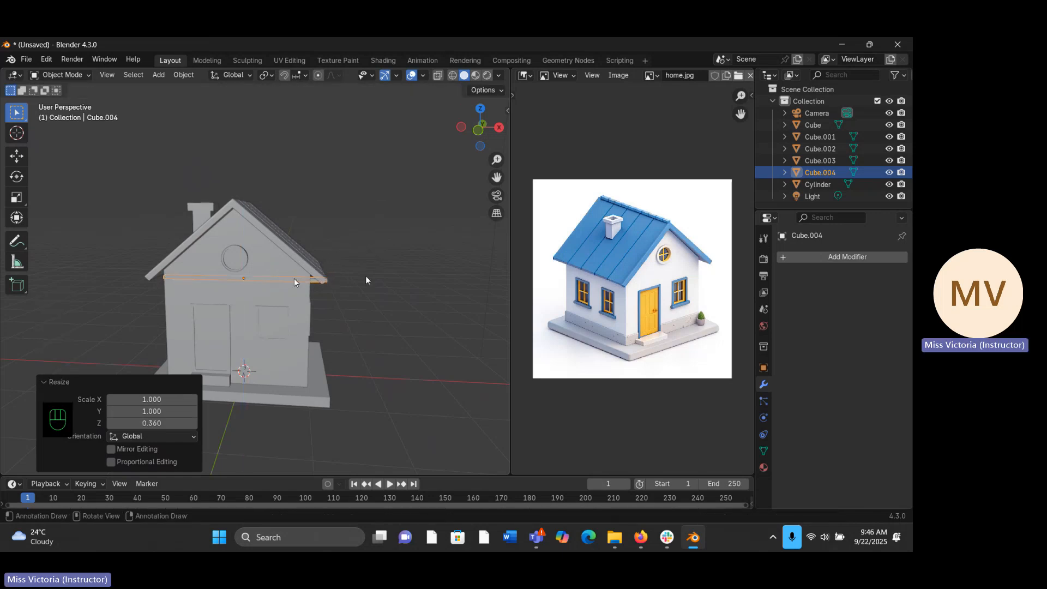
pyautogui.press('s')
pyautogui.press('x')
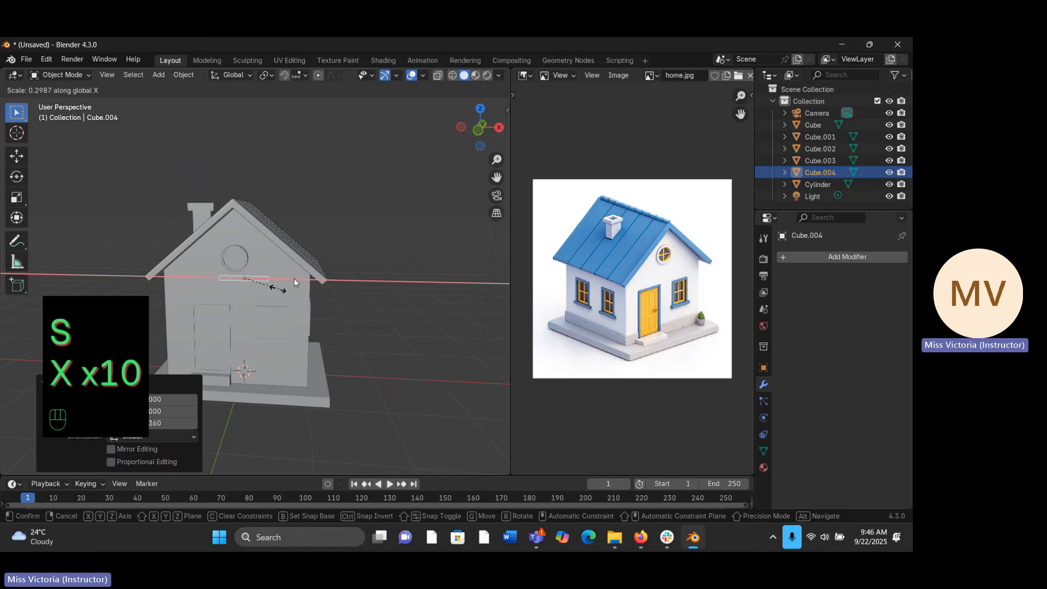
pyautogui.click(273, 293)
# - Move the small bar along the global Y axis to the front gable wall below the round window
pyautogui.moveTo(272, 294); pyautogui.dragTo(271, 290, button='middle')
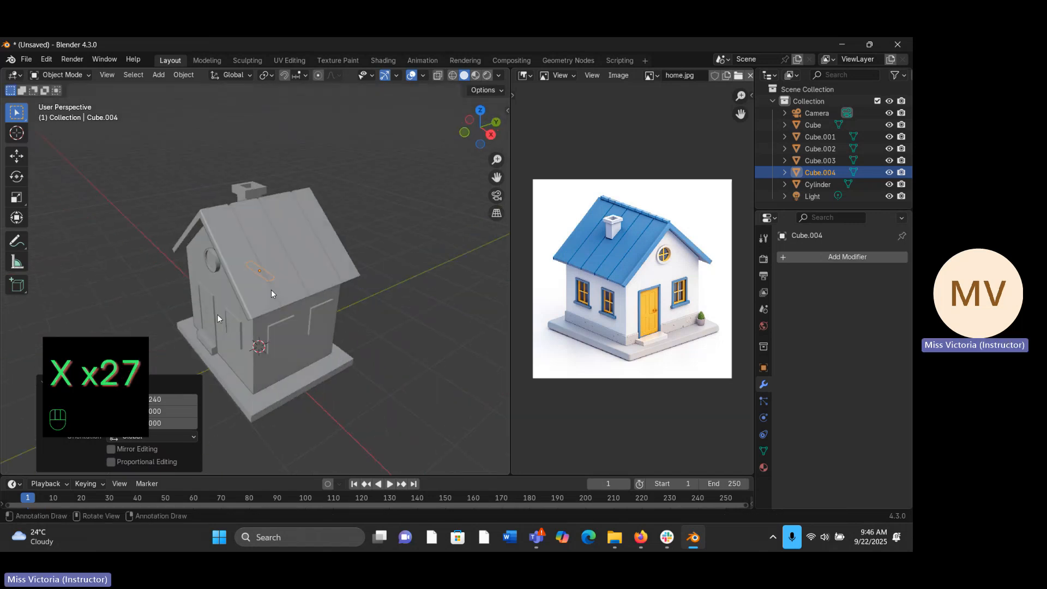
pyautogui.press('g')
pyautogui.press('y')
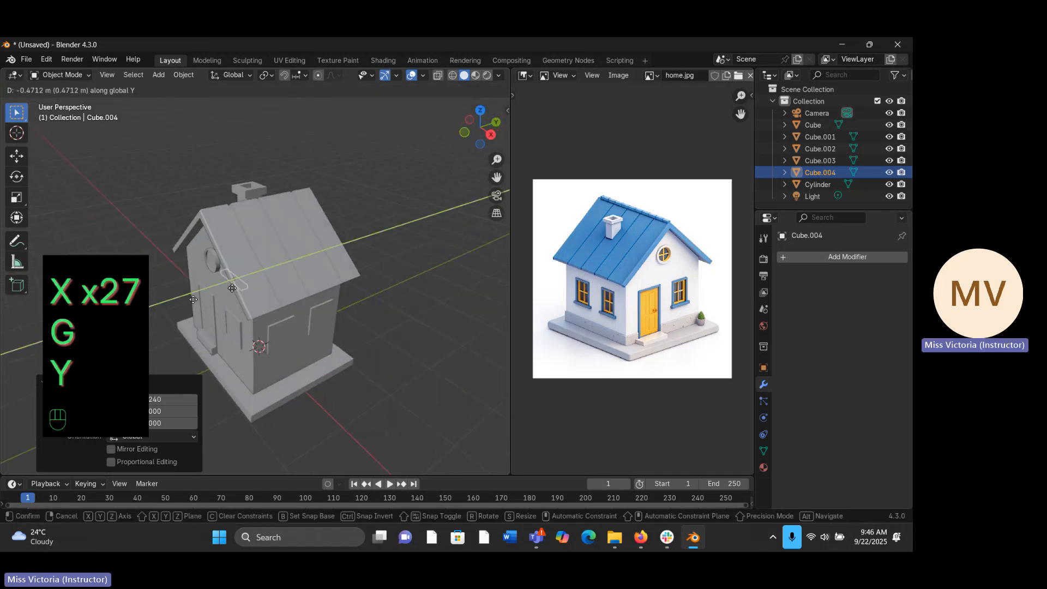
pyautogui.click(189, 300)
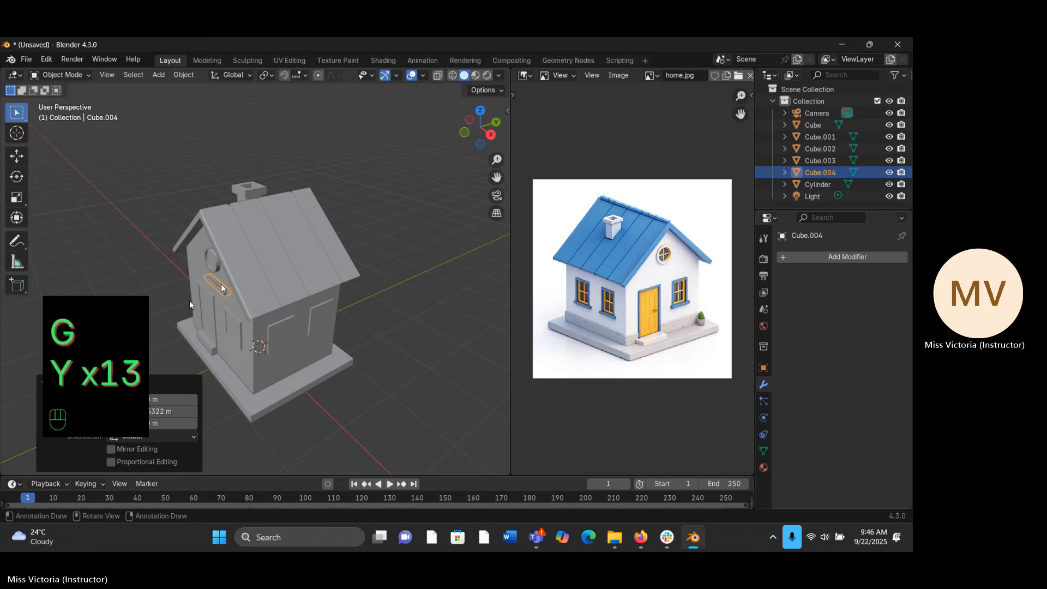
# - In front view, raise the bar along the global Z axis to the centre height of the round window
pyautogui.press('KP_1')
pyautogui.press('g')
pyautogui.press('z')
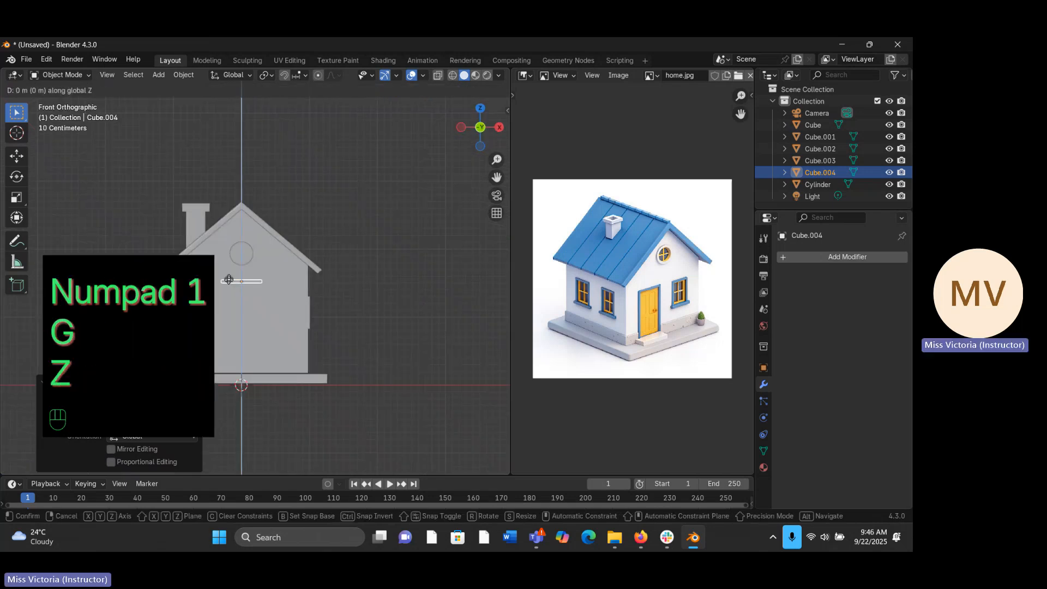
pyautogui.press('z')
pyautogui.press('z')
pyautogui.press('z')
pyautogui.press('z')
pyautogui.press('z')
pyautogui.press('z')
pyautogui.press('z')
pyautogui.press('z')
pyautogui.press('z')
pyautogui.press('z')
pyautogui.press('z')
pyautogui.press('z')
pyautogui.click(293, 231)
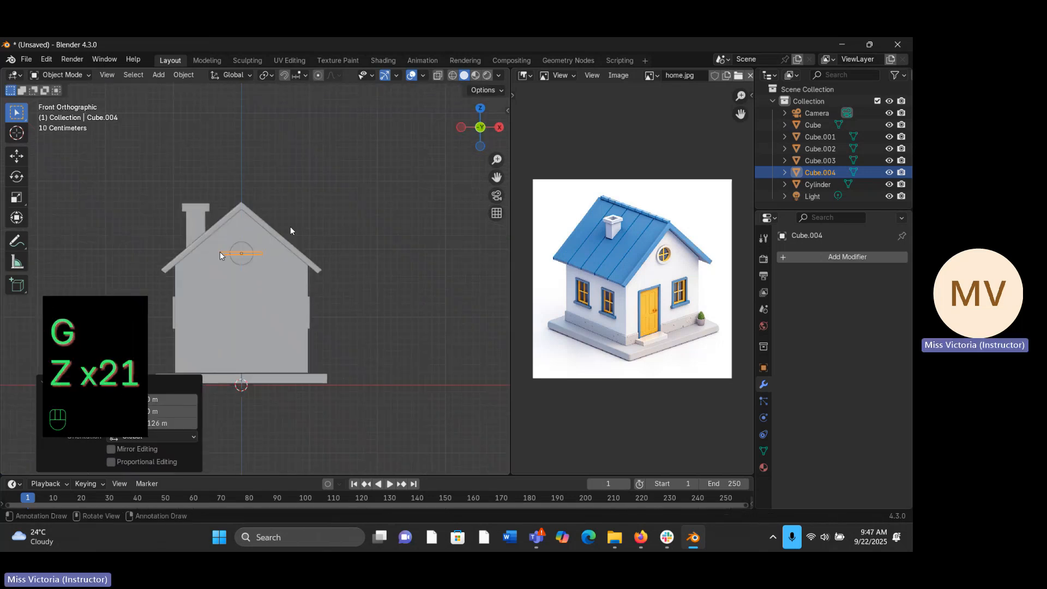
# - Scale the bar along the global X axis to about 0.429 so it fits inside the round window
pyautogui.press('s')
pyautogui.press('x')
pyautogui.press('x')
pyautogui.press('x')
pyautogui.press('x')
pyautogui.press('x')
pyautogui.press('x')
pyautogui.press('x')
pyautogui.press('x')
pyautogui.press('x')
pyautogui.press('x')
pyautogui.press('x')
pyautogui.press('x')
pyautogui.press('x')
pyautogui.press('x')
pyautogui.press('x')
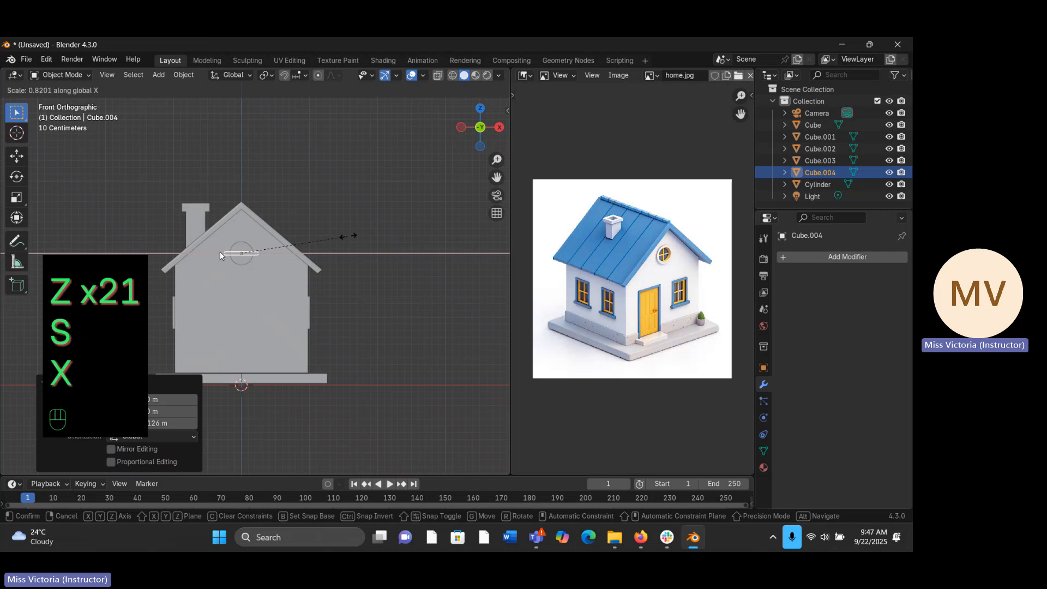
pyautogui.press('x')
pyautogui.press('x')
pyautogui.press('x')
pyautogui.press('x')
pyautogui.press('x')
pyautogui.press('x')
pyautogui.press('x')
pyautogui.press('x')
pyautogui.press('x')
pyautogui.press('x')
pyautogui.press('x')
pyautogui.press('x')
pyautogui.press('x')
pyautogui.press('x')
pyautogui.press('x')
pyautogui.press('x')
pyautogui.press('x')
pyautogui.press('x')
pyautogui.press('x')
pyautogui.press('x')
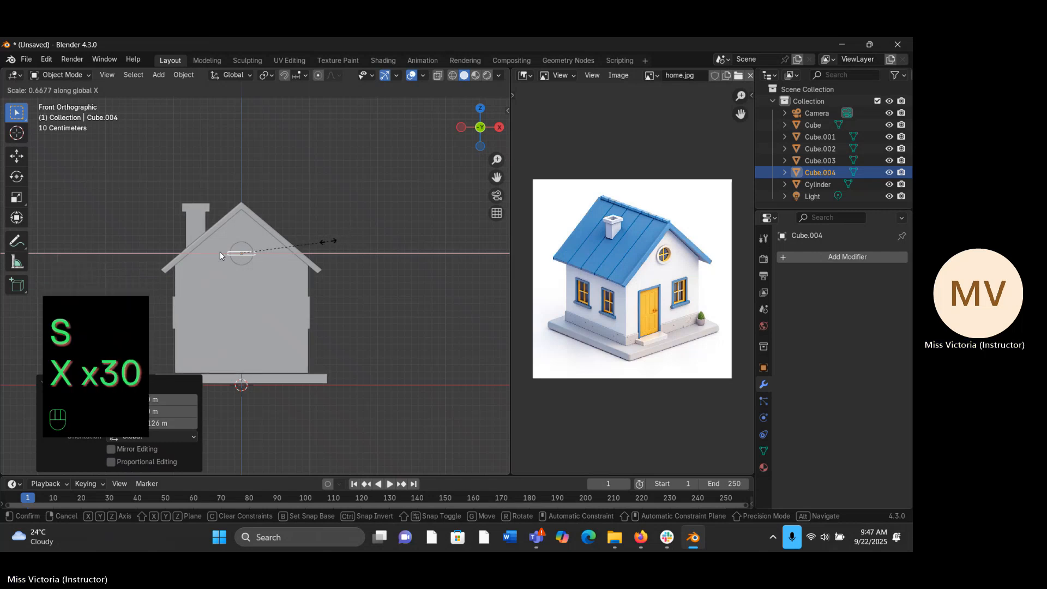
pyautogui.press('x')
pyautogui.press('x')
pyautogui.press('x')
pyautogui.press('x')
pyautogui.press('x')
pyautogui.press('x')
pyautogui.press('x')
pyautogui.press('x')
pyautogui.press('x')
pyautogui.press('x')
pyautogui.press('x')
pyautogui.press('x')
pyautogui.press('x')
pyautogui.press('x')
pyautogui.press('x')
pyautogui.press('x')
pyautogui.press('x')
pyautogui.press('x')
pyautogui.press('x')
pyautogui.press('x')
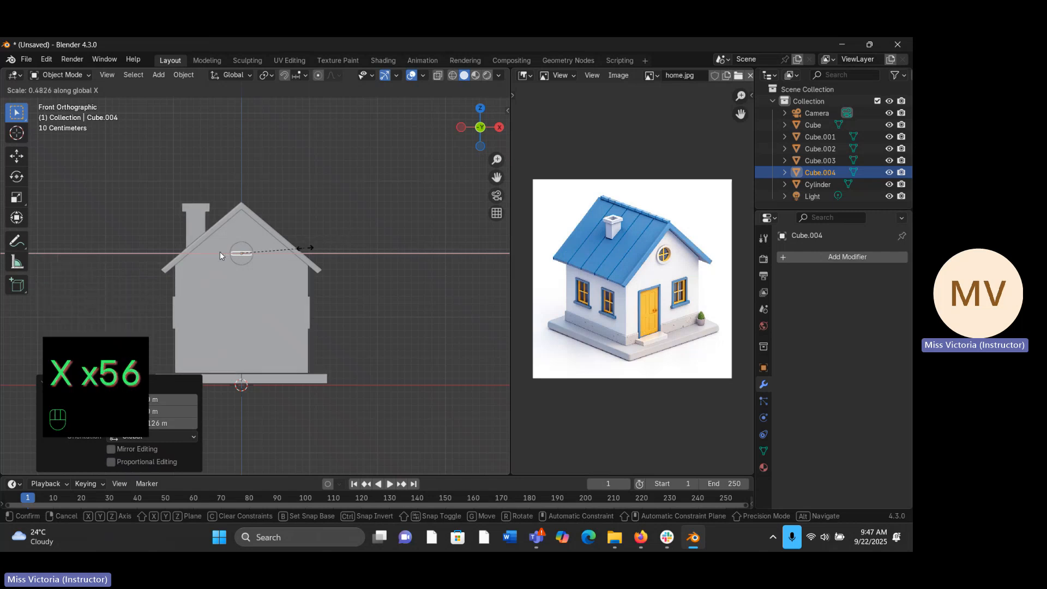
pyautogui.click(298, 248)
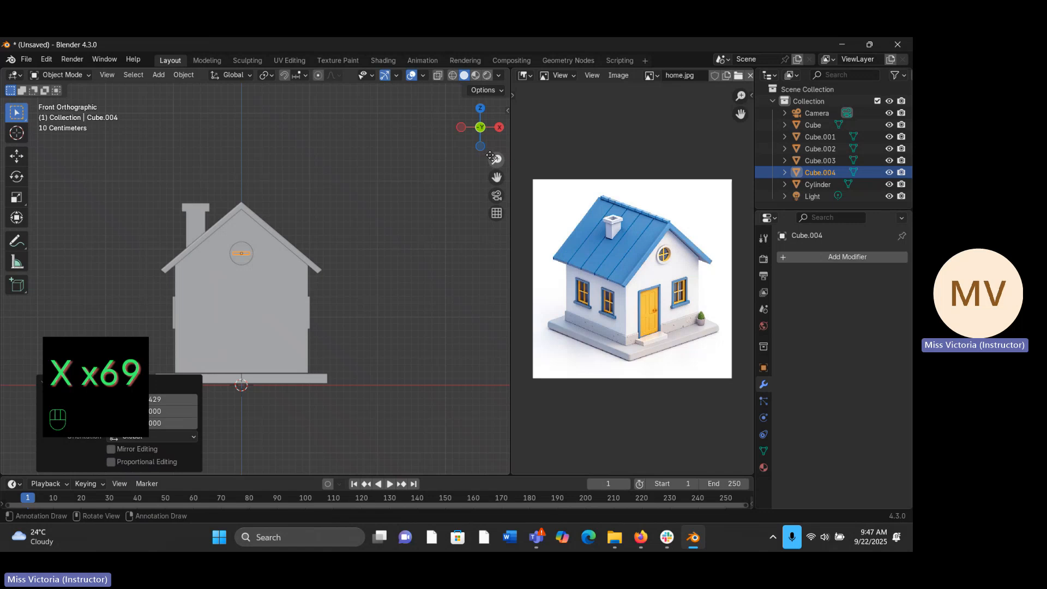
# - Thin the round window's horizontal bar to about 0.524 along the global Z axis
pyautogui.moveTo(491, 158); pyautogui.dragTo(482, 179)
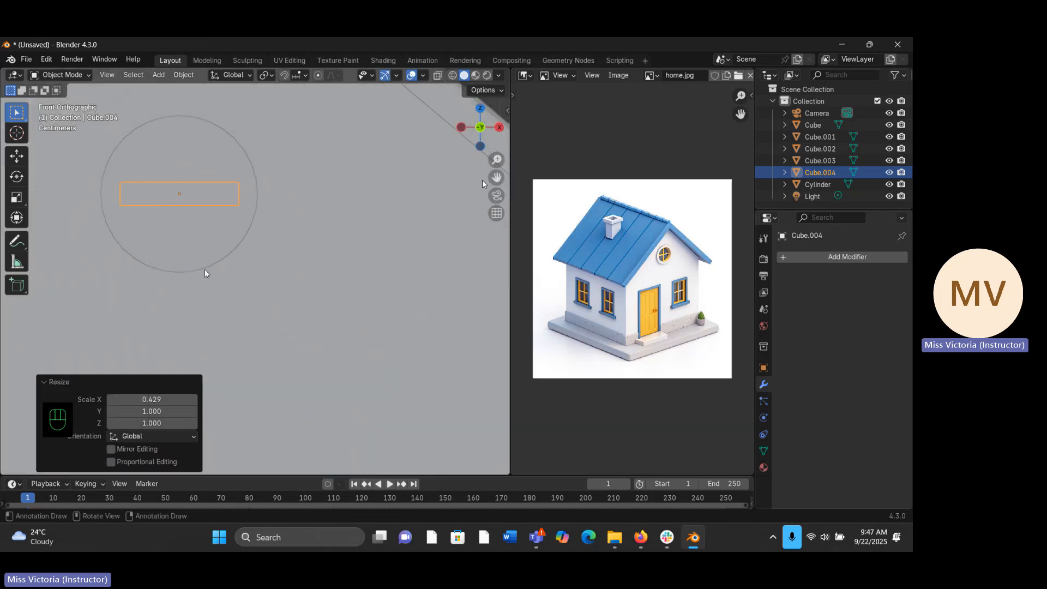
pyautogui.press('s')
pyautogui.press('z')
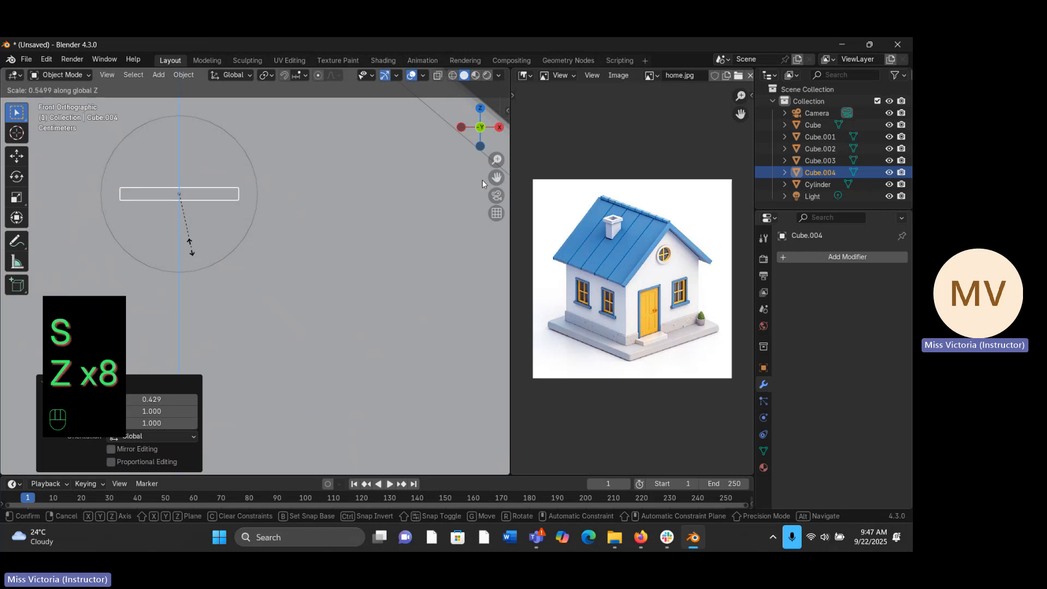
pyautogui.click(190, 245)
# - Move the horizontal bar about -0.011 m along the global Y axis within the round window's recess
pyautogui.moveTo(203, 240)
pyautogui.mouseDown(button='middle')
pyautogui.moveTo(180, 251)
pyautogui.moveTo(192, 251)
pyautogui.mouseUp(button='middle')
pyautogui.moveTo(494, 157); pyautogui.dragTo(487, 159)
pyautogui.moveTo(284, 231); pyautogui.dragTo(263, 247, button='middle')
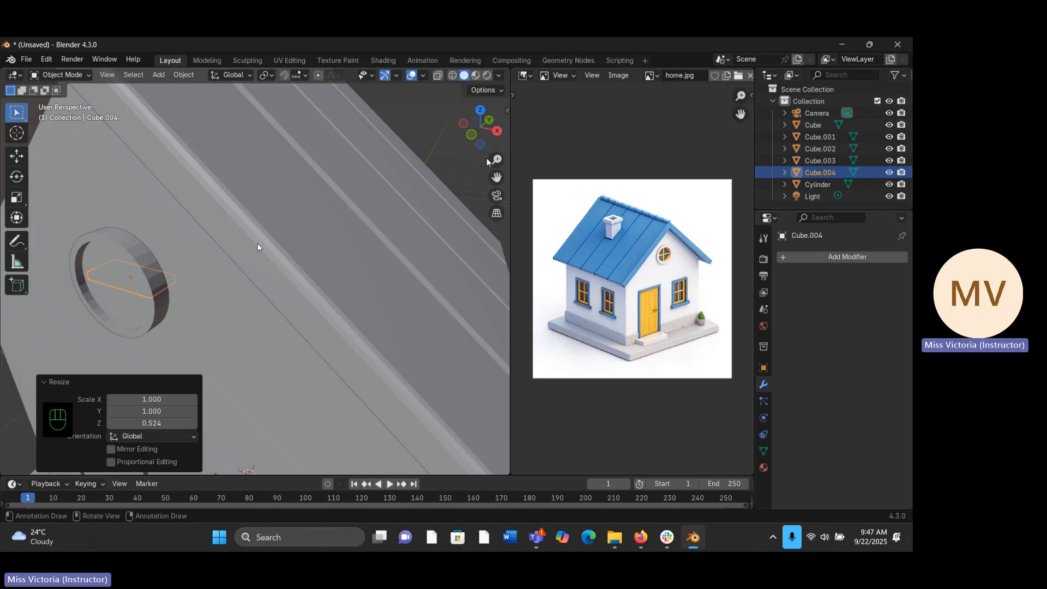
pyautogui.press('g')
pyautogui.press('y')
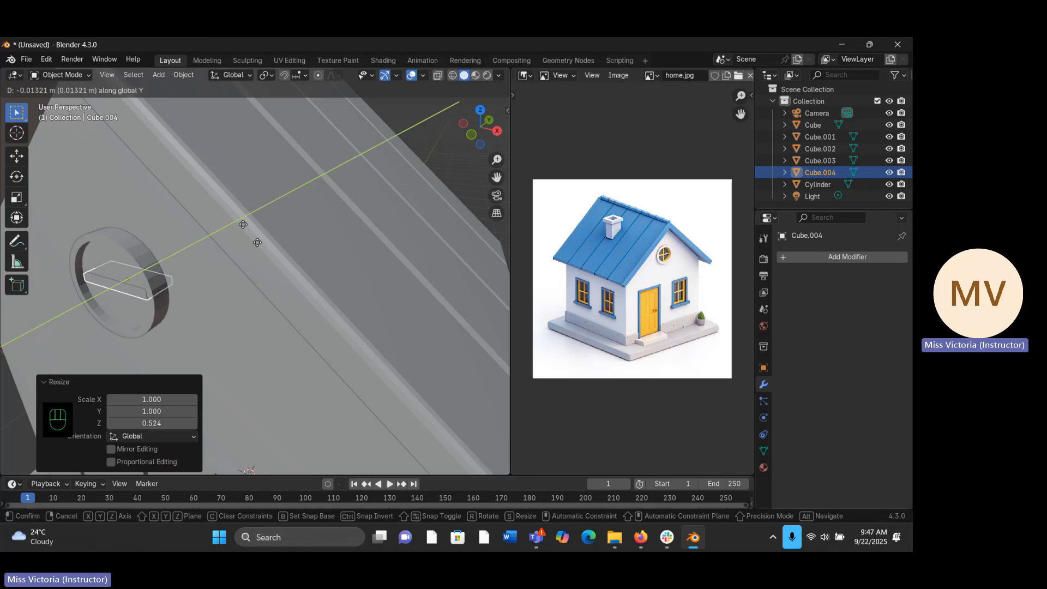
pyautogui.click(257, 242)
pyautogui.moveTo(142, 245); pyautogui.dragTo(119, 269, button='middle')
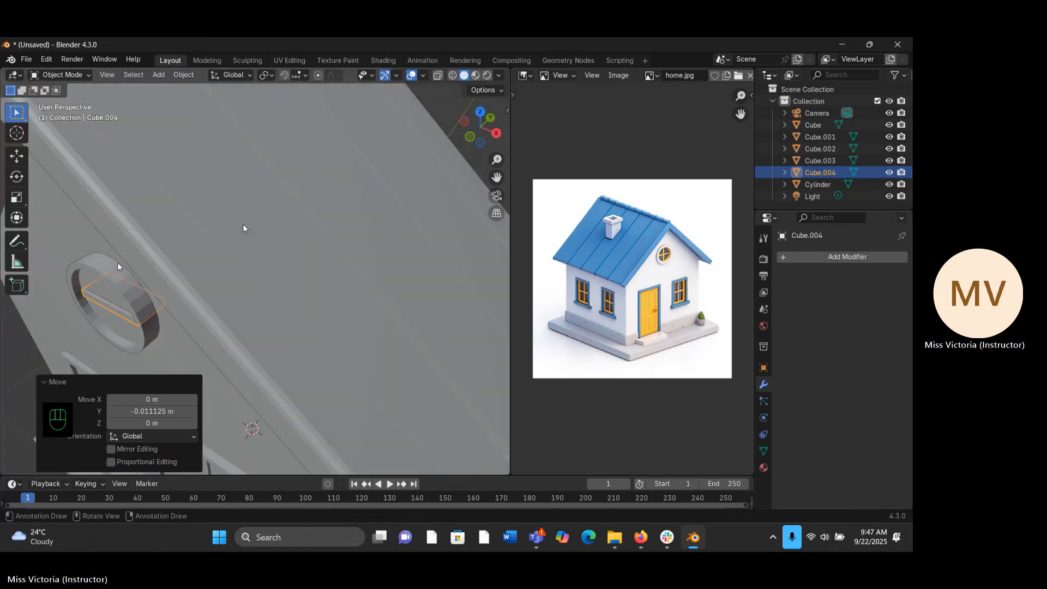
# - Thin the round window's horizontal bar to 0.26 along the global Y axis
pyautogui.press('s')
pyautogui.press('y')
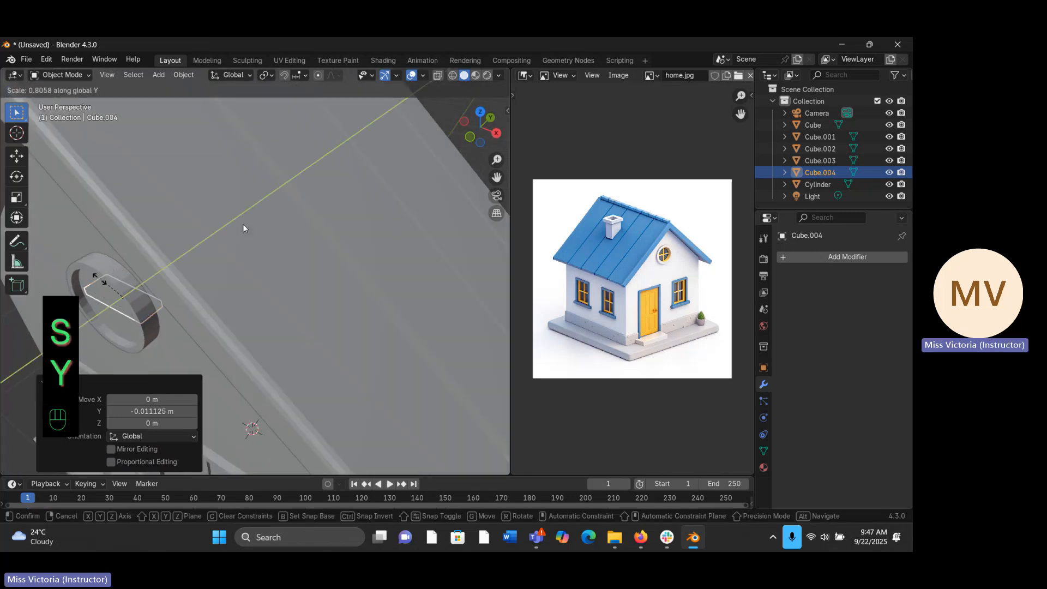
pyautogui.click(243, 228)
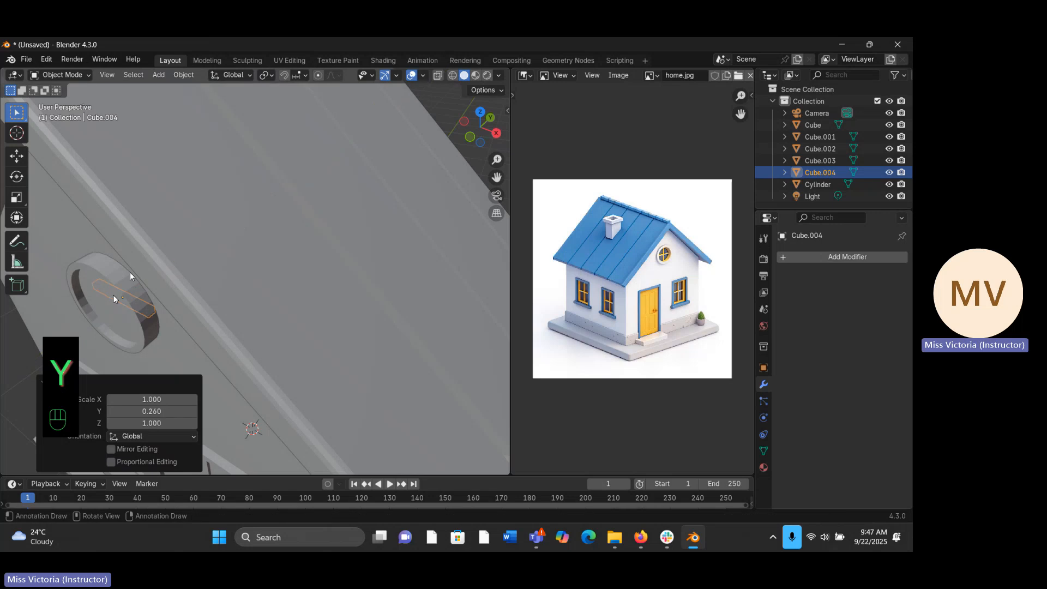
# - Move the thinned bar about -0.047 m along the global Y axis within the round window's recess
pyautogui.press('g')
pyautogui.press('y')
pyautogui.press('y')
pyautogui.press('y')
pyautogui.press('y')
pyautogui.press('y')
pyautogui.press('y')
pyautogui.press('y')
pyautogui.press('y')
pyautogui.press('y')
pyautogui.press('y')
pyautogui.press('y')
pyautogui.press('y')
pyautogui.press('y')
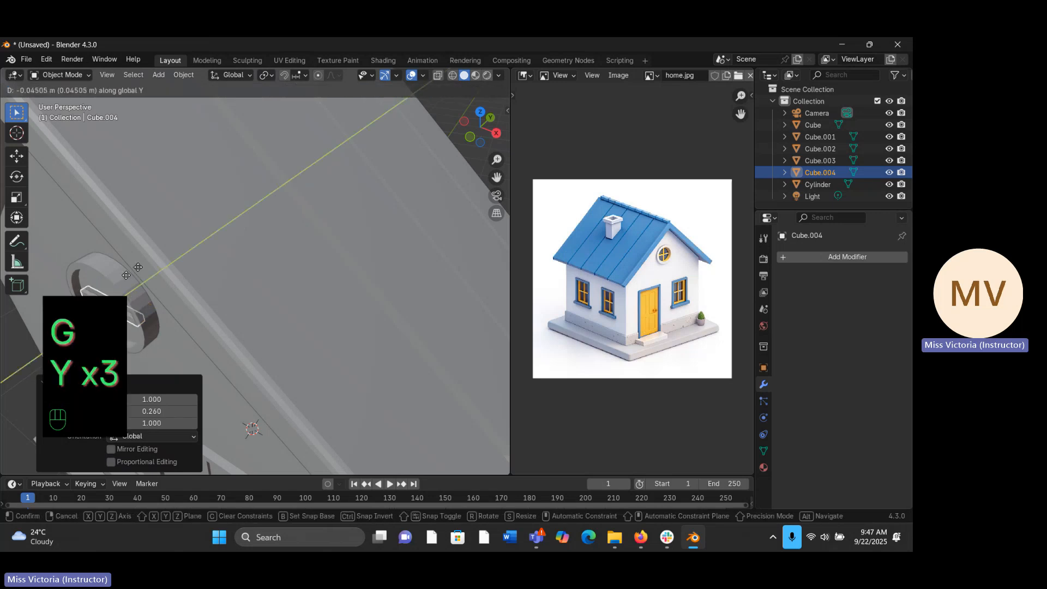
pyautogui.click(127, 277)
# - Scale the horizontal bar along the global X axis to 1.034 so it spans the round window's opening
pyautogui.moveTo(153, 242); pyautogui.dragTo(177, 178, button='middle')
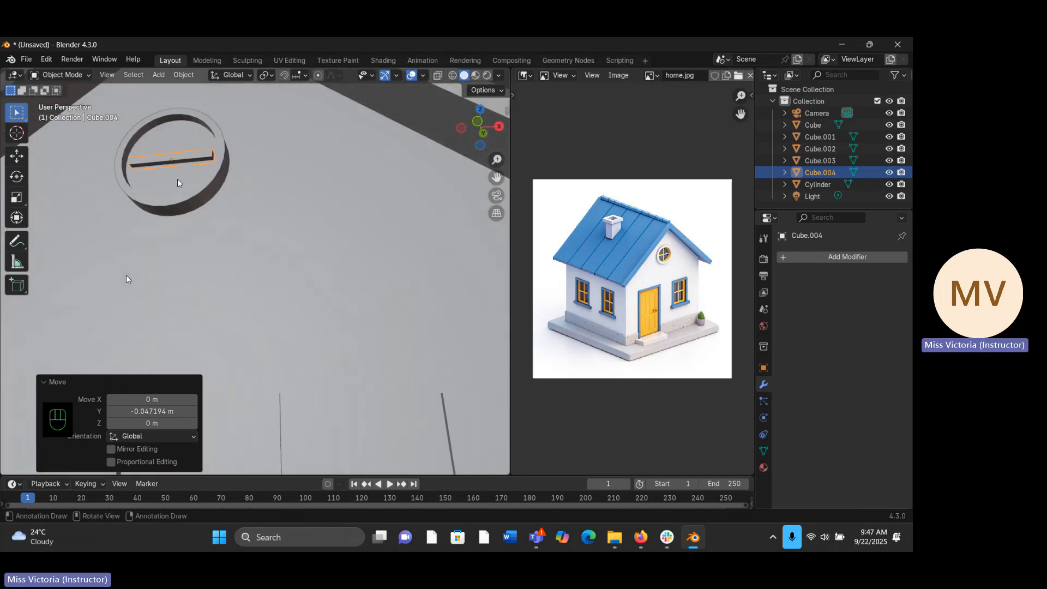
pyautogui.press('s')
pyautogui.press('x')
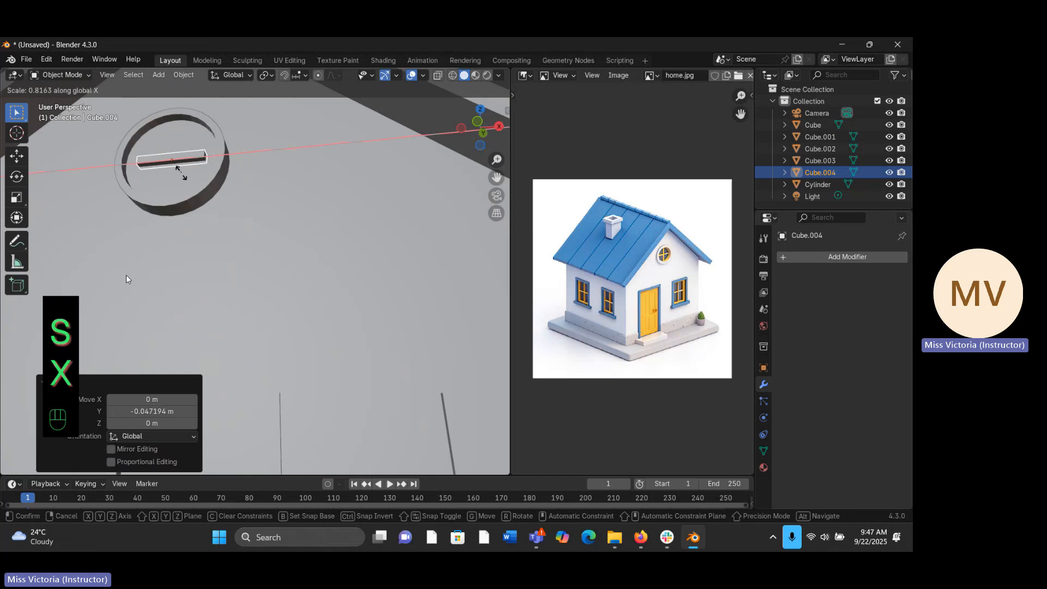
pyautogui.click(126, 275)
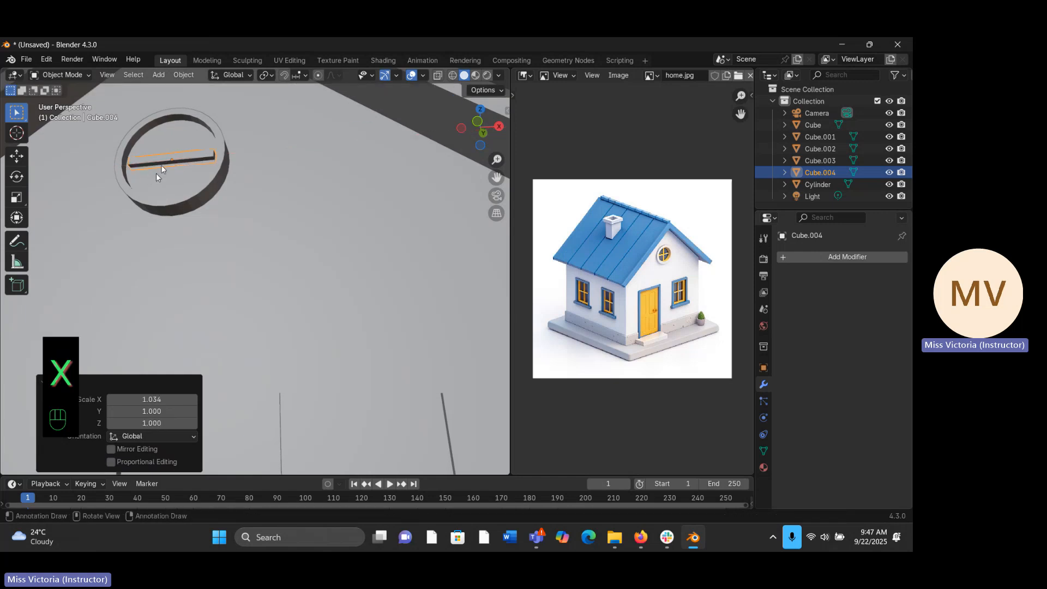
# - In front view, duplicate the bar in place and rotate the copy 90 degrees about the global Y axis to make the vertical crossbar
pyautogui.moveTo(156, 173); pyautogui.dragTo(179, 193, button='middle')
pyautogui.press('KP_1')
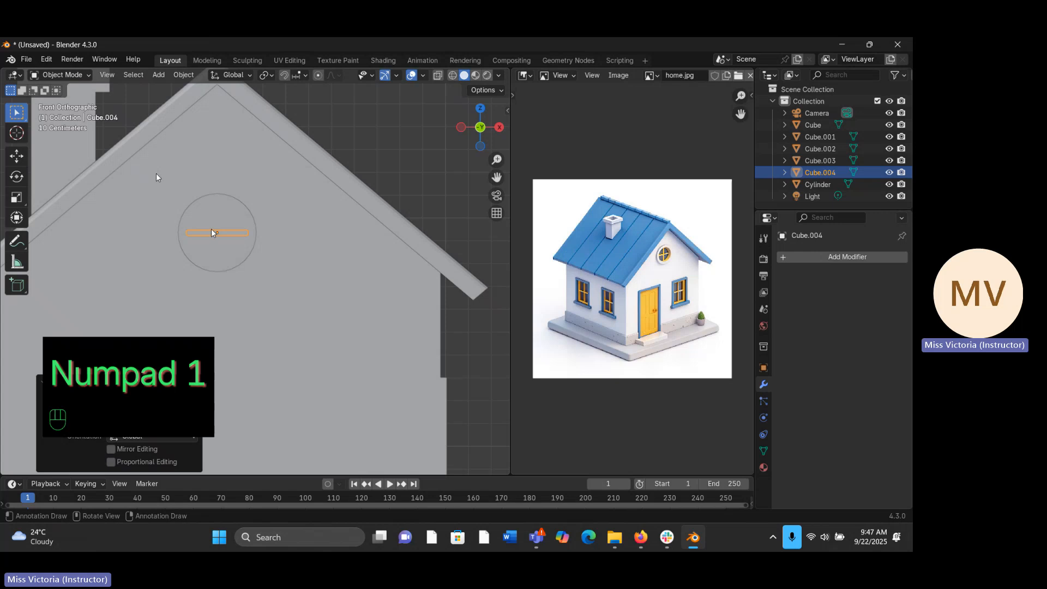
pyautogui.hotkey('shift', 'd')
pyautogui.rightClick(242, 167)
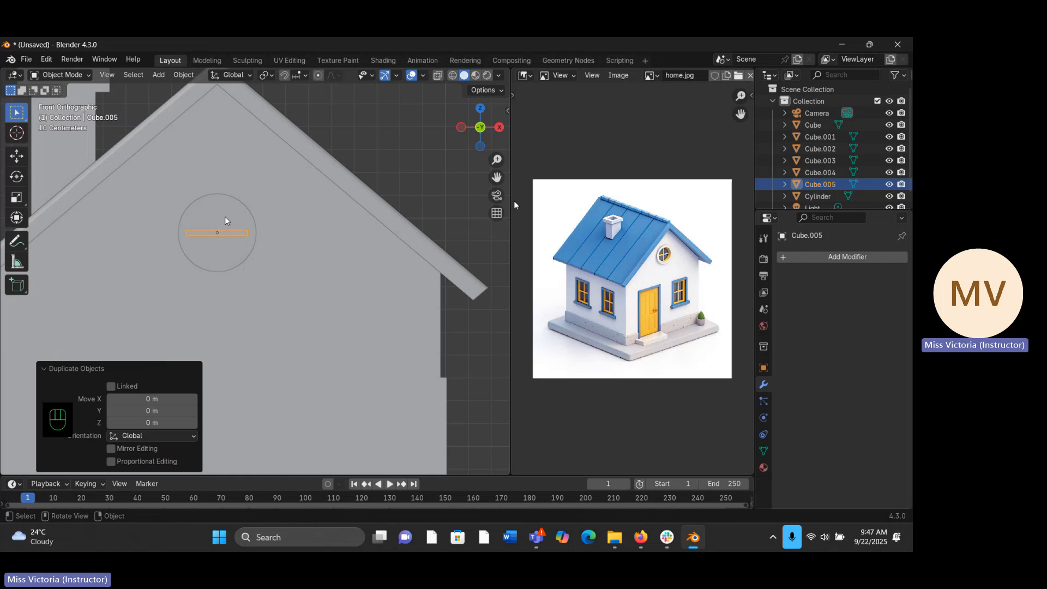
pyautogui.press('r')
pyautogui.press('y')
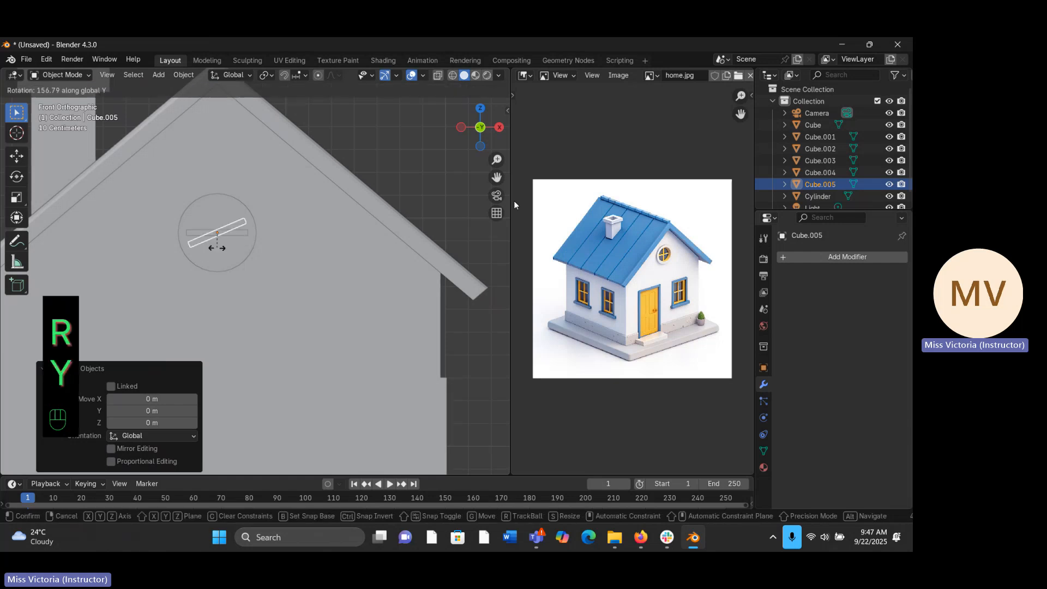
pyautogui.write('90')
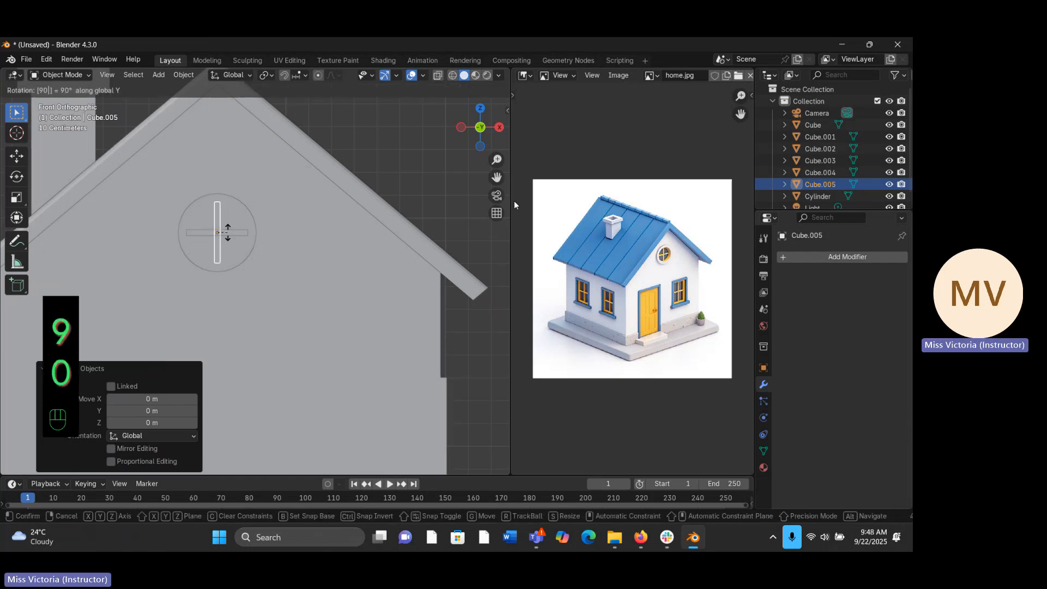
pyautogui.press('Return')
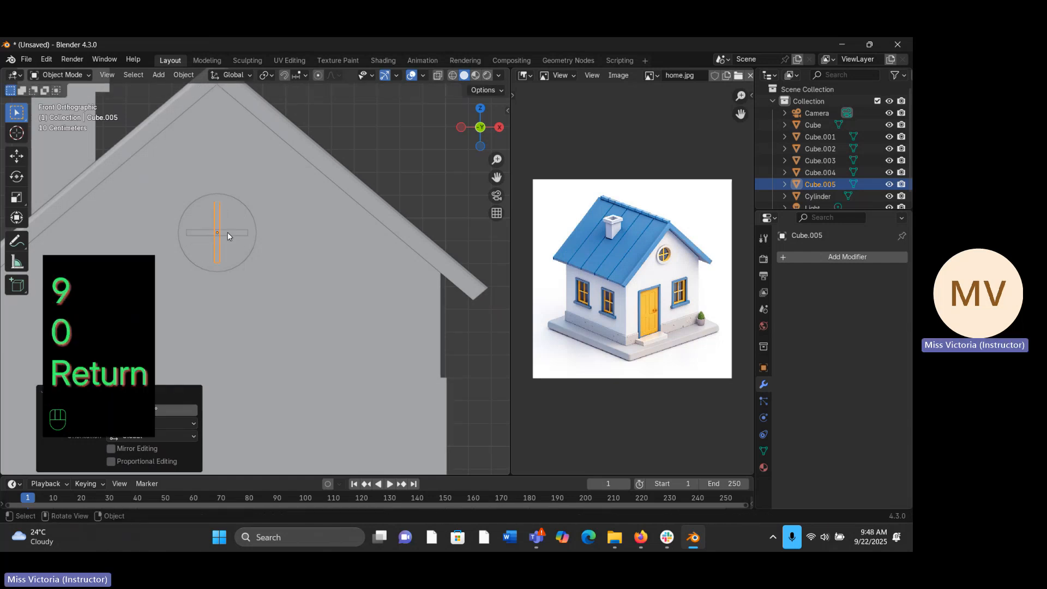
pyautogui.click(423, 124)
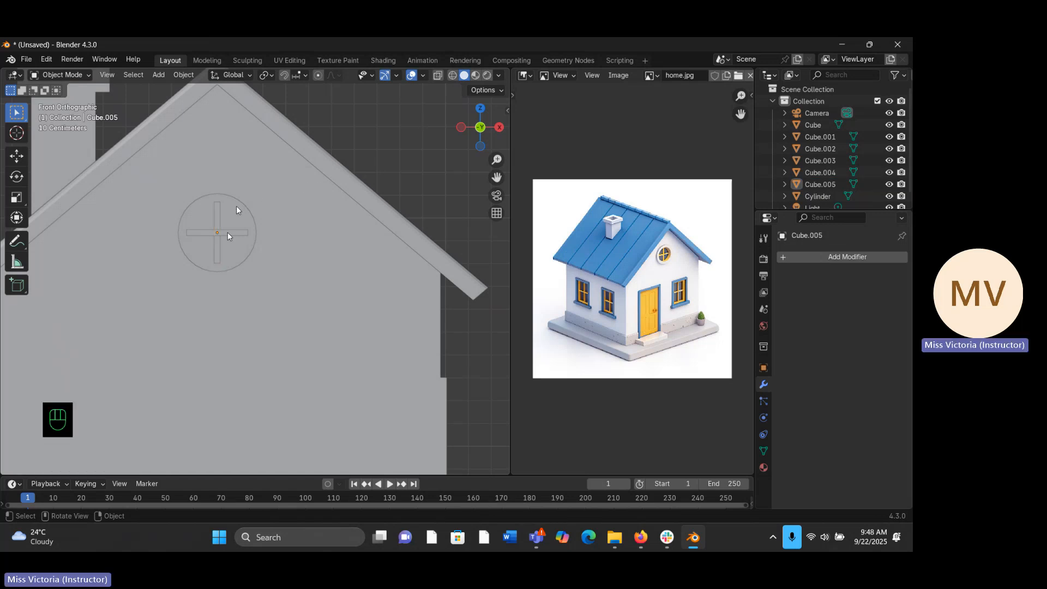
# - Raise the house's base slab about 0.029 m along the global Z axis to meet the walls
pyautogui.moveTo(496, 159); pyautogui.dragTo(503, 164)
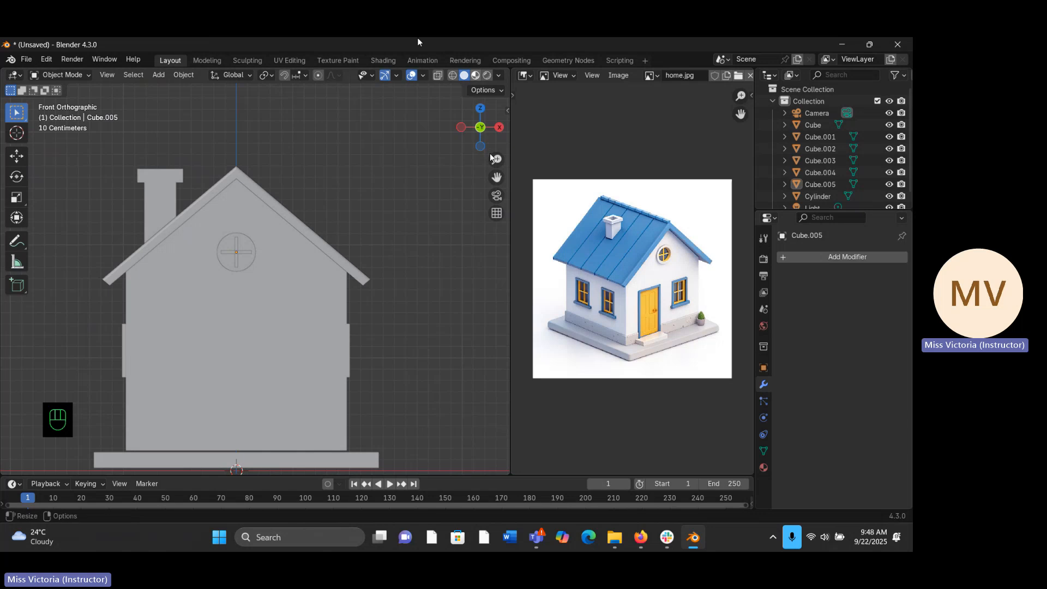
pyautogui.click(280, 392)
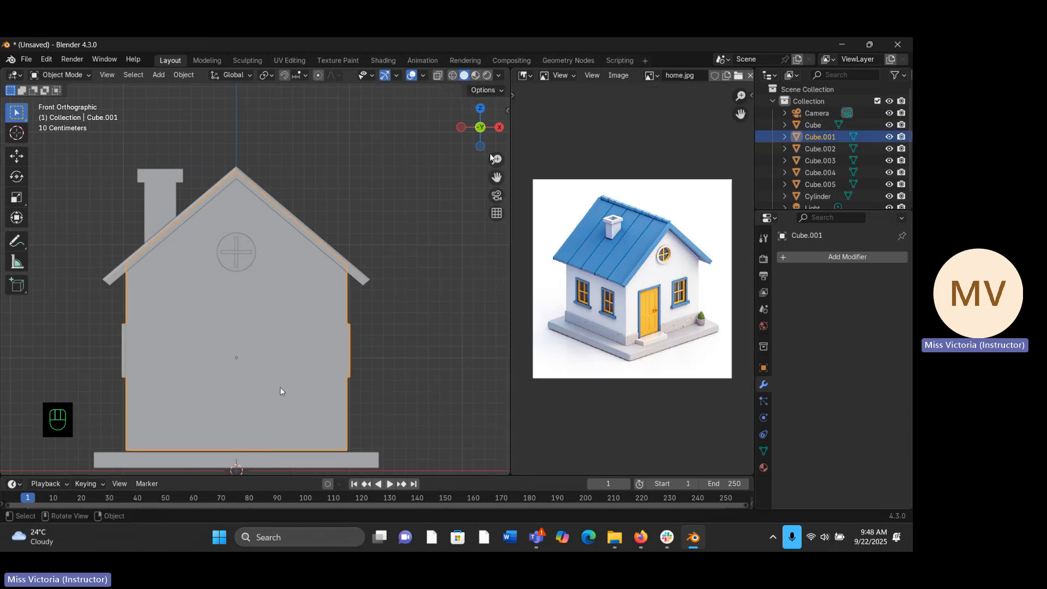
pyautogui.click(335, 467)
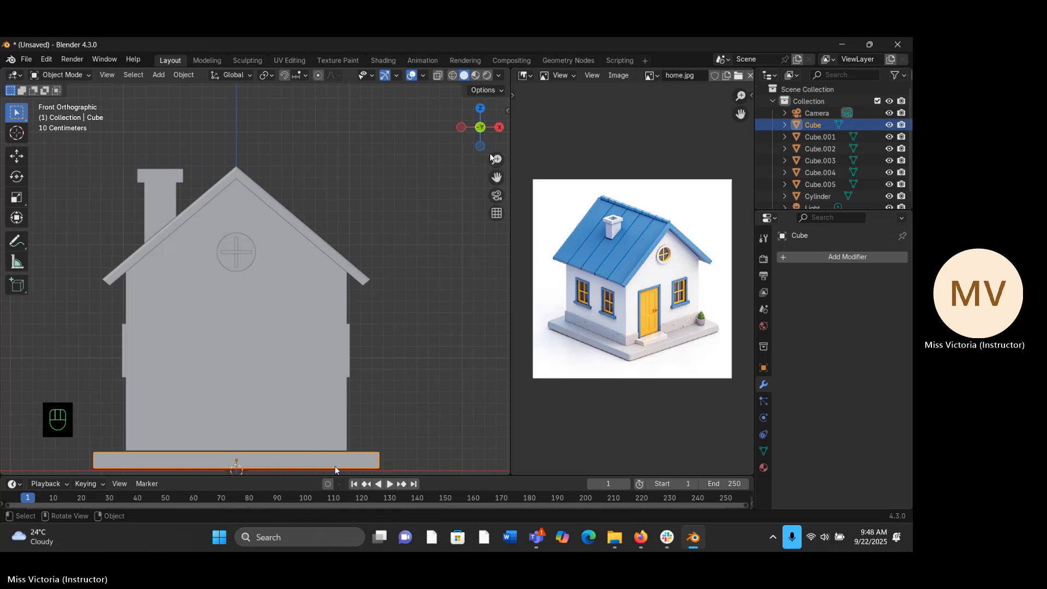
pyautogui.press('g')
pyautogui.press('z')
pyautogui.press('z')
pyautogui.press('z')
pyautogui.press('z')
pyautogui.press('z')
pyautogui.press('z')
pyautogui.press('z')
pyautogui.press('z')
pyautogui.click(333, 463)
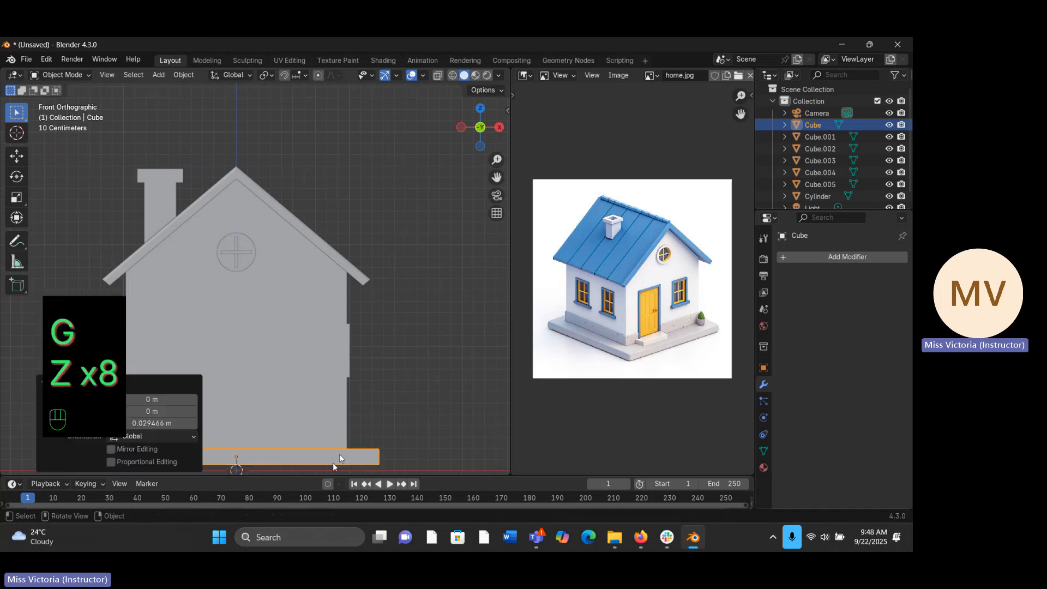
pyautogui.click(400, 409)
# - Switch the 3D view to Material Preview shading and show the house's front and side in perspective
pyautogui.moveTo(414, 362); pyautogui.dragTo(458, 330, button='middle')
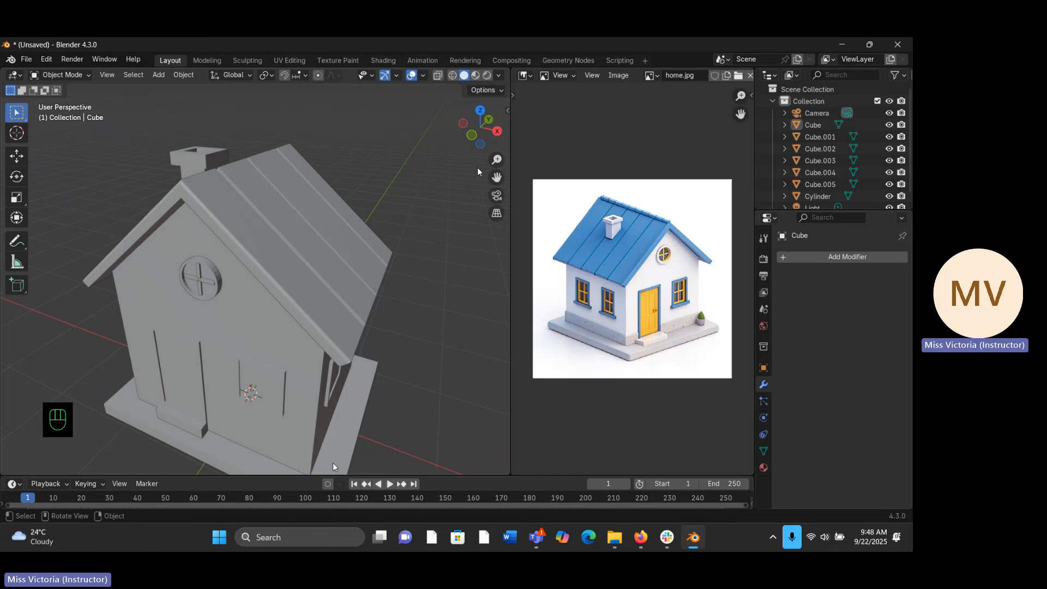
pyautogui.moveTo(494, 157); pyautogui.dragTo(486, 170)
pyautogui.moveTo(244, 349); pyautogui.dragTo(292, 327, button='middle')
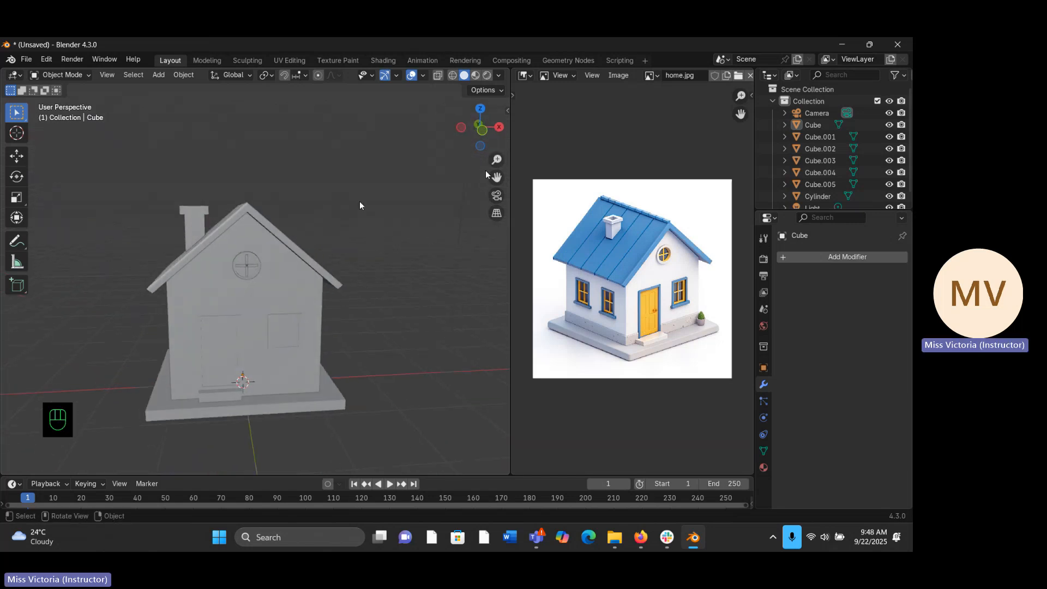
pyautogui.click(476, 77)
pyautogui.moveTo(284, 322)
pyautogui.mouseDown(button='middle')
pyautogui.moveTo(310, 257)
pyautogui.moveTo(209, 308)
pyautogui.moveTo(330, 312)
pyautogui.moveTo(254, 338)
pyautogui.moveTo(248, 323)
pyautogui.mouseUp(button='middle')
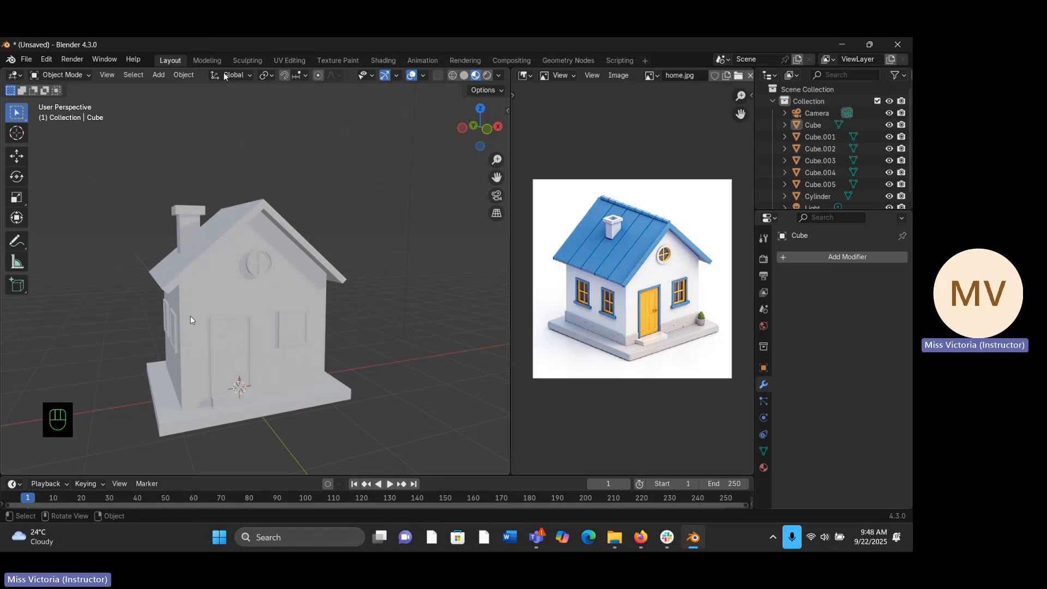
pyautogui.moveTo(289, 355); pyautogui.dragTo(299, 267, button='middle')
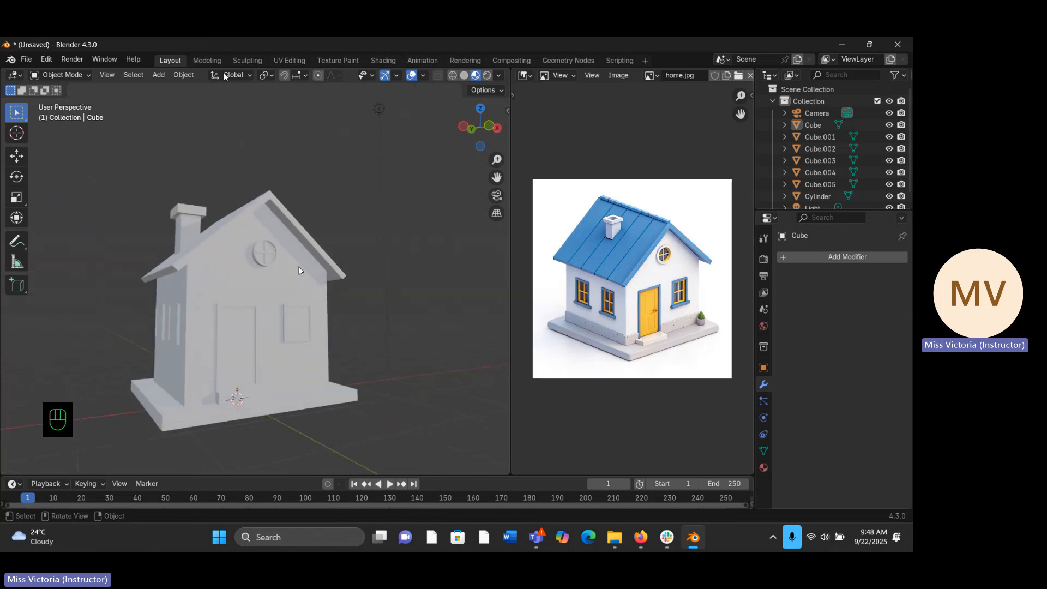
# - Select the house's main body and open its material properties
pyautogui.click(234, 282)
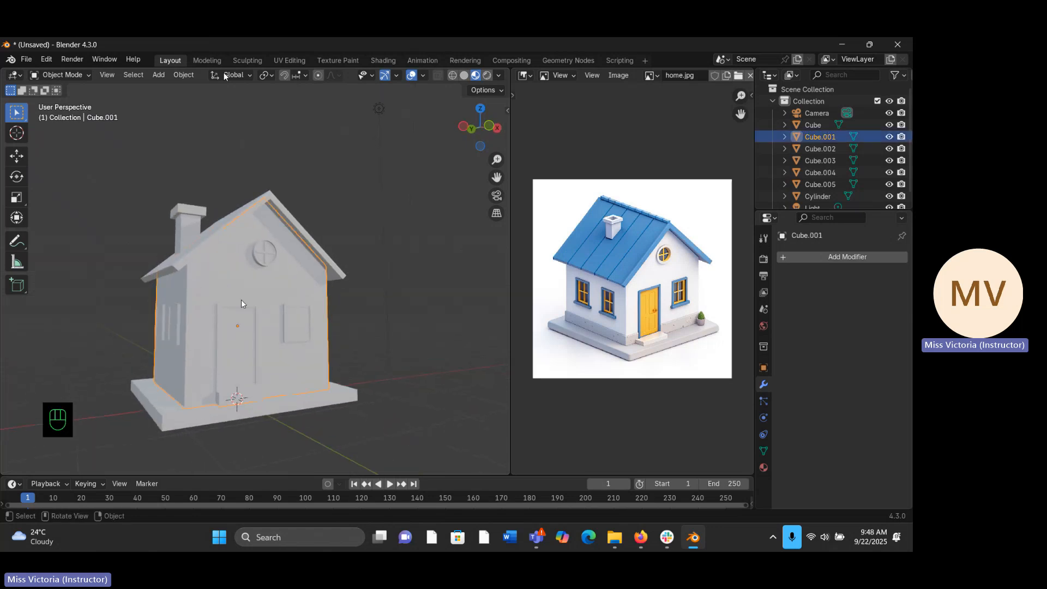
pyautogui.click(764, 467)
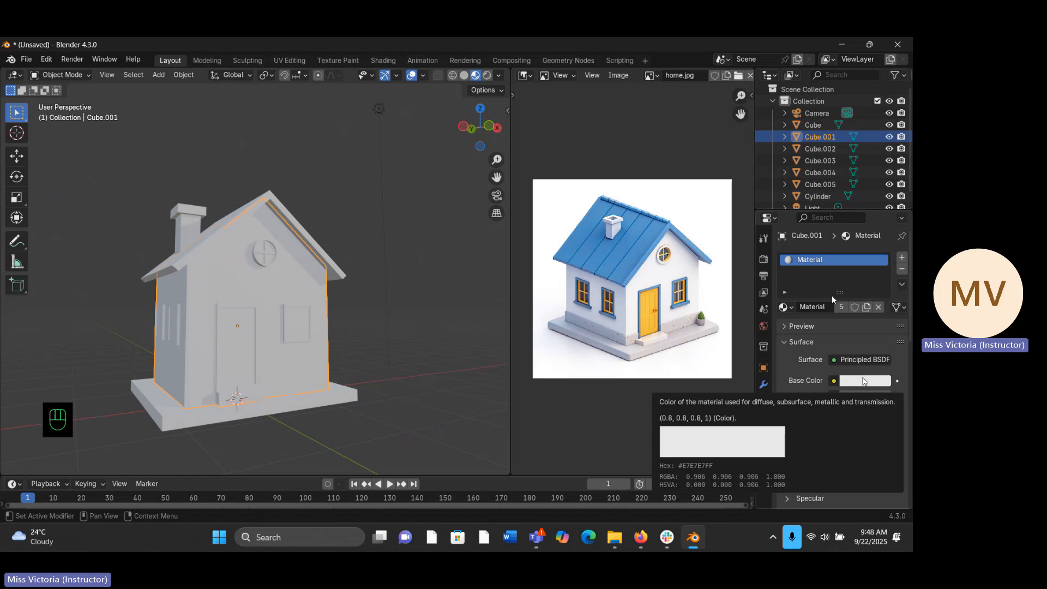
pyautogui.click(366, 282)
pyautogui.click(275, 262)
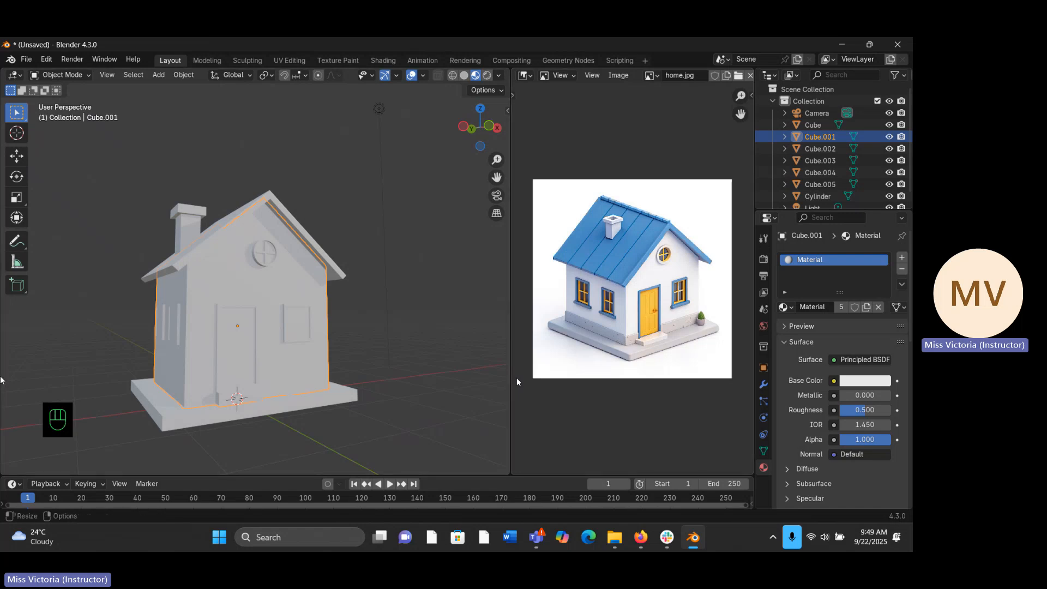
# - In Edit Mode, select the horizontal loop of faces around the base of the house's walls
pyautogui.press('Tab')
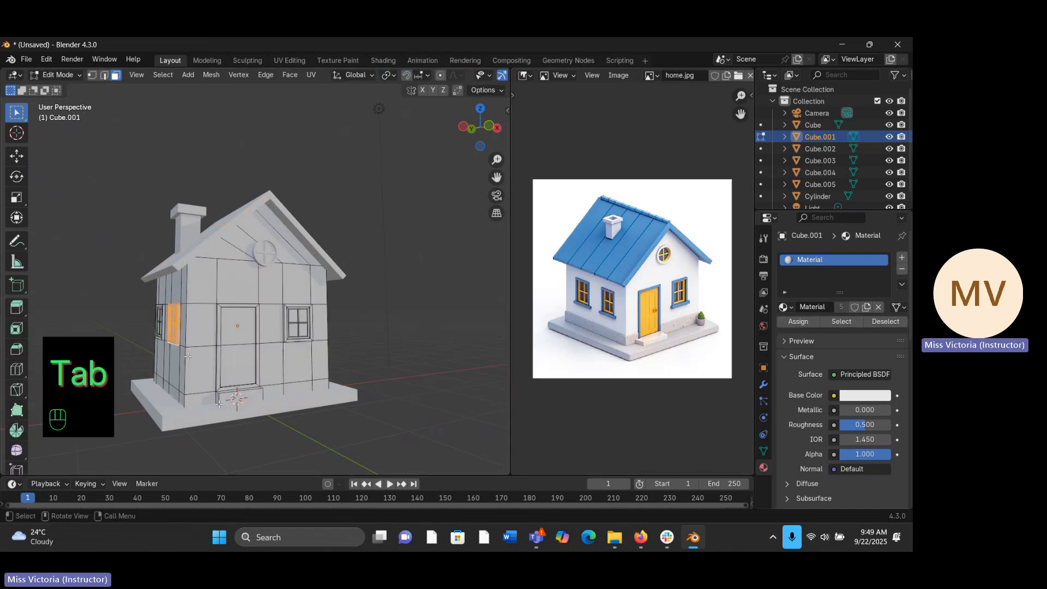
pyautogui.moveTo(218, 404); pyautogui.dragTo(228, 394, button='middle')
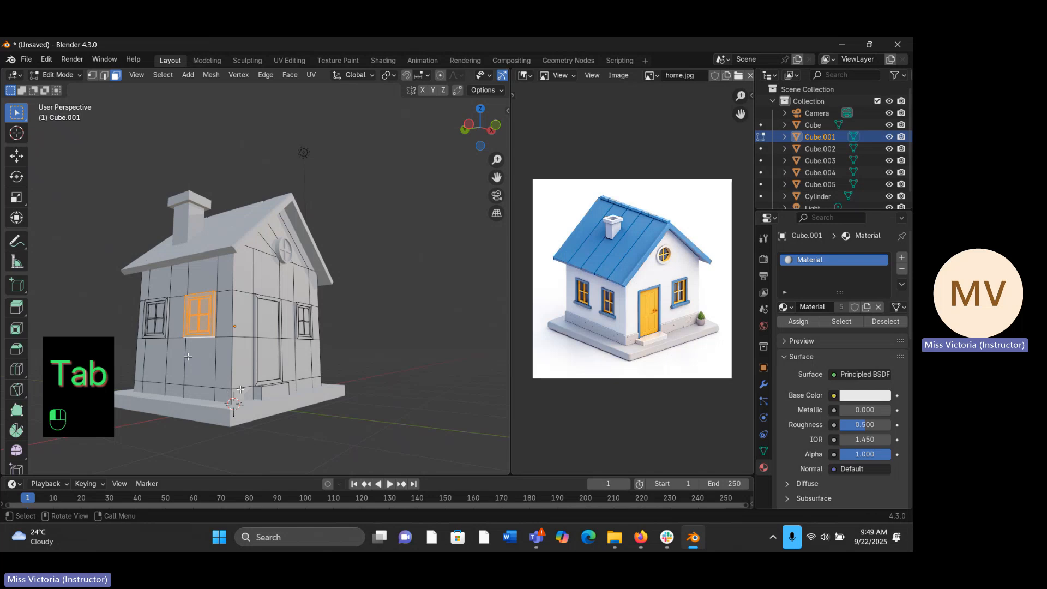
pyautogui.click(224, 396)
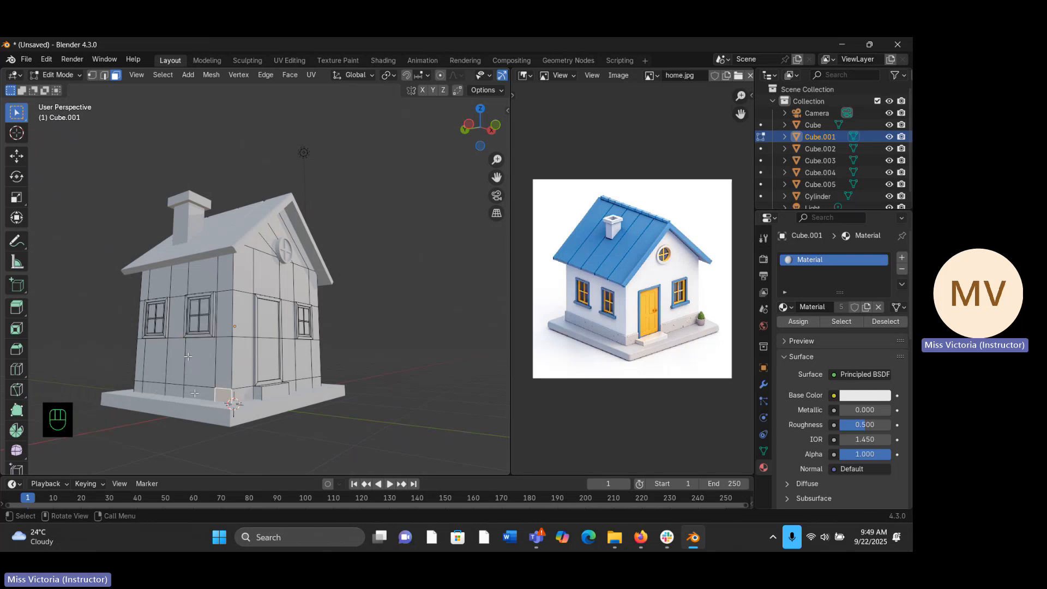
pyautogui.click(196, 393)
pyautogui.moveTo(227, 382); pyautogui.dragTo(195, 399, button='middle')
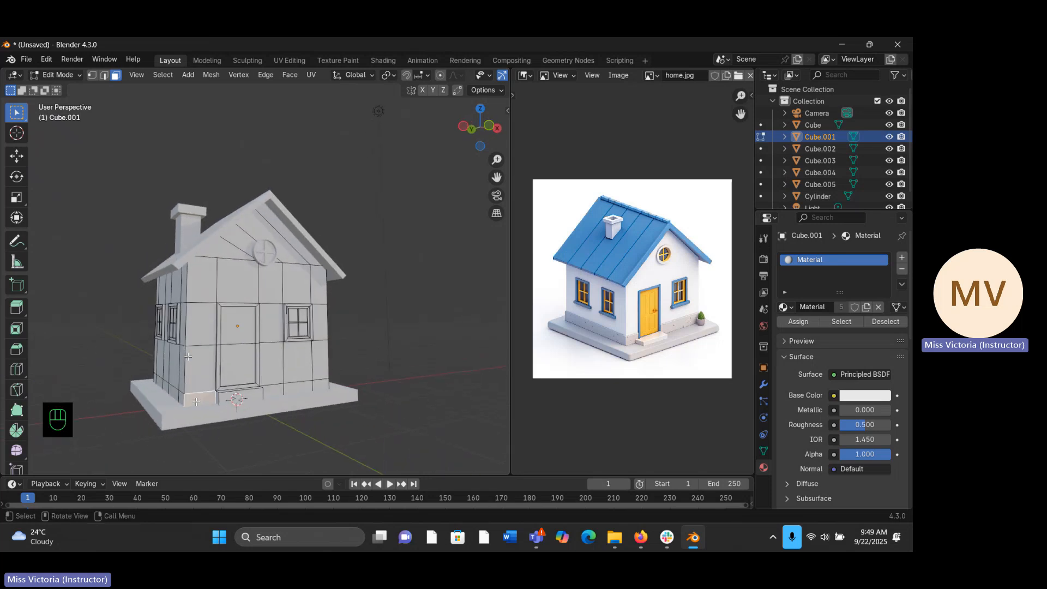
pyautogui.press('x')
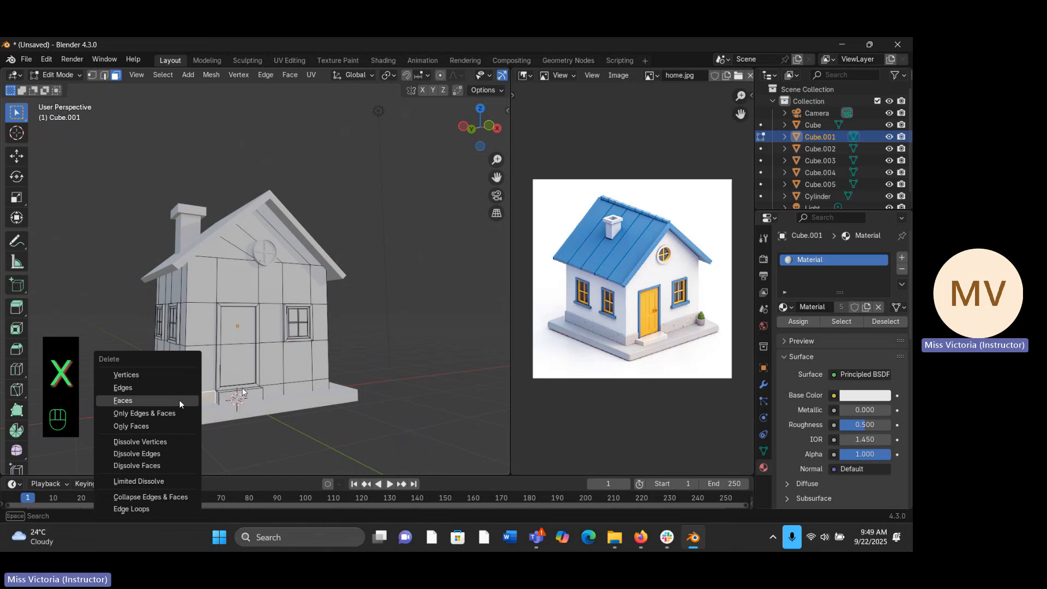
pyautogui.moveTo(243, 386); pyautogui.dragTo(302, 361, button='middle')
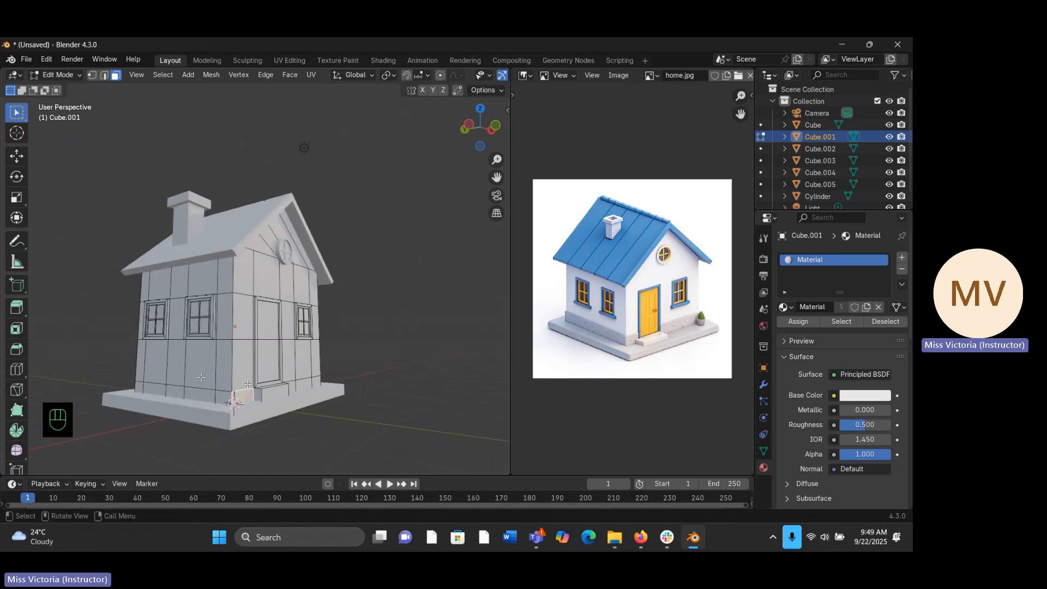
pyautogui.keyDown('alt'); pyautogui.click(234, 394); pyautogui.keyUp('alt')
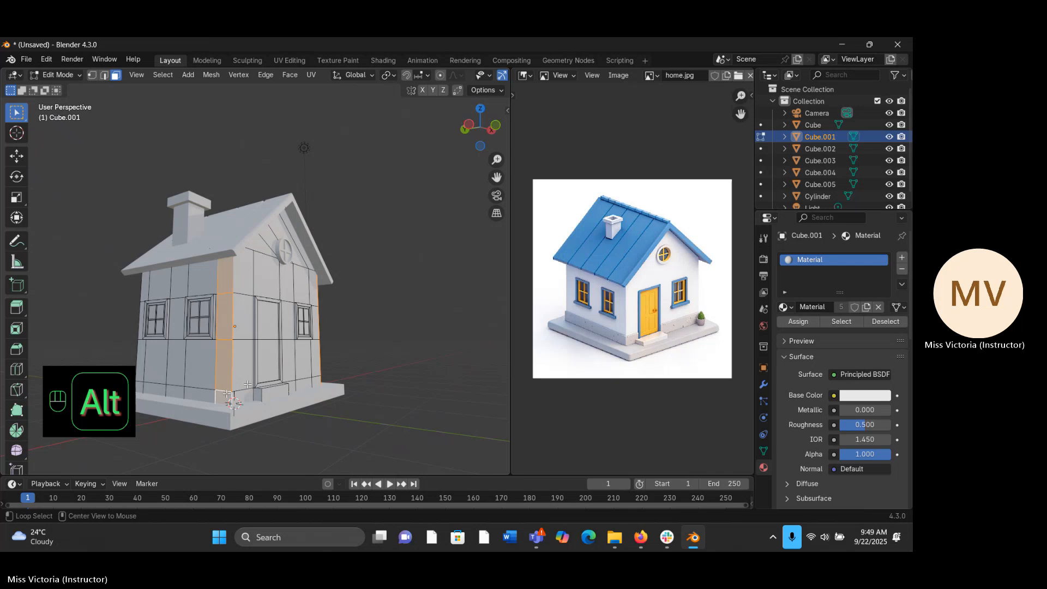
pyautogui.click(233, 394)
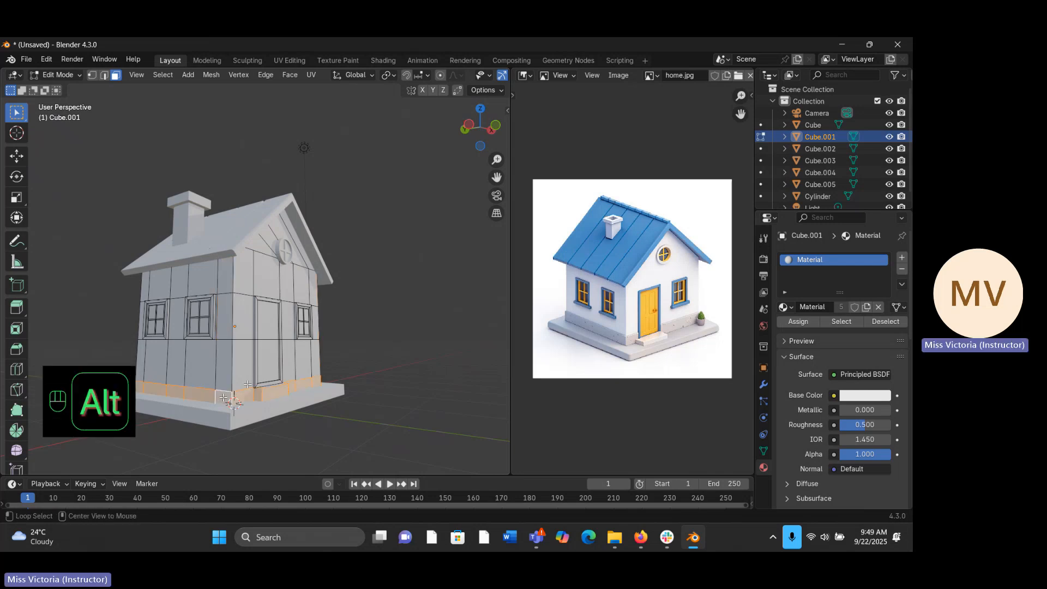
# - Add a second material slot to the house body with a new material named "grey"
pyautogui.keyDown('alt'); pyautogui.moveTo(221, 399); pyautogui.dragTo(247, 385, button='middle'); pyautogui.keyUp('alt')
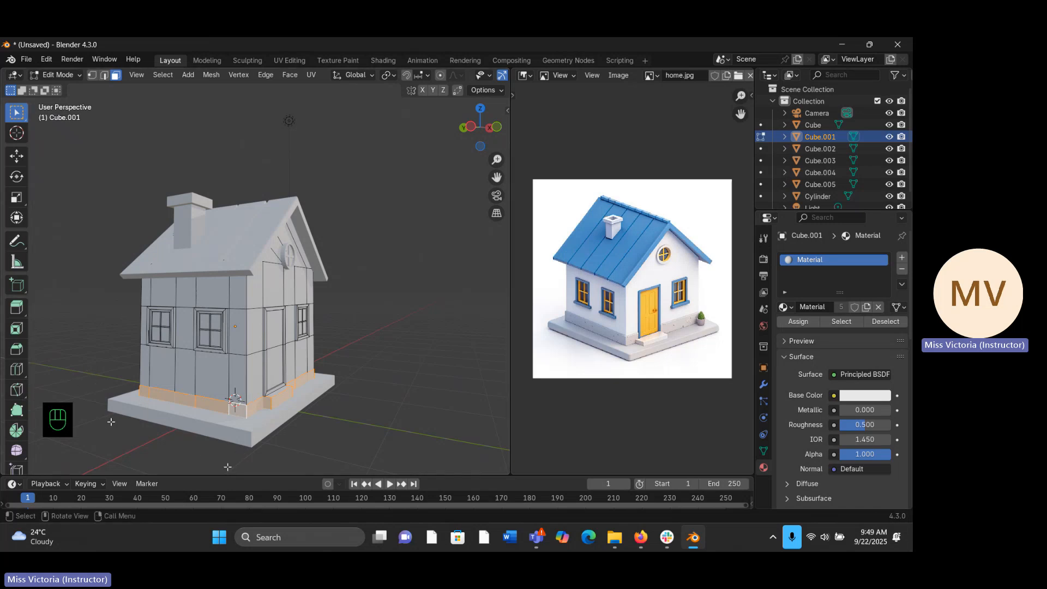
pyautogui.moveTo(112, 421); pyautogui.dragTo(141, 420, button='middle')
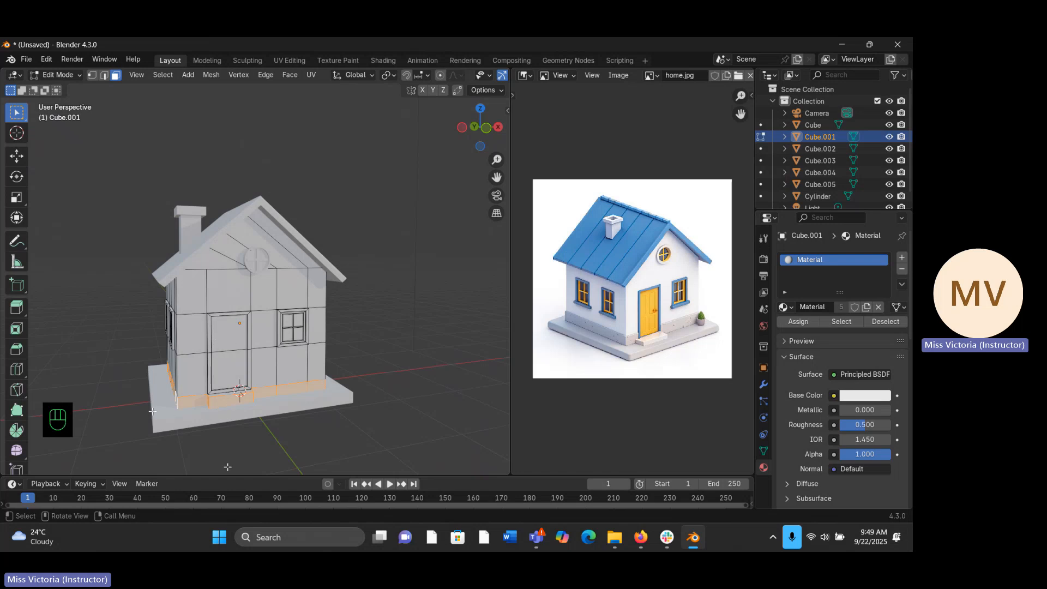
pyautogui.moveTo(152, 411); pyautogui.dragTo(130, 409, button='middle')
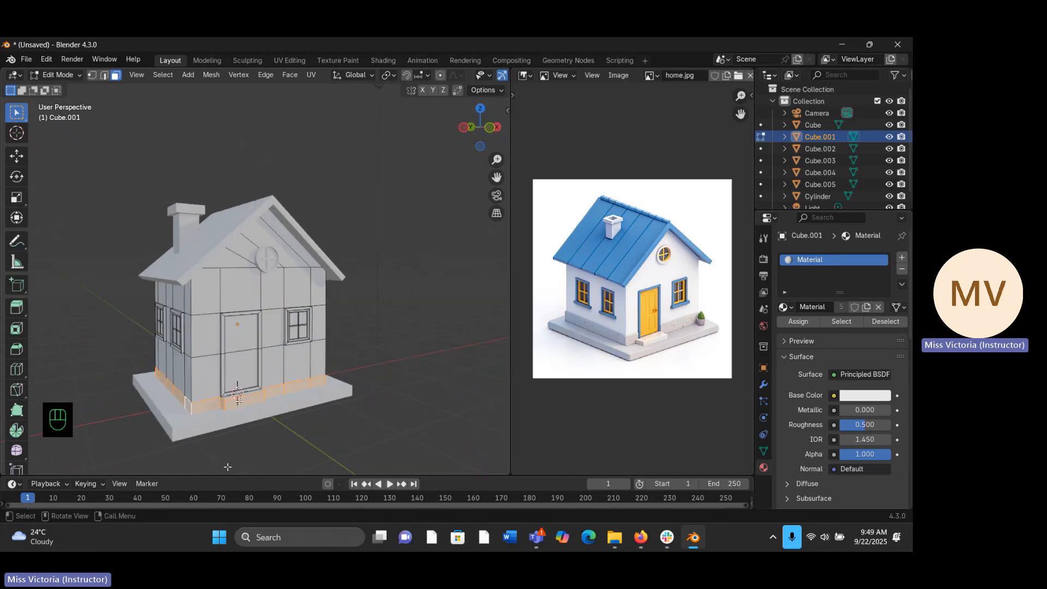
pyautogui.click(903, 259)
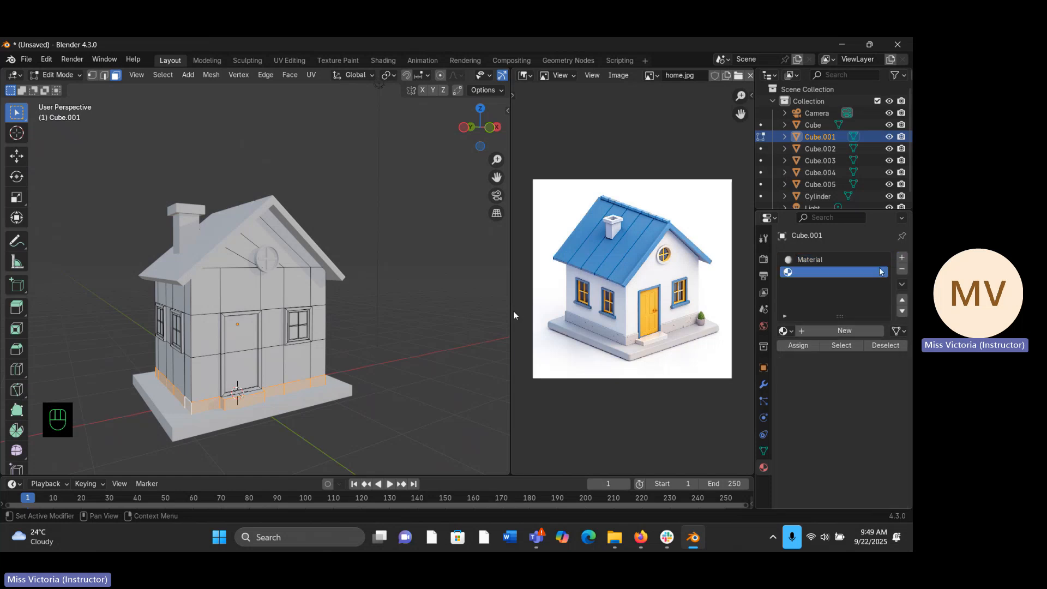
pyautogui.click(833, 327)
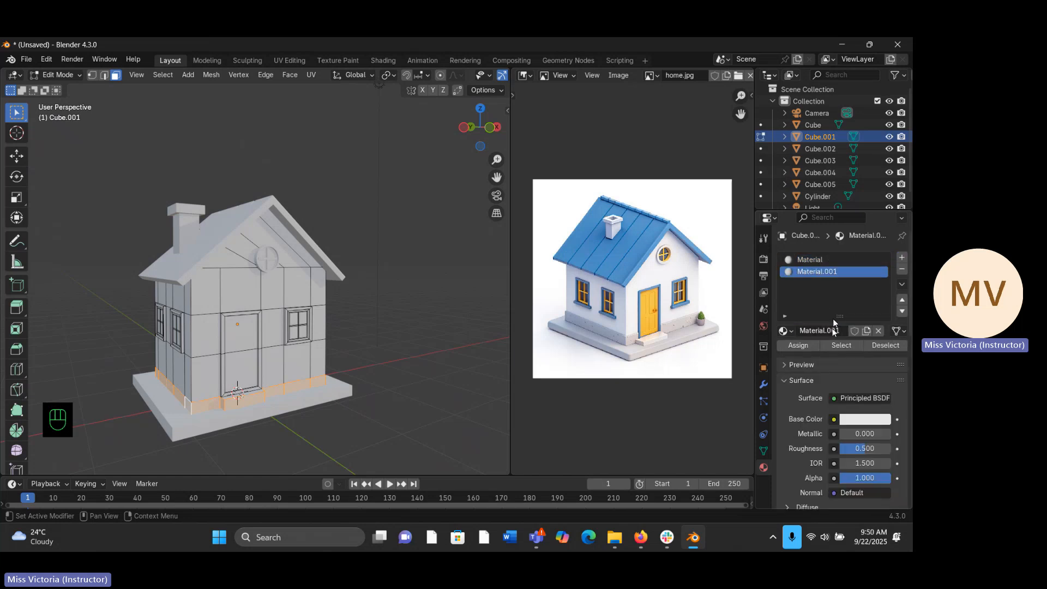
pyautogui.doubleClick(836, 330)
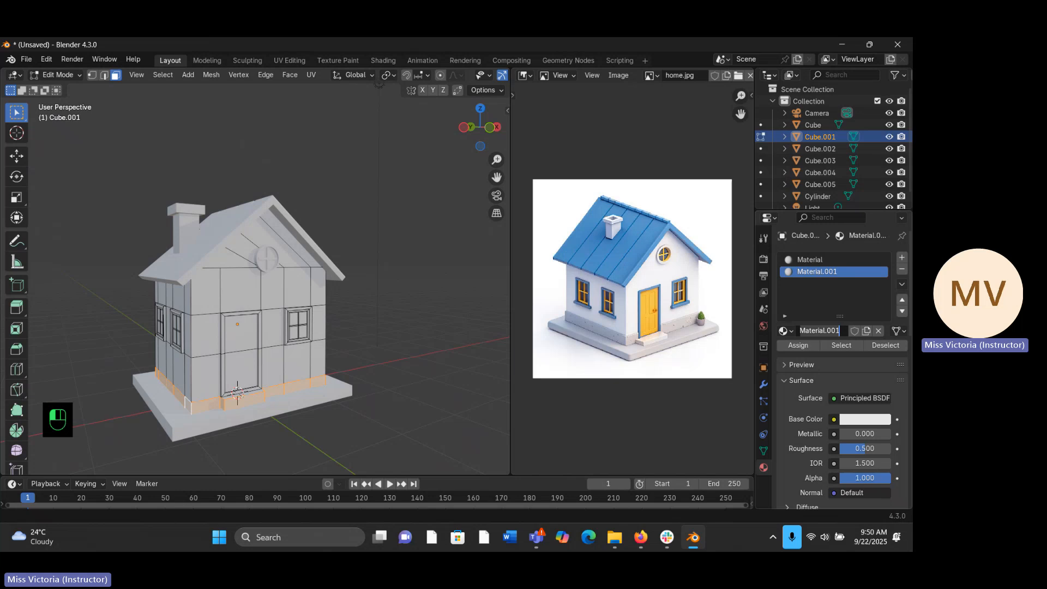
pyautogui.write('grey')
pyautogui.press('Return')
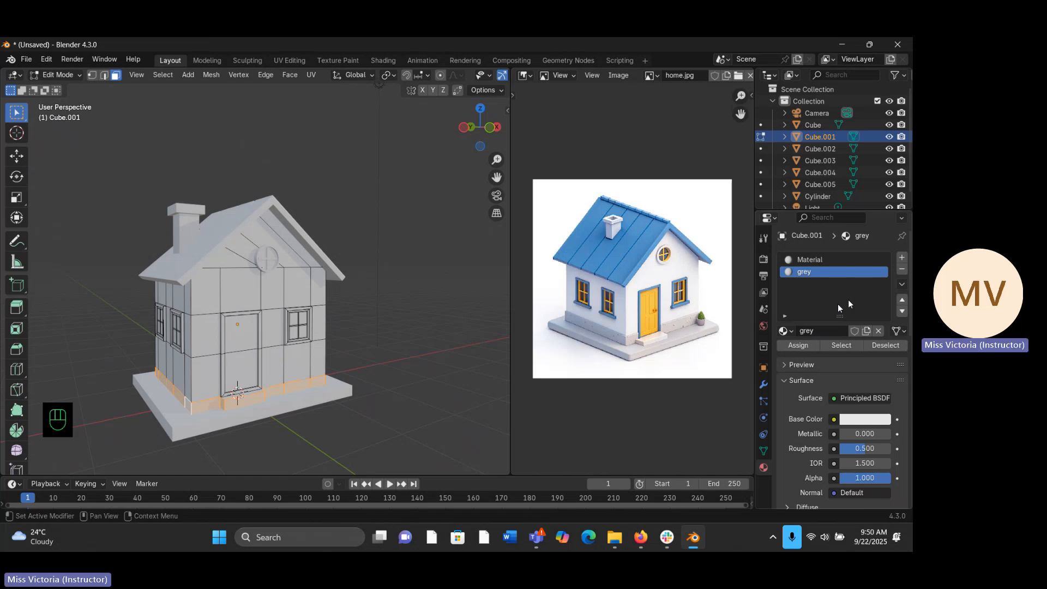
# - Darken the grey material's base colour to a value of 0.231 and assign it to the selected wall-base faces
pyautogui.click(873, 423)
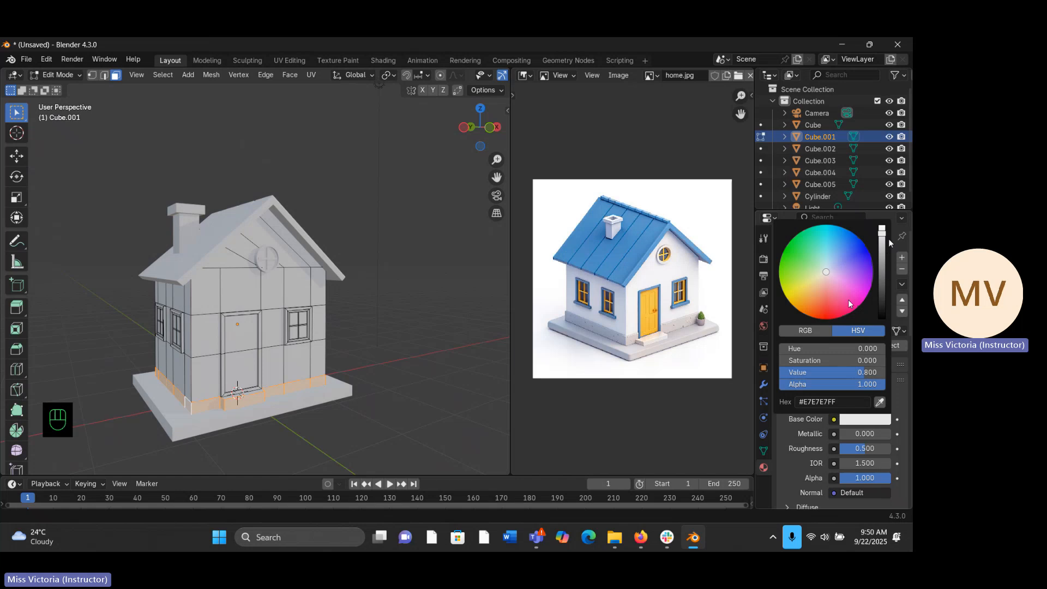
pyautogui.moveTo(890, 235); pyautogui.dragTo(882, 273)
pyautogui.scroll(-5, 849, 300)
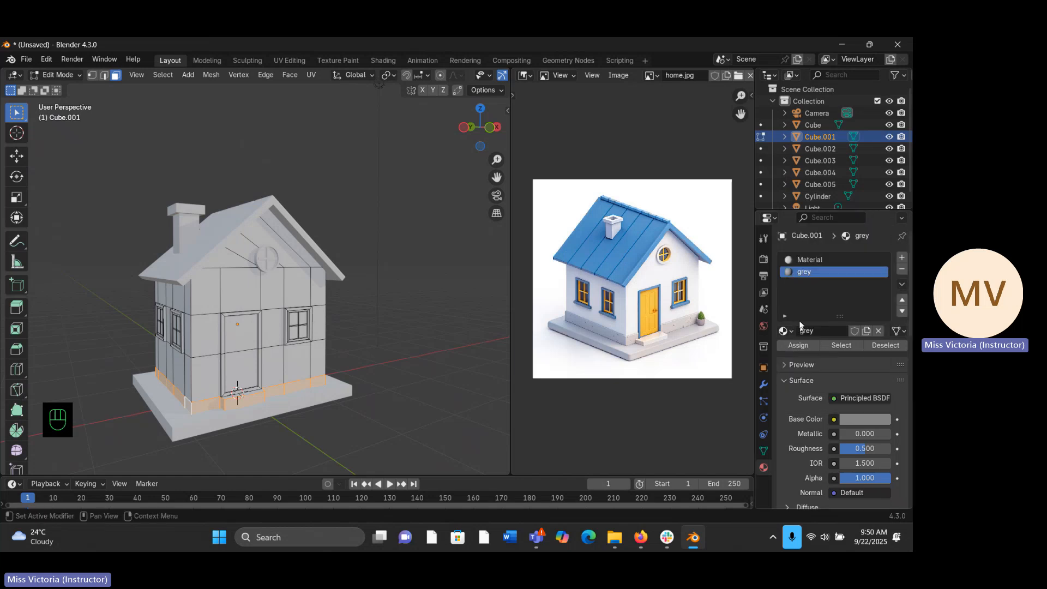
pyautogui.click(799, 345)
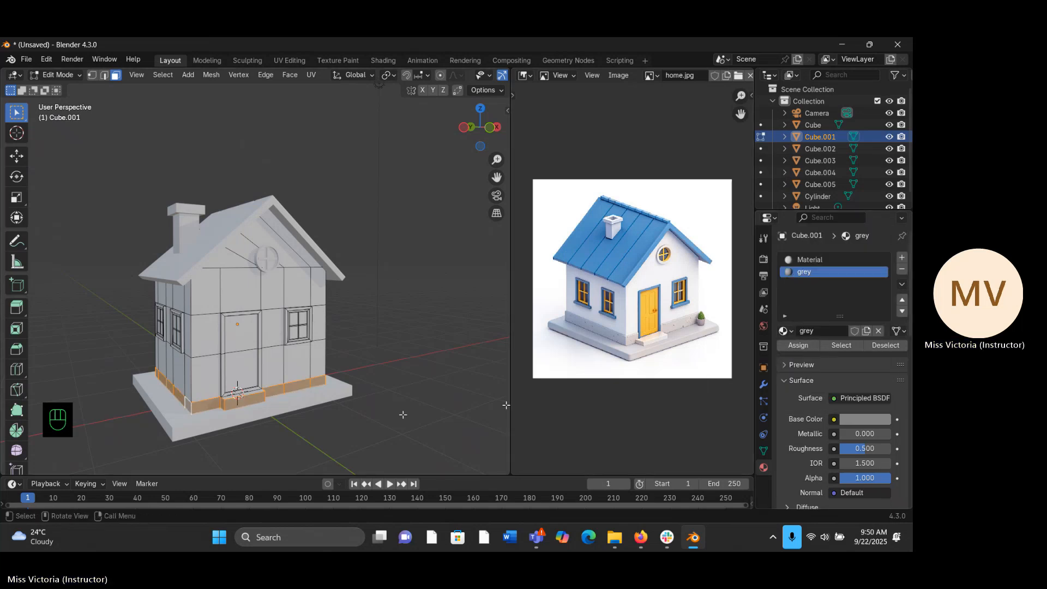
# - Return to Object Mode and brighten the grey material's base colour to a light grey
pyautogui.moveTo(402, 416); pyautogui.dragTo(295, 377, button='middle')
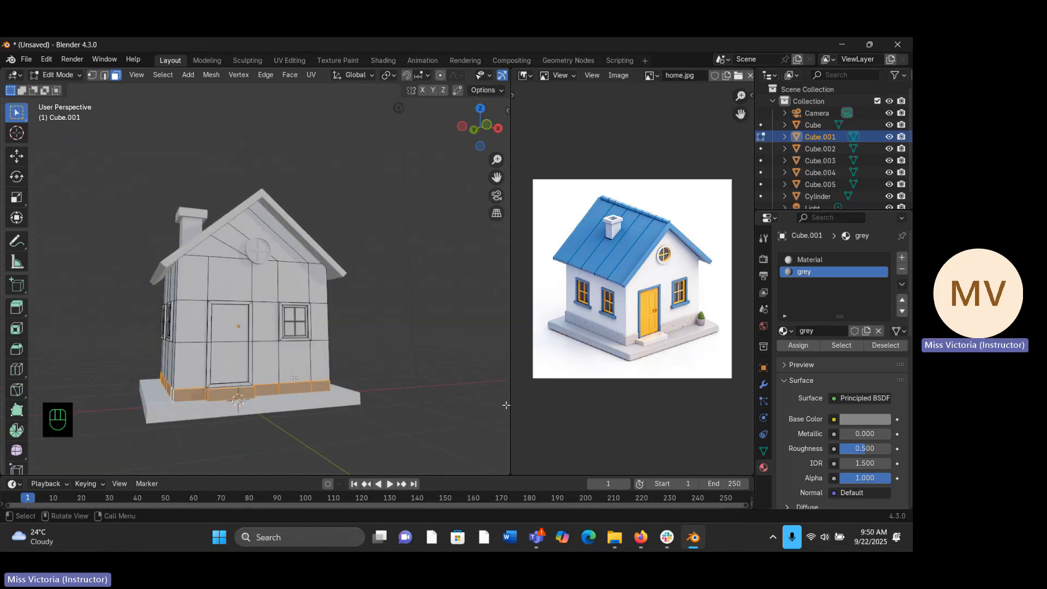
pyautogui.press('Tab')
pyautogui.moveTo(350, 408); pyautogui.dragTo(351, 412, button='middle')
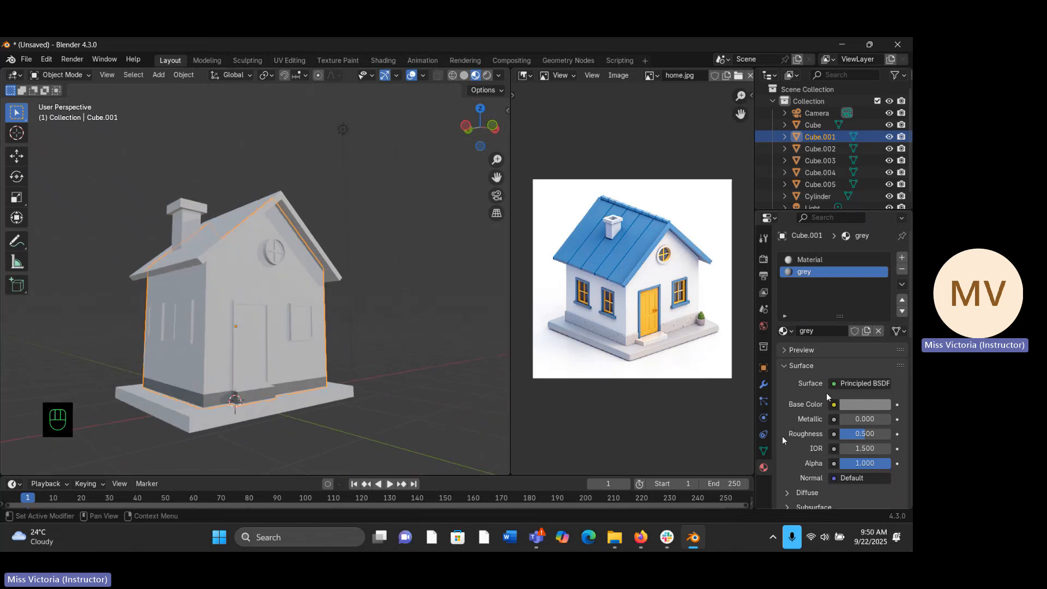
pyautogui.click(855, 408)
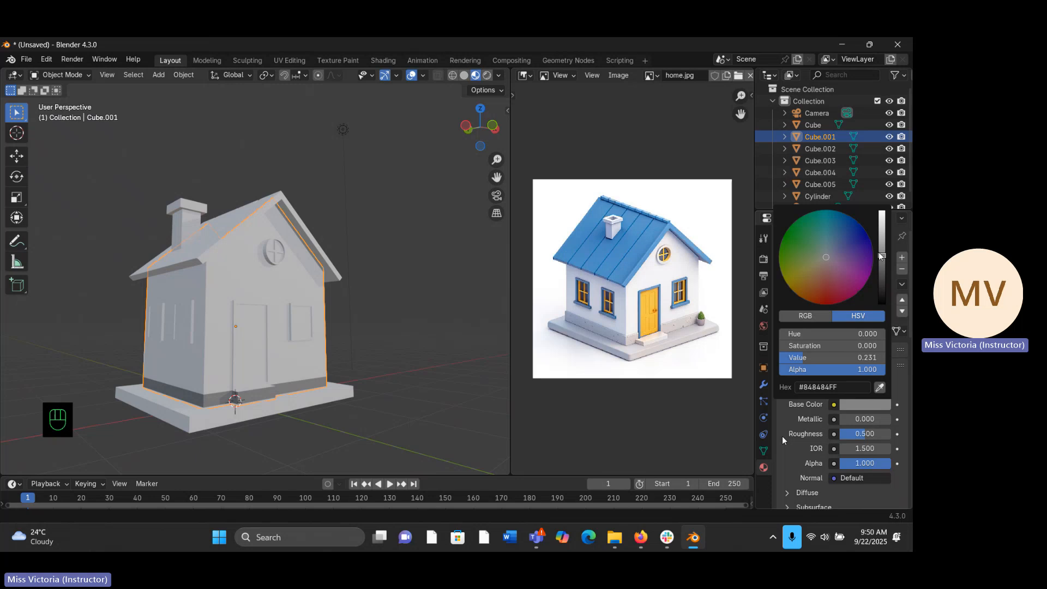
pyautogui.scroll(4, 782, 436)
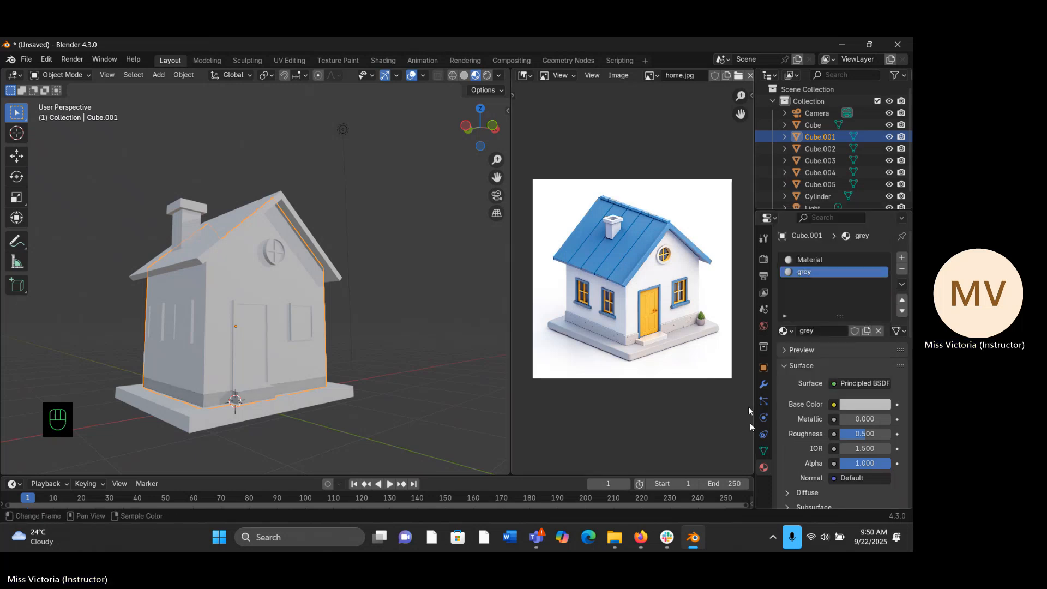
# - Add a new material named "yellow" to the house body and sample its base colour from the door in the reference image
pyautogui.moveTo(367, 392); pyautogui.dragTo(480, 354, button='middle')
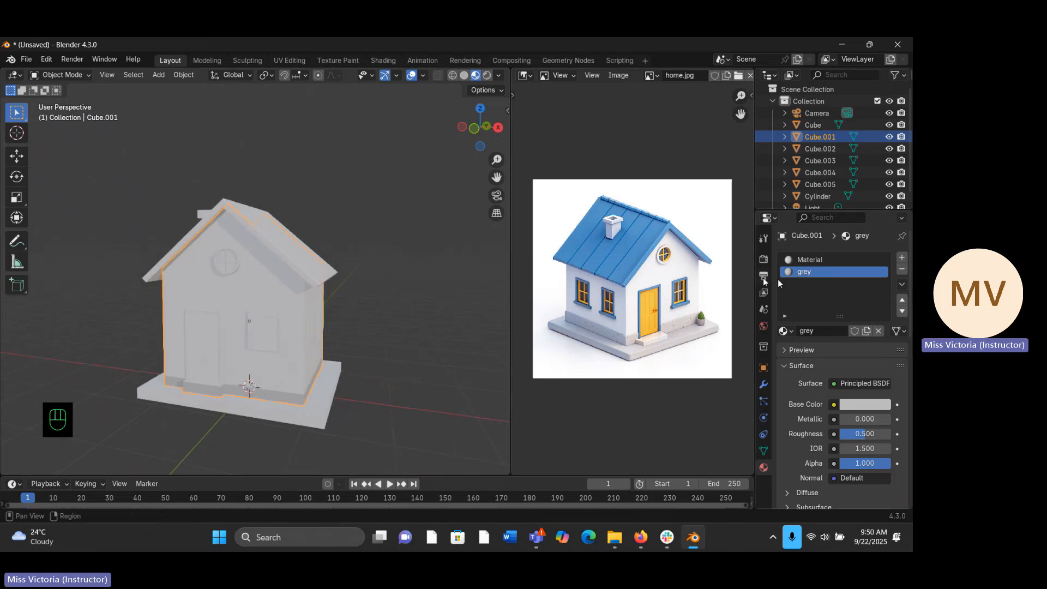
pyautogui.click(904, 258)
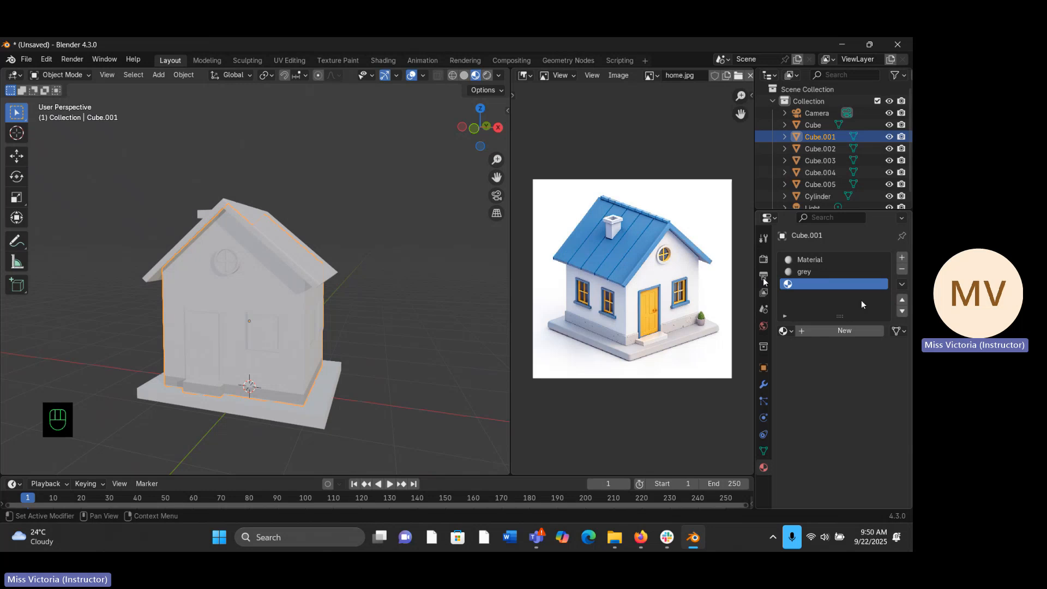
pyautogui.click(846, 331)
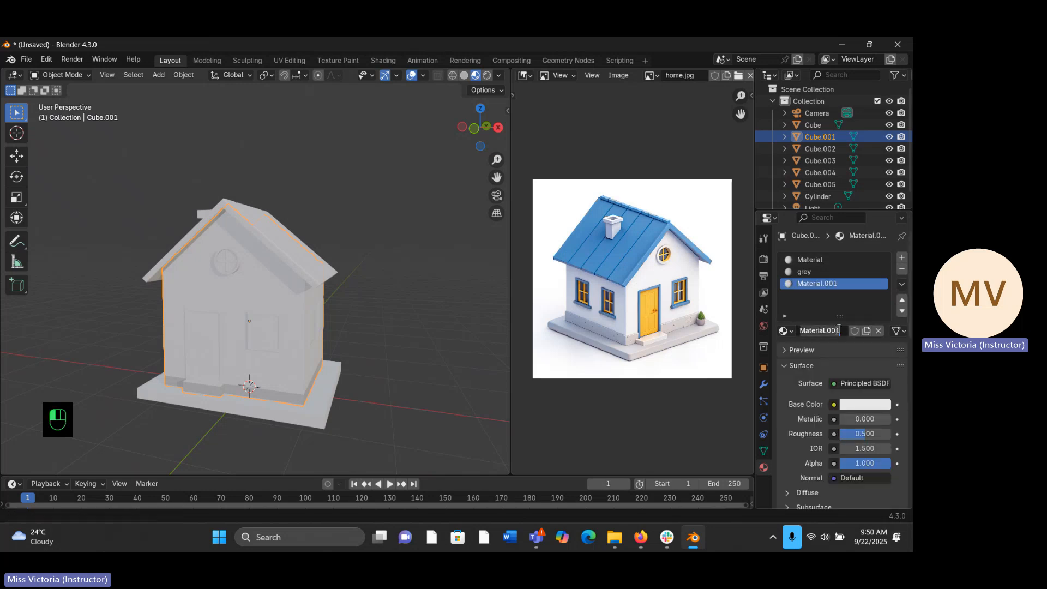
pyautogui.write('yellow')
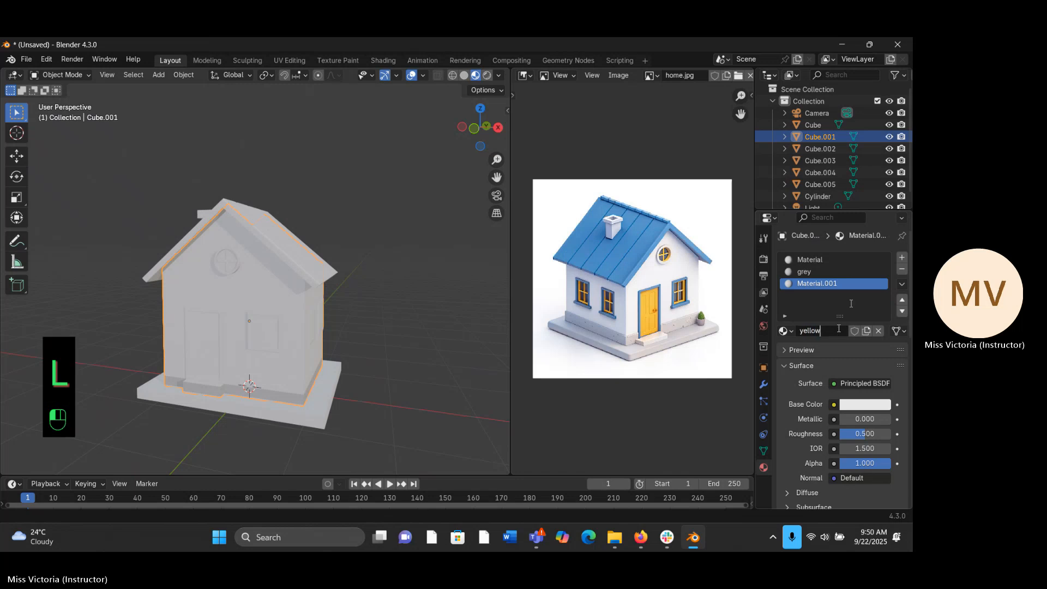
pyautogui.press('Return')
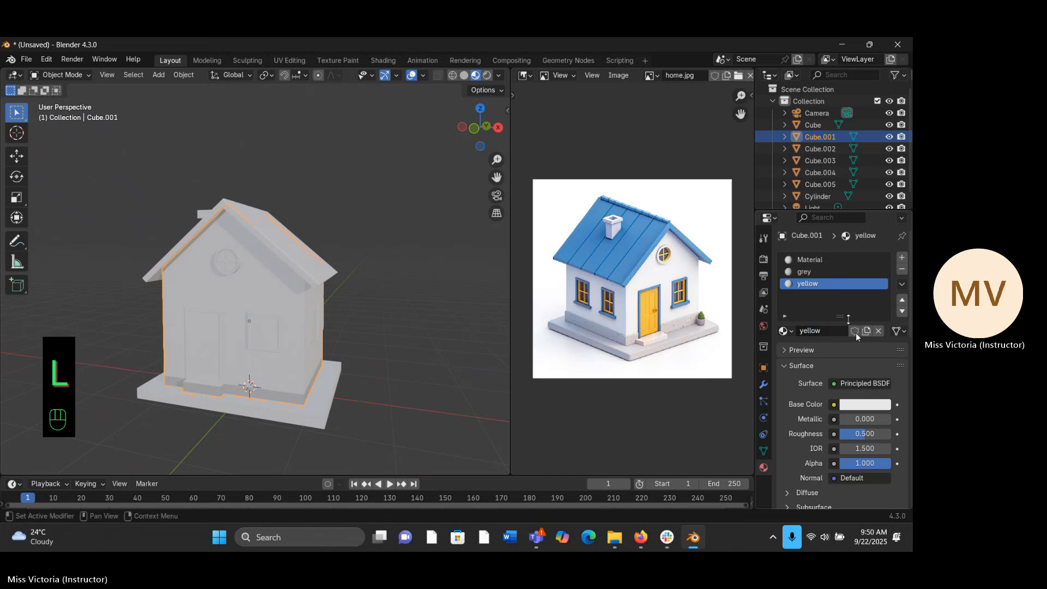
pyautogui.click(886, 406)
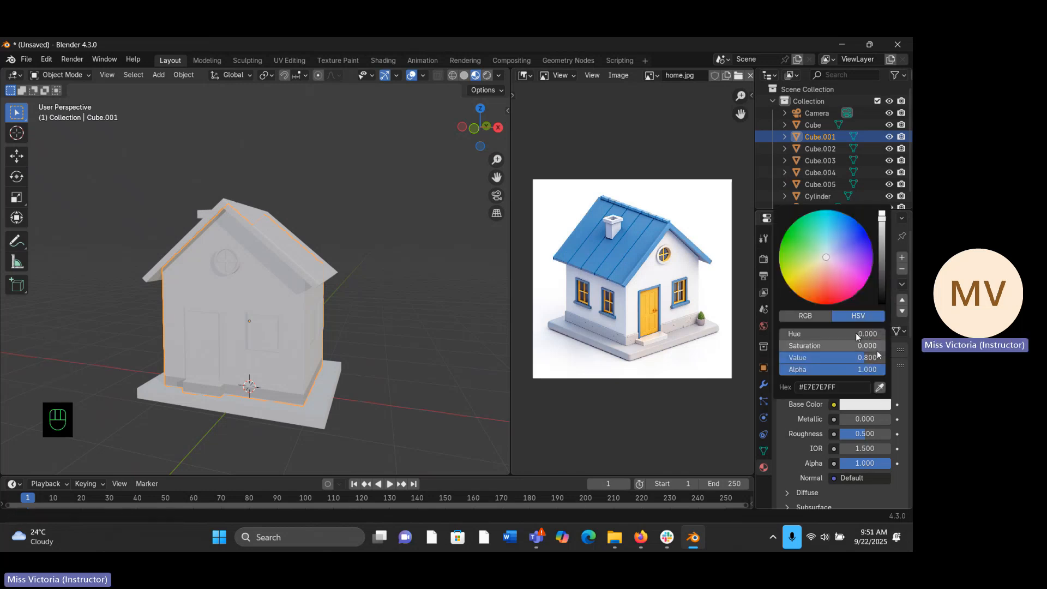
pyautogui.click(879, 388)
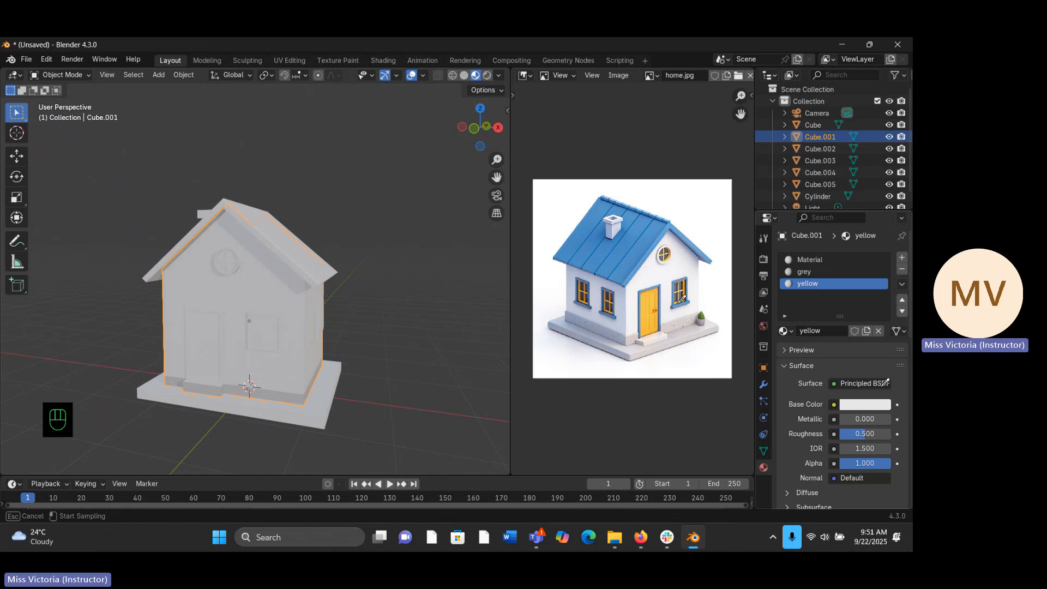
pyautogui.click(653, 301)
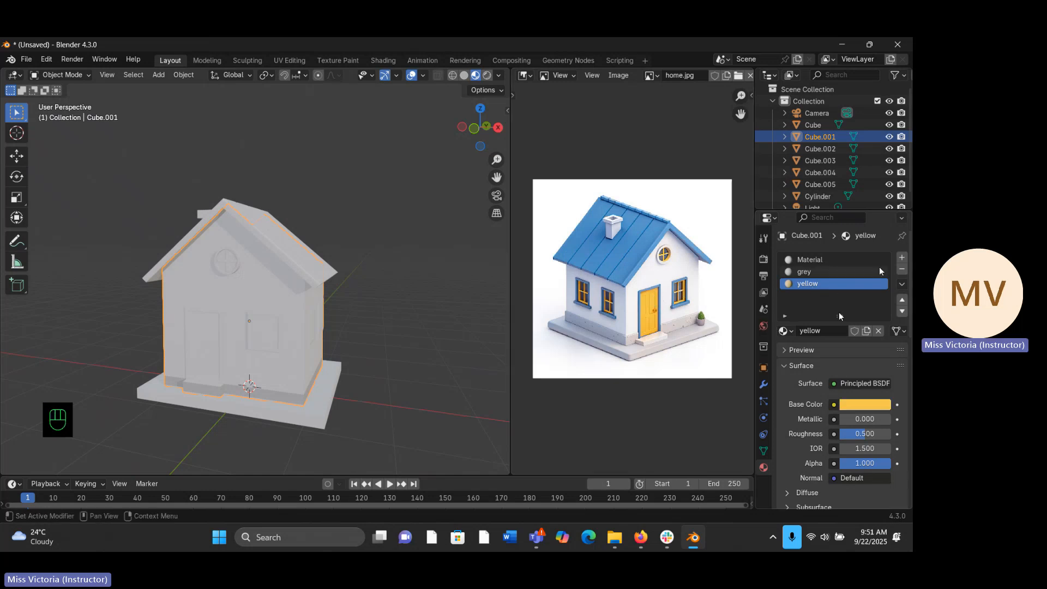
# - Add another material slot to the house body with a new material named "blue"
pyautogui.click(902, 258)
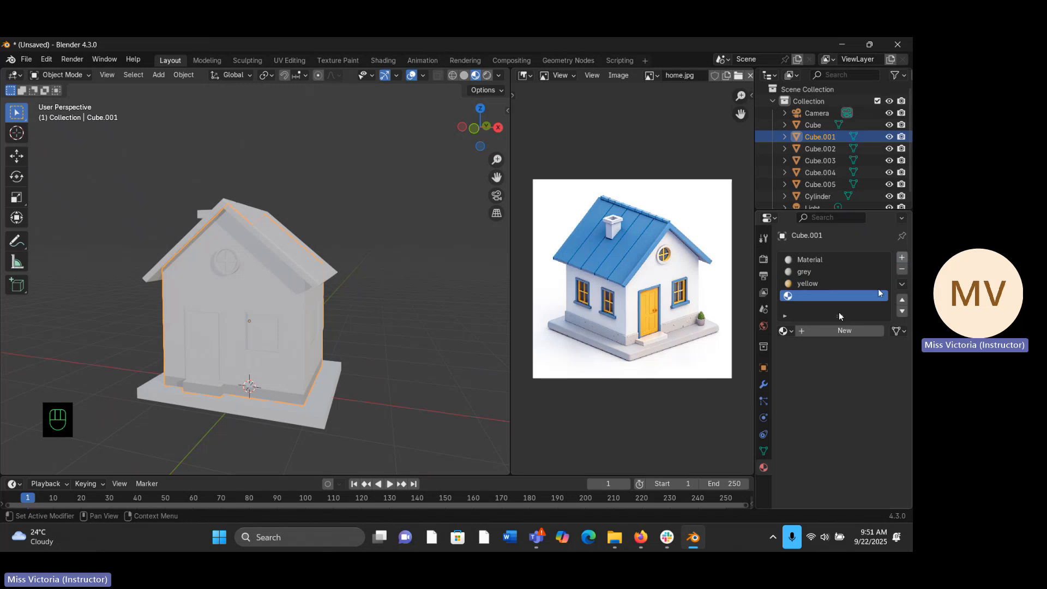
pyautogui.click(854, 330)
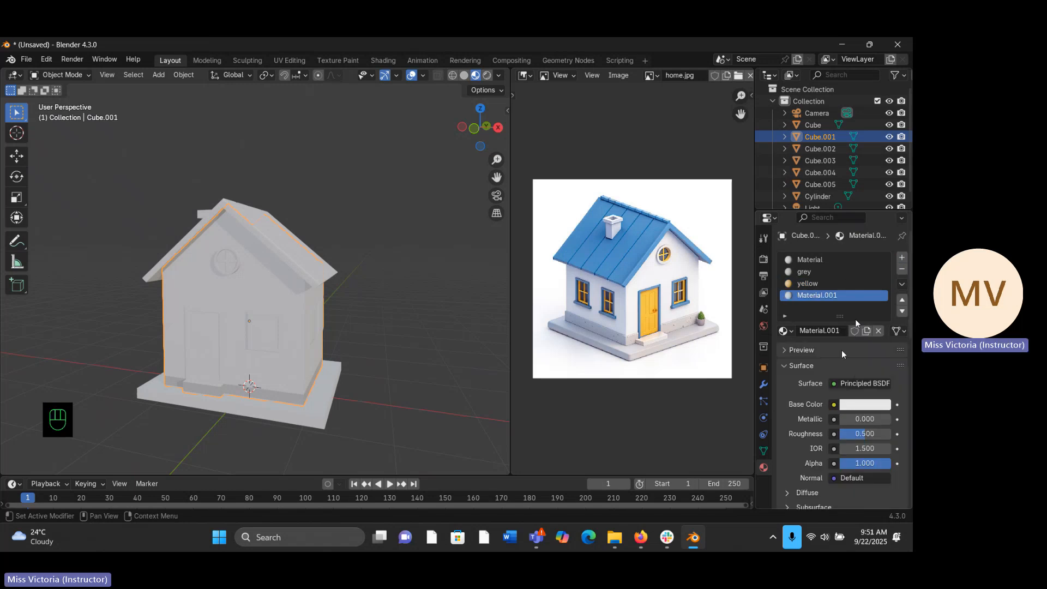
pyautogui.doubleClick(852, 330)
pyautogui.write('b')
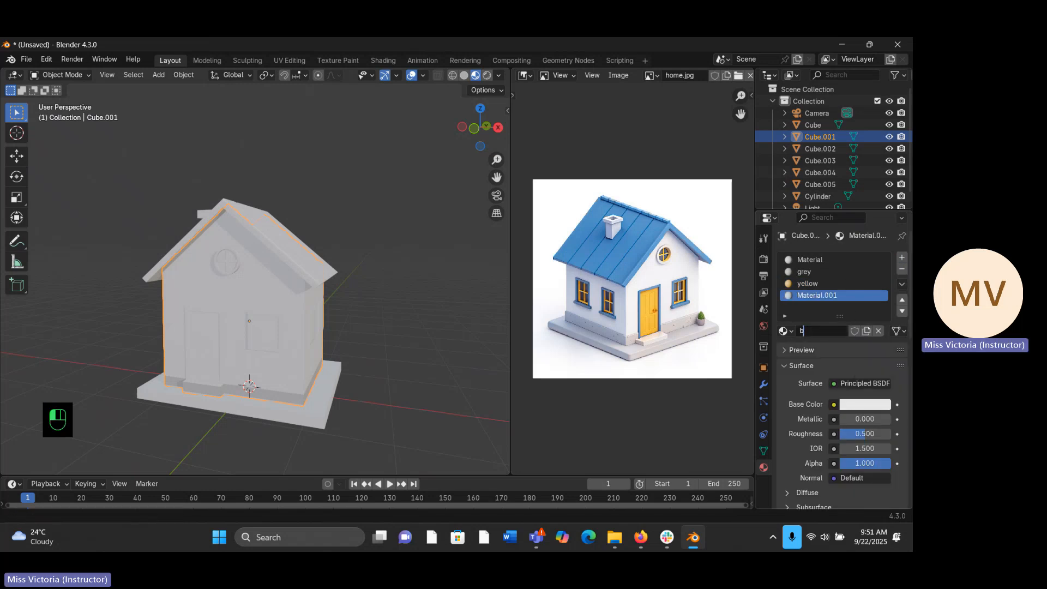
pyautogui.write('lue')
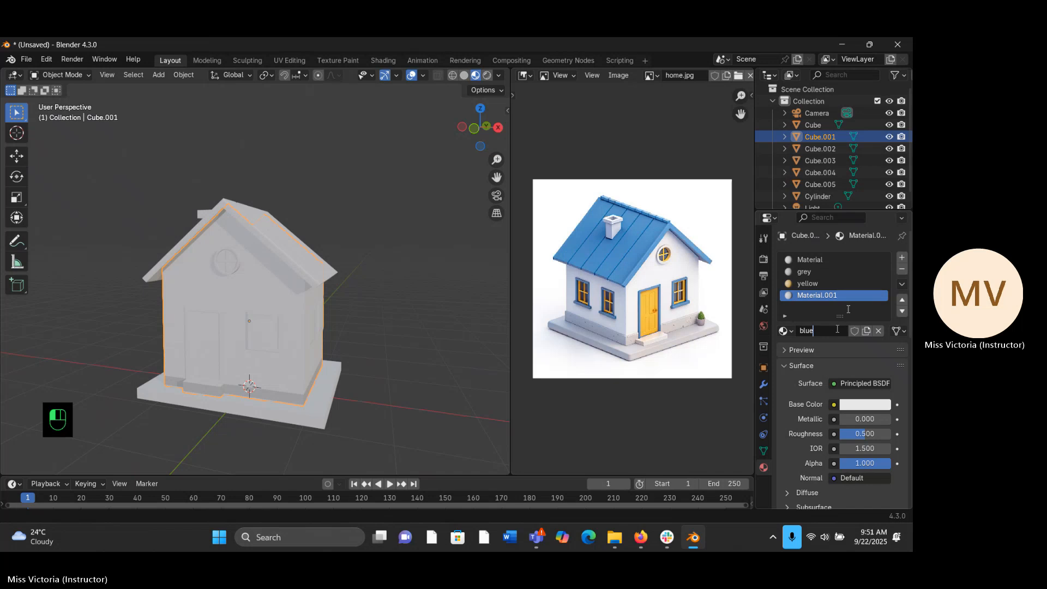
pyautogui.press('Return')
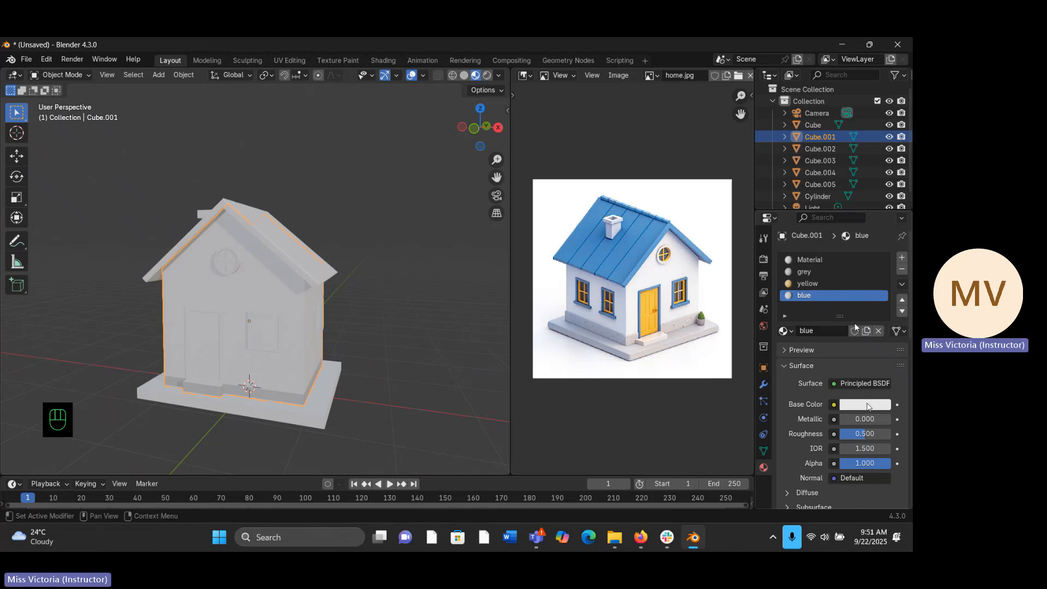
# - Sample the blue material's base colour from the blue door frame in the reference image
pyautogui.click(868, 407)
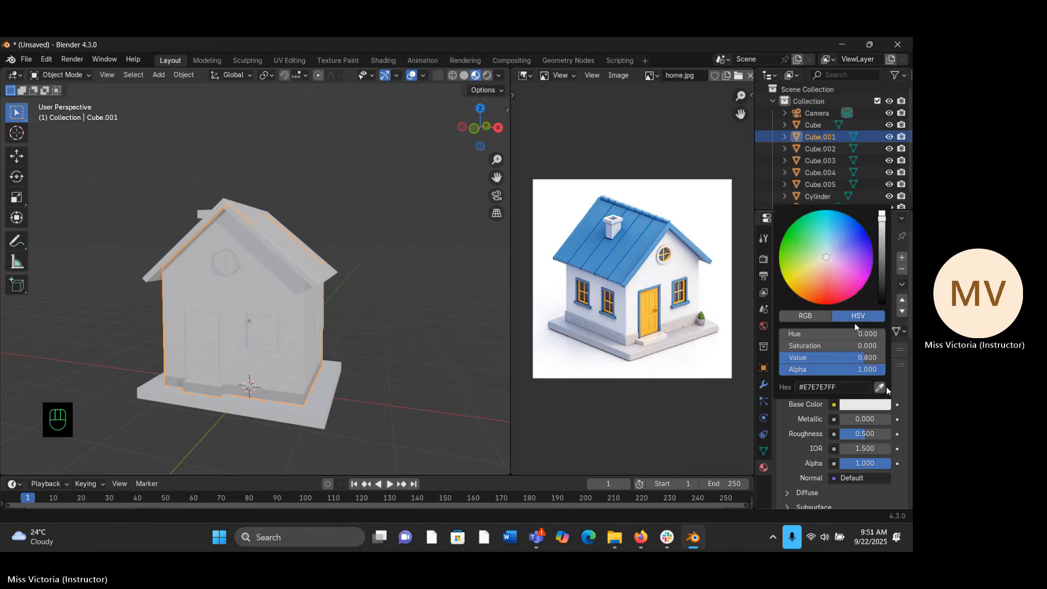
pyautogui.click(879, 388)
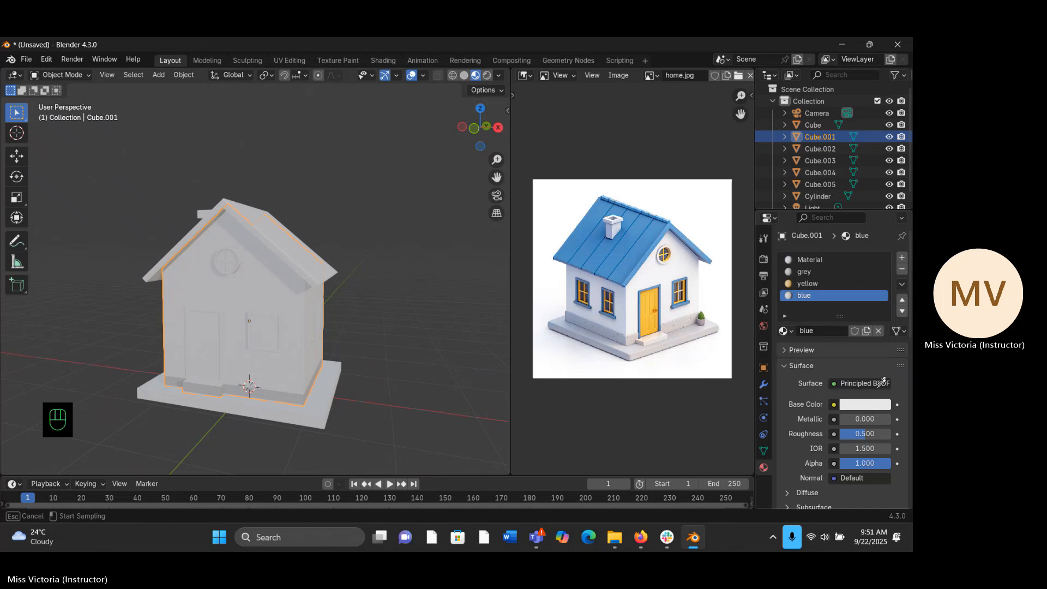
pyautogui.click(650, 288)
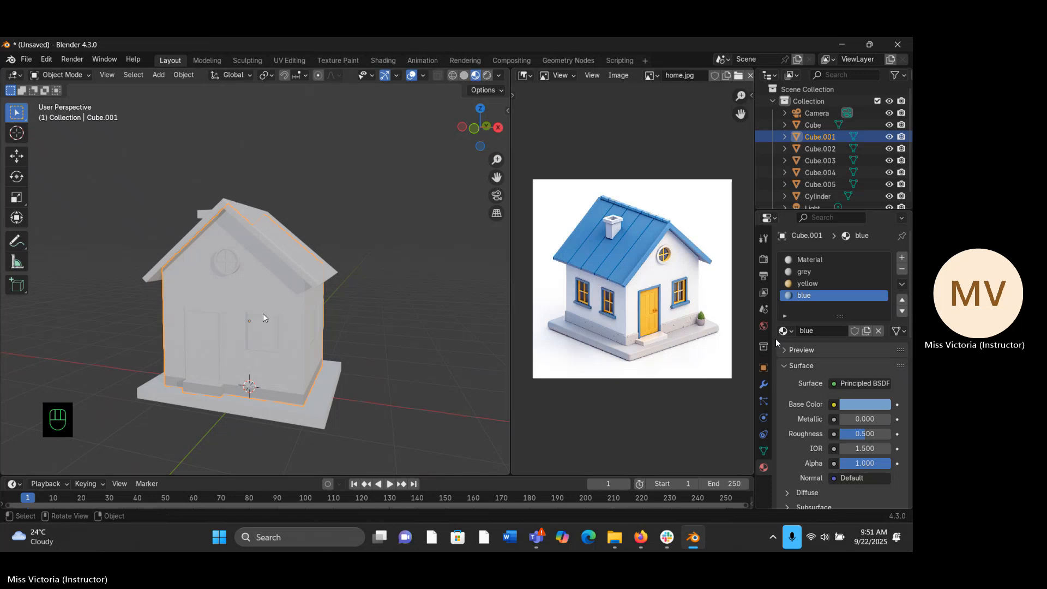
# - Enter Edit Mode on the house body and assign the yellow material to the upper and lower door panel faces
pyautogui.press('Tab')
pyautogui.moveTo(263, 318); pyautogui.dragTo(381, 325, button='middle')
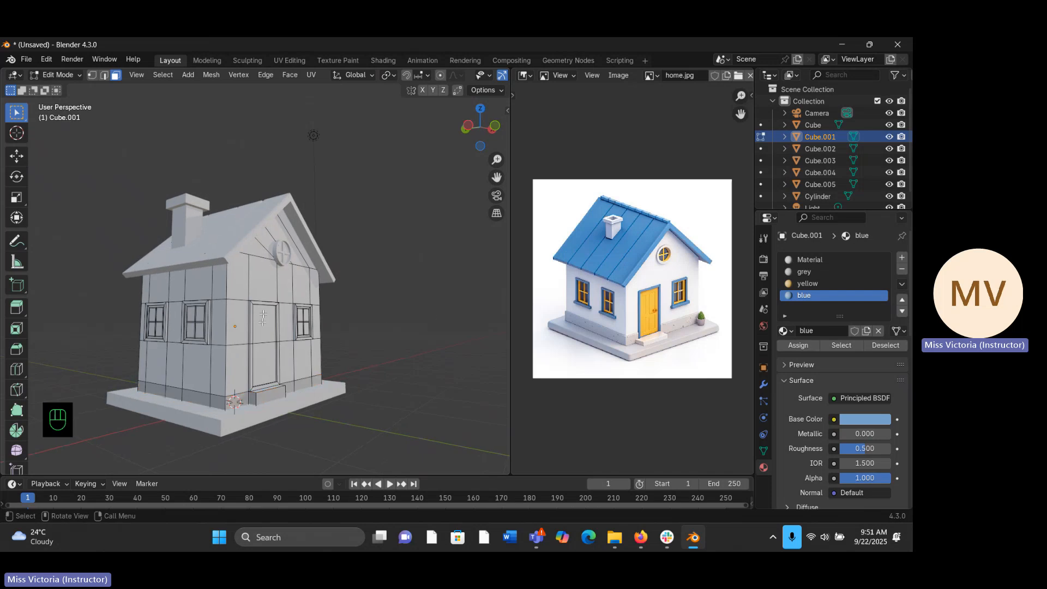
pyautogui.click(263, 319)
pyautogui.moveTo(263, 319); pyautogui.dragTo(327, 320, button='middle')
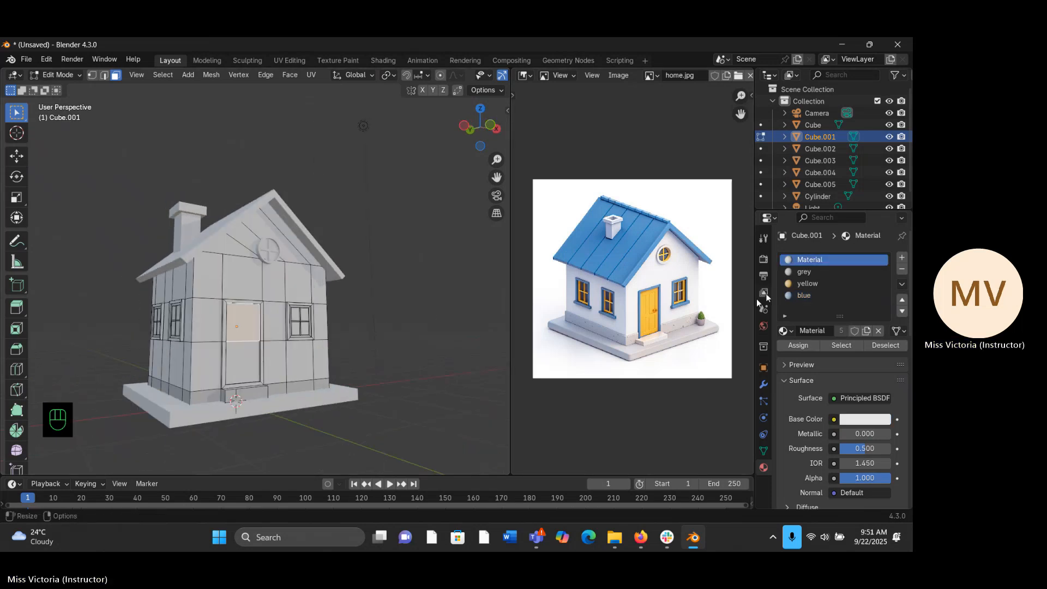
pyautogui.click(808, 283)
pyautogui.click(806, 345)
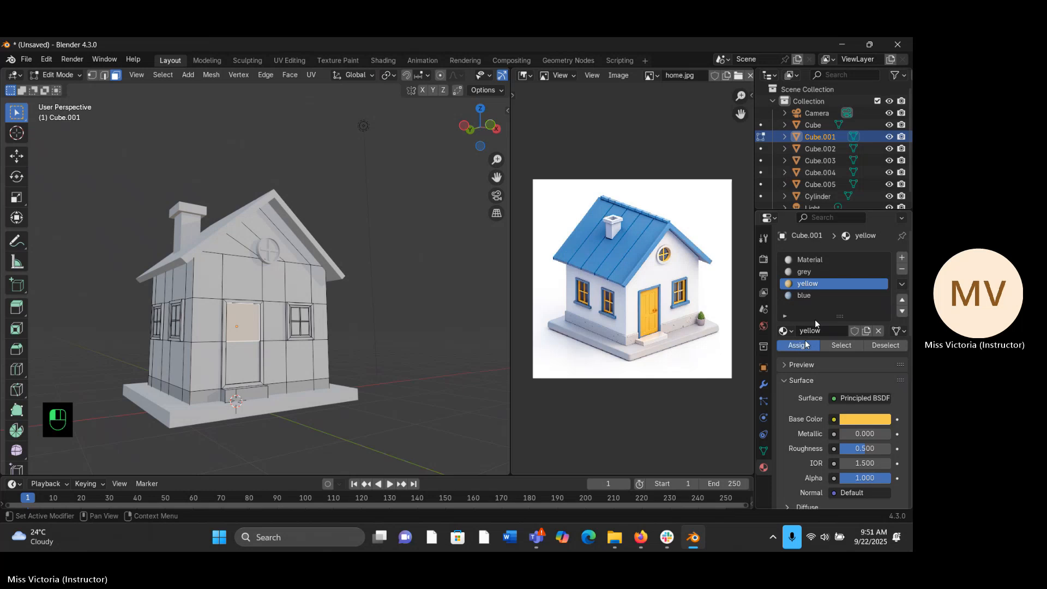
pyautogui.keyDown('shift'); pyautogui.click(243, 363); pyautogui.keyUp('shift')
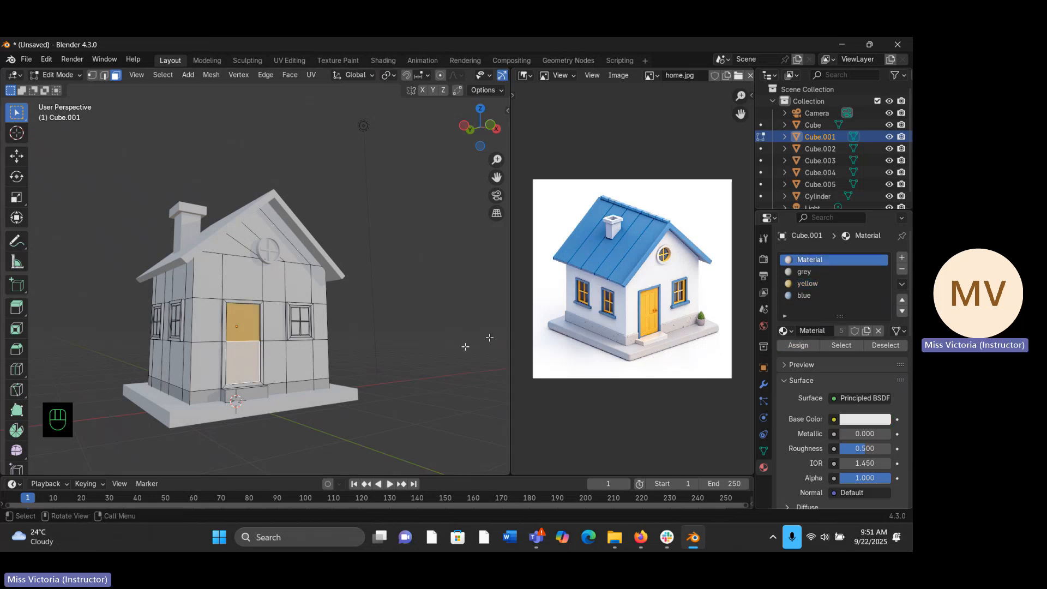
pyautogui.click(801, 287)
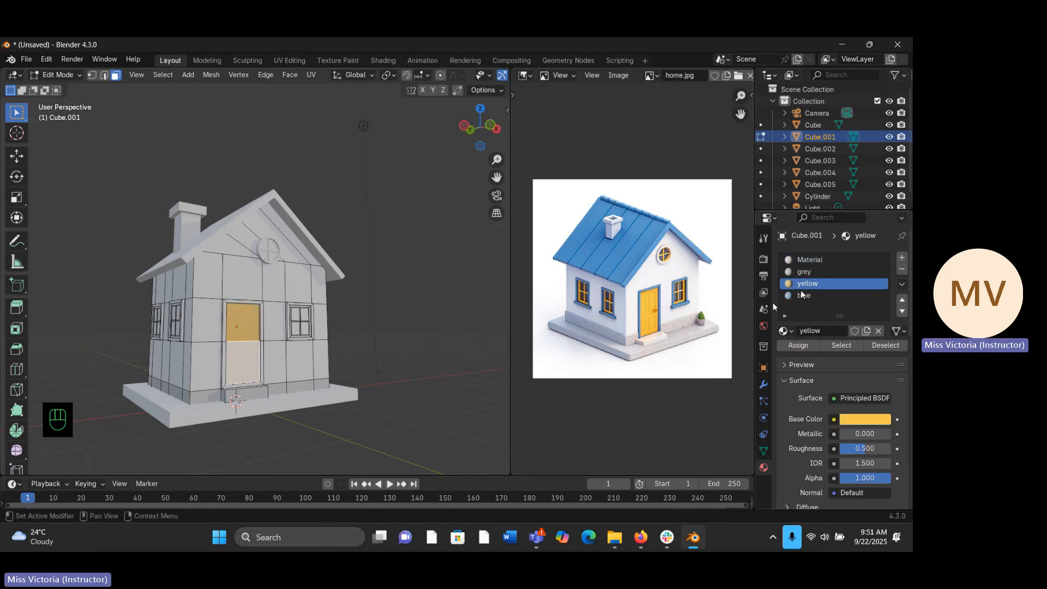
pyautogui.click(798, 345)
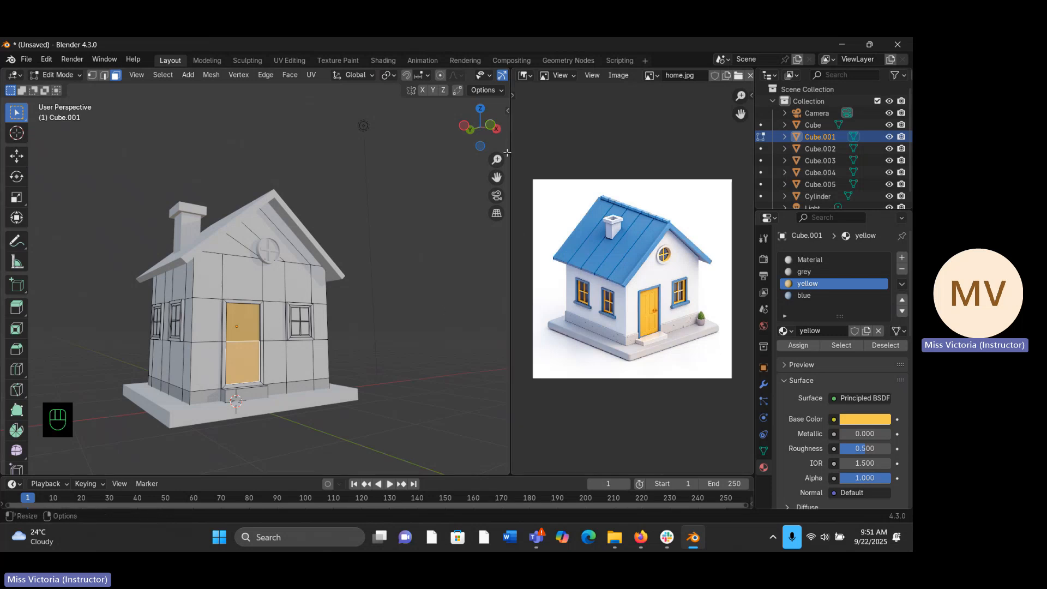
# - Select the loop of front faces on the door frame and assign the blue material to it
pyautogui.moveTo(497, 160); pyautogui.dragTo(502, 147)
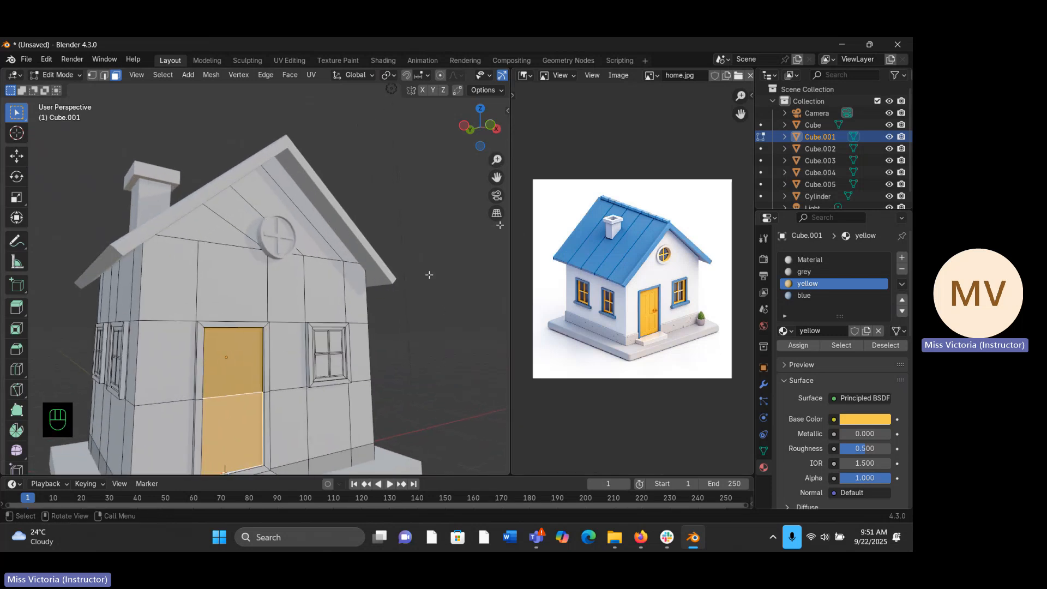
pyautogui.moveTo(368, 302); pyautogui.dragTo(333, 306, button='middle')
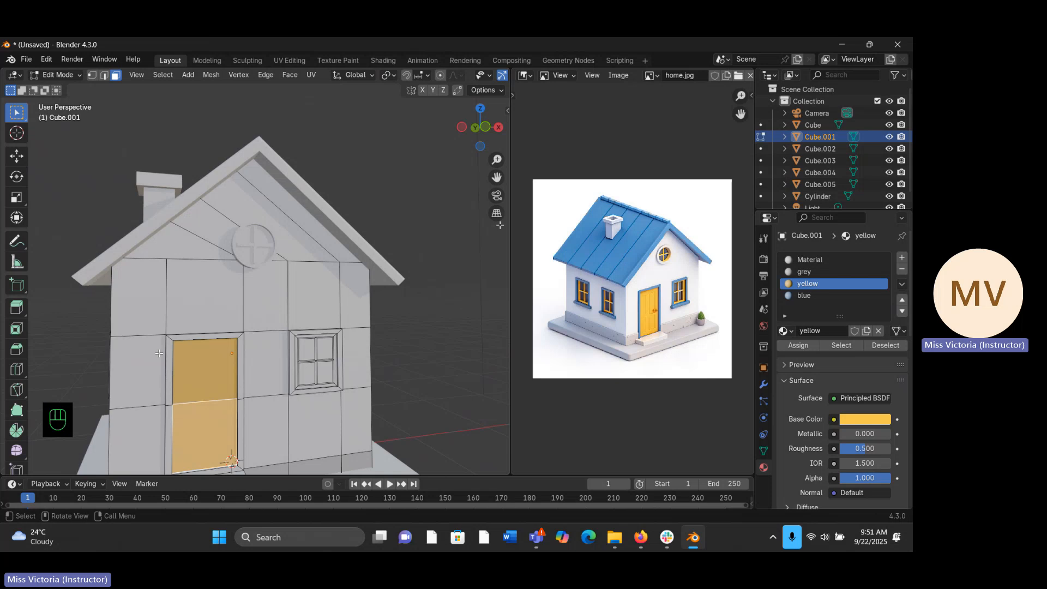
pyautogui.click(192, 338)
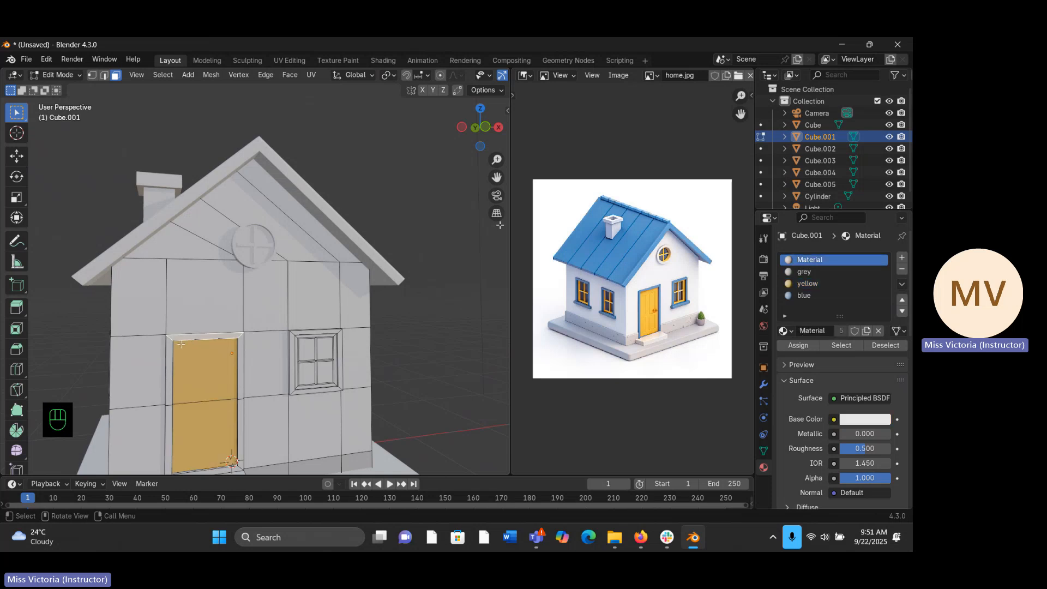
pyautogui.keyDown('alt'); pyautogui.click(166, 339); pyautogui.keyUp('alt')
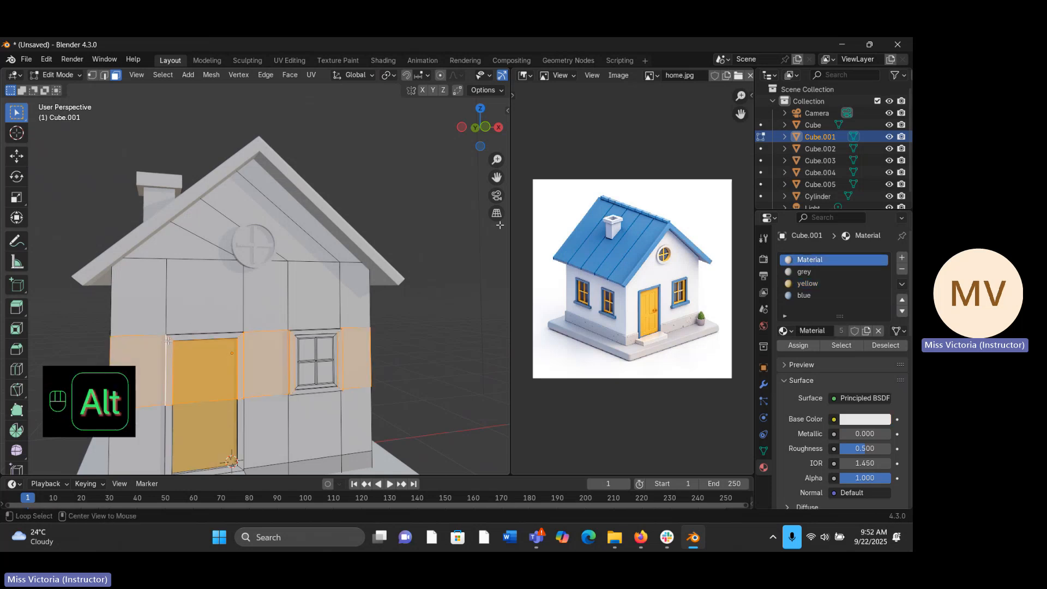
pyautogui.keyDown('alt'); pyautogui.click(170, 339); pyautogui.keyUp('alt')
pyautogui.keyDown('alt'); pyautogui.click(178, 339); pyautogui.keyUp('alt')
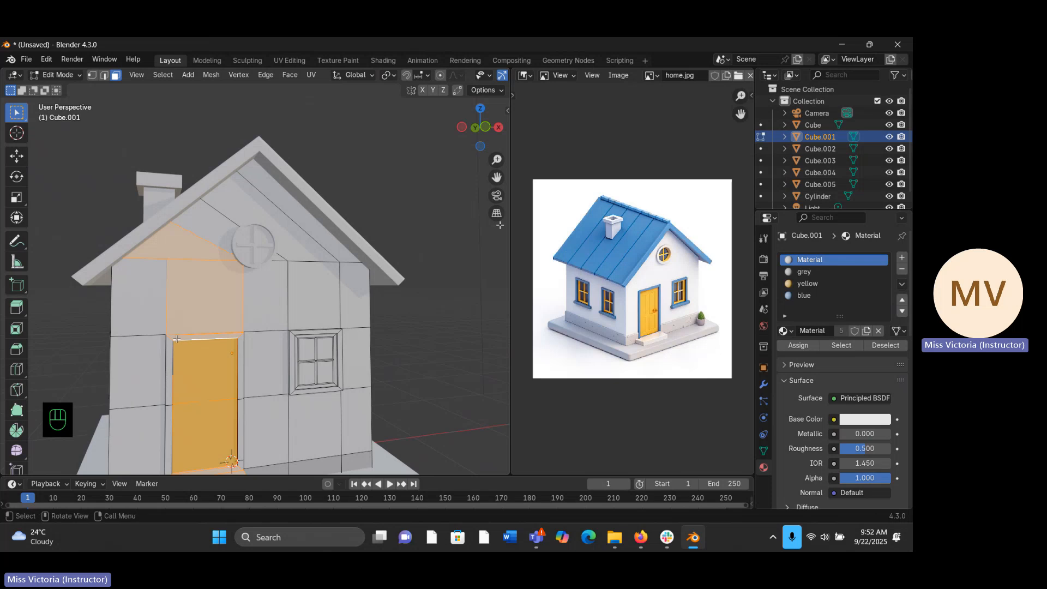
pyautogui.hotkey('ctrl', 'z')
pyautogui.moveTo(182, 343); pyautogui.dragTo(293, 328, button='middle')
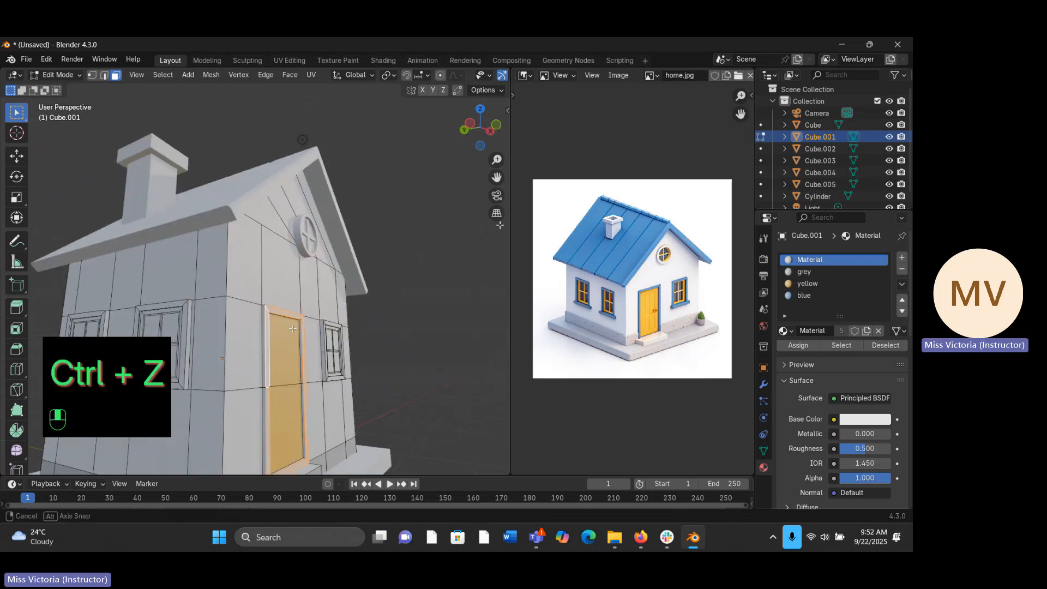
pyautogui.click(806, 294)
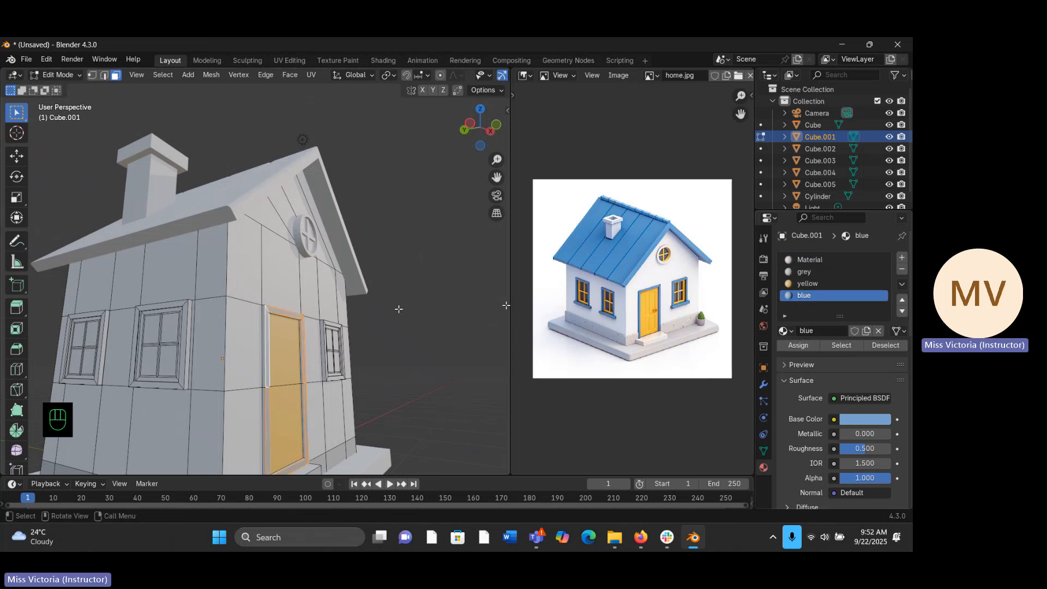
pyautogui.moveTo(398, 306); pyautogui.dragTo(239, 368, button='middle')
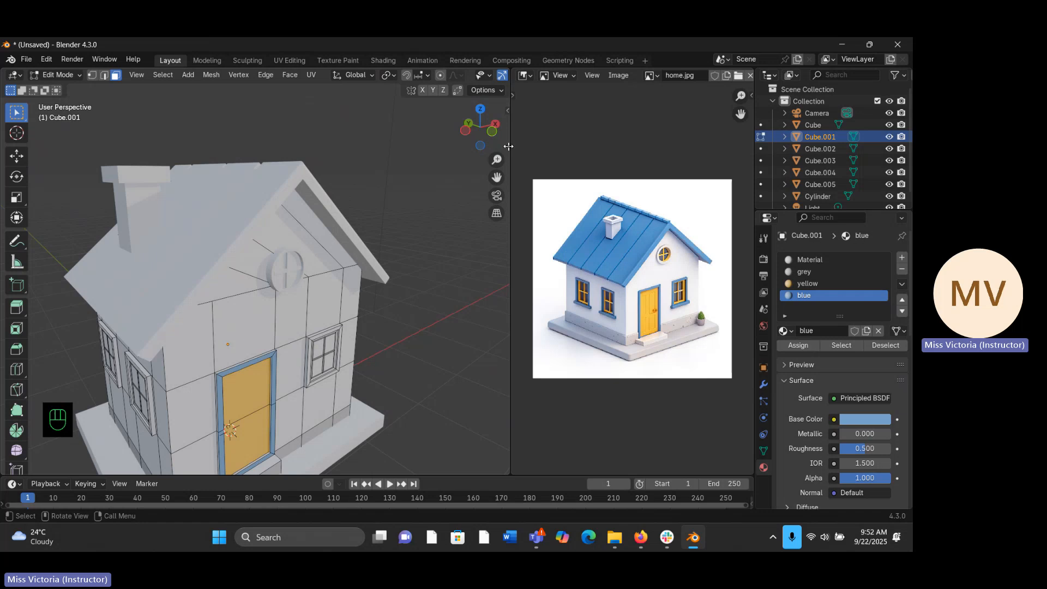
# - Select the thin outer side faces around the door frame and assign the blue material to them
pyautogui.moveTo(496, 159); pyautogui.dragTo(491, 161)
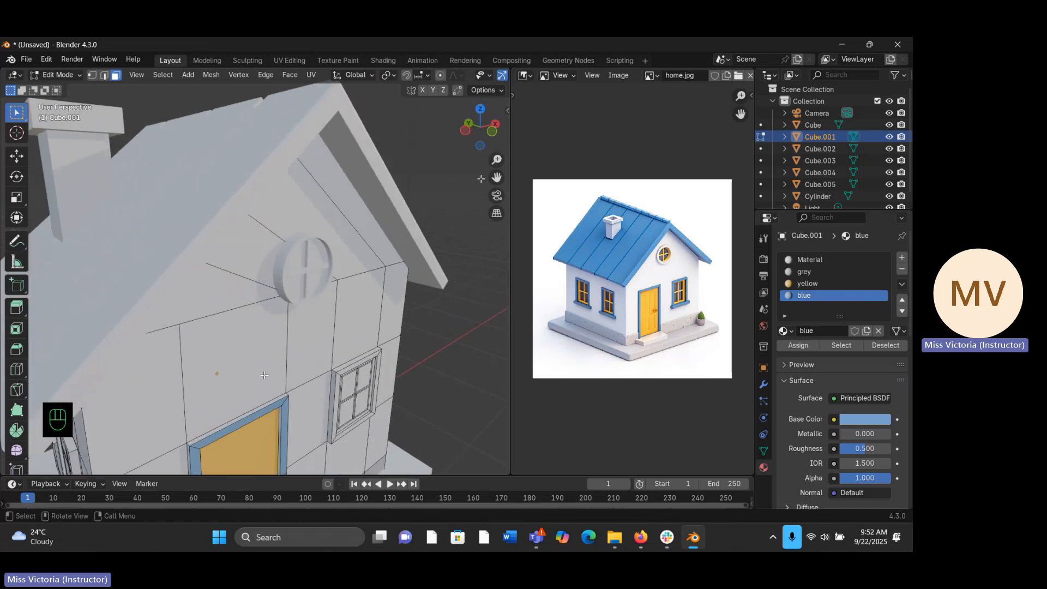
pyautogui.click(248, 415)
pyautogui.moveTo(247, 415); pyautogui.dragTo(254, 397, button='middle')
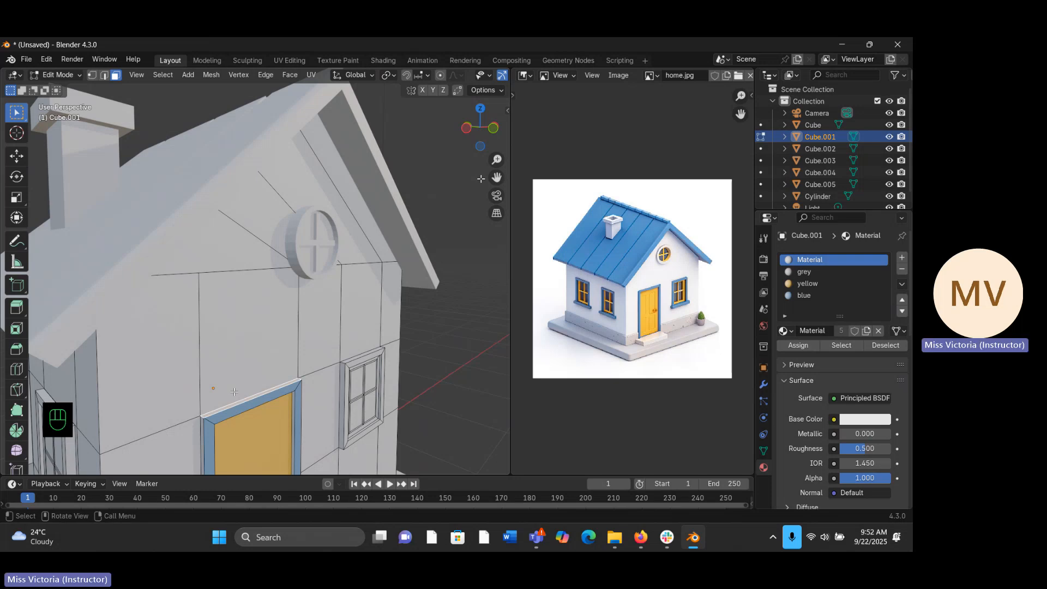
pyautogui.keyDown('alt'); pyautogui.click(201, 420); pyautogui.keyUp('alt')
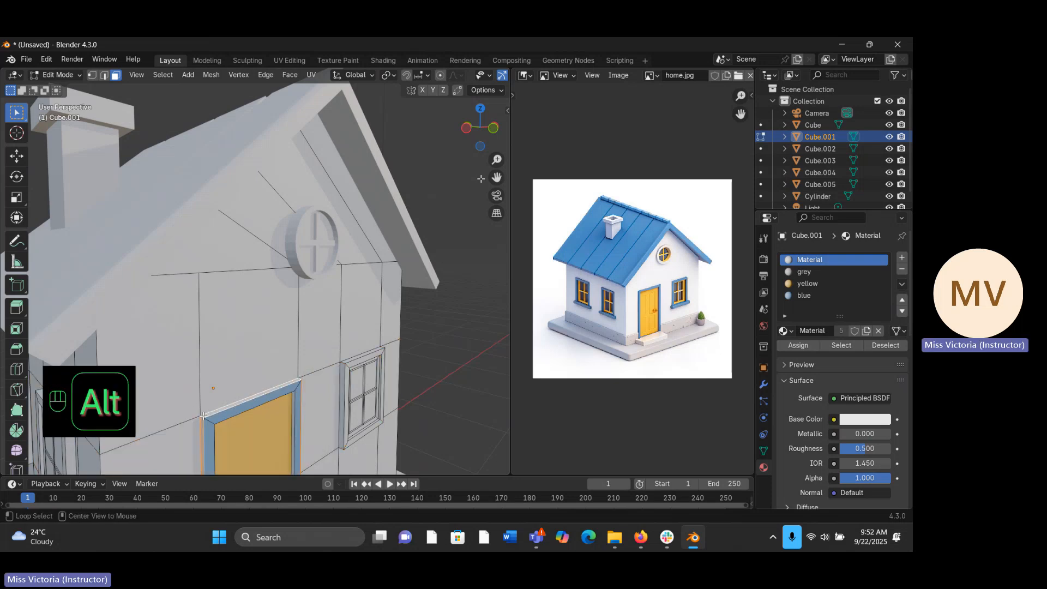
pyautogui.moveTo(203, 416); pyautogui.dragTo(433, 341, button='middle')
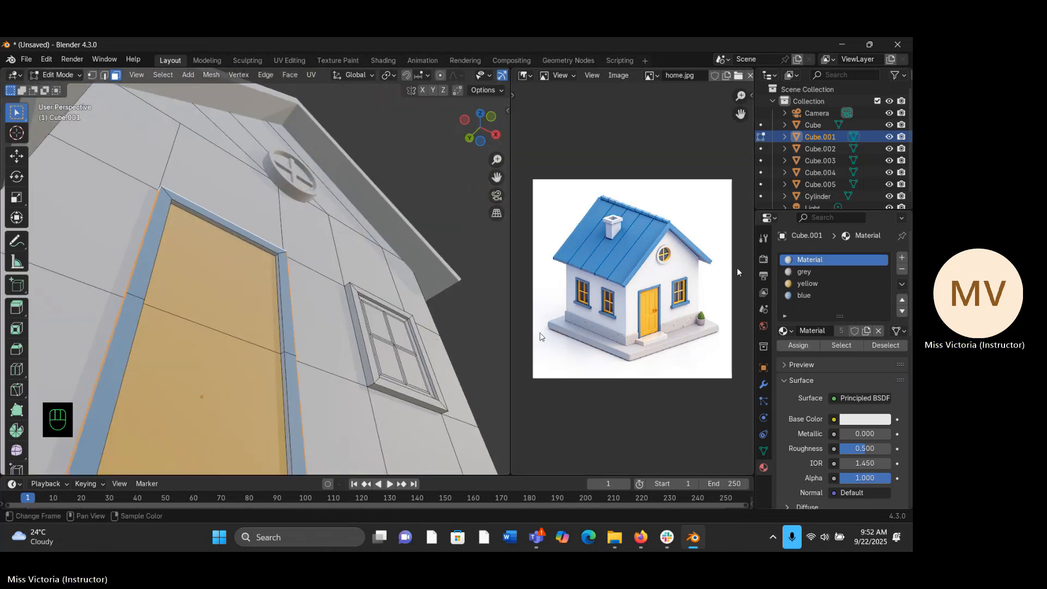
pyautogui.click(804, 296)
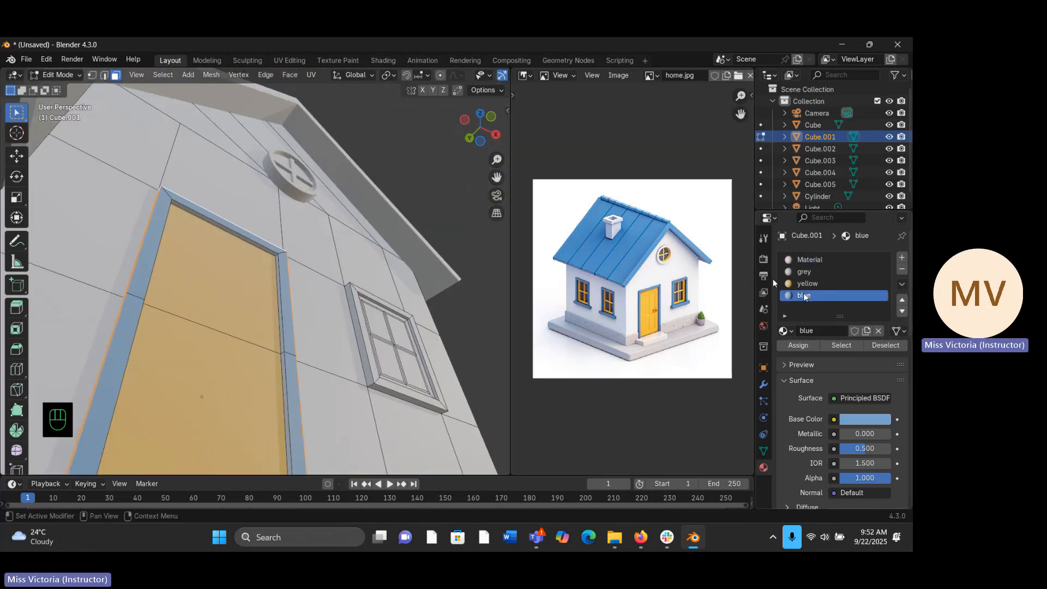
pyautogui.click(809, 348)
# - Select the front faces of the window frame beside the door and assign the blue material to them
pyautogui.moveTo(491, 305); pyautogui.dragTo(340, 250, button='middle')
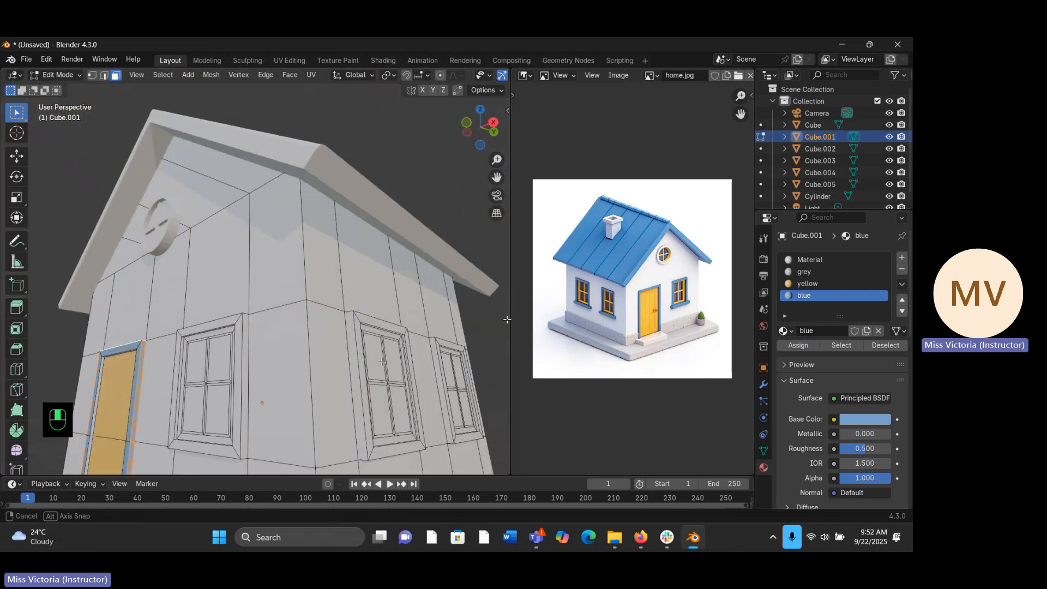
pyautogui.moveTo(309, 290); pyautogui.dragTo(307, 364, button='middle')
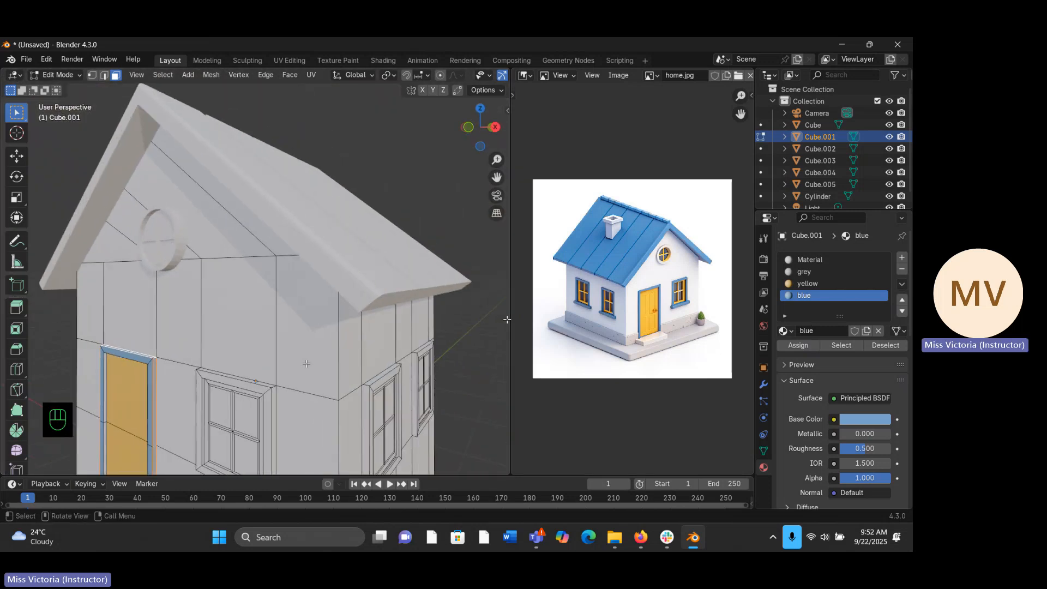
pyautogui.click(215, 391)
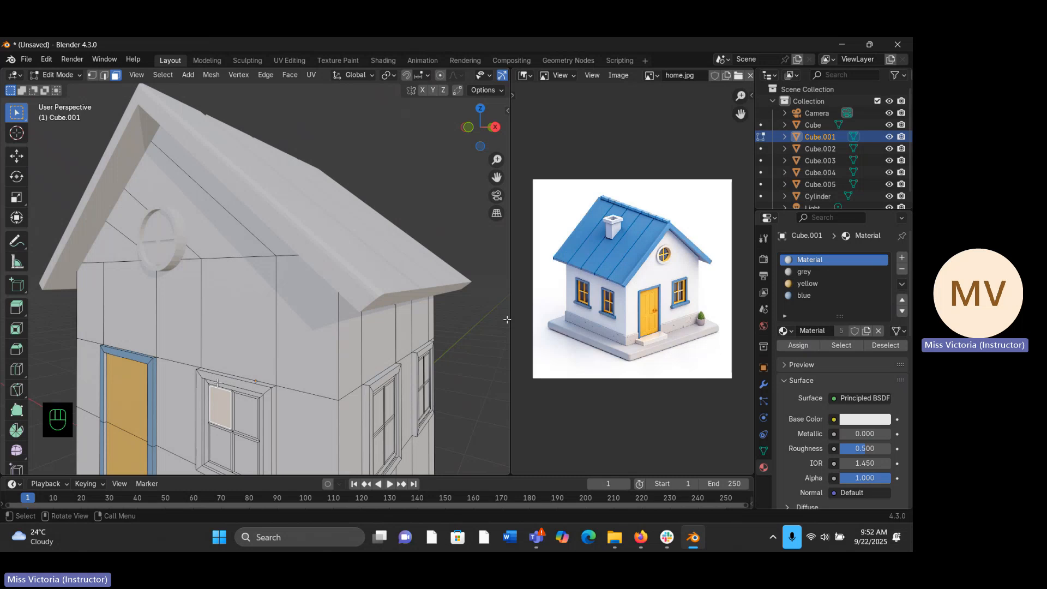
pyautogui.click(217, 381)
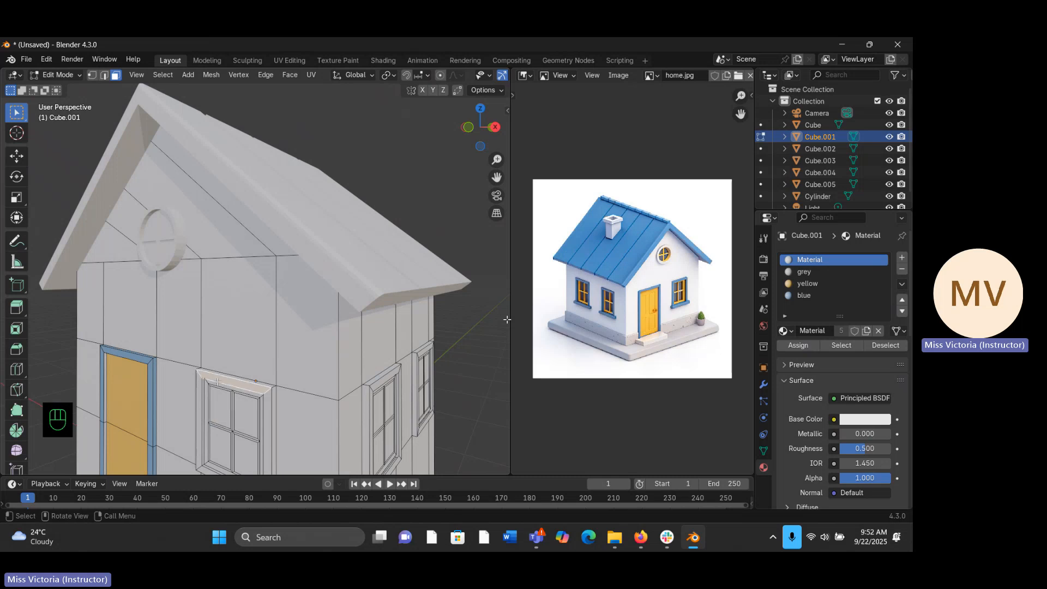
pyautogui.keyDown('alt'); pyautogui.click(267, 396); pyautogui.keyUp('alt')
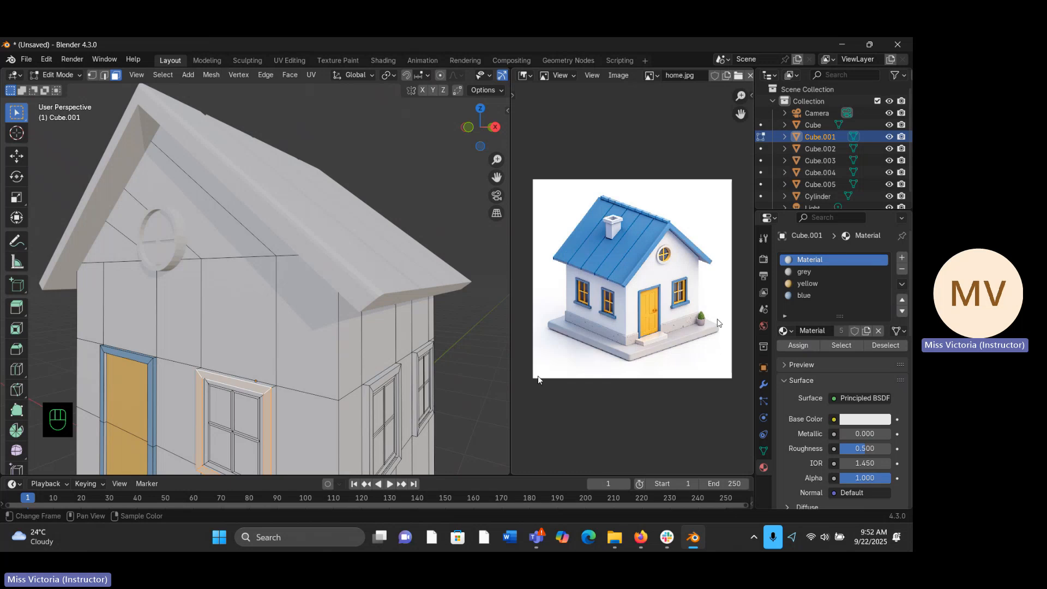
pyautogui.click(818, 295)
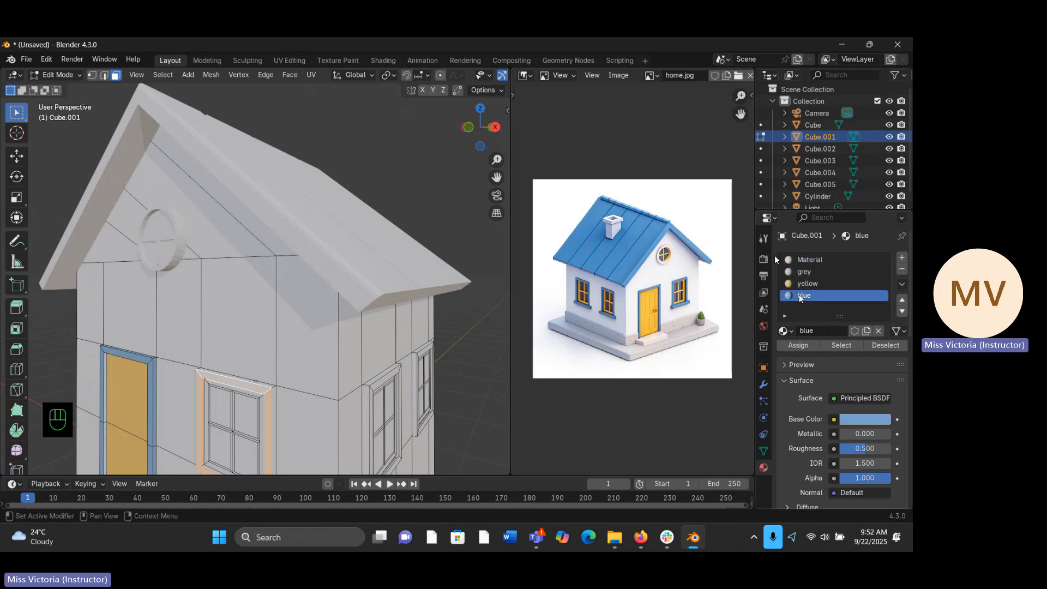
pyautogui.click(798, 345)
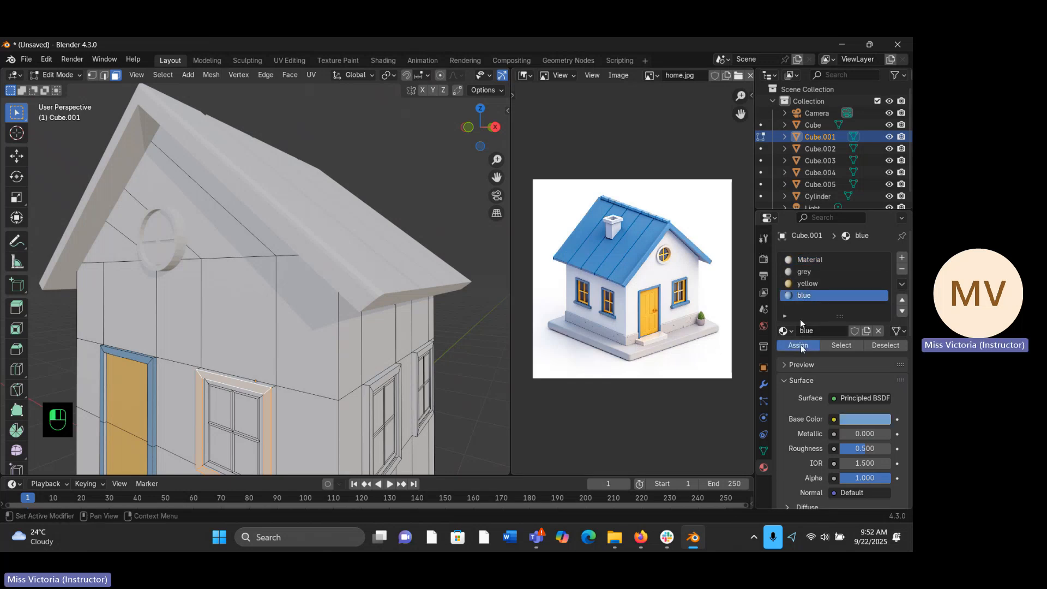
# - Select the thin outer side faces around the window frame beside the door and assign the blue material to them
pyautogui.click(265, 385)
pyautogui.moveTo(269, 385); pyautogui.dragTo(252, 370, button='middle')
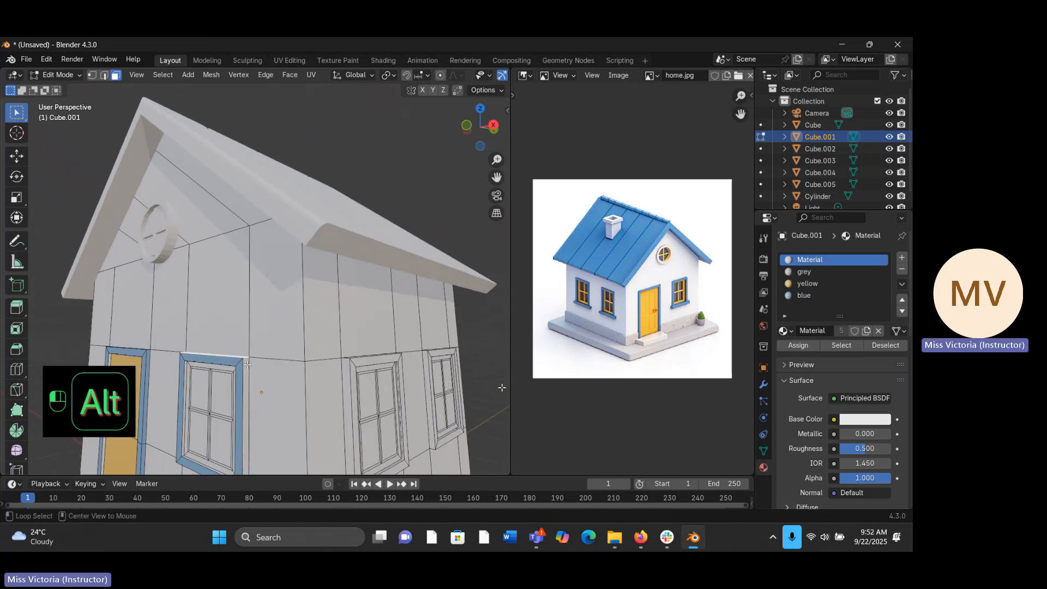
pyautogui.keyDown('alt'); pyautogui.click(247, 364); pyautogui.keyUp('alt')
pyautogui.keyDown('alt'); pyautogui.click(241, 357); pyautogui.keyUp('alt')
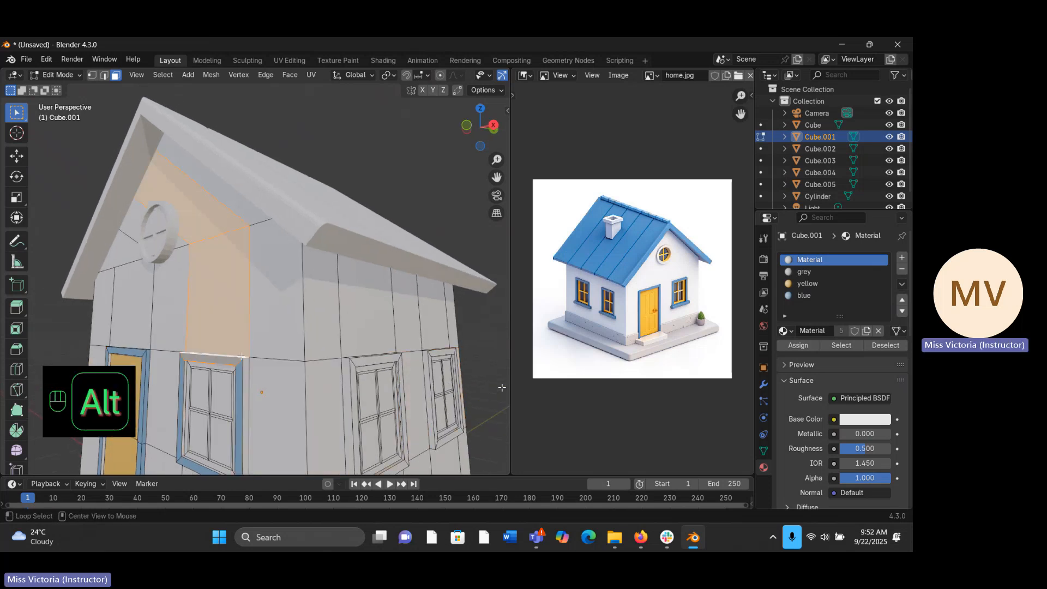
pyautogui.moveTo(242, 358); pyautogui.dragTo(241, 401, button='middle')
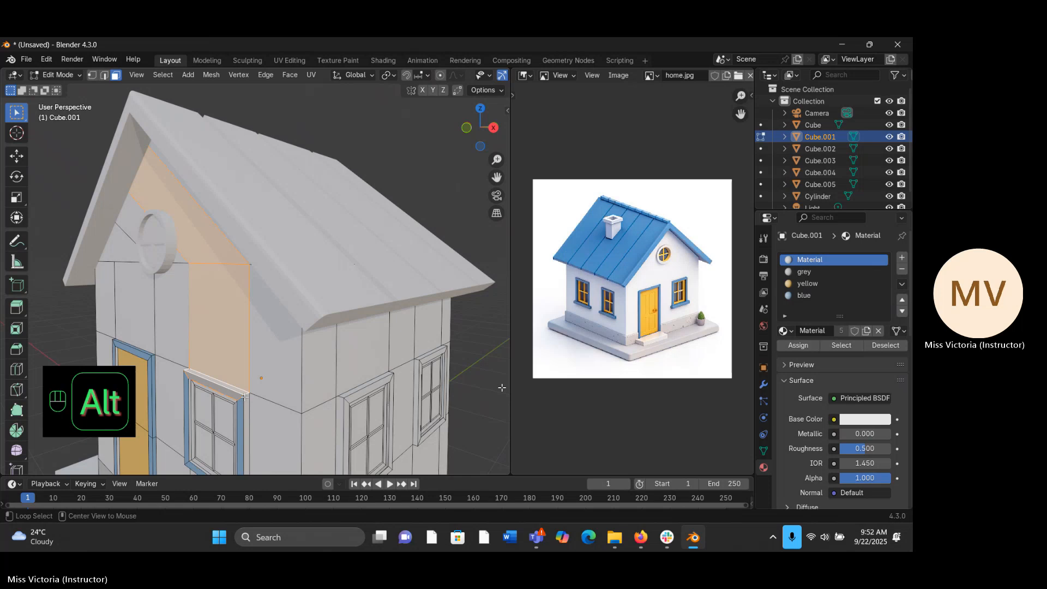
pyautogui.keyDown('alt'); pyautogui.click(246, 397); pyautogui.keyUp('alt')
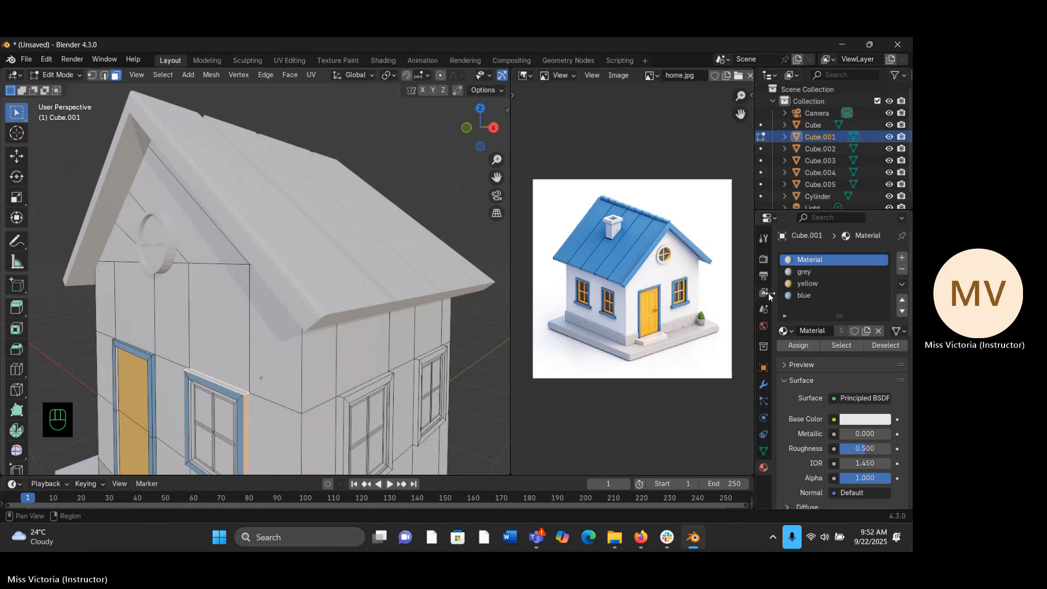
pyautogui.click(807, 295)
pyautogui.click(798, 345)
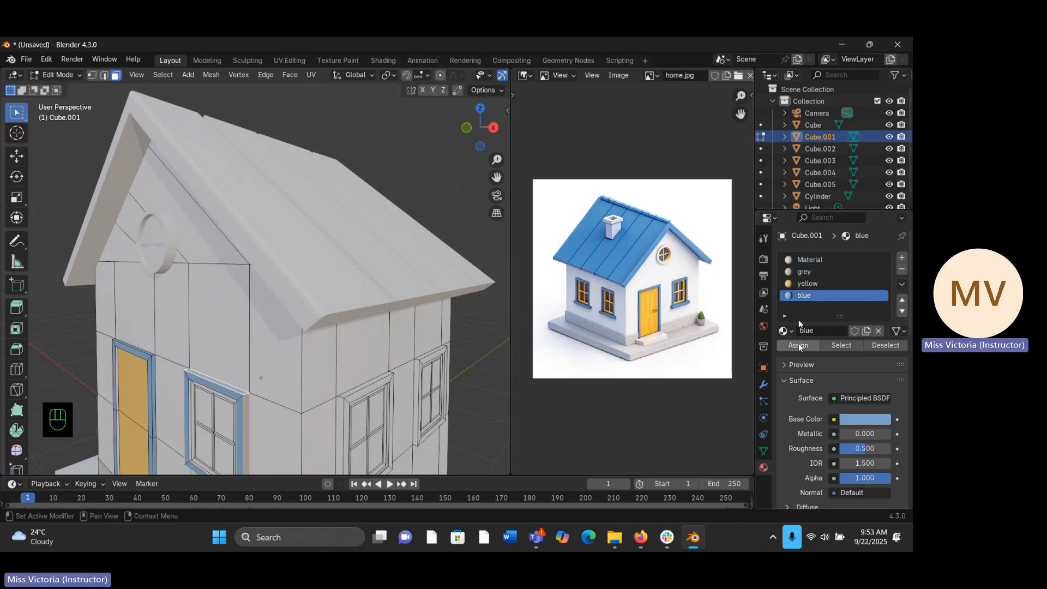
pyautogui.moveTo(474, 428); pyautogui.dragTo(485, 433, button='middle')
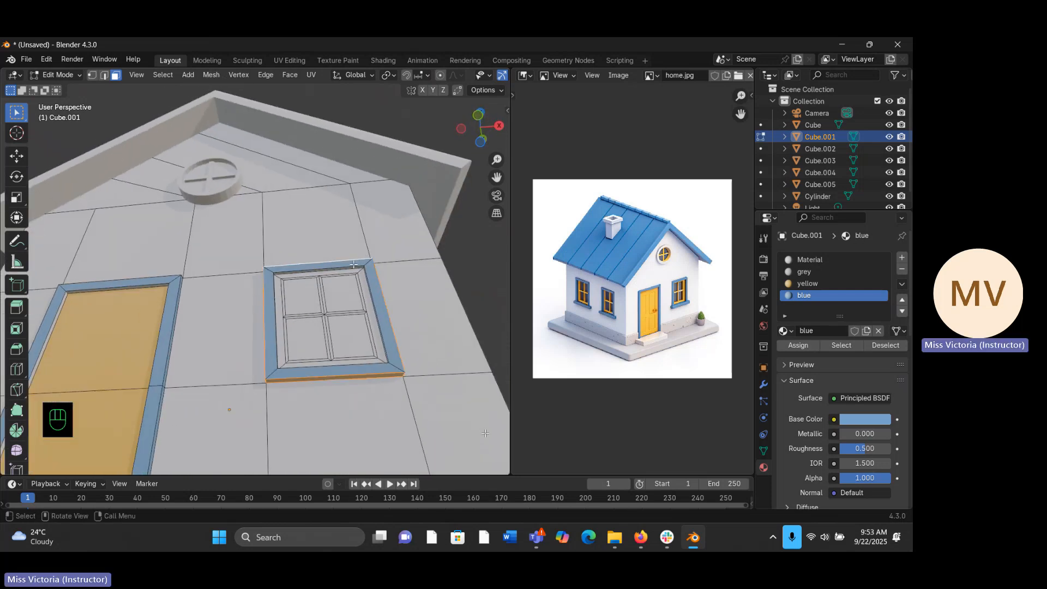
# - Select the thin inner side faces of the window frame beside the door and assign the blue material to them
pyautogui.click(354, 265)
pyautogui.click(351, 268)
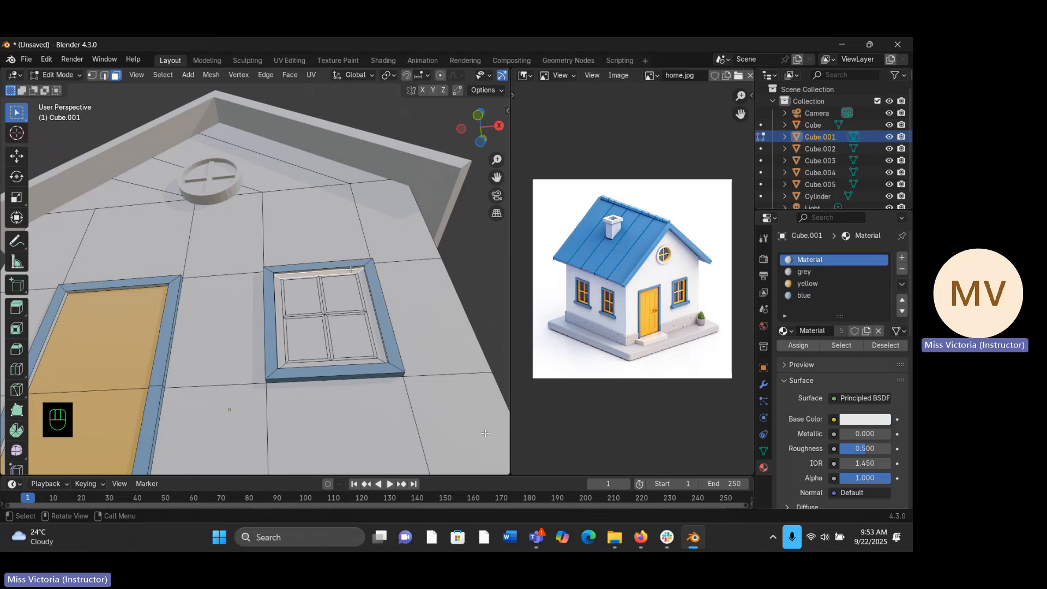
pyautogui.click(354, 265)
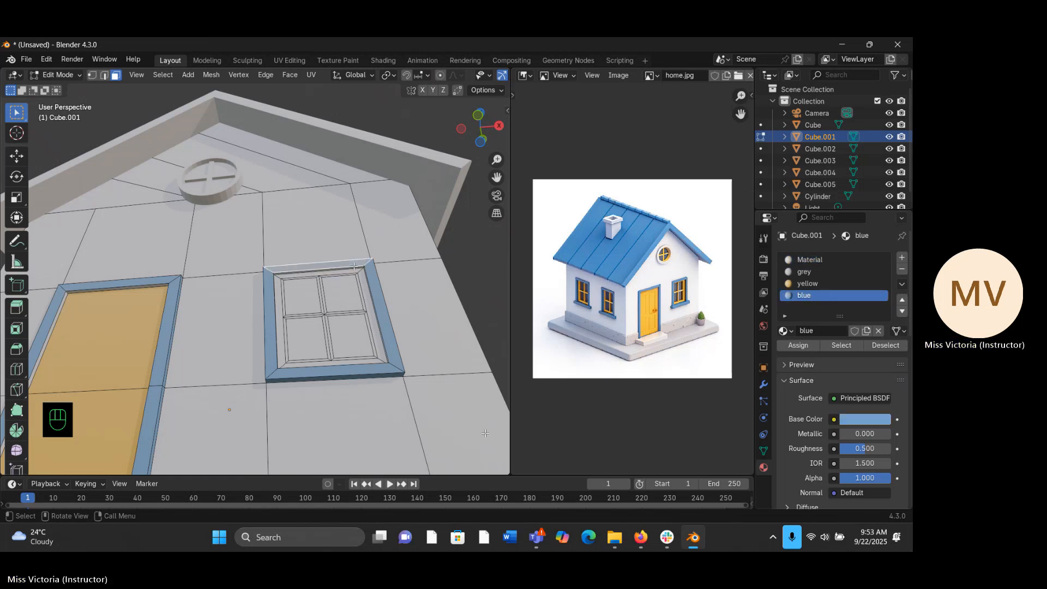
pyautogui.click(354, 266)
pyautogui.moveTo(354, 267); pyautogui.dragTo(408, 319, button='middle')
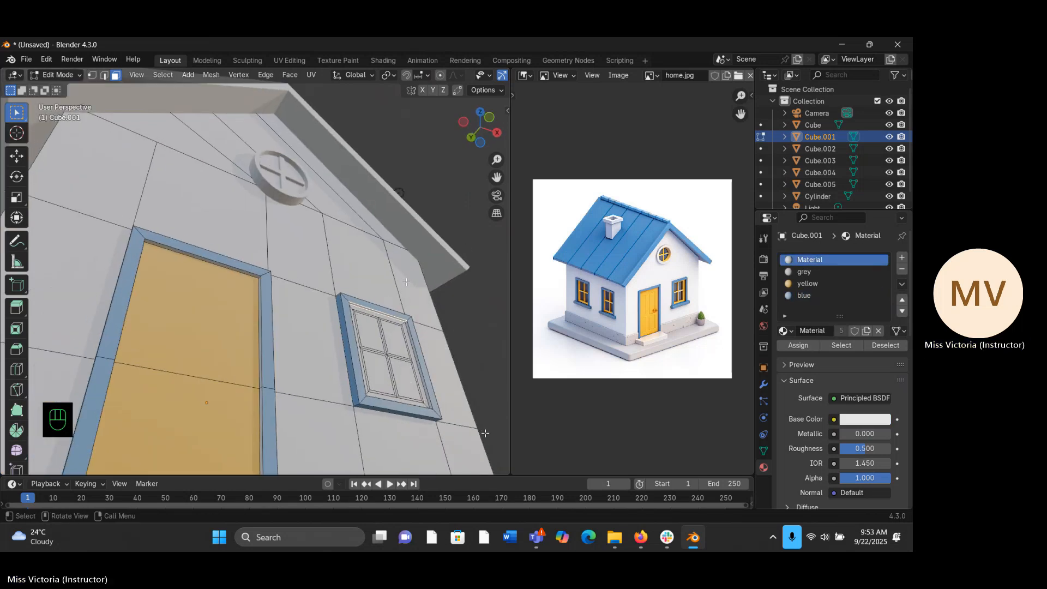
pyautogui.keyDown('alt'); pyautogui.click(409, 324); pyautogui.keyUp('alt')
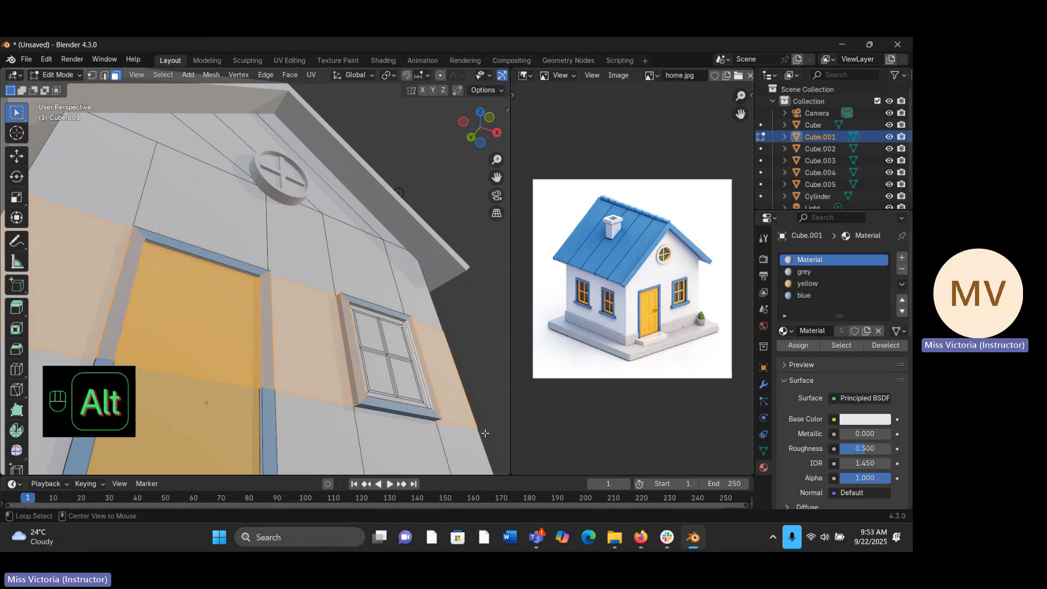
pyautogui.keyDown('alt'); pyautogui.click(405, 323); pyautogui.keyUp('alt')
pyautogui.keyDown('alt'); pyautogui.click(407, 324); pyautogui.keyUp('alt')
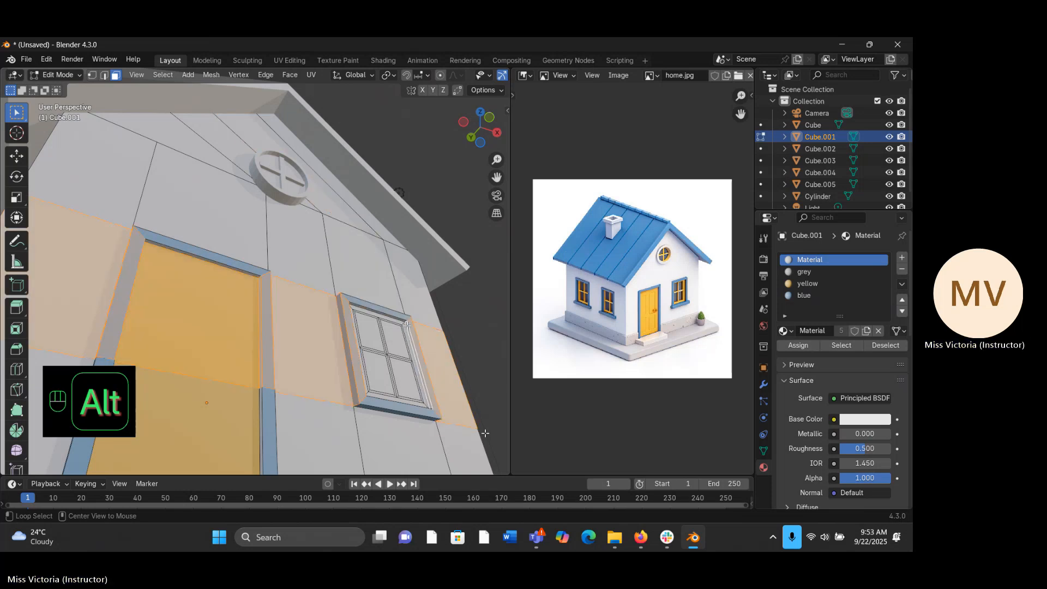
pyautogui.keyDown('alt'); pyautogui.click(406, 322); pyautogui.keyUp('alt')
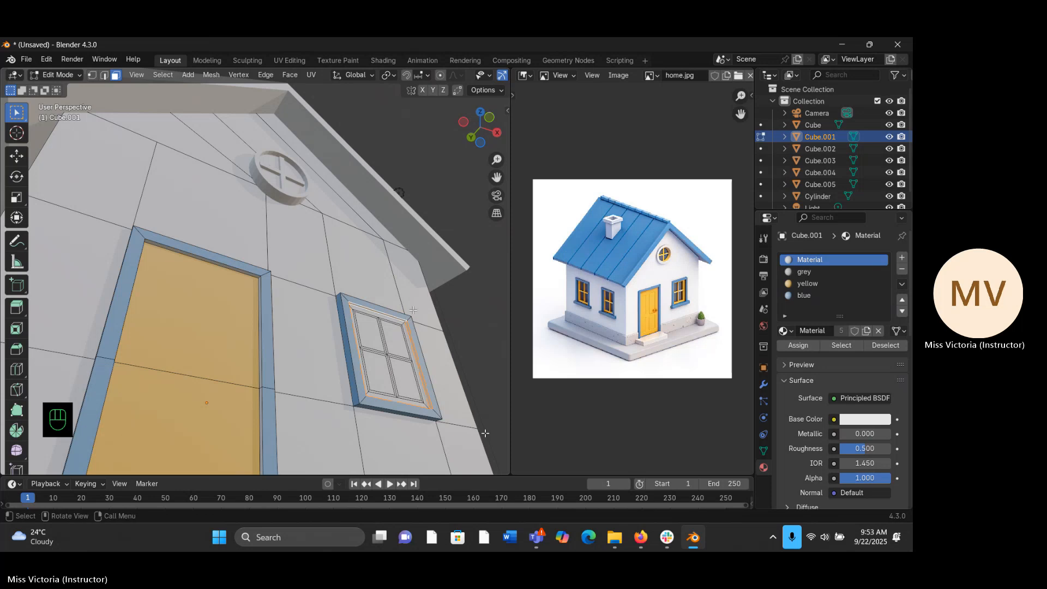
pyautogui.click(794, 295)
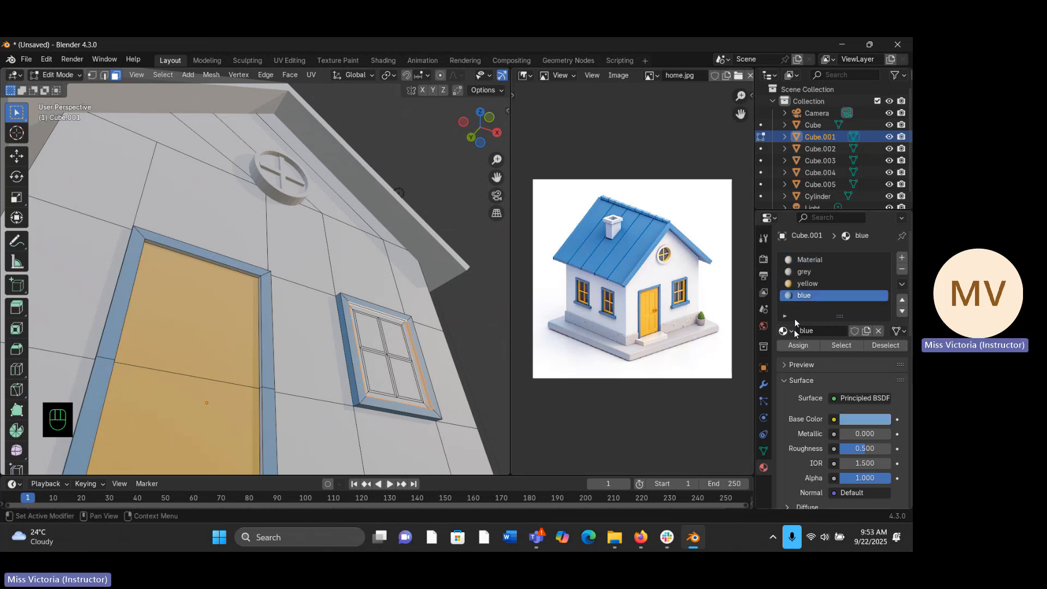
pyautogui.click(793, 346)
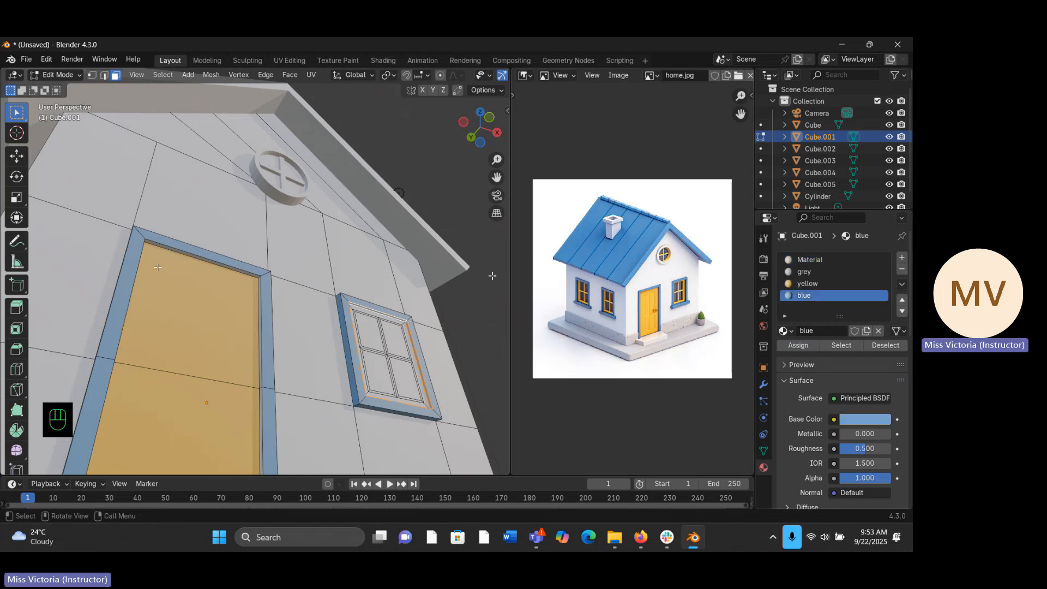
# - Select the thin inner side faces of the door frame, assign the blue material, and check the result in Object Mode before resuming mesh editing
pyautogui.click(188, 256)
pyautogui.click(190, 254)
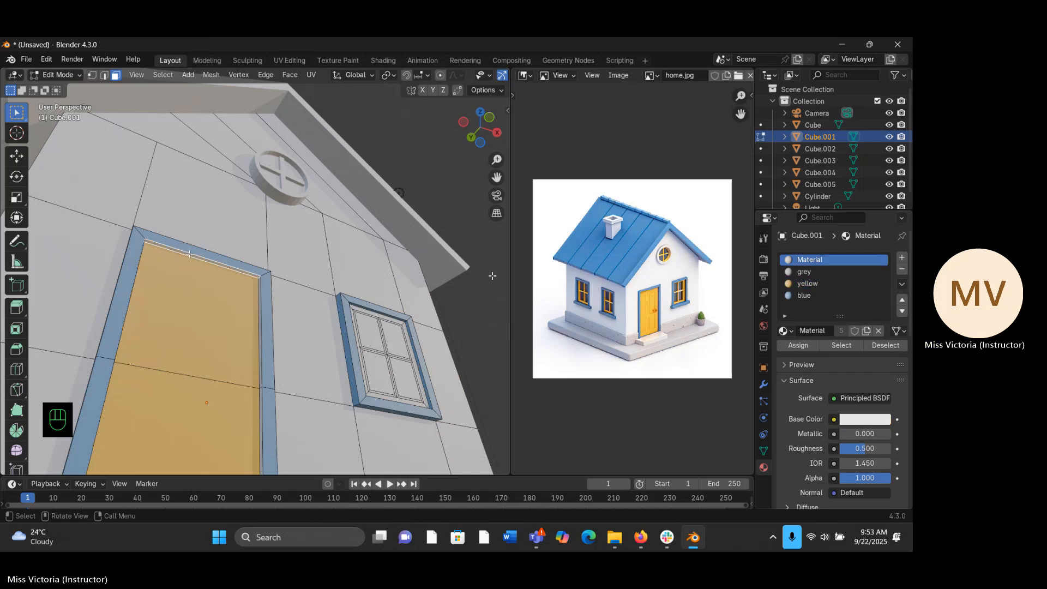
pyautogui.moveTo(190, 251); pyautogui.dragTo(218, 238, button='middle')
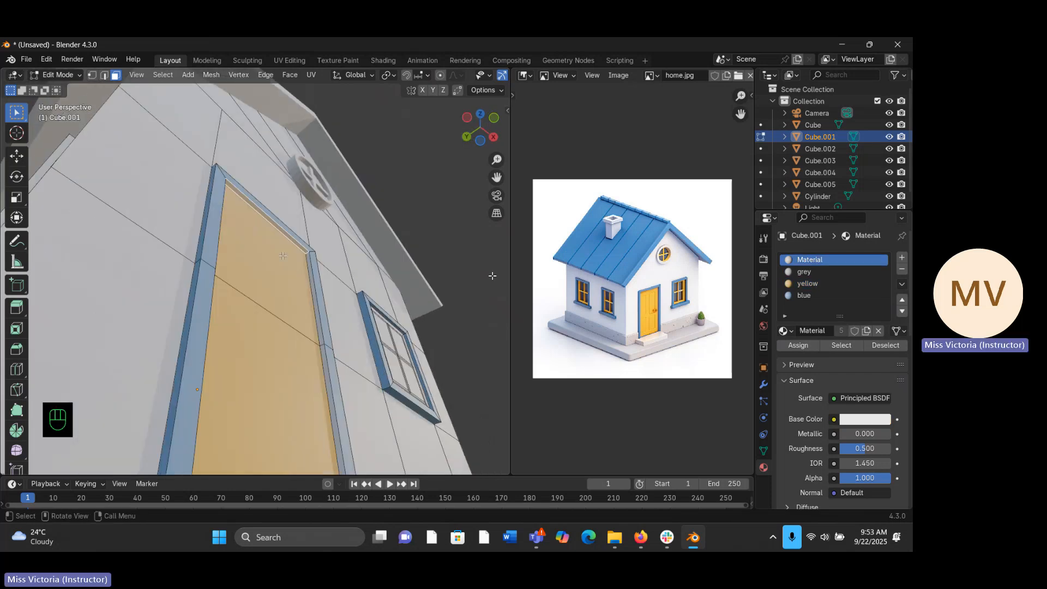
pyautogui.keyDown('alt'); pyautogui.click(308, 253); pyautogui.keyUp('alt')
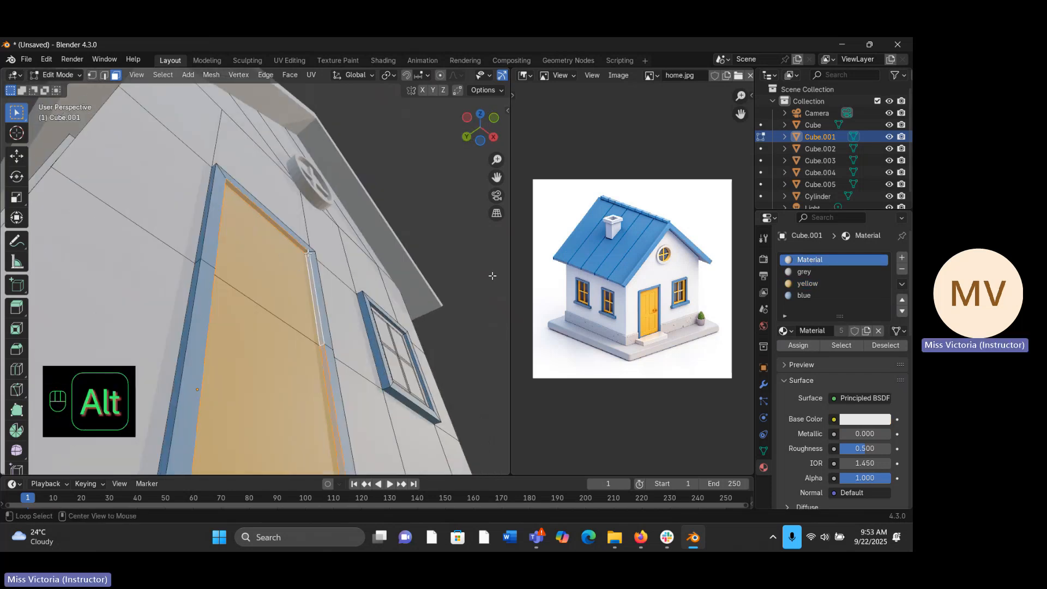
pyautogui.click(814, 295)
pyautogui.click(801, 346)
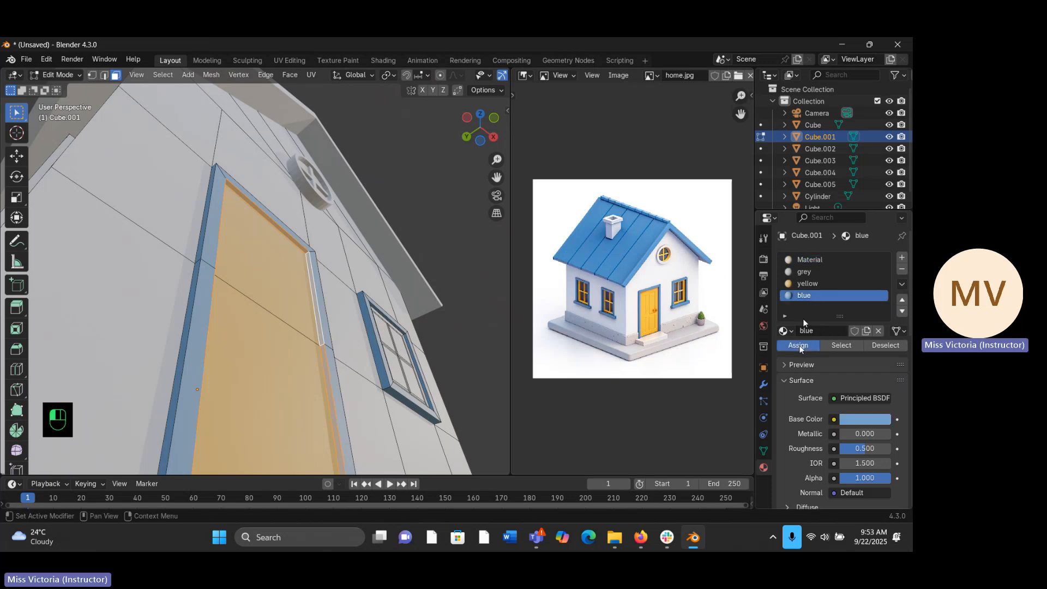
pyautogui.press('Tab')
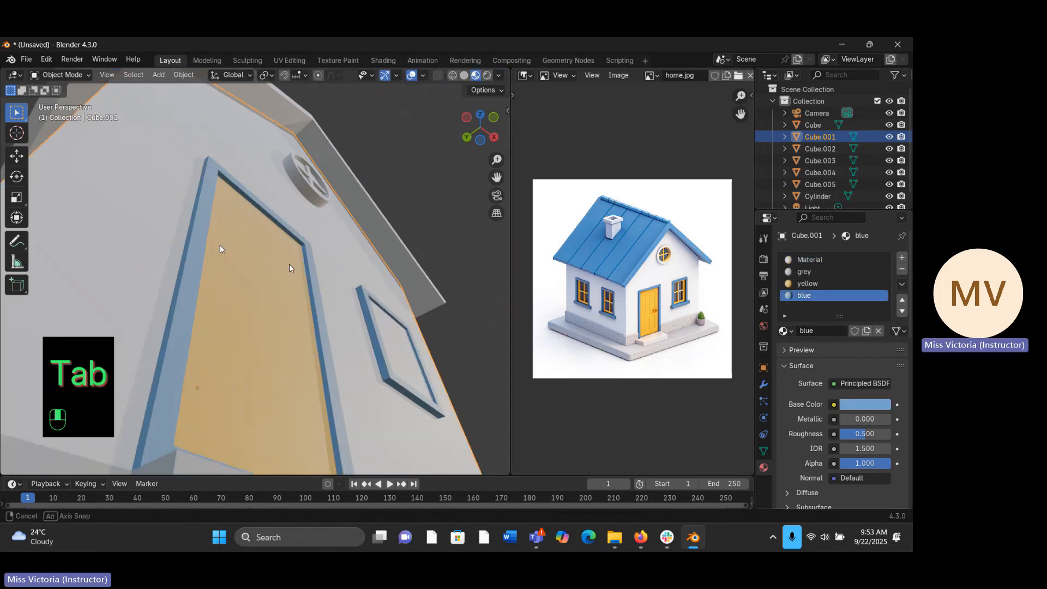
pyautogui.moveTo(290, 265); pyautogui.dragTo(157, 309, button='middle')
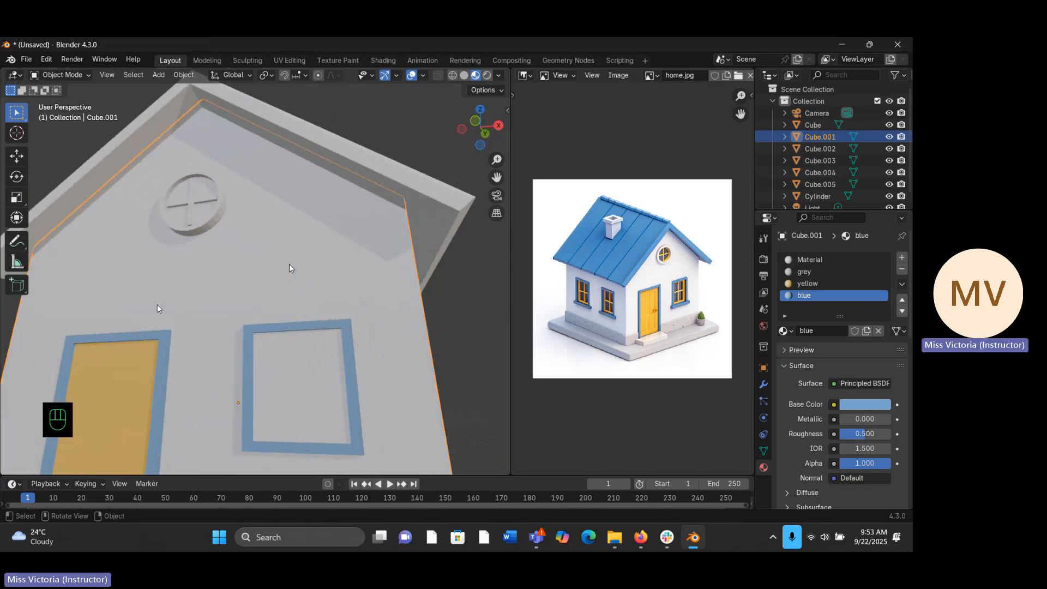
pyautogui.press('Tab')
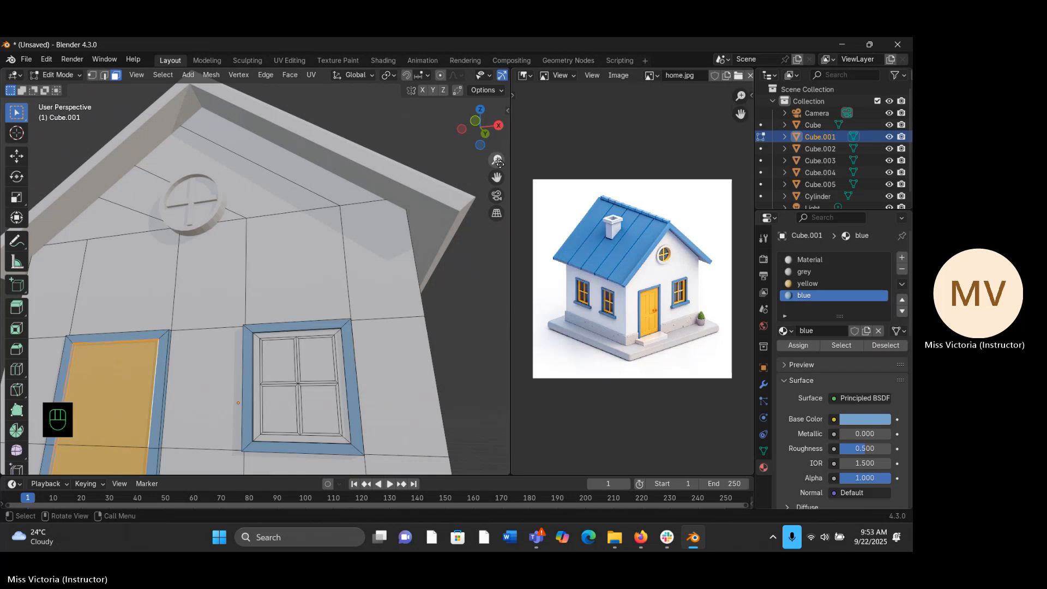
pyautogui.moveTo(498, 162); pyautogui.dragTo(479, 147)
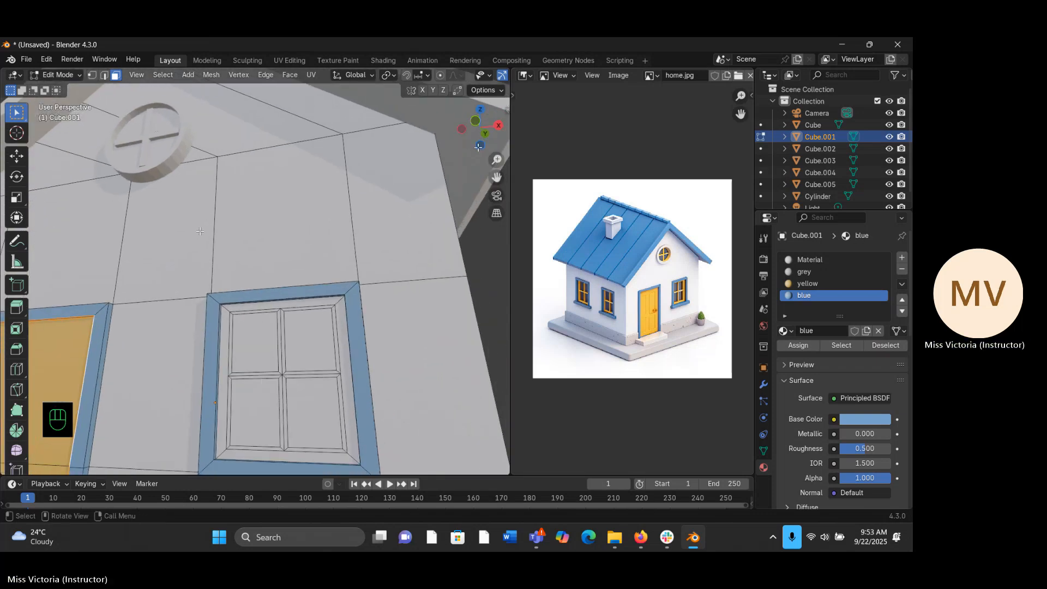
pyautogui.click(257, 309)
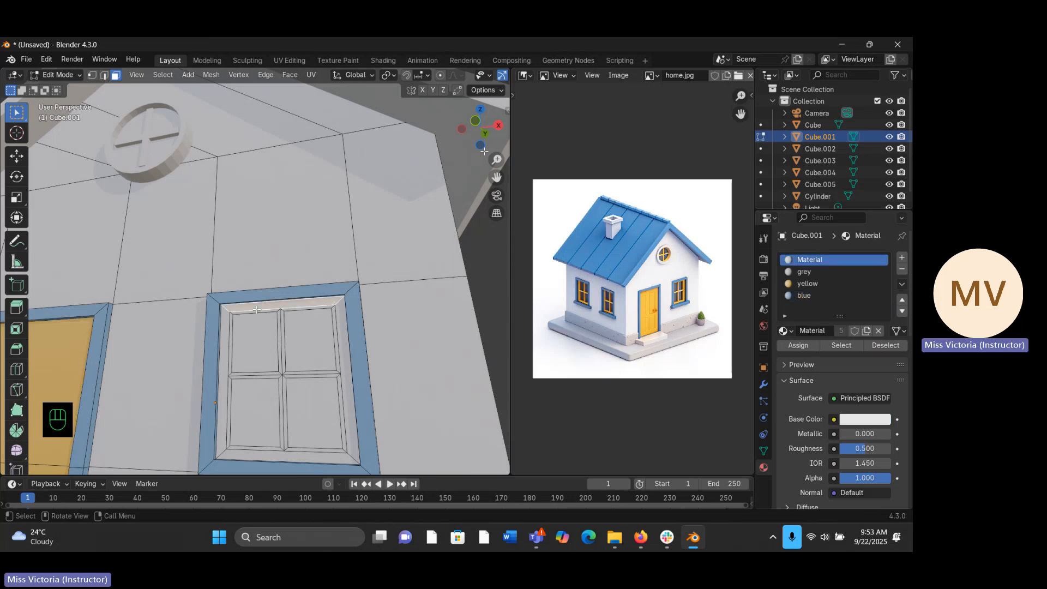
pyautogui.keyDown('alt'); pyautogui.click(224, 310); pyautogui.keyUp('alt')
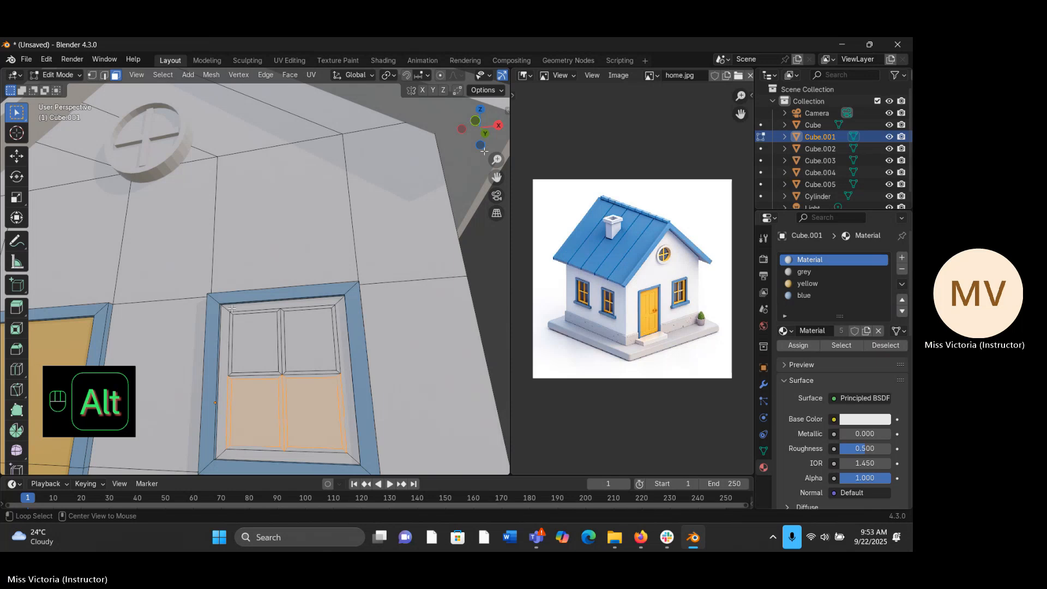
pyautogui.keyDown('alt'); pyautogui.click(254, 309); pyautogui.keyUp('alt')
pyautogui.keyDown('alt'); pyautogui.click(297, 299); pyautogui.keyUp('alt')
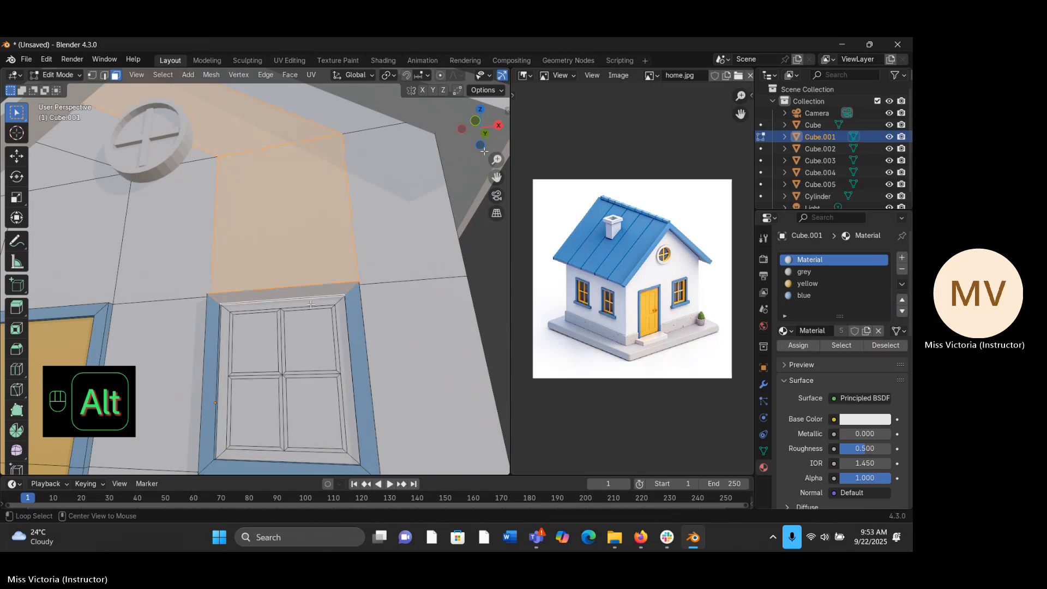
pyautogui.keyDown('alt'); pyautogui.click(337, 307); pyautogui.keyUp('alt')
pyautogui.keyDown('alt'); pyautogui.click(342, 306); pyautogui.keyUp('alt')
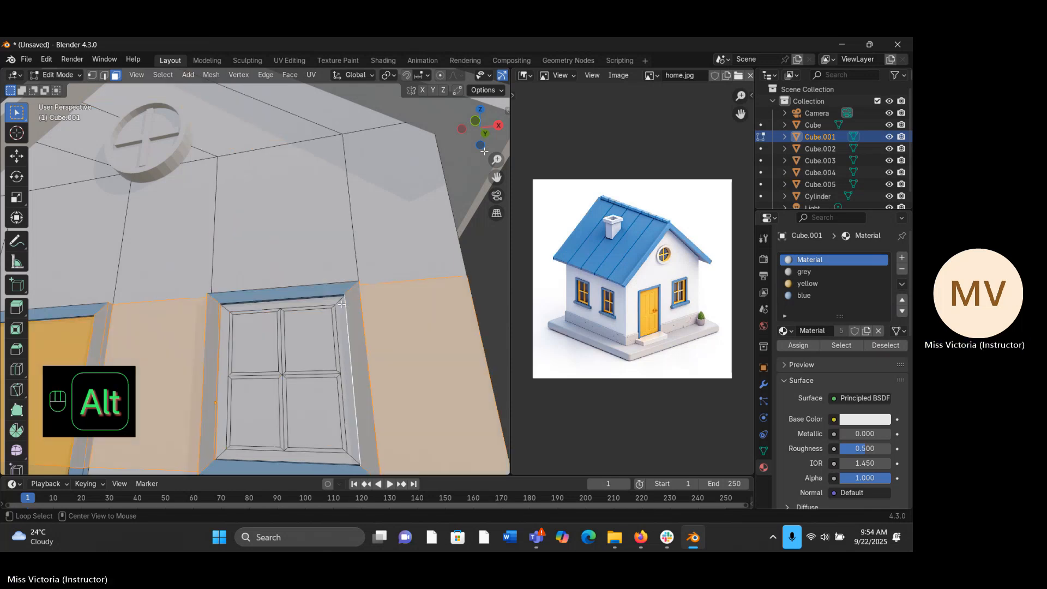
# - Select the right, top and left faces of the window's inner sash frame, including the left inner depth face
pyautogui.keyDown('alt'); pyautogui.click(342, 304); pyautogui.keyUp('alt')
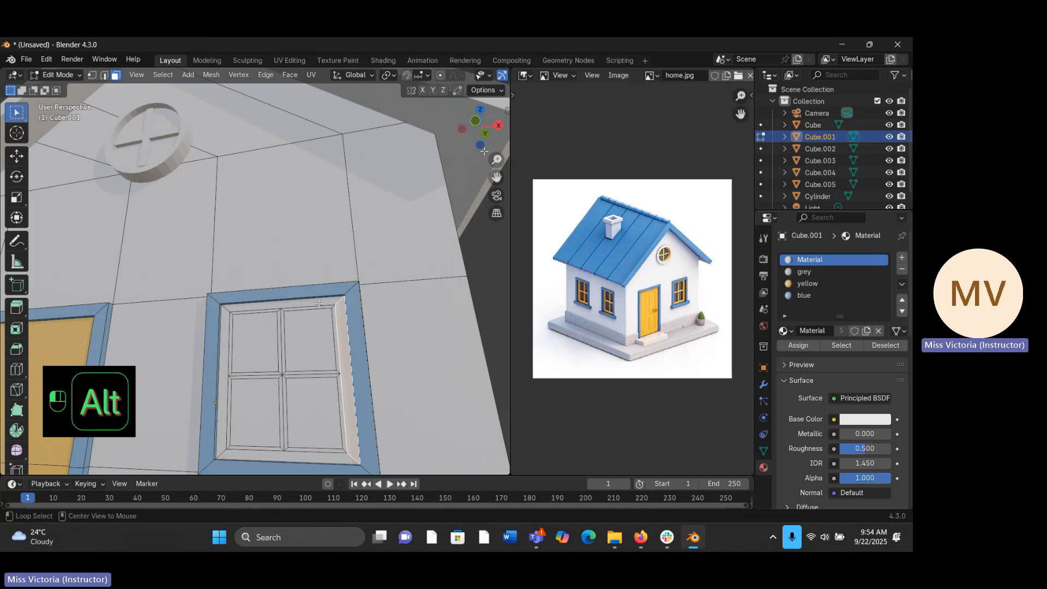
pyautogui.keyDown('alt'); pyautogui.click(321, 304); pyautogui.keyUp('alt')
pyautogui.keyDown('alt'); pyautogui.click(334, 302); pyautogui.keyUp('alt')
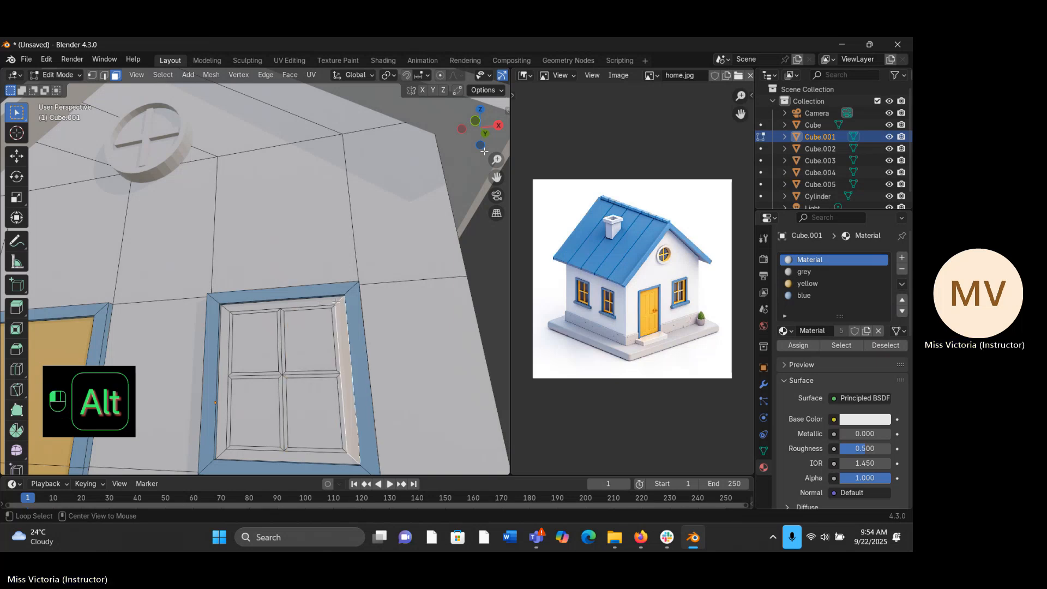
pyautogui.keyDown('shift'); pyautogui.click(336, 301); pyautogui.keyUp('shift')
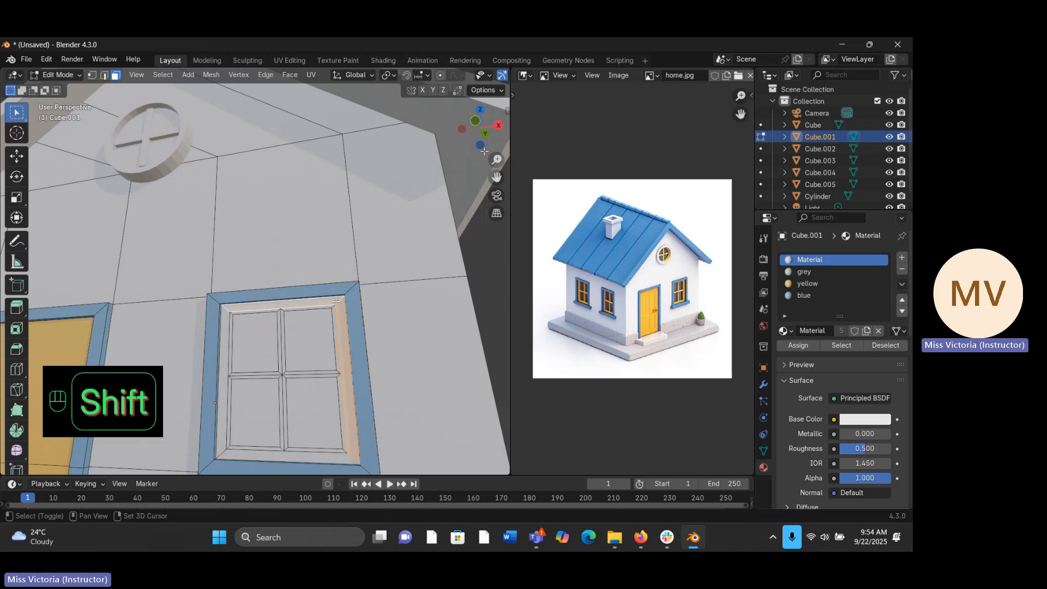
pyautogui.keyDown('shift'); pyautogui.click(225, 352); pyautogui.keyUp('shift')
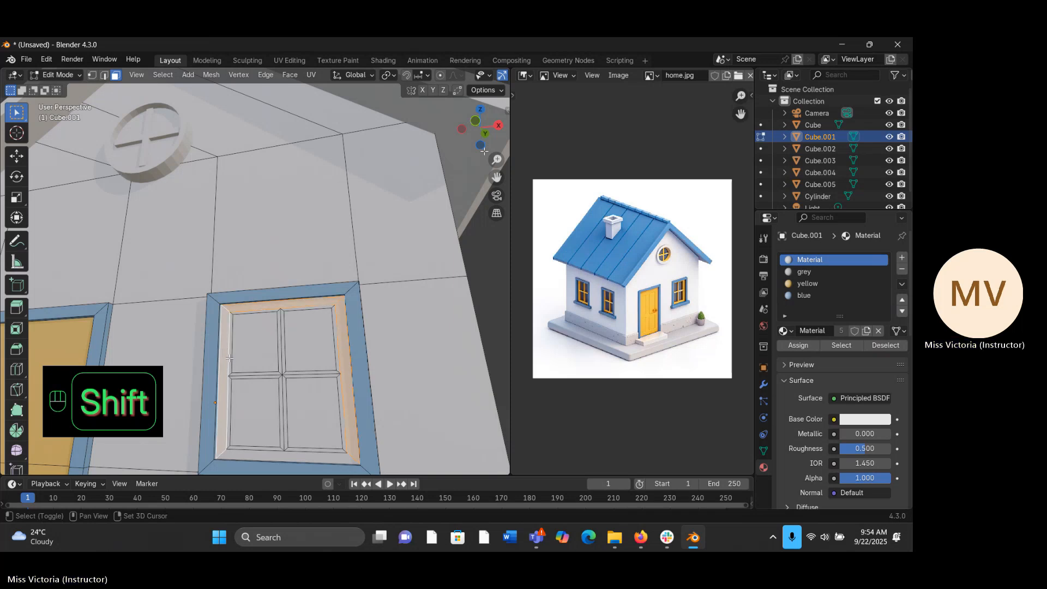
pyautogui.keyDown('shift'); pyautogui.click(230, 363); pyautogui.keyUp('shift')
# - Add the front and side faces of the window's horizontal and vertical crossbars to the selection
pyautogui.keyDown('shift'); pyautogui.click(235, 375); pyautogui.keyUp('shift')
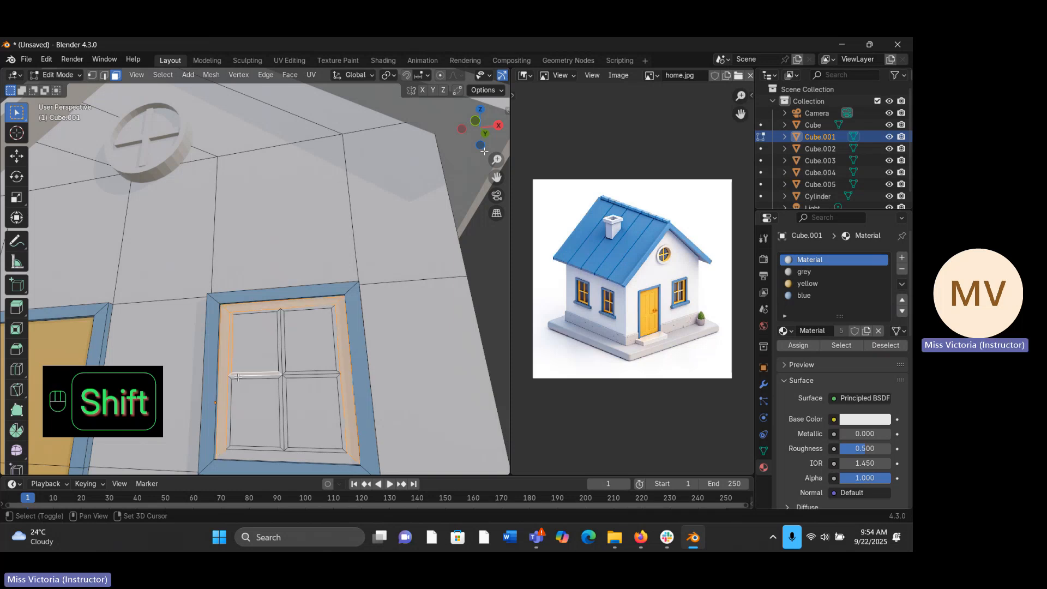
pyautogui.keyDown('shift'); pyautogui.click(238, 378); pyautogui.keyUp('shift')
pyautogui.keyDown('shift'); pyautogui.click(282, 372); pyautogui.keyUp('shift')
pyautogui.keyDown('shift'); pyautogui.click(283, 381); pyautogui.keyUp('shift')
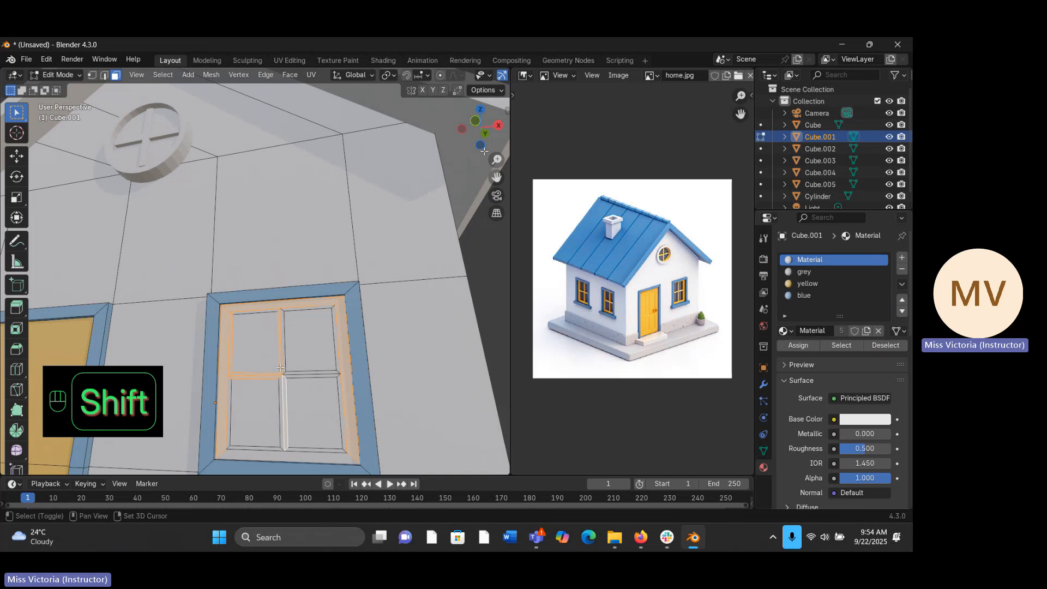
pyautogui.keyDown('shift'); pyautogui.click(284, 385); pyautogui.keyUp('shift')
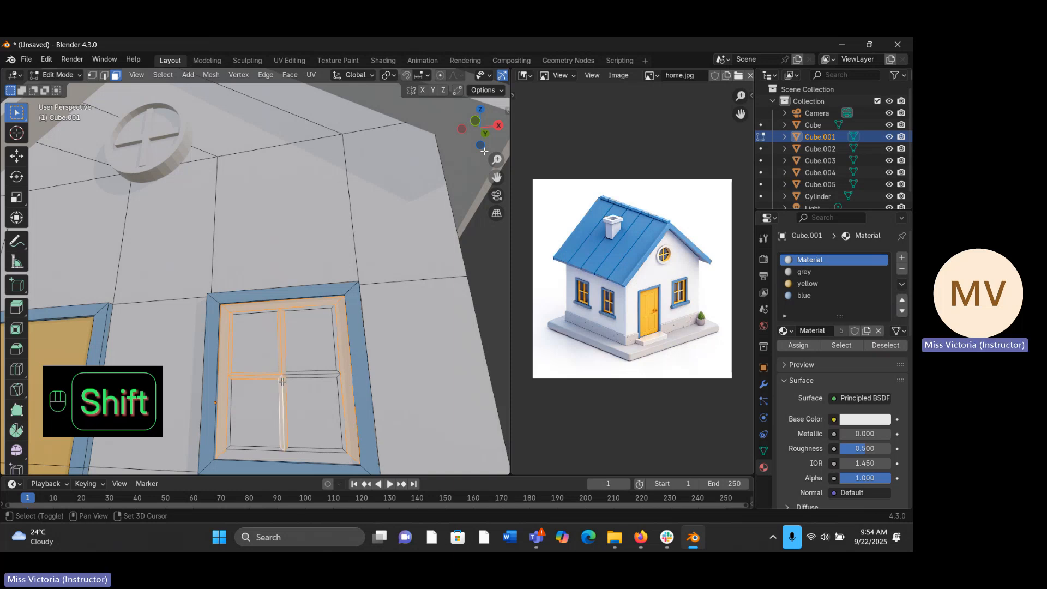
pyautogui.keyDown('shift'); pyautogui.click(309, 363); pyautogui.keyUp('shift')
pyautogui.keyDown('shift'); pyautogui.click(309, 364); pyautogui.keyUp('shift')
pyautogui.keyDown('shift'); pyautogui.click(308, 373); pyautogui.keyUp('shift')
pyautogui.keyDown('shift'); pyautogui.click(306, 377); pyautogui.keyUp('shift')
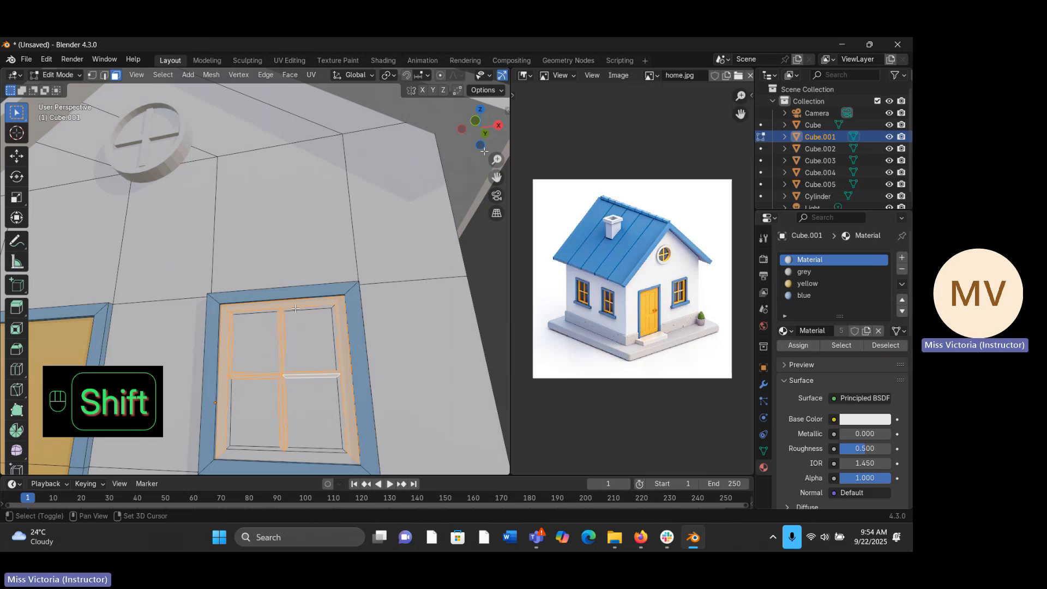
# - Add the thin rim faces along the top and right side of the upper window panes to the selection
pyautogui.keyDown('shift'); pyautogui.click(325, 306); pyautogui.keyUp('shift')
pyautogui.keyDown('shift'); pyautogui.click(333, 316); pyautogui.keyUp('shift')
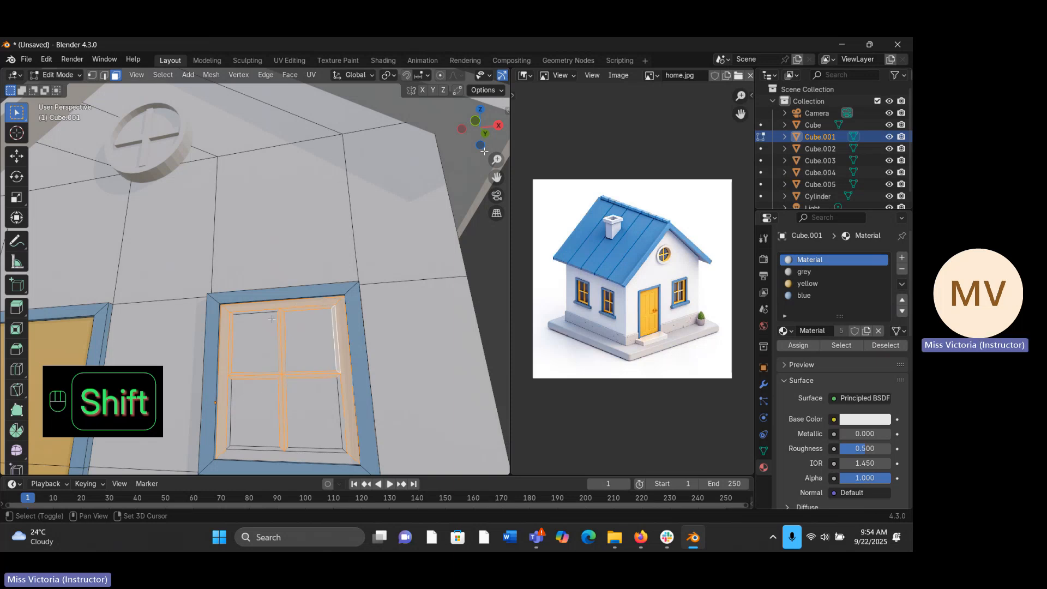
pyautogui.keyDown('shift'); pyautogui.click(255, 311); pyautogui.keyUp('shift')
pyautogui.keyDown('shift'); pyautogui.click(255, 311); pyautogui.keyUp('shift')
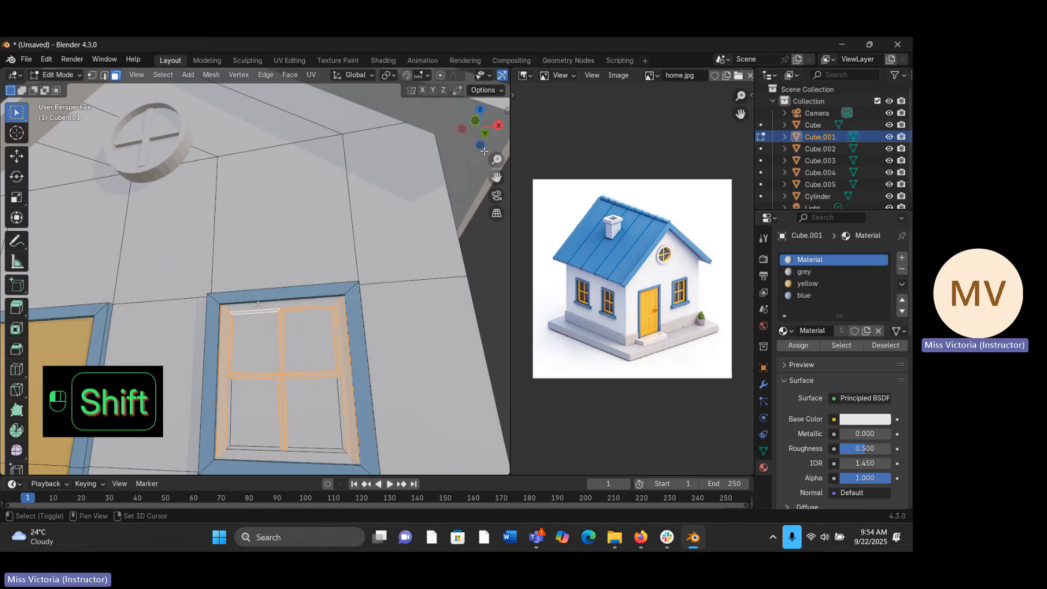
# - Add the bottom sash face and the remaining thin rim faces around the window's lower panes to the selection
pyautogui.keyDown('shift'); pyautogui.click(230, 415); pyautogui.keyUp('shift')
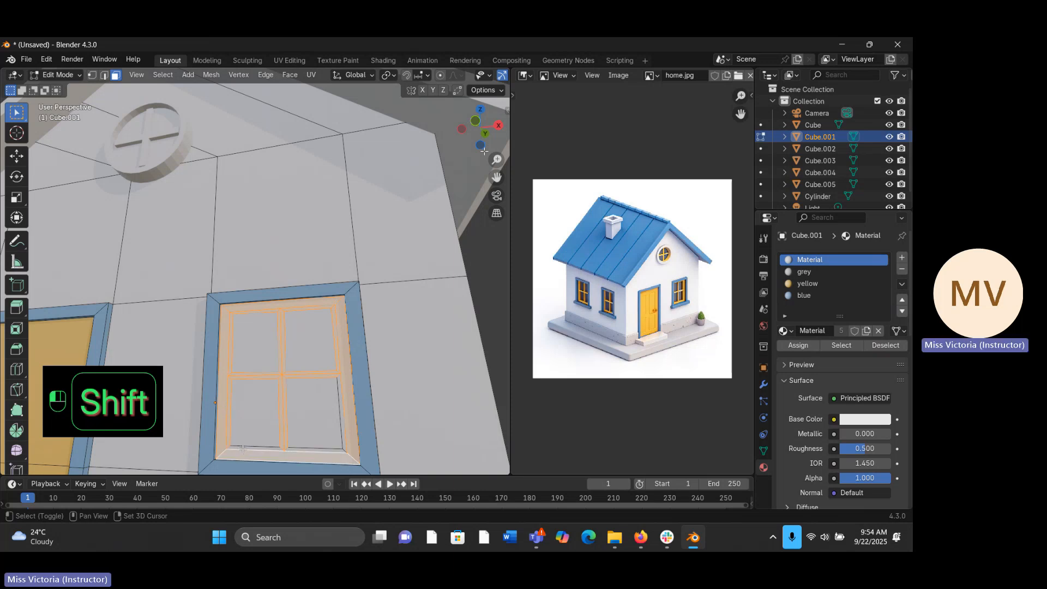
pyautogui.keyDown('shift'); pyautogui.click(264, 448); pyautogui.keyUp('shift')
pyautogui.keyDown('shift'); pyautogui.click(294, 447); pyautogui.keyUp('shift')
pyautogui.keyDown('shift'); pyautogui.click(315, 444); pyautogui.keyUp('shift')
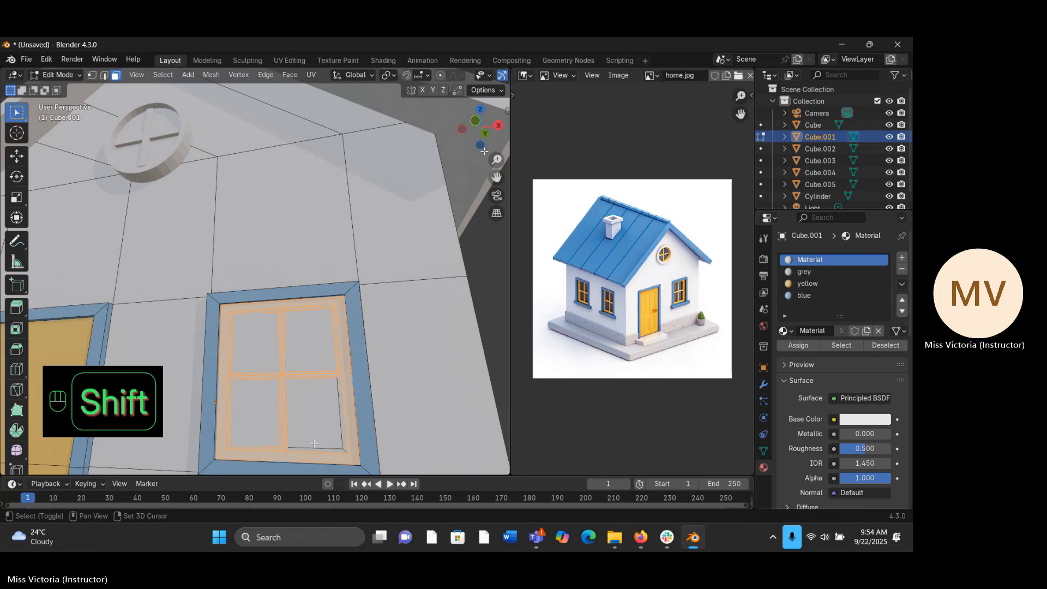
pyautogui.keyDown('shift'); pyautogui.click(327, 447); pyautogui.keyUp('shift')
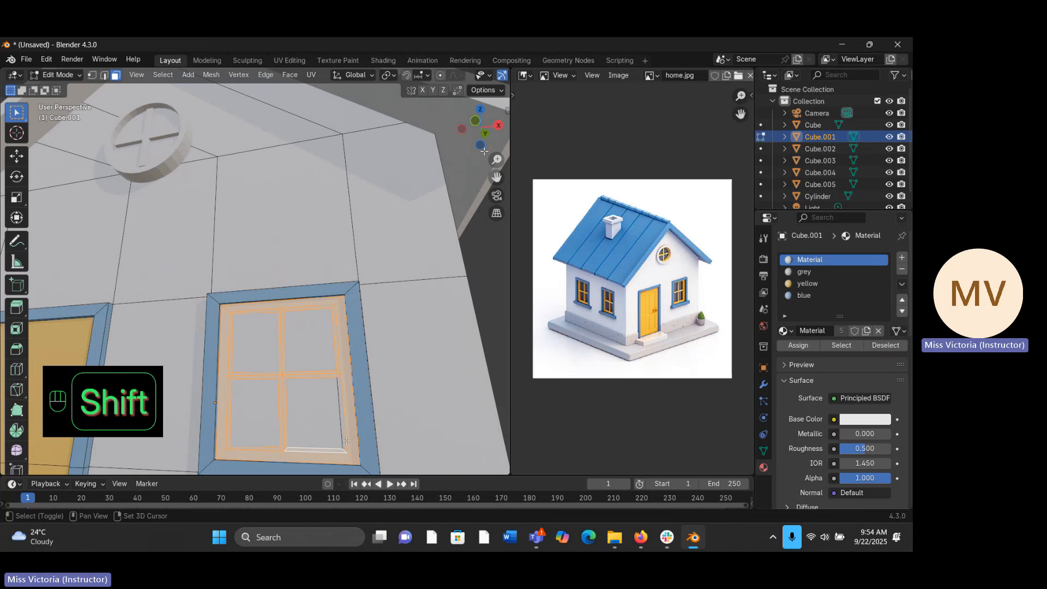
pyautogui.keyDown('shift'); pyautogui.click(346, 428); pyautogui.keyUp('shift')
pyautogui.keyDown('shift'); pyautogui.click(346, 417); pyautogui.keyUp('shift')
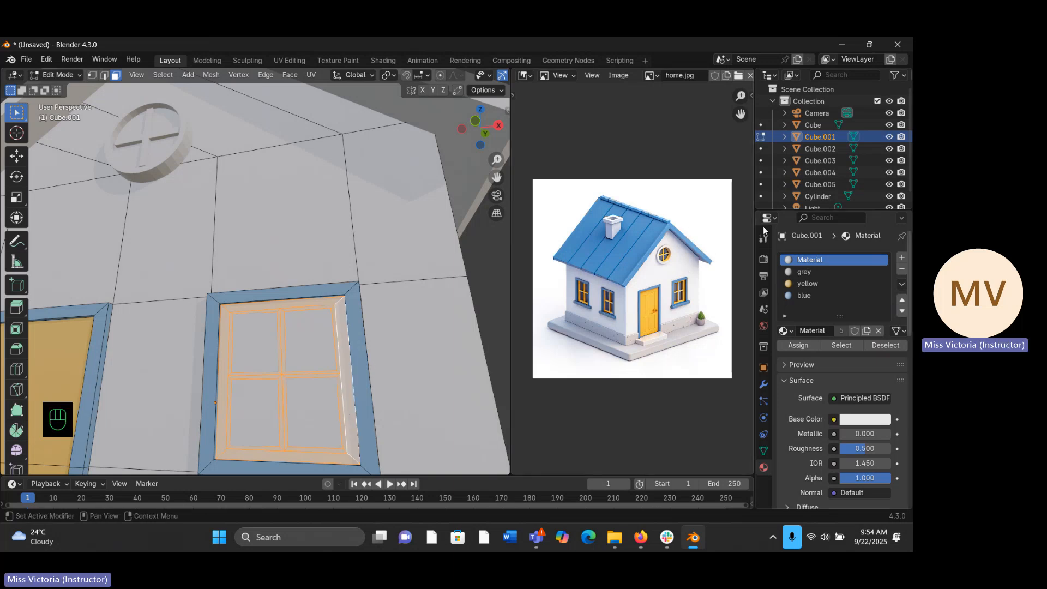
# - Assign the yellow material to the selected window sash and crossbar faces and return to Object Mode
pyautogui.click(829, 283)
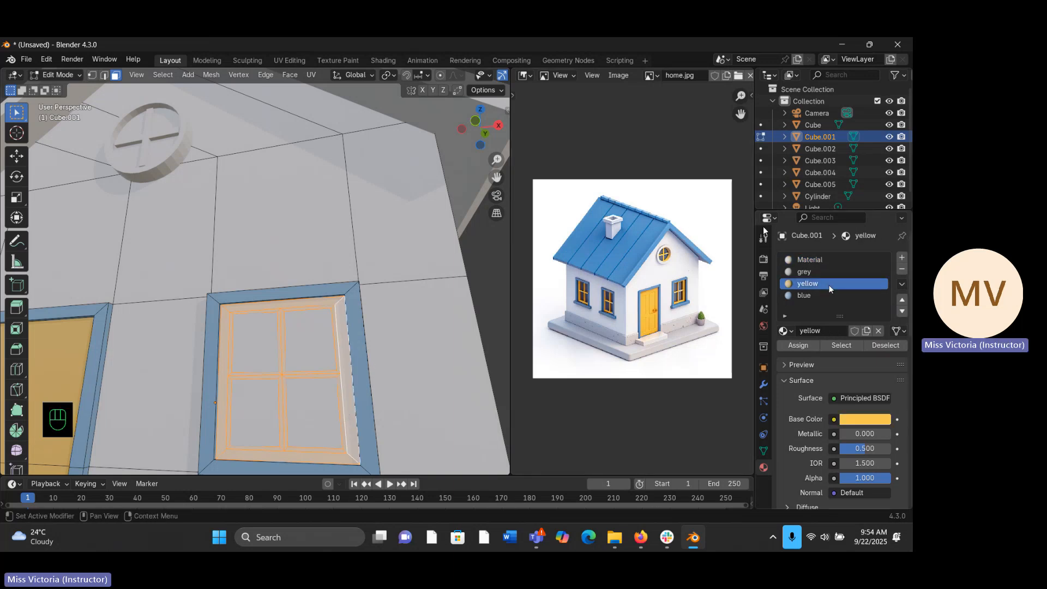
pyautogui.click(800, 350)
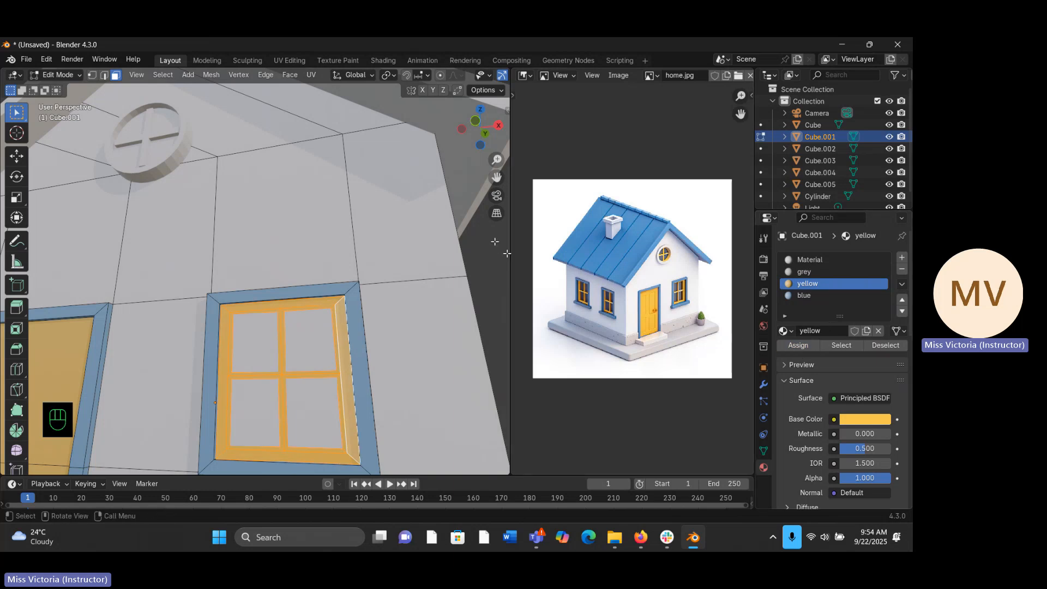
pyautogui.press('Tab')
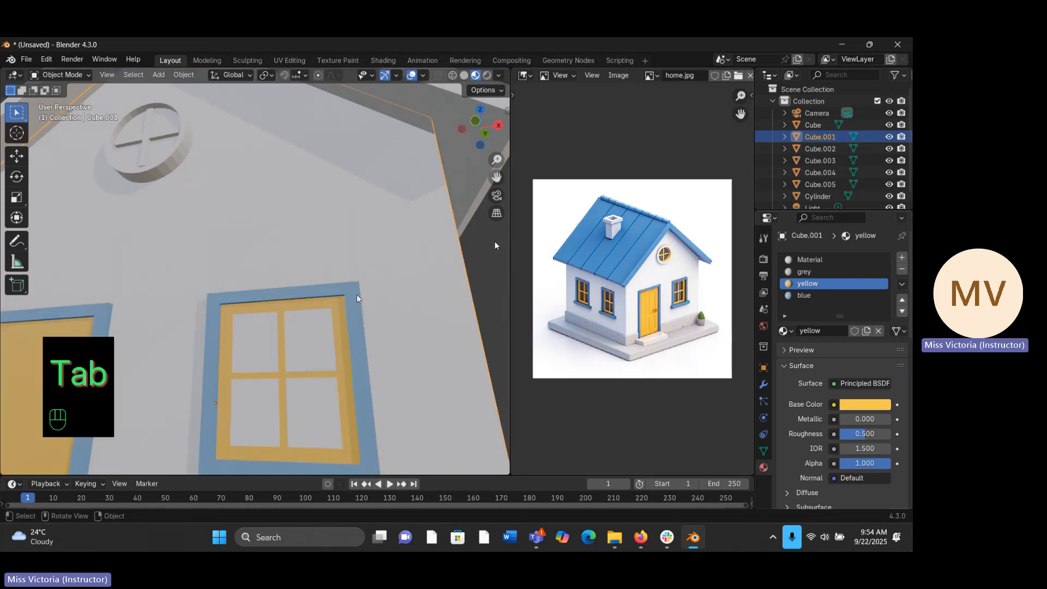
# - Resume mesh editing at the side wall and select the first window's top sash faces, top rims and upper vertical crossbar
pyautogui.moveTo(358, 298); pyautogui.dragTo(281, 263, button='middle')
pyautogui.moveTo(274, 300); pyautogui.dragTo(317, 282, button='middle')
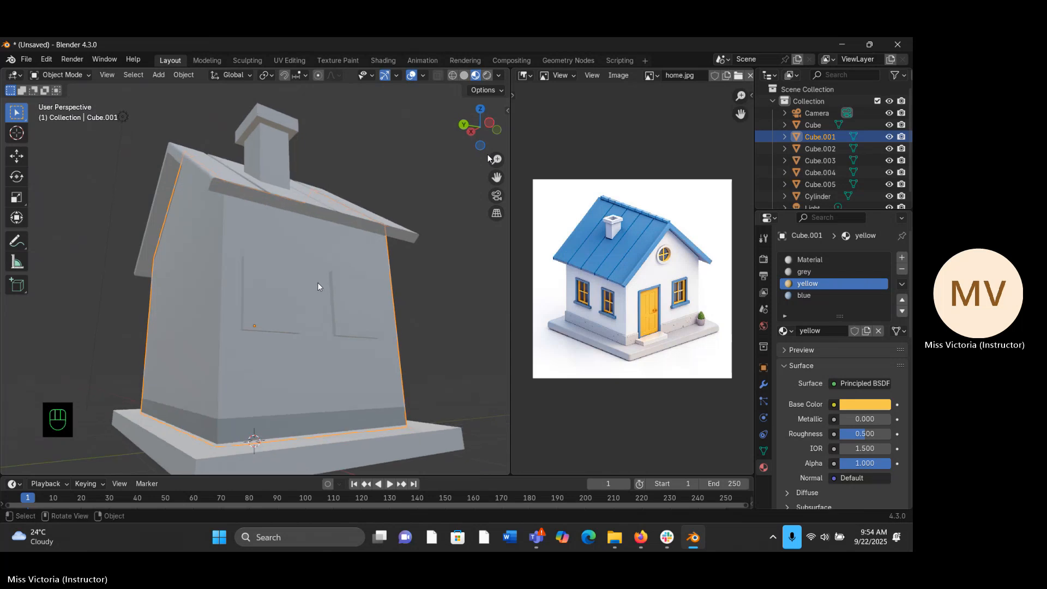
pyautogui.moveTo(258, 294); pyautogui.dragTo(251, 297, button='middle')
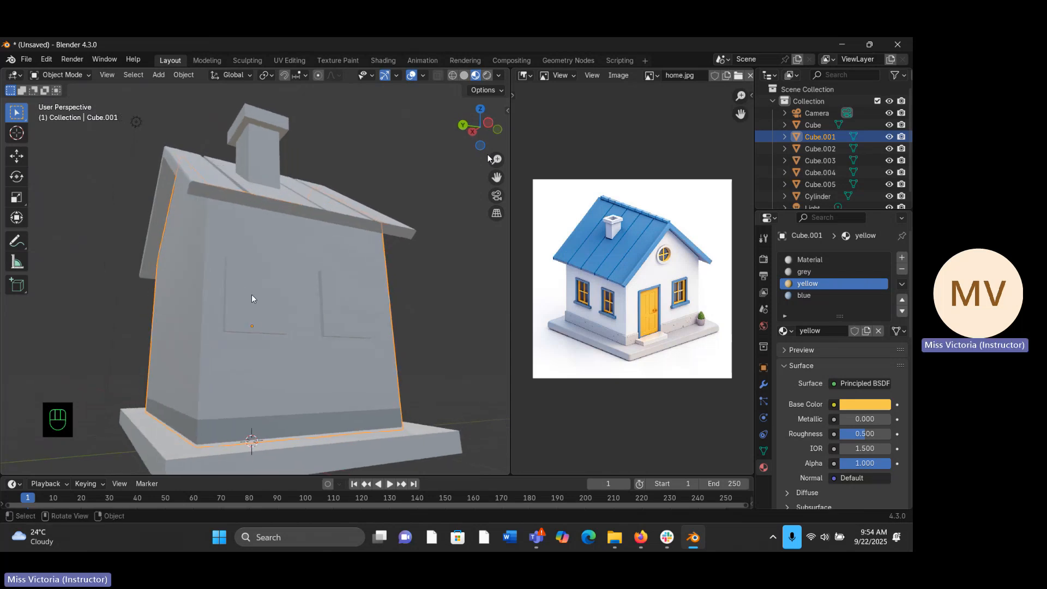
pyautogui.press('Tab')
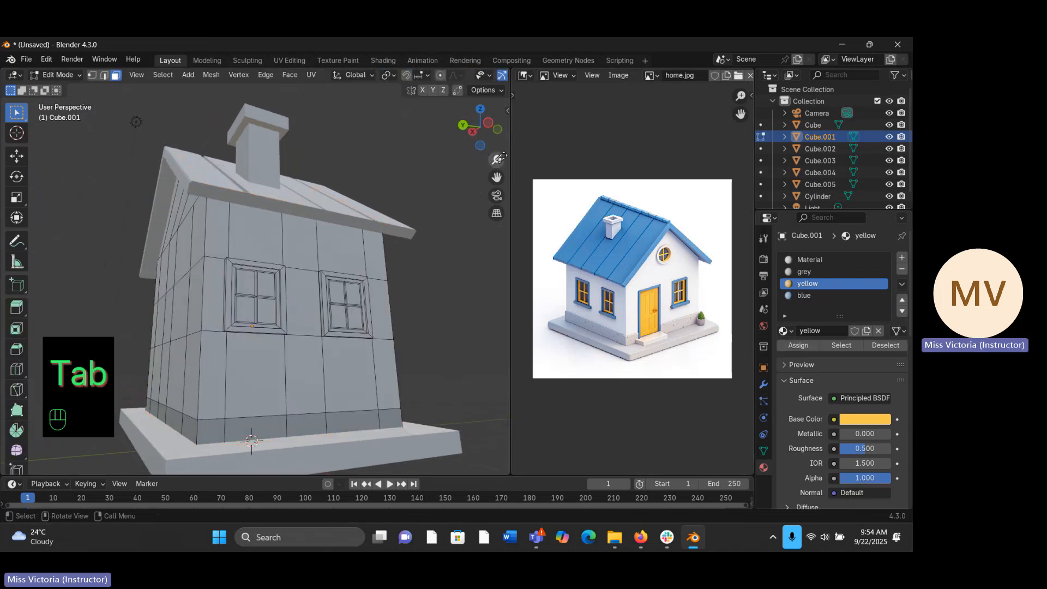
pyautogui.moveTo(500, 158); pyautogui.dragTo(471, 163)
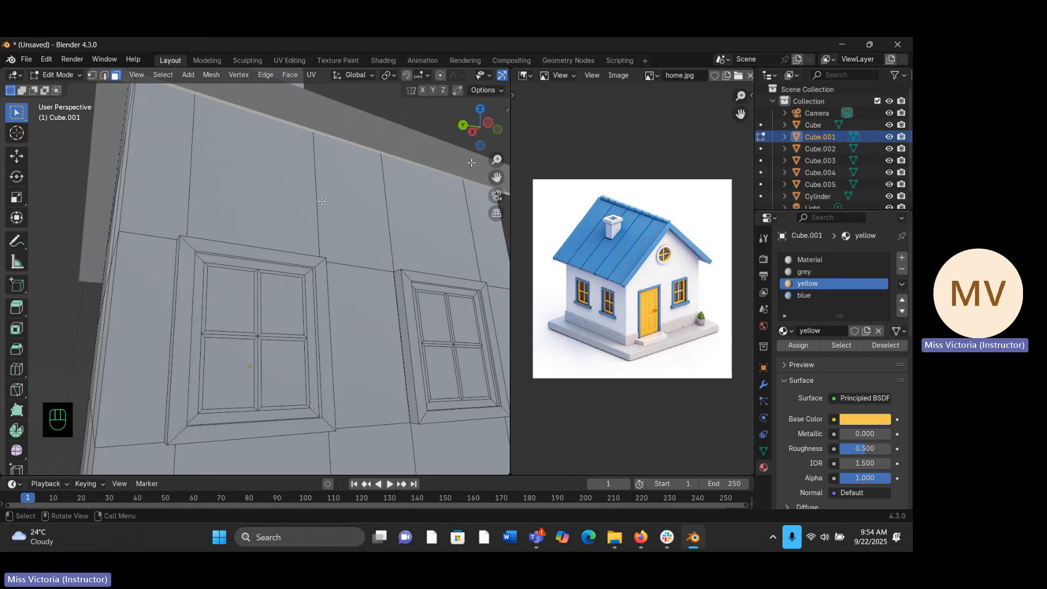
pyautogui.click(238, 262)
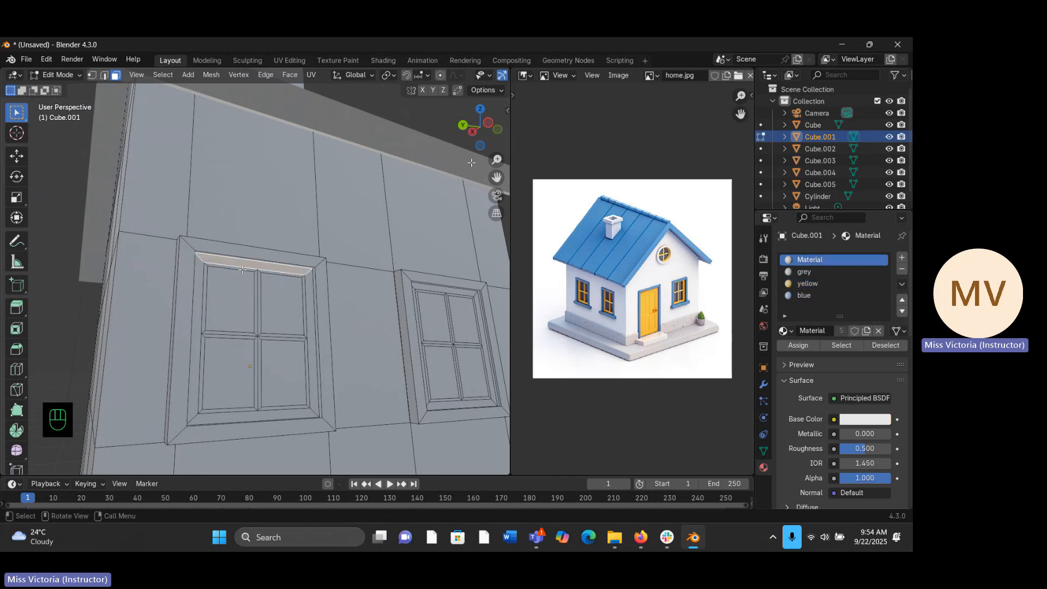
pyautogui.keyDown('shift'); pyautogui.click(241, 271); pyautogui.keyUp('shift')
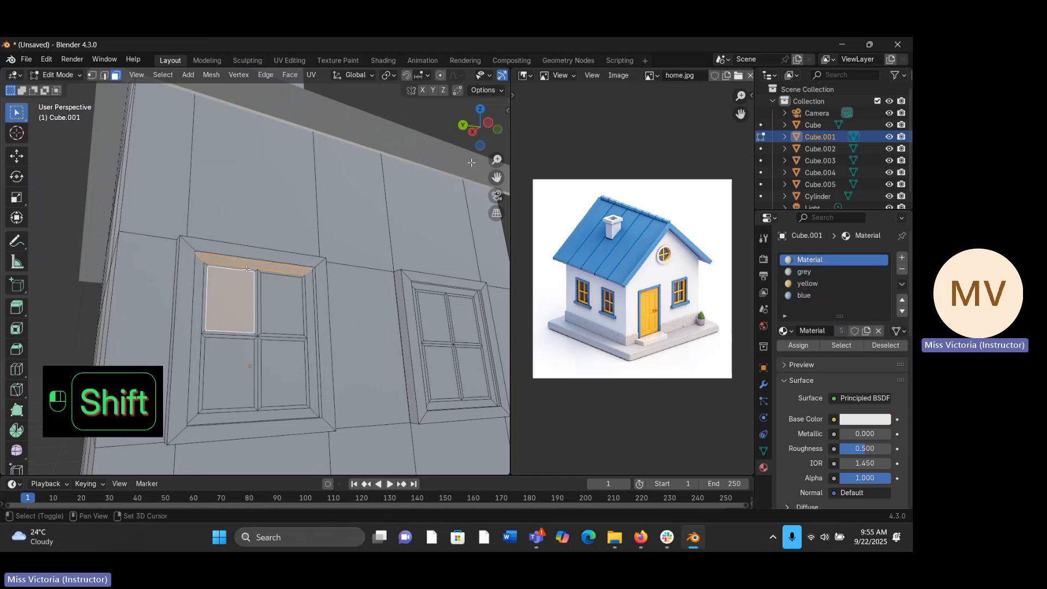
pyautogui.keyDown('shift'); pyautogui.click(246, 269); pyautogui.keyUp('shift')
pyautogui.keyDown('shift'); pyautogui.click(247, 278); pyautogui.keyUp('shift')
pyautogui.keyDown('shift'); pyautogui.click(262, 276); pyautogui.keyUp('shift')
pyautogui.keyDown('shift'); pyautogui.click(258, 280); pyautogui.keyUp('shift')
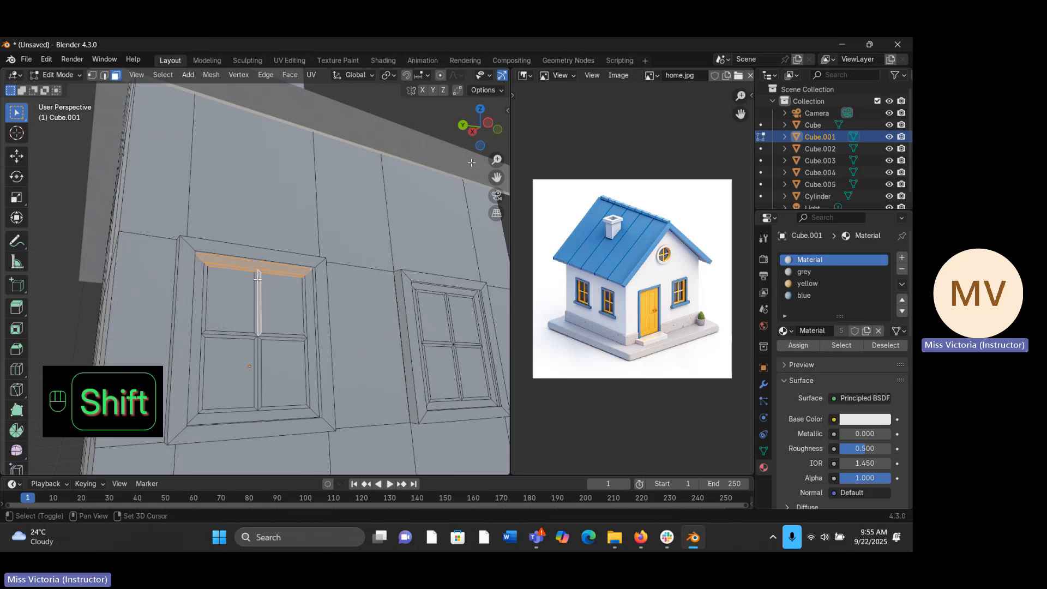
# - Add the side window's left sash face, left rim faces and the left half of its horizontal crossbar to the selection
pyautogui.keyDown('shift'); pyautogui.click(205, 269); pyautogui.keyUp('shift')
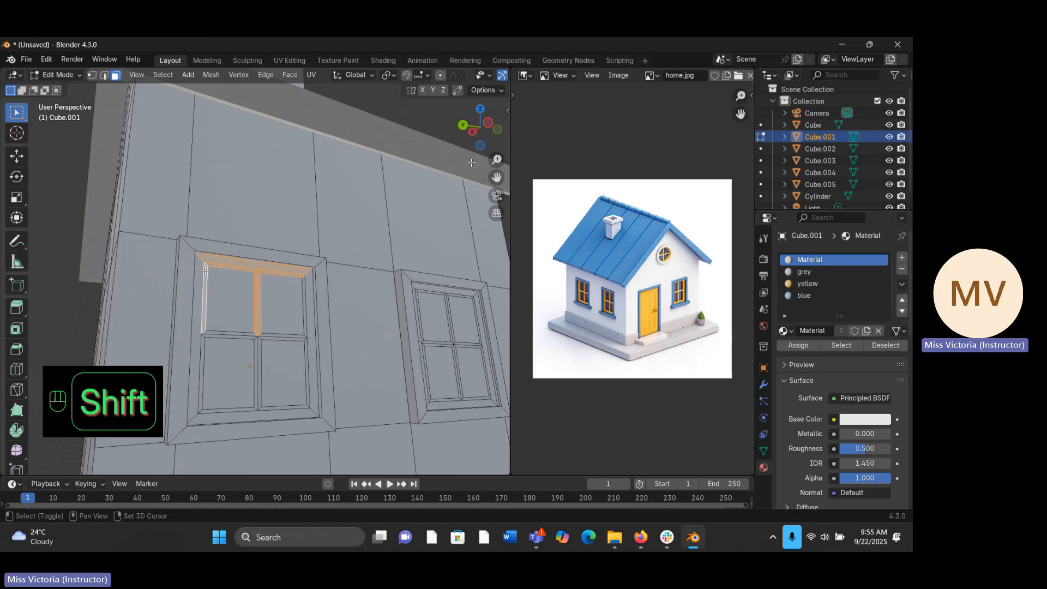
pyautogui.keyDown('shift'); pyautogui.click(198, 272); pyautogui.keyUp('shift')
pyautogui.keyDown('shift'); pyautogui.click(219, 339); pyautogui.keyUp('shift')
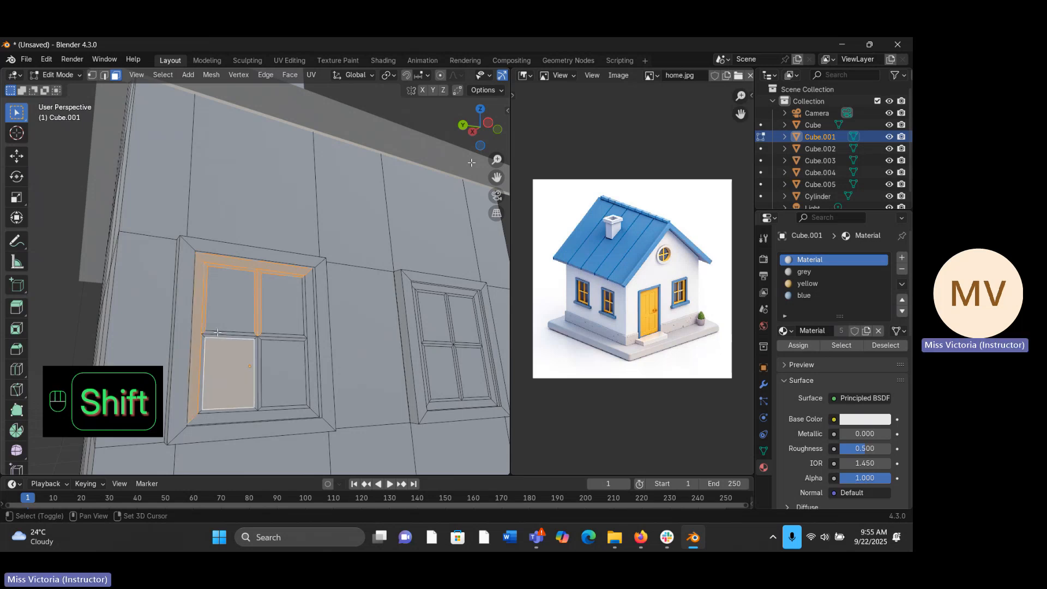
pyautogui.keyDown('shift'); pyautogui.click(203, 337); pyautogui.keyUp('shift')
pyautogui.keyDown('shift'); pyautogui.click(226, 376); pyautogui.keyUp('shift')
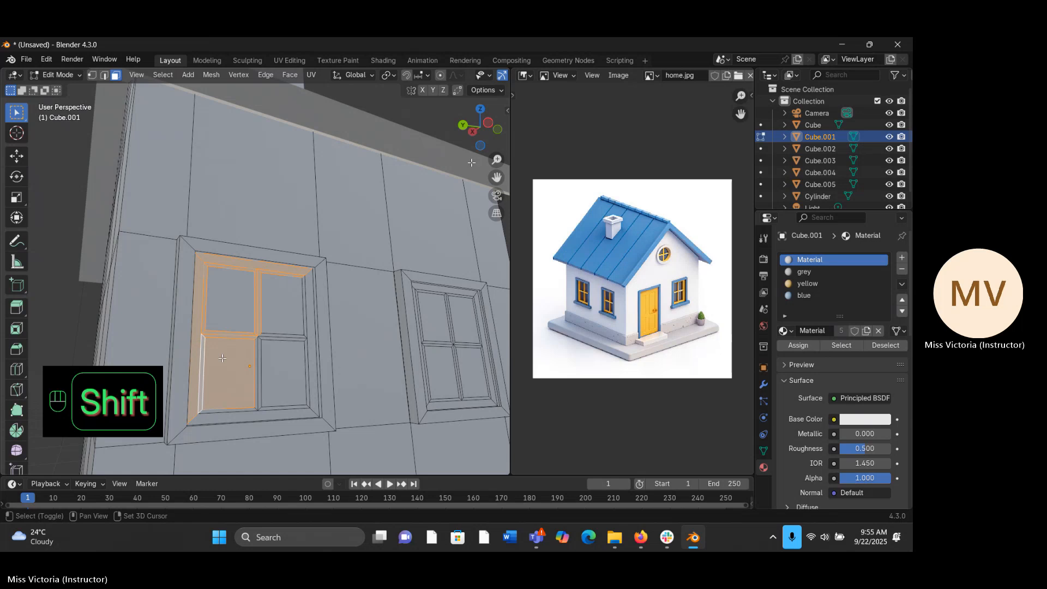
pyautogui.keyDown('shift'); pyautogui.click(226, 377); pyautogui.keyUp('shift')
# - Add the side window's lower vertical crossbar and the right half of its horizontal crossbar, leaving the glass panes unselected
pyautogui.keyDown('shift'); pyautogui.click(282, 374); pyautogui.keyUp('shift')
pyautogui.keyDown('shift'); pyautogui.click(256, 356); pyautogui.keyUp('shift')
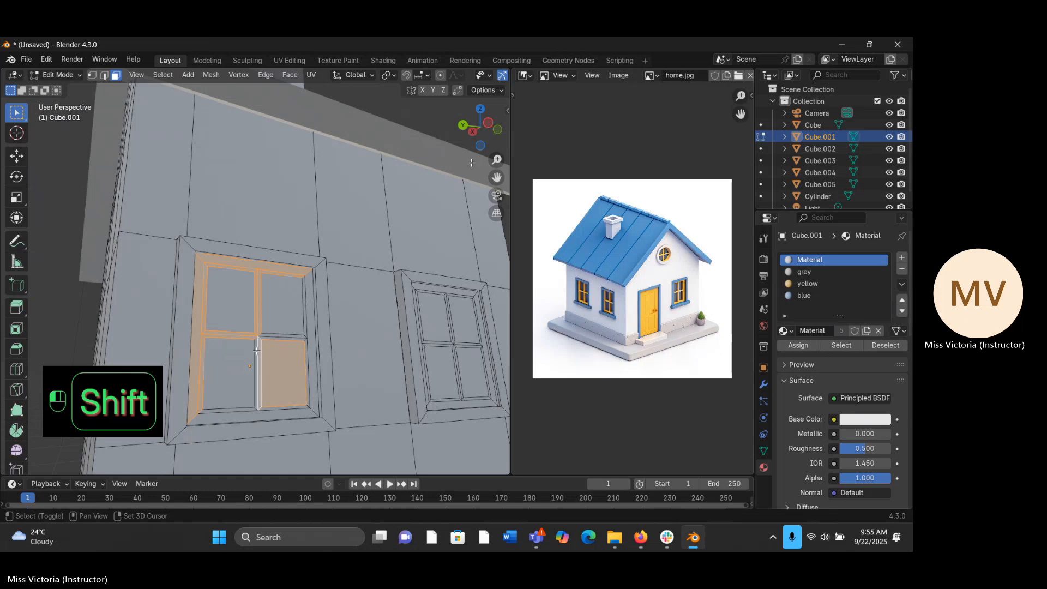
pyautogui.keyDown('shift'); pyautogui.click(256, 351); pyautogui.keyUp('shift')
pyautogui.keyDown('shift'); pyautogui.click(267, 333); pyautogui.keyUp('shift')
pyautogui.keyDown('shift'); pyautogui.click(272, 335); pyautogui.keyUp('shift')
pyautogui.keyDown('shift'); pyautogui.click(278, 319); pyautogui.keyUp('shift')
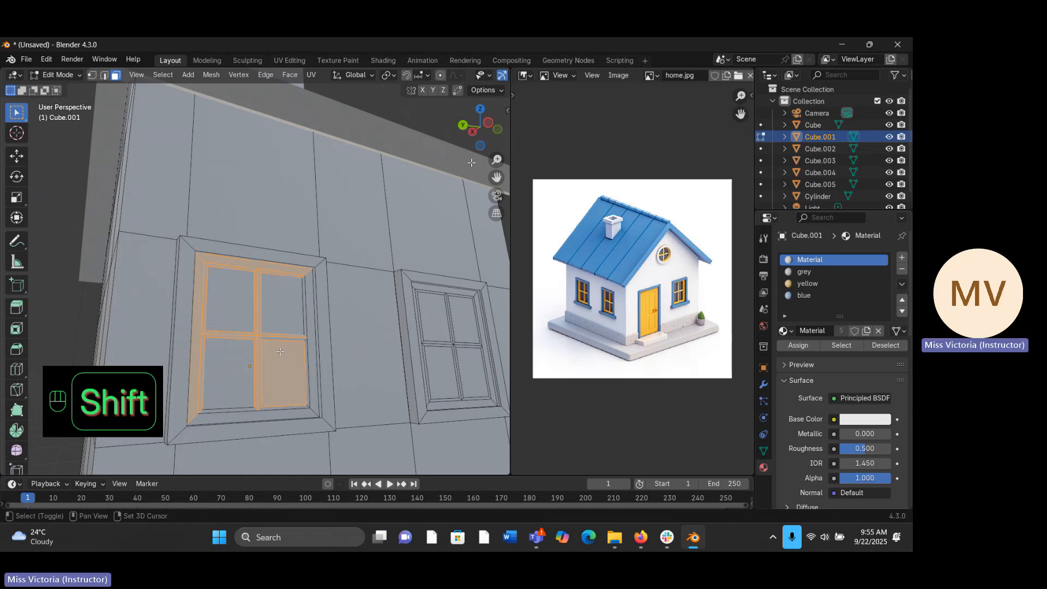
pyautogui.keyDown('shift'); pyautogui.click(283, 344); pyautogui.keyUp('shift')
pyautogui.keyDown('shift'); pyautogui.click(298, 340); pyautogui.keyUp('shift')
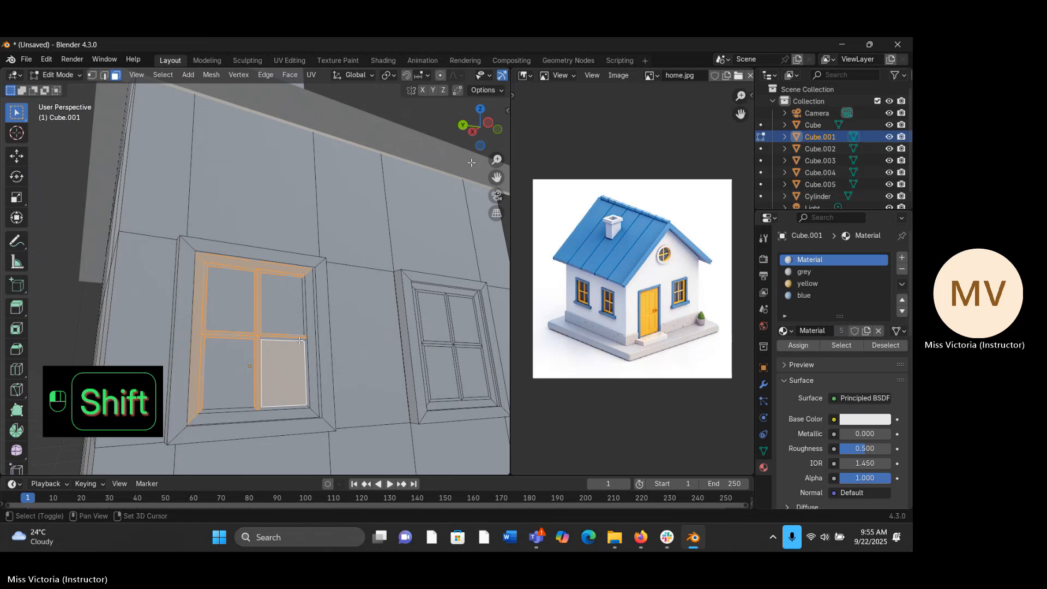
pyautogui.keyDown('shift'); pyautogui.click(300, 340); pyautogui.keyUp('shift')
# - Add the first side window's right and bottom sash faces with their thin rims to the selection
pyautogui.keyDown('shift'); pyautogui.click(311, 360); pyautogui.keyUp('shift')
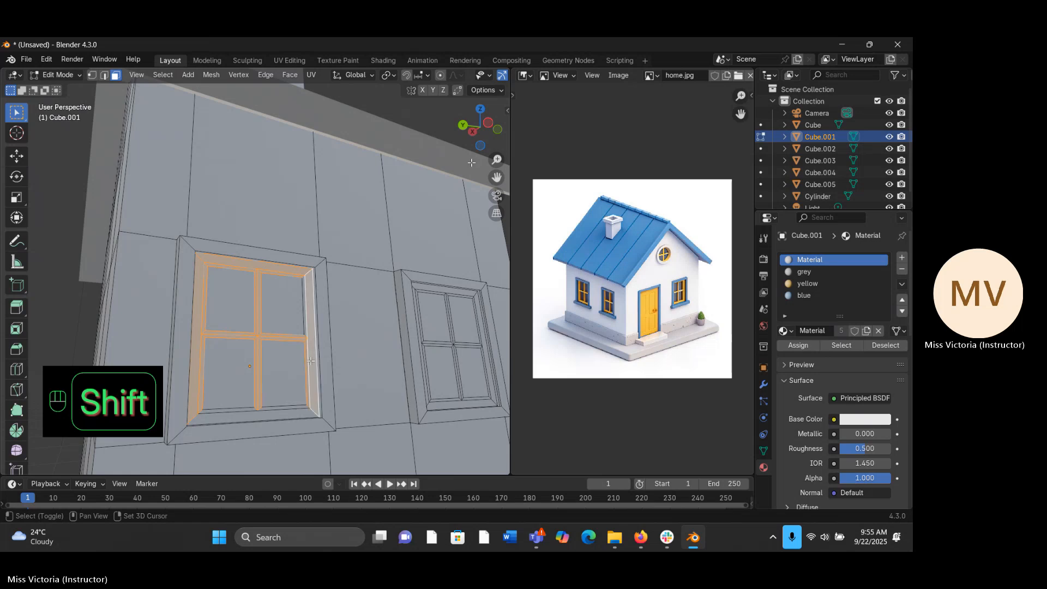
pyautogui.keyDown('shift'); pyautogui.click(305, 324); pyautogui.keyUp('shift')
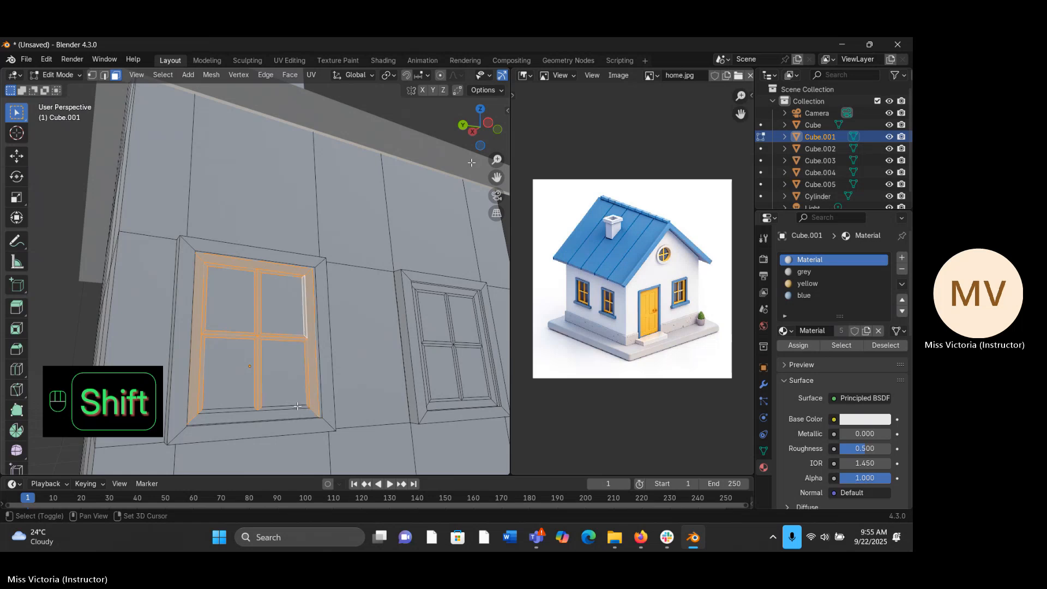
pyautogui.keyDown('shift'); pyautogui.click(297, 406); pyautogui.keyUp('shift')
pyautogui.keyDown('shift'); pyautogui.click(272, 413); pyautogui.keyUp('shift')
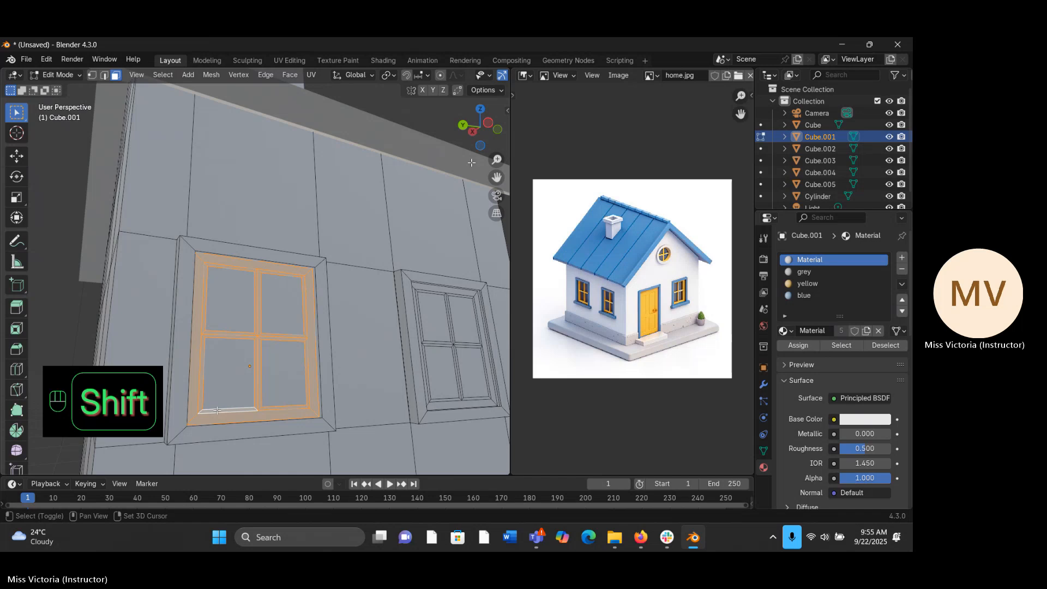
# - Add the second side window's top, left and right sash faces, their upper rims and the upper vertical crossbar to the selection
pyautogui.moveTo(217, 411); pyautogui.dragTo(222, 305, button='middle')
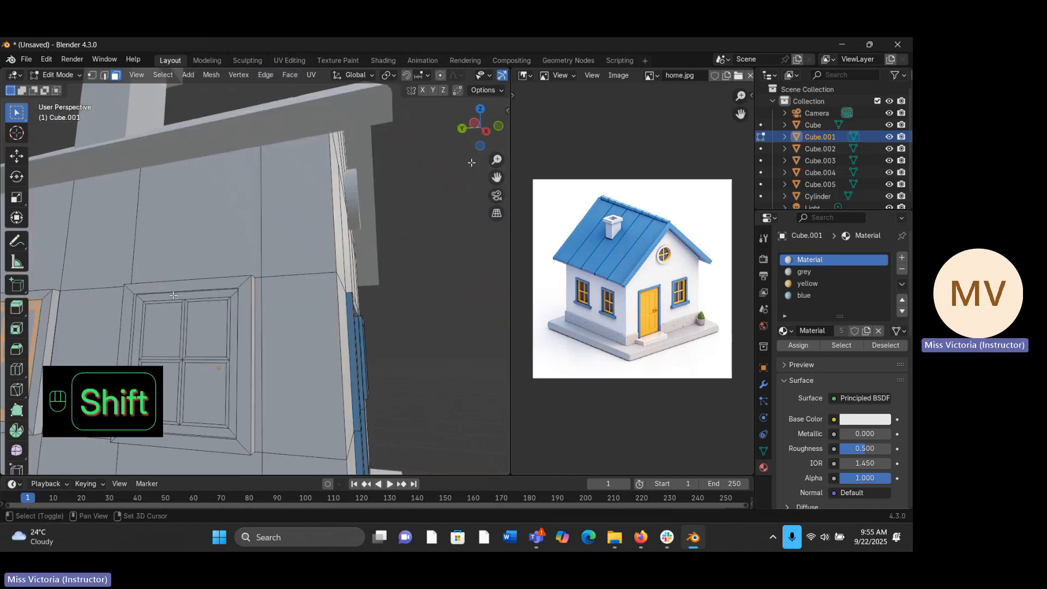
pyautogui.keyDown('shift'); pyautogui.click(200, 298); pyautogui.keyUp('shift')
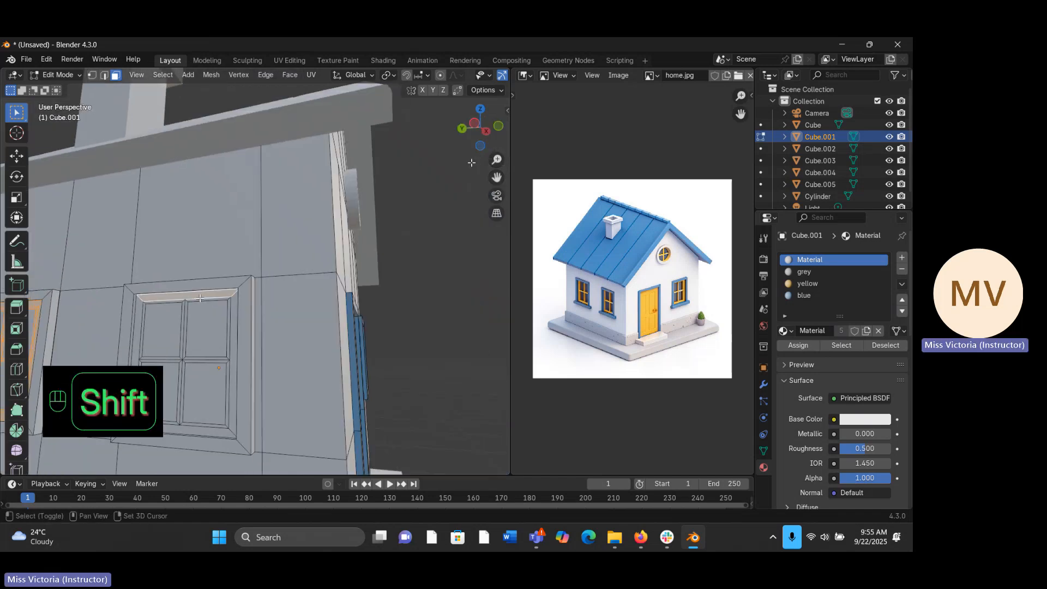
pyautogui.keyDown('shift'); pyautogui.click(162, 295); pyautogui.keyUp('shift')
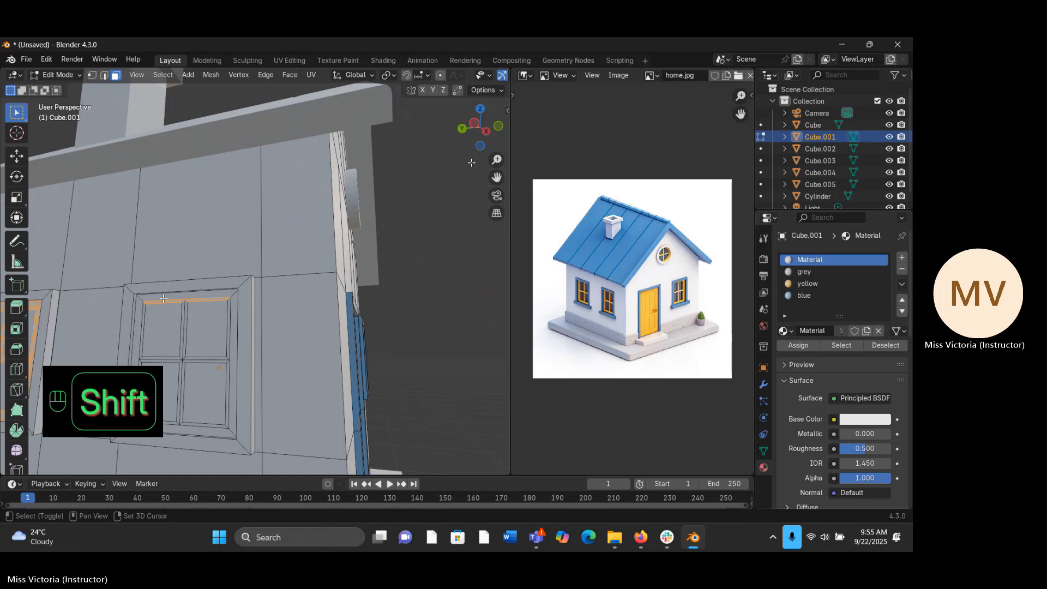
pyautogui.keyDown('shift'); pyautogui.click(145, 312); pyautogui.keyUp('shift')
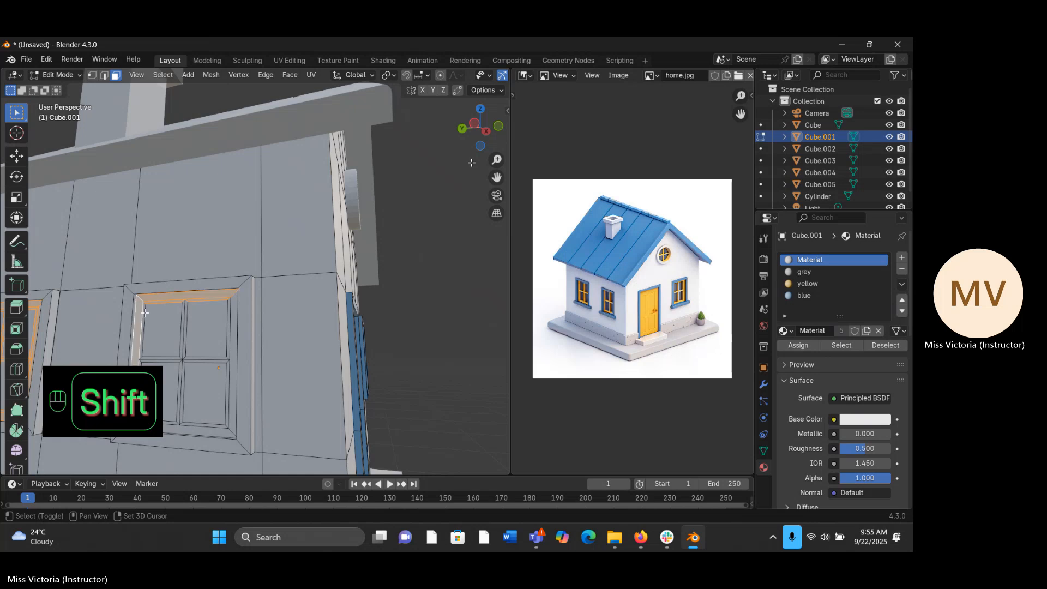
pyautogui.keyDown('shift'); pyautogui.click(185, 326); pyautogui.keyUp('shift')
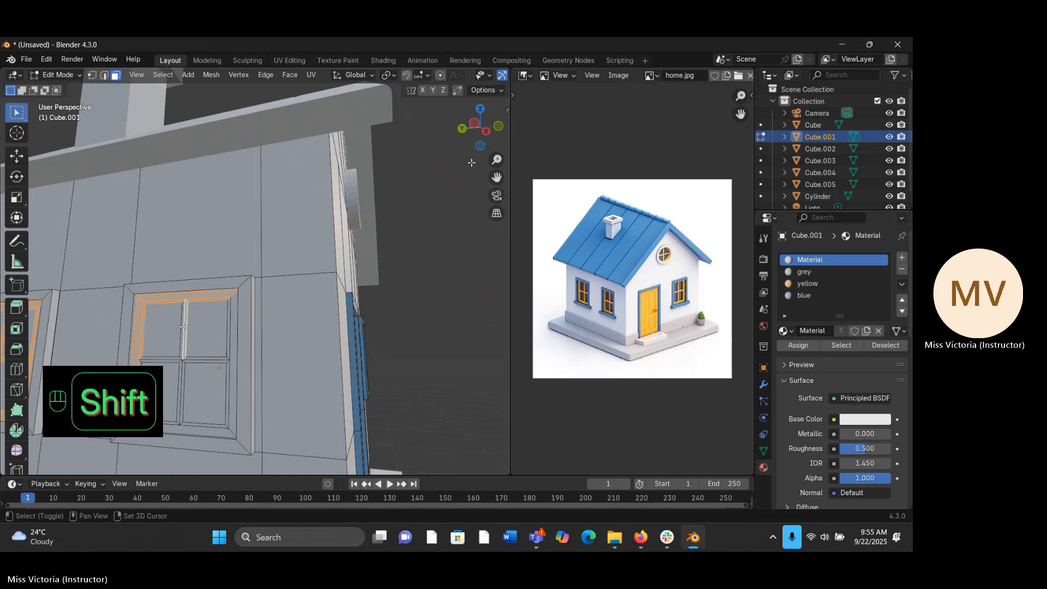
pyautogui.keyDown('shift'); pyautogui.click(231, 322); pyautogui.keyUp('shift')
# - Add the second side window's horizontal crossbar and lower vertical crossbar faces, leaving the upper pane unselected
pyautogui.keyDown('shift'); pyautogui.click(228, 358); pyautogui.keyUp('shift')
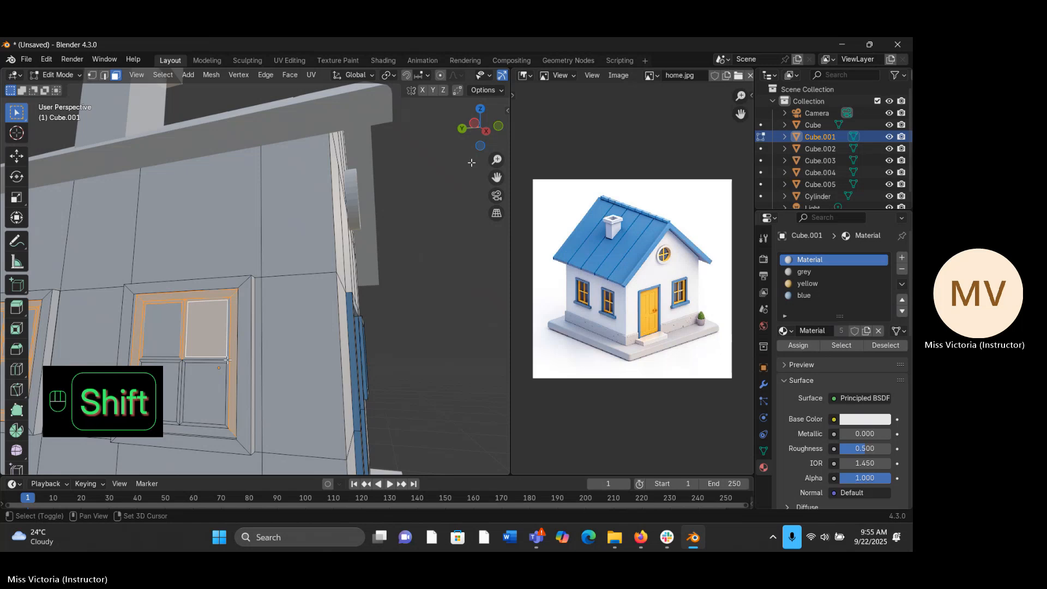
pyautogui.keyDown('shift'); pyautogui.click(213, 343); pyautogui.keyUp('shift')
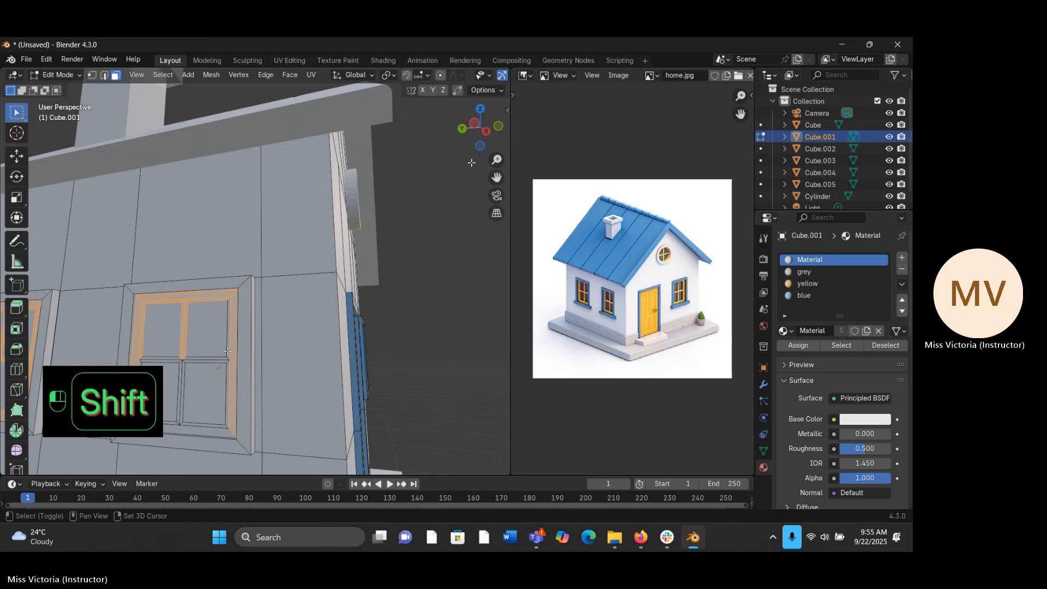
pyautogui.keyDown('shift'); pyautogui.click(221, 359); pyautogui.keyUp('shift')
pyautogui.keyDown('shift'); pyautogui.click(175, 361); pyautogui.keyUp('shift')
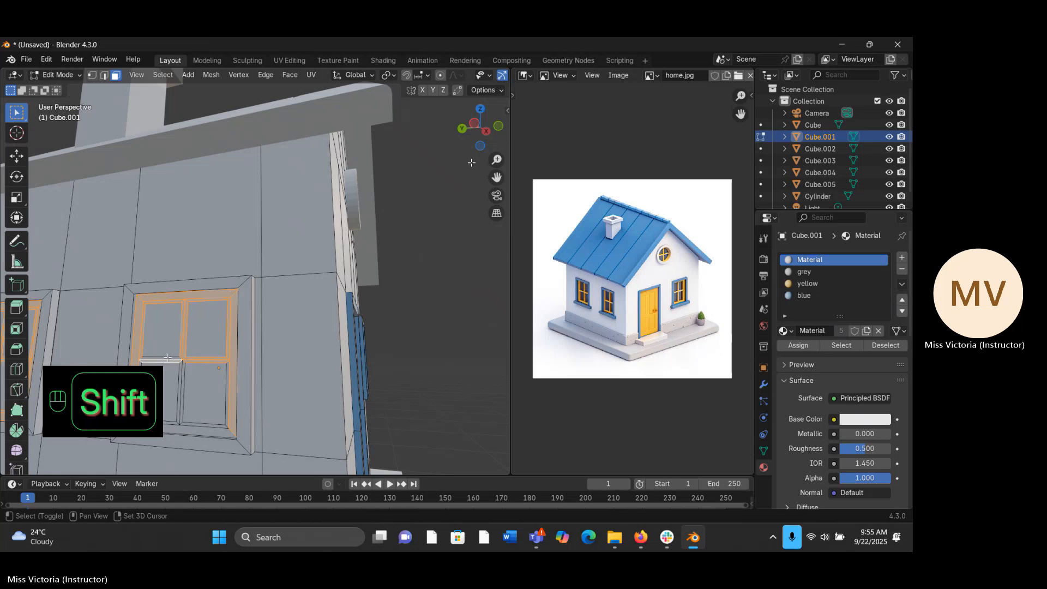
pyautogui.keyDown('shift'); pyautogui.click(182, 367); pyautogui.keyUp('shift')
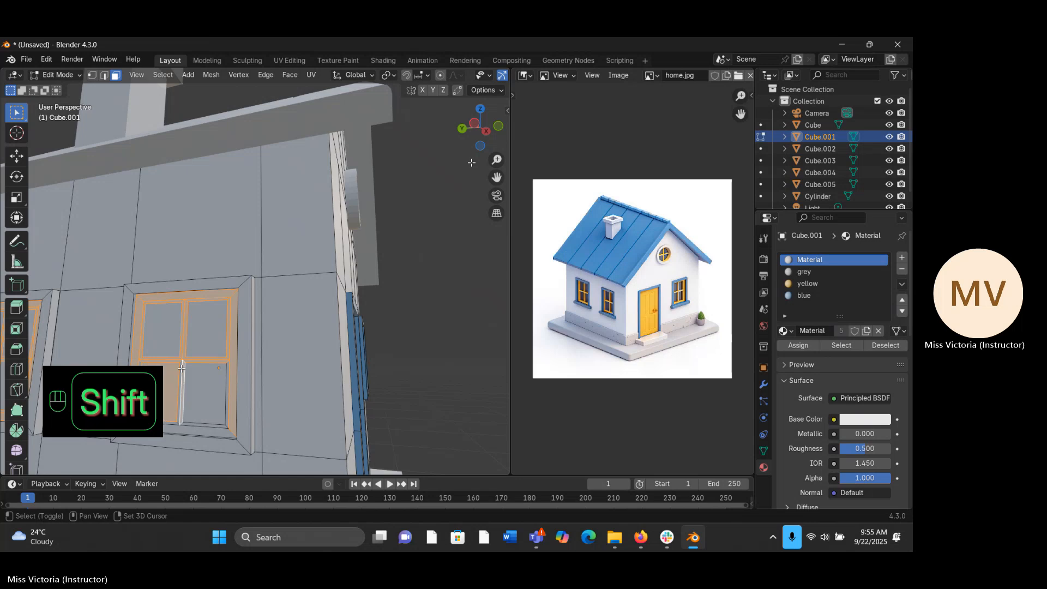
# - Add the second side window's bottom sash face and lower rim faces to the selection, keeping the outer frame unselected
pyautogui.keyDown('shift'); pyautogui.moveTo(181, 369); pyautogui.dragTo(275, 300, button='middle'); pyautogui.keyUp('shift')
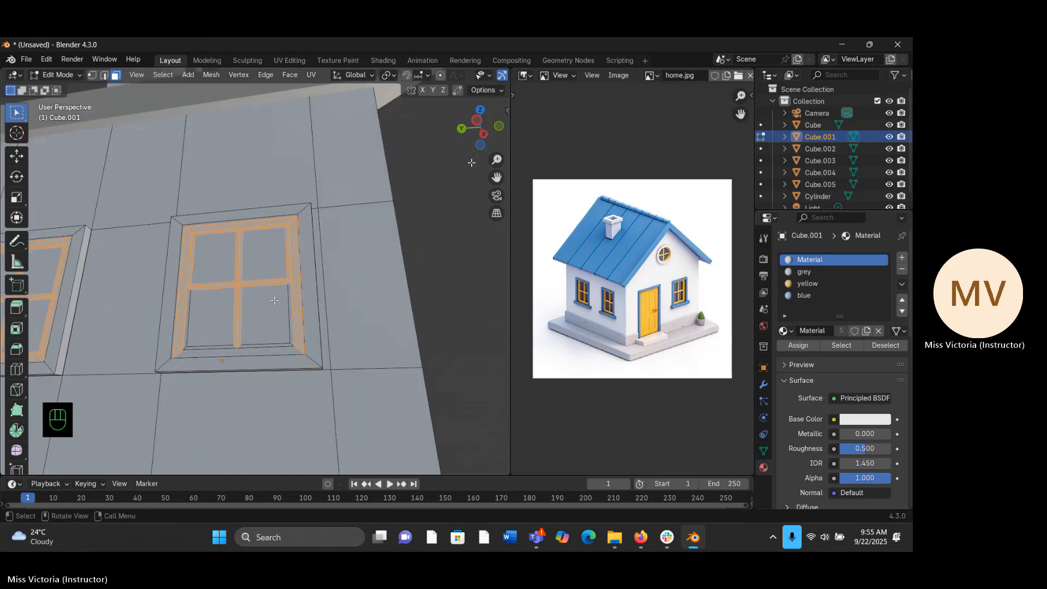
pyautogui.keyDown('shift'); pyautogui.click(205, 348); pyautogui.keyUp('shift')
pyautogui.keyDown('shift'); pyautogui.click(206, 364); pyautogui.keyUp('shift')
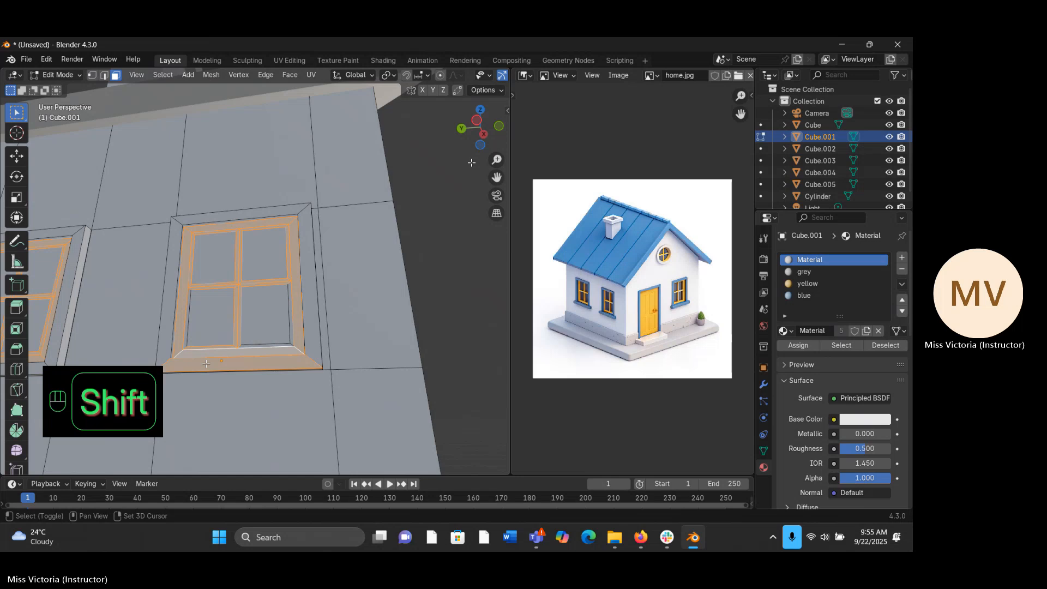
pyautogui.keyDown('shift'); pyautogui.click(239, 349); pyautogui.keyUp('shift')
pyautogui.keyDown('shift'); pyautogui.click(245, 345); pyautogui.keyUp('shift')
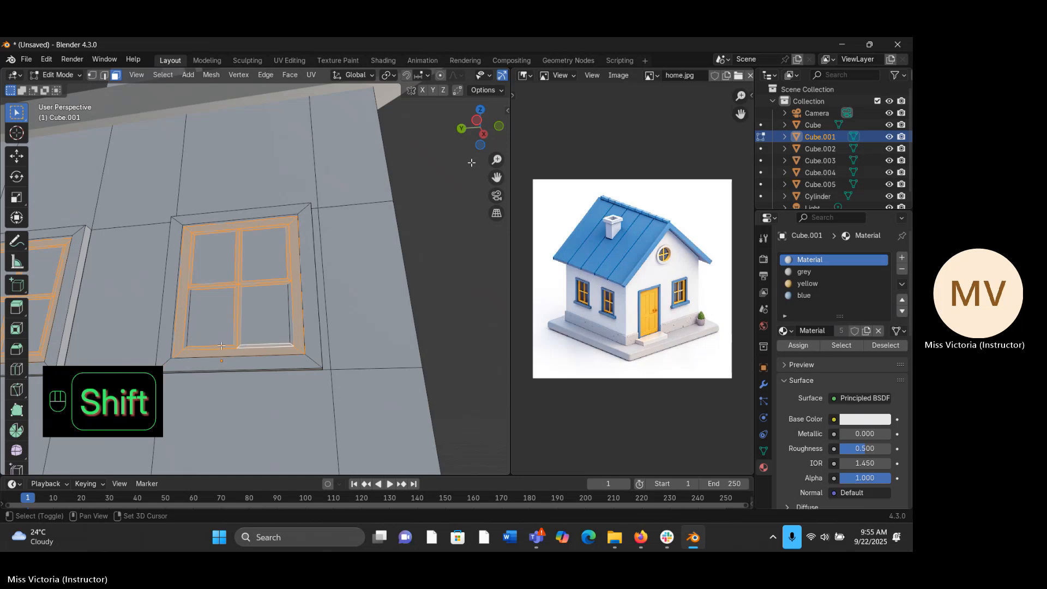
pyautogui.keyDown('shift'); pyautogui.click(186, 333); pyautogui.keyUp('shift')
pyautogui.moveTo(231, 315); pyautogui.dragTo(252, 368, button='middle')
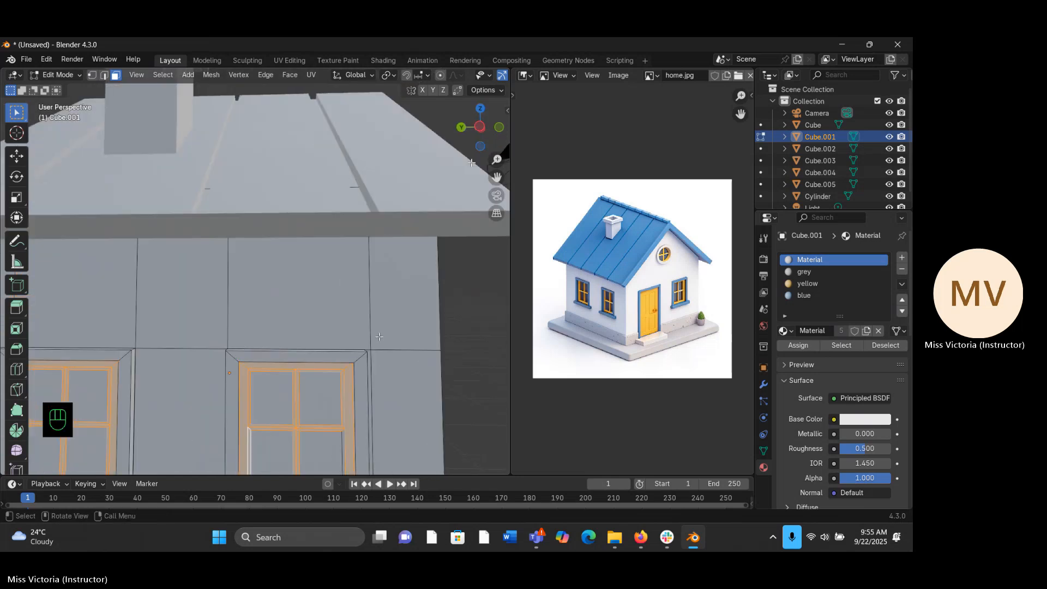
# - Assign the yellow material to the selected sash and crossbar faces of both chimney-side windows
pyautogui.click(808, 284)
pyautogui.click(816, 346)
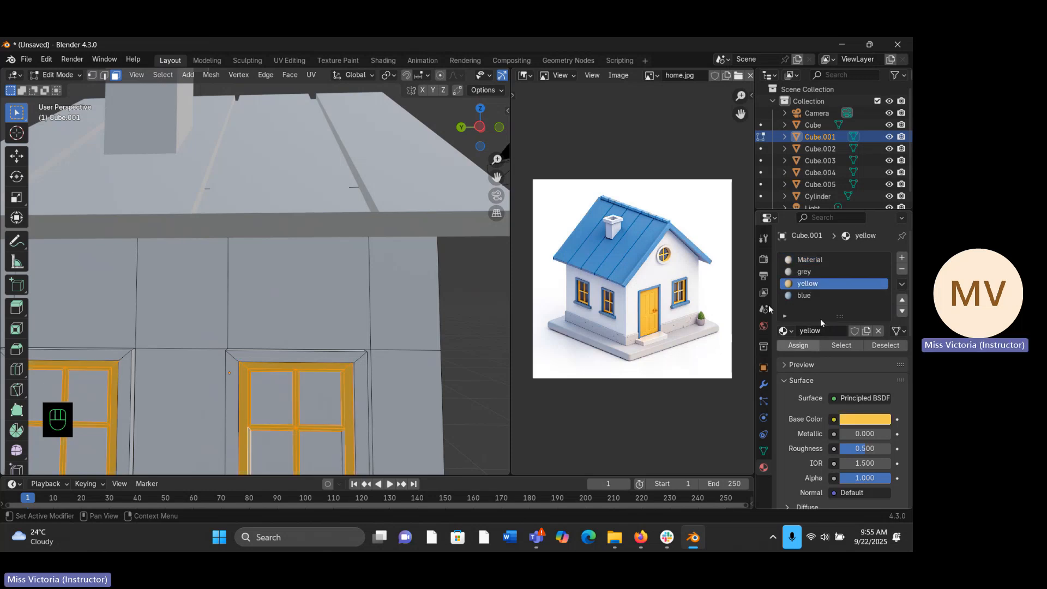
pyautogui.moveTo(497, 160); pyautogui.dragTo(498, 160)
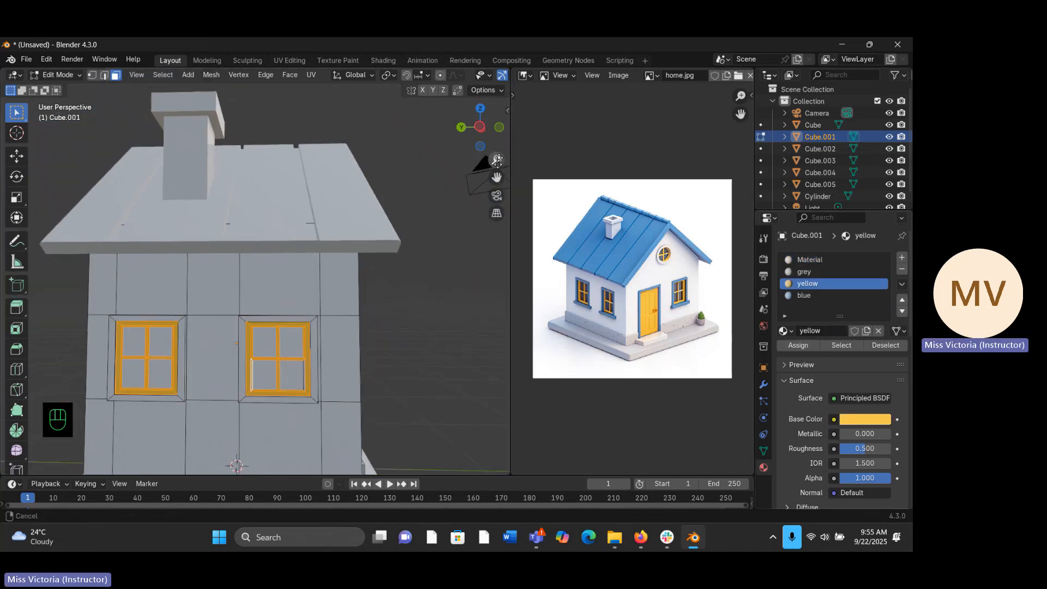
# - Select the whole outer frame loop of the right-hand chimney-side window and assign it the blue material
pyautogui.click(406, 261)
pyautogui.click(259, 323)
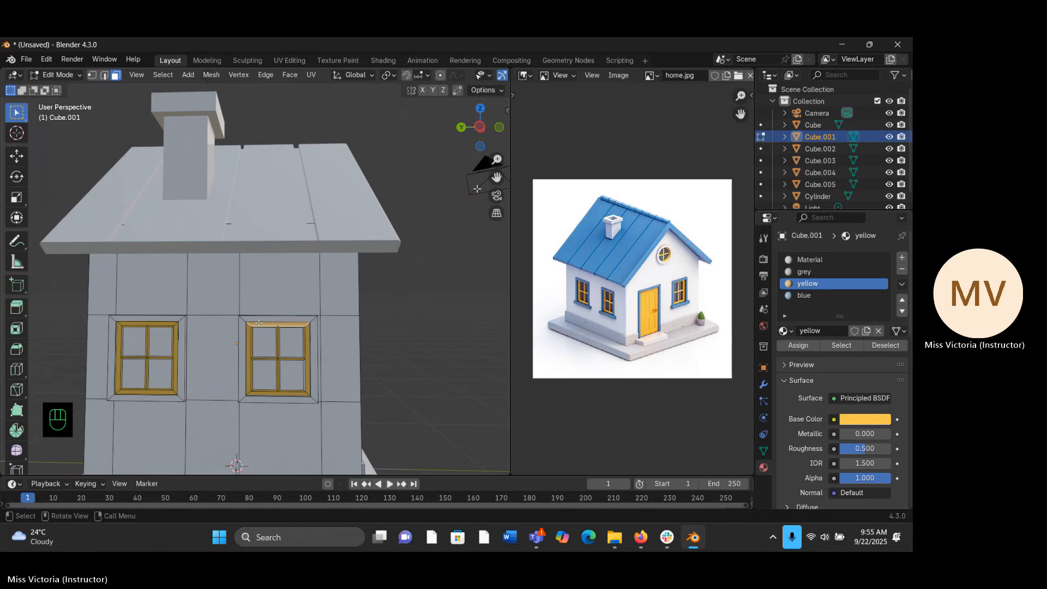
pyautogui.click(289, 317)
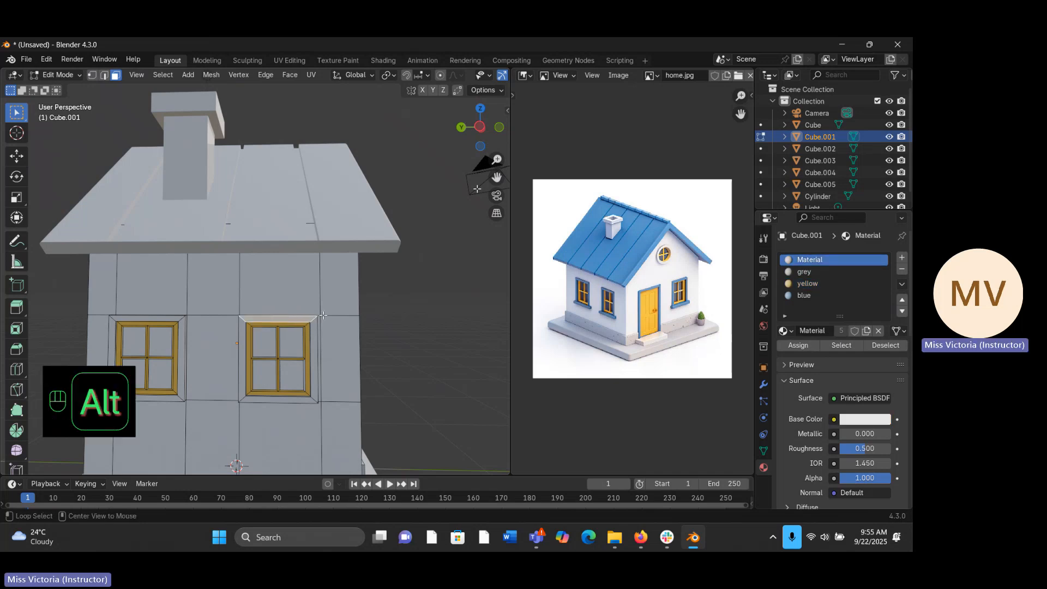
pyautogui.keyDown('alt'); pyautogui.click(312, 327); pyautogui.keyUp('alt')
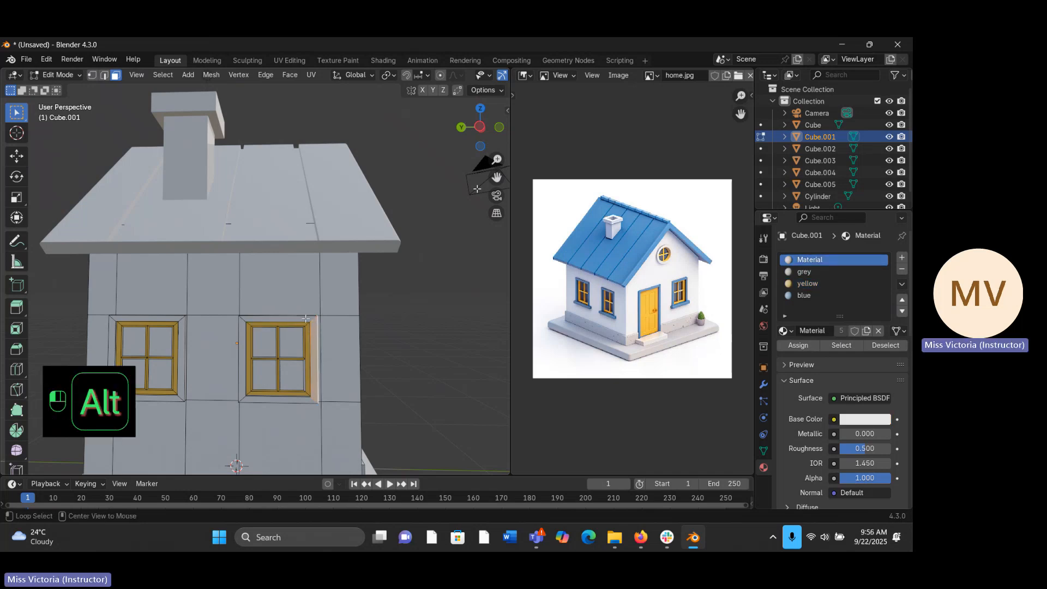
pyautogui.keyDown('alt'); pyautogui.click(306, 318); pyautogui.keyUp('alt')
pyautogui.keyDown('alt'); pyautogui.click(245, 322); pyautogui.keyUp('alt')
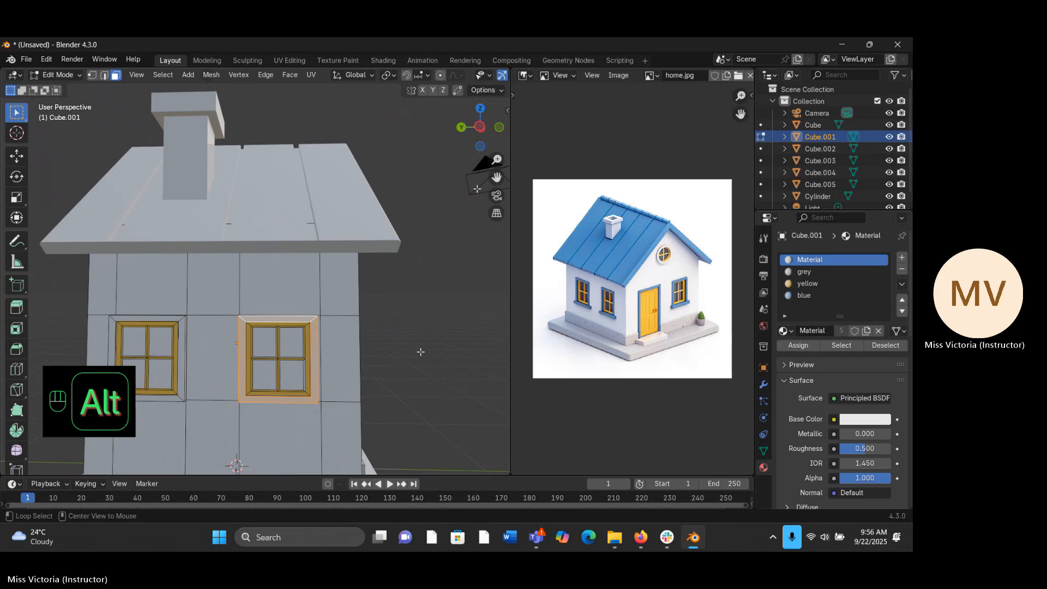
pyautogui.click(804, 295)
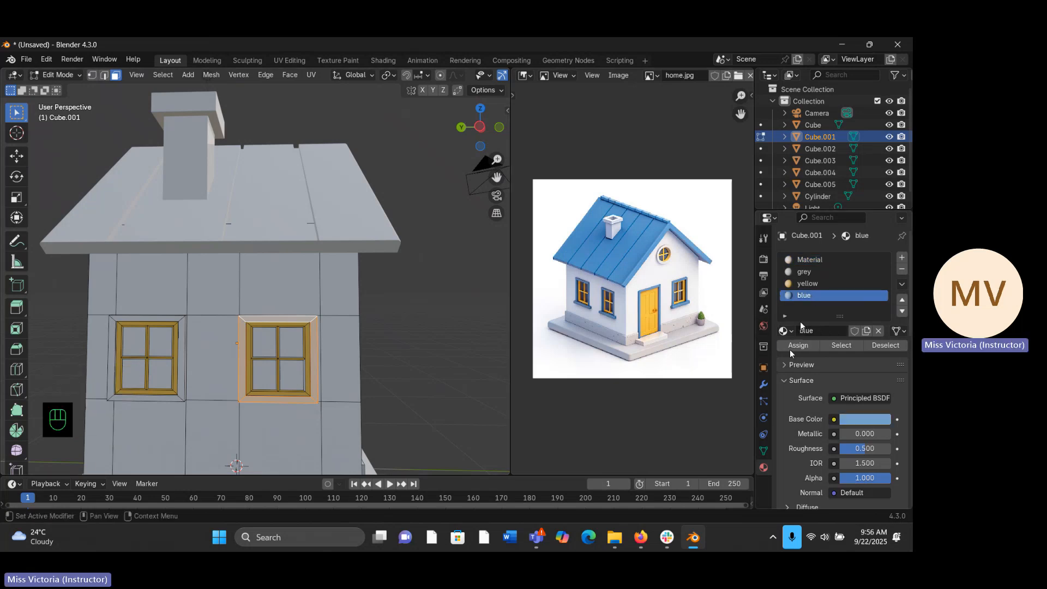
pyautogui.click(791, 347)
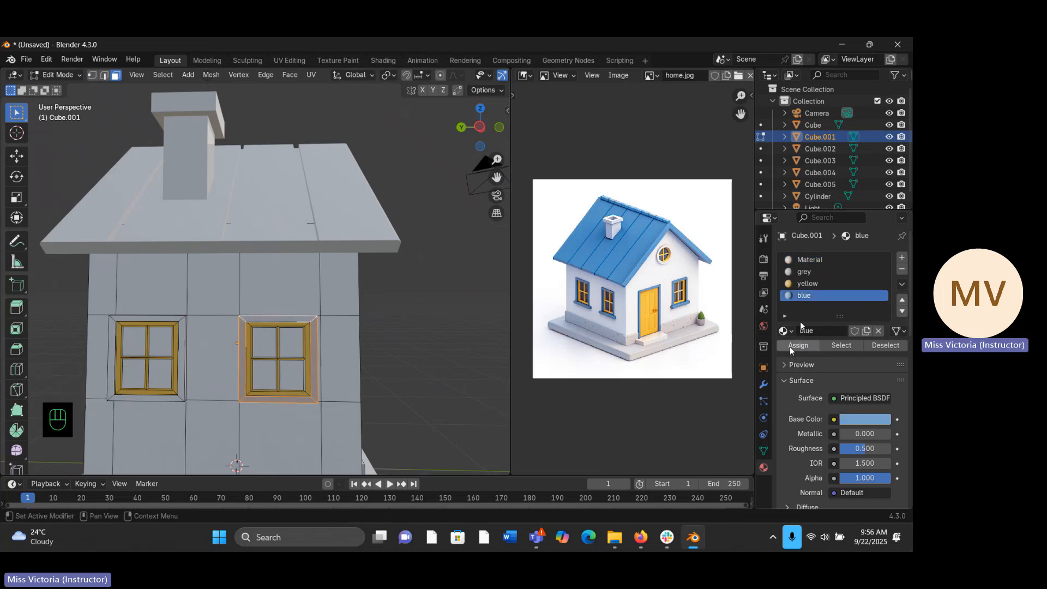
# - Select the outer frame loop of the left-hand chimney-side window and assign it the blue material
pyautogui.keyDown('alt'); pyautogui.click(167, 319); pyautogui.keyUp('alt')
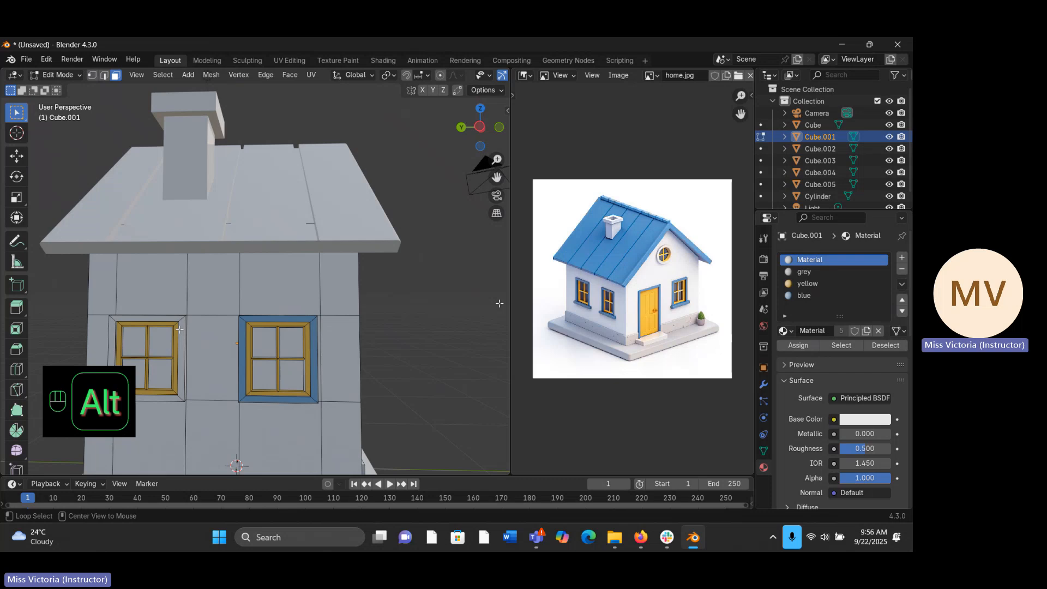
pyautogui.keyDown('alt'); pyautogui.click(181, 321); pyautogui.keyUp('alt')
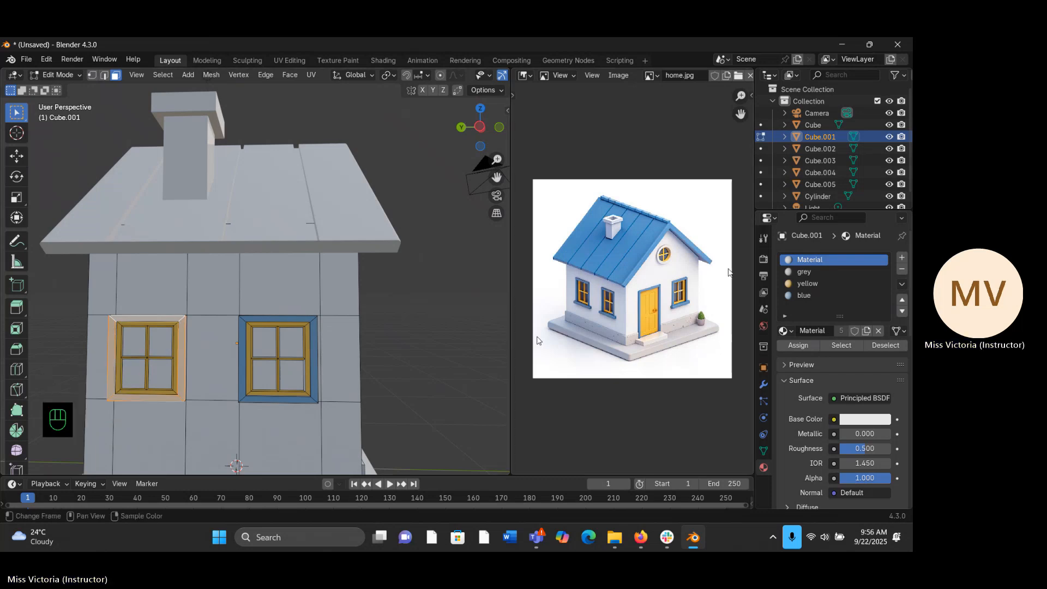
pyautogui.click(804, 295)
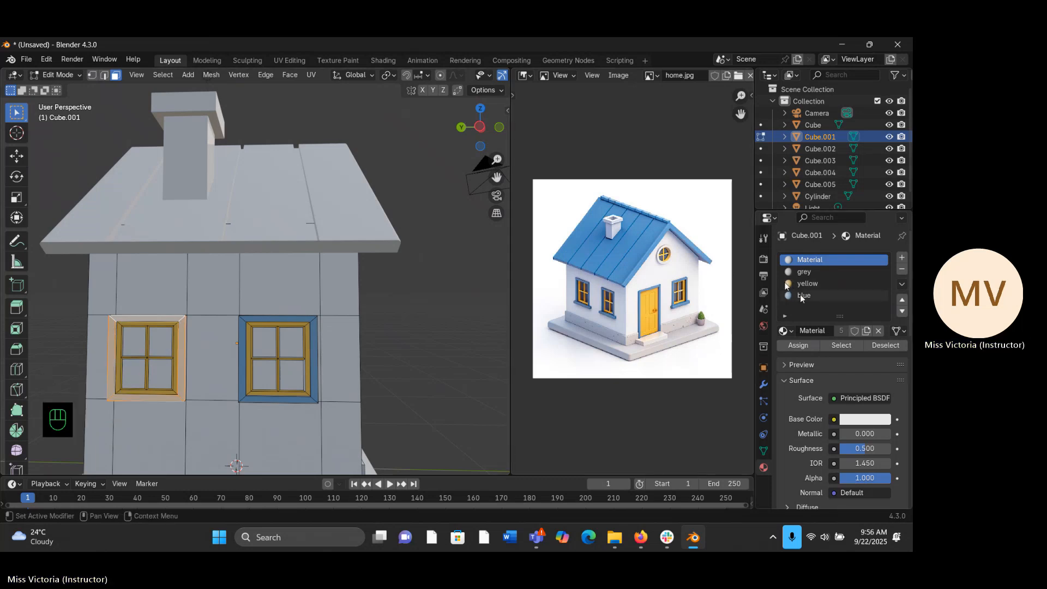
pyautogui.click(799, 345)
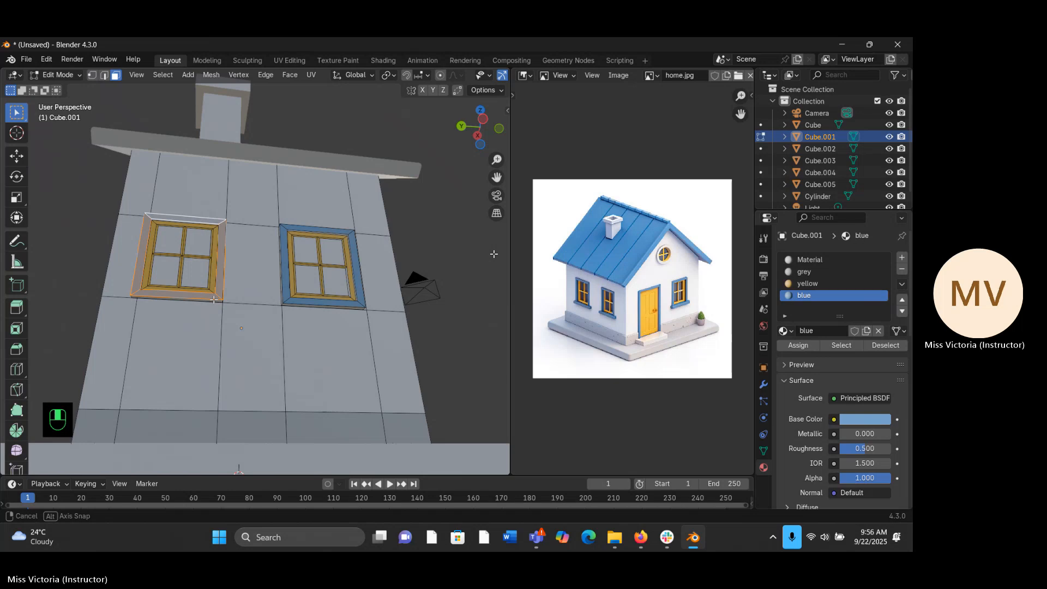
# - Select the thin outer edge faces around the chimney-side window nearest the back wall and assign them the blue material
pyautogui.moveTo(214, 300); pyautogui.dragTo(310, 318, button='middle')
pyautogui.click(187, 290)
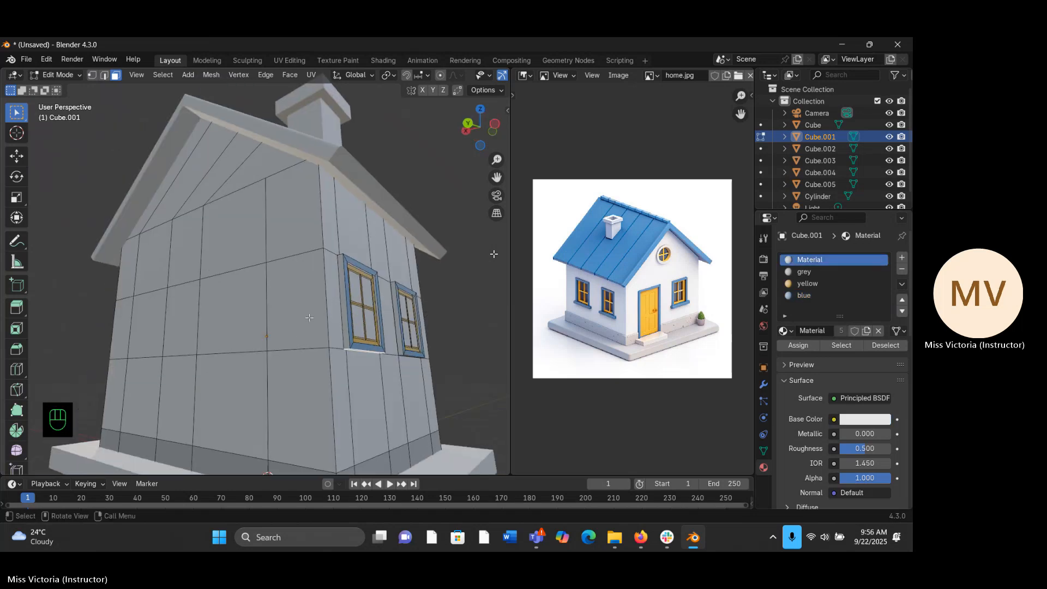
pyautogui.keyDown('alt'); pyautogui.click(344, 336); pyautogui.keyUp('alt')
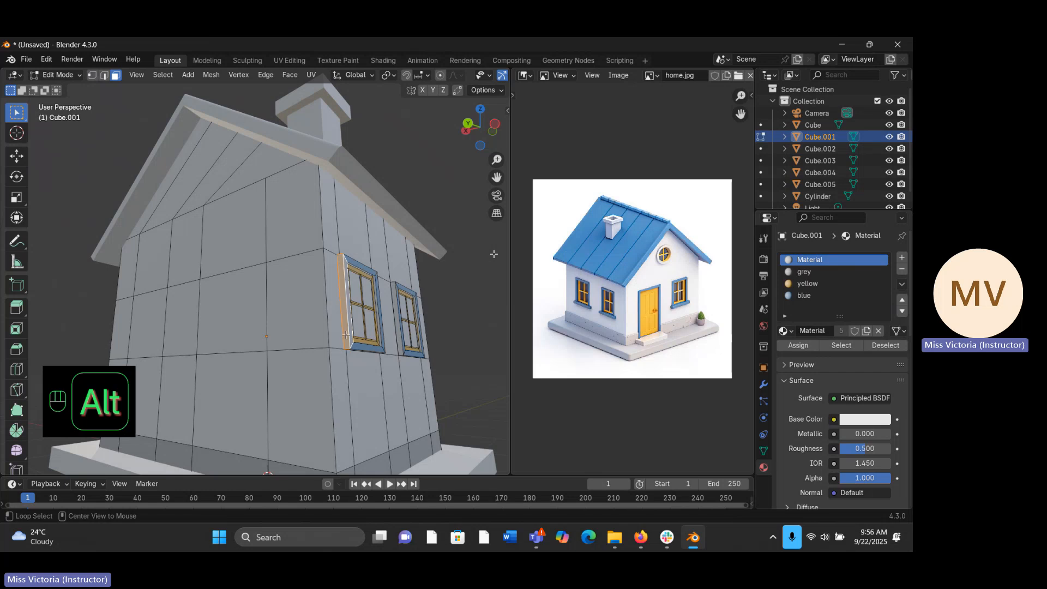
pyautogui.moveTo(351, 352); pyautogui.dragTo(337, 282, button='middle')
pyautogui.keyDown('alt'); pyautogui.click(337, 282); pyautogui.keyUp('alt')
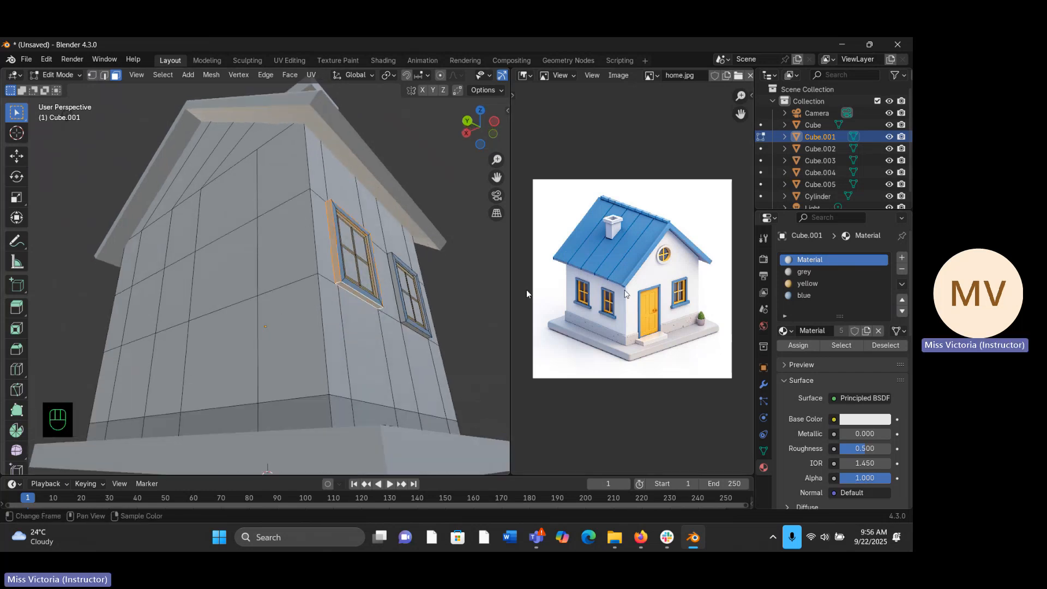
pyautogui.click(797, 294)
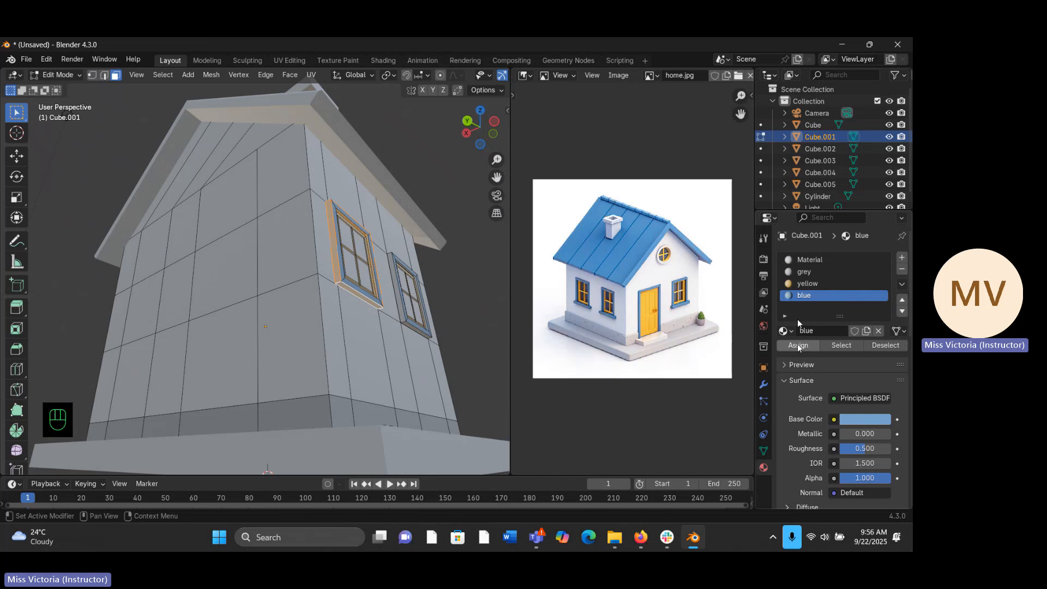
# - Select the thin outer edge faces around the other chimney-side window's frame and assign them the blue material
pyautogui.moveTo(480, 307); pyautogui.dragTo(361, 287, button='middle')
pyautogui.click(345, 261)
pyautogui.keyDown('alt'); pyautogui.click(334, 295); pyautogui.keyUp('alt')
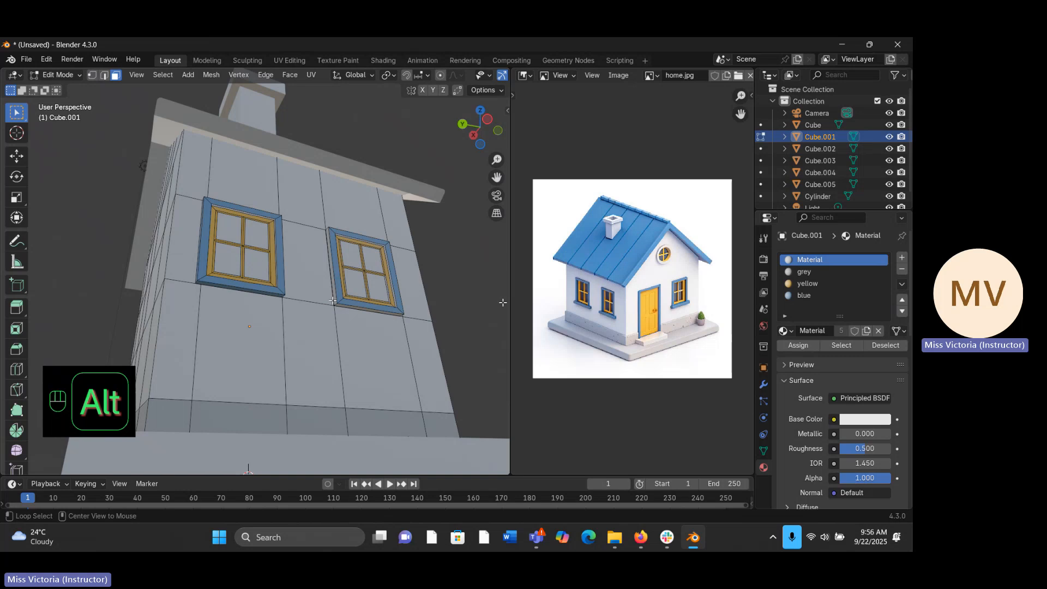
pyautogui.keyDown('alt'); pyautogui.click(336, 301); pyautogui.keyUp('alt')
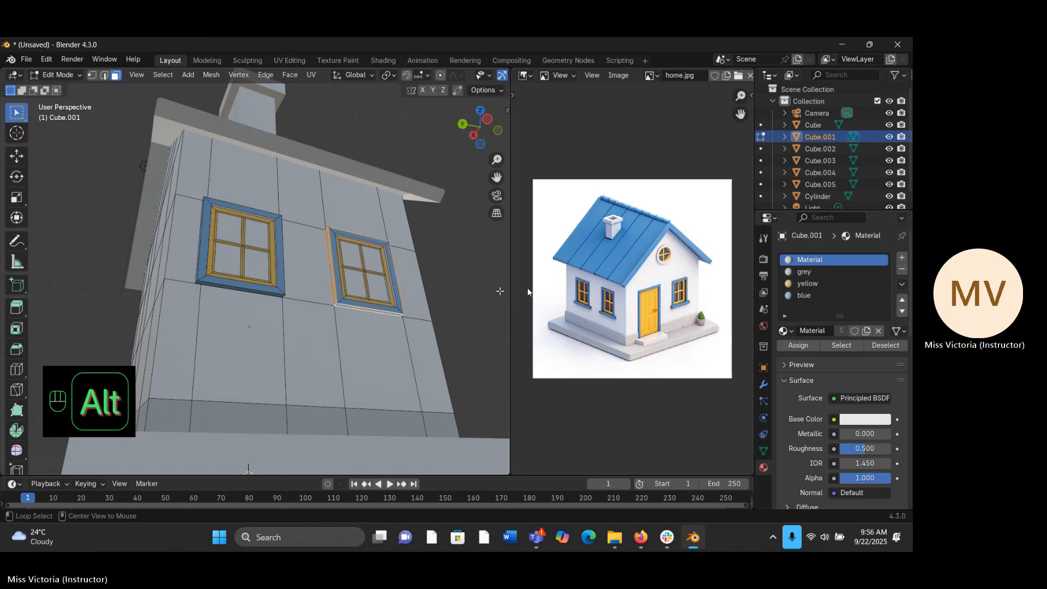
pyautogui.click(806, 295)
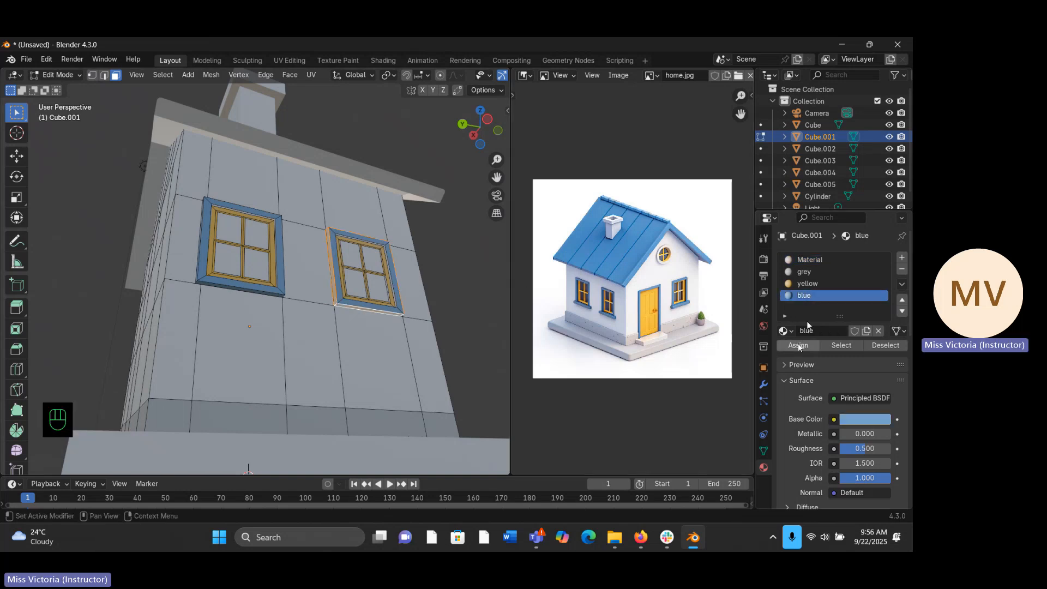
pyautogui.click(798, 347)
# - On the opposite side wall, select the outer frame loop of the window nearest the front and assign it the blue material
pyautogui.moveTo(459, 283); pyautogui.dragTo(56, 307, button='middle')
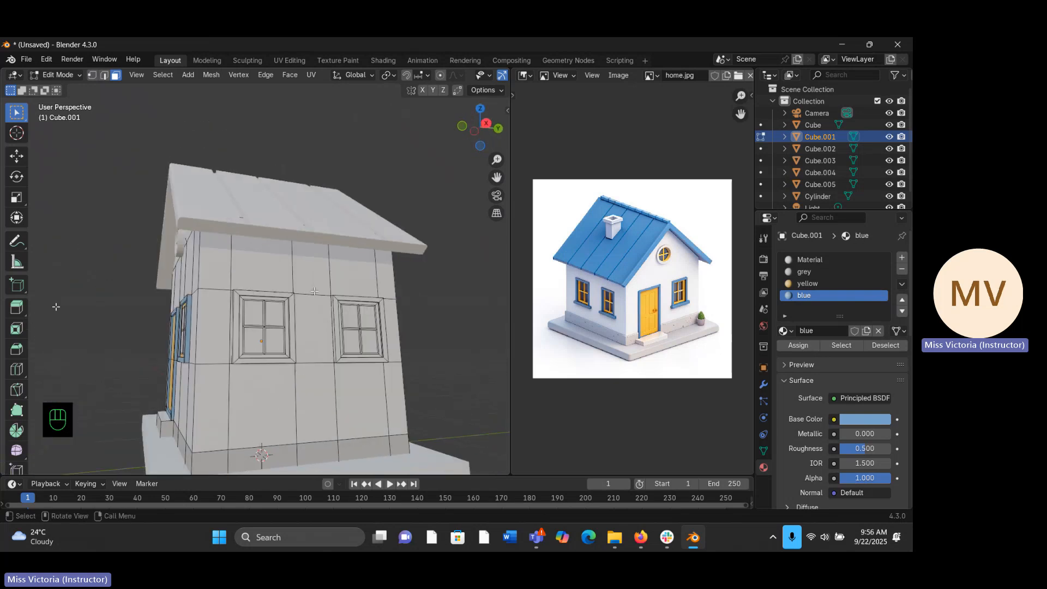
pyautogui.click(248, 293)
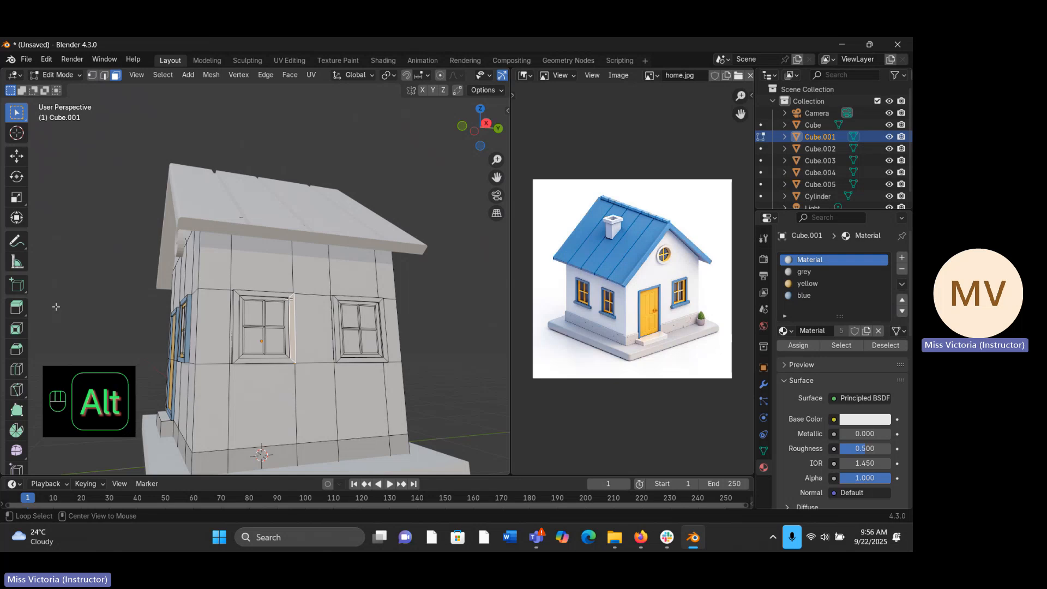
pyautogui.keyDown('alt'); pyautogui.click(288, 295); pyautogui.keyUp('alt')
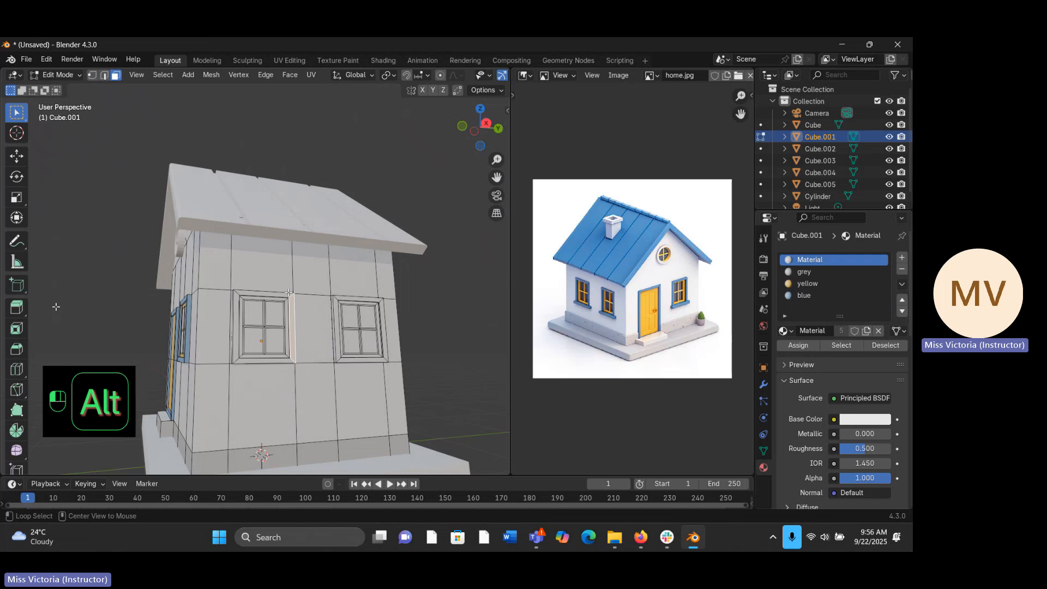
pyautogui.keyDown('alt'); pyautogui.click(236, 295); pyautogui.keyUp('alt')
pyautogui.keyDown('alt'); pyautogui.click(238, 293); pyautogui.keyUp('alt')
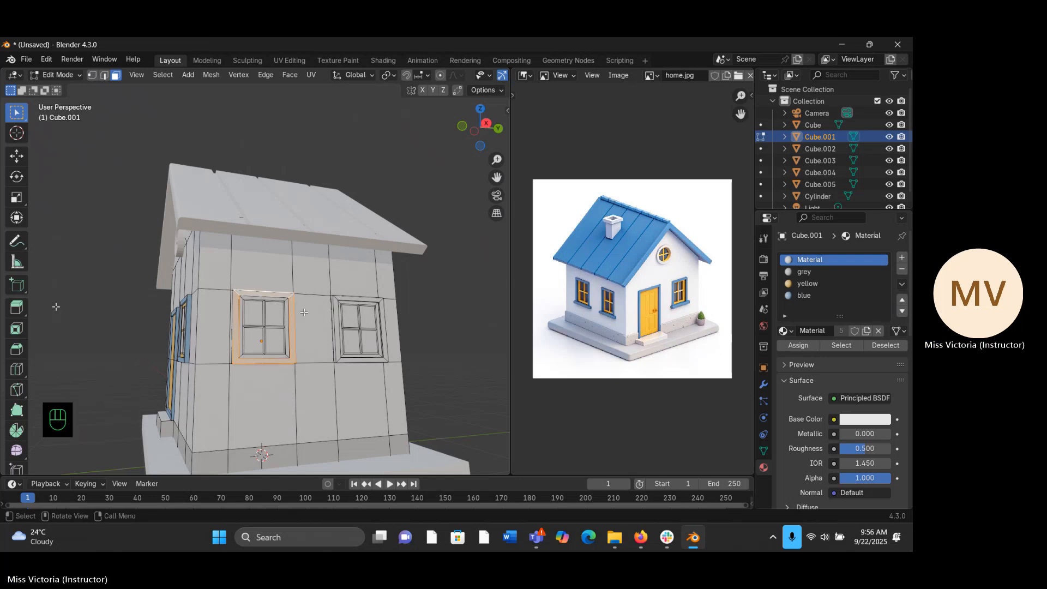
pyautogui.moveTo(308, 318)
pyautogui.mouseDown(button='middle')
pyautogui.moveTo(332, 315)
pyautogui.moveTo(298, 319)
pyautogui.mouseUp(button='middle')
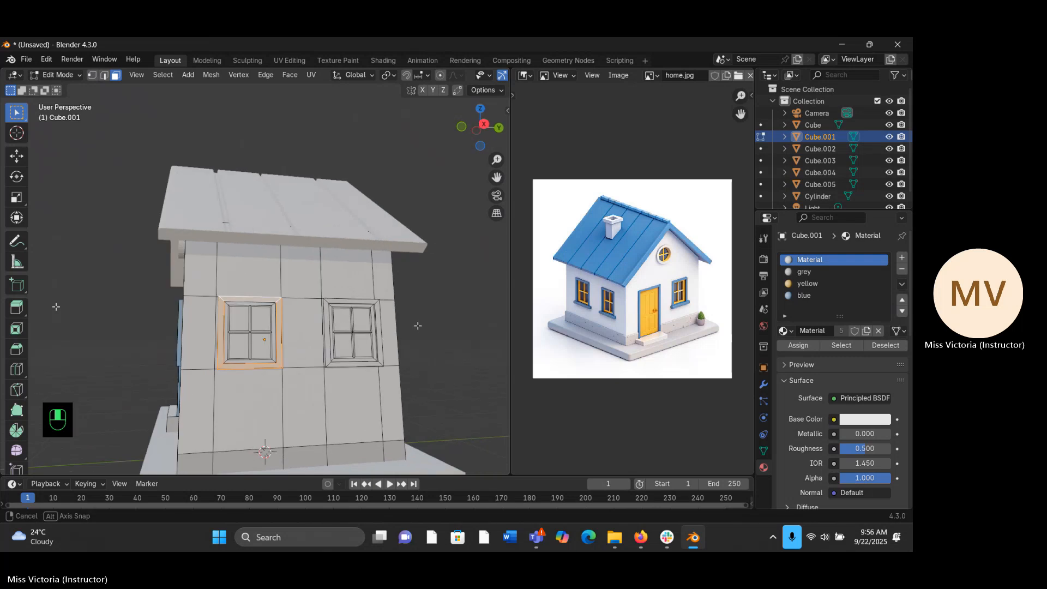
pyautogui.click(806, 295)
pyautogui.click(798, 346)
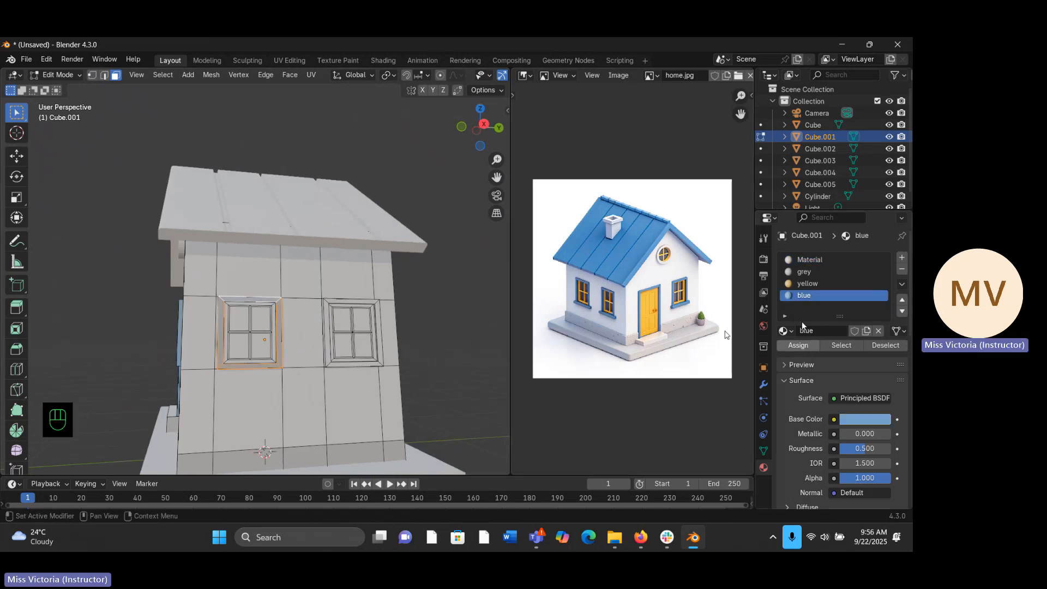
# - Select the outer frame loop of the window nearest the back on this wall and assign it the blue material
pyautogui.click(370, 300)
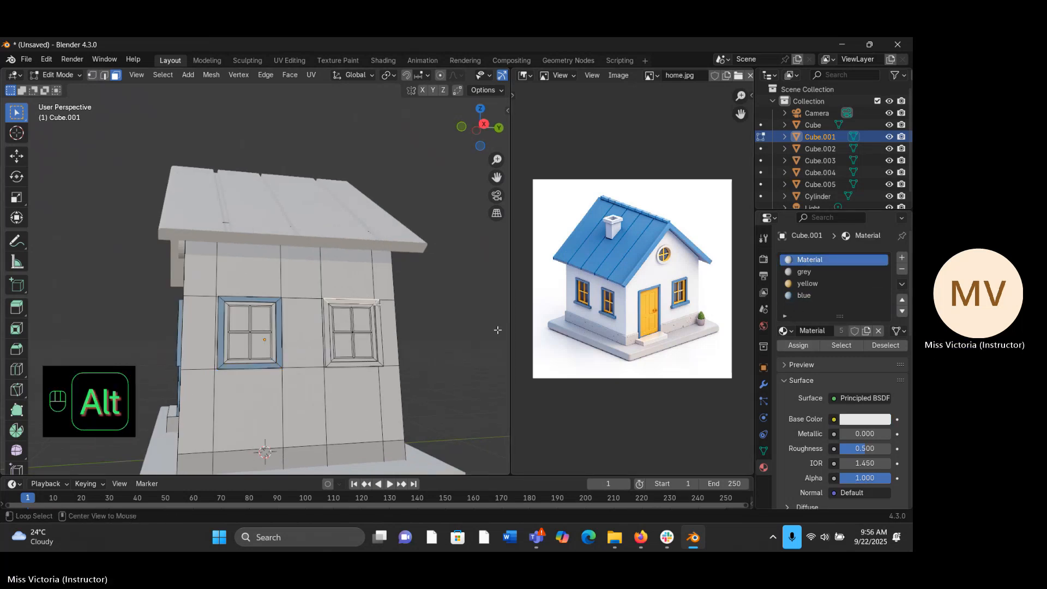
pyautogui.click(797, 295)
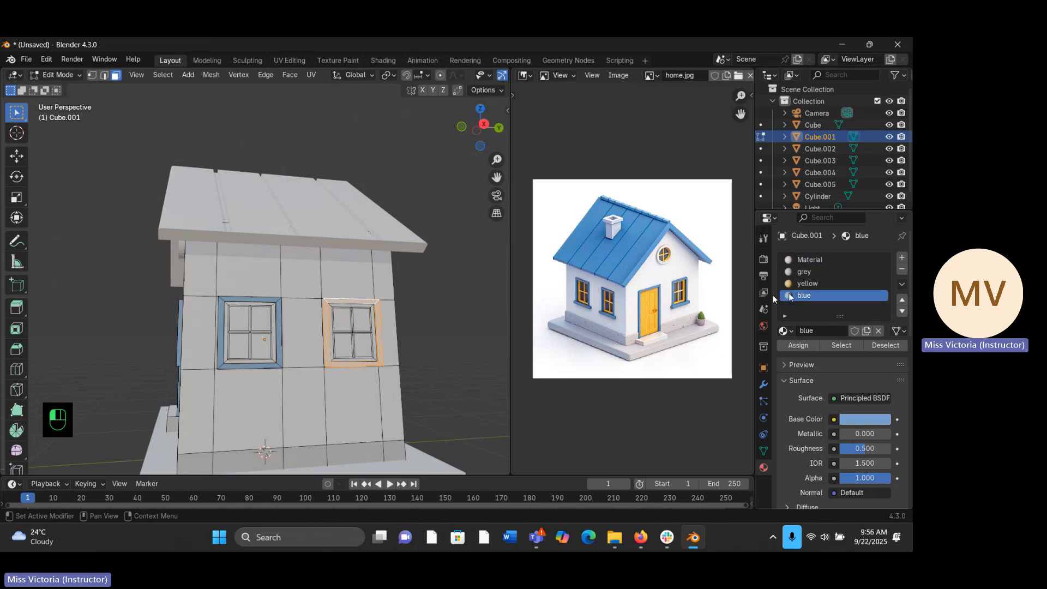
pyautogui.click(798, 346)
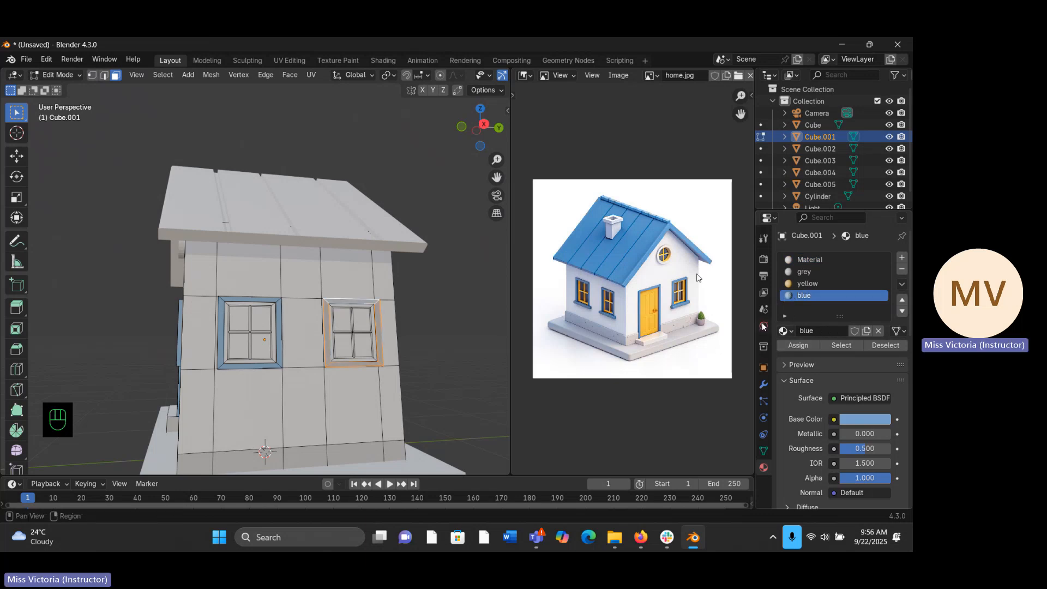
# - Select the thin outer edge faces around this rear window's frame and assign them the blue material
pyautogui.scroll(4, 476, 176)
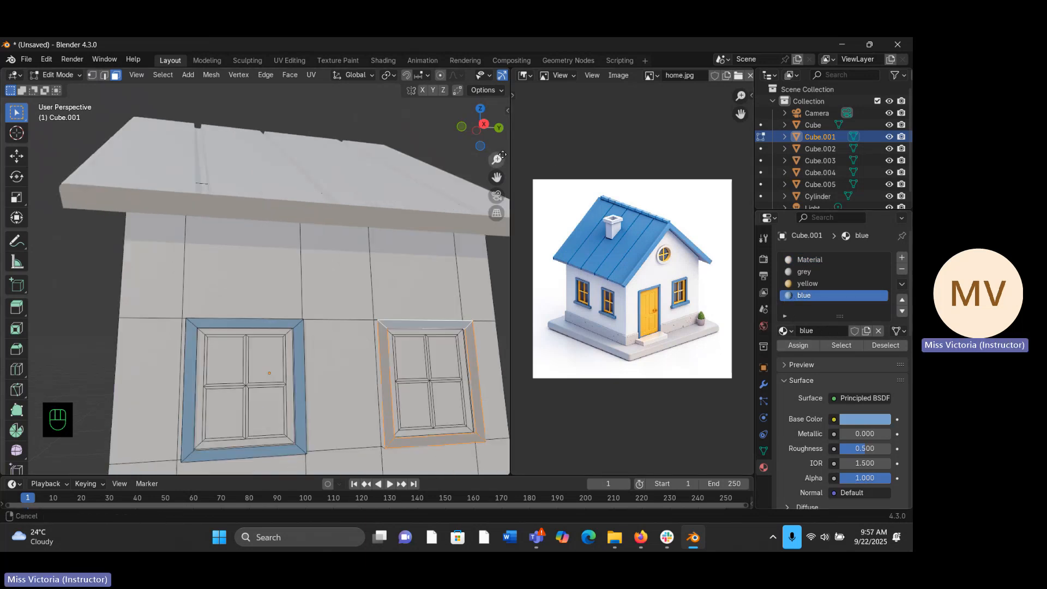
pyautogui.moveTo(240, 375); pyautogui.dragTo(246, 341, button='middle')
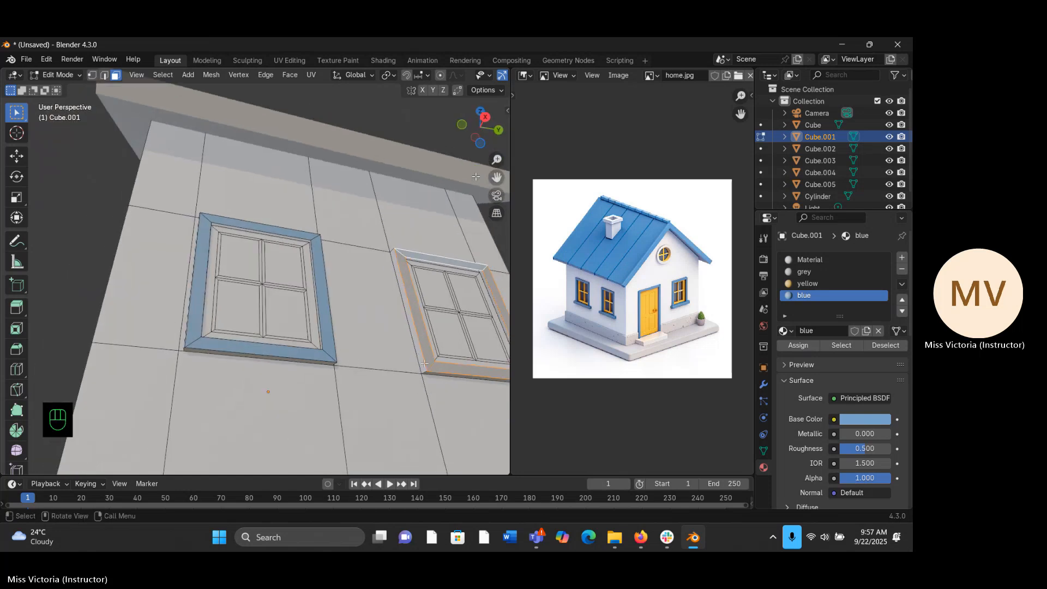
pyautogui.click(424, 362)
pyautogui.moveTo(419, 338); pyautogui.dragTo(425, 317, button='middle')
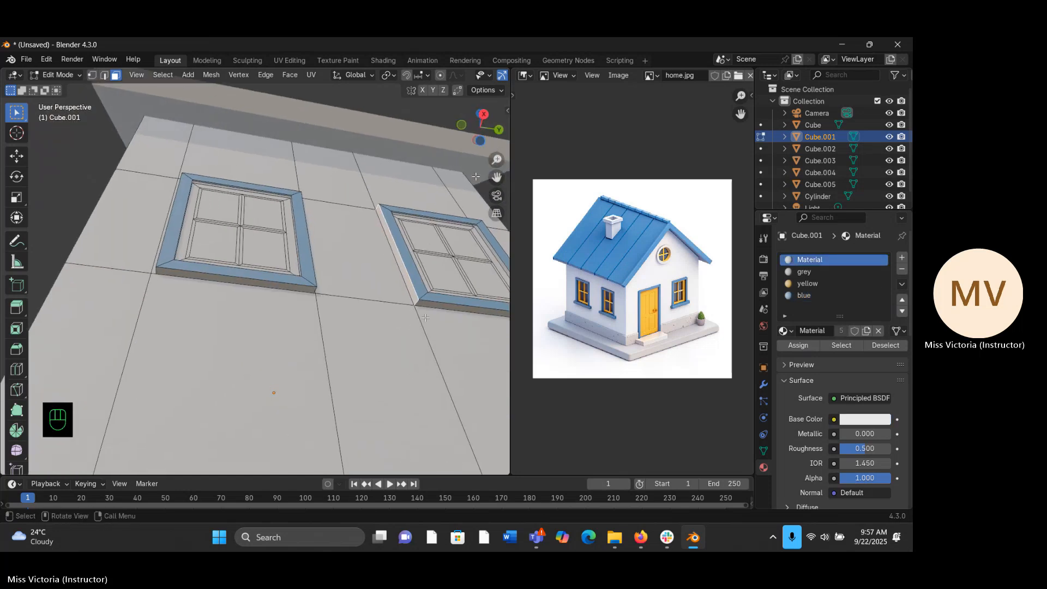
pyautogui.keyDown('alt'); pyautogui.click(422, 303); pyautogui.keyUp('alt')
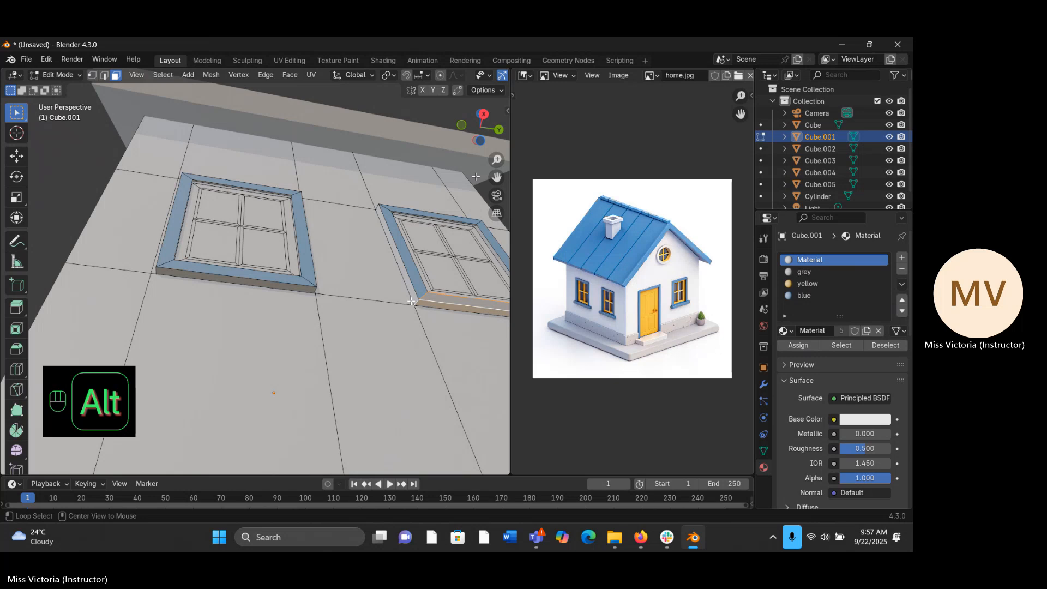
pyautogui.keyDown('alt'); pyautogui.click(411, 301); pyautogui.keyUp('alt')
pyautogui.keyDown('alt'); pyautogui.click(418, 302); pyautogui.keyUp('alt')
pyautogui.moveTo(423, 291); pyautogui.dragTo(377, 212, button='middle')
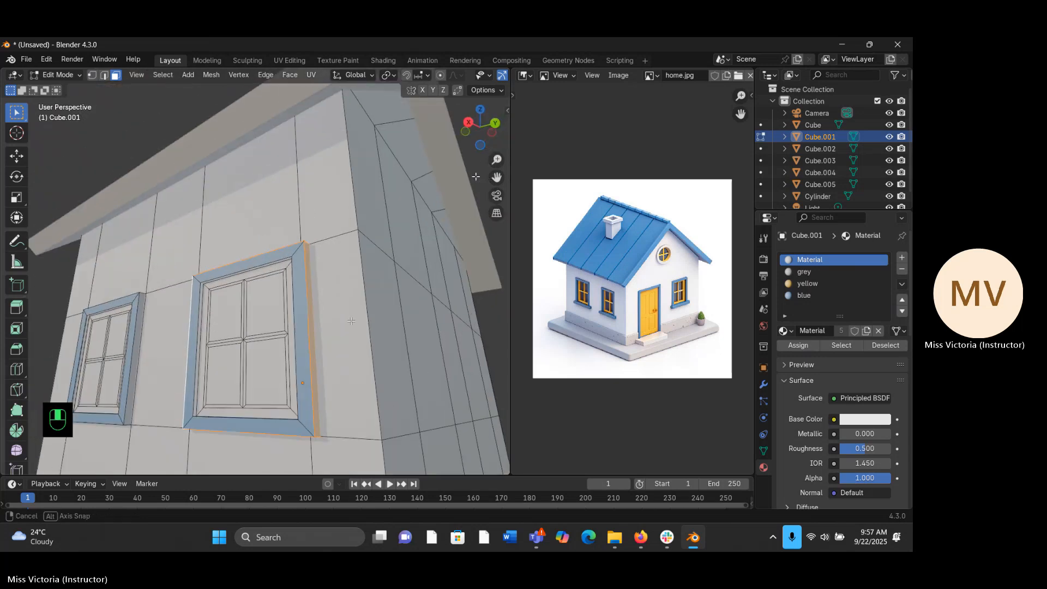
pyautogui.click(824, 295)
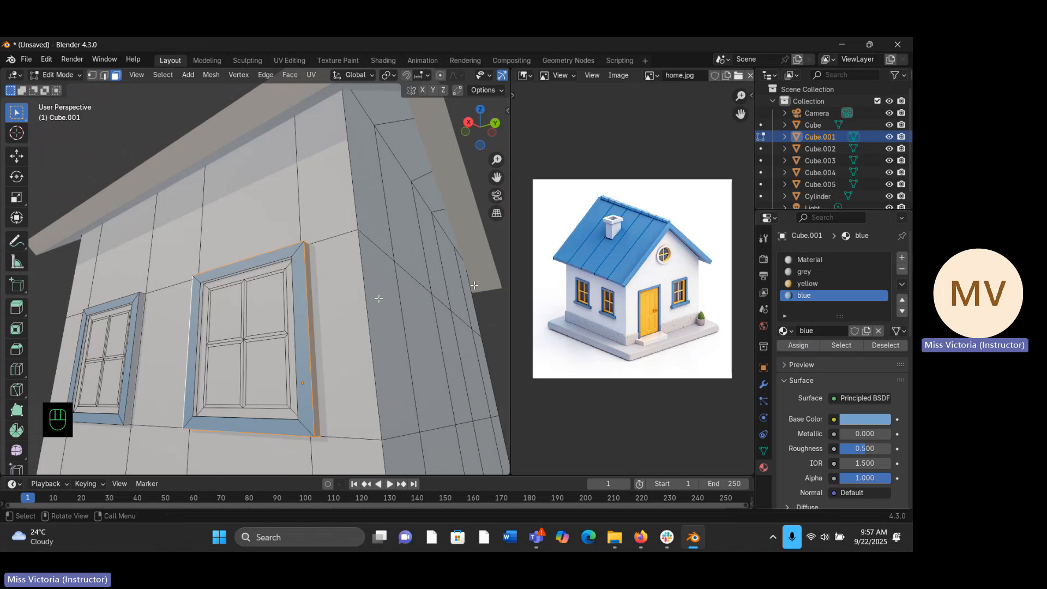
pyautogui.moveTo(379, 298); pyautogui.dragTo(383, 303, button='middle')
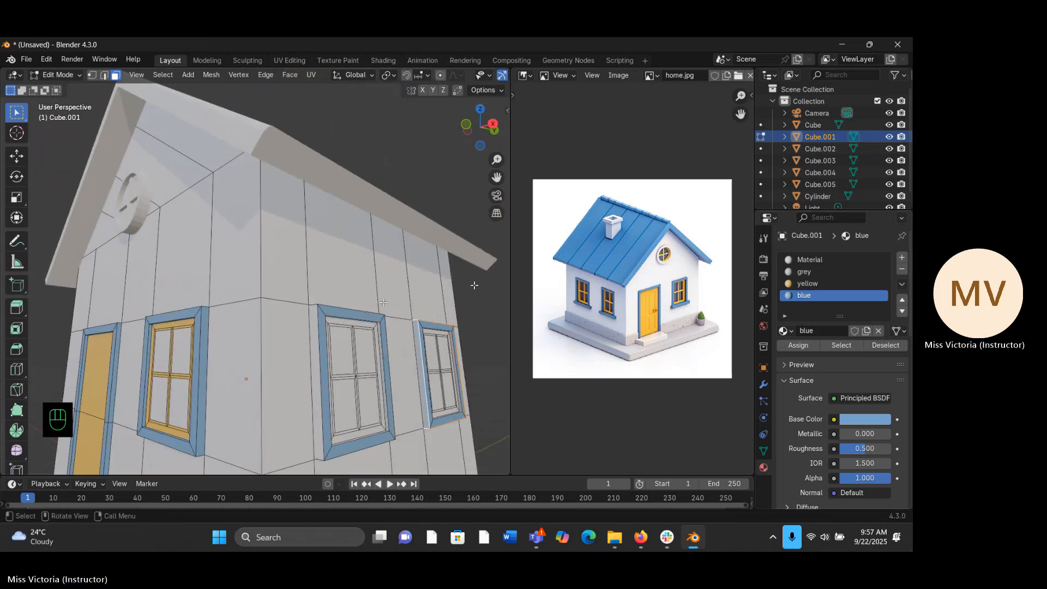
# - Select the thin outer edge faces around the frame of this wall's window nearest the front and assign them the blue material
pyautogui.click(317, 304)
pyautogui.moveTo(298, 320); pyautogui.dragTo(344, 333, button='middle')
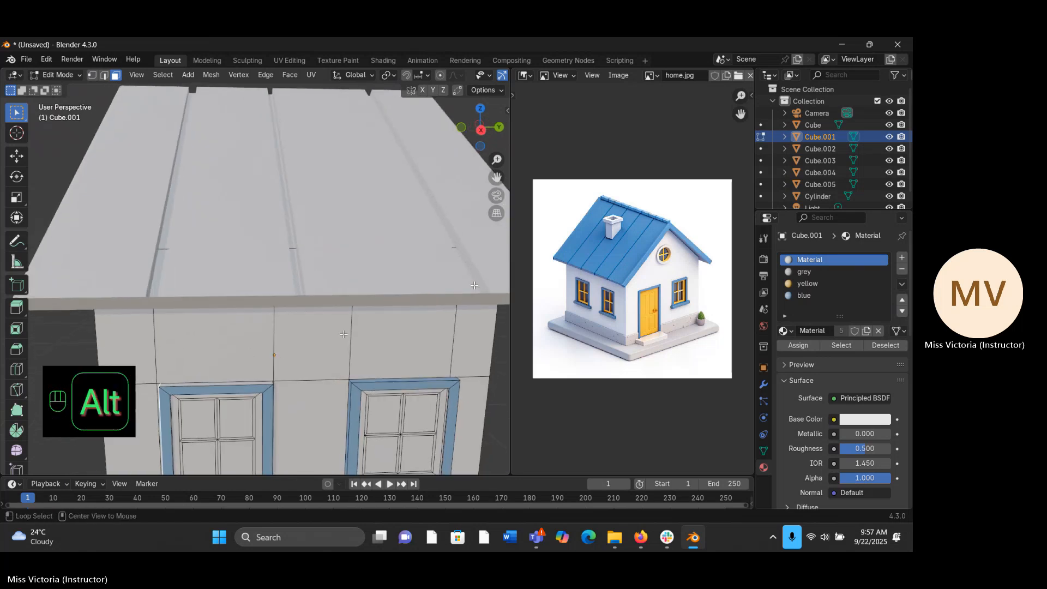
pyautogui.keyDown('alt'); pyautogui.click(236, 383); pyautogui.keyUp('alt')
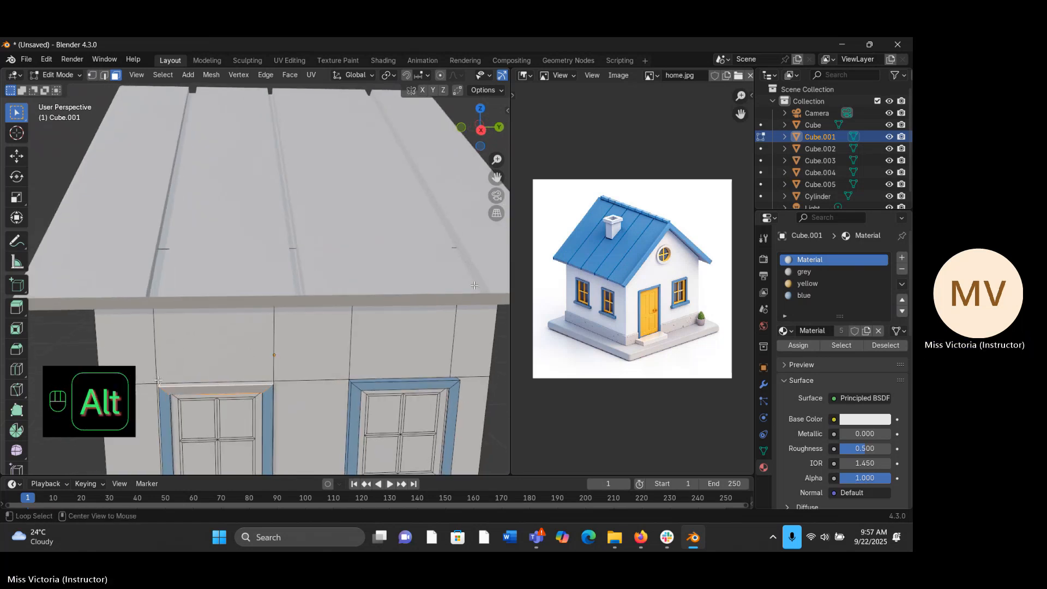
pyautogui.moveTo(236, 384); pyautogui.dragTo(311, 359, button='middle')
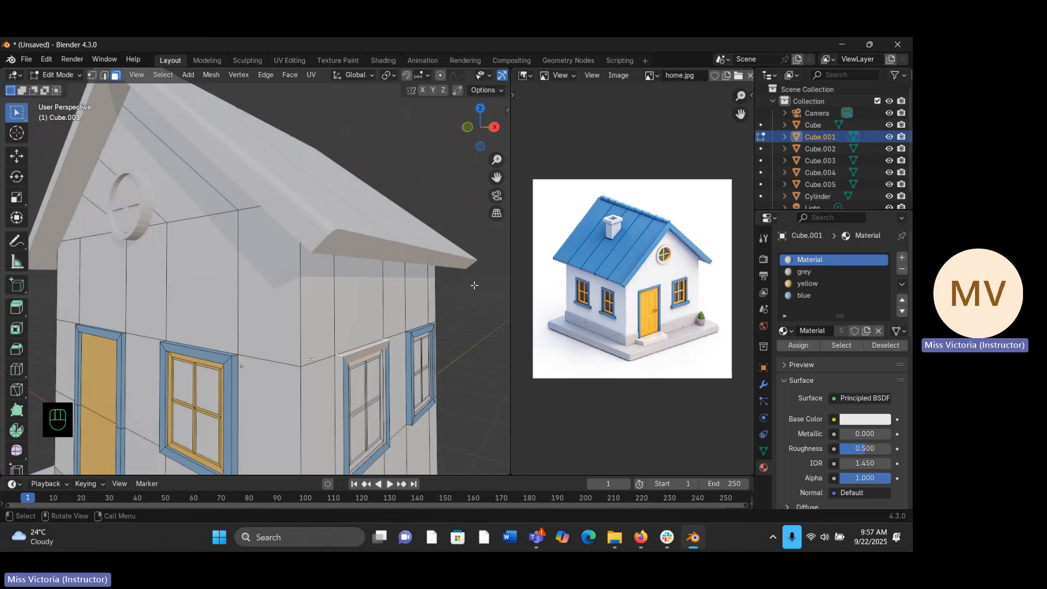
pyautogui.keyDown('alt'); pyautogui.click(344, 357); pyautogui.keyUp('alt')
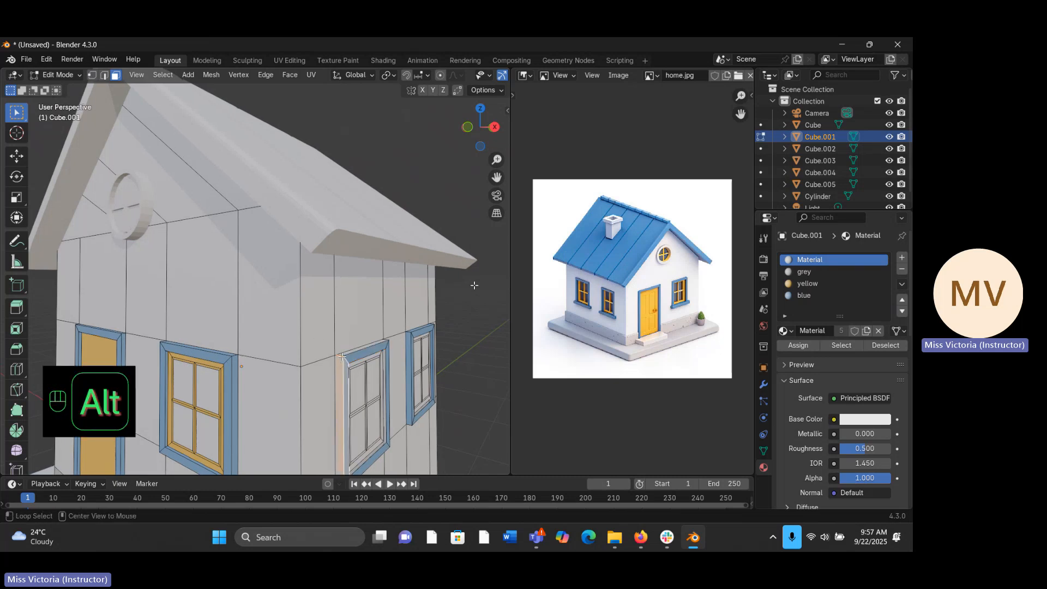
pyautogui.keyDown('alt'); pyautogui.click(343, 356); pyautogui.keyUp('alt')
pyautogui.moveTo(474, 285); pyautogui.dragTo(567, 316, button='middle')
pyautogui.click(806, 295)
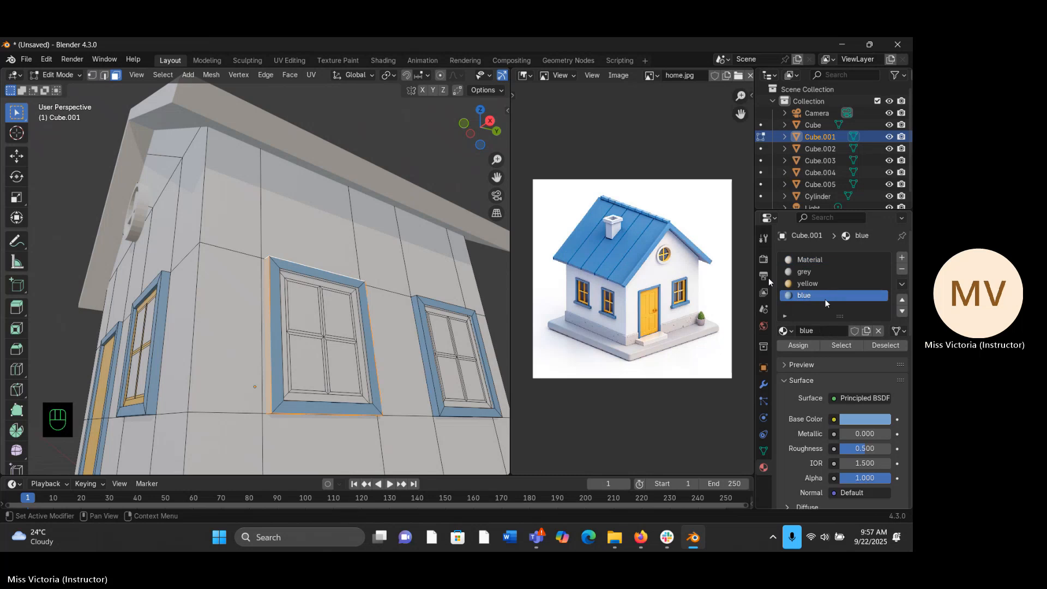
pyautogui.moveTo(517, 374); pyautogui.dragTo(497, 365, button='middle')
pyautogui.moveTo(403, 358)
pyautogui.mouseDown(button='middle')
pyautogui.moveTo(357, 377)
pyautogui.moveTo(392, 349)
pyautogui.mouseUp(button='middle')
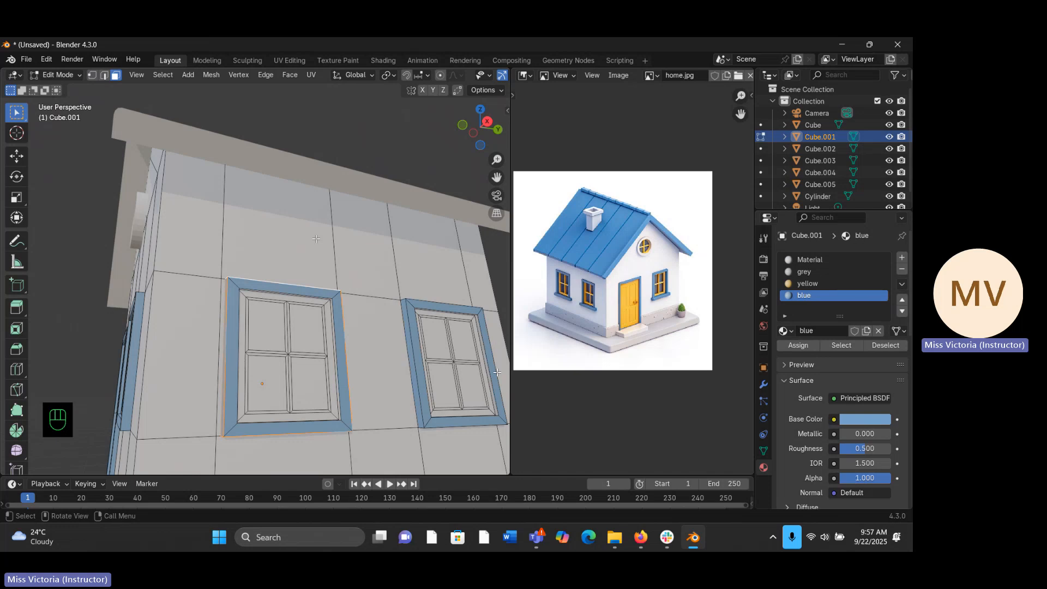
# - Select the top and left faces of the yellow-to-match inner frame on the window nearest the front, leaving its glass pane unselected
pyautogui.click(299, 296)
pyautogui.moveTo(299, 296); pyautogui.dragTo(276, 342, button='middle')
pyautogui.click(296, 252)
pyautogui.click(295, 253)
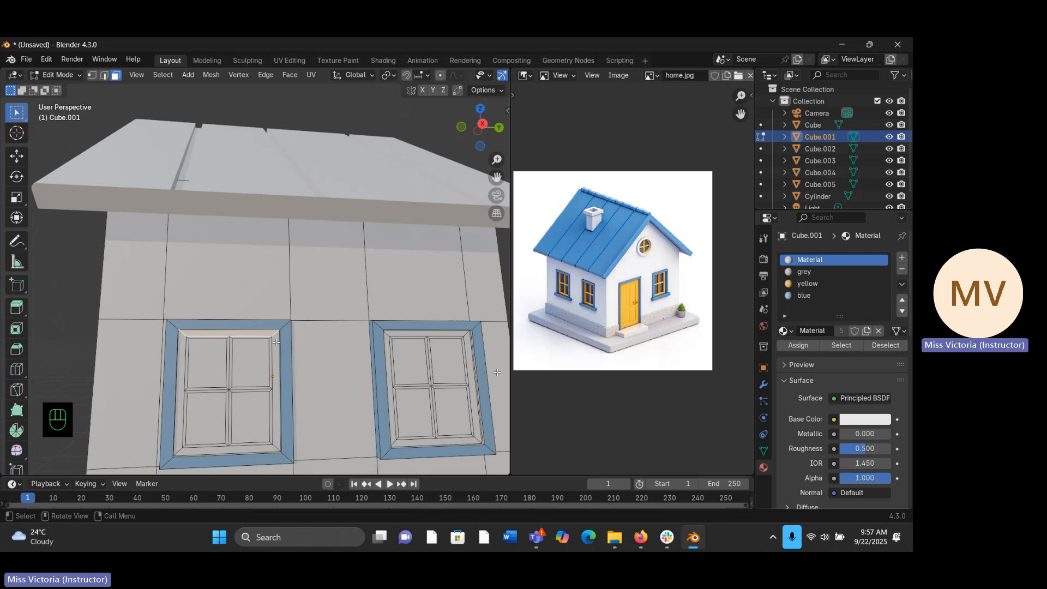
pyautogui.keyDown('shift'); pyautogui.click(182, 347); pyautogui.keyUp('shift')
pyautogui.keyDown('shift'); pyautogui.click(189, 347); pyautogui.keyUp('shift')
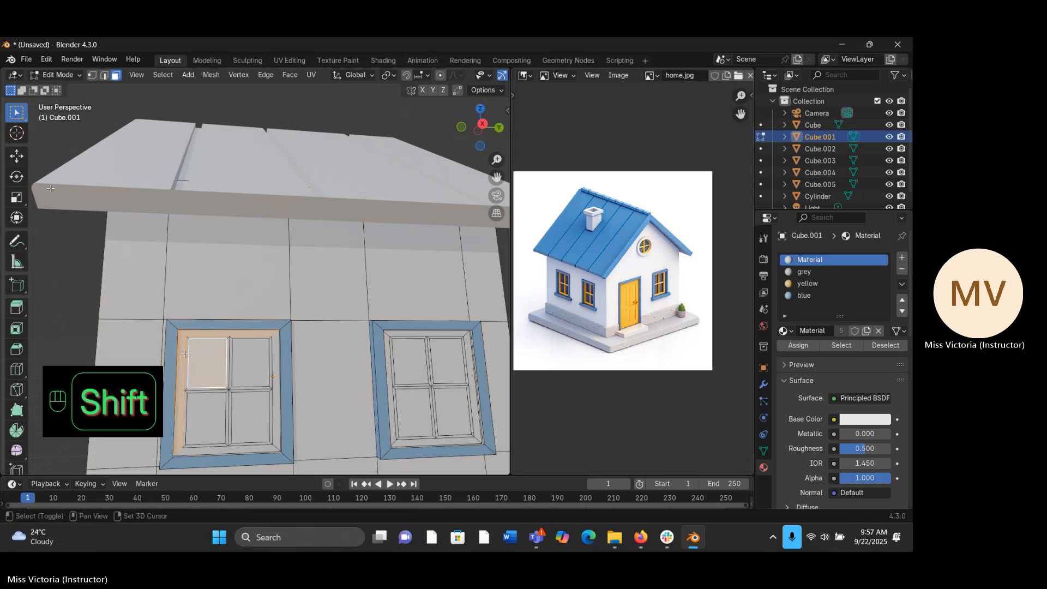
pyautogui.keyDown('shift'); pyautogui.click(185, 354); pyautogui.keyUp('shift')
pyautogui.keyDown('shift'); pyautogui.click(189, 350); pyautogui.keyUp('shift')
pyautogui.keyDown('shift'); pyautogui.click(185, 349); pyautogui.keyUp('shift')
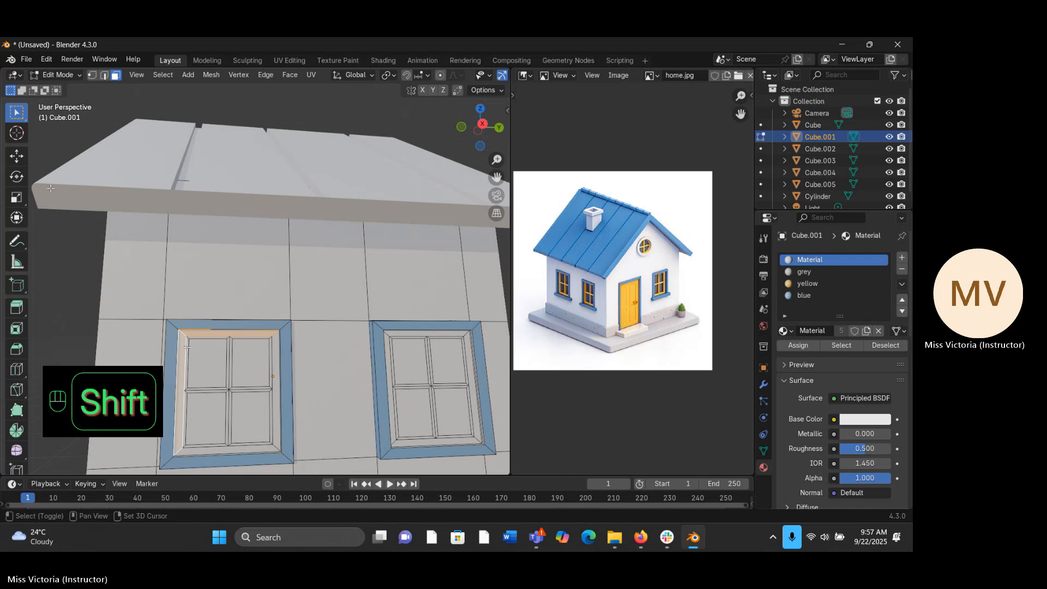
# - Add the faces edging this window's upper panes, its upper vertical glazing bar and the frame's right side to the selection
pyautogui.keyDown('shift'); pyautogui.click(193, 339); pyautogui.keyUp('shift')
pyautogui.keyDown('shift'); pyautogui.click(195, 337); pyautogui.keyUp('shift')
pyautogui.keyDown('shift'); pyautogui.click(233, 344); pyautogui.keyUp('shift')
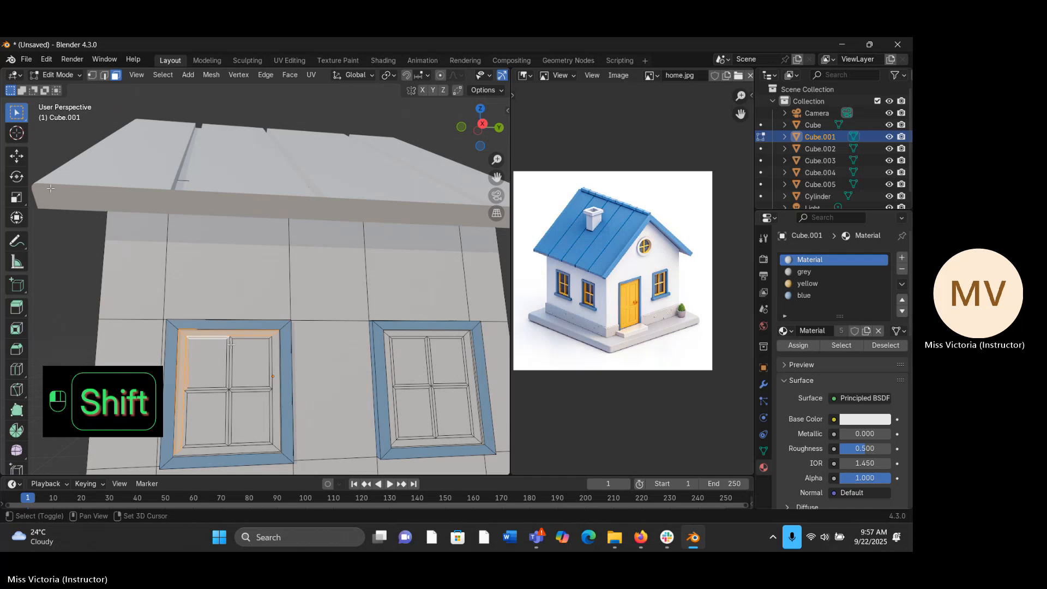
pyautogui.keyDown('shift'); pyautogui.click(235, 338); pyautogui.keyUp('shift')
pyautogui.keyDown('shift'); pyautogui.click(241, 334); pyautogui.keyUp('shift')
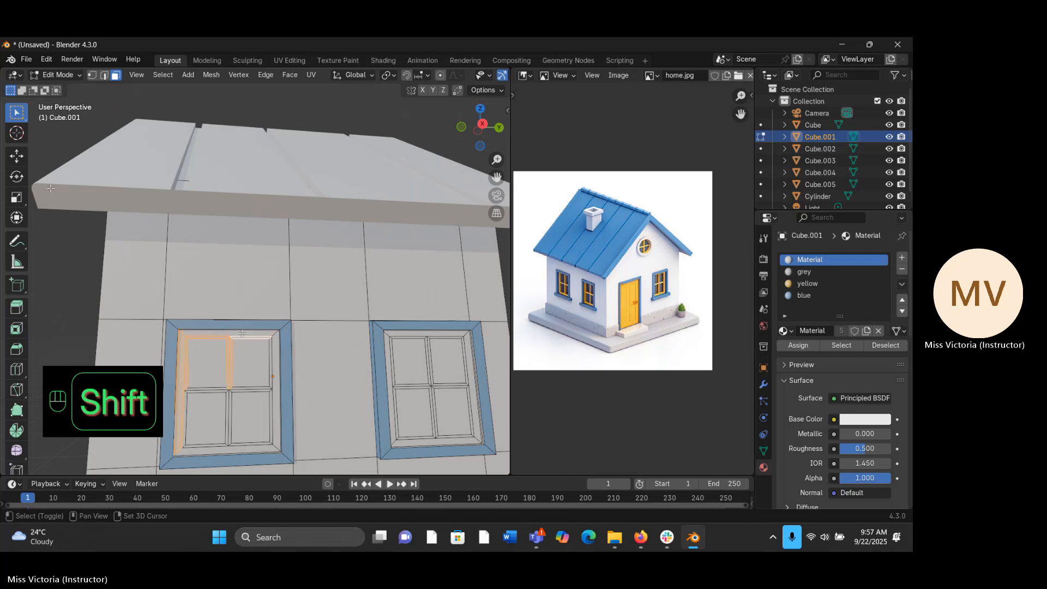
pyautogui.keyDown('shift'); pyautogui.click(264, 339); pyautogui.keyUp('shift')
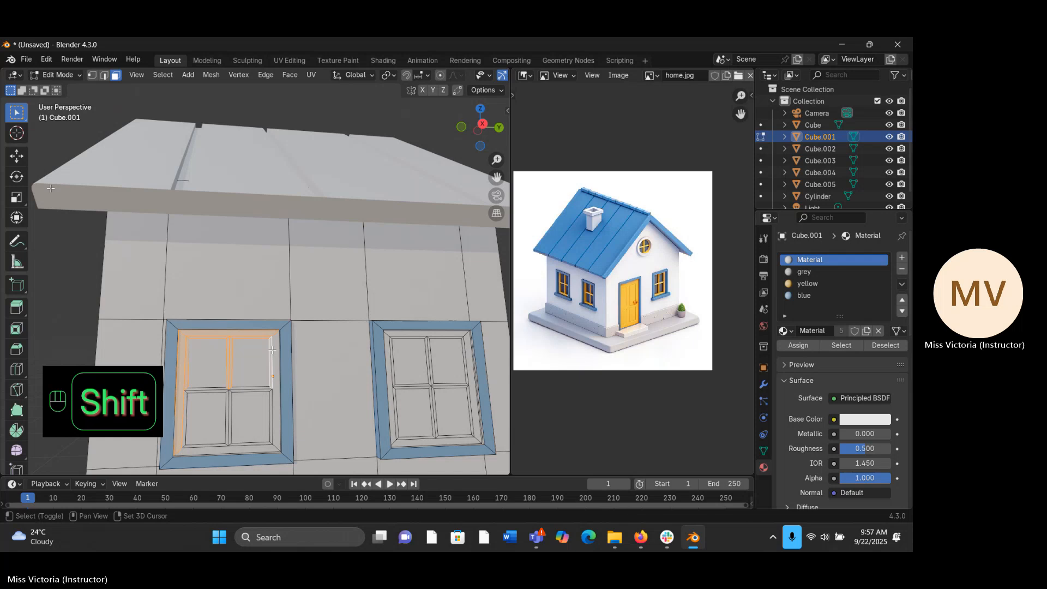
pyautogui.keyDown('shift'); pyautogui.click(276, 376); pyautogui.keyUp('shift')
pyautogui.keyDown('shift'); pyautogui.click(264, 389); pyautogui.keyUp('shift')
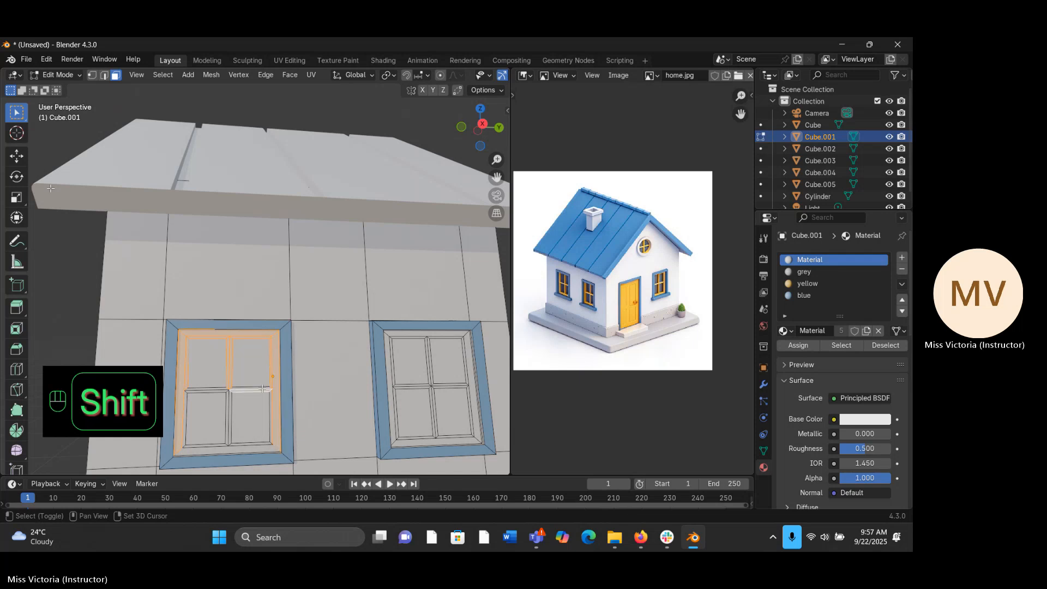
# - Add the faces edging this window's lower panes, the rest of its glazing bars and the inner frame's bottom to the selection
pyautogui.keyDown('shift'); pyautogui.click(271, 398); pyautogui.keyUp('shift')
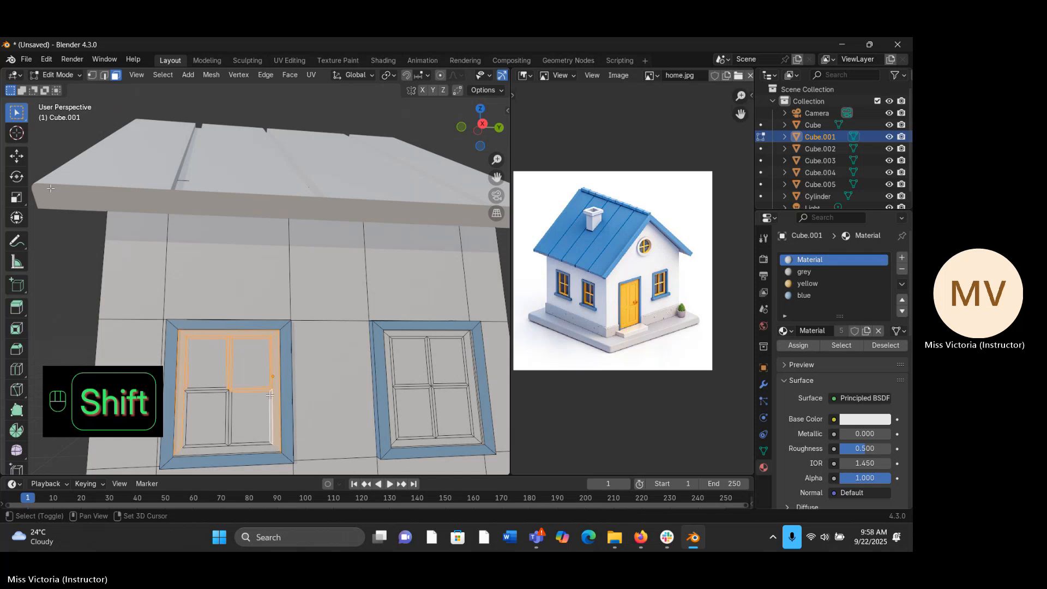
pyautogui.keyDown('shift'); pyautogui.click(229, 401); pyautogui.keyUp('shift')
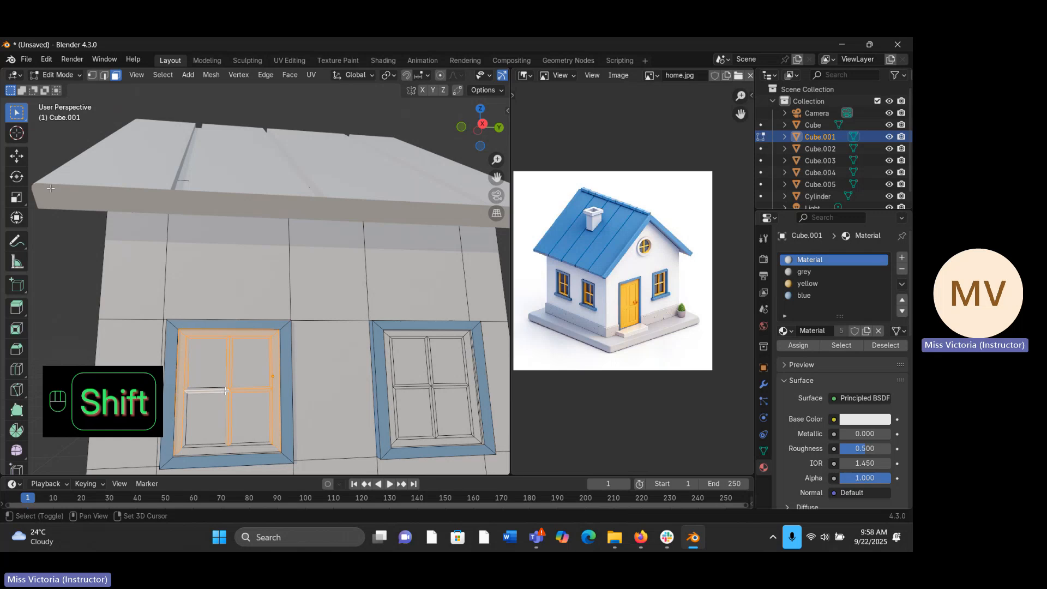
pyautogui.keyDown('shift'); pyautogui.click(219, 392); pyautogui.keyUp('shift')
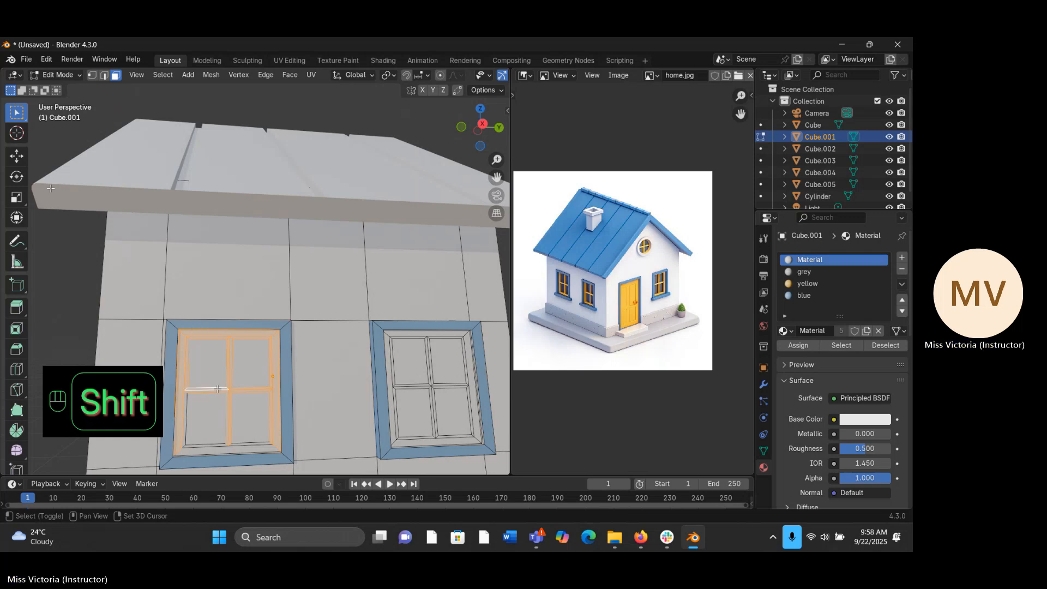
pyautogui.keyDown('shift'); pyautogui.click(194, 443); pyautogui.keyUp('shift')
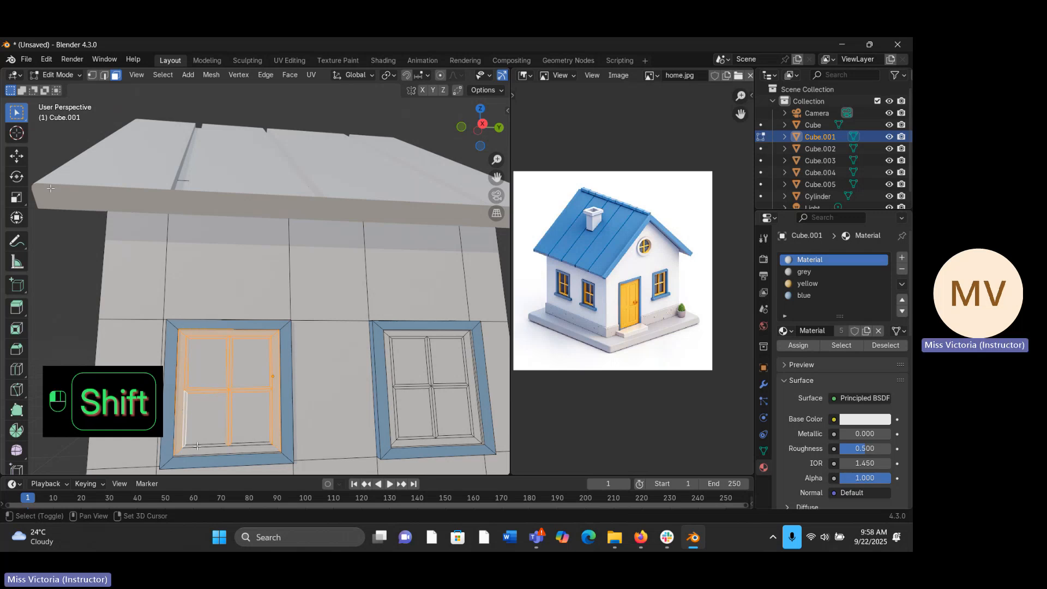
pyautogui.keyDown('shift'); pyautogui.click(242, 444); pyautogui.keyUp('shift')
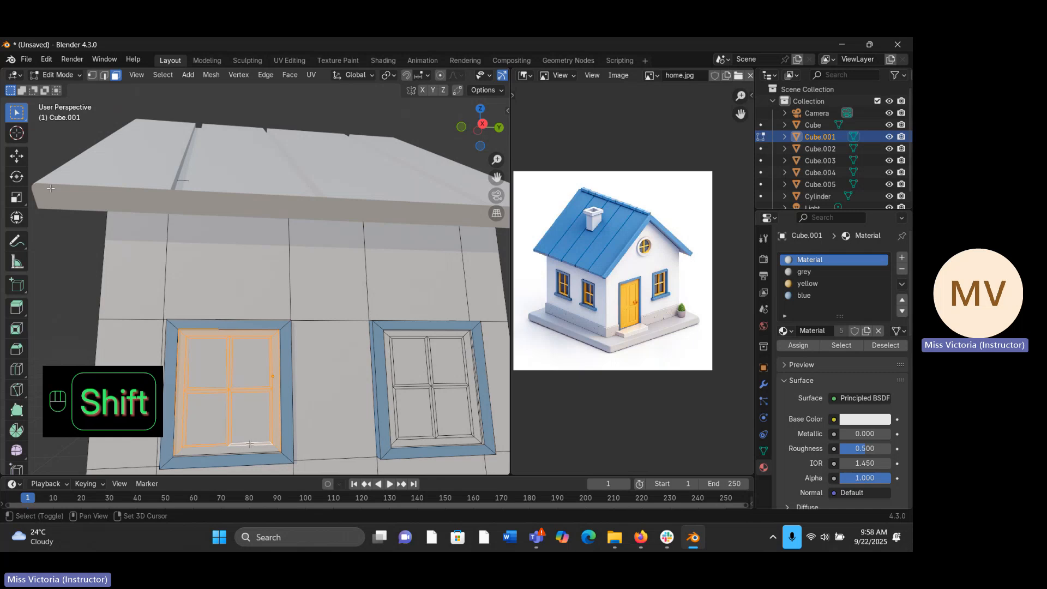
pyautogui.keyDown('shift'); pyautogui.click(239, 452); pyautogui.keyUp('shift')
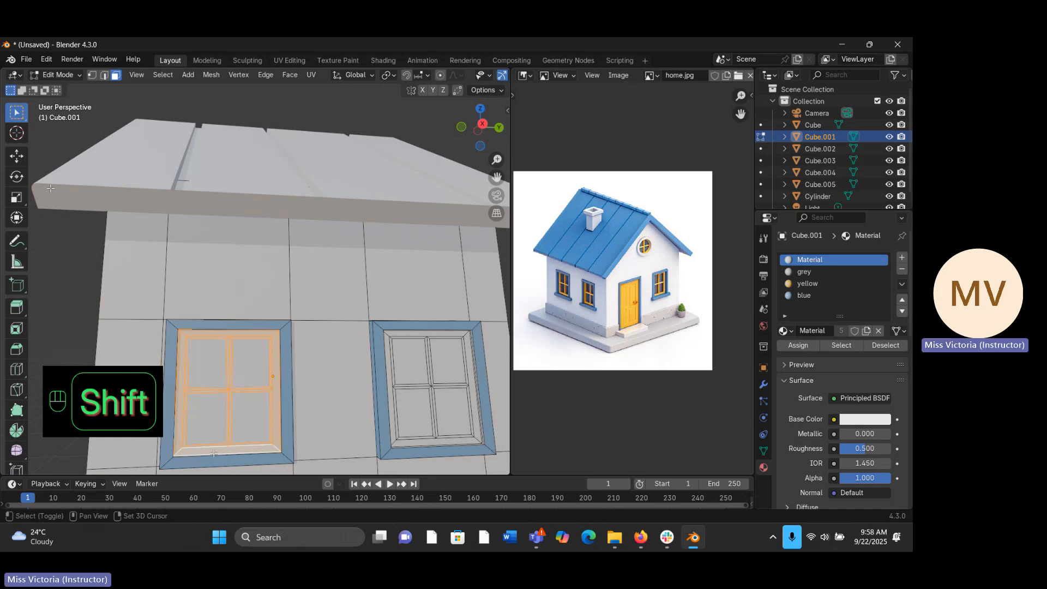
pyautogui.keyDown('shift'); pyautogui.click(223, 452); pyautogui.keyUp('shift')
pyautogui.keyDown('shift'); pyautogui.click(224, 452); pyautogui.keyUp('shift')
# - Extend the selection to the bottom inner frame and vertical glazing bar of the window nearest the back, excluding its glass panes
pyautogui.keyDown('shift'); pyautogui.click(447, 436); pyautogui.keyUp('shift')
pyautogui.keyDown('shift'); pyautogui.click(425, 441); pyautogui.keyUp('shift')
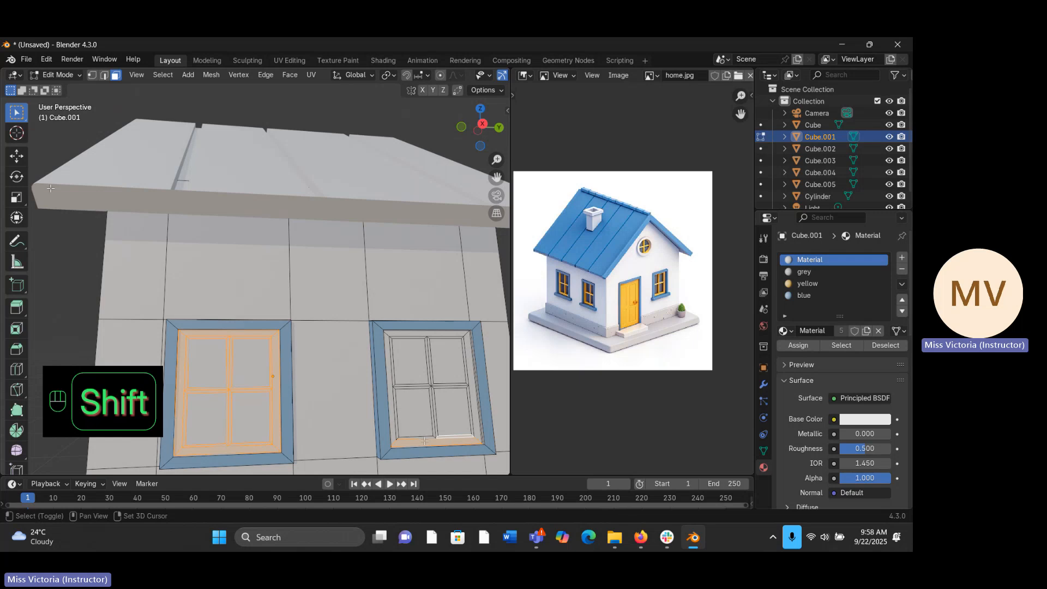
pyautogui.keyDown('shift'); pyautogui.click(430, 435); pyautogui.keyUp('shift')
pyautogui.keyDown('shift'); pyautogui.click(434, 431); pyautogui.keyUp('shift')
pyautogui.keyDown('shift'); pyautogui.click(435, 428); pyautogui.keyUp('shift')
pyautogui.keyDown('shift'); pyautogui.click(430, 376); pyautogui.keyUp('shift')
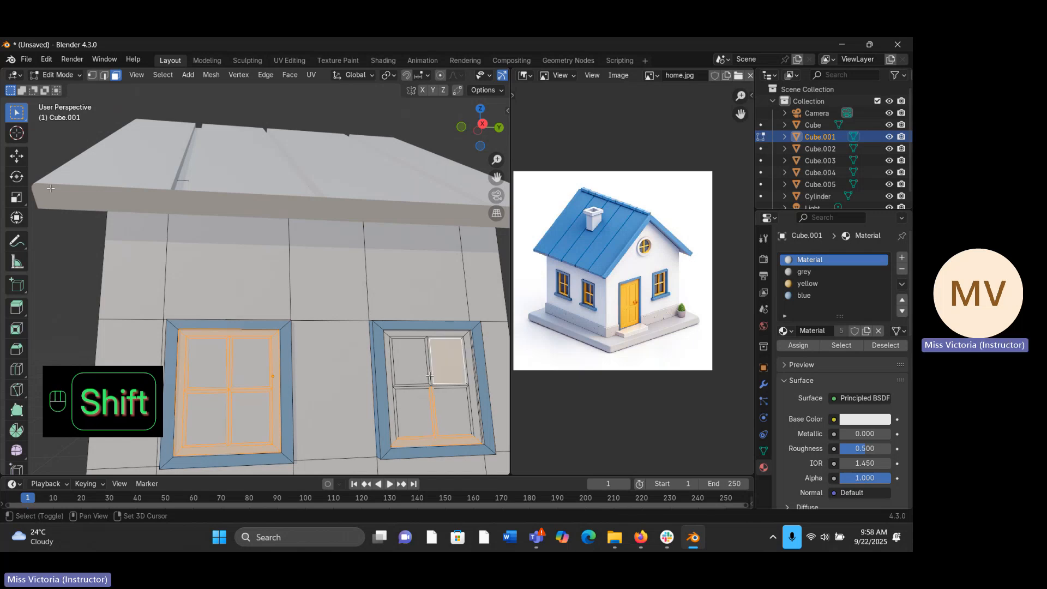
pyautogui.keyDown('shift'); pyautogui.click(430, 372); pyautogui.keyUp('shift')
pyautogui.keyDown('shift'); pyautogui.click(441, 364); pyautogui.keyUp('shift')
pyautogui.keyDown('shift'); pyautogui.click(430, 377); pyautogui.keyUp('shift')
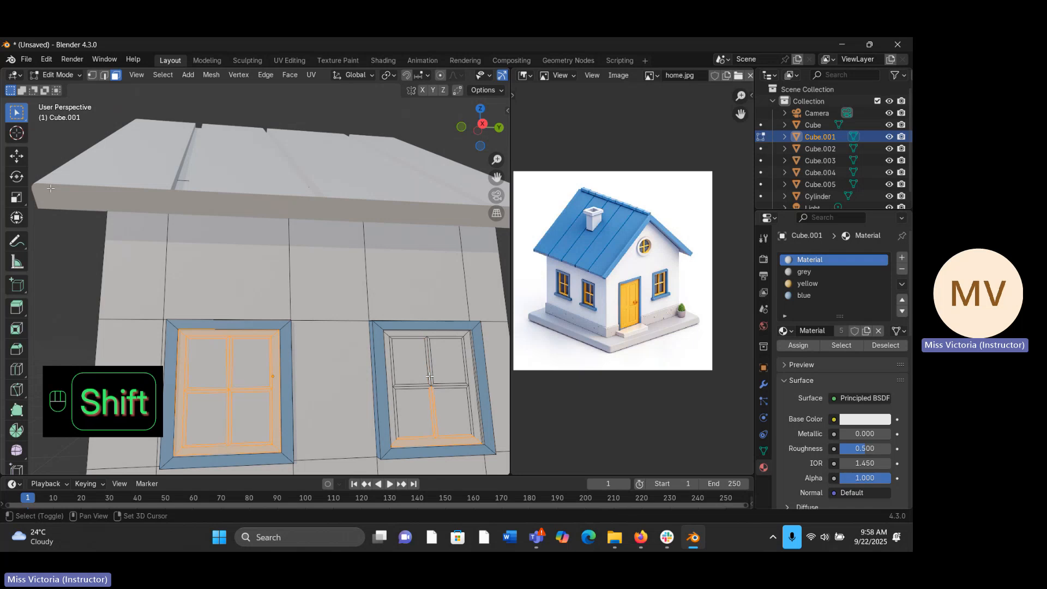
pyautogui.keyDown('shift'); pyautogui.click(433, 378); pyautogui.keyUp('shift')
pyautogui.keyDown('shift'); pyautogui.click(433, 378); pyautogui.keyUp('shift')
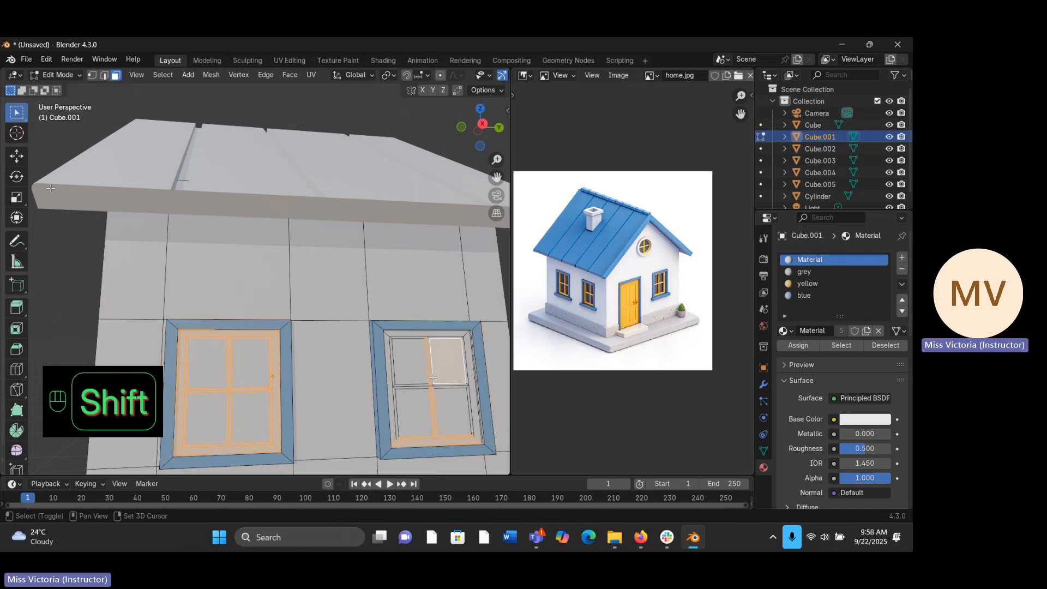
pyautogui.keyDown('shift'); pyautogui.click(432, 378); pyautogui.keyUp('shift')
pyautogui.keyDown('shift'); pyautogui.click(442, 375); pyautogui.keyUp('shift')
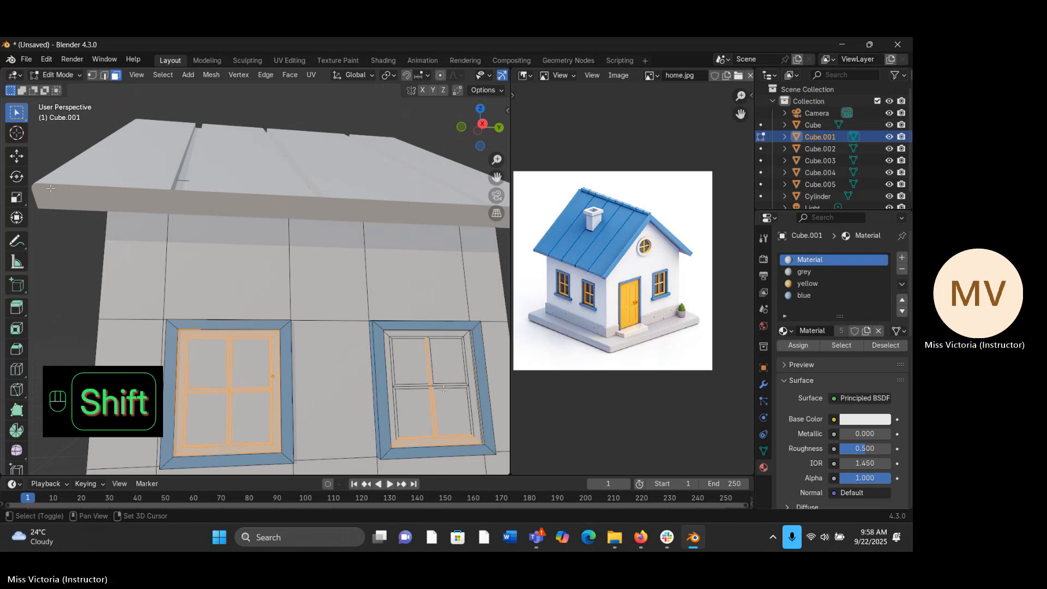
# - Add the back window's horizontal glazing bar and the left and top faces of its inner frame to the selection
pyautogui.keyDown('shift'); pyautogui.click(443, 388); pyautogui.keyUp('shift')
pyautogui.keyDown('shift'); pyautogui.click(445, 385); pyautogui.keyUp('shift')
pyautogui.keyDown('shift'); pyautogui.click(446, 385); pyautogui.keyUp('shift')
pyautogui.keyDown('shift'); pyautogui.click(447, 386); pyautogui.keyUp('shift')
pyautogui.keyDown('shift'); pyautogui.click(449, 386); pyautogui.keyUp('shift')
pyautogui.keyDown('shift'); pyautogui.click(449, 386); pyautogui.keyUp('shift')
pyautogui.keyDown('shift'); pyautogui.click(426, 386); pyautogui.keyUp('shift')
pyautogui.keyDown('shift'); pyautogui.click(393, 379); pyautogui.keyUp('shift')
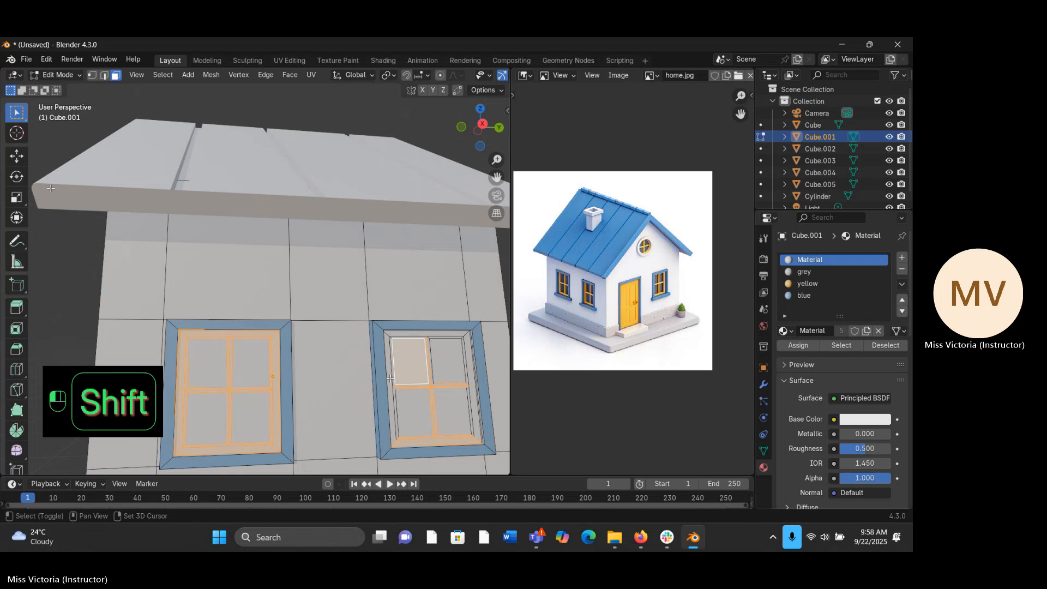
pyautogui.keyDown('shift'); pyautogui.click(390, 388); pyautogui.keyUp('shift')
pyautogui.keyDown('shift'); pyautogui.click(396, 423); pyautogui.keyUp('shift')
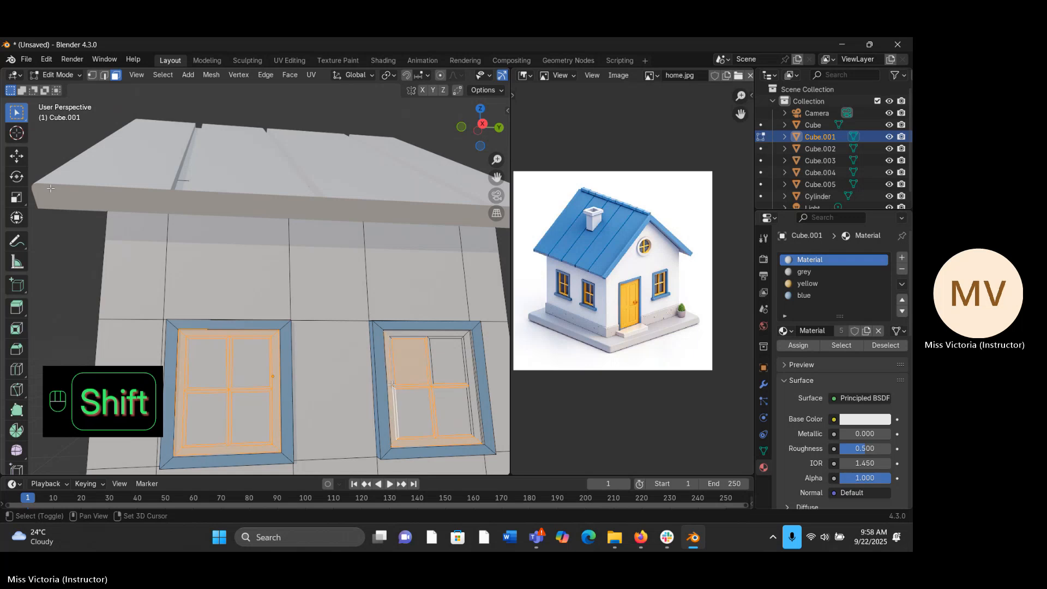
pyautogui.keyDown('shift'); pyautogui.click(394, 381); pyautogui.keyUp('shift')
pyautogui.keyDown('shift'); pyautogui.click(401, 338); pyautogui.keyUp('shift')
pyautogui.keyDown('shift'); pyautogui.click(402, 334); pyautogui.keyUp('shift')
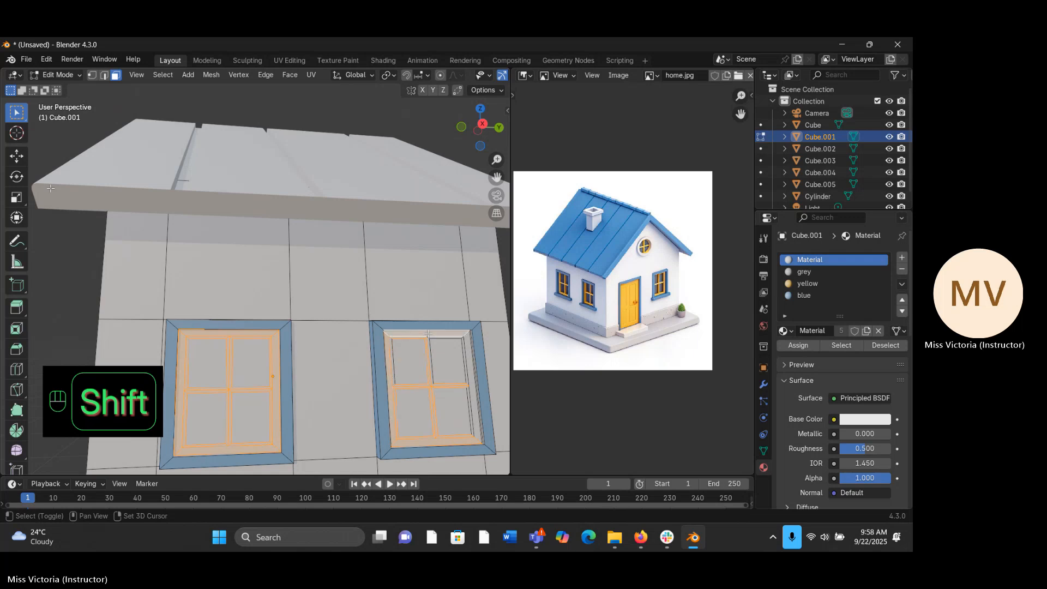
# - Add the back window's remaining inner frame and bar faces, deselect the glass pane, and assign the yellow material to both windows' selected faces
pyautogui.keyDown('shift'); pyautogui.click(446, 339); pyautogui.keyUp('shift')
pyautogui.keyDown('shift'); pyautogui.click(429, 346); pyautogui.keyUp('shift')
pyautogui.keyDown('shift'); pyautogui.click(431, 350); pyautogui.keyUp('shift')
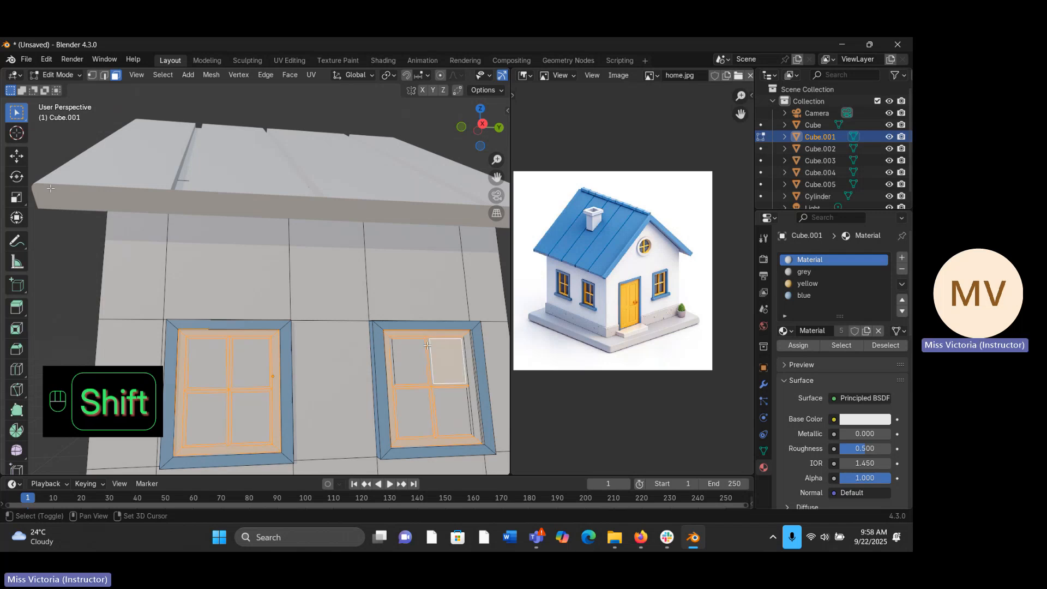
pyautogui.keyDown('shift'); pyautogui.click(468, 357); pyautogui.keyUp('shift')
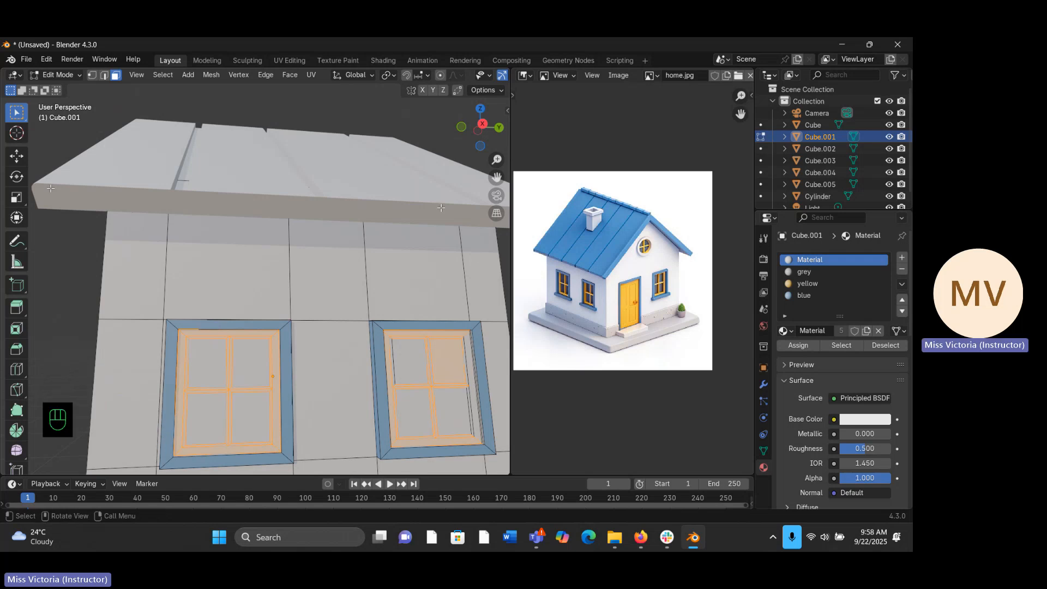
pyautogui.moveTo(494, 161); pyautogui.dragTo(493, 187)
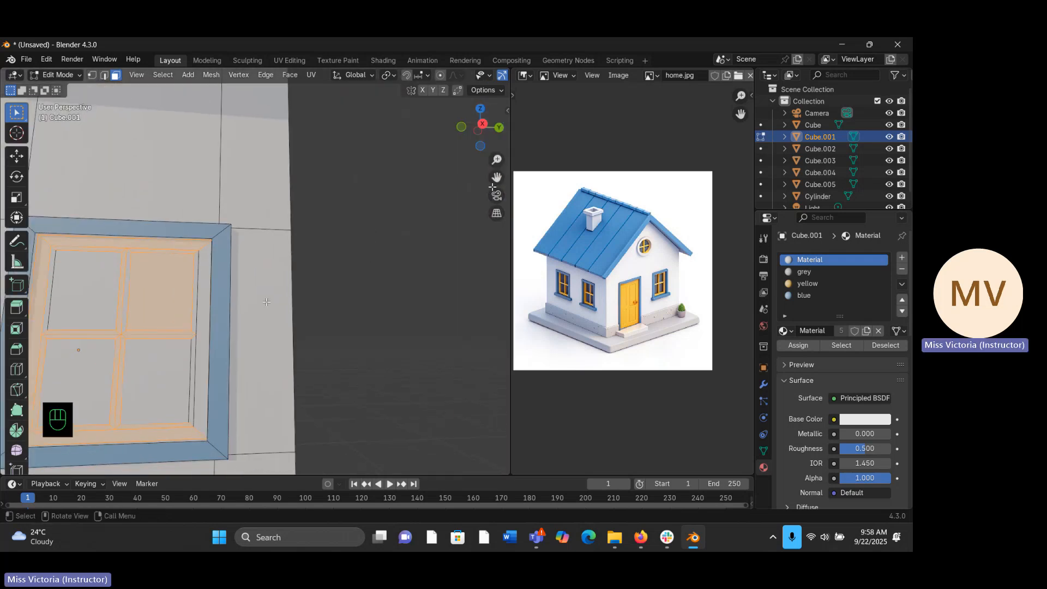
pyautogui.keyDown('shift'); pyautogui.click(195, 324); pyautogui.keyUp('shift')
pyautogui.keyDown('shift'); pyautogui.click(192, 341); pyautogui.keyUp('shift')
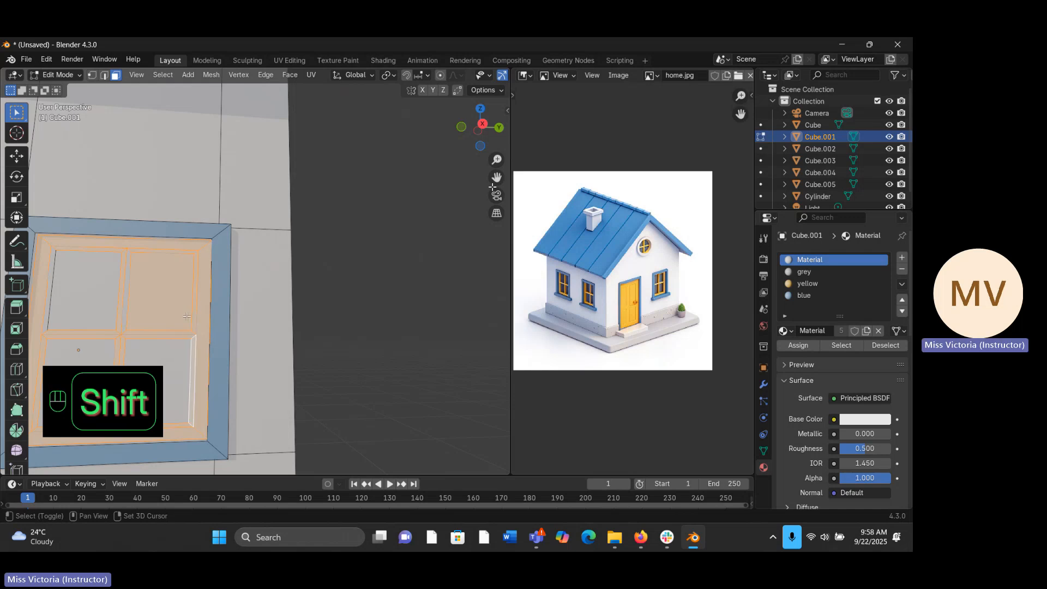
pyautogui.keyDown('shift'); pyautogui.click(136, 290); pyautogui.keyUp('shift')
pyautogui.keyDown('shift'); pyautogui.click(127, 300); pyautogui.keyUp('shift')
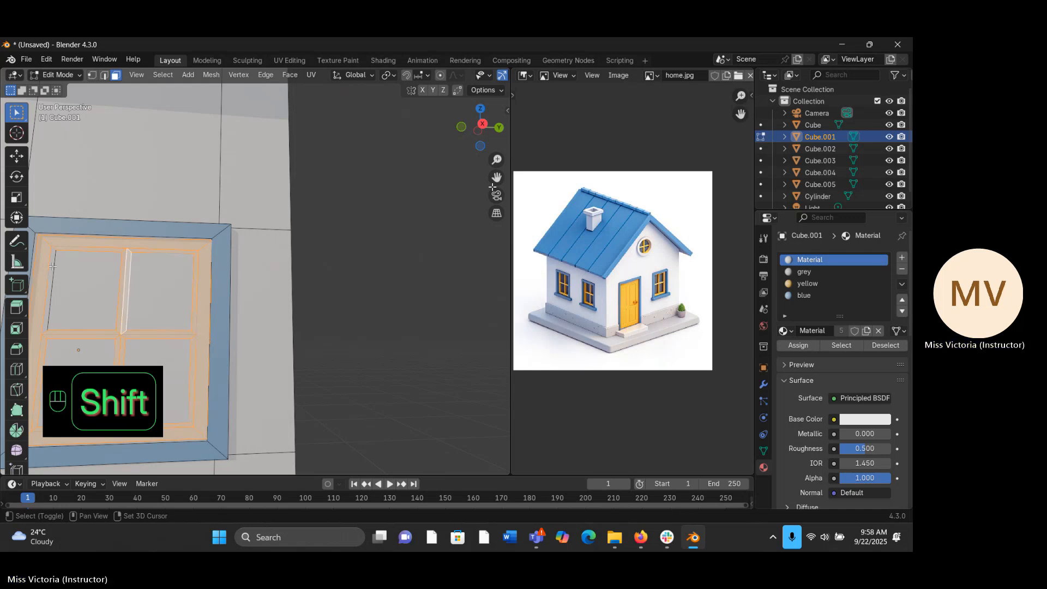
pyautogui.keyDown('shift'); pyautogui.click(52, 266); pyautogui.keyUp('shift')
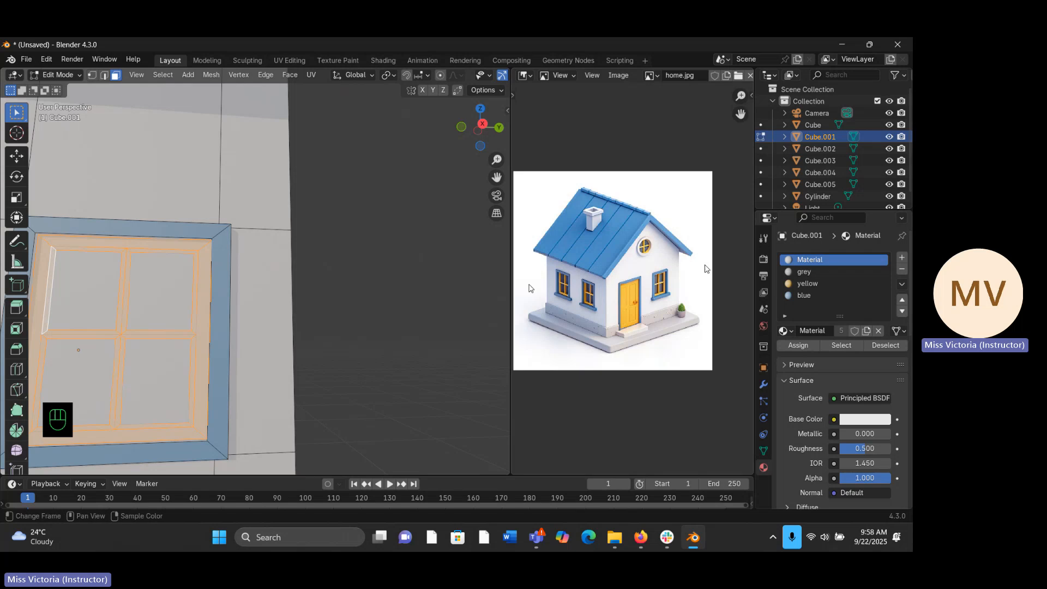
pyautogui.click(801, 284)
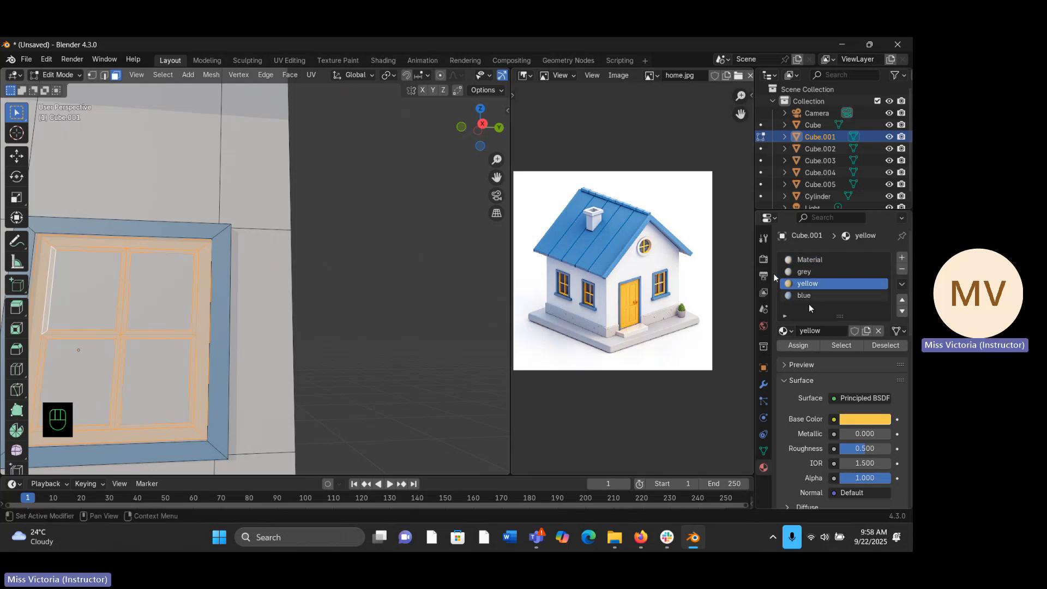
pyautogui.click(806, 345)
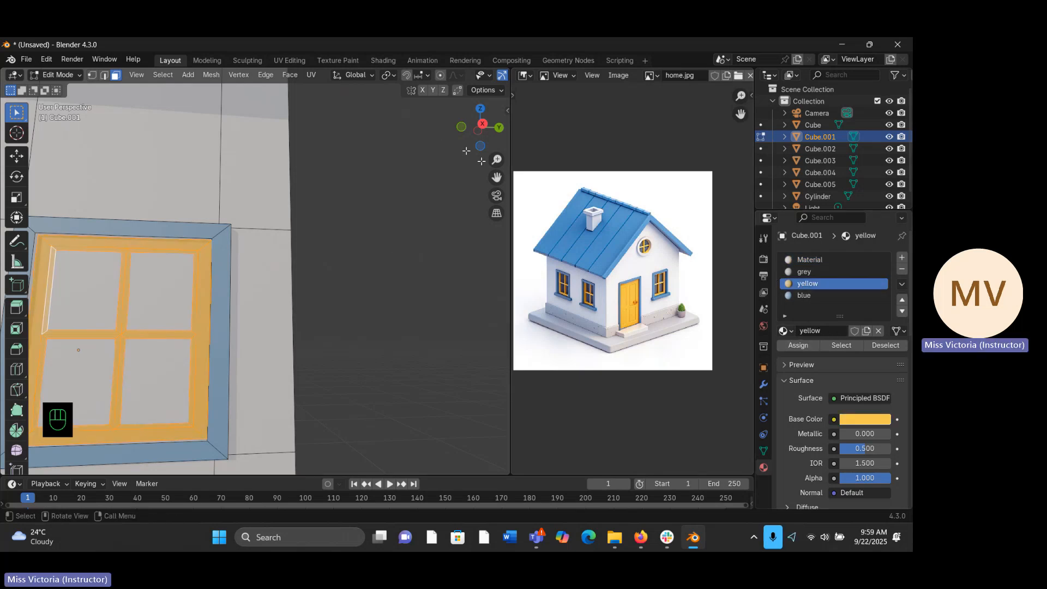
pyautogui.moveTo(497, 159); pyautogui.dragTo(356, 160)
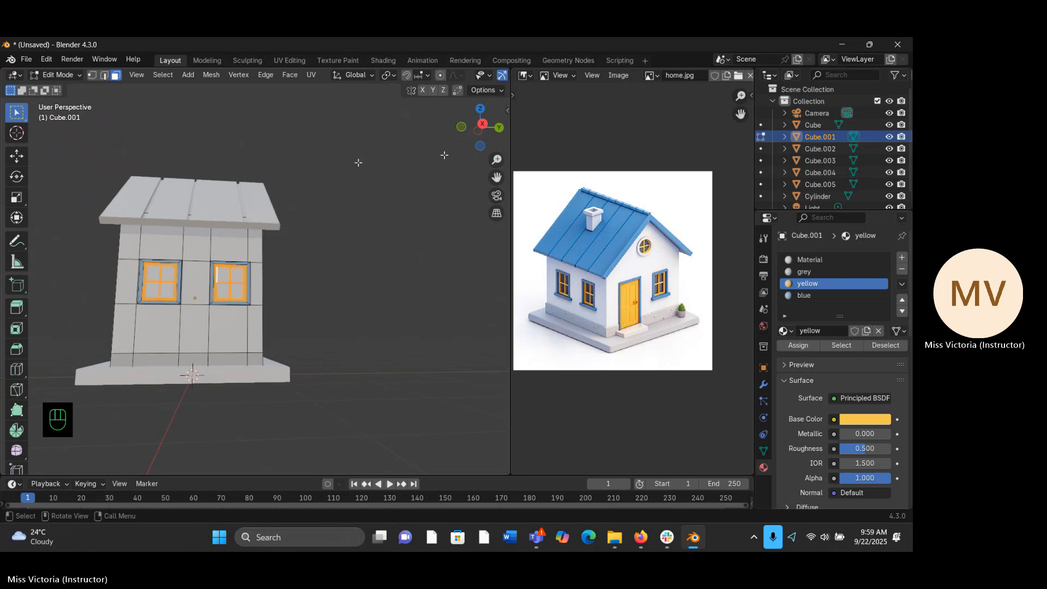
# - Return to object mode and apply the existing white Material to the round gable window's ring
pyautogui.press('Tab')
pyautogui.moveTo(296, 243); pyautogui.dragTo(380, 315, button='middle')
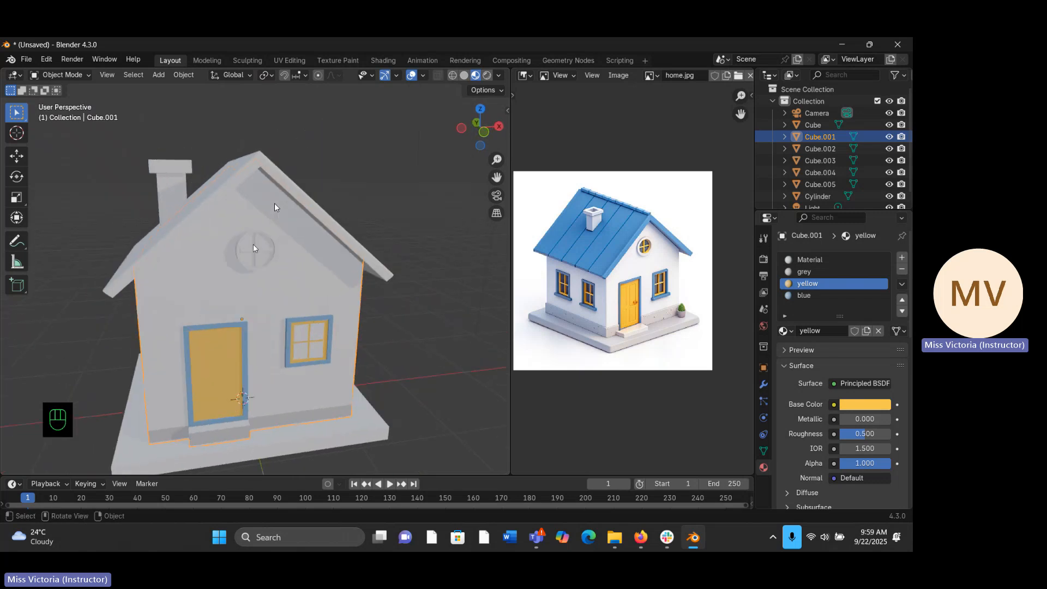
pyautogui.click(257, 245)
pyautogui.click(257, 245)
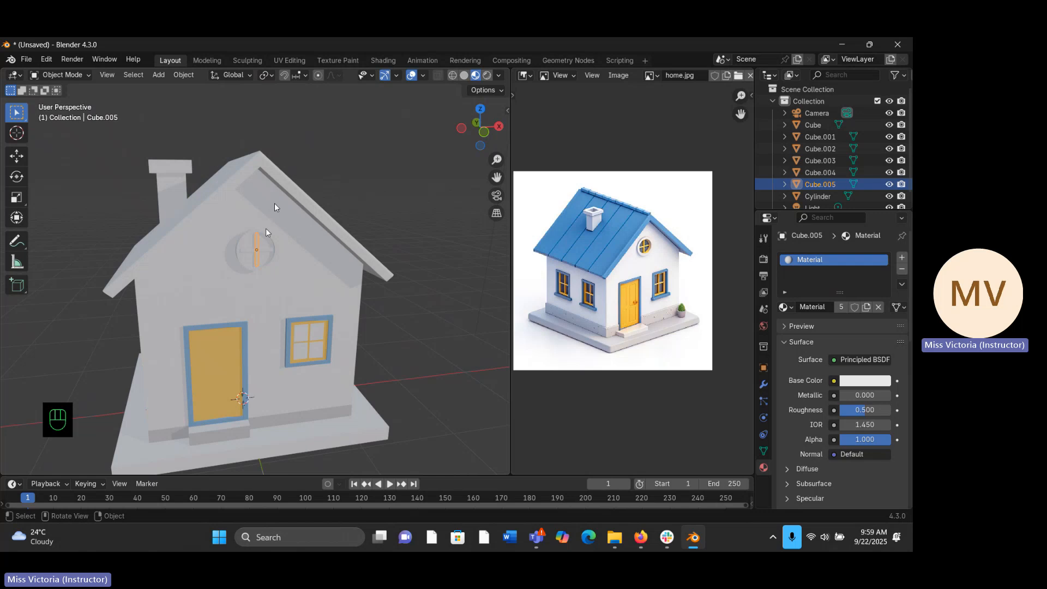
pyautogui.click(266, 233)
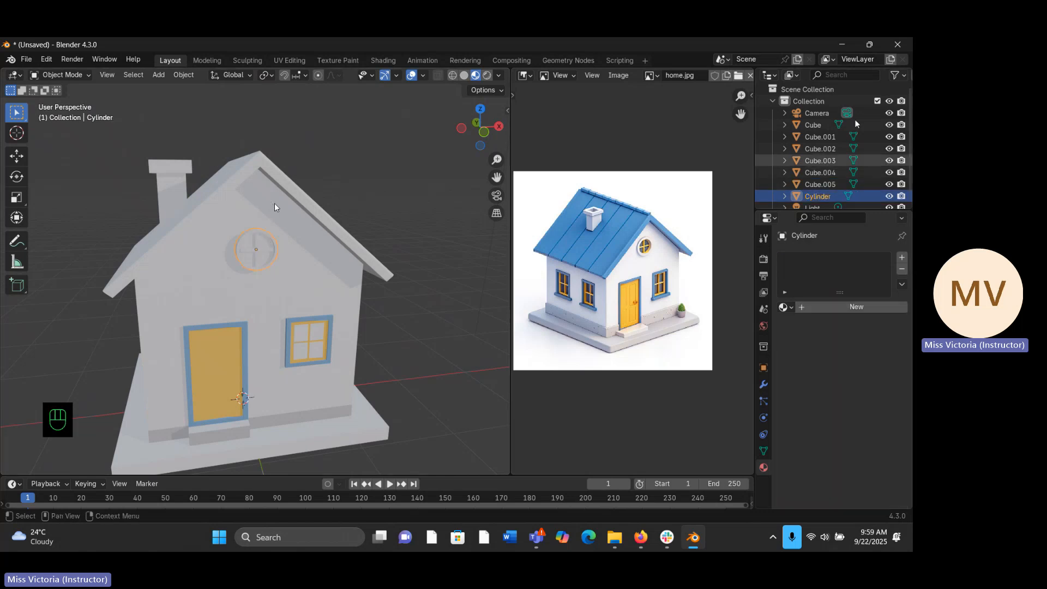
pyautogui.click(786, 307)
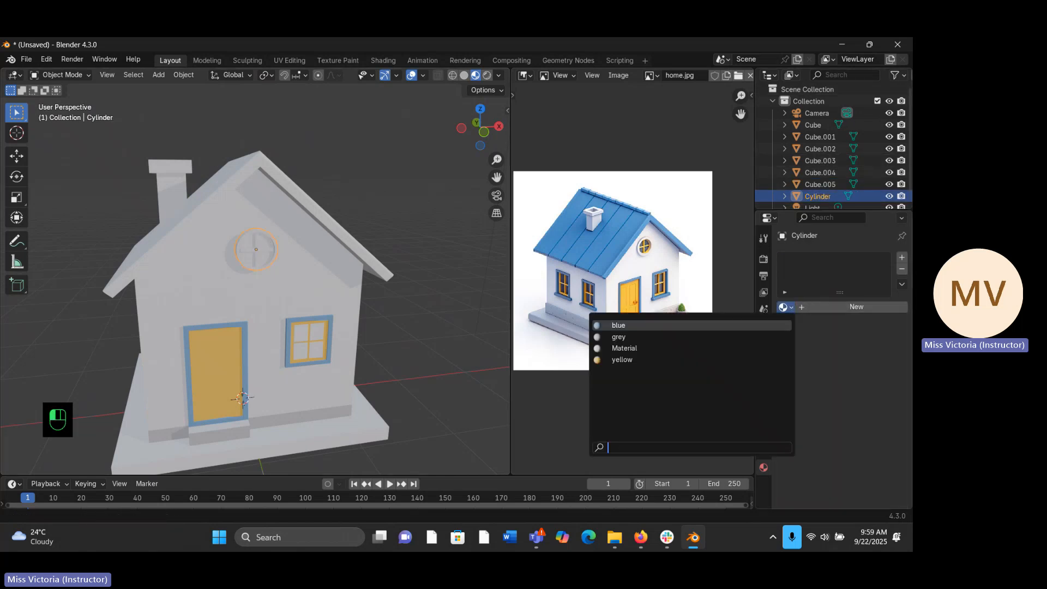
pyautogui.click(639, 348)
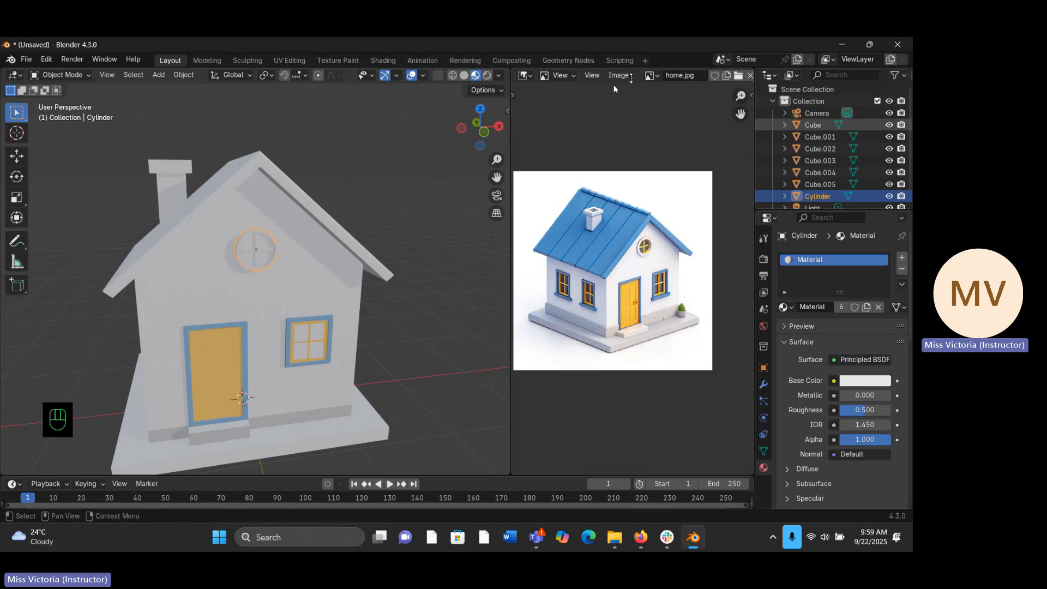
# - Apply the existing yellow material to the round window's vertical and horizontal bars
pyautogui.click(255, 261)
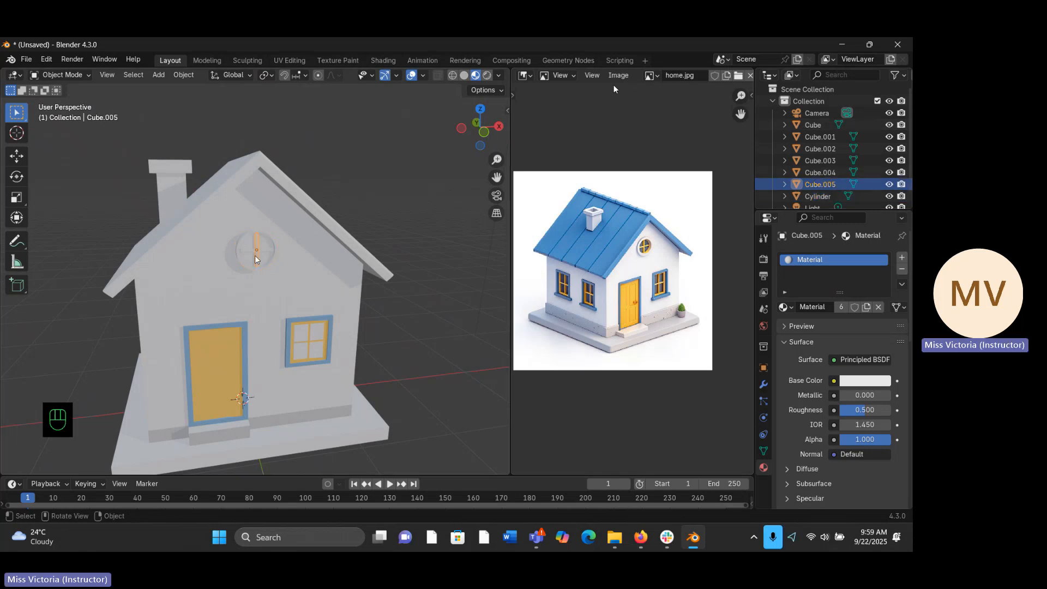
pyautogui.click(785, 307)
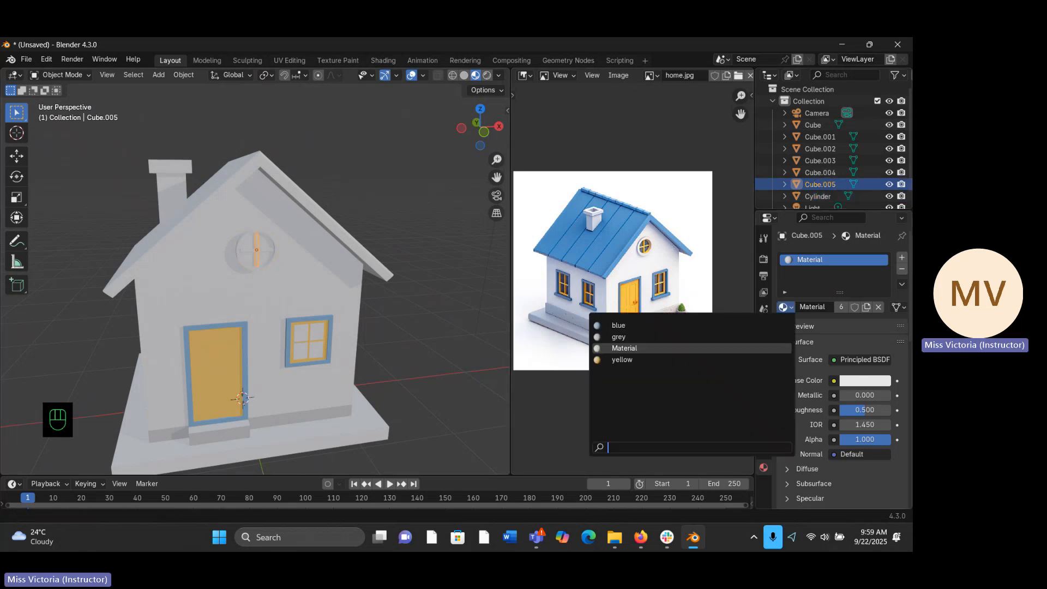
pyautogui.click(695, 359)
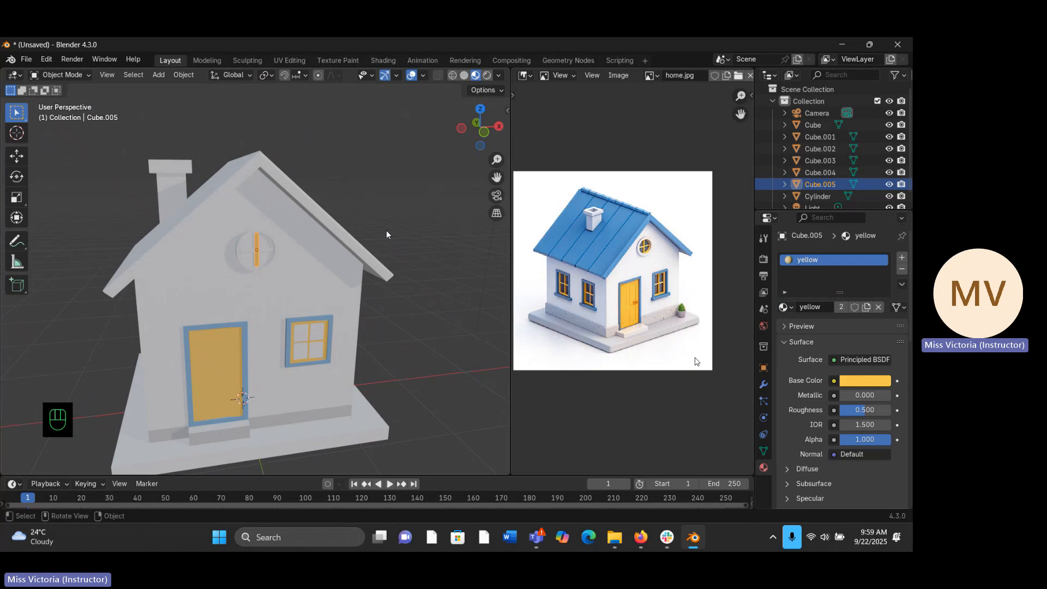
pyautogui.click(262, 250)
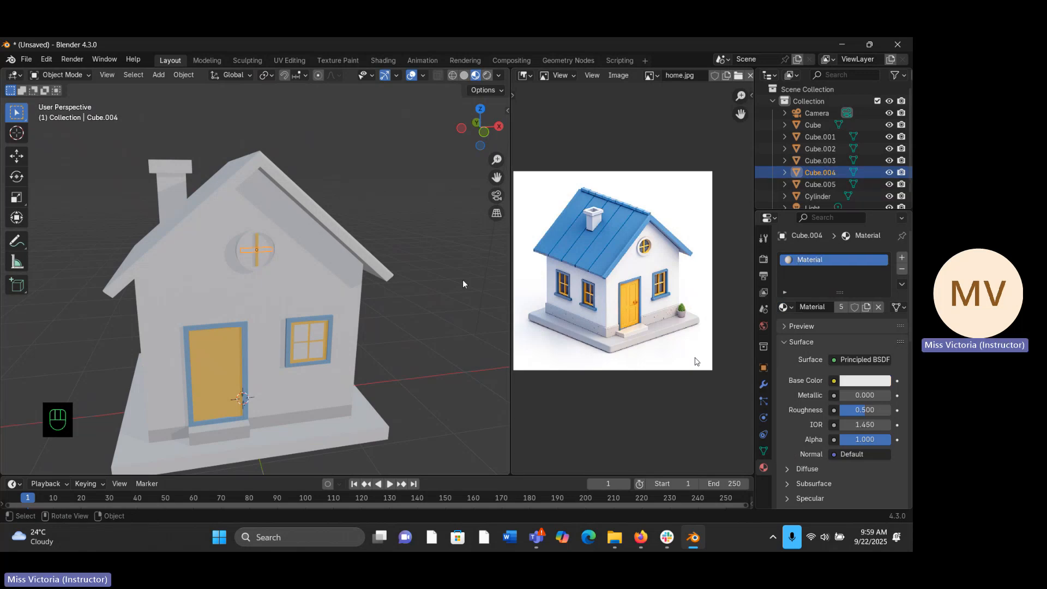
pyautogui.click(786, 308)
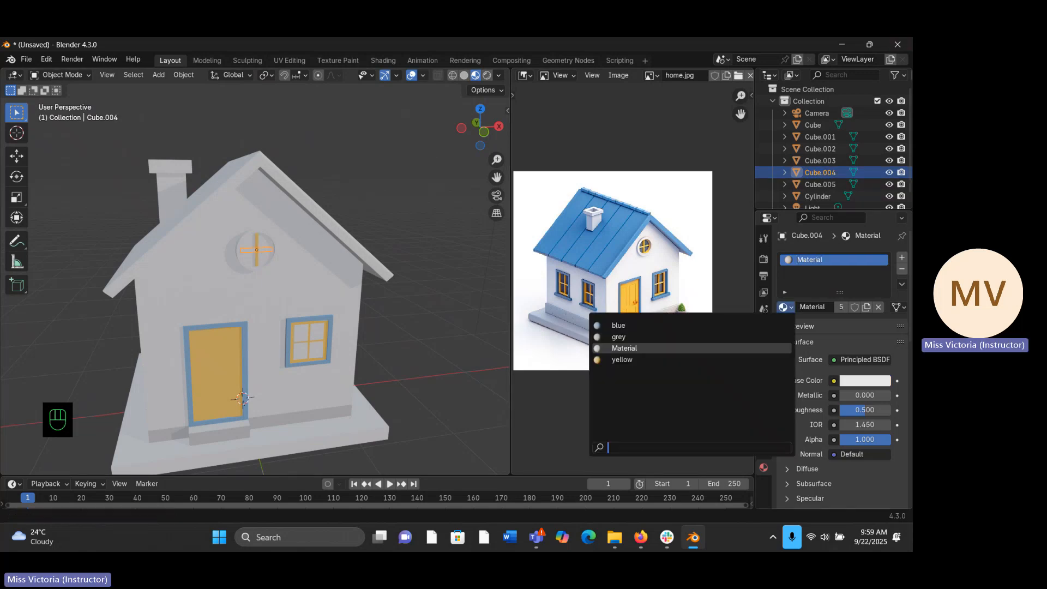
pyautogui.click(693, 359)
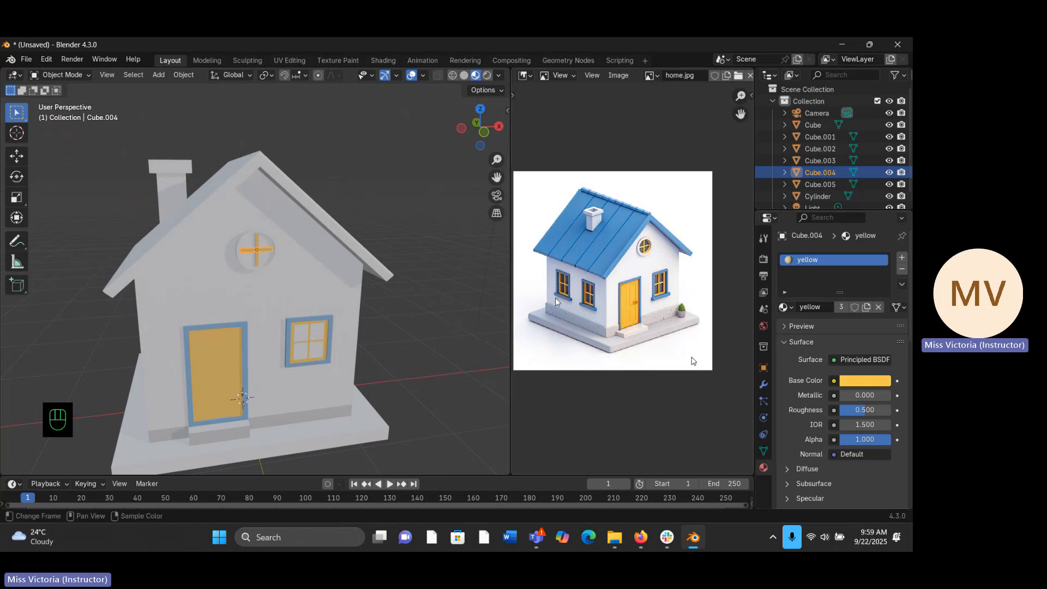
pyautogui.click(435, 226)
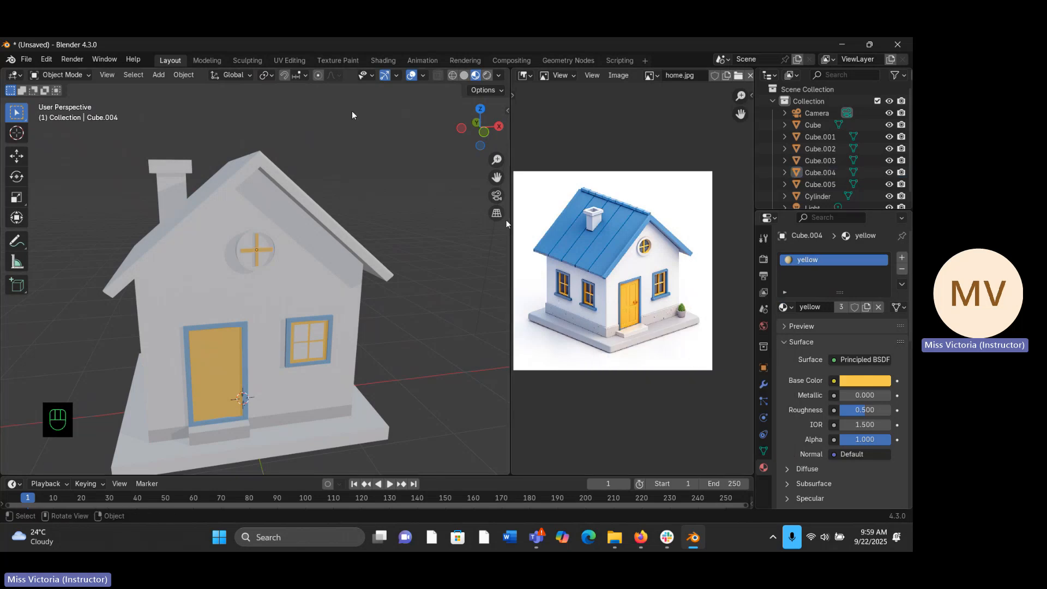
# - Replace the roof's material with the existing blue material
pyautogui.click(277, 170)
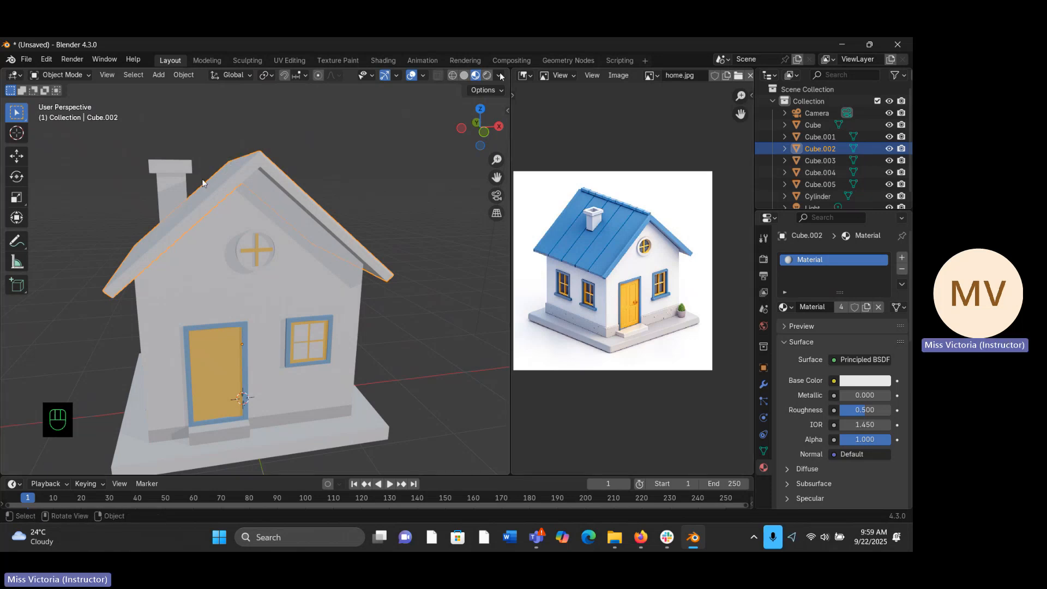
pyautogui.click(785, 307)
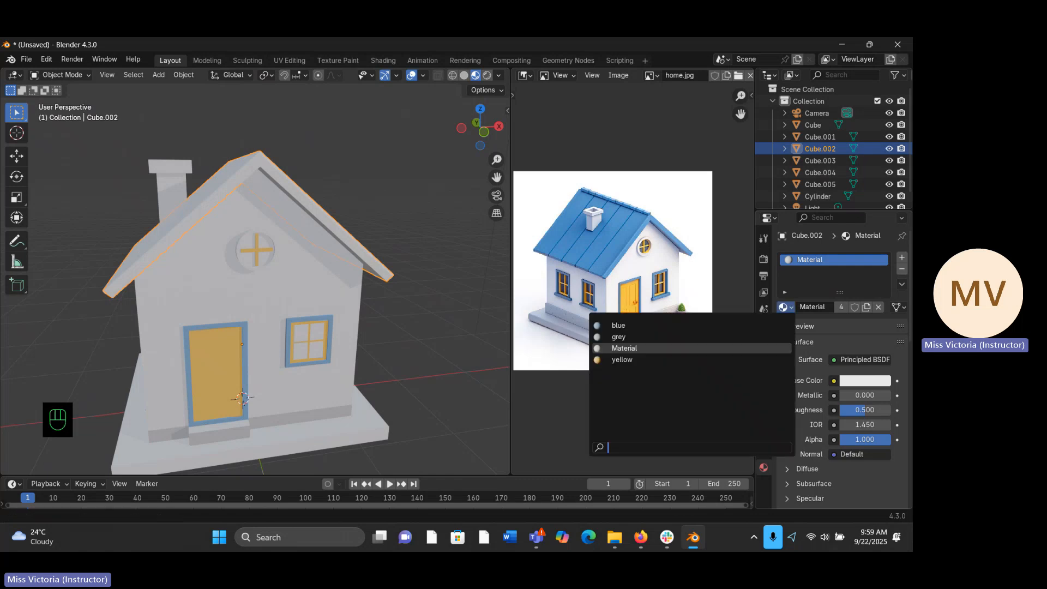
pyautogui.click(671, 326)
pyautogui.moveTo(294, 278); pyautogui.dragTo(281, 262, button='middle')
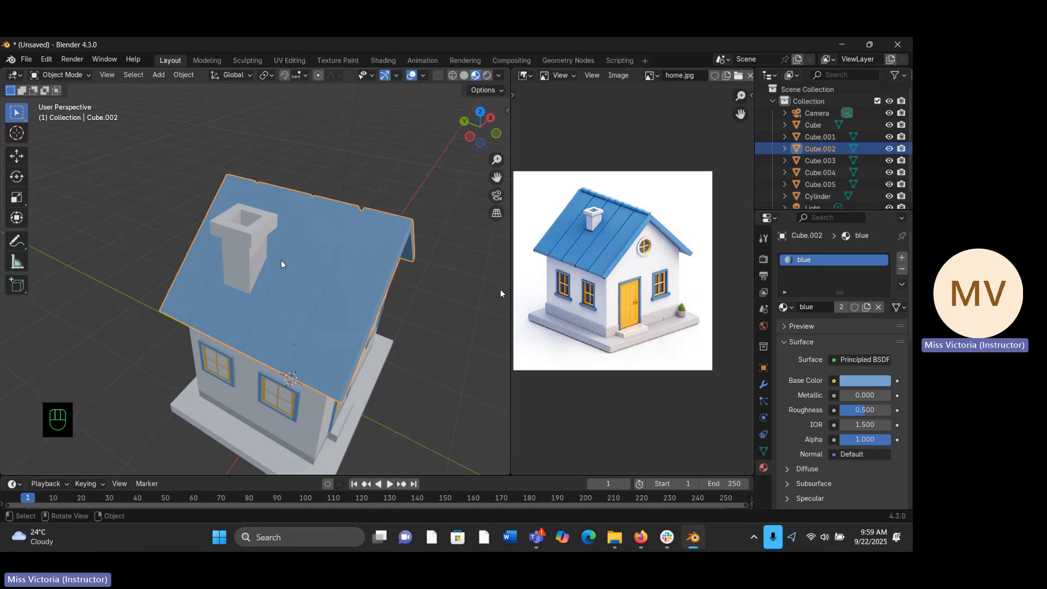
pyautogui.click(253, 246)
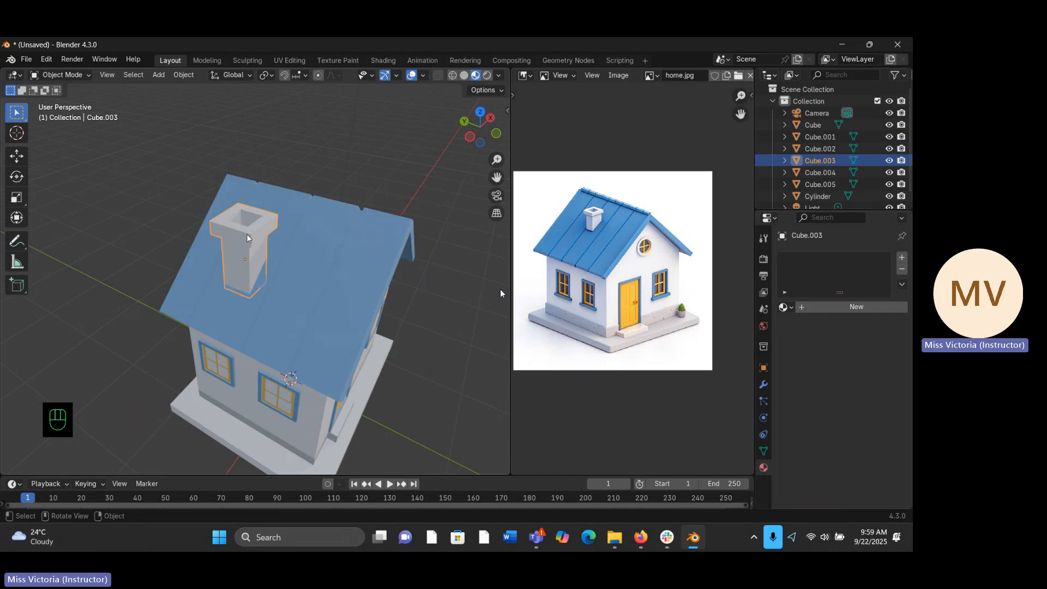
pyautogui.moveTo(322, 268); pyautogui.dragTo(254, 225, button='middle')
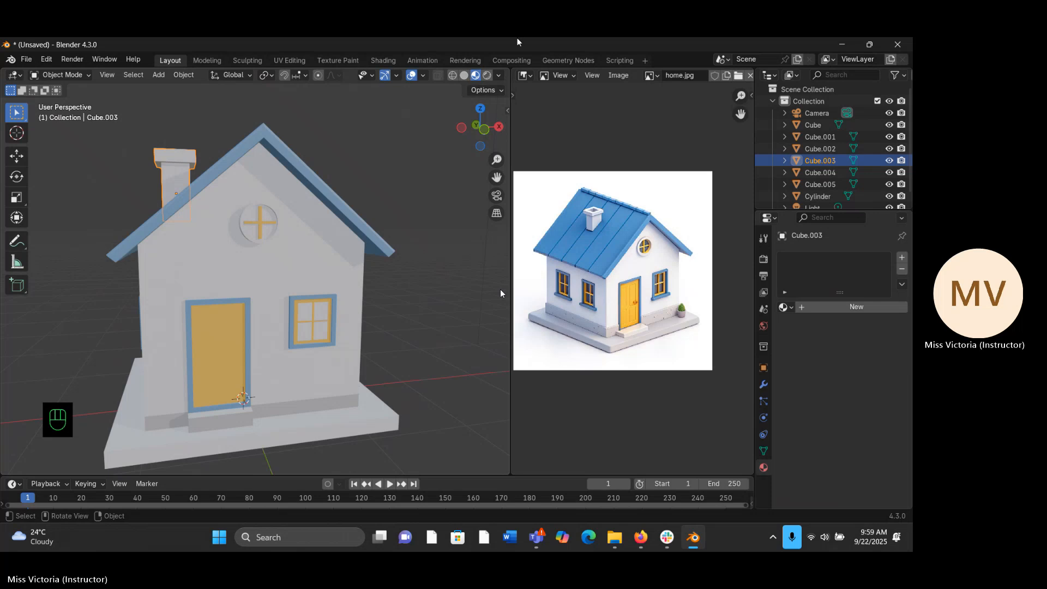
pyautogui.moveTo(496, 159); pyautogui.dragTo(468, 235)
pyautogui.moveTo(403, 211); pyautogui.dragTo(402, 238, button='middle')
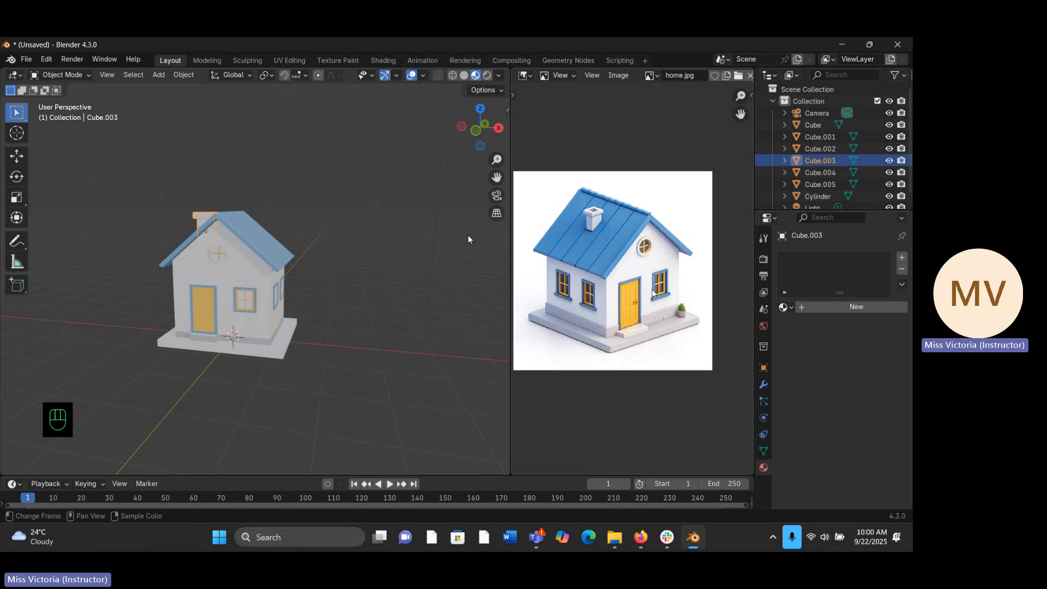
# - Add a fifth material slot with a new material to the house's main body
pyautogui.click(254, 301)
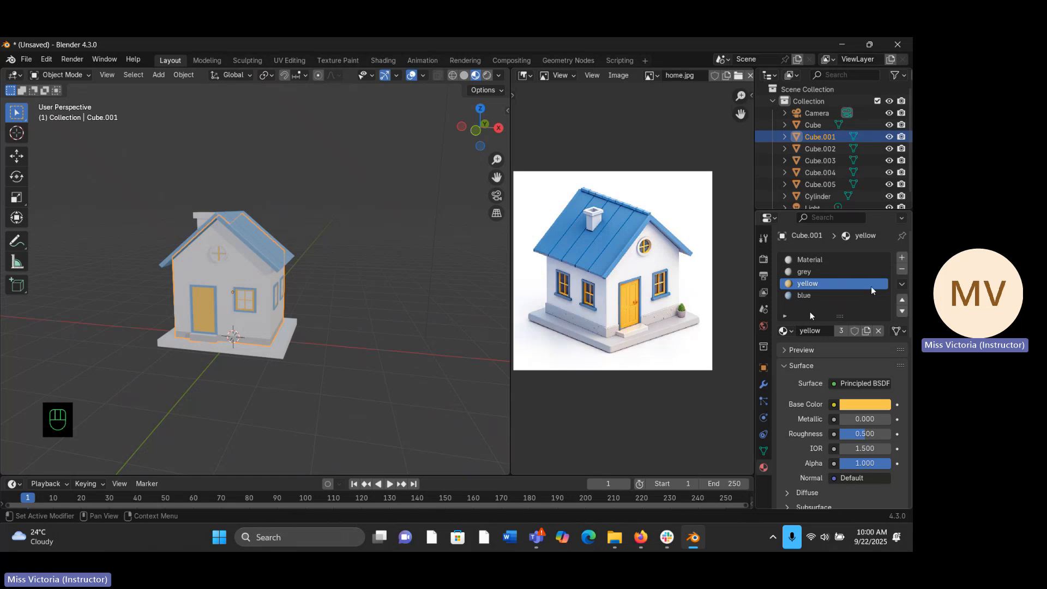
pyautogui.click(903, 257)
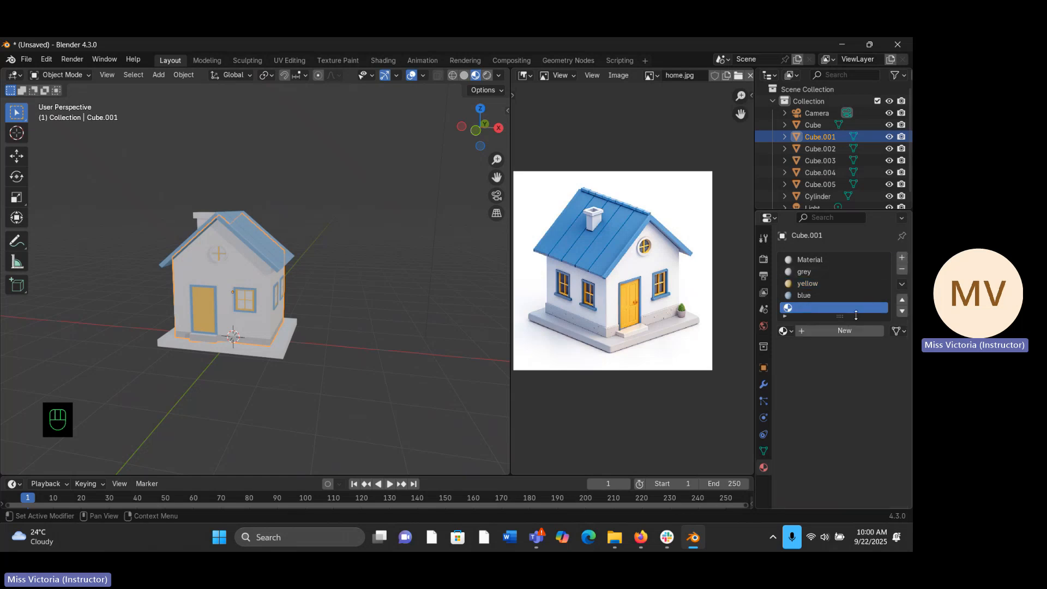
pyautogui.click(844, 330)
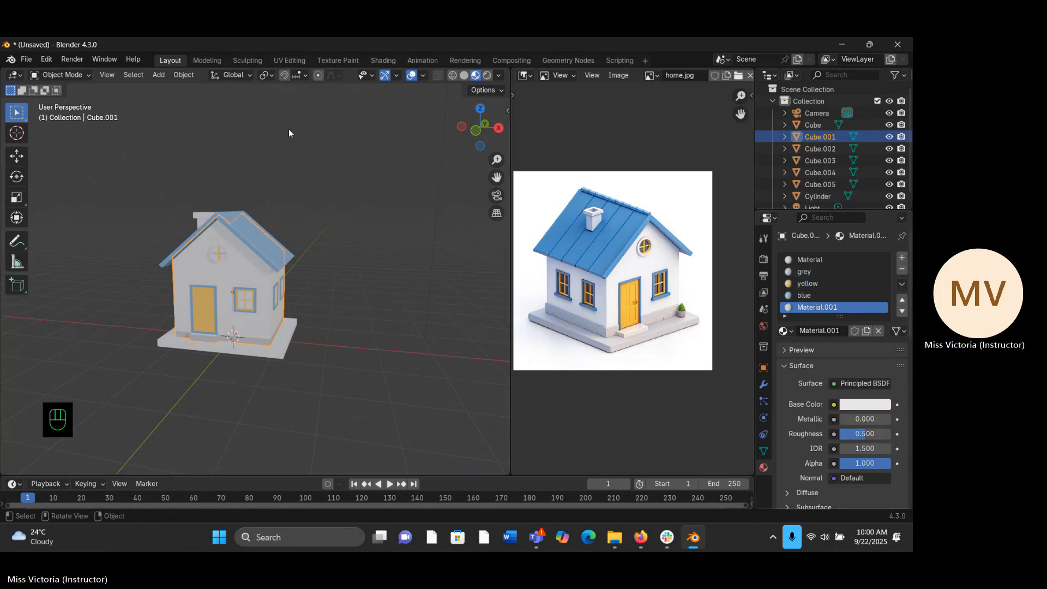
# - Set the new material's roughness to about 0.161 and its metallic value to about 0.394
pyautogui.scroll(-4, 764, 382)
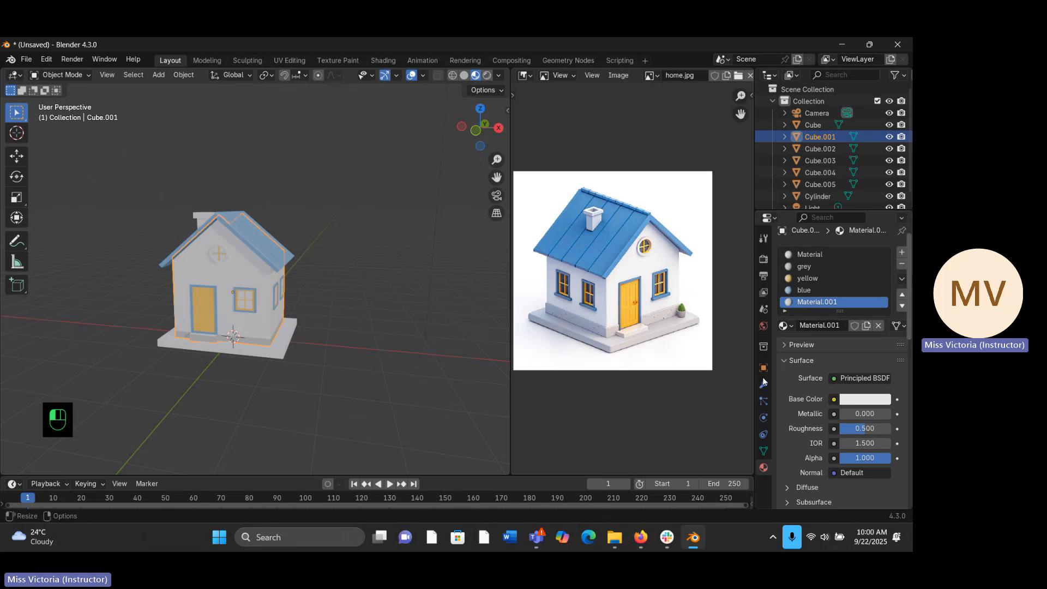
pyautogui.scroll(-2, 762, 377)
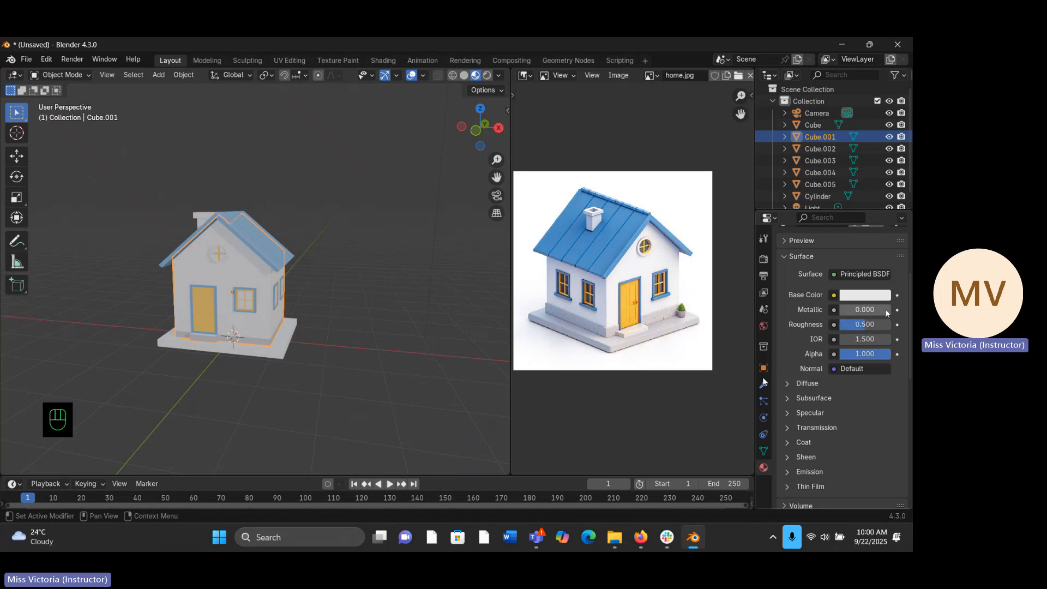
pyautogui.moveTo(871, 325); pyautogui.dragTo(848, 324)
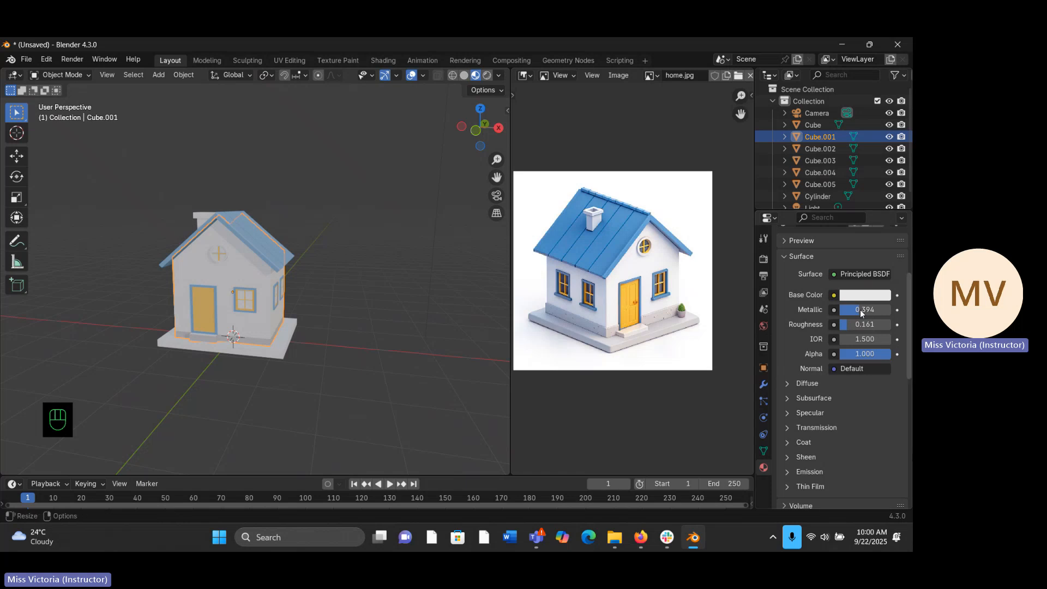
pyautogui.scroll(-5, 860, 309)
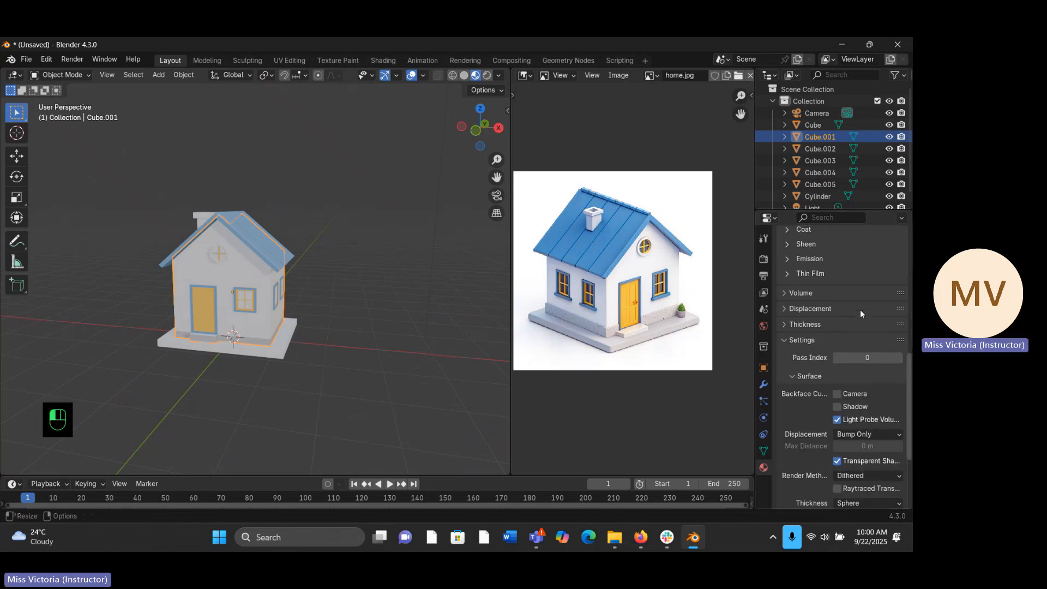
pyautogui.scroll(8, 860, 309)
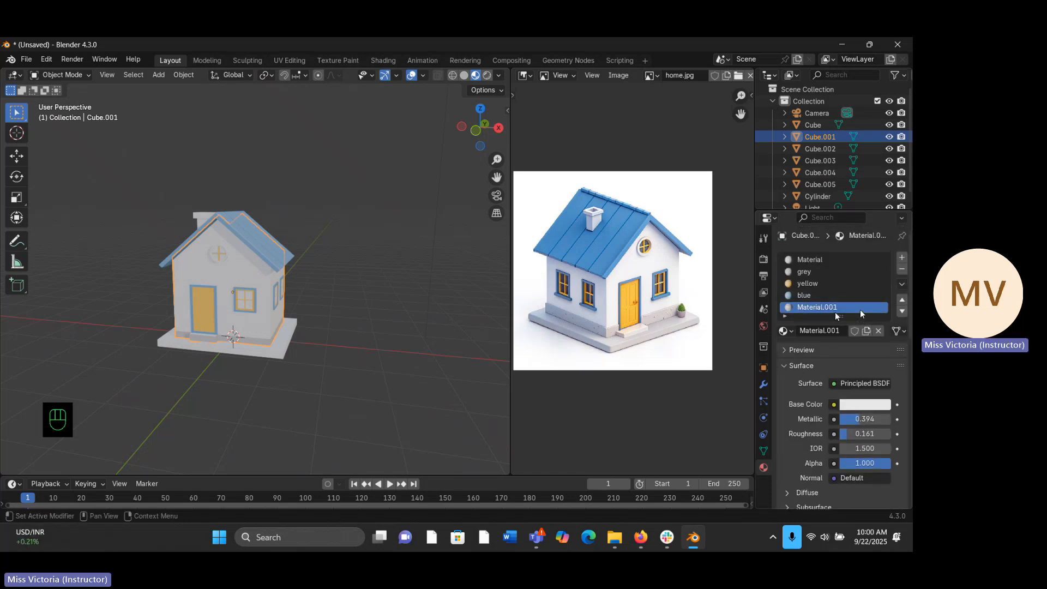
# - Rename the new material as glass
pyautogui.doubleClick(840, 331)
pyautogui.write('g')
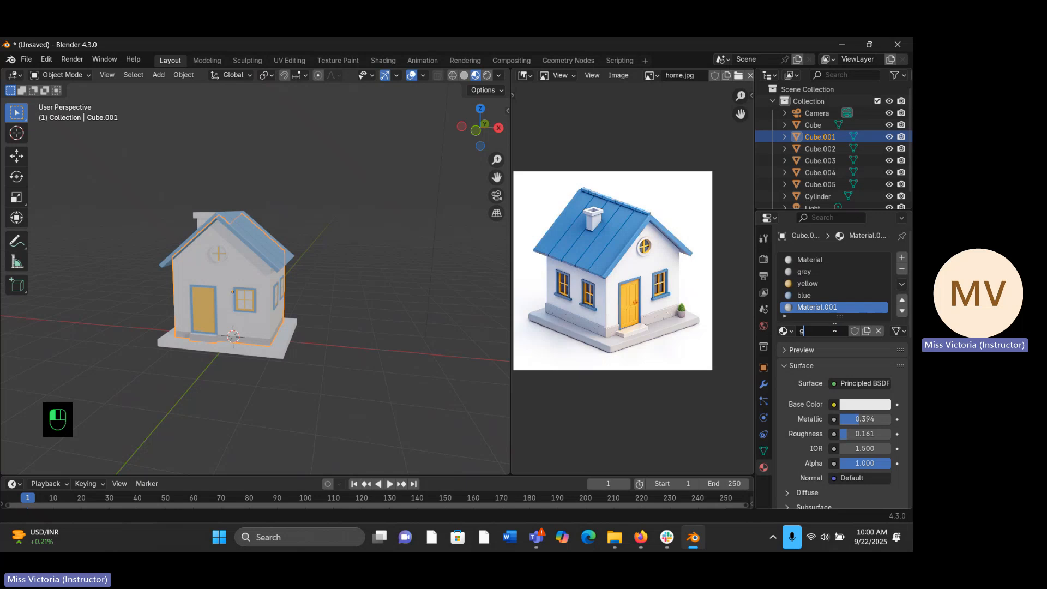
pyautogui.write('lass')
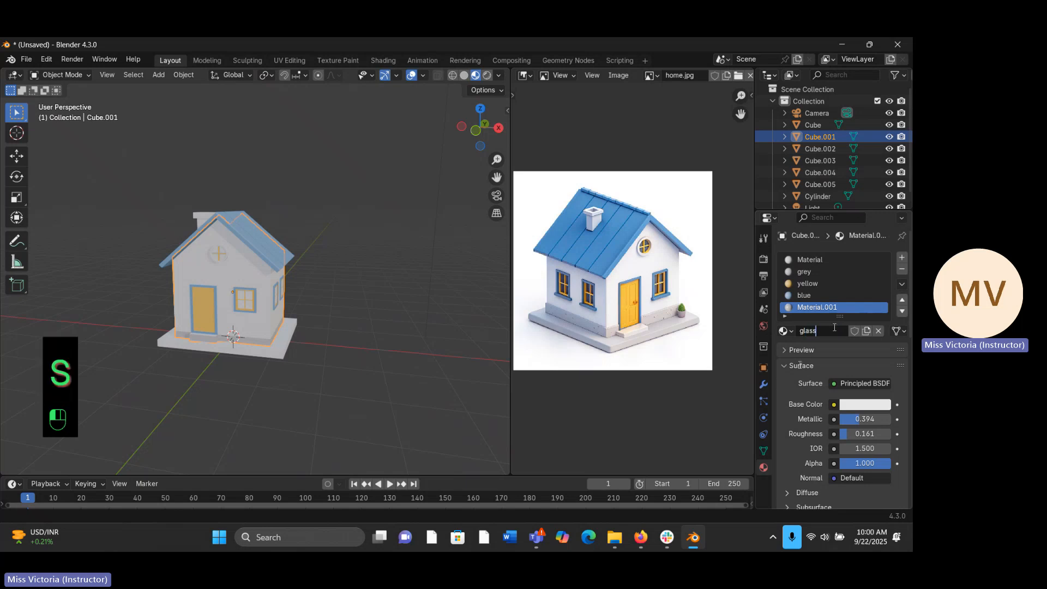
pyautogui.press('Return')
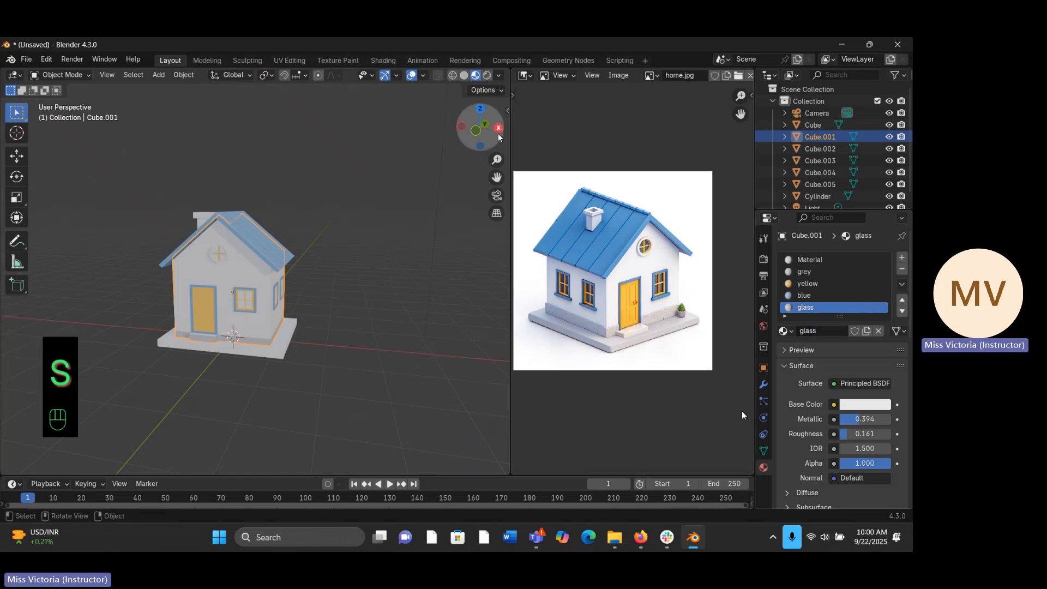
# - Select the four panes of the window beside the front door in edit mode and assign the glass material to them
pyautogui.moveTo(494, 152); pyautogui.dragTo(470, 184)
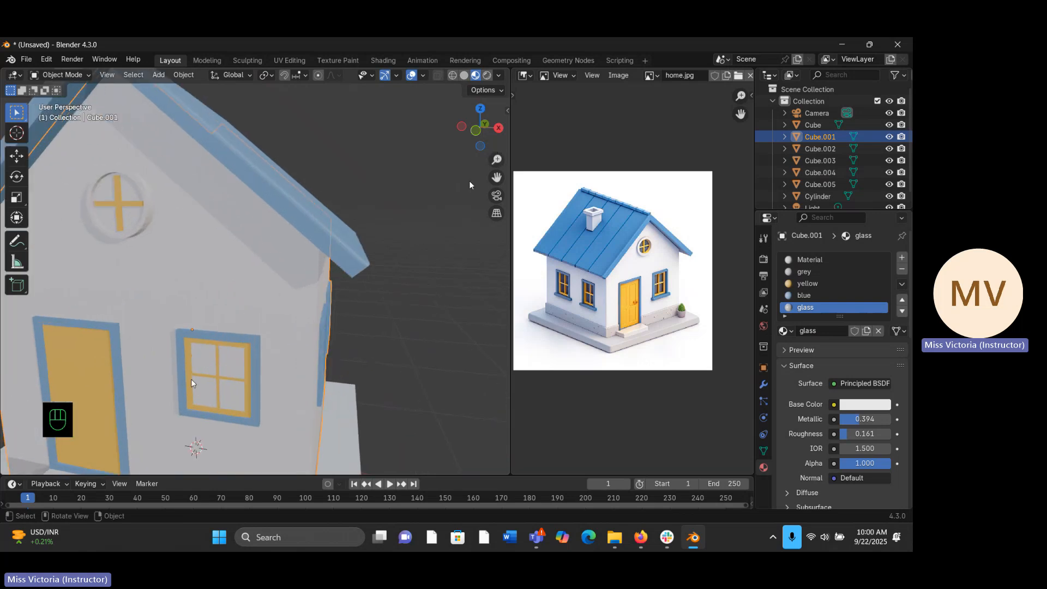
pyautogui.press('Tab')
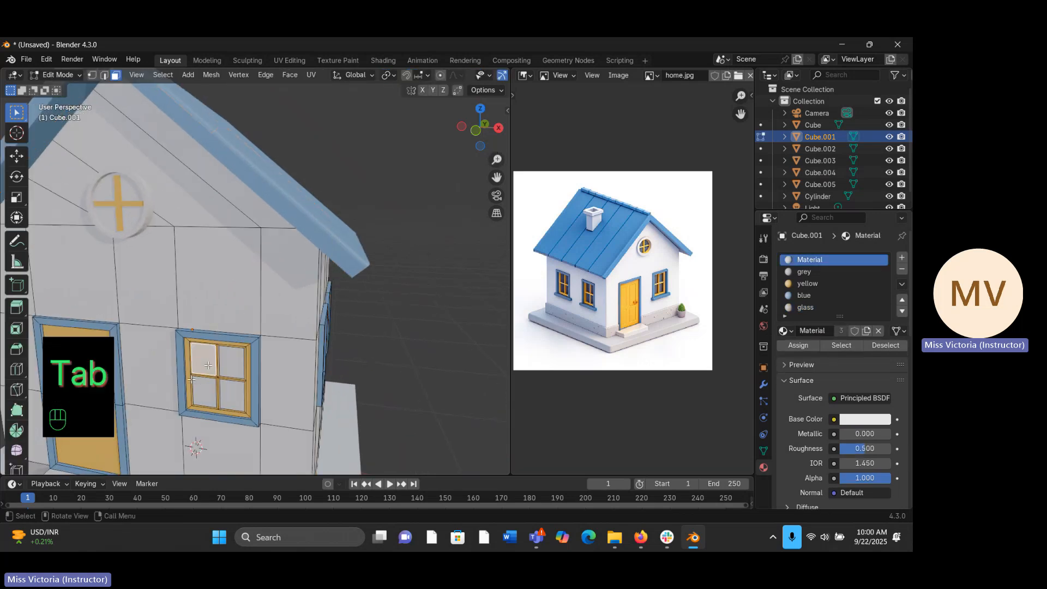
pyautogui.keyDown('shift'); pyautogui.click(208, 364); pyautogui.keyUp('shift')
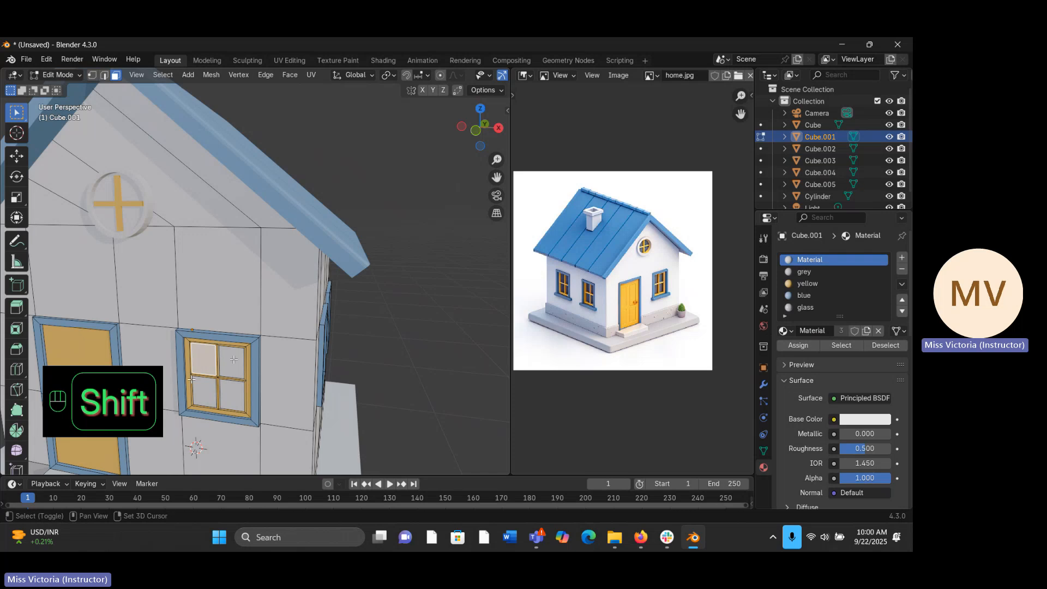
pyautogui.keyDown('shift'); pyautogui.click(236, 362); pyautogui.keyUp('shift')
pyautogui.keyDown('shift'); pyautogui.click(233, 401); pyautogui.keyUp('shift')
pyautogui.keyDown('shift'); pyautogui.click(214, 380); pyautogui.keyUp('shift')
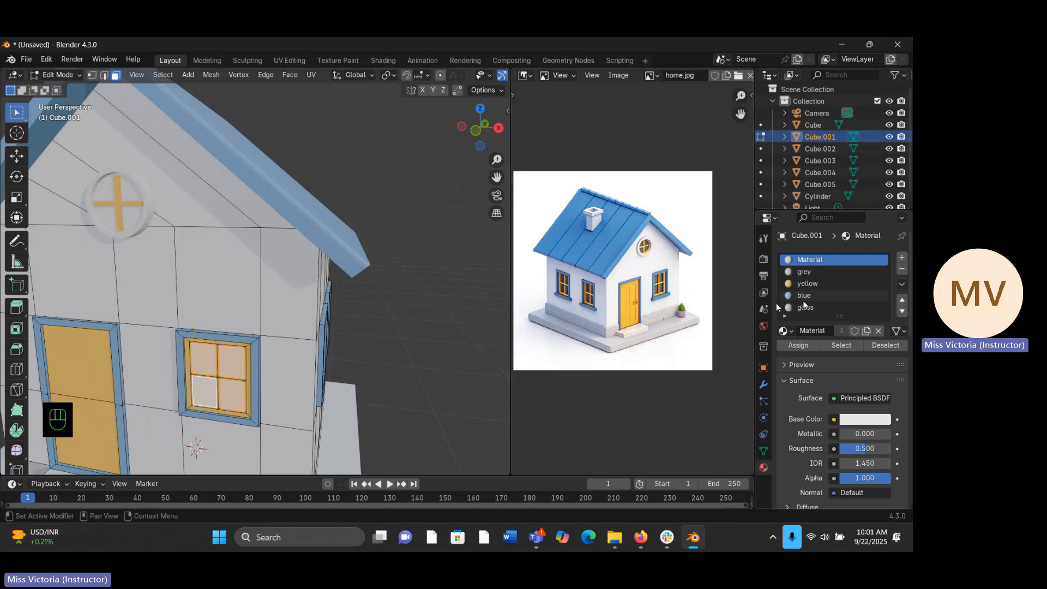
pyautogui.click(804, 307)
pyautogui.click(798, 345)
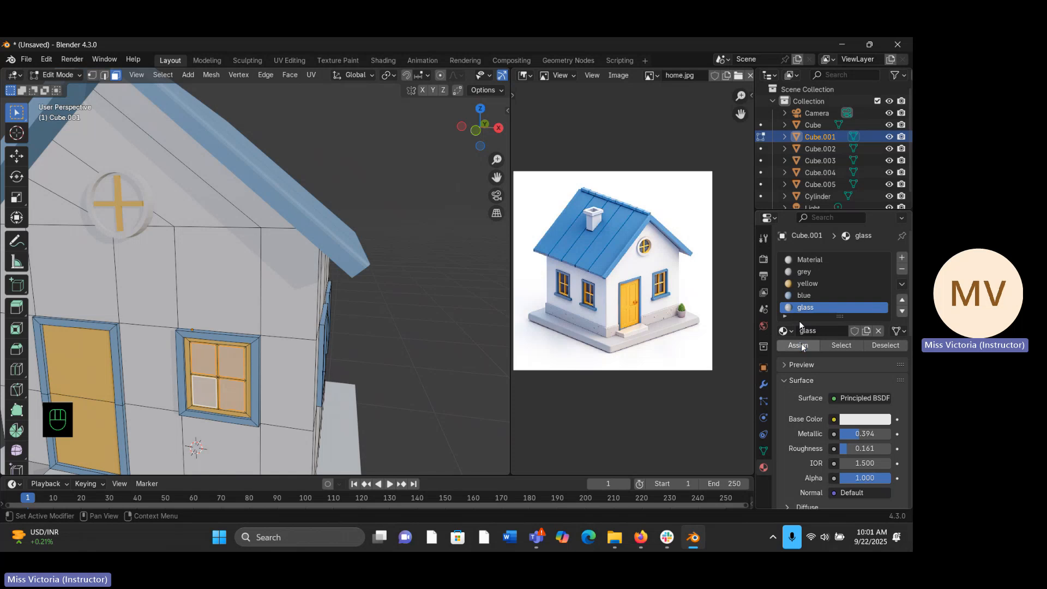
pyautogui.click(417, 340)
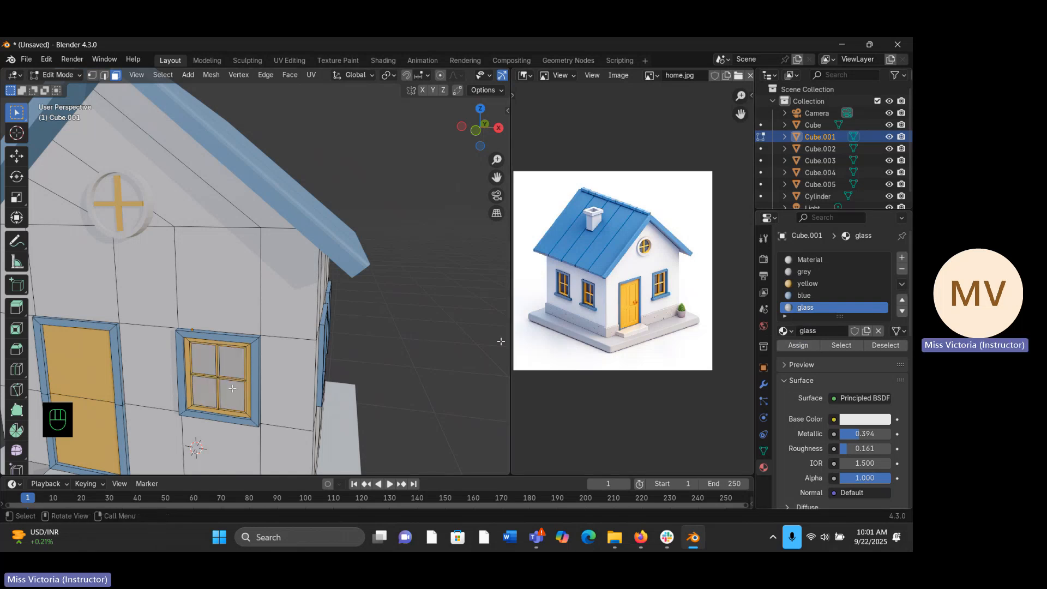
# - Set the glass material's roughness to 0.000 and darken its base colour to a medium grey
pyautogui.press('Tab')
pyautogui.moveTo(354, 345); pyautogui.dragTo(394, 311, button='middle')
pyautogui.click(352, 307)
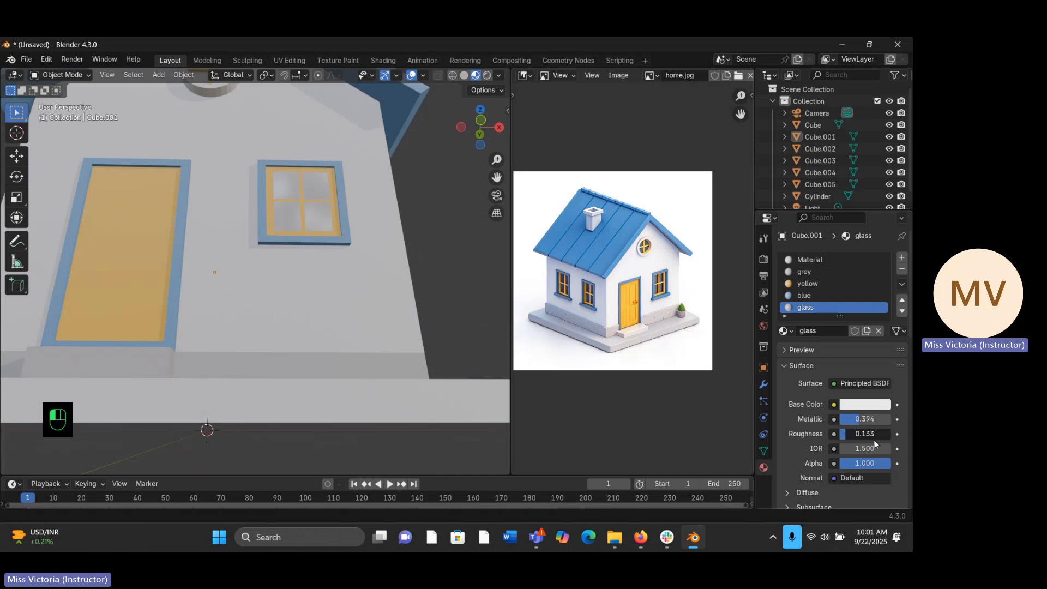
pyautogui.moveTo(874, 439); pyautogui.dragTo(869, 439)
pyautogui.moveTo(433, 304); pyautogui.dragTo(376, 329, button='middle')
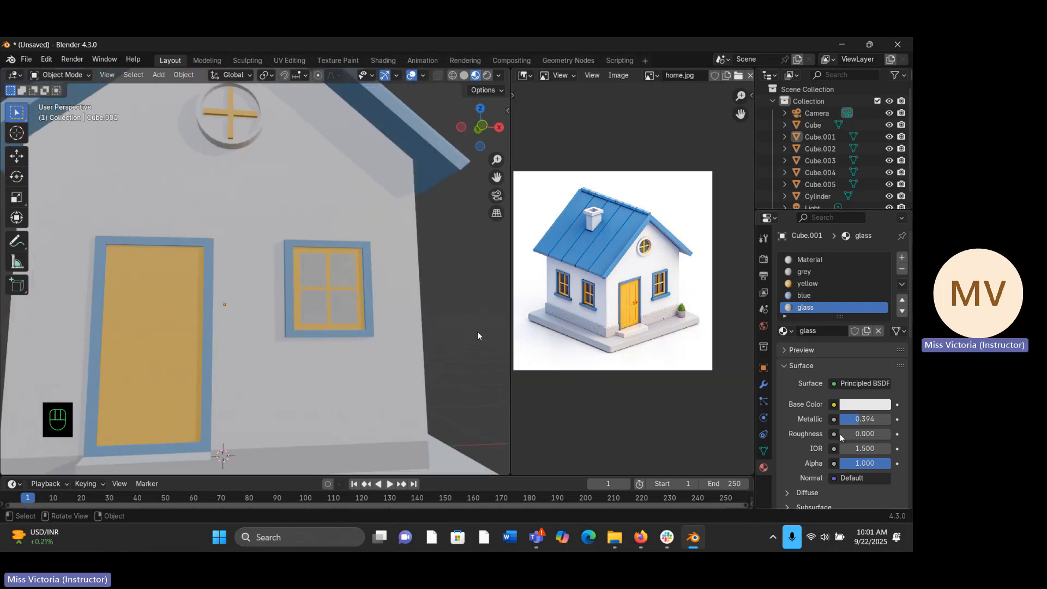
pyautogui.click(859, 405)
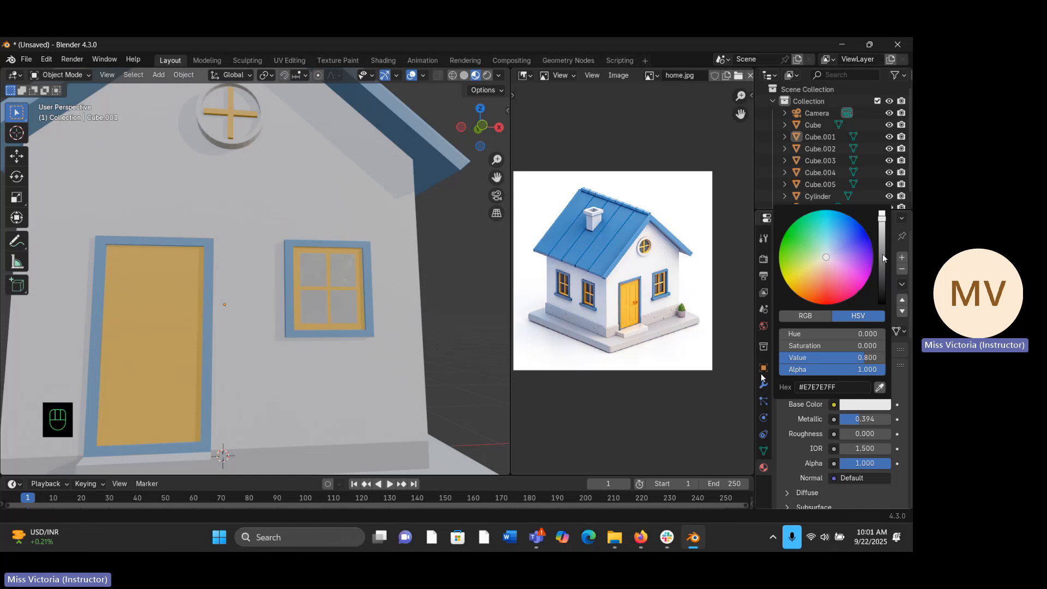
pyautogui.moveTo(881, 255)
pyautogui.mouseDown()
pyautogui.moveTo(881, 224)
pyautogui.moveTo(882, 253)
pyautogui.mouseUp()
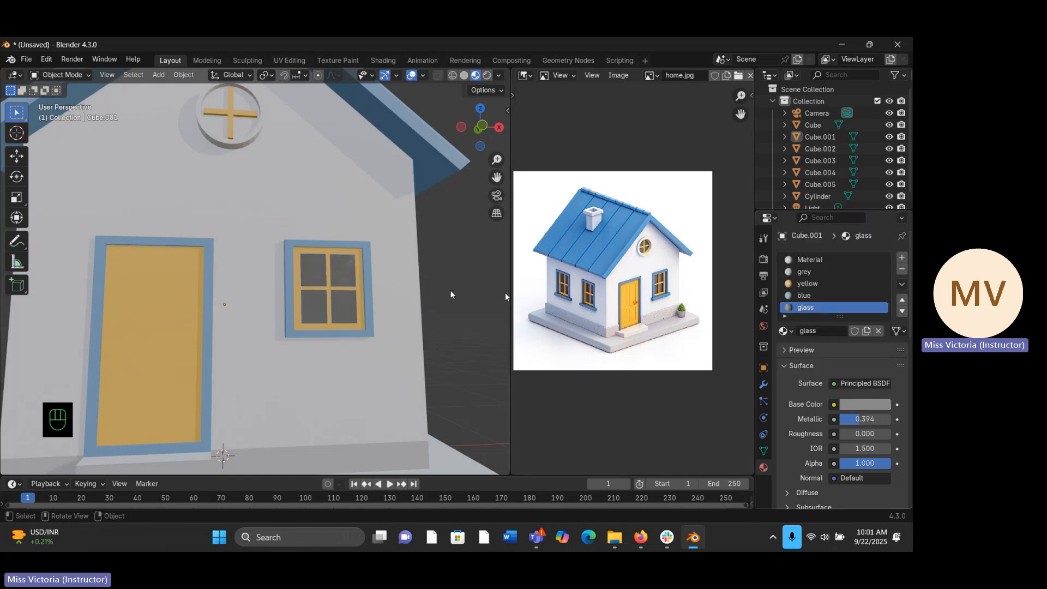
# - Open the house's main body for mesh editing to work on its side windows
pyautogui.moveTo(505, 292); pyautogui.dragTo(380, 285, button='middle')
pyautogui.moveTo(298, 283); pyautogui.dragTo(213, 295, button='middle')
pyautogui.press('Tab')
pyautogui.click(147, 284)
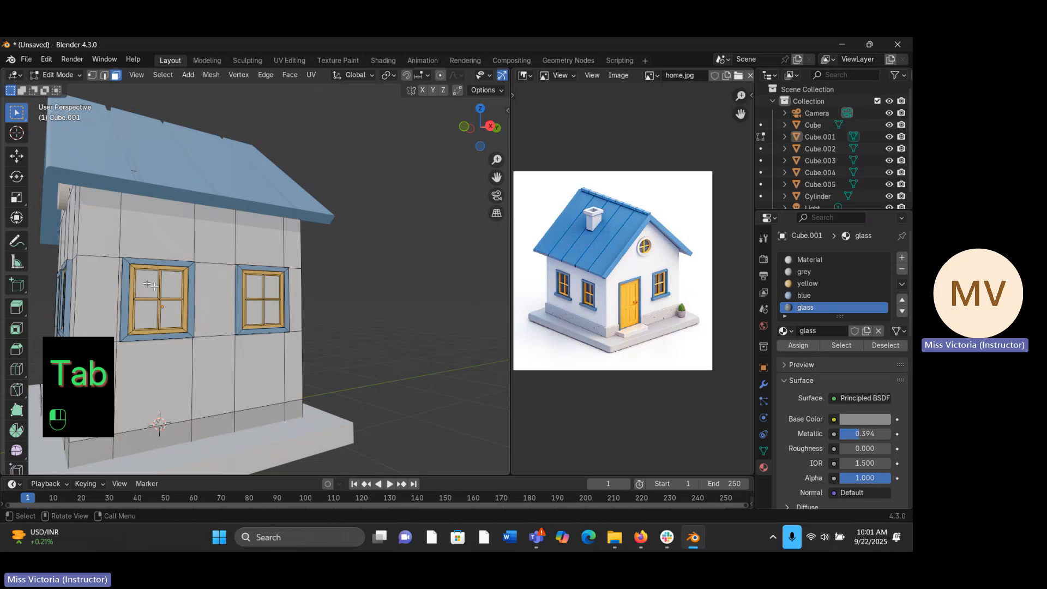
pyautogui.keyDown('shift'); pyautogui.click(171, 300); pyautogui.keyUp('shift')
pyautogui.keyDown('shift'); pyautogui.click(171, 310); pyautogui.keyUp('shift')
pyautogui.keyDown('shift'); pyautogui.click(159, 311); pyautogui.keyUp('shift')
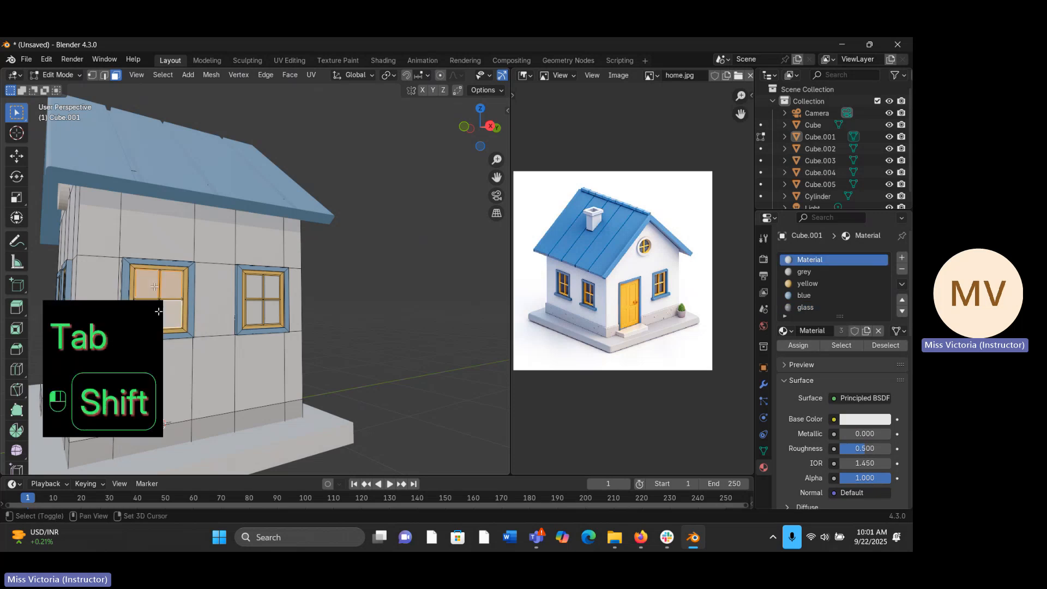
pyautogui.click(349, 284)
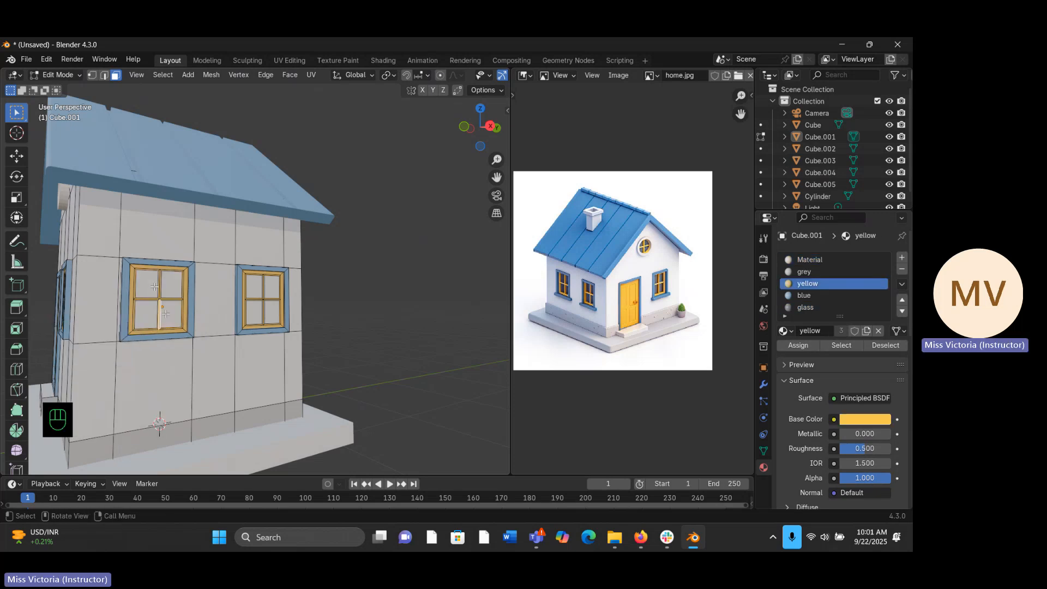
# - Select all the panes of the two windows on the side wall opposite the chimney
pyautogui.click(171, 310)
pyautogui.keyDown('shift'); pyautogui.click(151, 303); pyautogui.keyUp('shift')
pyautogui.keyDown('shift'); pyautogui.click(154, 286); pyautogui.keyUp('shift')
pyautogui.keyDown('shift'); pyautogui.click(174, 282); pyautogui.keyUp('shift')
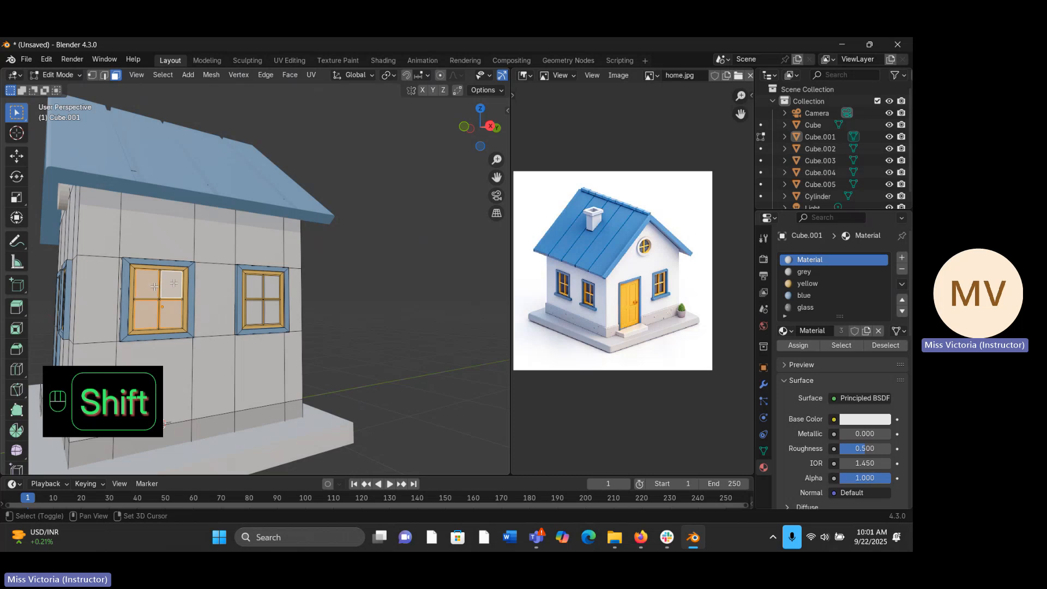
pyautogui.keyDown('shift'); pyautogui.click(254, 284); pyautogui.keyUp('shift')
pyautogui.keyDown('shift'); pyautogui.click(272, 284); pyautogui.keyUp('shift')
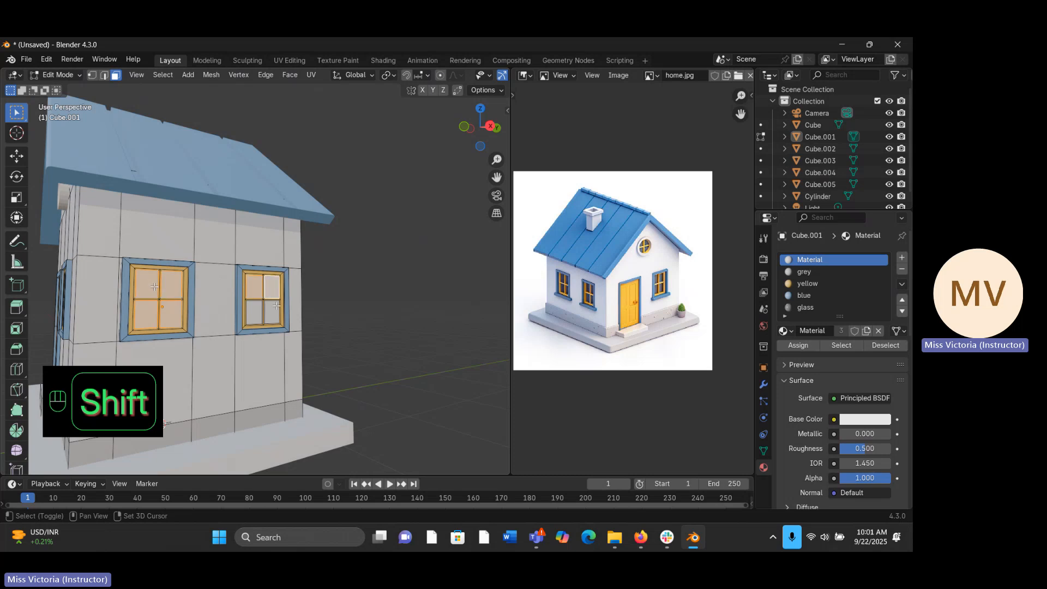
pyautogui.keyDown('shift'); pyautogui.click(267, 313); pyautogui.keyUp('shift')
pyautogui.keyDown('shift'); pyautogui.click(257, 313); pyautogui.keyUp('shift')
# - Add the panes of the two chimney-side windows to the selection, assign the glass material to all selected panes and leave edit mode
pyautogui.moveTo(257, 314); pyautogui.dragTo(323, 319, button='middle')
pyautogui.keyDown('shift'); pyautogui.click(308, 339); pyautogui.keyUp('shift')
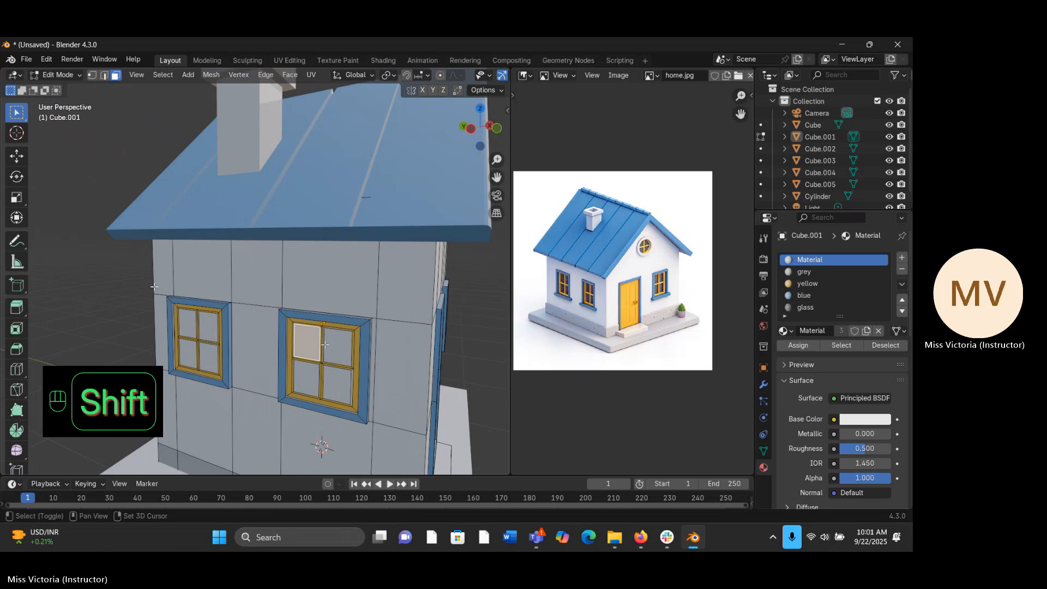
pyautogui.keyDown('shift'); pyautogui.click(338, 342); pyautogui.keyUp('shift')
pyautogui.keyDown('shift'); pyautogui.click(329, 380); pyautogui.keyUp('shift')
pyautogui.keyDown('shift'); pyautogui.click(300, 374); pyautogui.keyUp('shift')
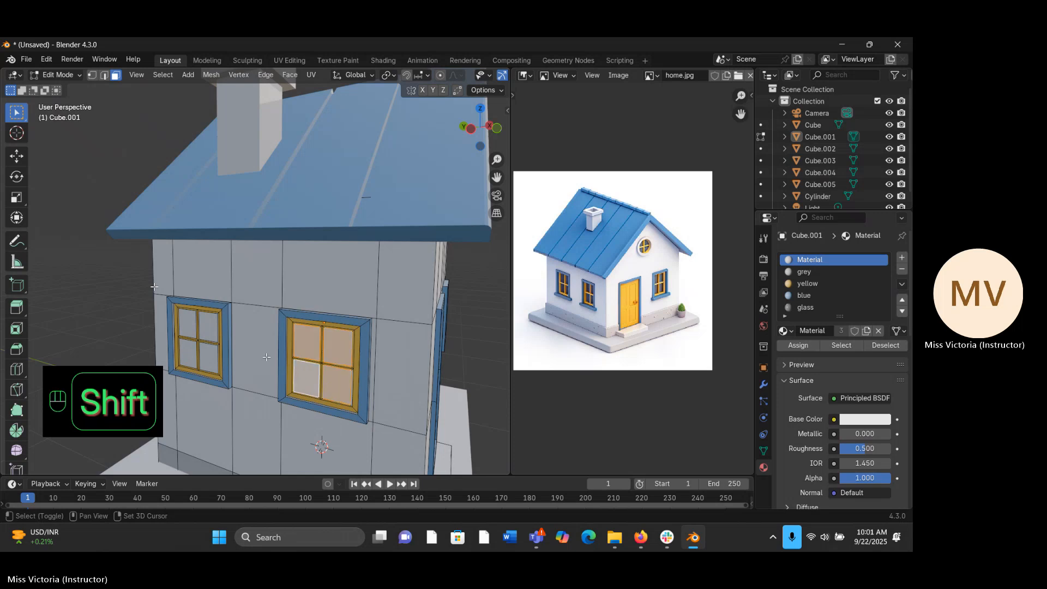
pyautogui.keyDown('shift'); pyautogui.click(205, 350); pyautogui.keyUp('shift')
pyautogui.keyDown('shift'); pyautogui.click(209, 326); pyautogui.keyUp('shift')
pyautogui.keyDown('shift'); pyautogui.click(191, 327); pyautogui.keyUp('shift')
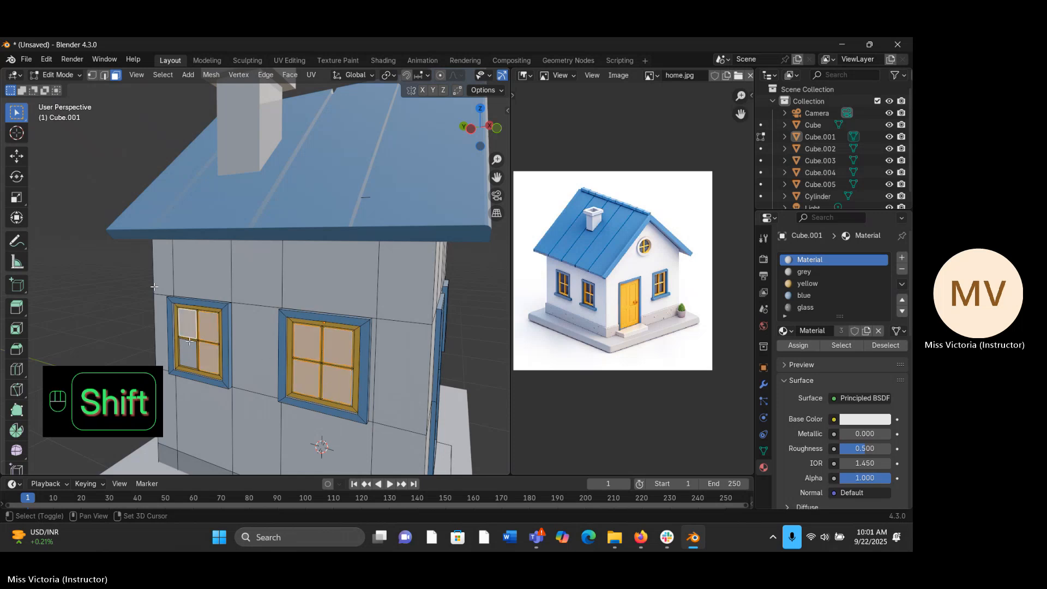
pyautogui.keyDown('shift'); pyautogui.click(193, 344); pyautogui.keyUp('shift')
pyautogui.click(795, 308)
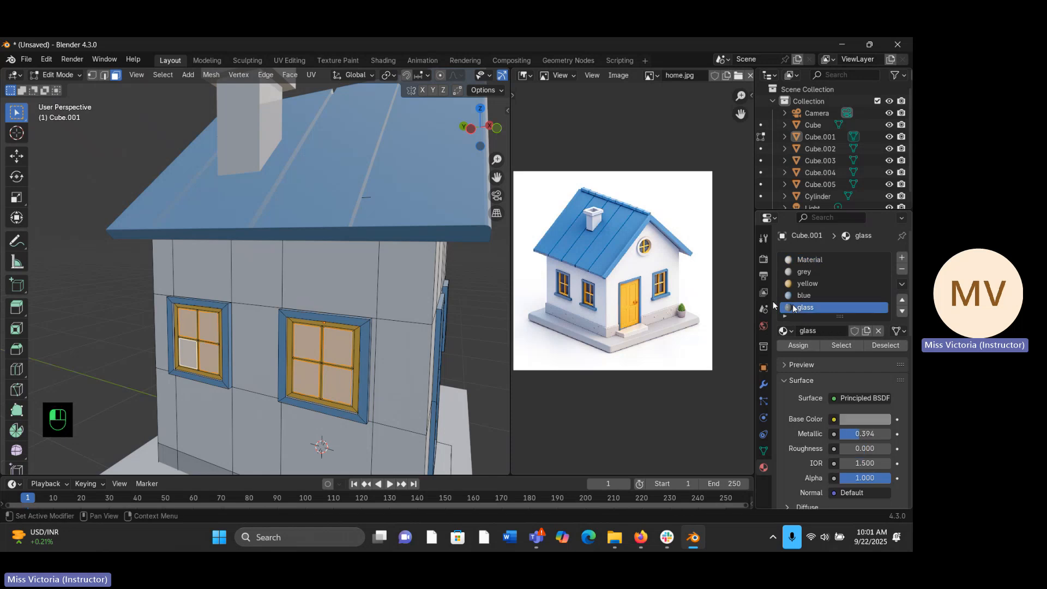
pyautogui.click(804, 346)
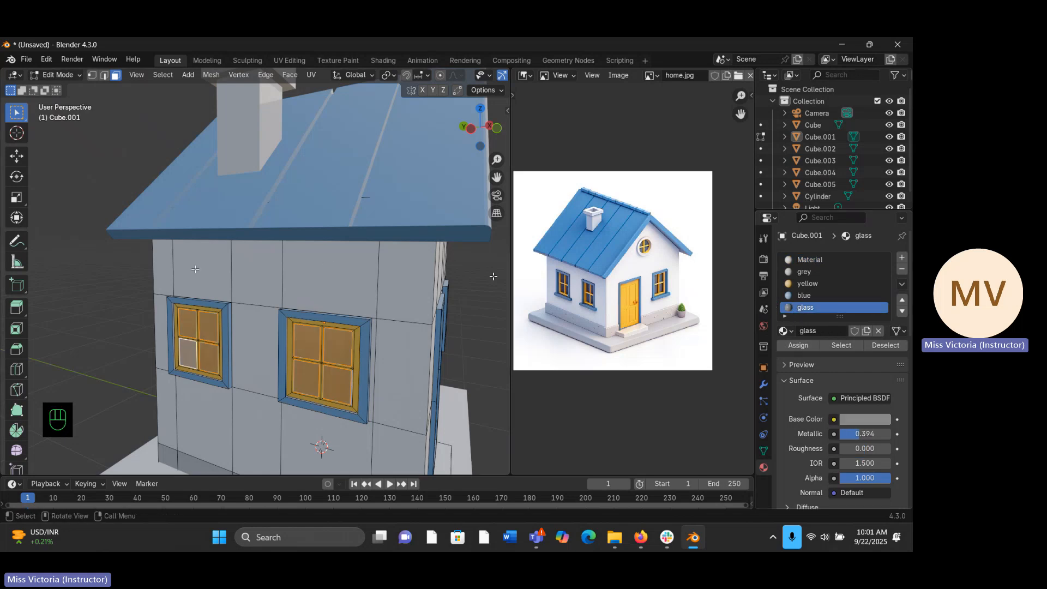
pyautogui.press('Tab')
# - Apply Shade Auto Smooth to the round window frame on the front gable
pyautogui.moveTo(158, 265); pyautogui.dragTo(74, 244, button='middle')
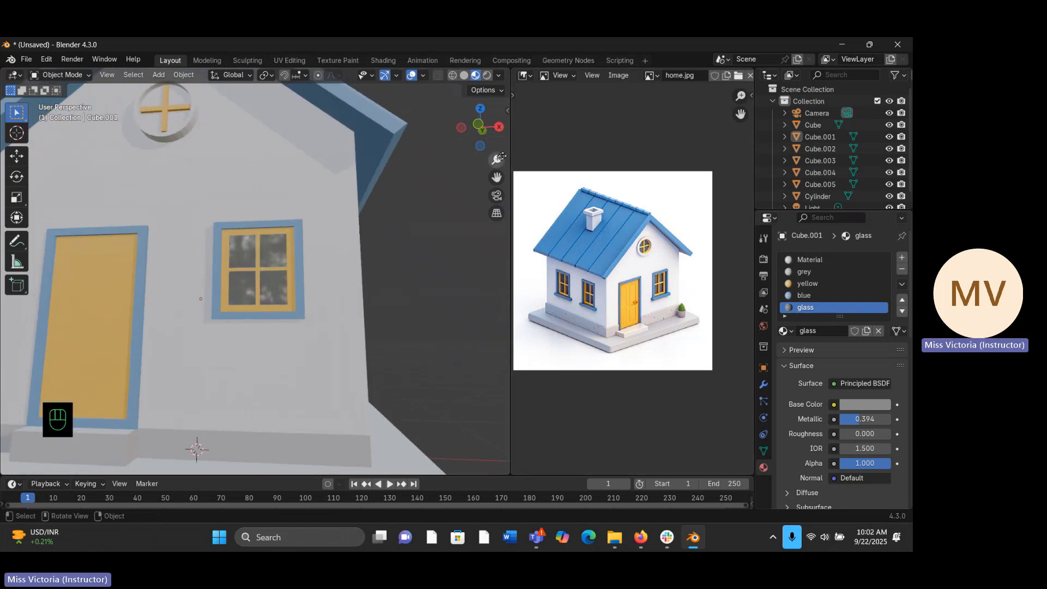
pyautogui.scroll(-6, 467, 175)
pyautogui.moveTo(193, 306); pyautogui.dragTo(256, 273, button='middle')
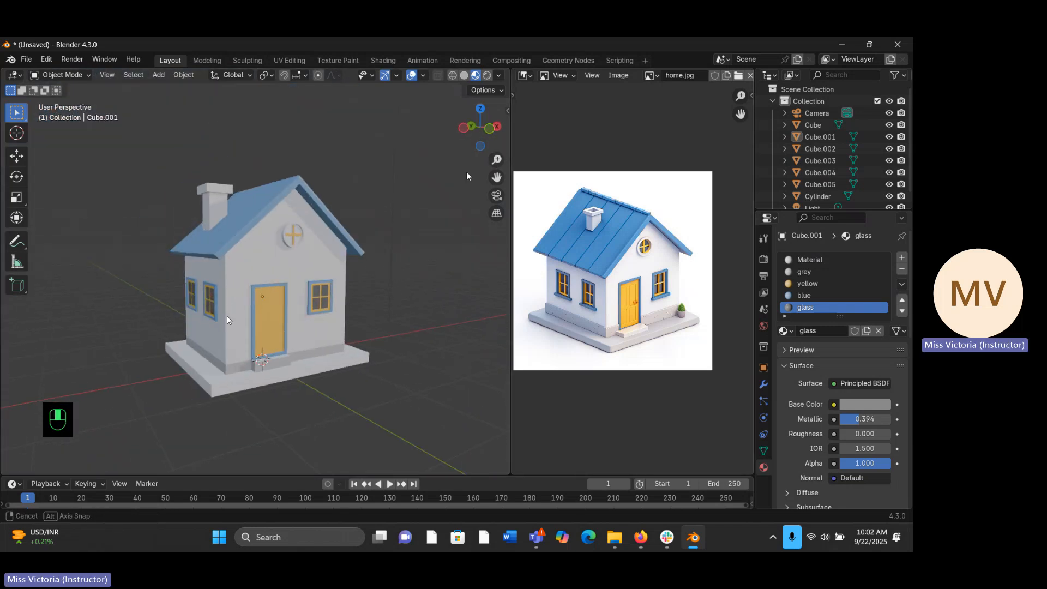
pyautogui.click(285, 234)
pyautogui.rightClick(285, 234)
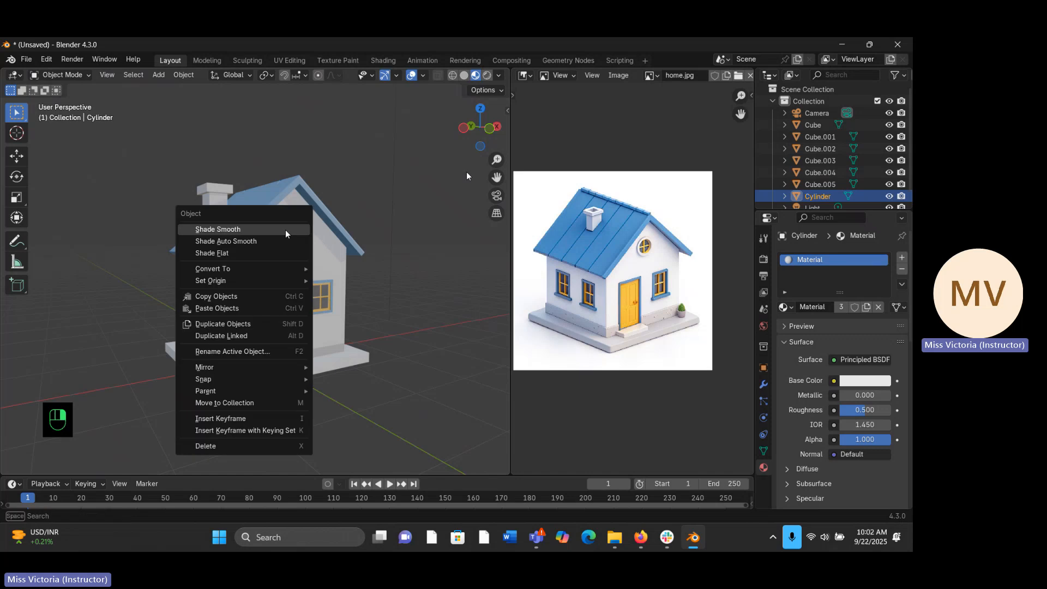
pyautogui.click(283, 241)
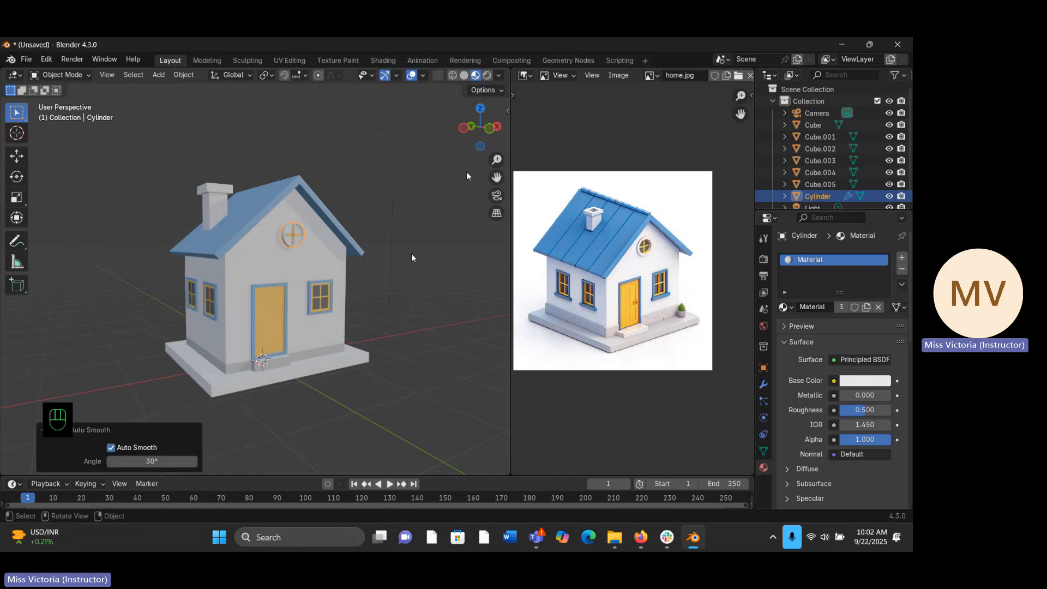
# - Replace the material of the base slab under the house with the existing grey material
pyautogui.moveTo(362, 269); pyautogui.dragTo(256, 281, button='middle')
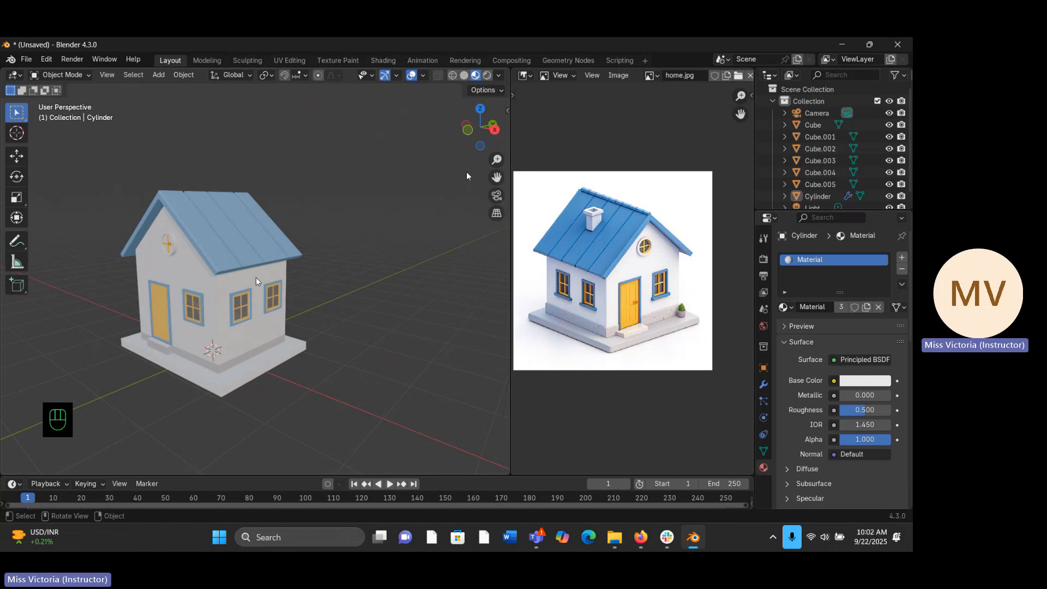
pyautogui.click(239, 382)
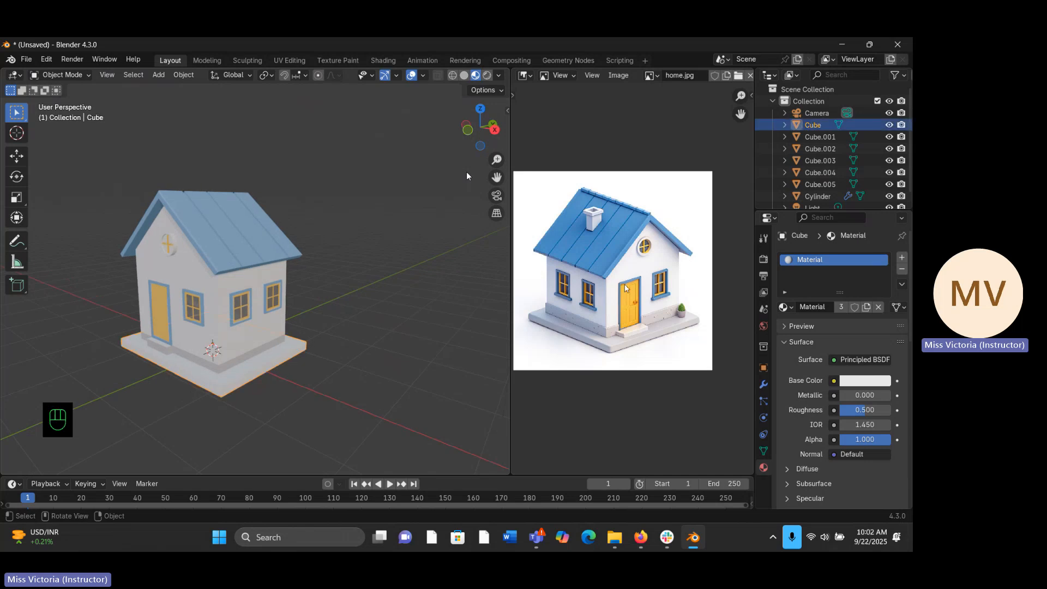
pyautogui.click(787, 308)
pyautogui.click(622, 348)
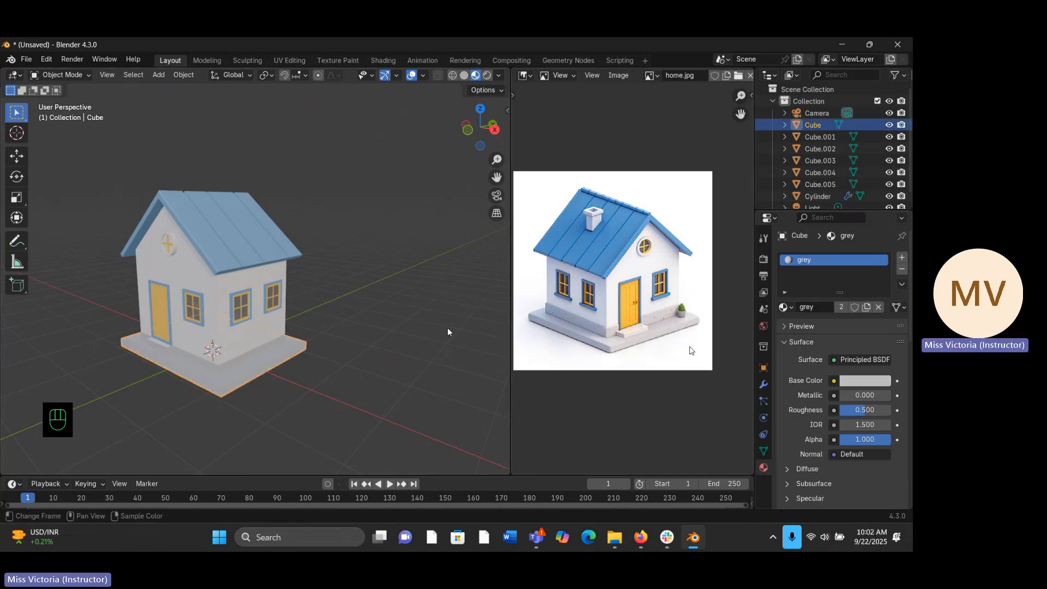
pyautogui.click(365, 301)
# - Select the top face of the front doorstep in edit mode and add a sixth material slot with a new material
pyautogui.moveTo(365, 301); pyautogui.dragTo(418, 297, button='middle')
pyautogui.moveTo(496, 159); pyautogui.dragTo(465, 103)
pyautogui.click(206, 372)
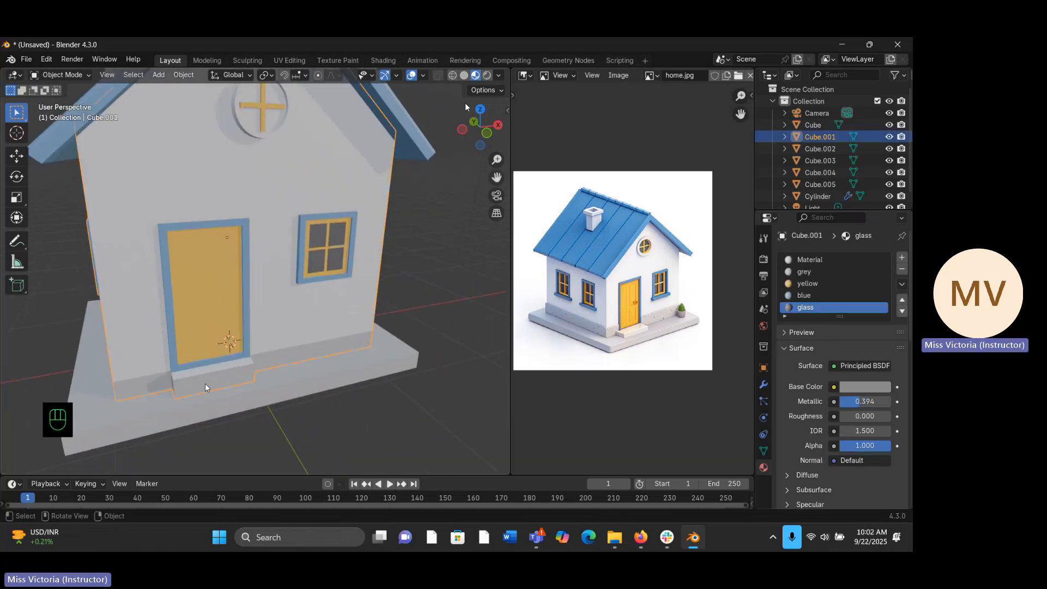
pyautogui.press('Tab')
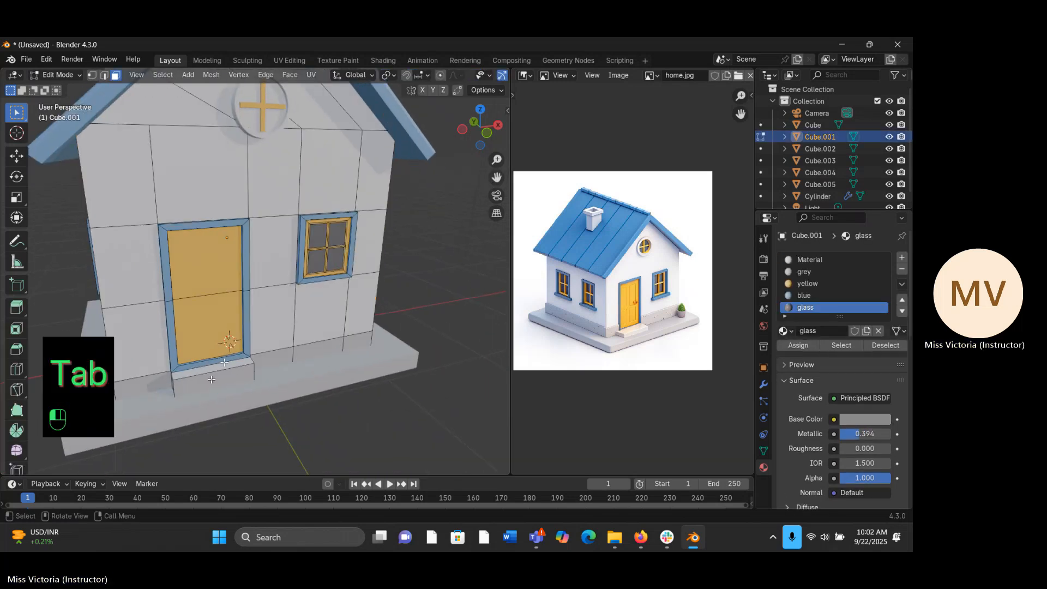
pyautogui.click(811, 260)
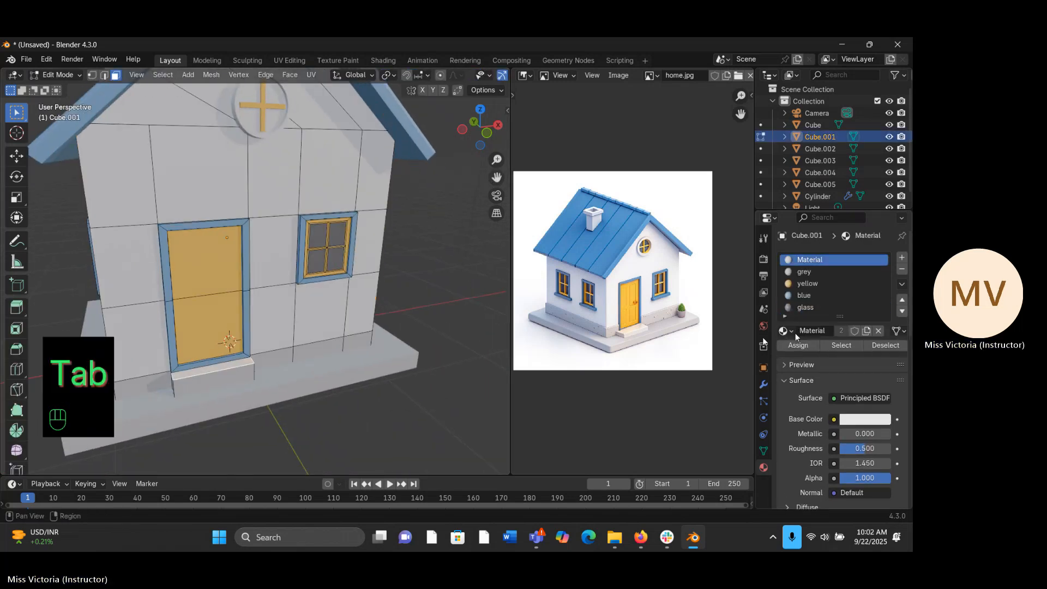
pyautogui.click(904, 256)
pyautogui.click(830, 331)
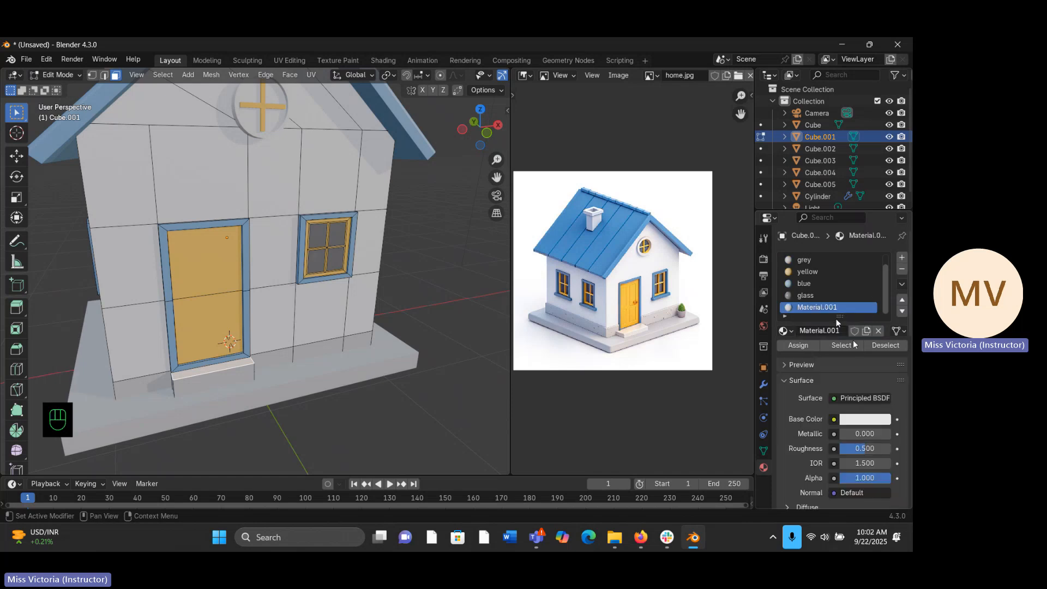
# - Set the new material's base colour to light orange #E79A77FF, assign it to the doorstep's top face and leave edit mode
pyautogui.click(866, 419)
pyautogui.click(819, 293)
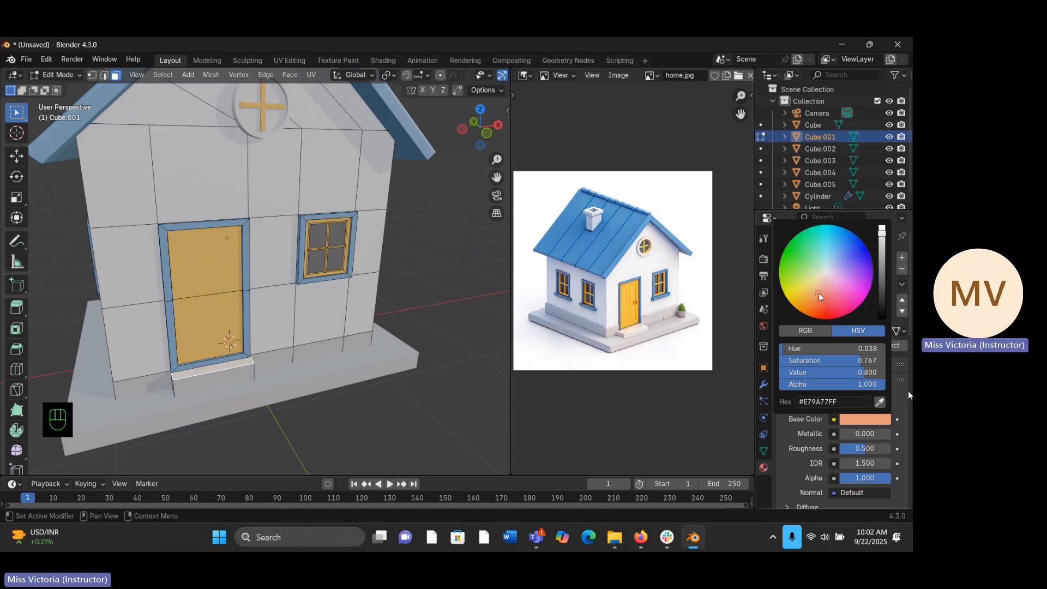
pyautogui.click(812, 341)
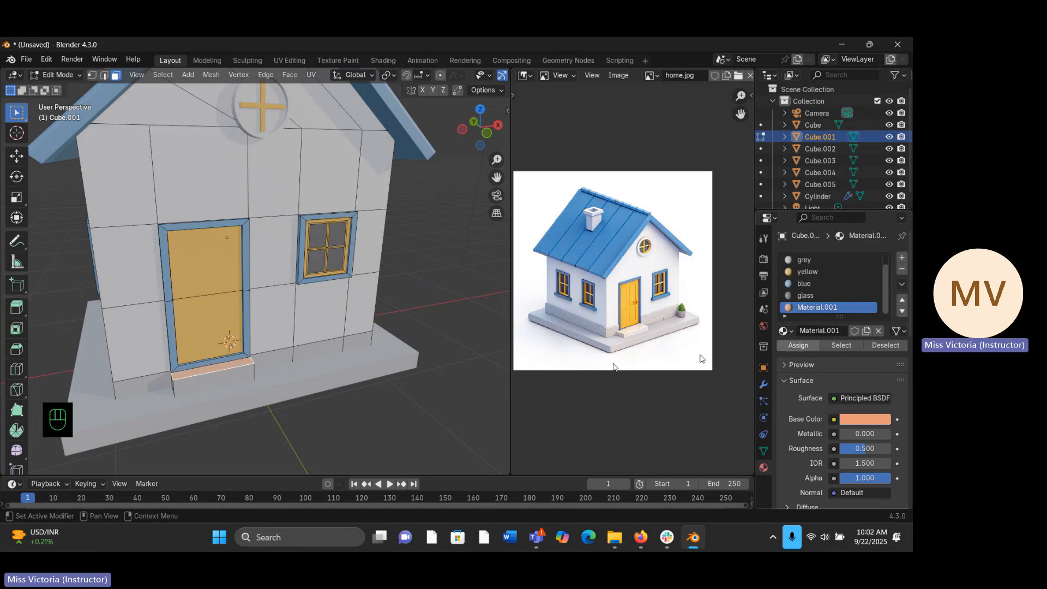
pyautogui.press('Tab')
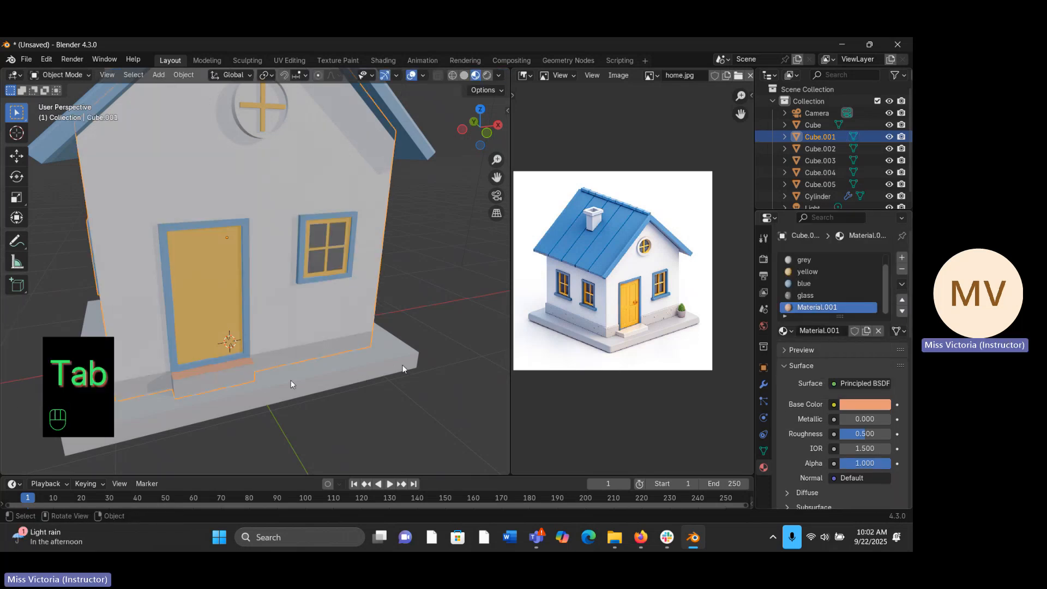
# - Examine the coloured house from several sides and compare it with the reference image
pyautogui.moveTo(403, 367); pyautogui.dragTo(334, 311, button='middle')
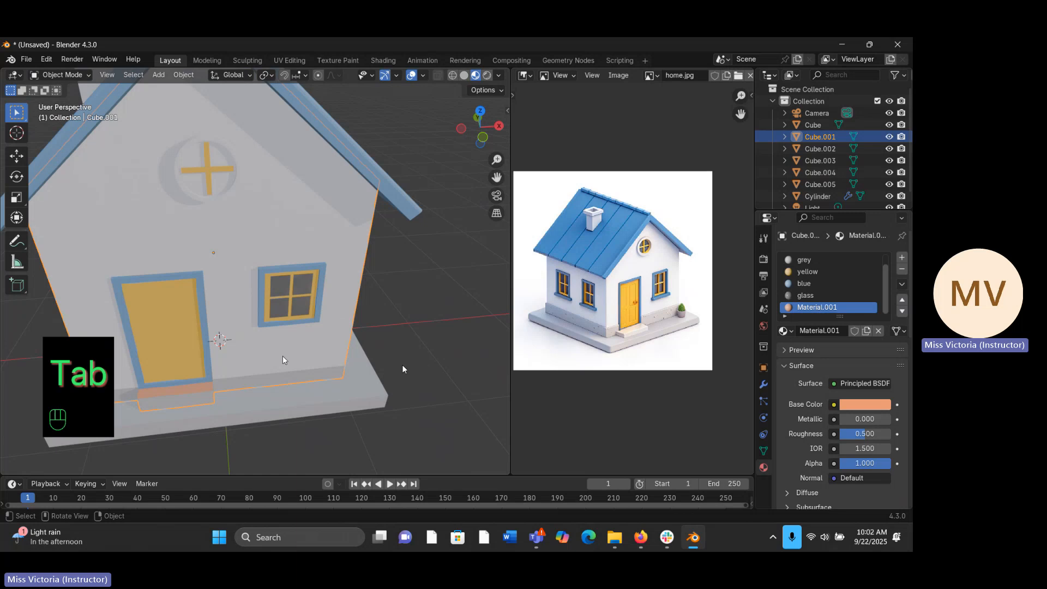
pyautogui.moveTo(285, 358); pyautogui.dragTo(289, 316, button='middle')
pyautogui.moveTo(495, 160); pyautogui.dragTo(496, 195)
pyautogui.moveTo(273, 290); pyautogui.dragTo(353, 257, button='middle')
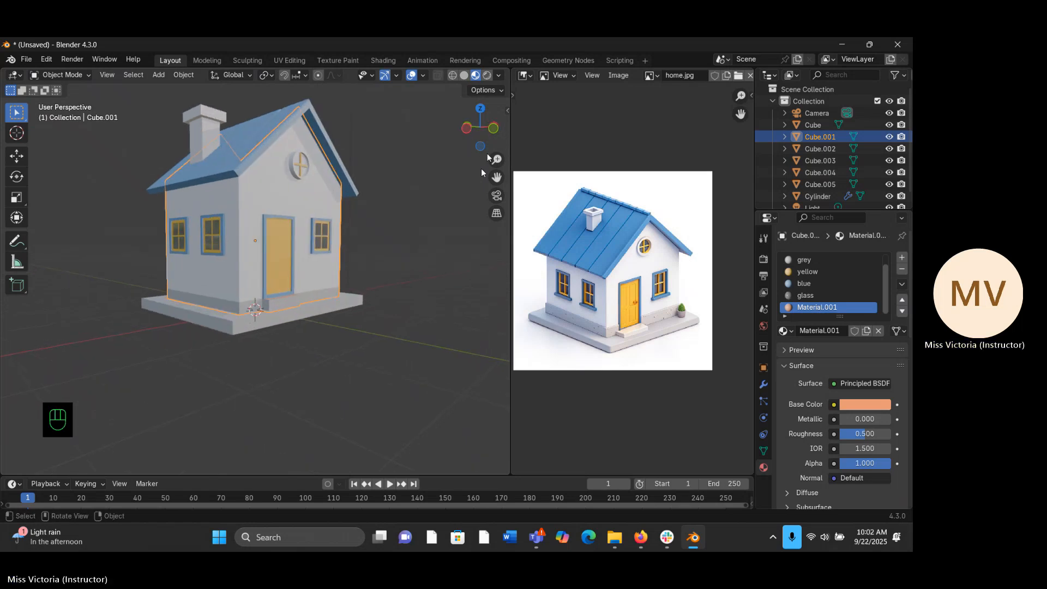
pyautogui.moveTo(500, 153); pyautogui.dragTo(465, 197)
pyautogui.moveTo(384, 248); pyautogui.dragTo(159, 273, button='middle')
pyautogui.click(361, 262)
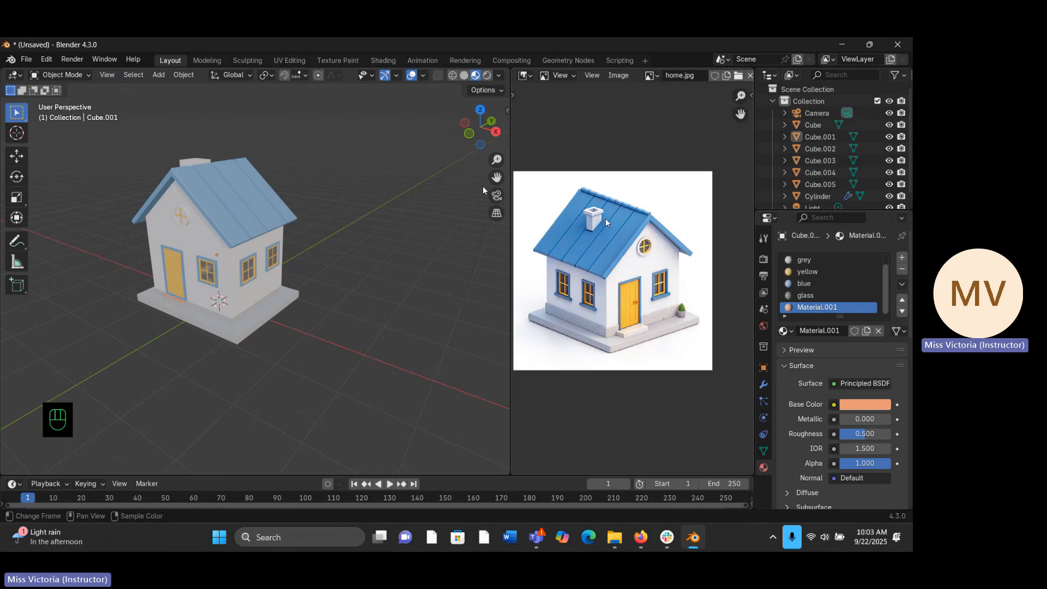
pyautogui.moveTo(267, 249); pyautogui.dragTo(280, 246, button='middle')
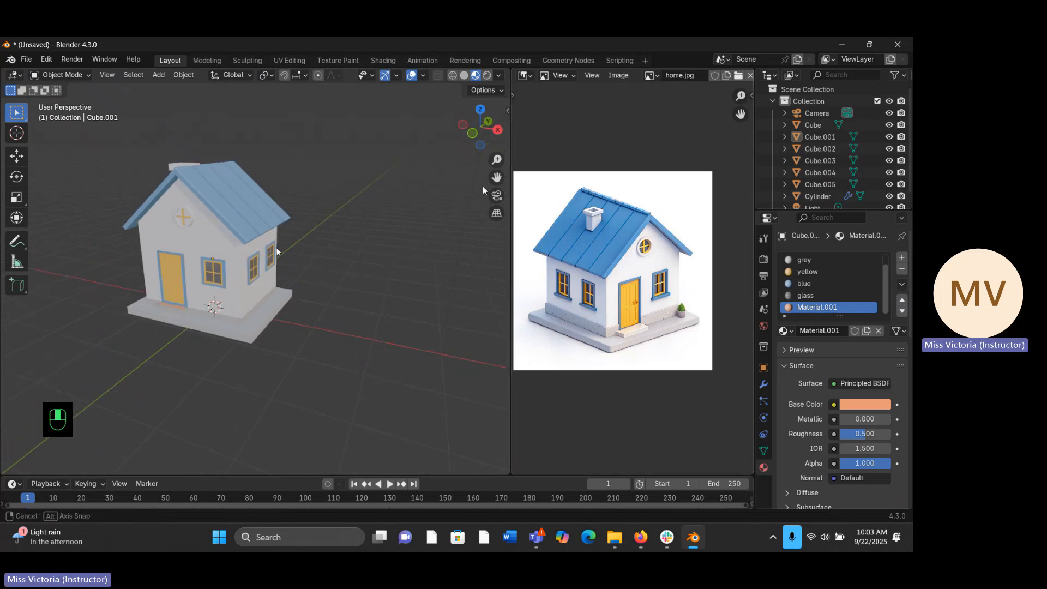